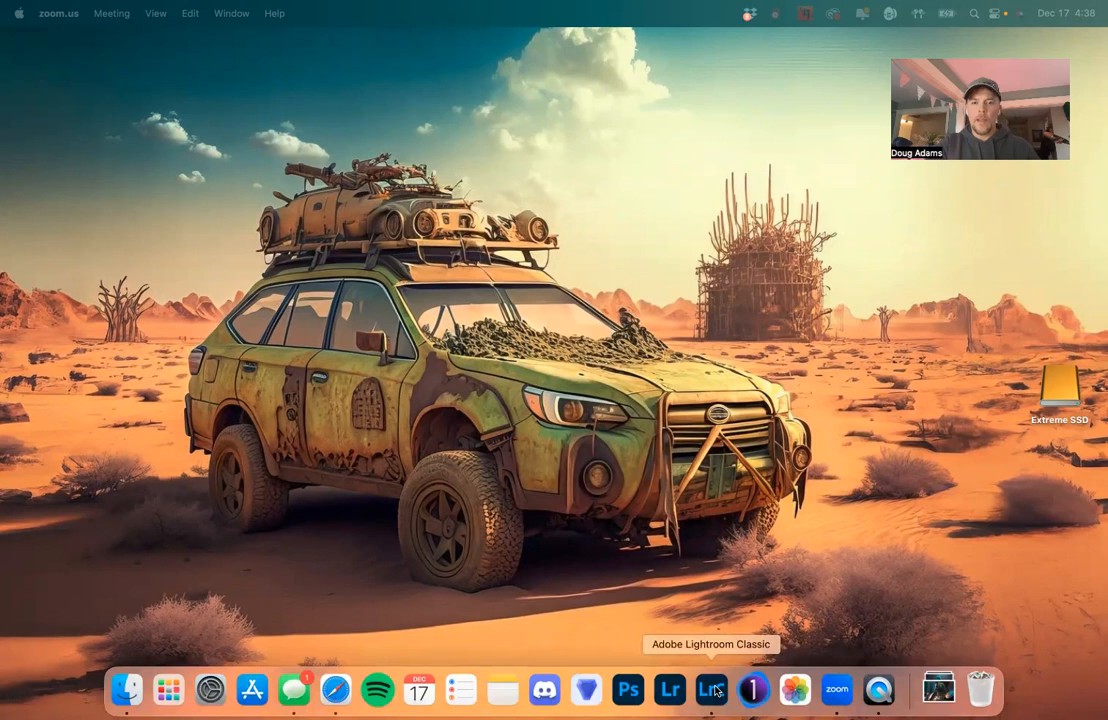
Step: Switch to Adobe Lightroom Classic and expand its window to full screen
{"action": "left_click", "coordinate": [712, 689]}
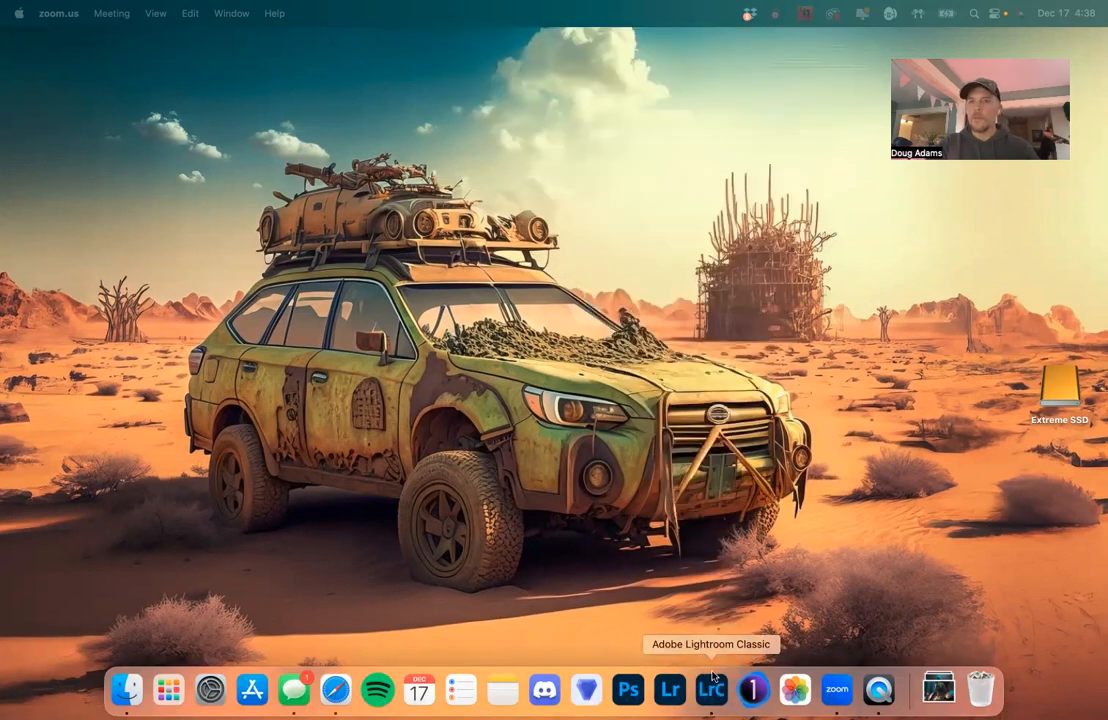
{"action": "left_click_drag", "start_coordinate": [450, 0], "coordinate": [514, 92]}
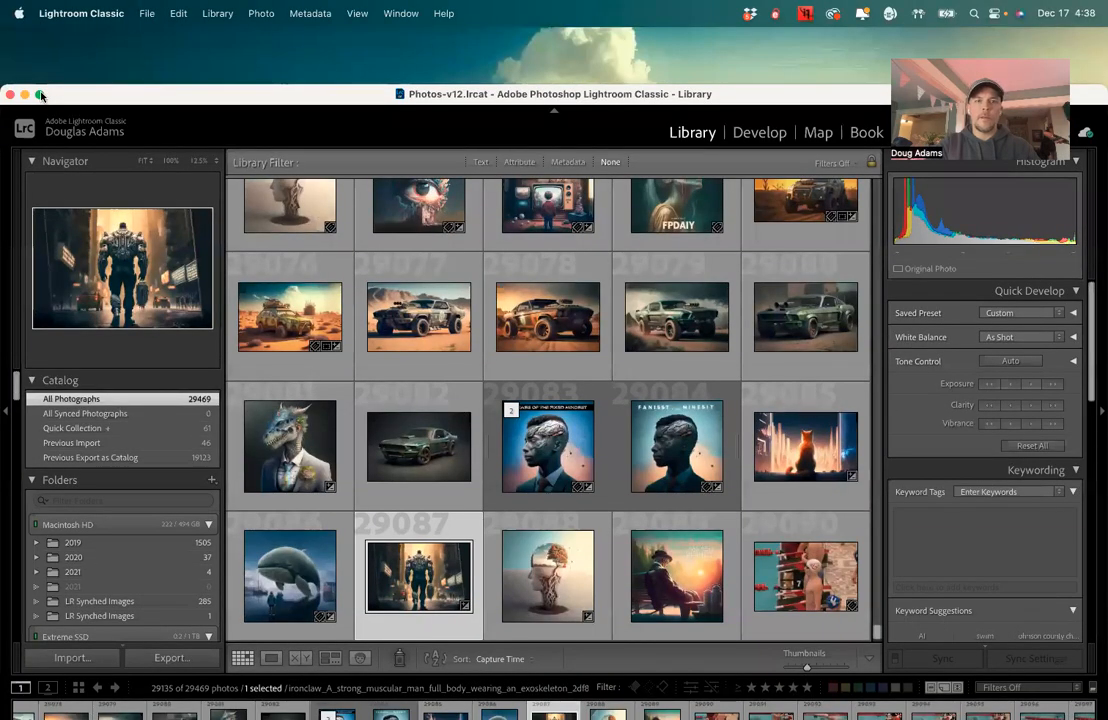
{"action": "left_click", "coordinate": [40, 94]}
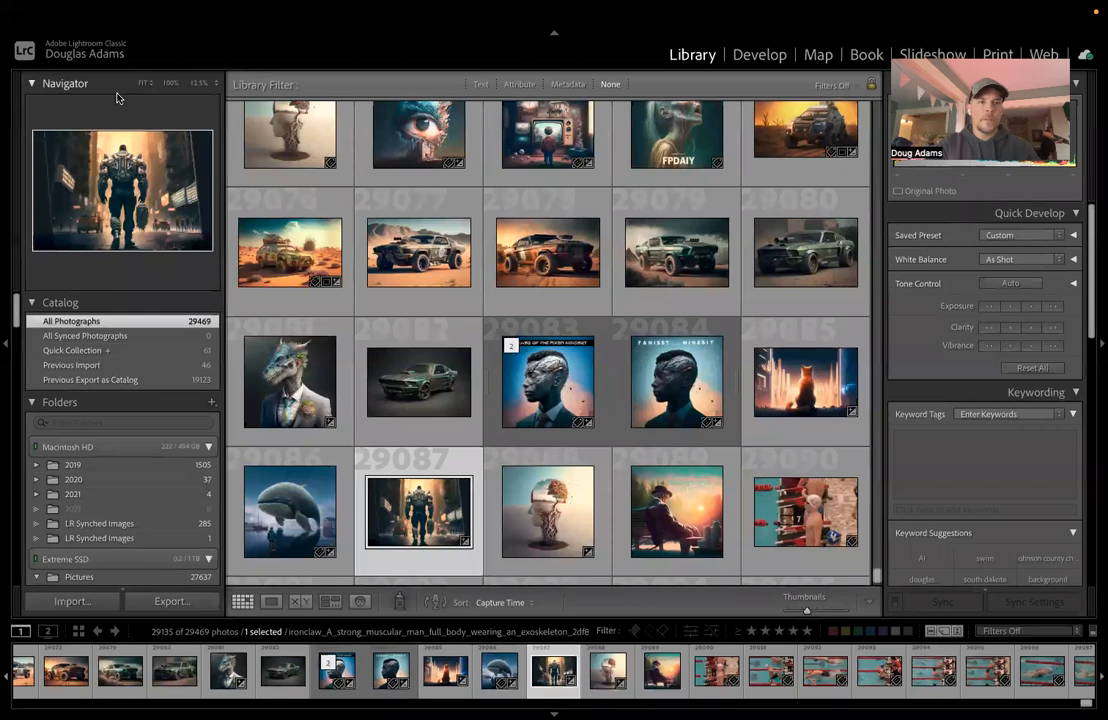
Step: Start a photo import and browse to the AI Images folder in iCloud Drive as another source
{"action": "left_click", "coordinate": [72, 601]}
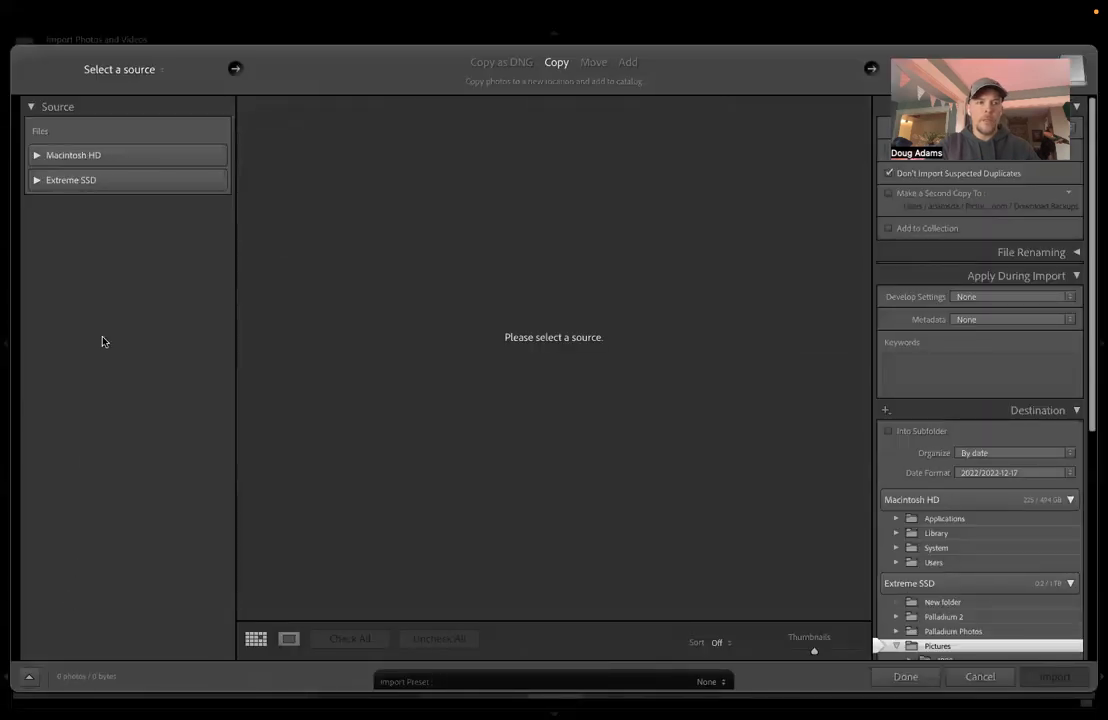
{"action": "left_click", "coordinate": [162, 72]}
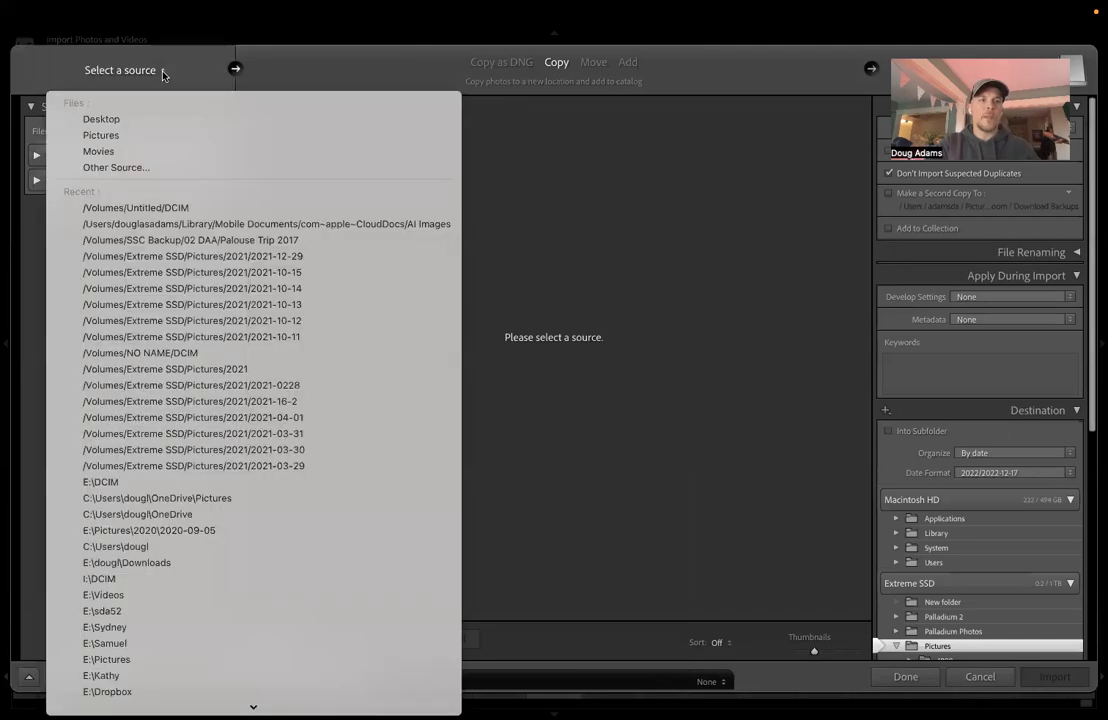
{"action": "left_click", "coordinate": [115, 168]}
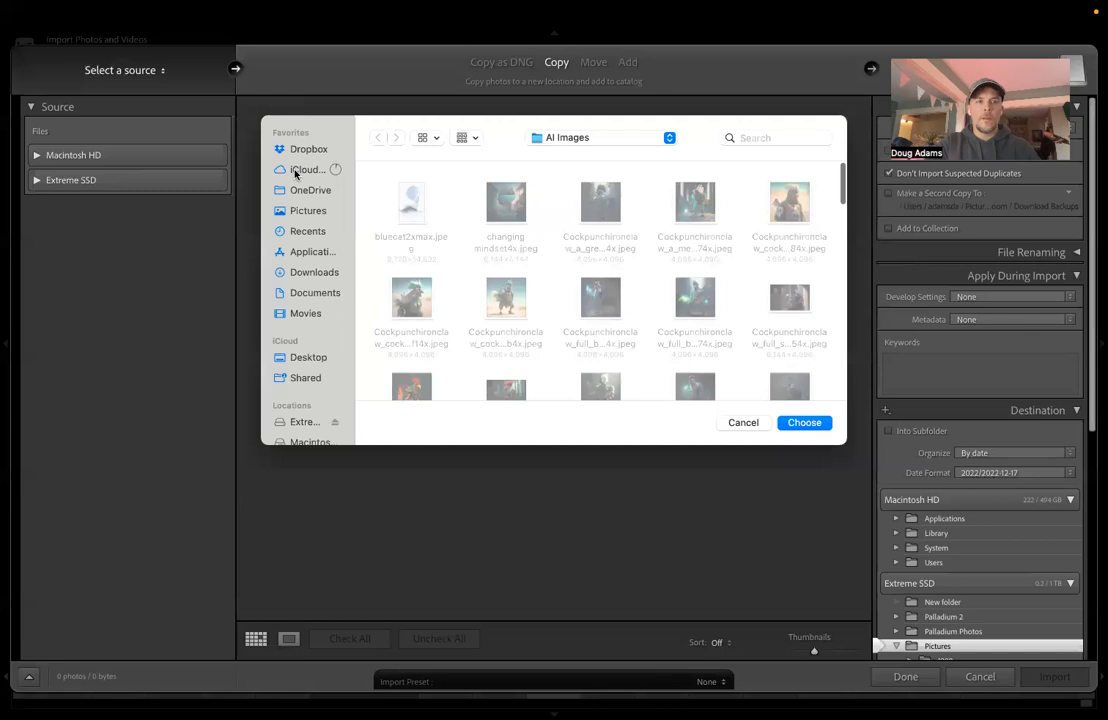
{"action": "left_click", "coordinate": [296, 171]}
{"action": "double_click", "coordinate": [511, 217]}
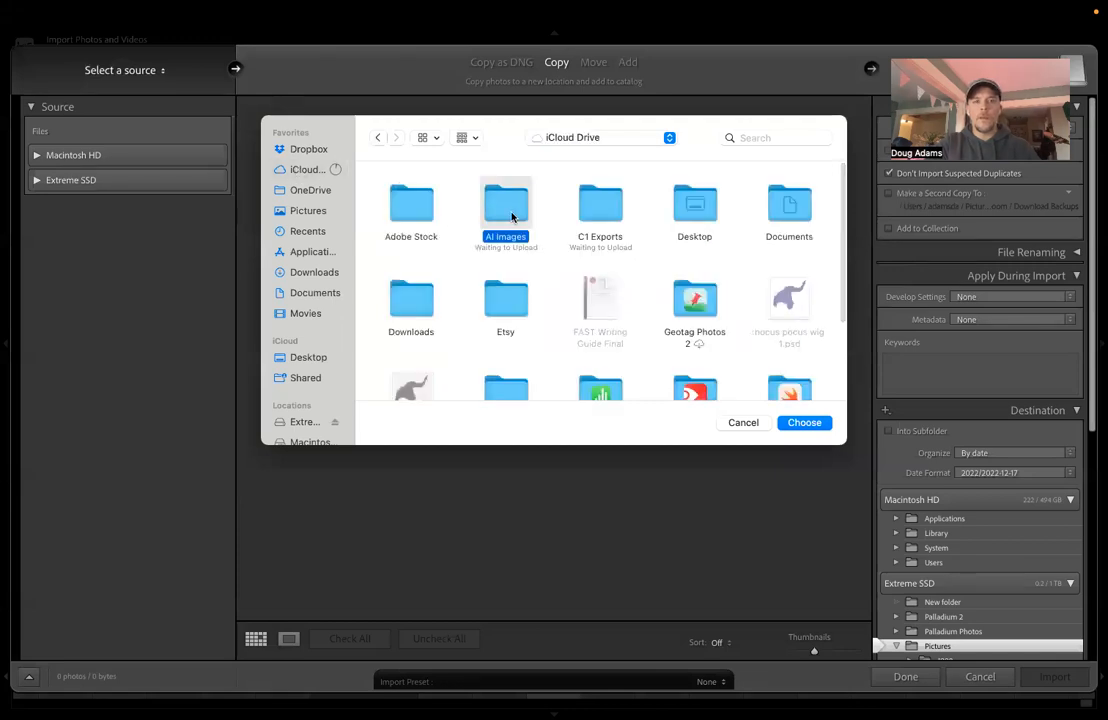
Step: Group the AI Images folder's files by Date Added and choose that folder as the import source
{"action": "left_click", "coordinate": [437, 140]}
{"action": "left_click", "coordinate": [435, 139]}
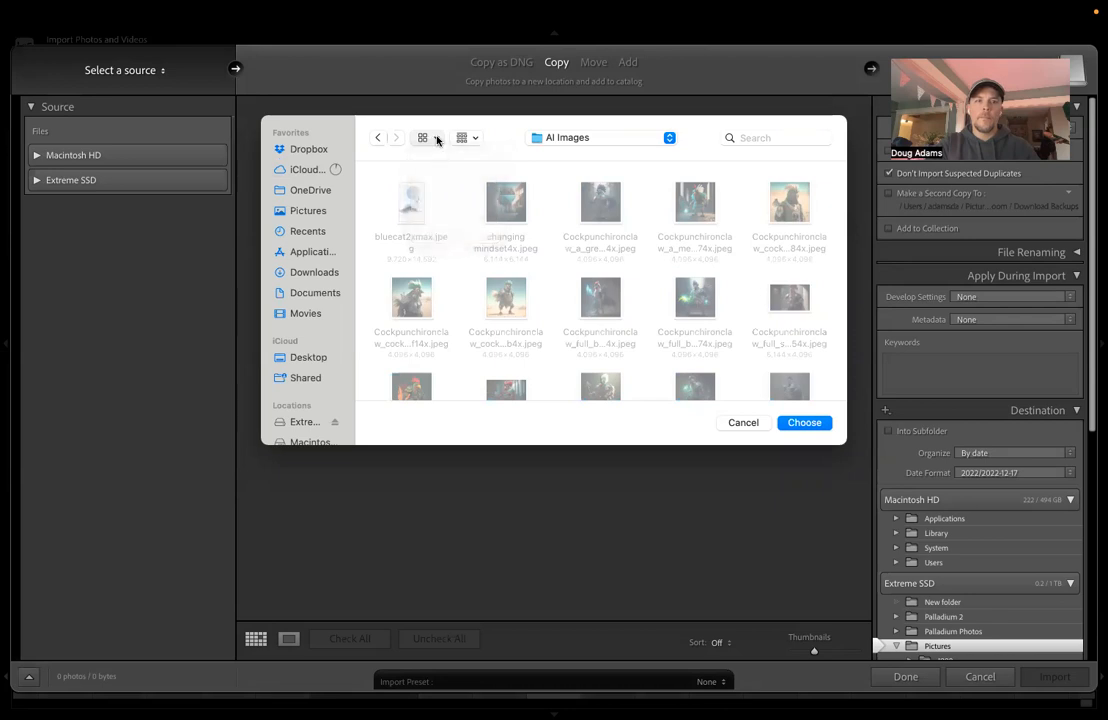
{"action": "left_click", "coordinate": [472, 139]}
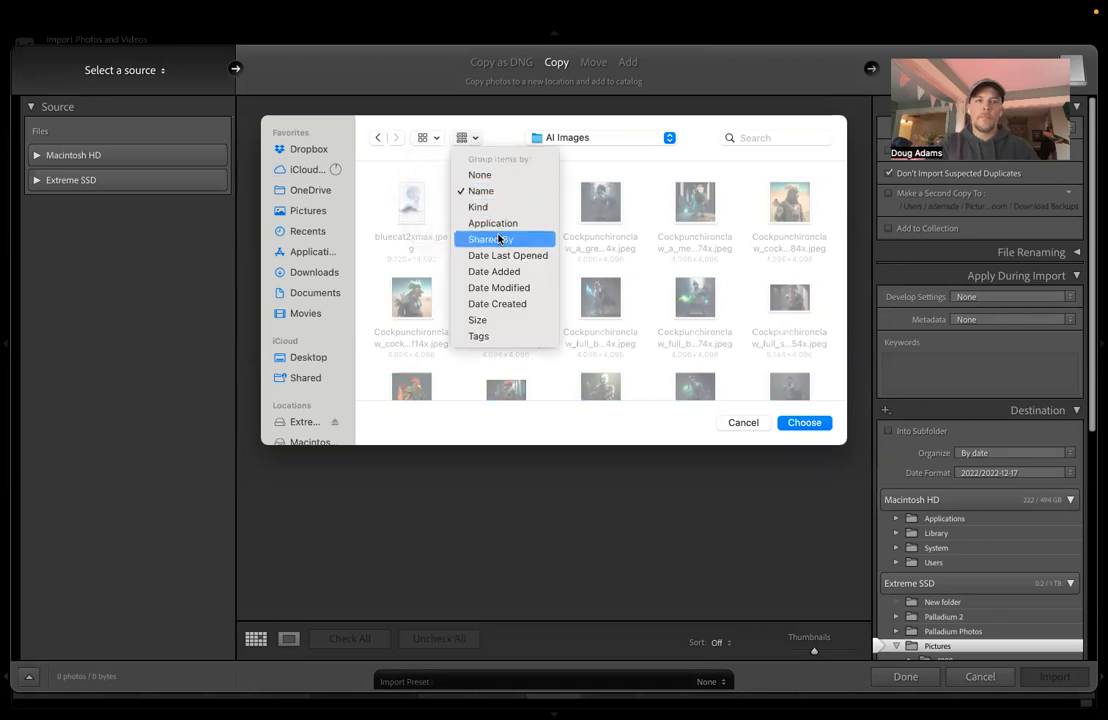
{"action": "left_click", "coordinate": [497, 273]}
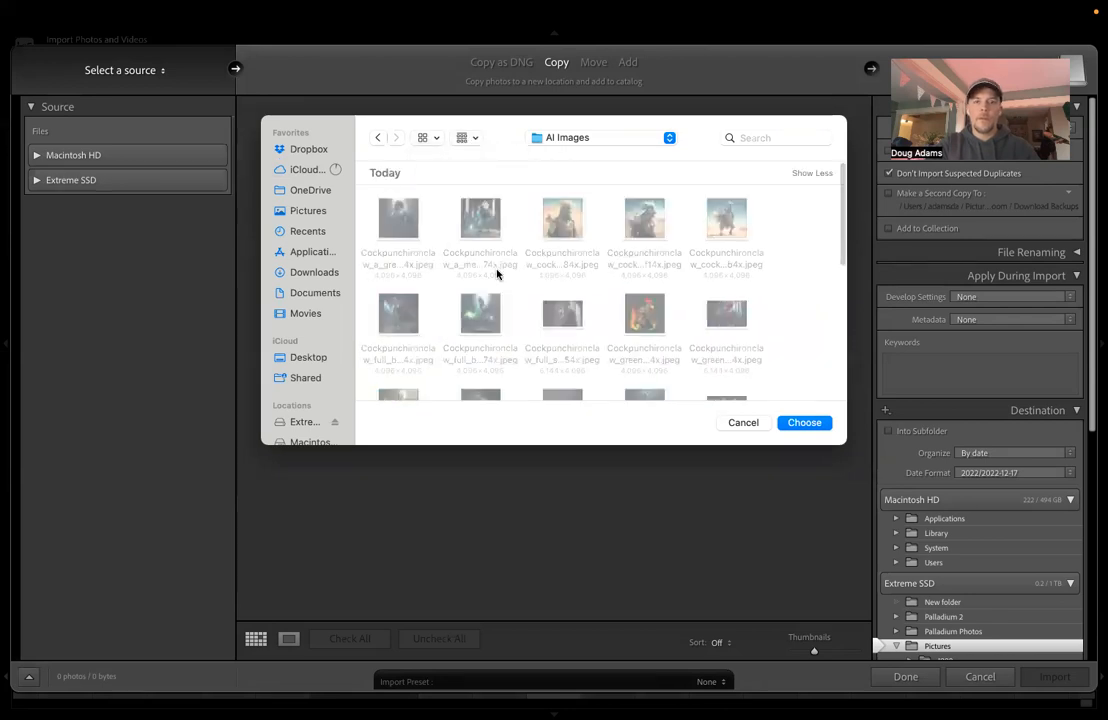
{"action": "left_click", "coordinate": [802, 422]}
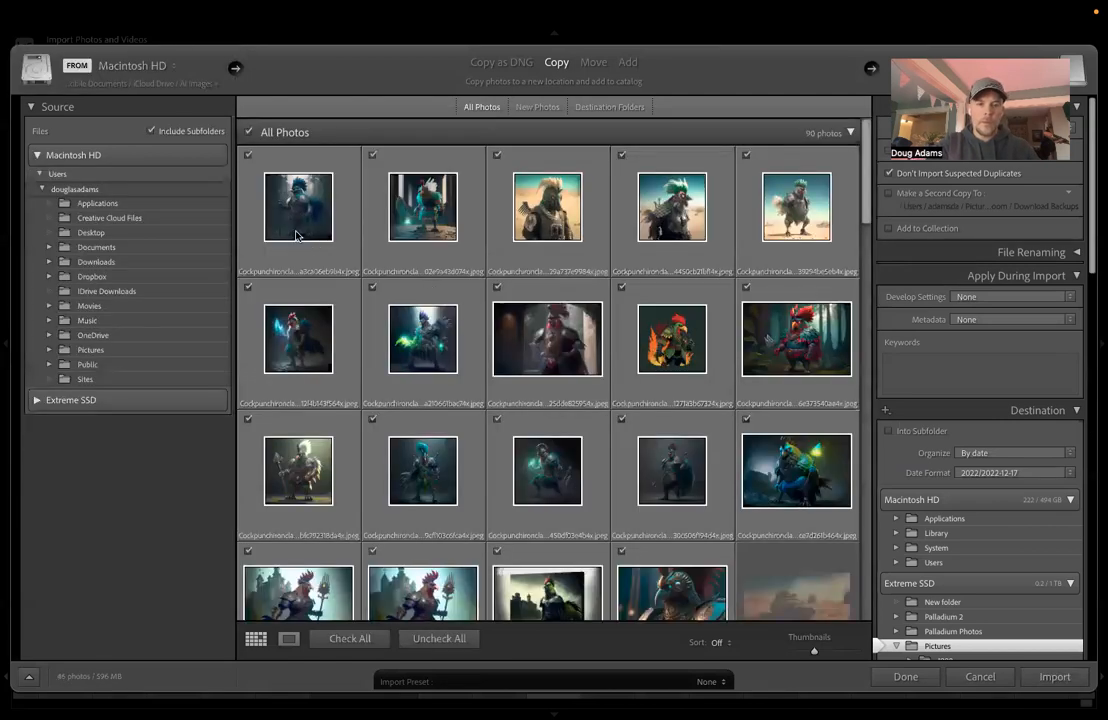
Step: Uncheck all photos, check only the rooster images whose names start with Cockpunchironclaw, and import them as copies
{"action": "left_click", "coordinate": [448, 636]}
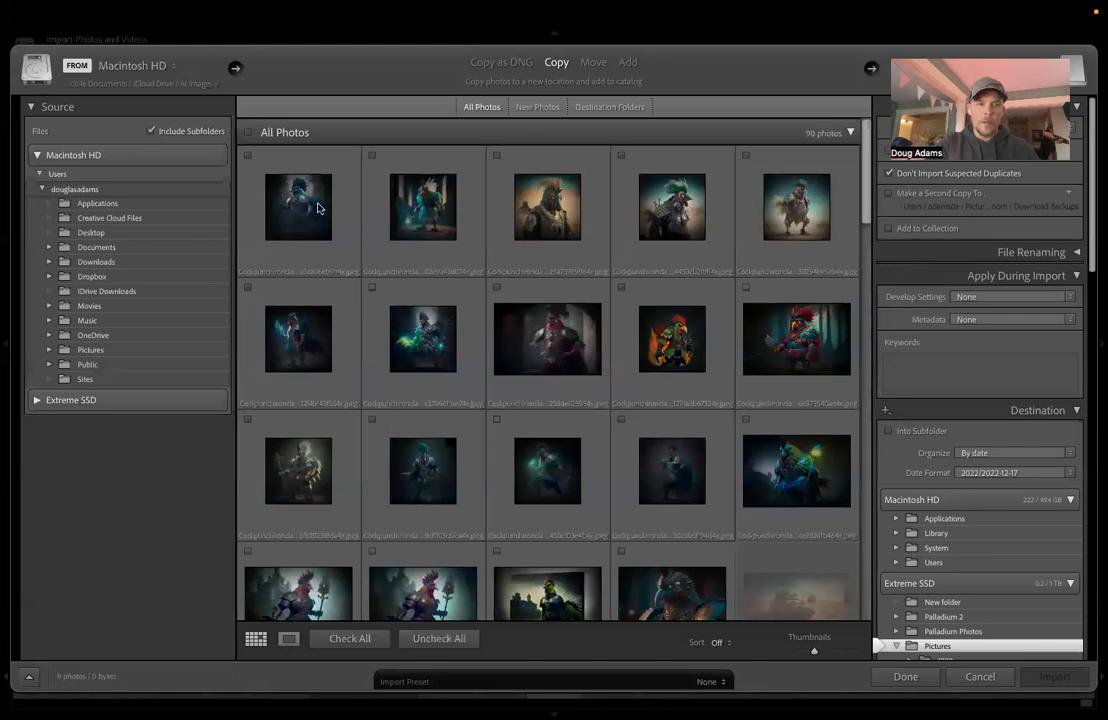
{"action": "scroll", "coordinate": [502, 280], "scroll_direction": "down", "scroll_amount": 5}
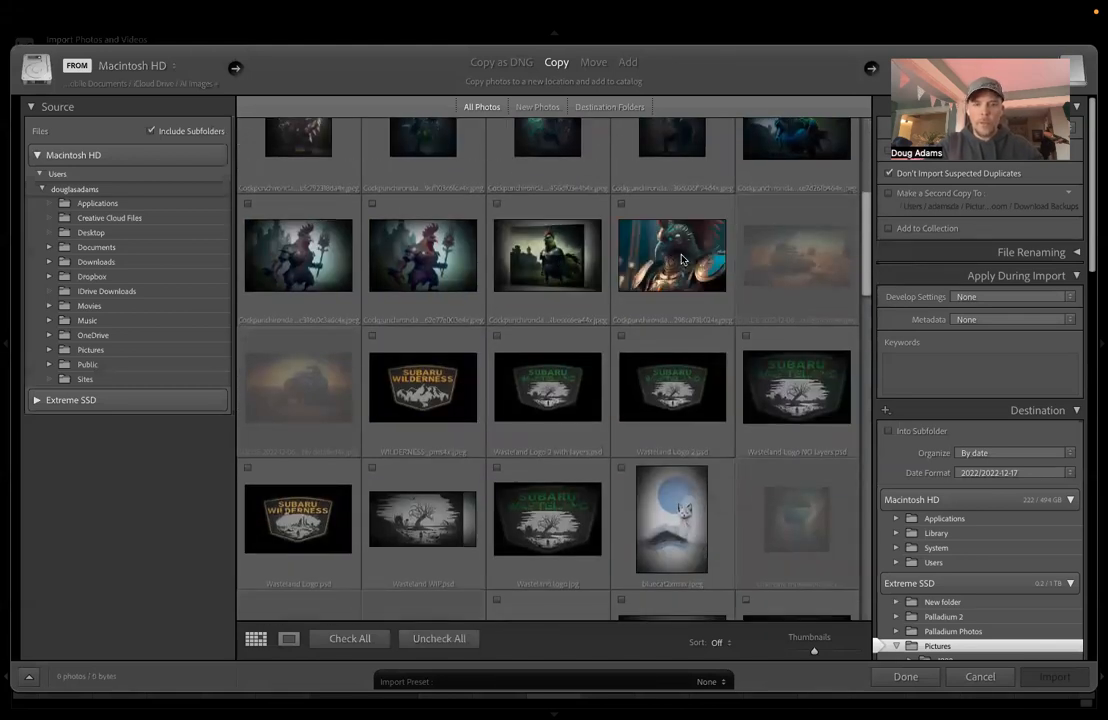
{"action": "left_click", "coordinate": [681, 259], "text": "shift"}
{"action": "scroll", "coordinate": [681, 259], "scroll_direction": "up", "scroll_amount": 8}
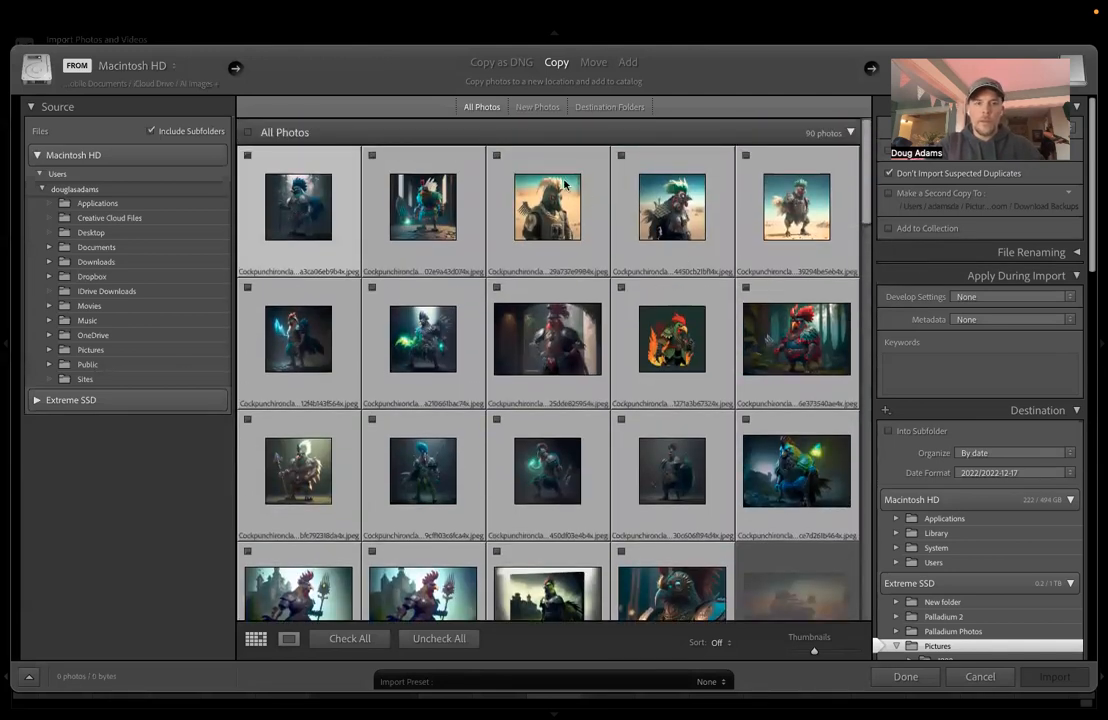
{"action": "left_click", "coordinate": [622, 155]}
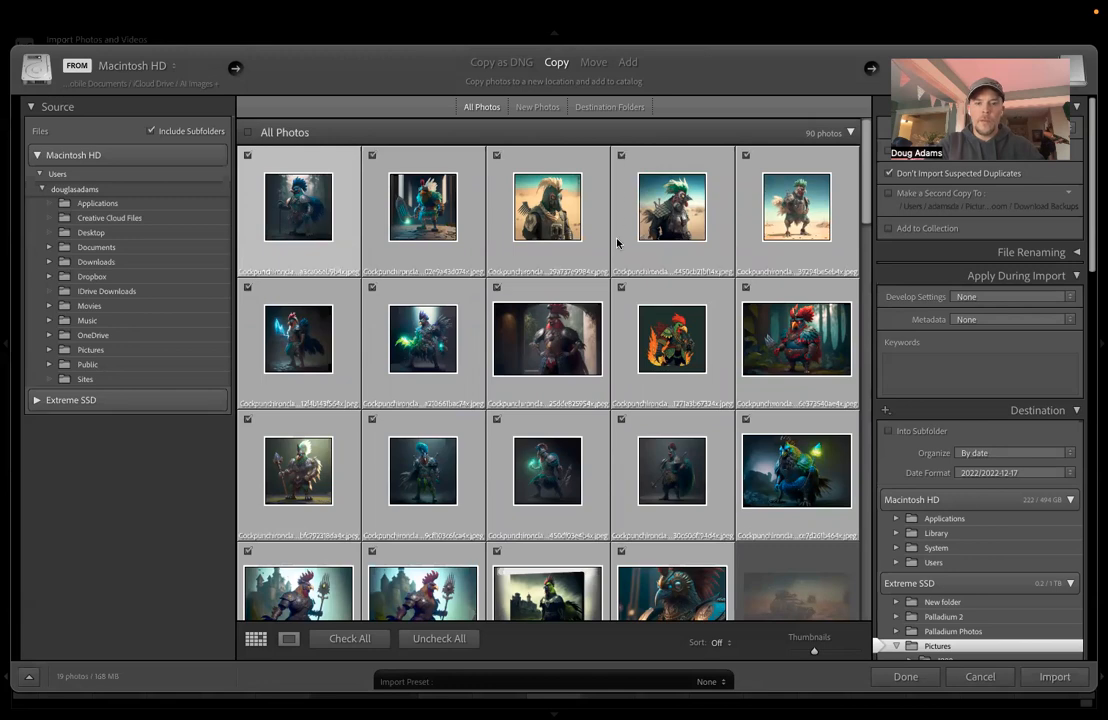
{"action": "left_click", "coordinate": [1052, 677]}
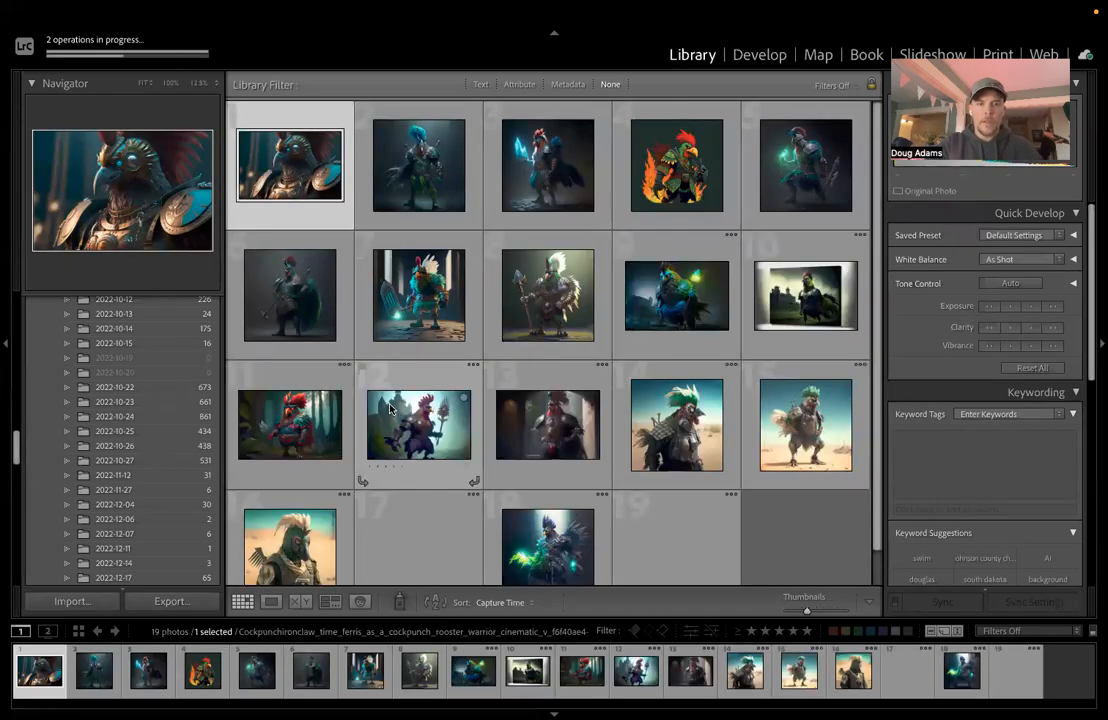
Step: Open the close-up of the armoured rooster for developing and create a Select Subject mask on it
{"action": "double_click", "coordinate": [287, 176]}
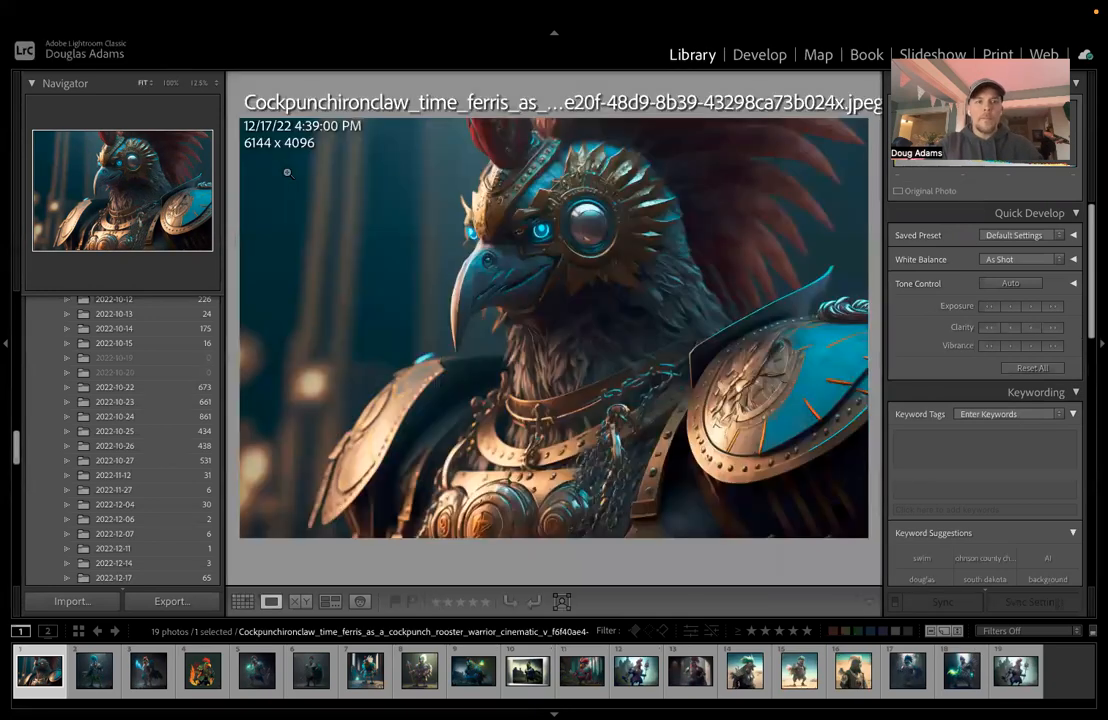
{"action": "left_click", "coordinate": [760, 55]}
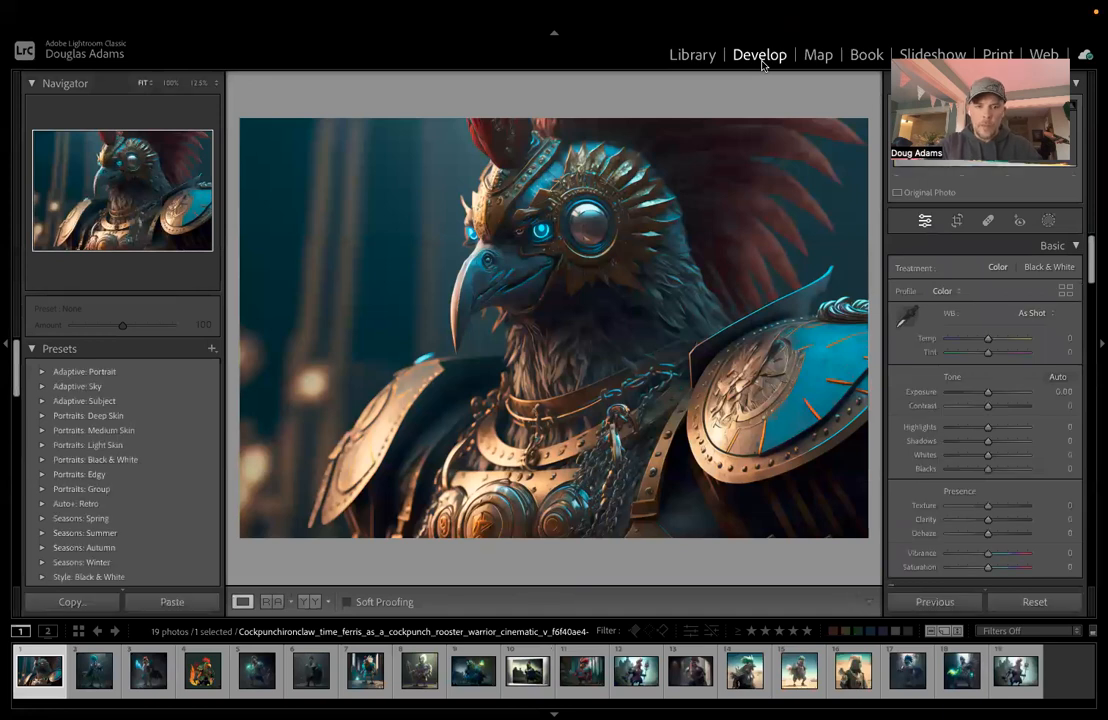
{"action": "left_click", "coordinate": [1048, 221]}
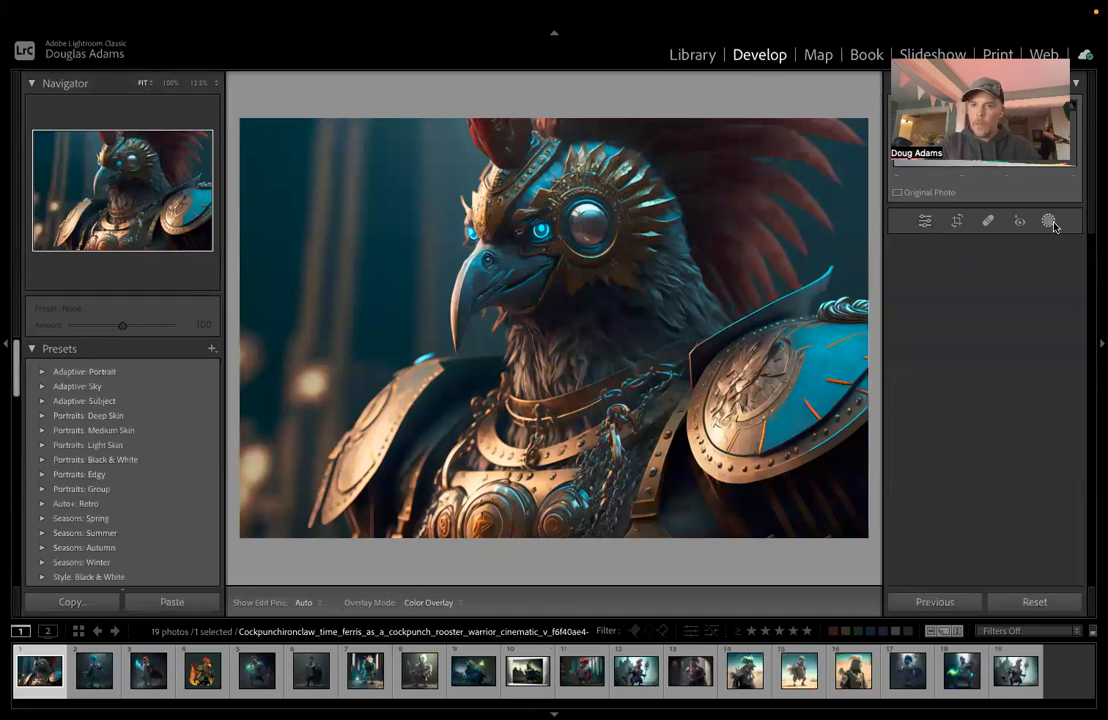
{"action": "left_click", "coordinate": [924, 291]}
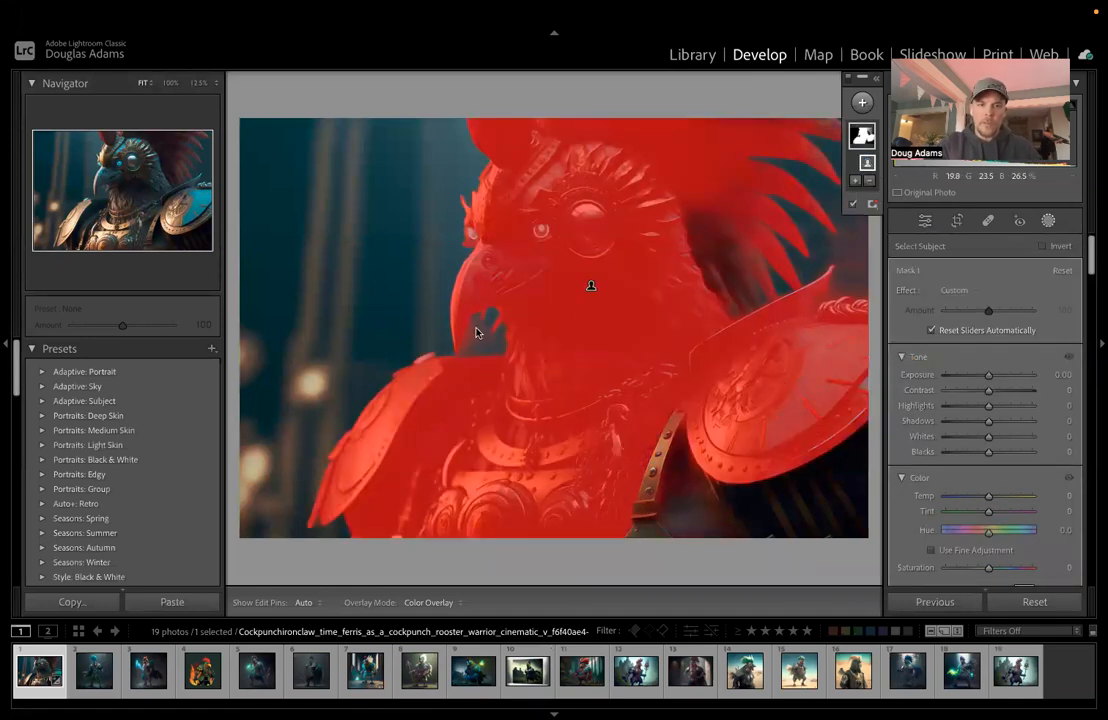
Step: Subtract the background gap beneath the beak from the subject mask with a size 8 brush, raising its flow to 98
{"action": "left_click", "coordinate": [169, 83]}
{"action": "left_click_drag", "start_coordinate": [403, 184], "coordinate": [685, 428]}
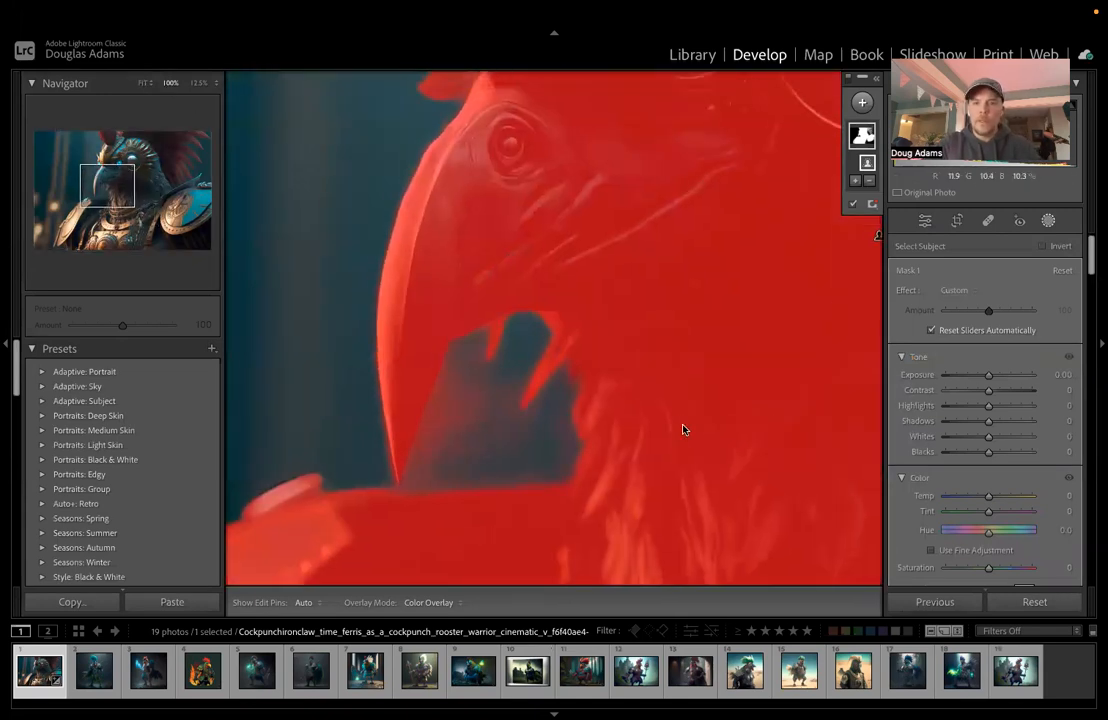
{"action": "left_click", "coordinate": [869, 180]}
{"action": "left_click", "coordinate": [878, 323]}
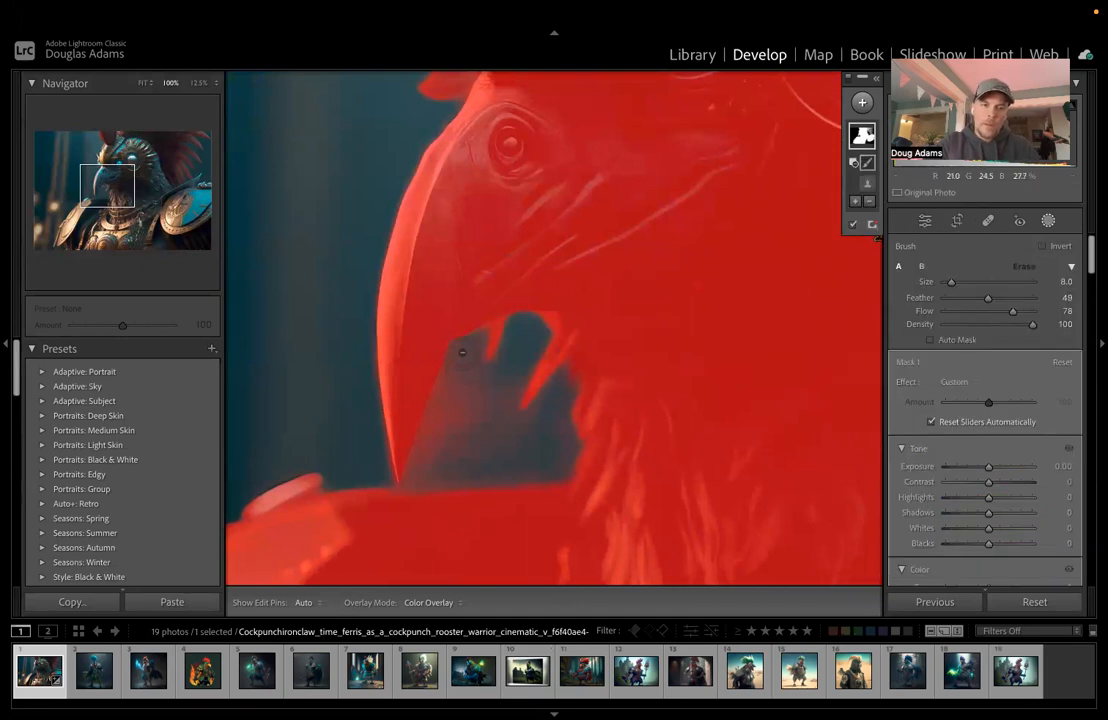
{"action": "key", "text": "h"}
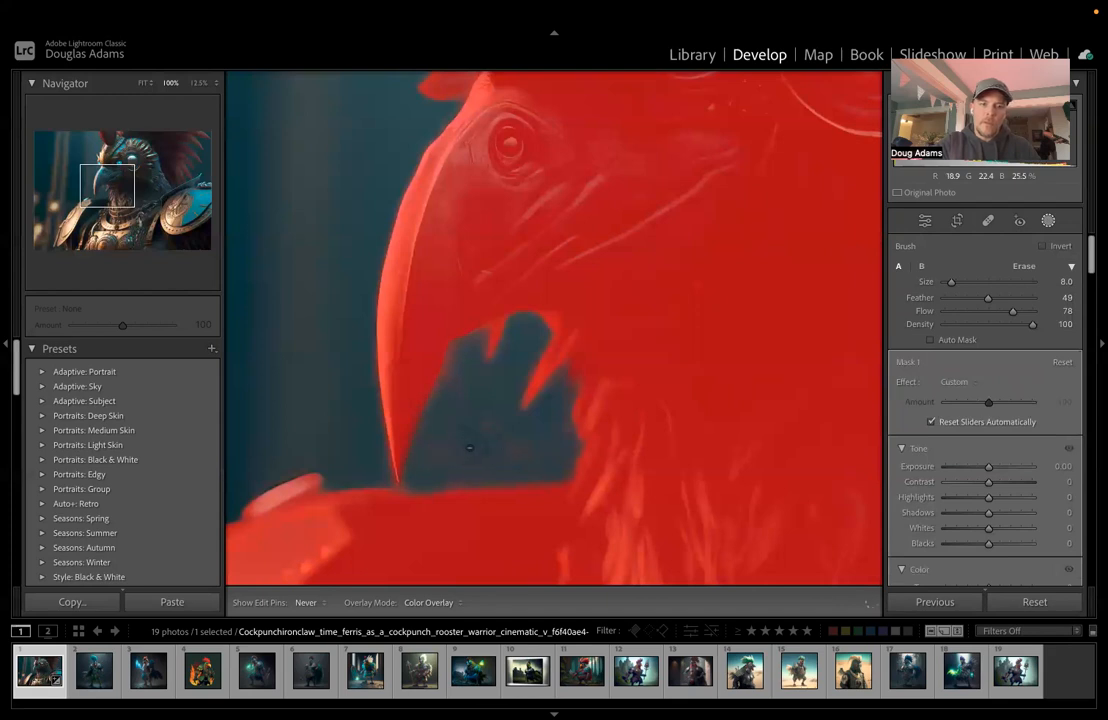
{"action": "left_click_drag", "start_coordinate": [1010, 313], "coordinate": [1031, 311]}
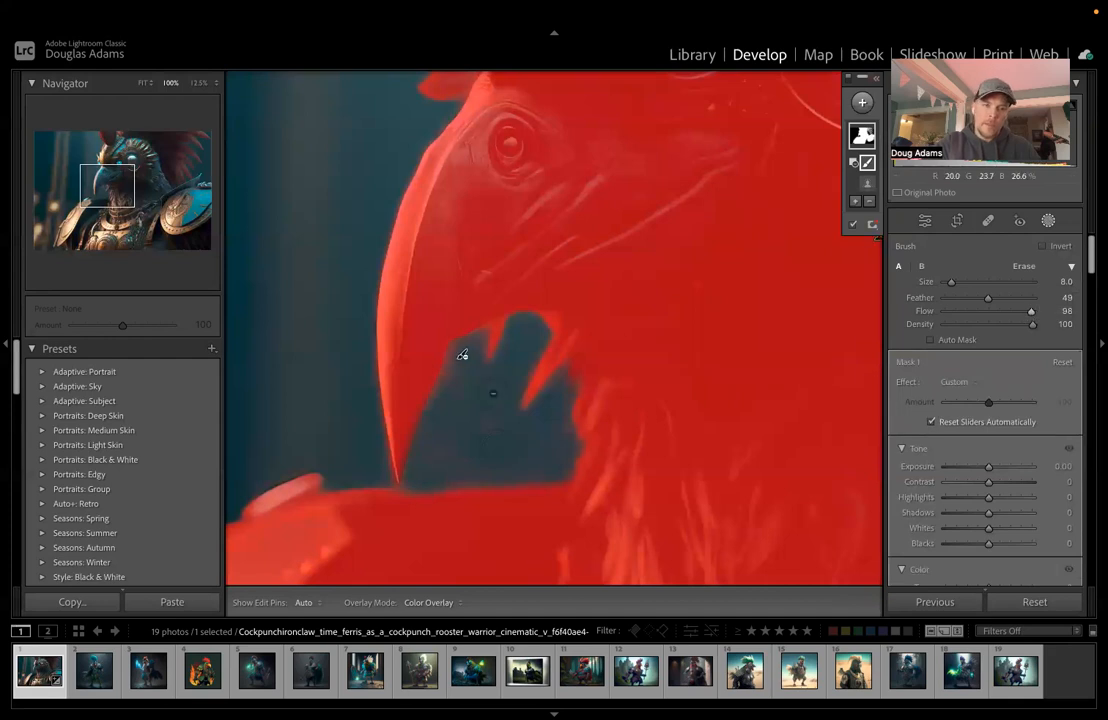
{"action": "key", "text": "h"}
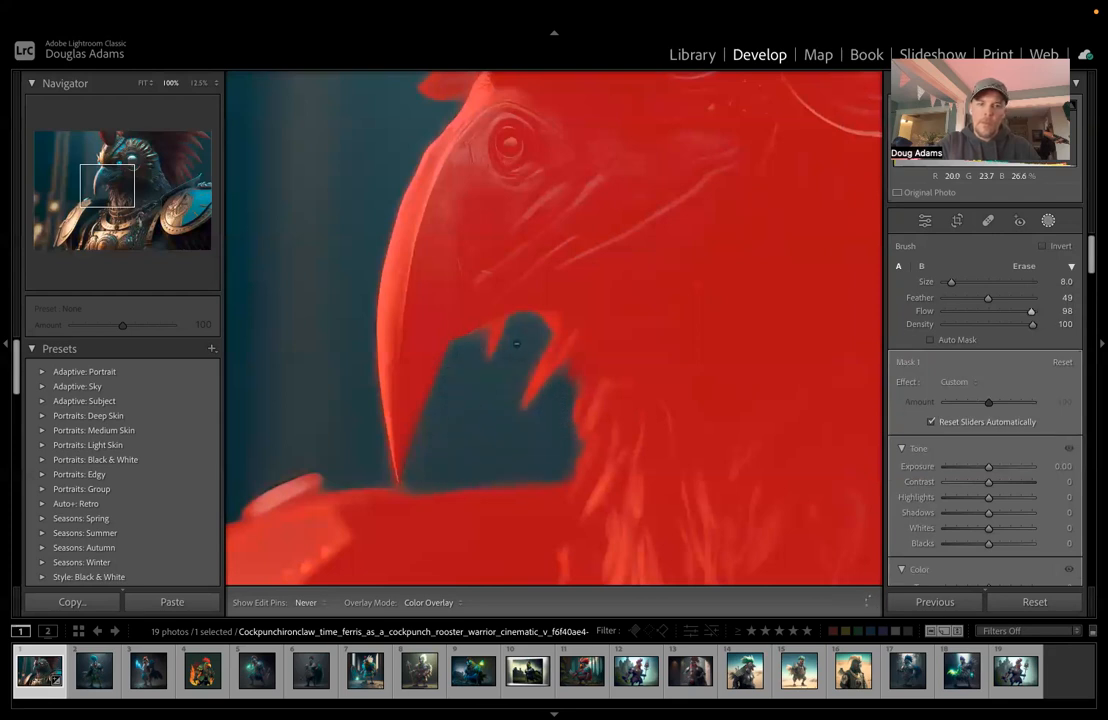
{"action": "key", "text": "h"}
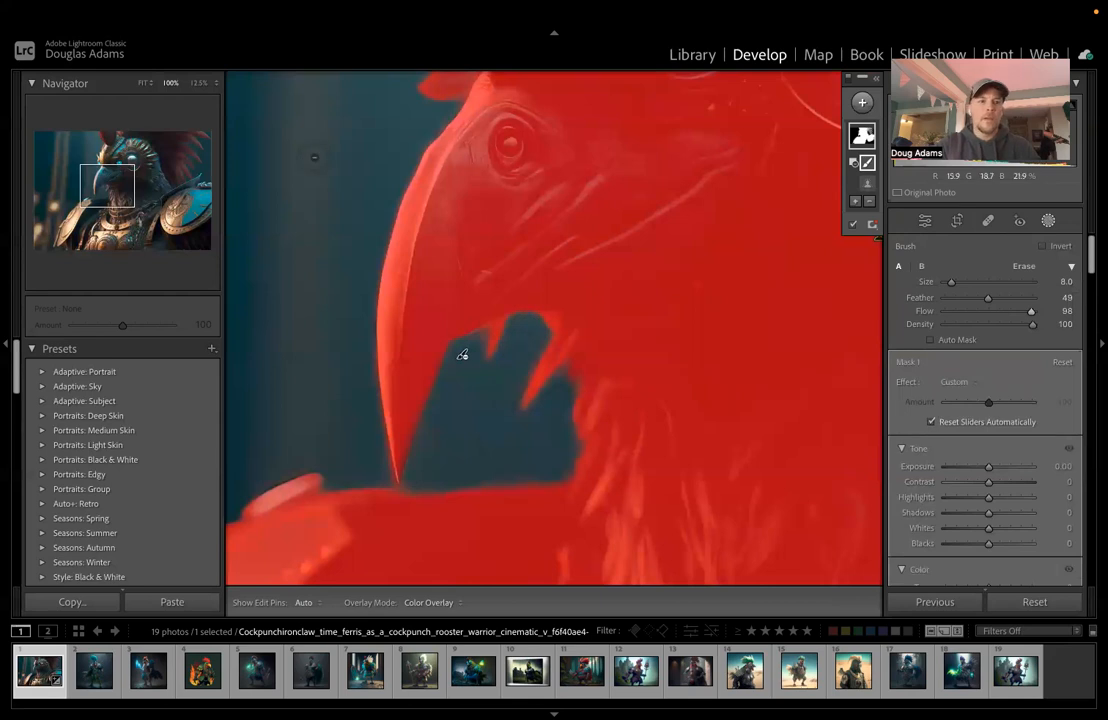
{"action": "key", "text": "z"}
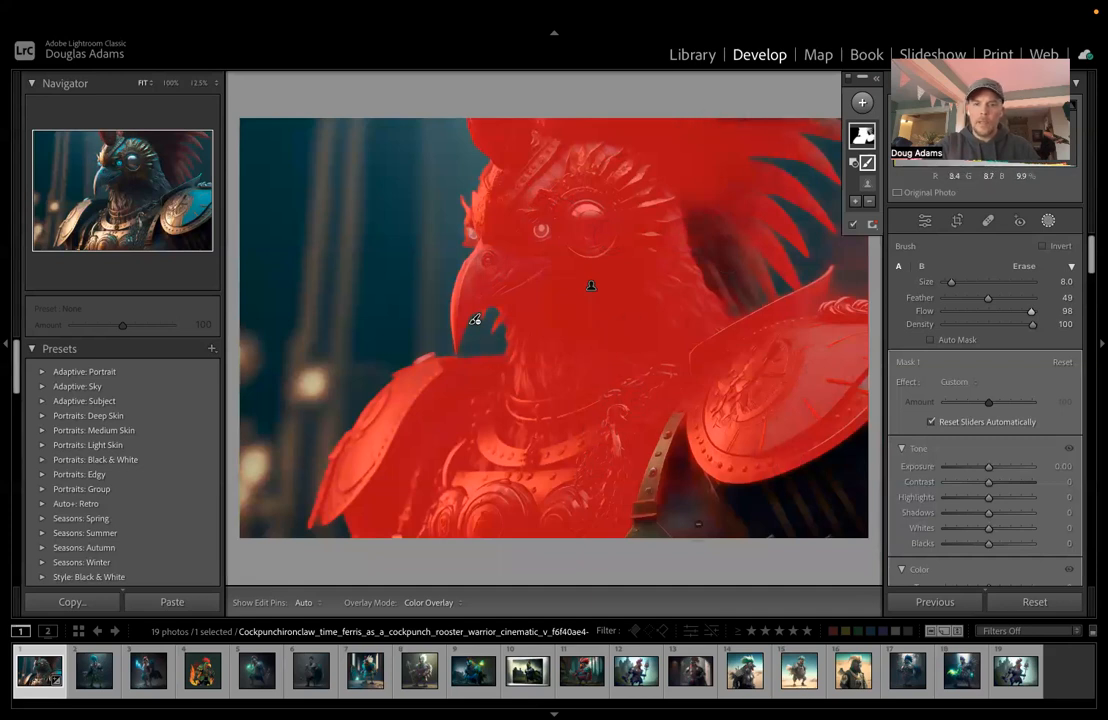
Step: Add the missed chest armour and the dark area behind the neck feathers to the mask with a size 19 brush
{"action": "left_click", "coordinate": [855, 201]}
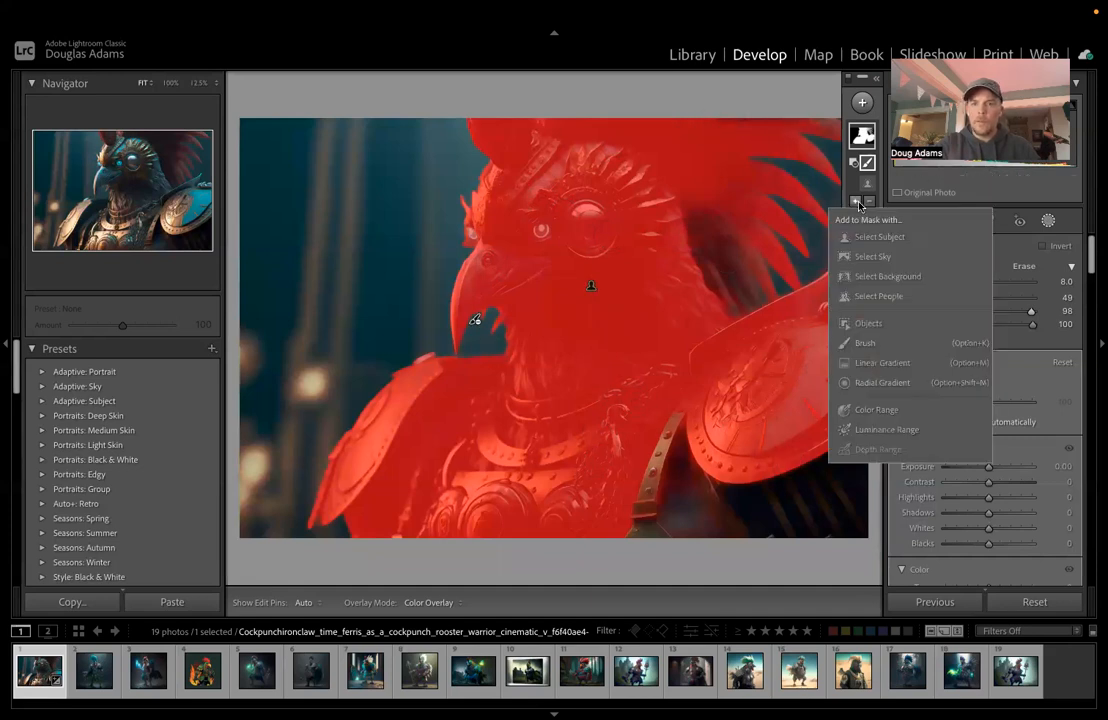
{"action": "left_click", "coordinate": [852, 342]}
{"action": "mouse_move", "coordinate": [665, 440]}
{"action": "left_mouse_down"}
{"action": "mouse_move", "coordinate": [684, 496]}
{"action": "mouse_move", "coordinate": [607, 532]}
{"action": "mouse_move", "coordinate": [851, 542]}
{"action": "mouse_move", "coordinate": [861, 400]}
{"action": "mouse_move", "coordinate": [826, 443]}
{"action": "mouse_move", "coordinate": [728, 484]}
{"action": "mouse_move", "coordinate": [738, 453]}
{"action": "mouse_move", "coordinate": [679, 474]}
{"action": "mouse_move", "coordinate": [655, 414]}
{"action": "left_mouse_up"}
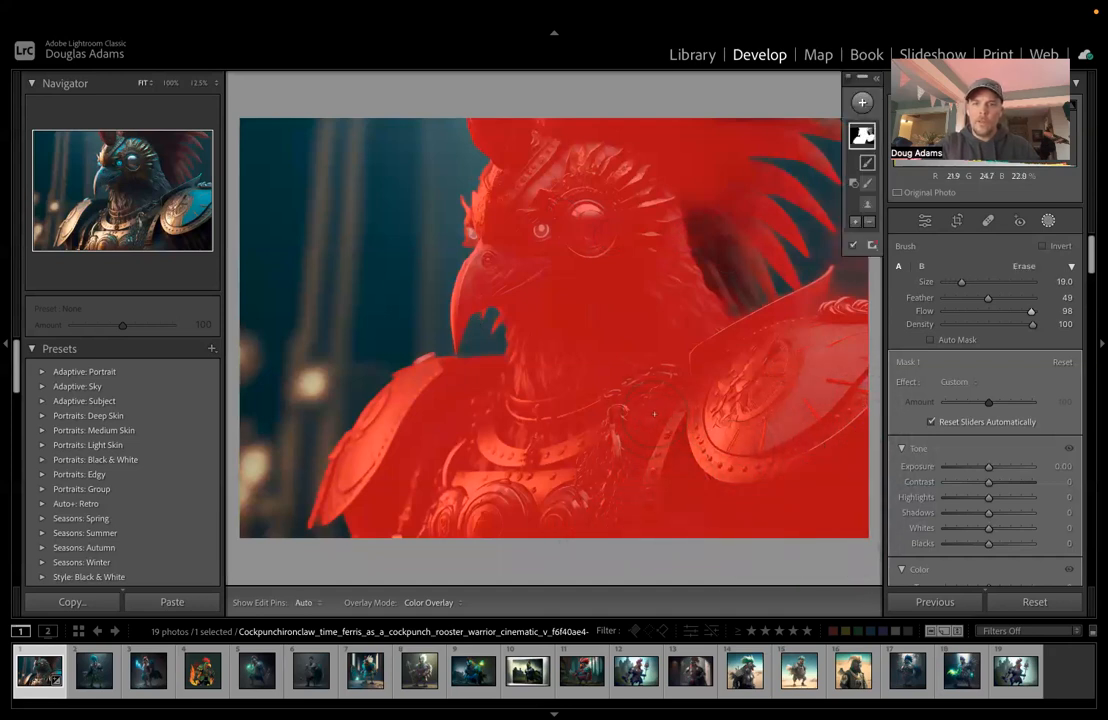
{"action": "mouse_move", "coordinate": [692, 198]}
{"action": "left_mouse_down"}
{"action": "mouse_move", "coordinate": [707, 260]}
{"action": "mouse_move", "coordinate": [707, 193]}
{"action": "mouse_move", "coordinate": [745, 150]}
{"action": "left_mouse_up"}
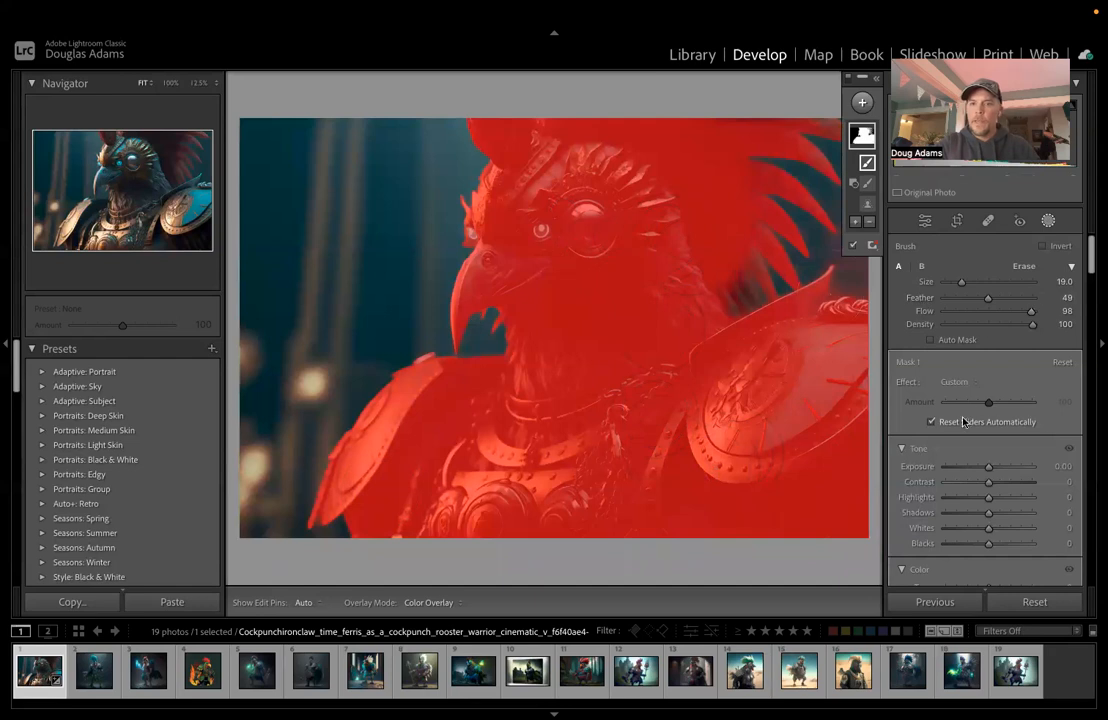
Step: Set the subject mask's Exposure to 1.10, Contrast to 22, Shadows to 15 and Blacks to -14
{"action": "scroll", "coordinate": [973, 447], "scroll_direction": "down", "scroll_amount": 3}
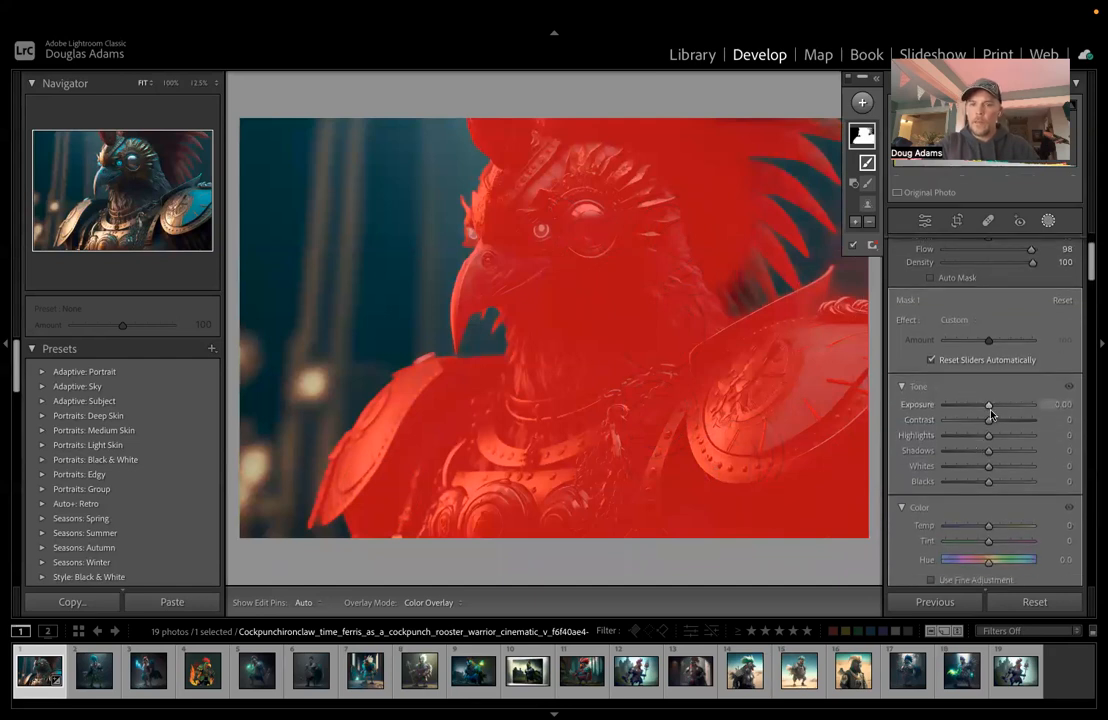
{"action": "left_click", "coordinate": [988, 410]}
{"action": "mouse_move", "coordinate": [988, 410]}
{"action": "left_mouse_down"}
{"action": "mouse_move", "coordinate": [1000, 410]}
{"action": "mouse_move", "coordinate": [991, 423]}
{"action": "mouse_move", "coordinate": [1000, 424]}
{"action": "left_mouse_up"}
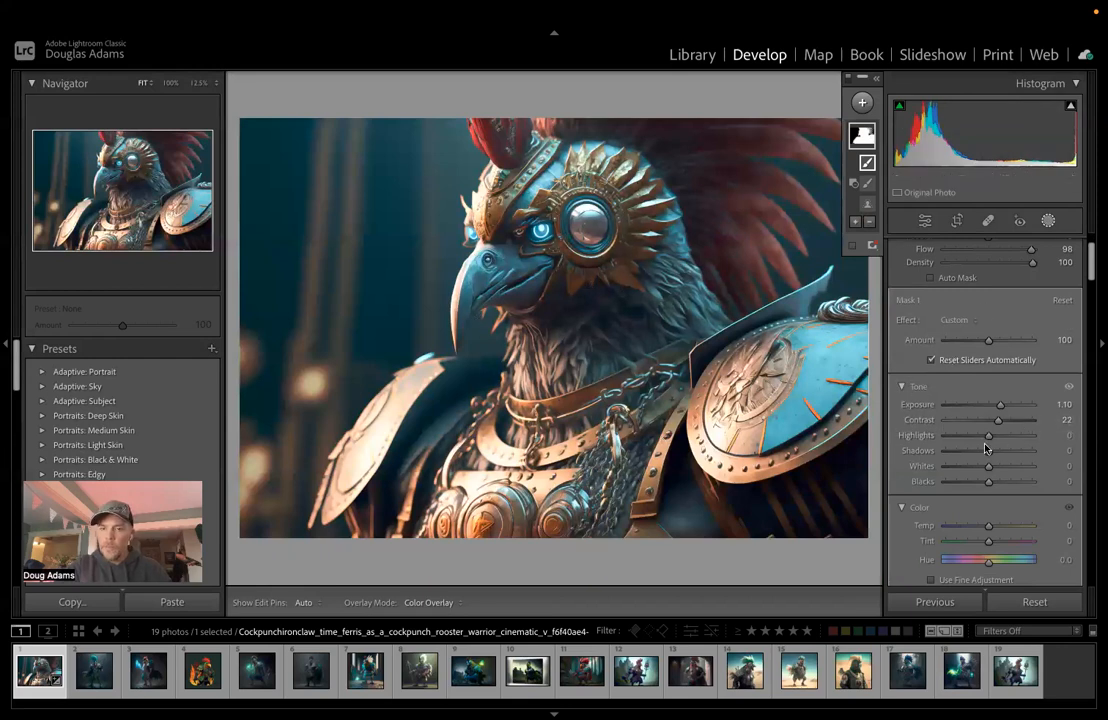
{"action": "left_click_drag", "start_coordinate": [991, 439], "coordinate": [983, 487]}
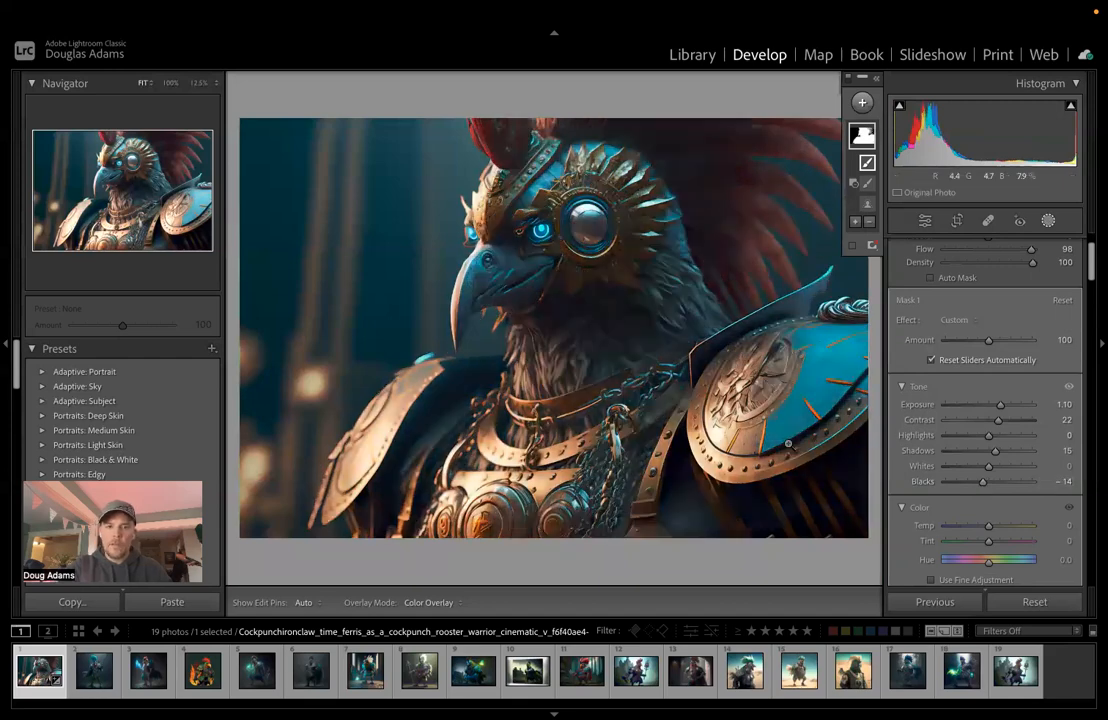
Step: Compare the masked edit of the rooster with the original image in the before and after views
{"action": "key", "text": "backslash"}
{"action": "key", "text": "backslash"}
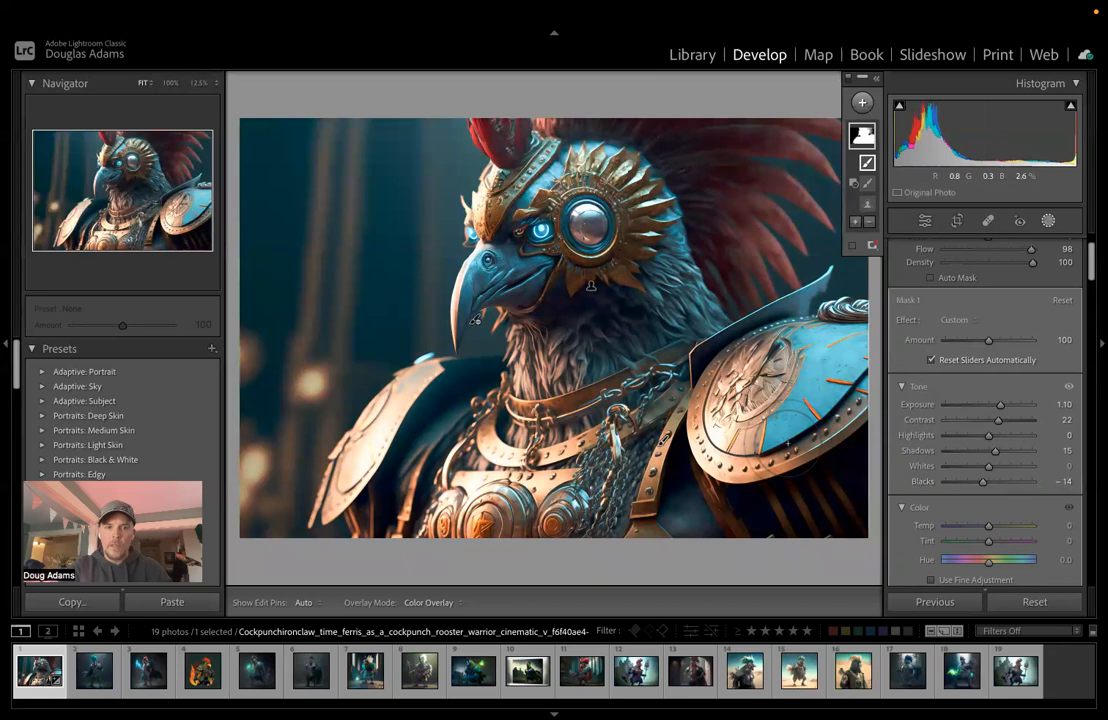
{"action": "key", "text": "backslash"}
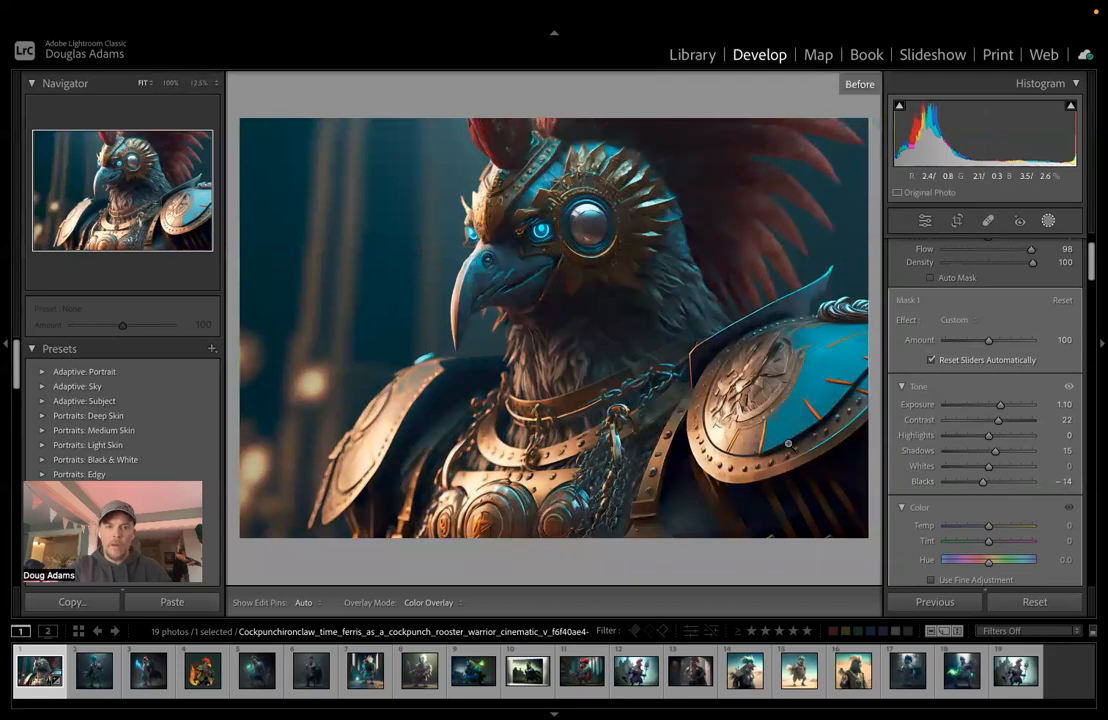
Step: Recheck the original rooster image against the masked edit, ending on the edited view
{"action": "key", "text": "backslash"}
{"action": "key", "text": "backslash"}
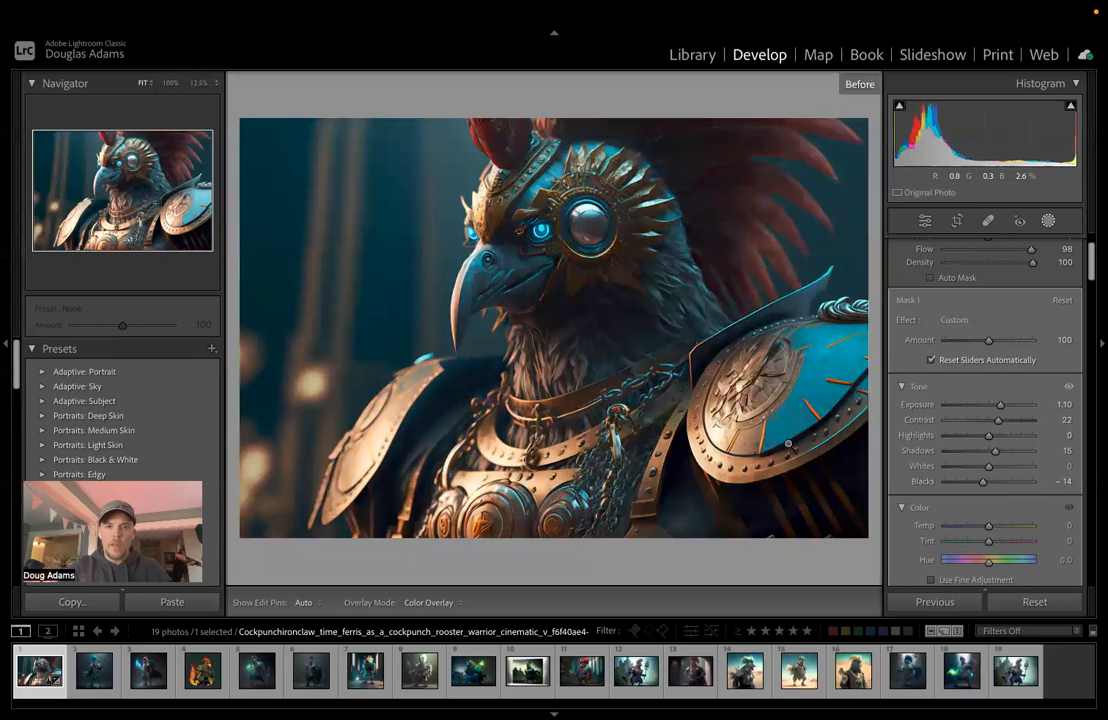
{"action": "key", "text": "backslash"}
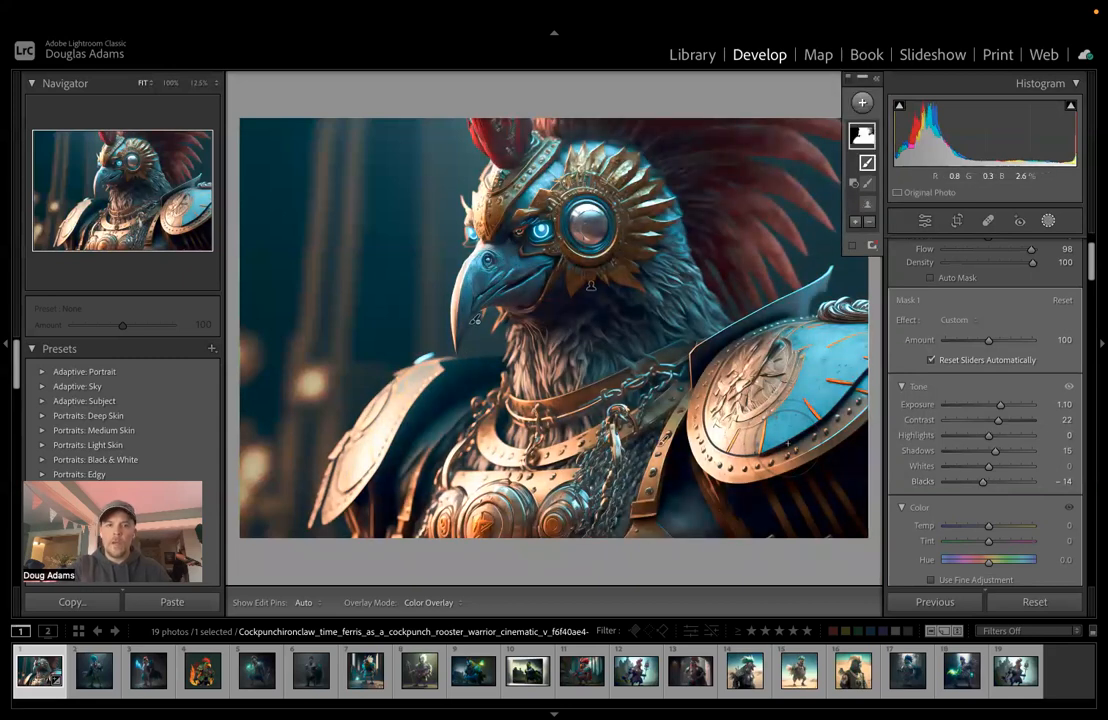
Step: Warm the rooster through the subject mask by setting its Temp to 4 and Tint to 6
{"action": "scroll", "coordinate": [968, 490], "scroll_direction": "down", "scroll_amount": 1}
{"action": "scroll", "coordinate": [968, 490], "scroll_direction": "down", "scroll_amount": 2}
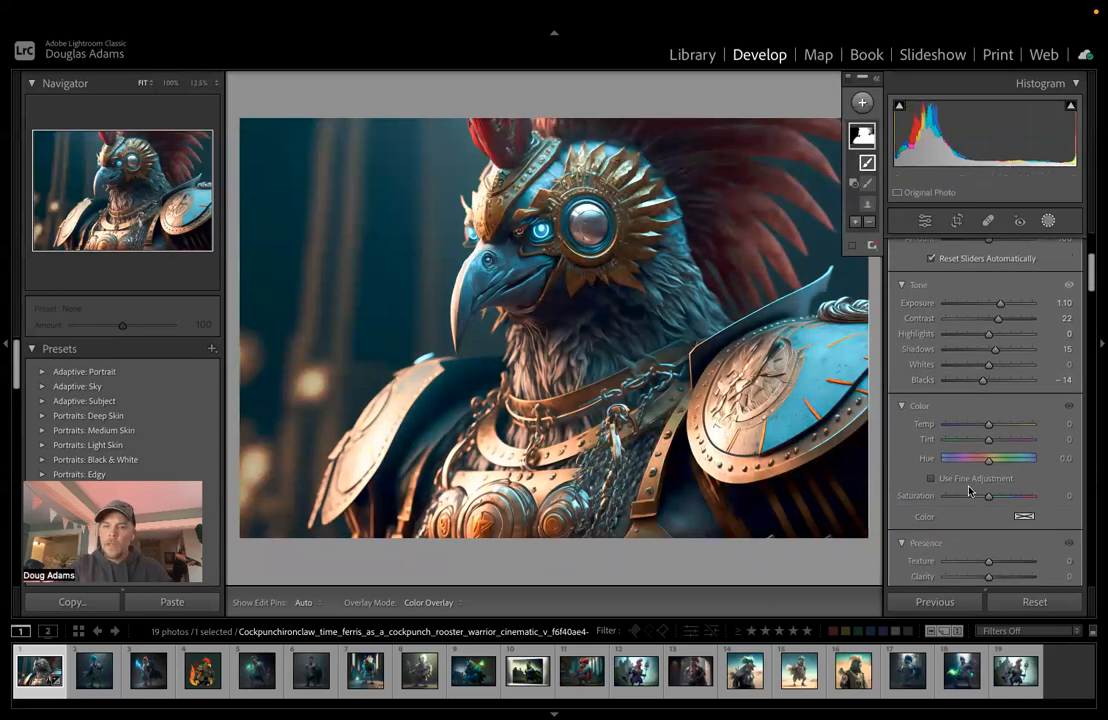
{"action": "left_click_drag", "start_coordinate": [988, 424], "coordinate": [989, 428]}
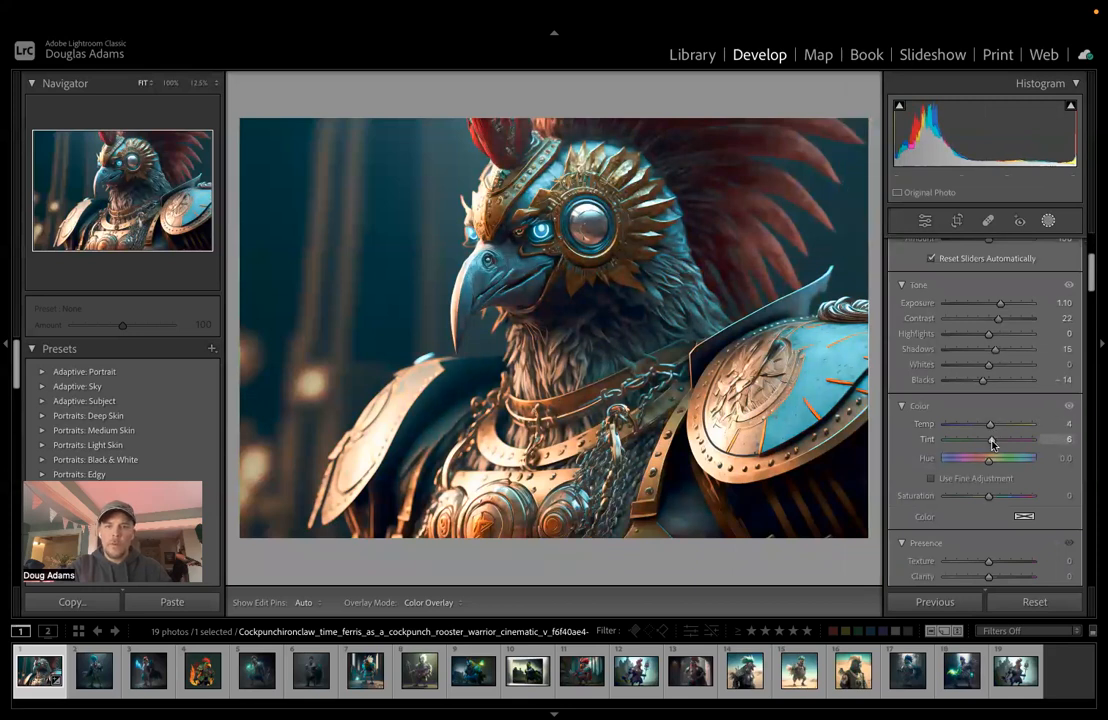
Step: Set the subject mask's Clarity to -23 and Texture to 43
{"action": "scroll", "coordinate": [992, 443], "scroll_direction": "down", "scroll_amount": 4}
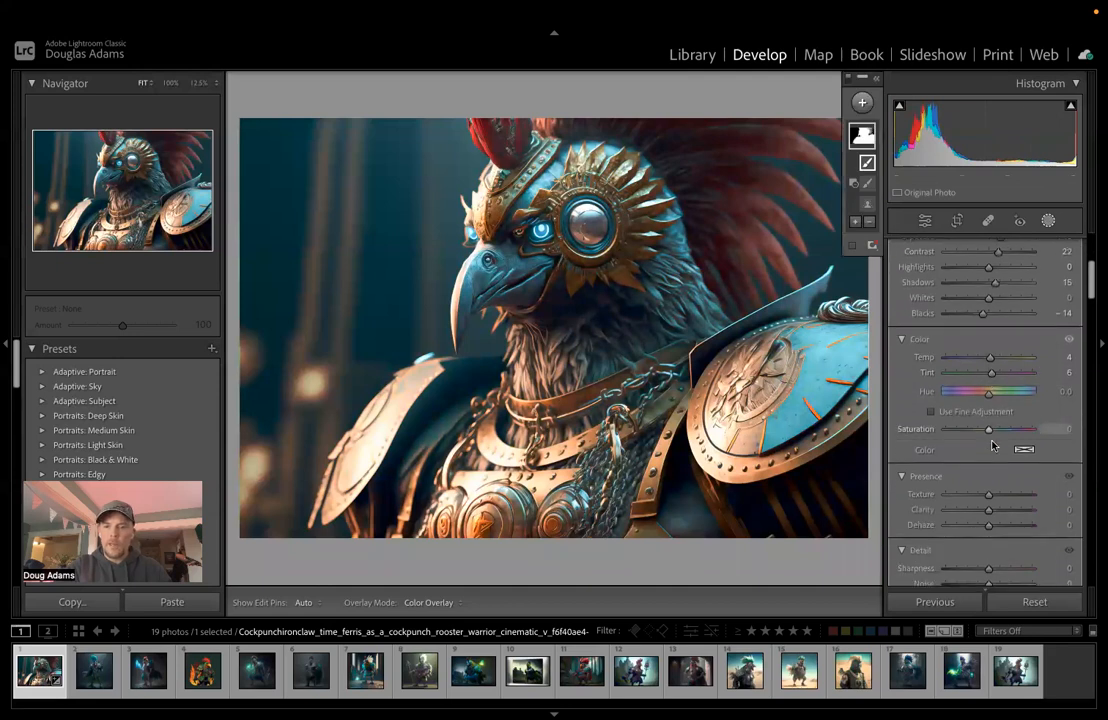
{"action": "left_click_drag", "start_coordinate": [989, 392], "coordinate": [974, 411]}
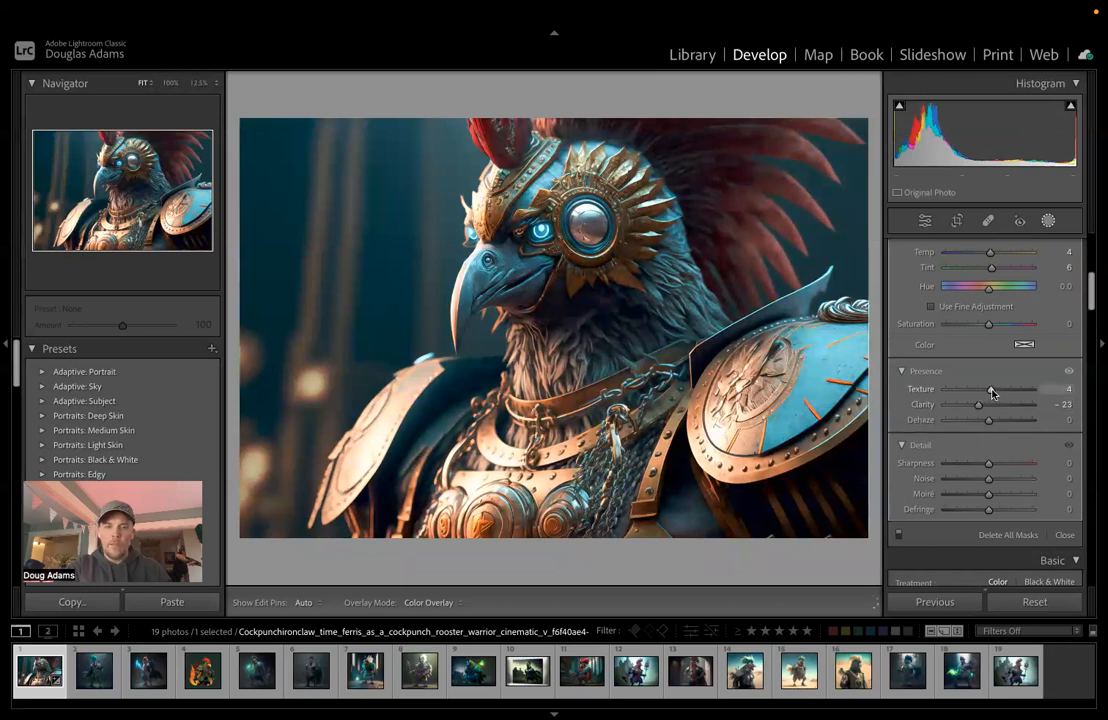
{"action": "mouse_move", "coordinate": [1001, 393]}
{"action": "left_mouse_down"}
{"action": "mouse_move", "coordinate": [1016, 390]}
{"action": "mouse_move", "coordinate": [1003, 395]}
{"action": "left_mouse_up"}
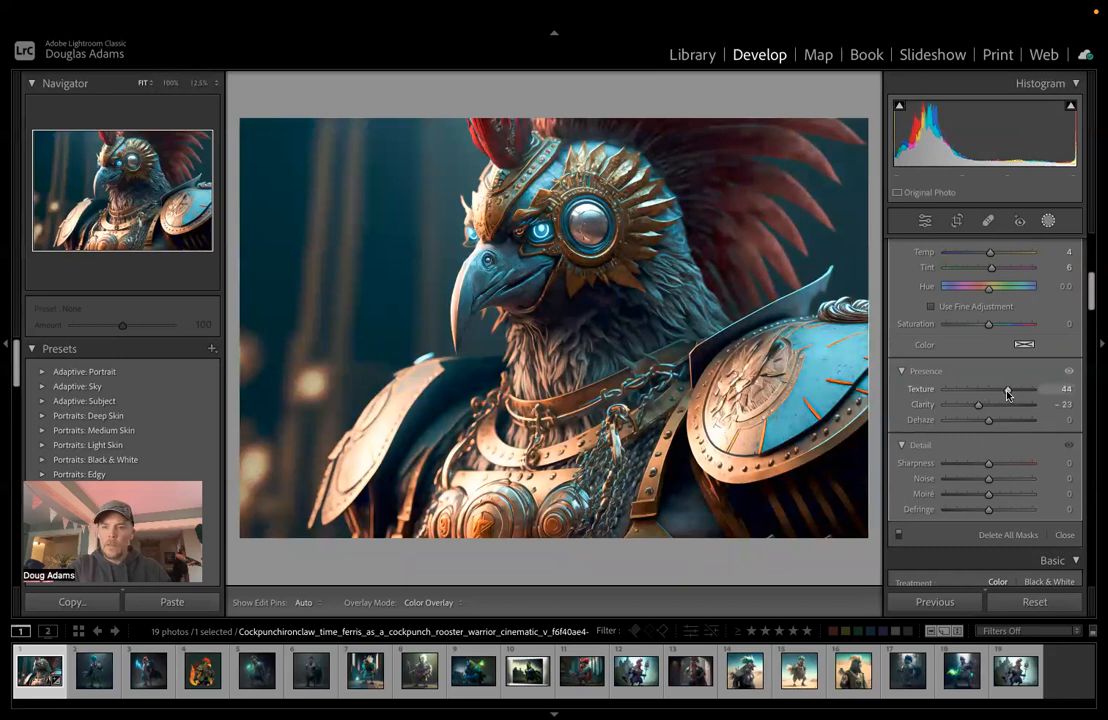
{"action": "left_click_drag", "start_coordinate": [1007, 394], "coordinate": [1007, 391]}
{"action": "scroll", "coordinate": [1007, 391], "scroll_direction": "down", "scroll_amount": 3}
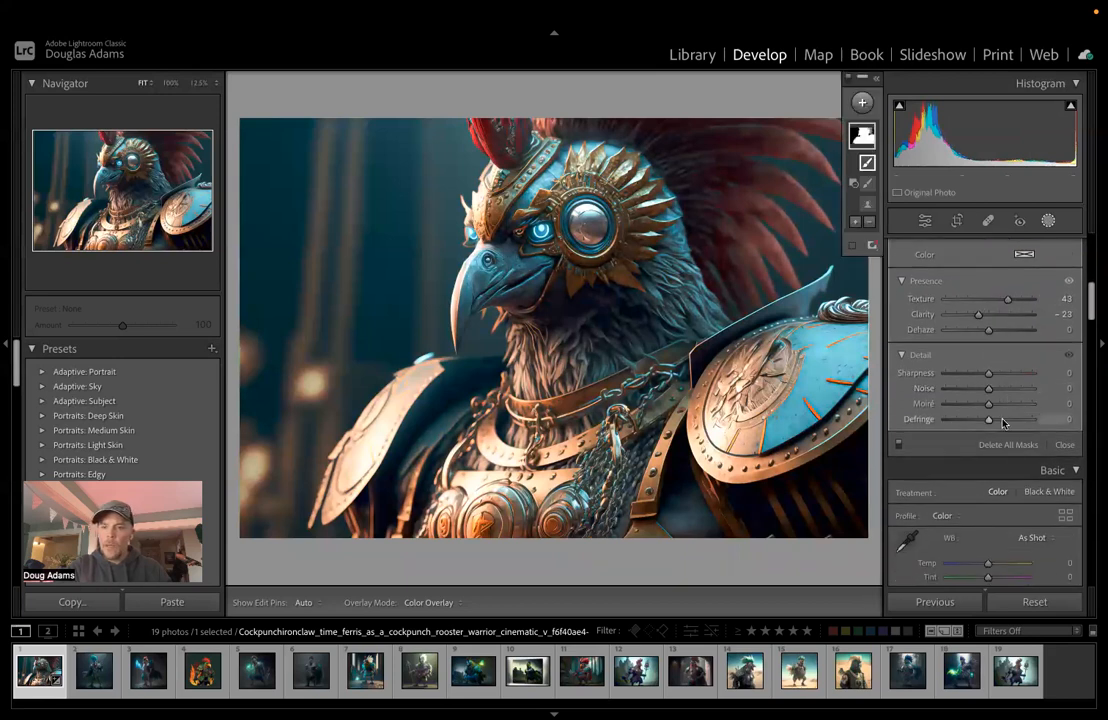
{"action": "scroll", "coordinate": [985, 380], "scroll_direction": "down", "scroll_amount": 3}
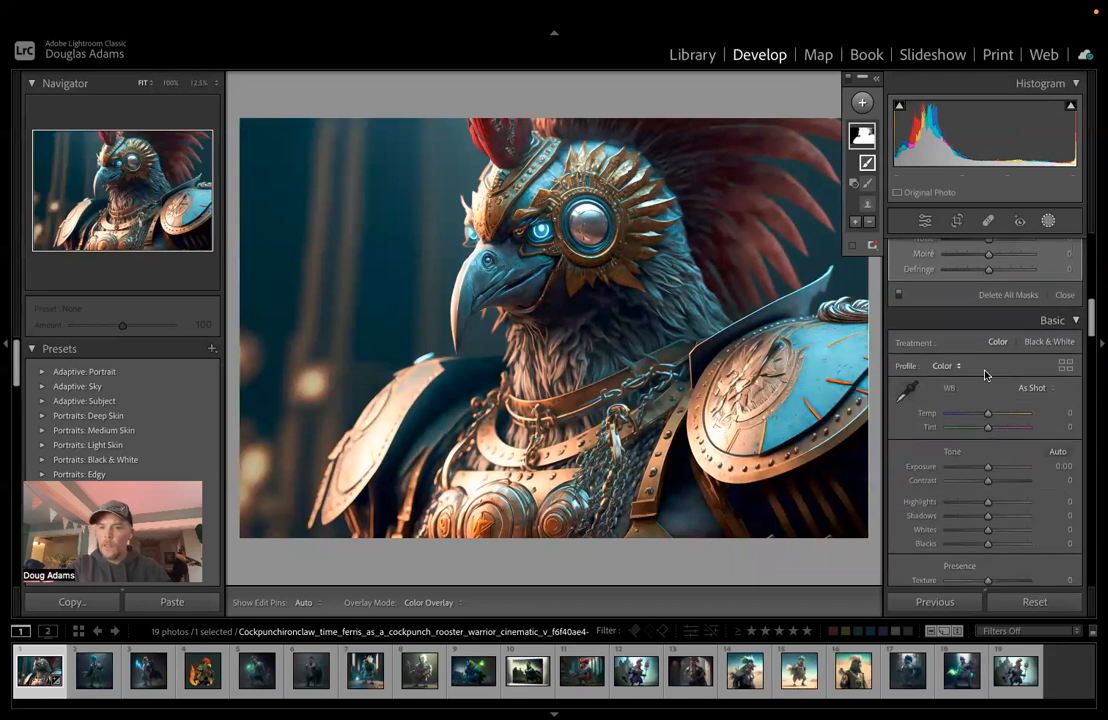
Step: Duplicate and invert the subject mask to create a separate mask for the background
{"action": "scroll", "coordinate": [980, 360], "scroll_direction": "up", "scroll_amount": 8}
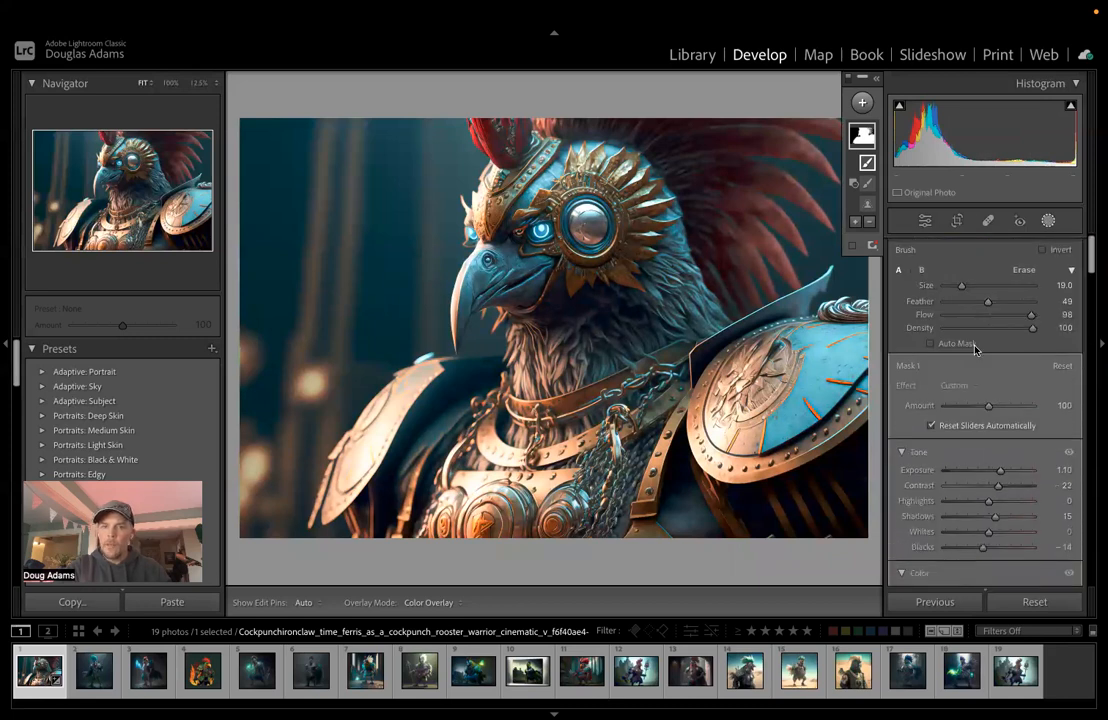
{"action": "mouse_move", "coordinate": [864, 140]}
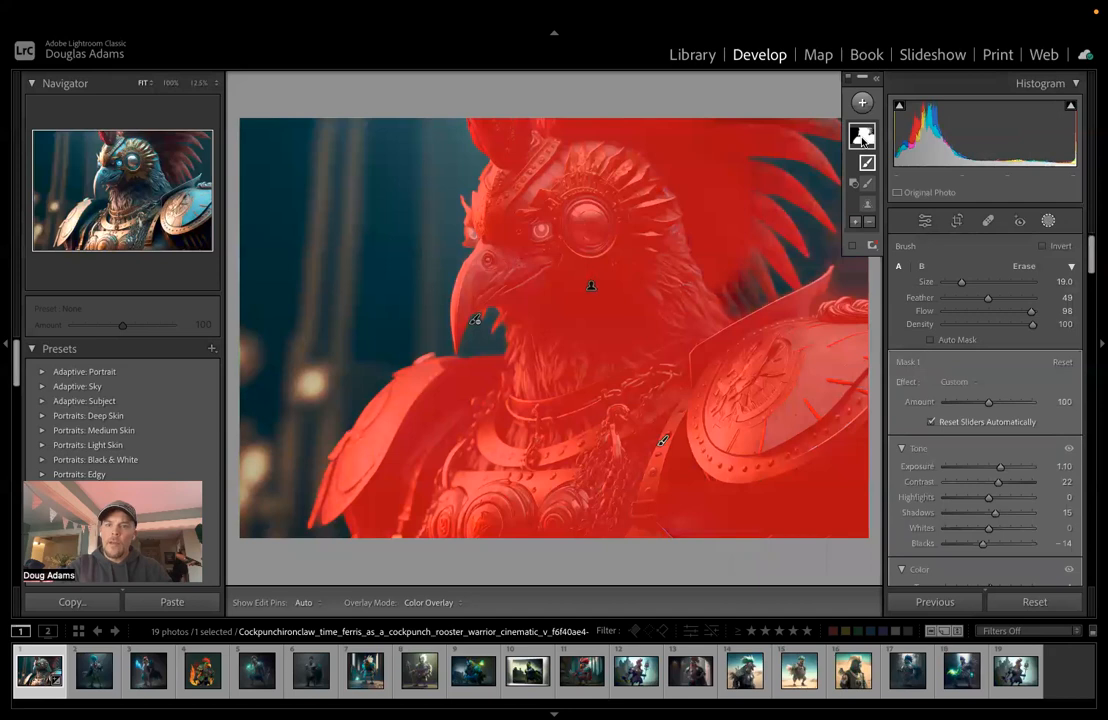
{"action": "right_click", "coordinate": [864, 141]}
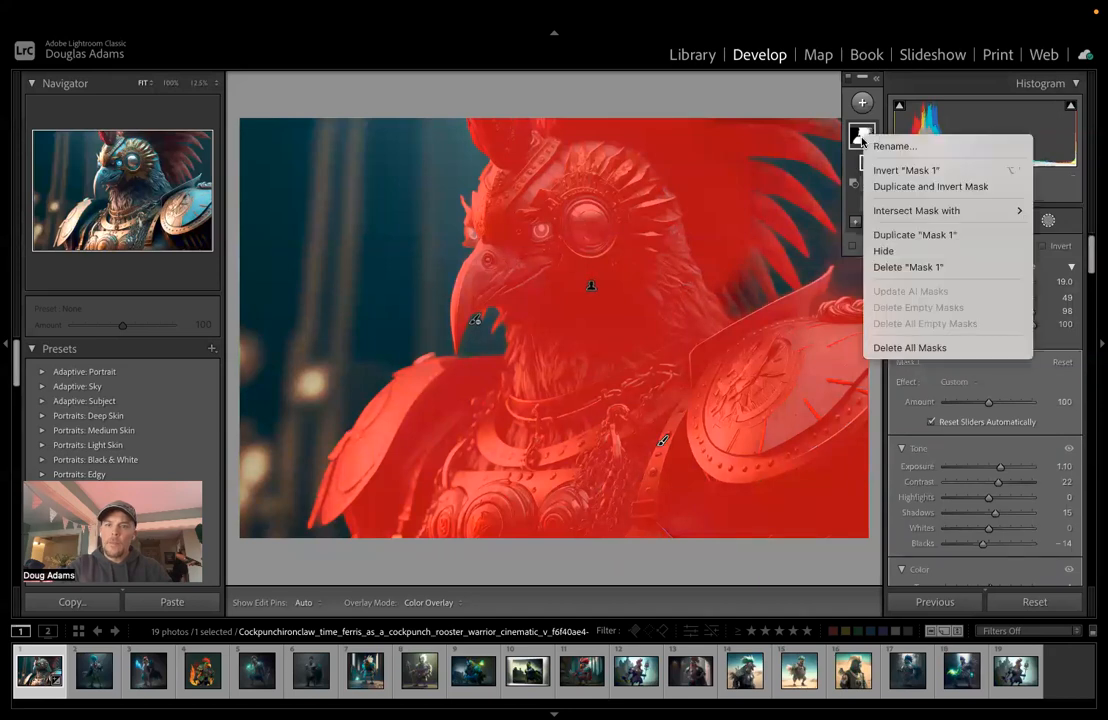
{"action": "left_click", "coordinate": [928, 186]}
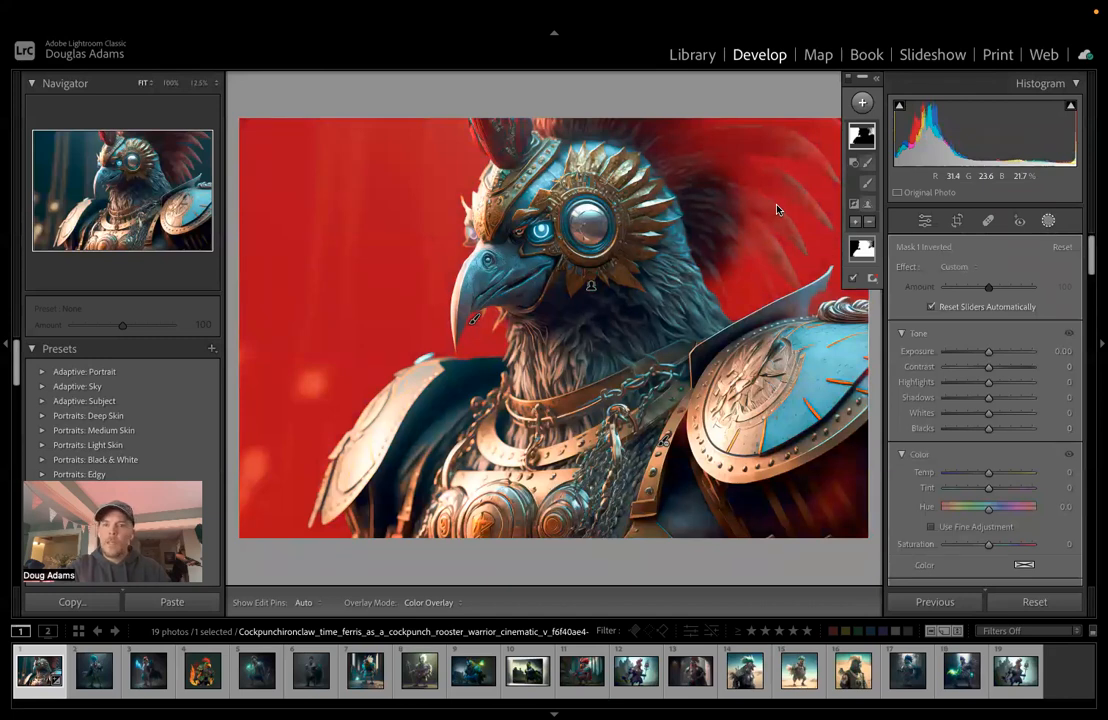
Step: Subtract the area behind the red feathers and above the blue shoulder plate from the inverted mask with a size 19 brush
{"action": "left_click", "coordinate": [869, 222]}
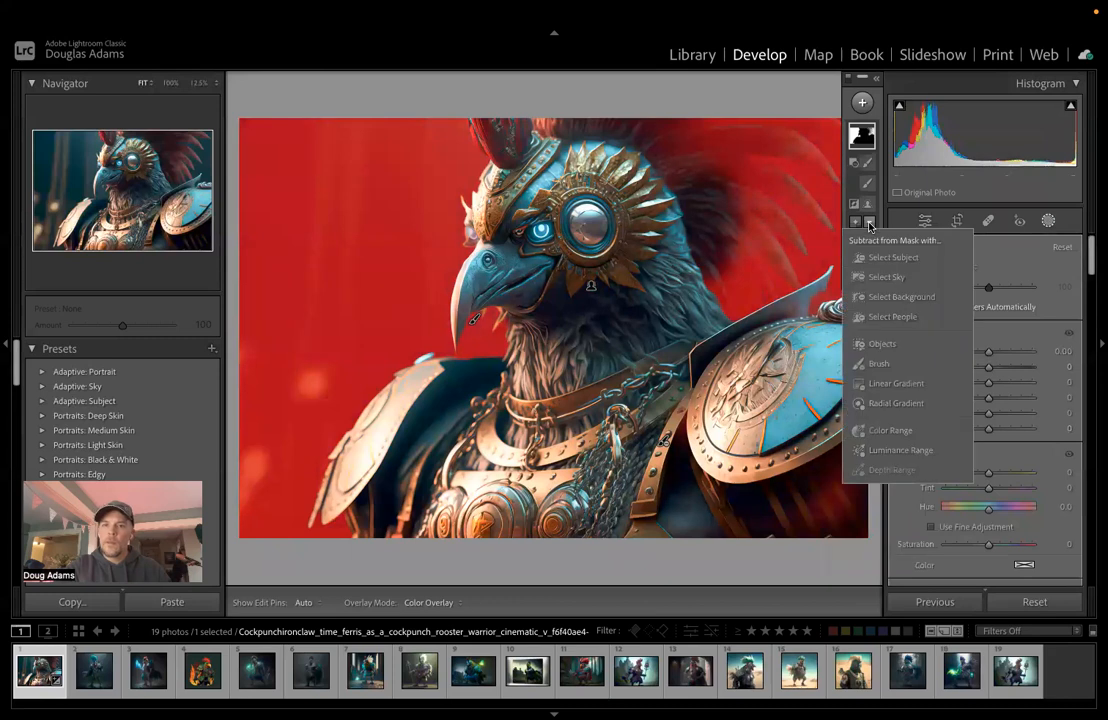
{"action": "left_click", "coordinate": [874, 366]}
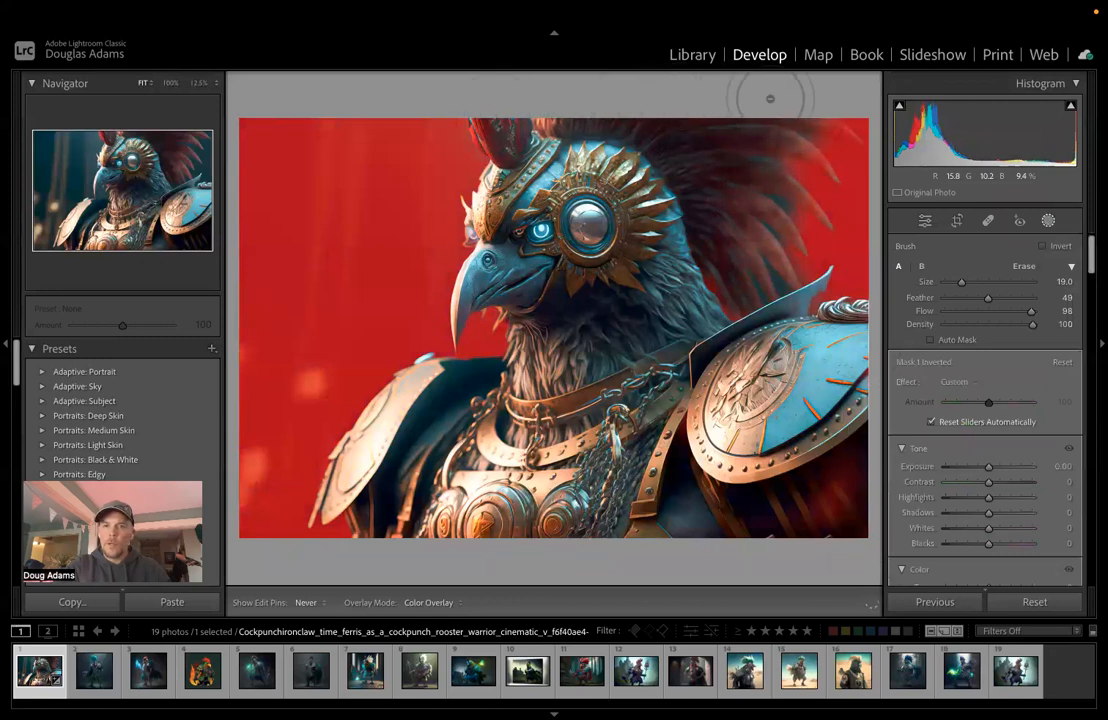
{"action": "key", "text": "h"}
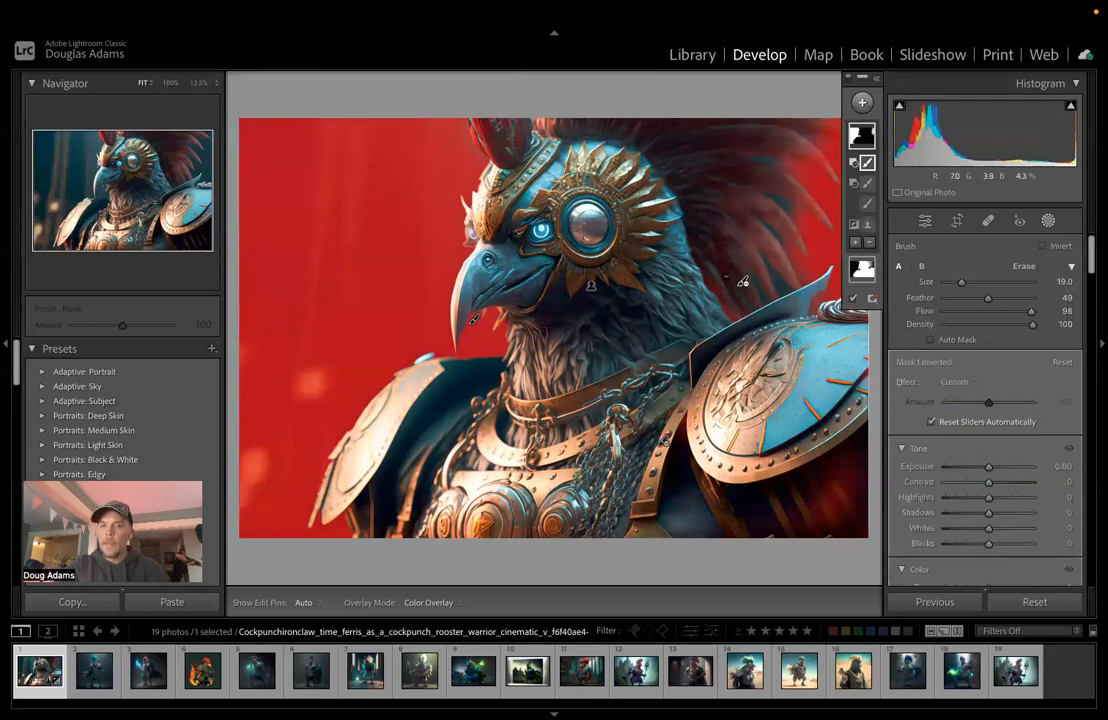
{"action": "key", "text": "h"}
{"action": "mouse_move", "coordinate": [832, 223]}
{"action": "left_mouse_down"}
{"action": "mouse_move", "coordinate": [863, 227]}
{"action": "mouse_move", "coordinate": [848, 308]}
{"action": "left_mouse_up"}
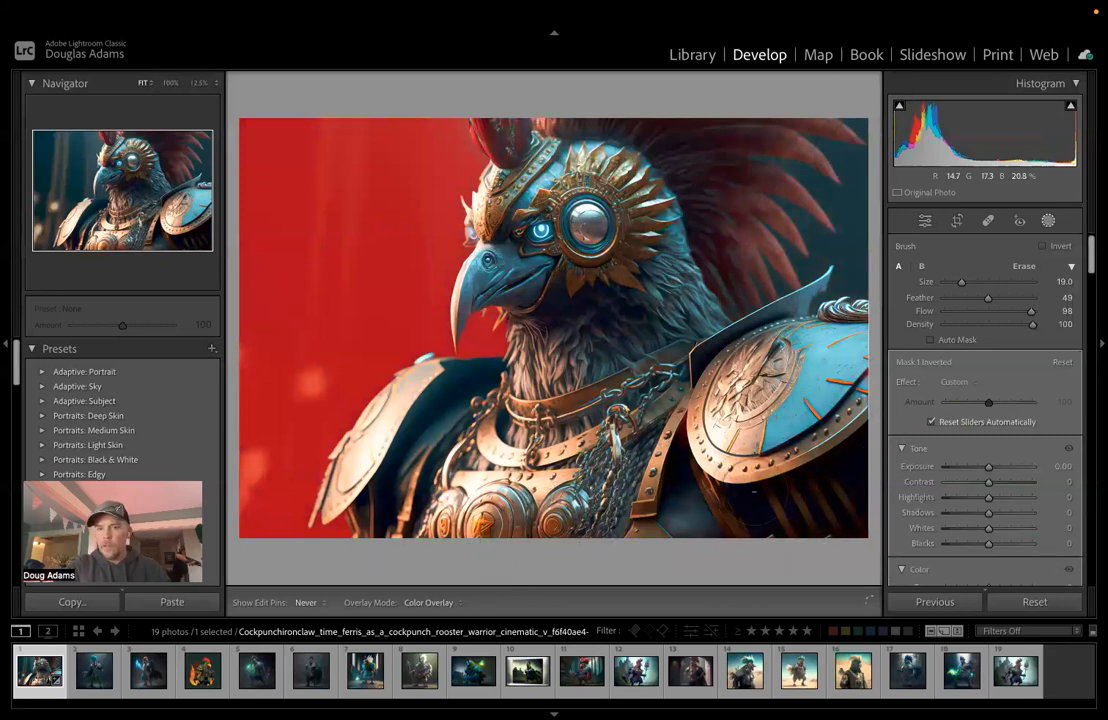
{"action": "key", "text": "h"}
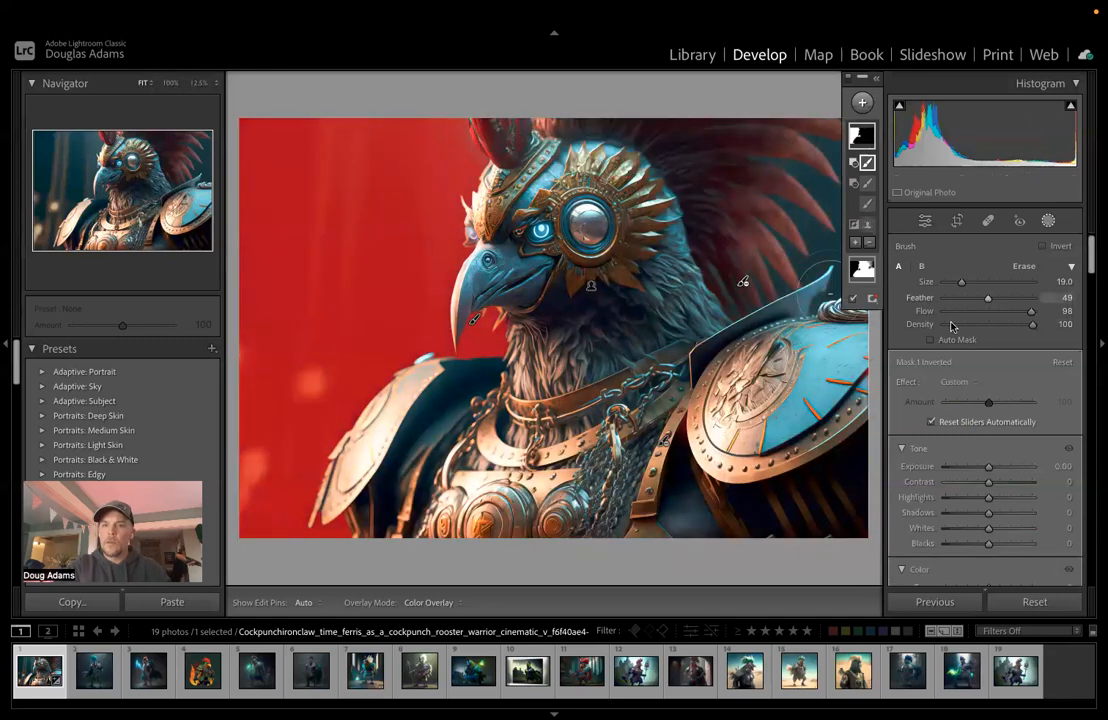
Step: Darken the background through the inverted mask with Exposure -1.16 and Blacks -8, and close the masking tool
{"action": "left_click_drag", "start_coordinate": [988, 472], "coordinate": [976, 470]}
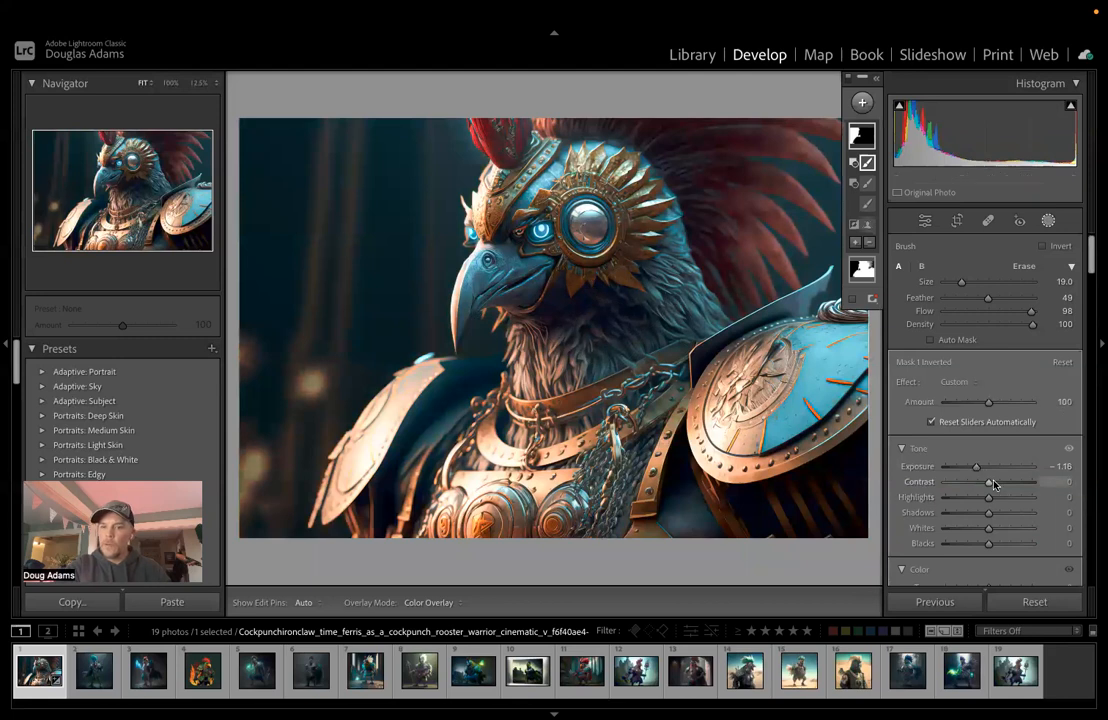
{"action": "left_click_drag", "start_coordinate": [988, 543], "coordinate": [984, 545]}
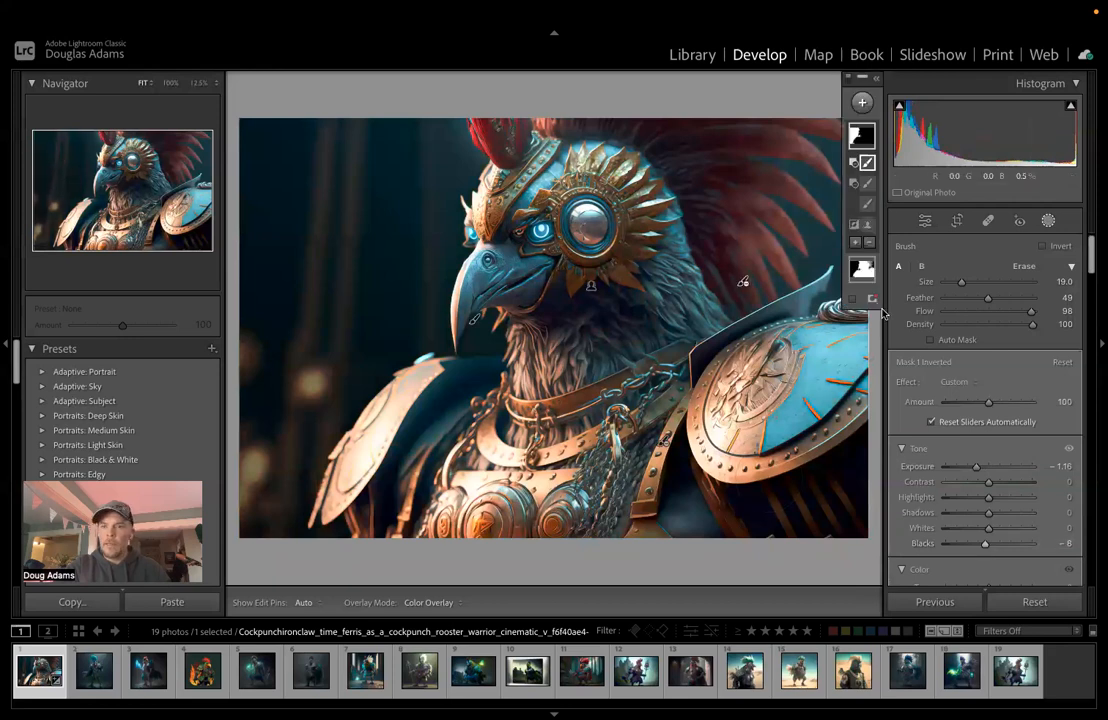
{"action": "left_click", "coordinate": [1047, 222]}
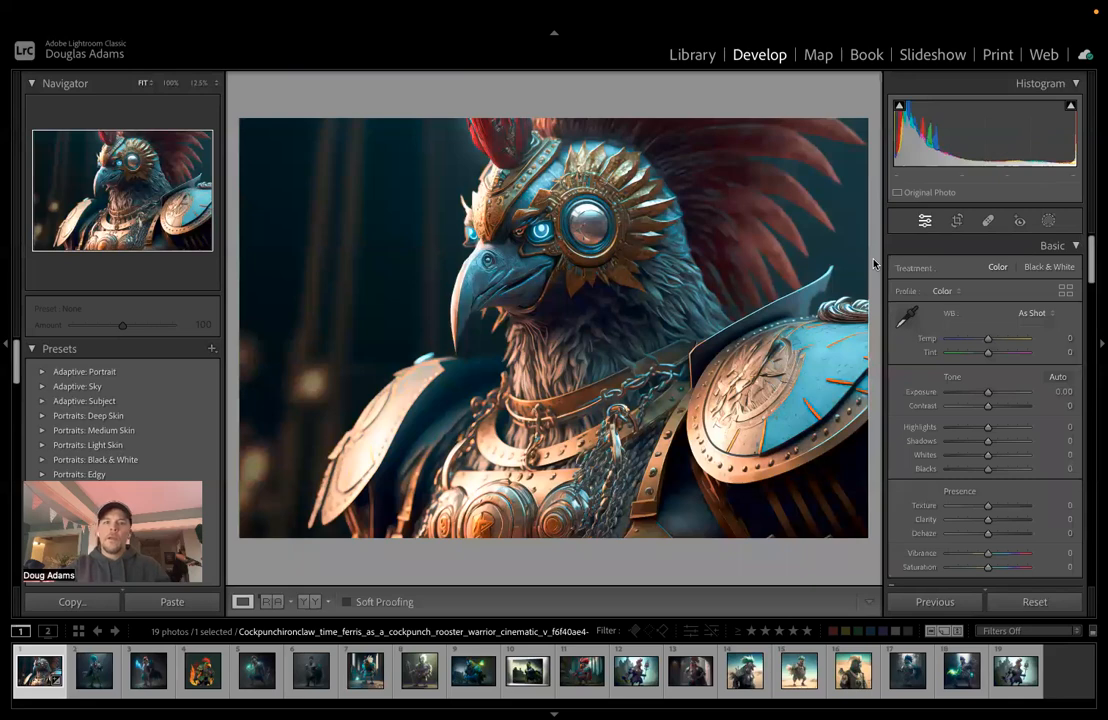
Step: Compare the rooster with the darkened background against the original image in the before and after views
{"action": "key", "text": "backslash"}
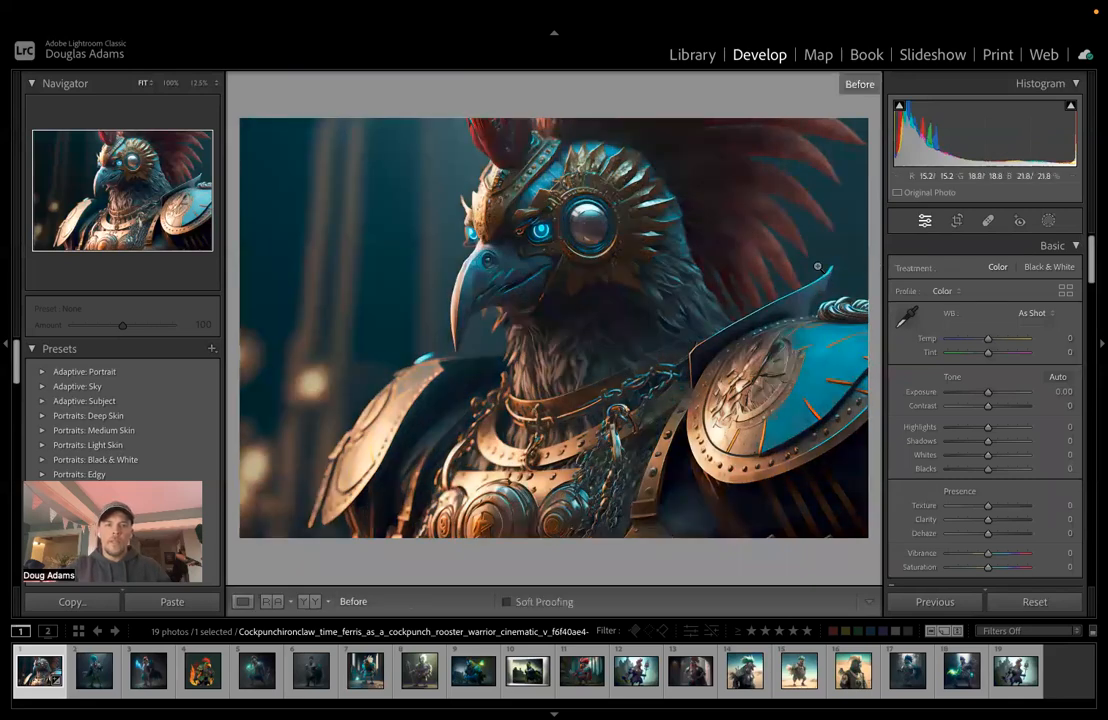
{"action": "key", "text": "backslash"}
{"action": "key", "text": "backslash"}
{"action": "key", "text": "backslash"}
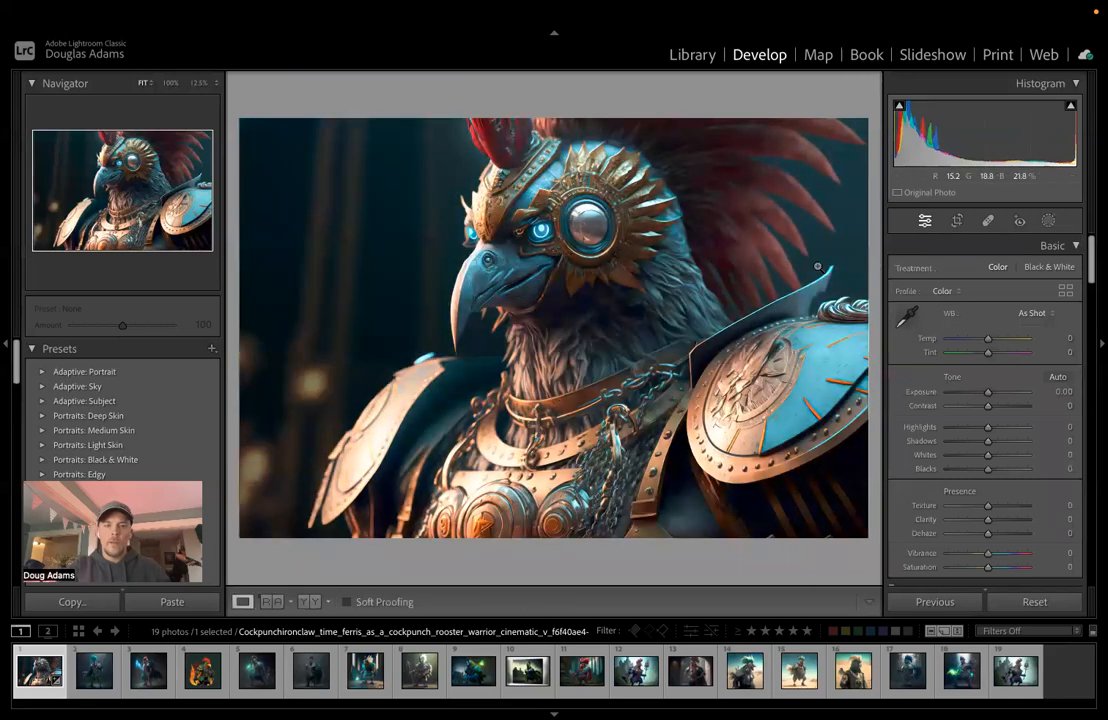
Step: Reopen the subject mask and reduce its Exposure to 0.86
{"action": "left_click", "coordinate": [1048, 220]}
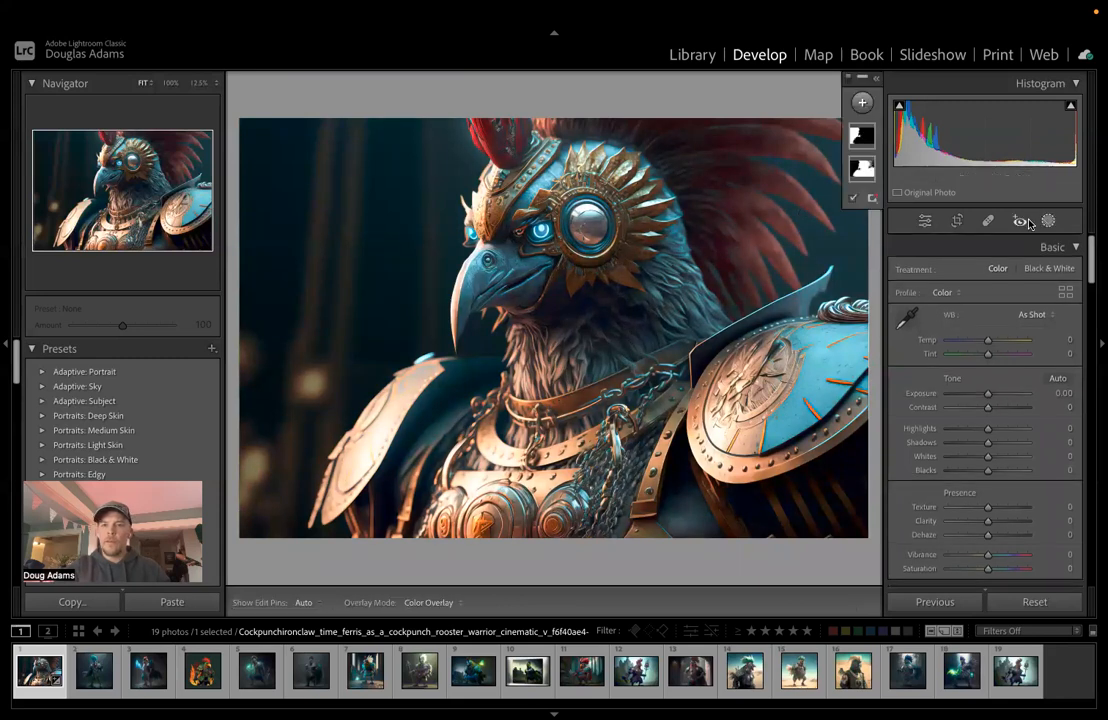
{"action": "left_click", "coordinate": [860, 172]}
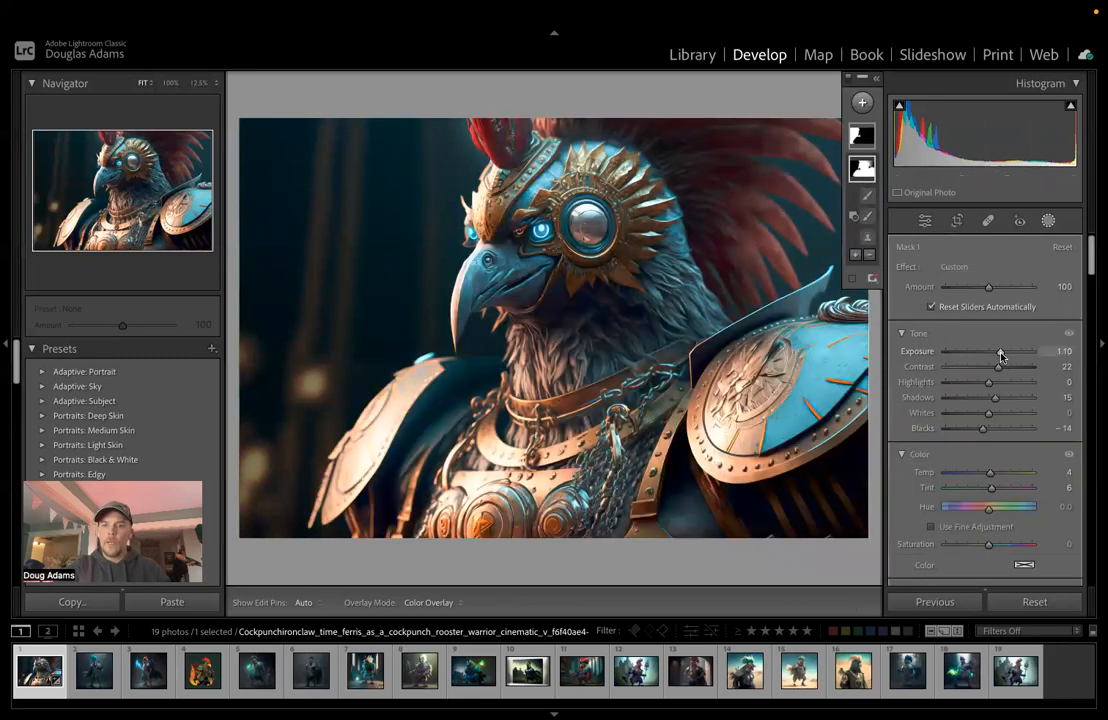
{"action": "left_click_drag", "start_coordinate": [1001, 355], "coordinate": [998, 354]}
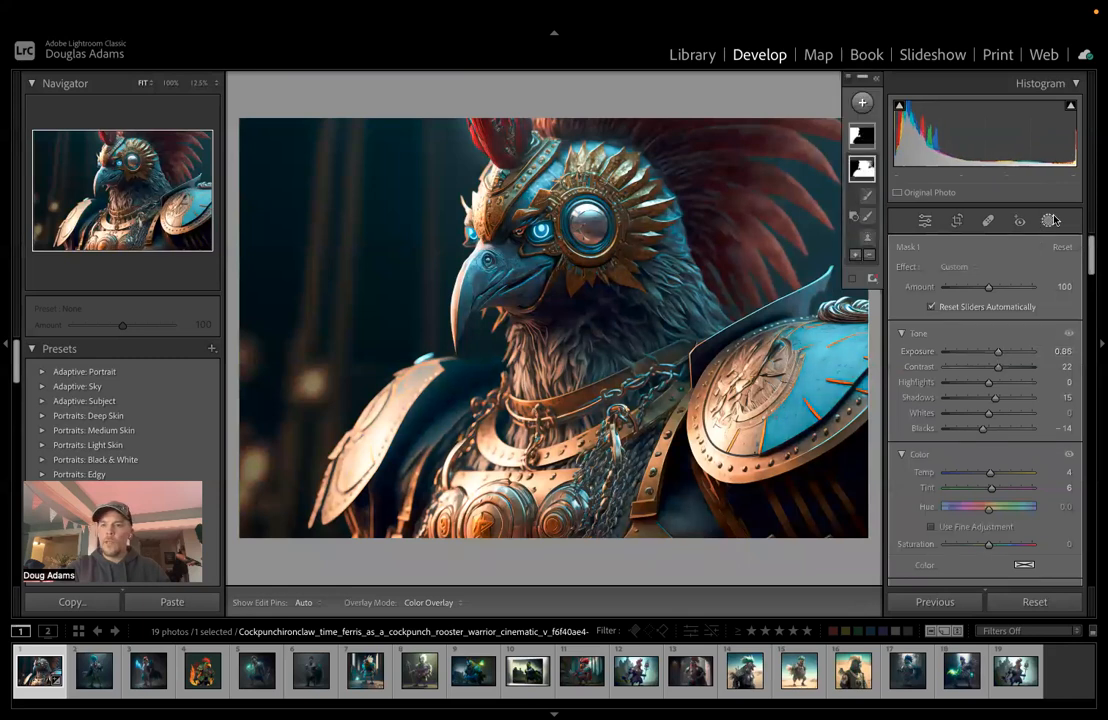
Step: Add a radial gradient mask, tilt it and centre it on the shoulder armour beside the chest so it covers the lower body
{"action": "left_click", "coordinate": [866, 101]}
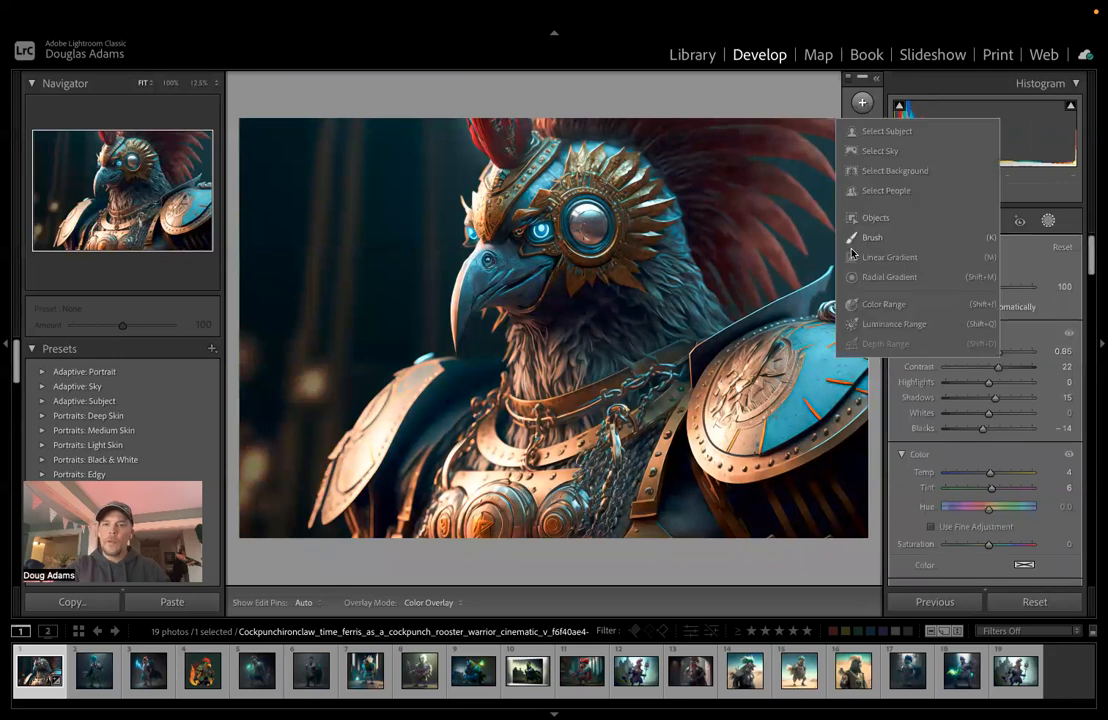
{"action": "left_click", "coordinate": [867, 276]}
{"action": "left_click_drag", "start_coordinate": [255, 350], "coordinate": [741, 547]}
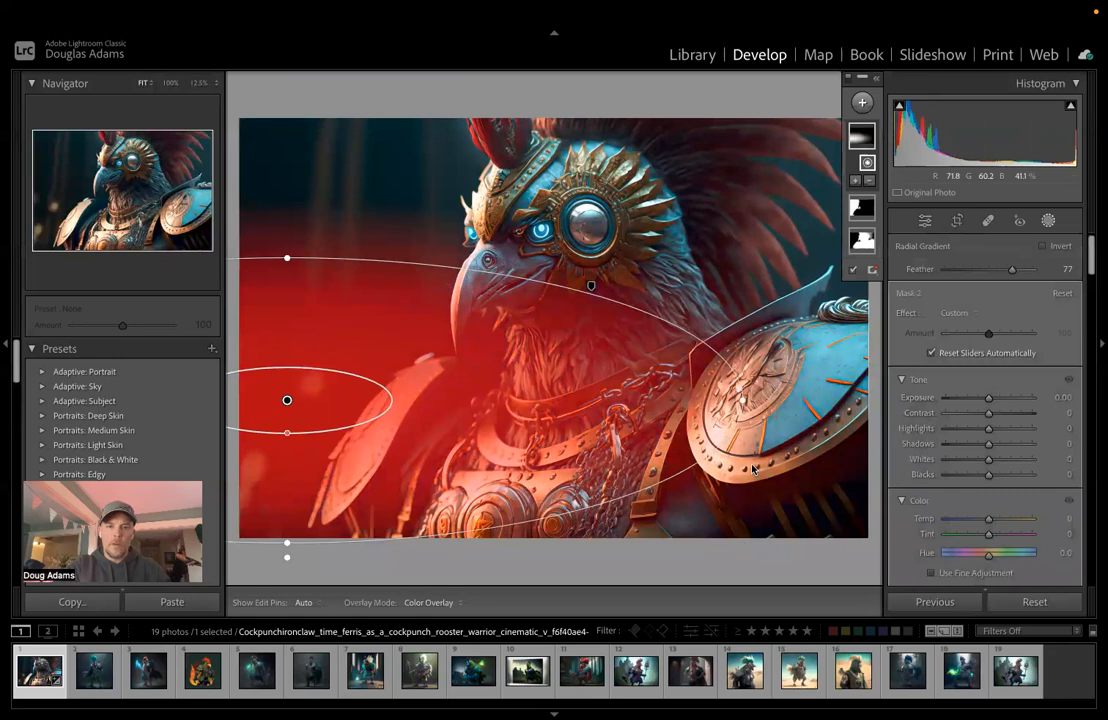
{"action": "left_click_drag", "start_coordinate": [744, 377], "coordinate": [734, 317]}
{"action": "left_click_drag", "start_coordinate": [284, 403], "coordinate": [364, 479]}
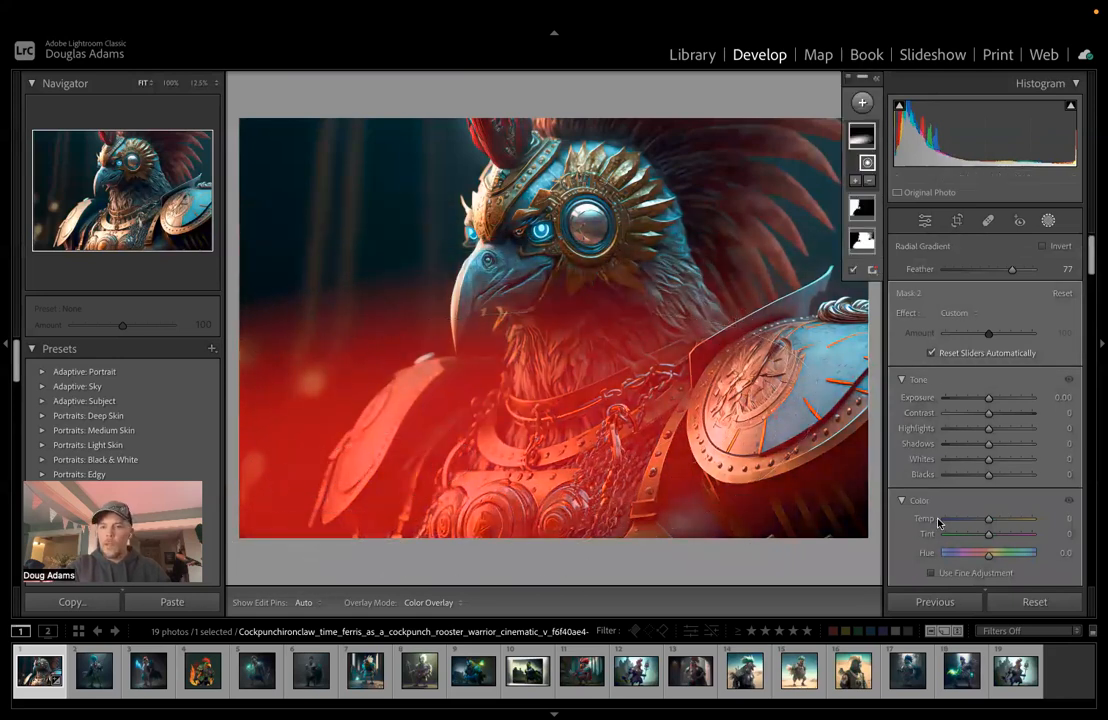
Step: Set the radial gradient's Temp to 15, Highlights to -11 and Exposure to 0.27
{"action": "left_click_drag", "start_coordinate": [989, 520], "coordinate": [999, 523]}
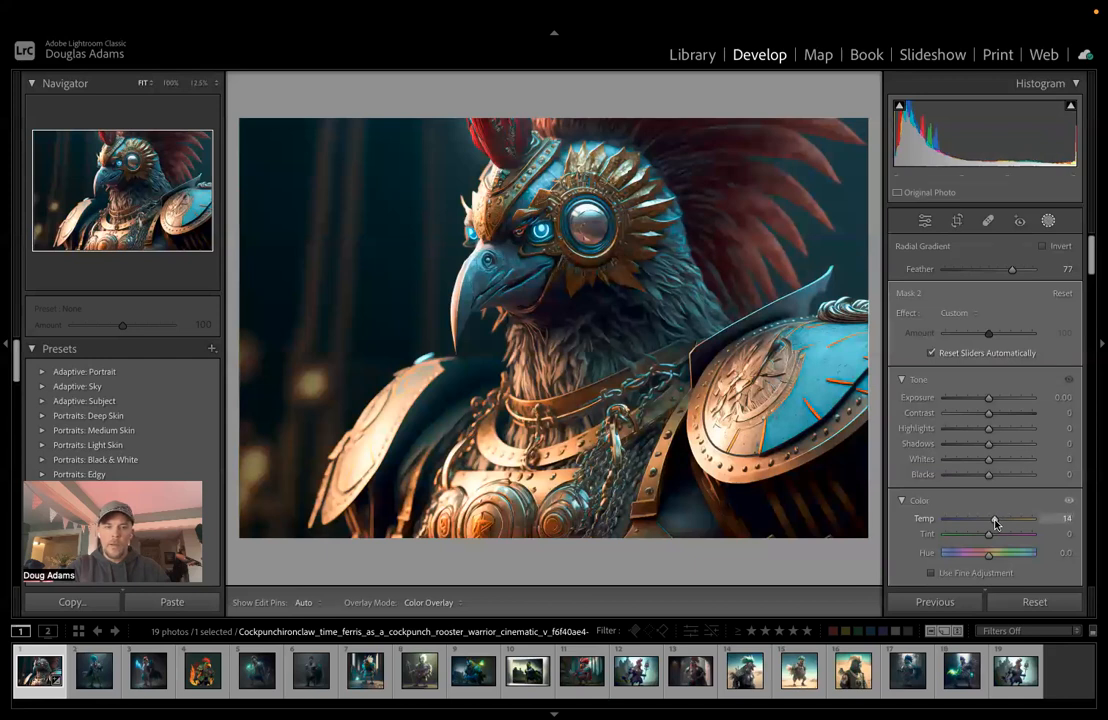
{"action": "left_click_drag", "start_coordinate": [995, 523], "coordinate": [996, 521]}
{"action": "left_click_drag", "start_coordinate": [990, 403], "coordinate": [987, 431]}
{"action": "double_click", "coordinate": [992, 402]}
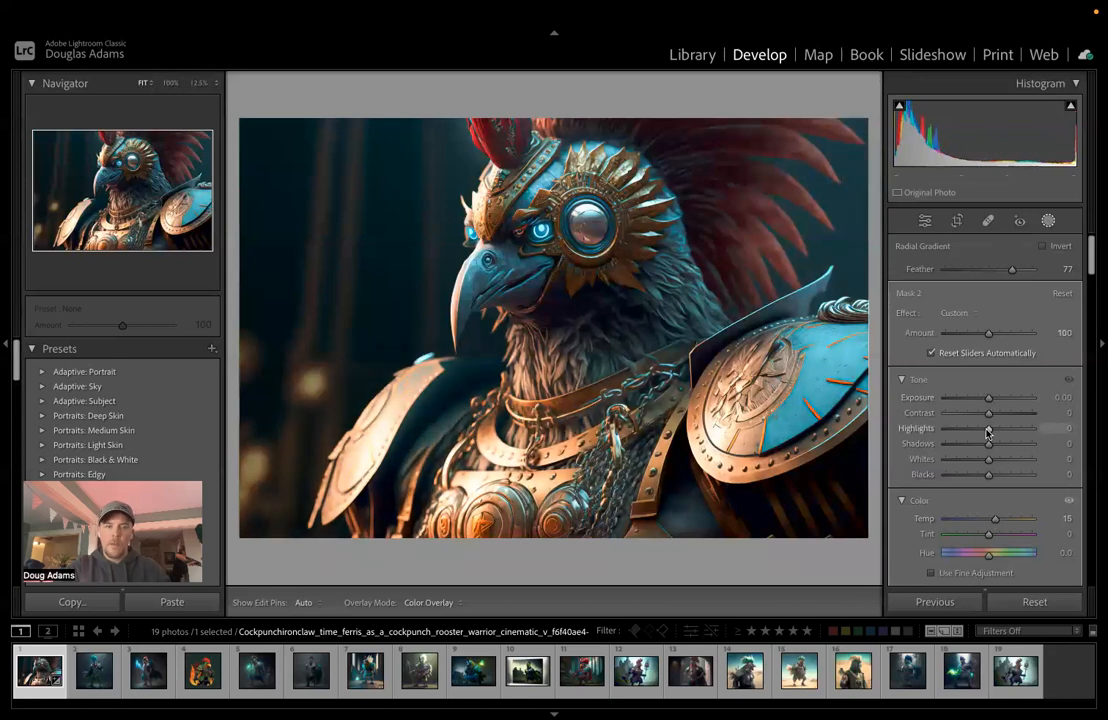
{"action": "left_click_drag", "start_coordinate": [987, 431], "coordinate": [991, 402]}
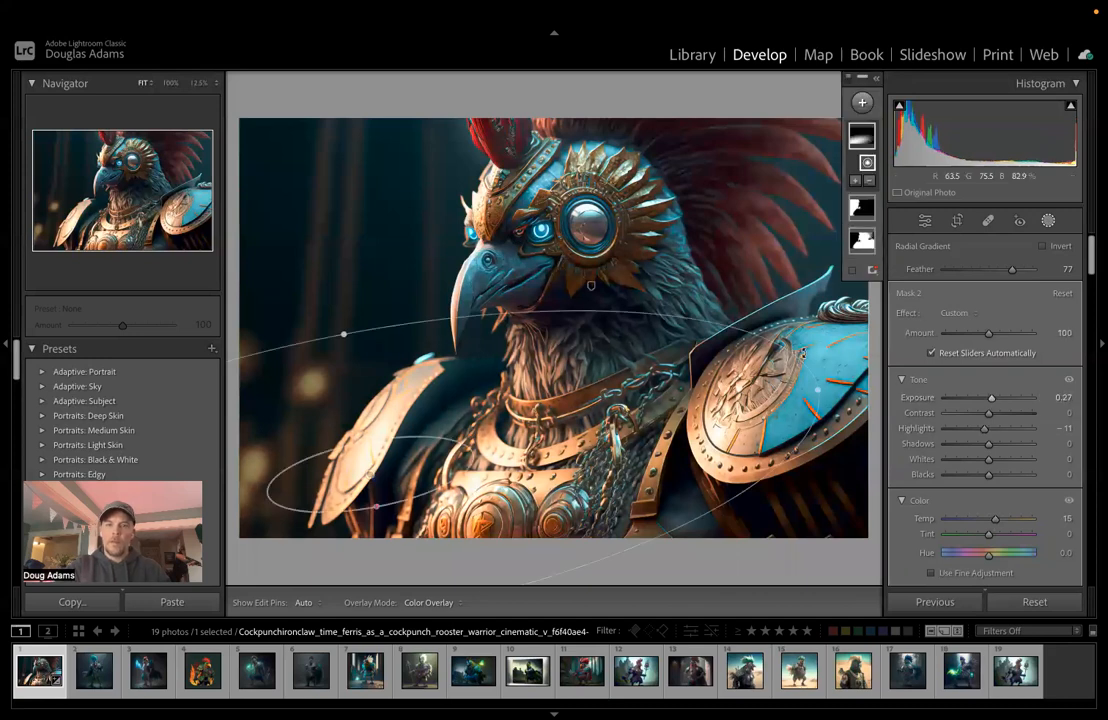
Step: Compare the edit including the radial glow with the original rooster image in the before and after views
{"action": "key", "text": "backslash"}
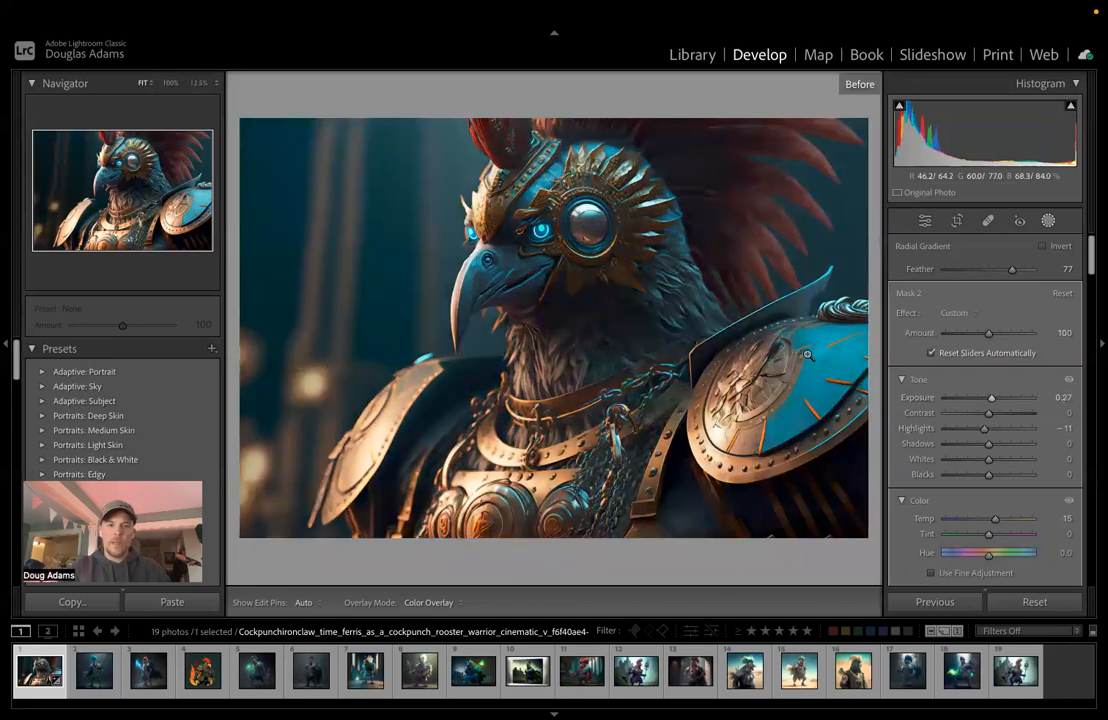
{"action": "key", "text": "backslash"}
{"action": "key", "text": "backslash"}
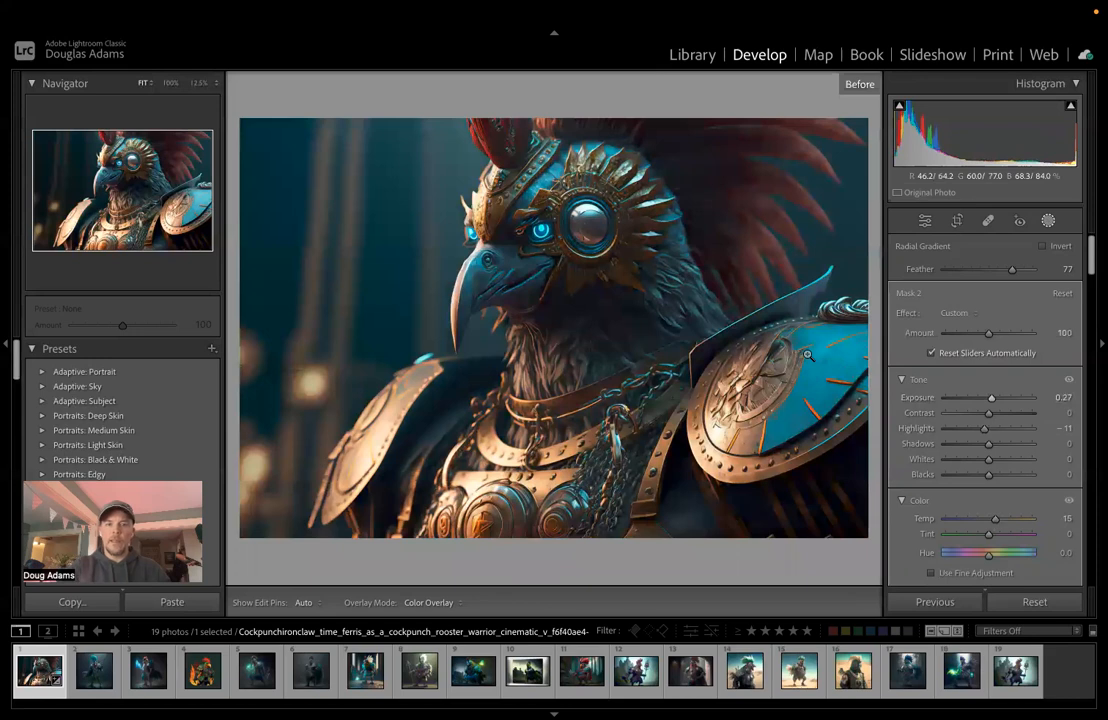
{"action": "key", "text": "backslash"}
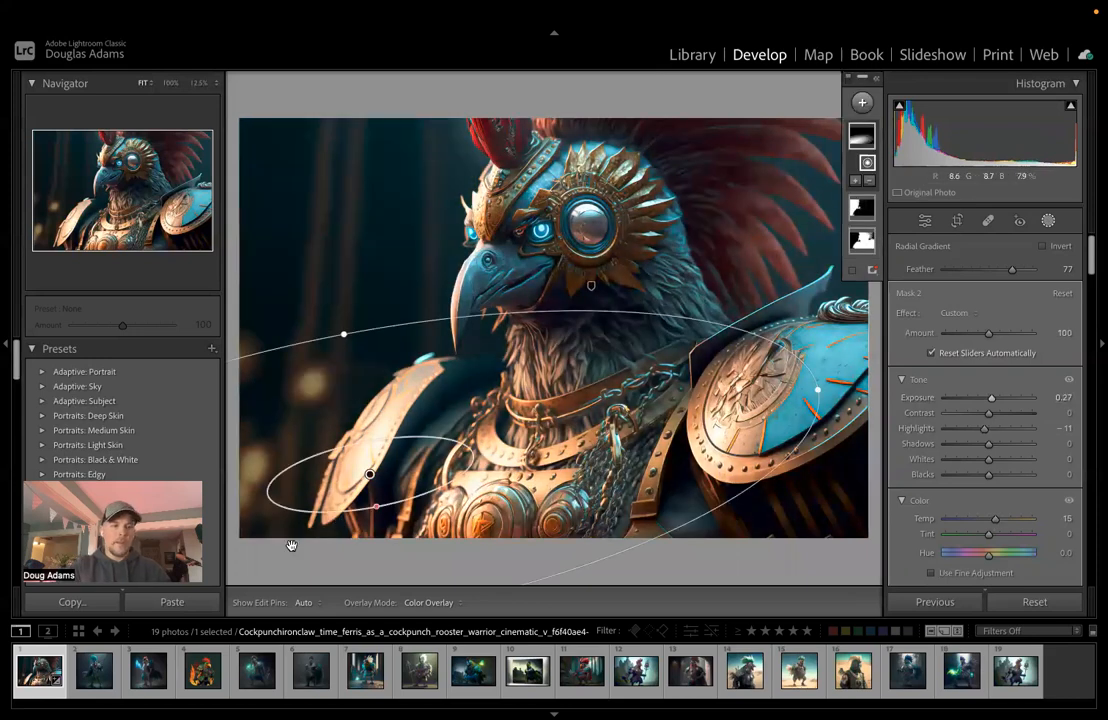
Step: Add a subject mask to the blue-plumed rooster photo and set its Exposure to 0.78, Contrast to 20 and Highlights to 12
{"action": "key", "text": "Right"}
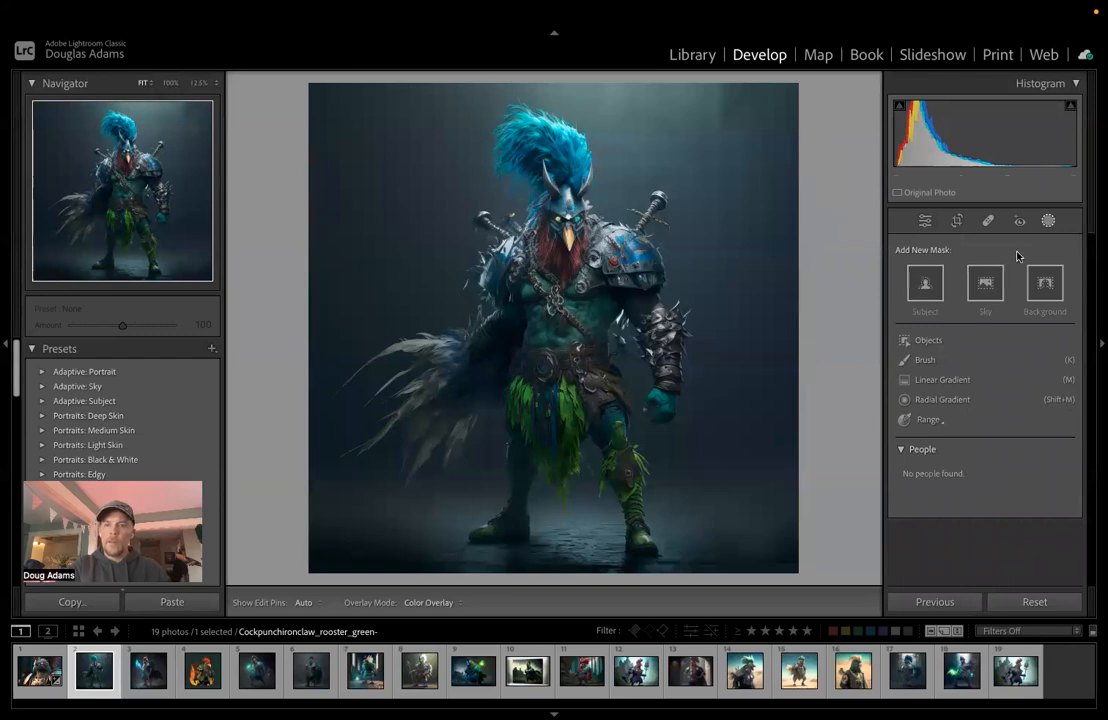
{"action": "left_click", "coordinate": [926, 284]}
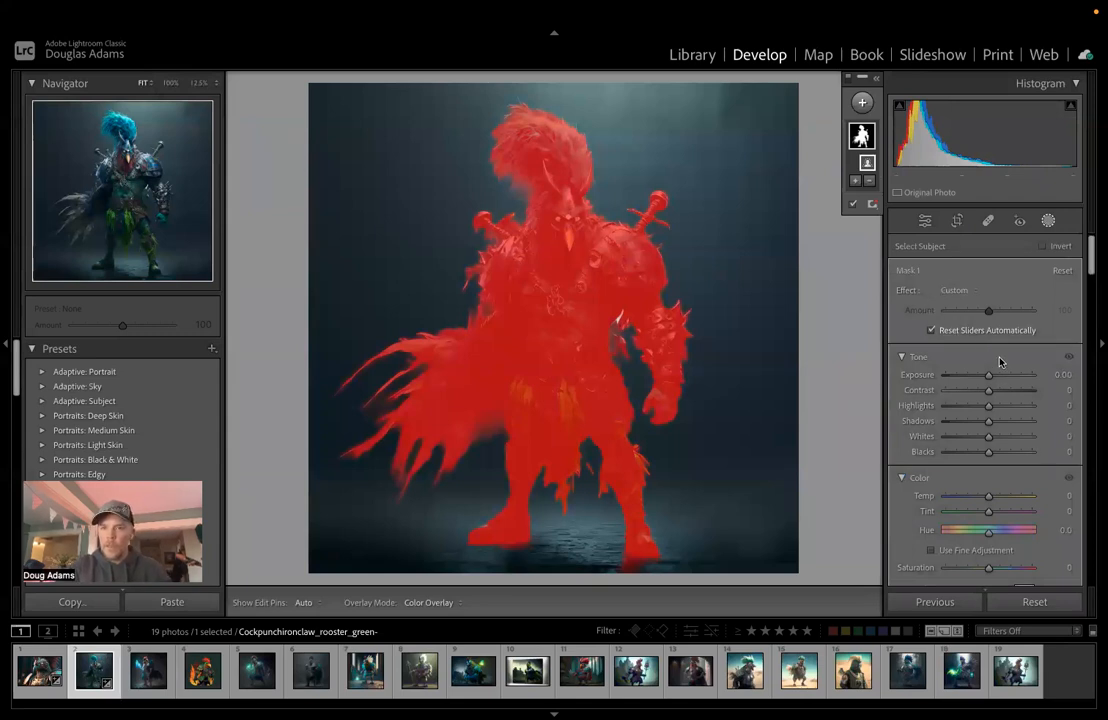
{"action": "left_click_drag", "start_coordinate": [988, 375], "coordinate": [989, 422]}
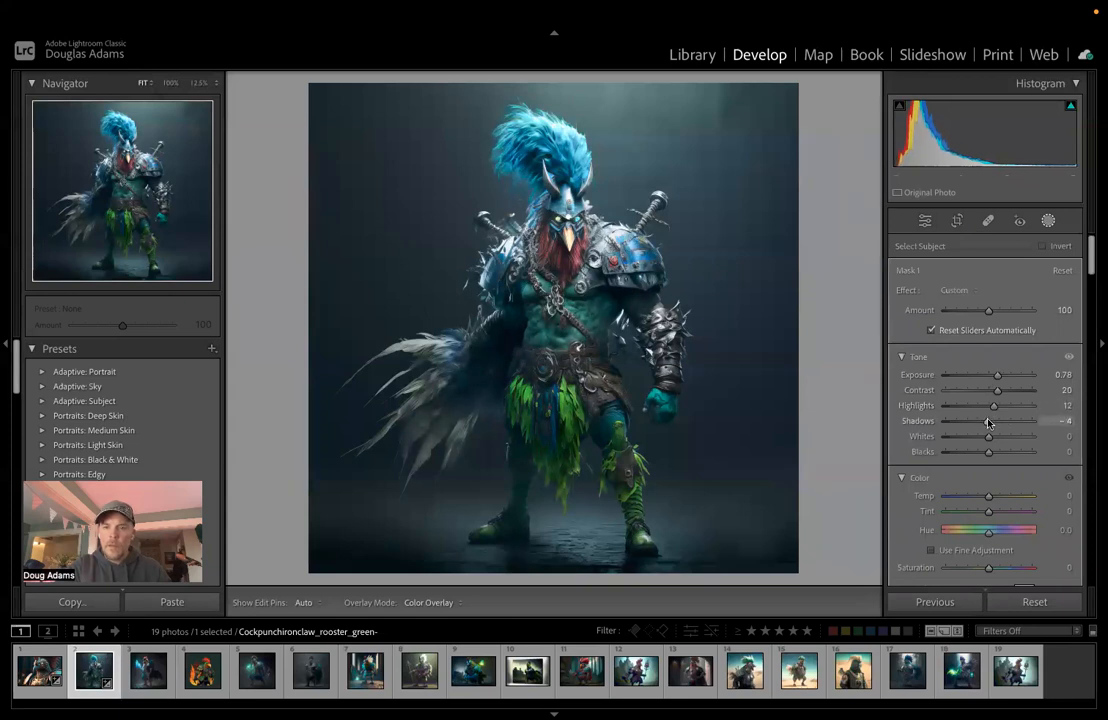
Step: Set the subject mask's Shadows to -13, Whites to 18, Blacks to -13, Temp to 8 and Tint to 9, and compare with the original
{"action": "left_click_drag", "start_coordinate": [988, 437], "coordinate": [991, 499]}
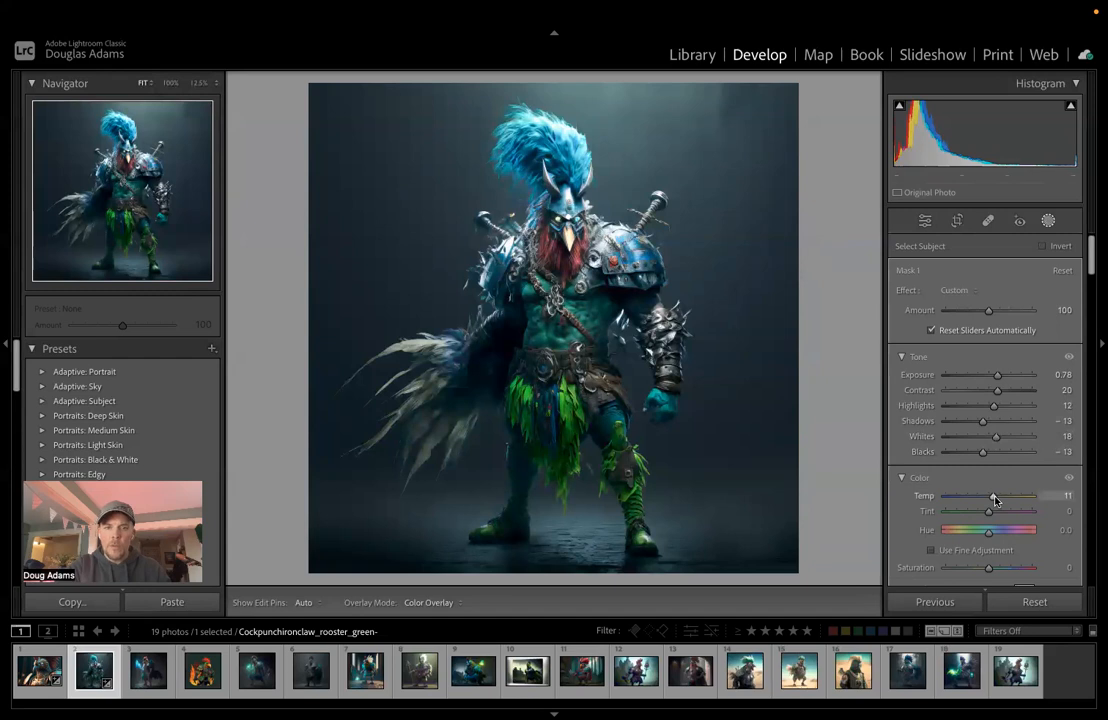
{"action": "left_click_drag", "start_coordinate": [994, 500], "coordinate": [994, 515]}
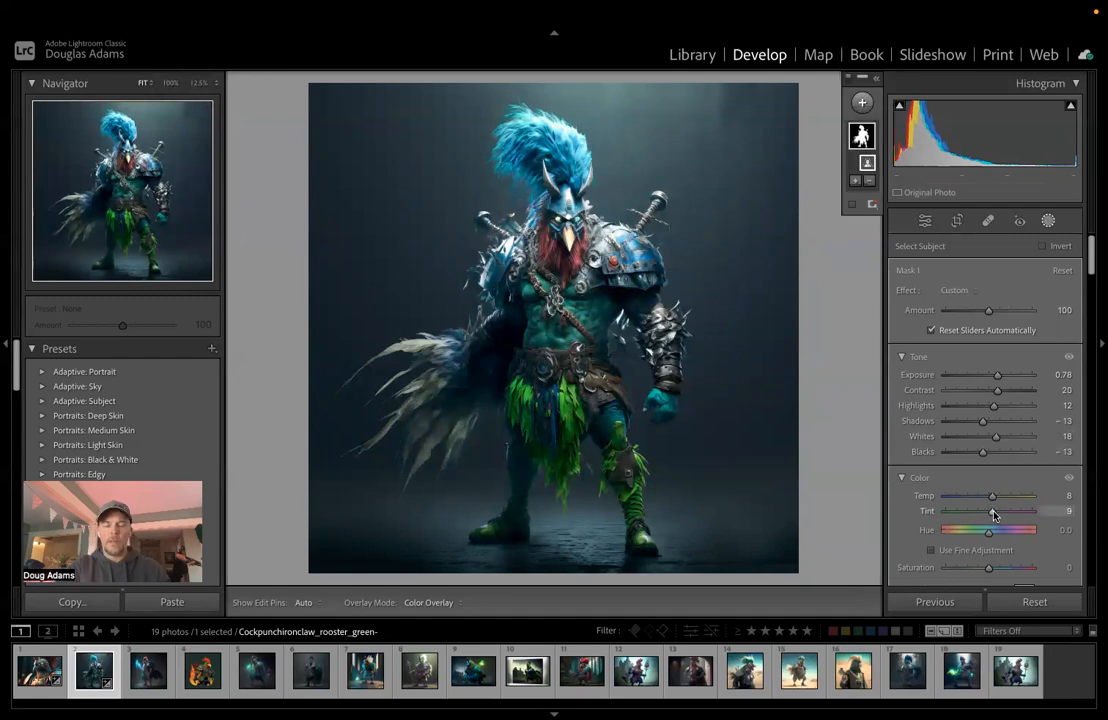
{"action": "key", "text": "backslash"}
{"action": "key", "text": "backslash"}
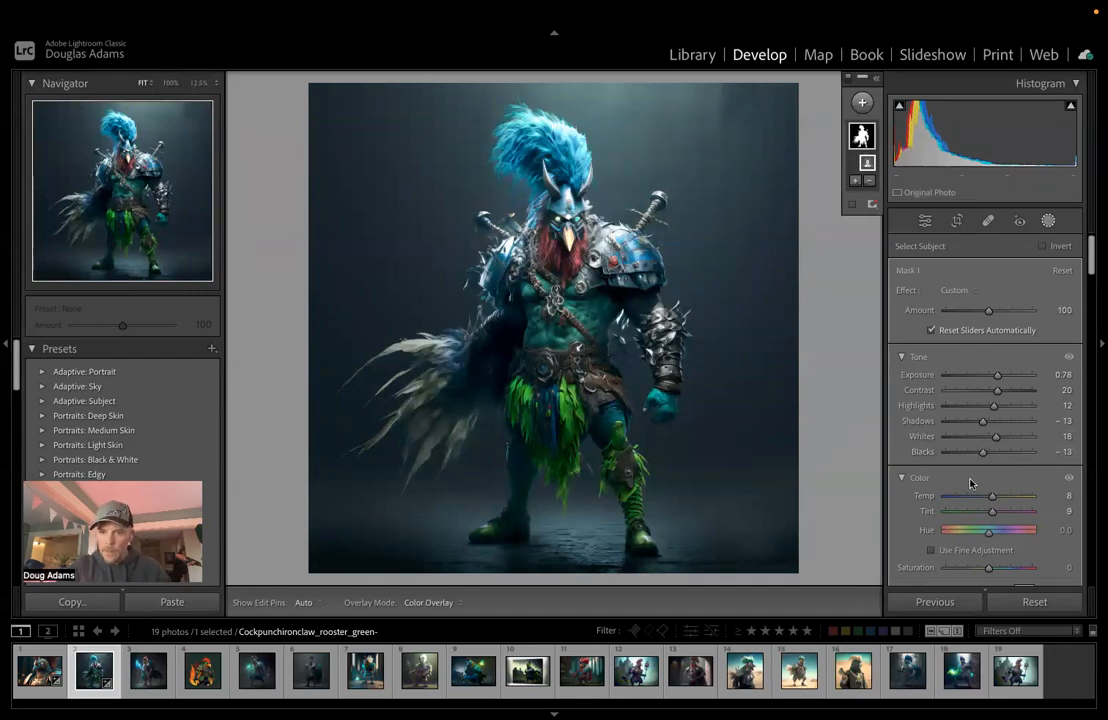
Step: Set the subject mask's Texture to 28 and Clarity to -26
{"action": "scroll", "coordinate": [970, 480], "scroll_direction": "down", "scroll_amount": 3}
{"action": "scroll", "coordinate": [970, 484], "scroll_direction": "down", "scroll_amount": 3}
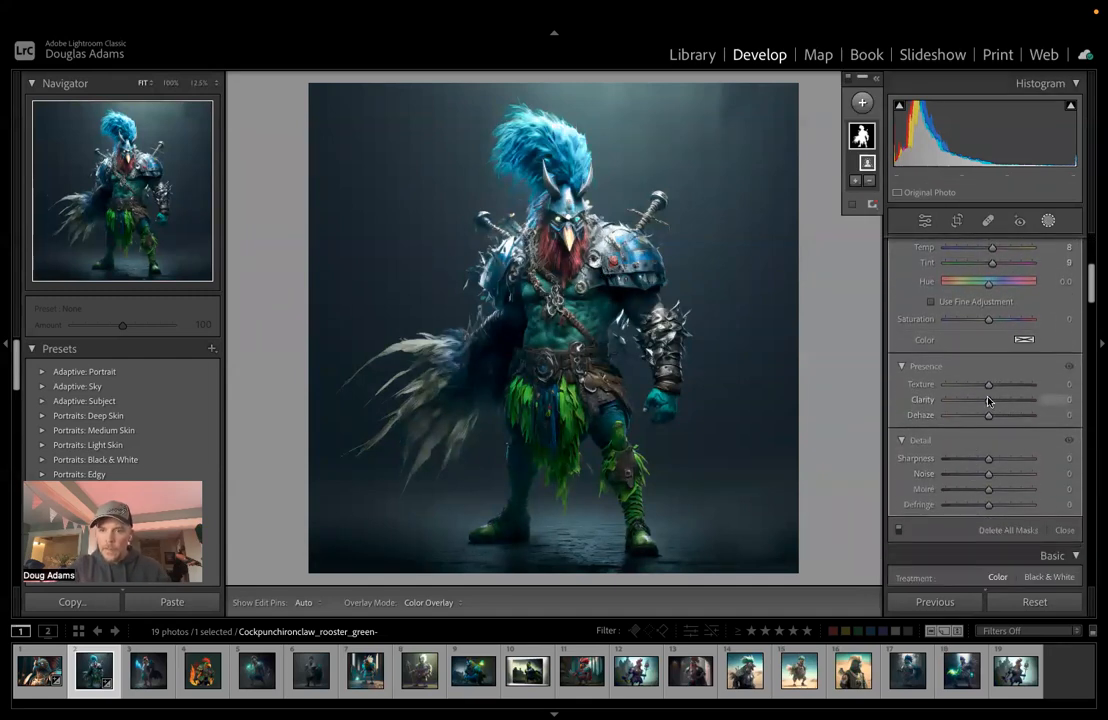
{"action": "mouse_move", "coordinate": [989, 389]}
{"action": "left_mouse_down"}
{"action": "mouse_move", "coordinate": [1001, 386]}
{"action": "mouse_move", "coordinate": [982, 404]}
{"action": "mouse_move", "coordinate": [941, 399]}
{"action": "mouse_move", "coordinate": [978, 400]}
{"action": "left_mouse_up"}
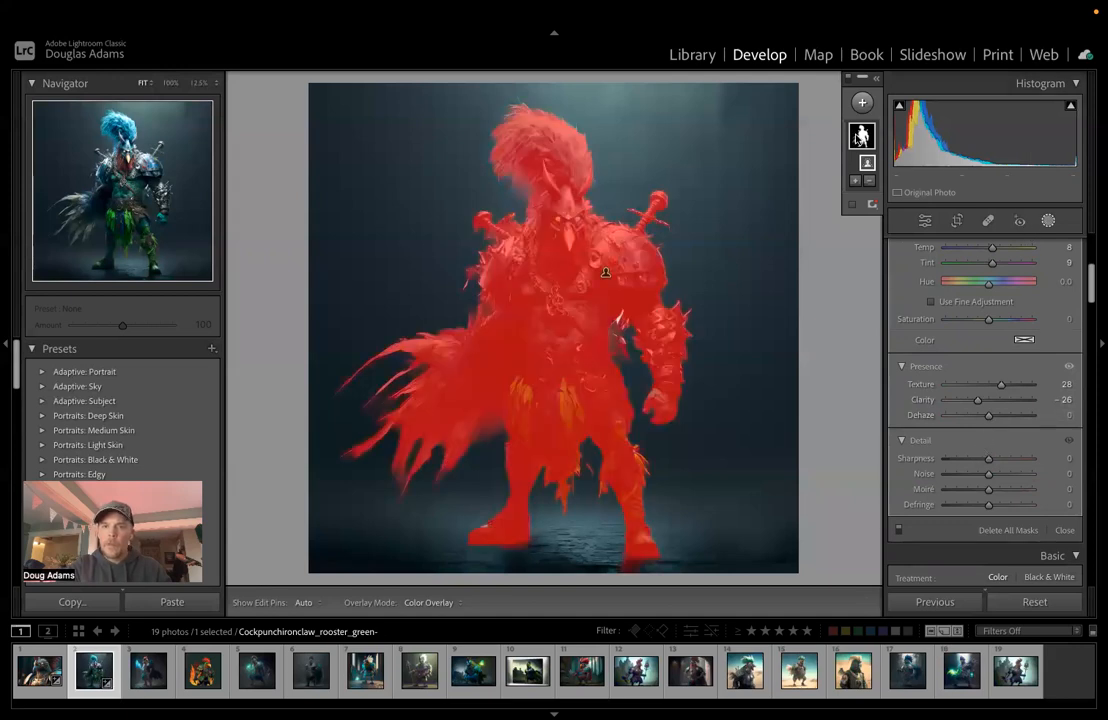
Step: Duplicate and invert the subject mask, setting the background's Exposure to -0.41, Shadows to -2 and Blacks to -10
{"action": "right_click", "coordinate": [858, 138]}
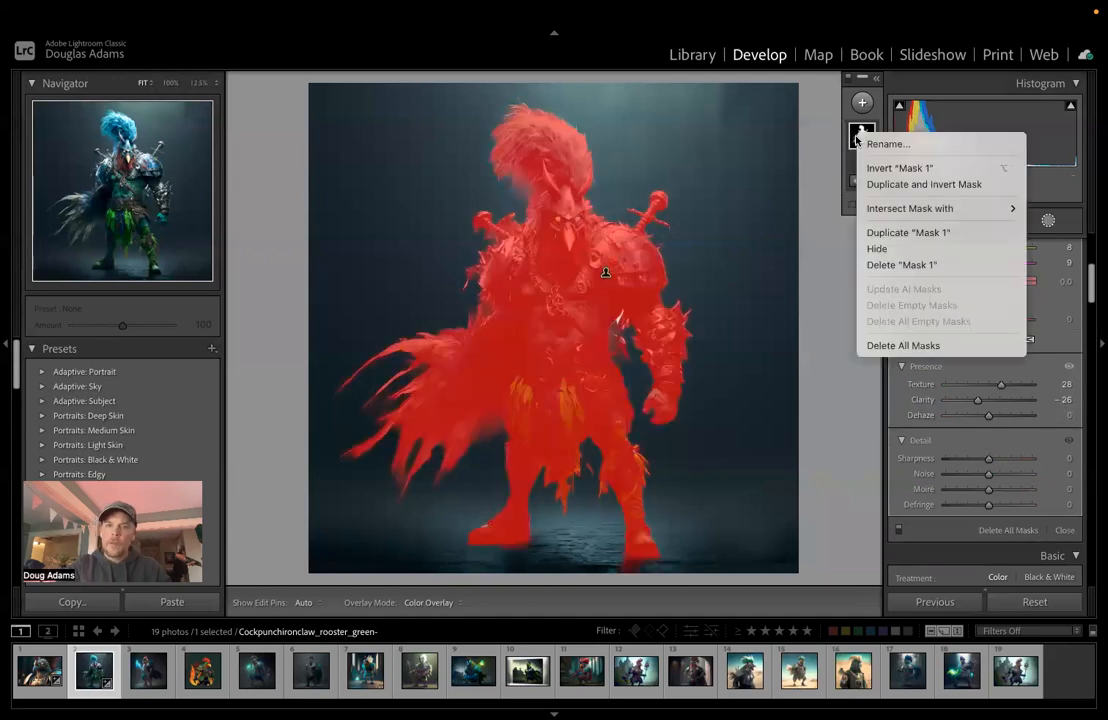
{"action": "left_click", "coordinate": [892, 185]}
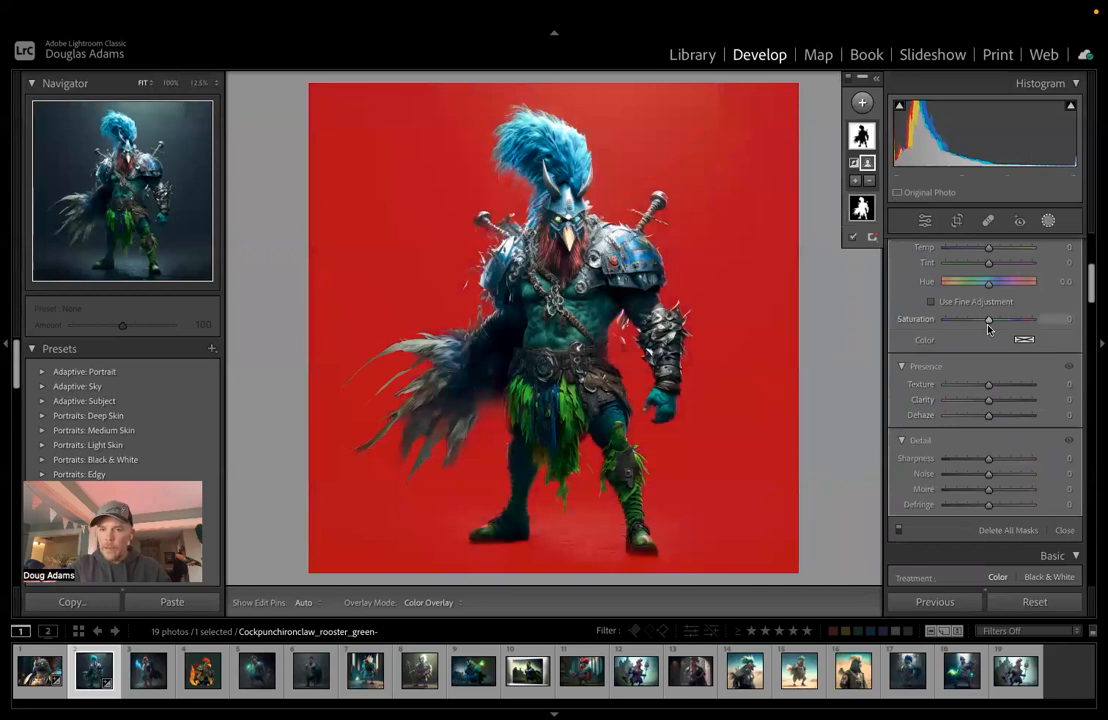
{"action": "scroll", "coordinate": [970, 345], "scroll_direction": "up", "scroll_amount": 3}
{"action": "scroll", "coordinate": [960, 357], "scroll_direction": "up", "scroll_amount": 2}
{"action": "left_click_drag", "start_coordinate": [989, 359], "coordinate": [986, 358]}
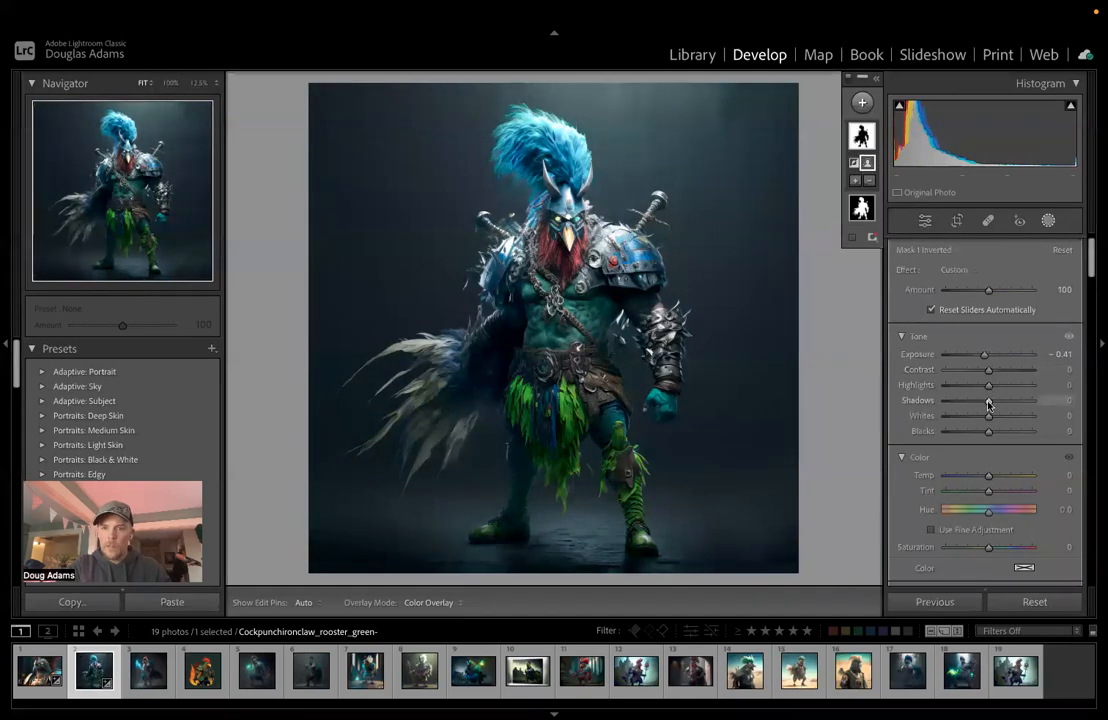
{"action": "mouse_move", "coordinate": [989, 431]}
{"action": "left_mouse_down"}
{"action": "mouse_move", "coordinate": [997, 398]}
{"action": "mouse_move", "coordinate": [986, 407]}
{"action": "left_mouse_up"}
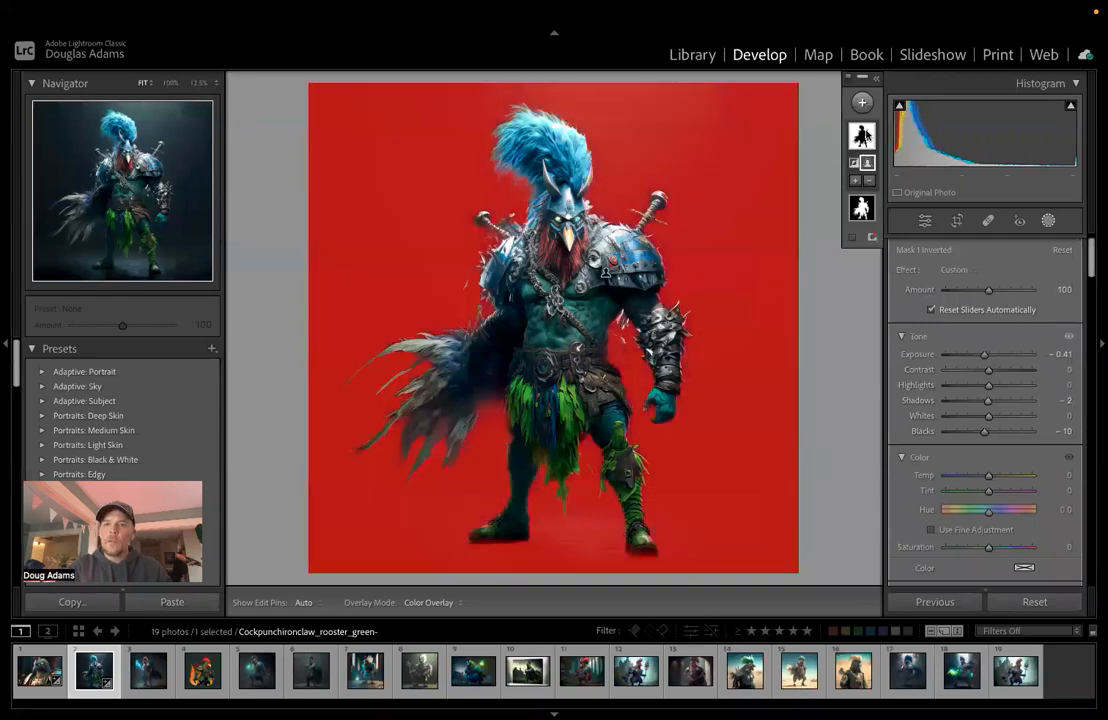
Step: Duplicate the inverted background mask and intersect the copy with a radial gradient
{"action": "right_click", "coordinate": [866, 136]}
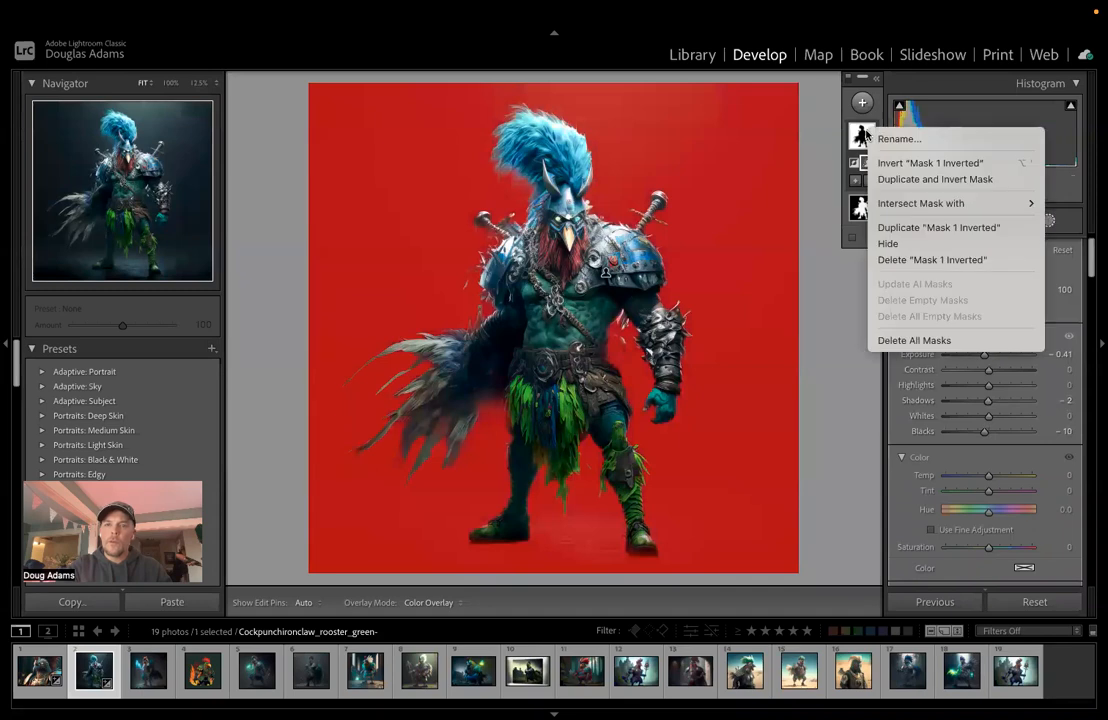
{"action": "left_click", "coordinate": [903, 228]}
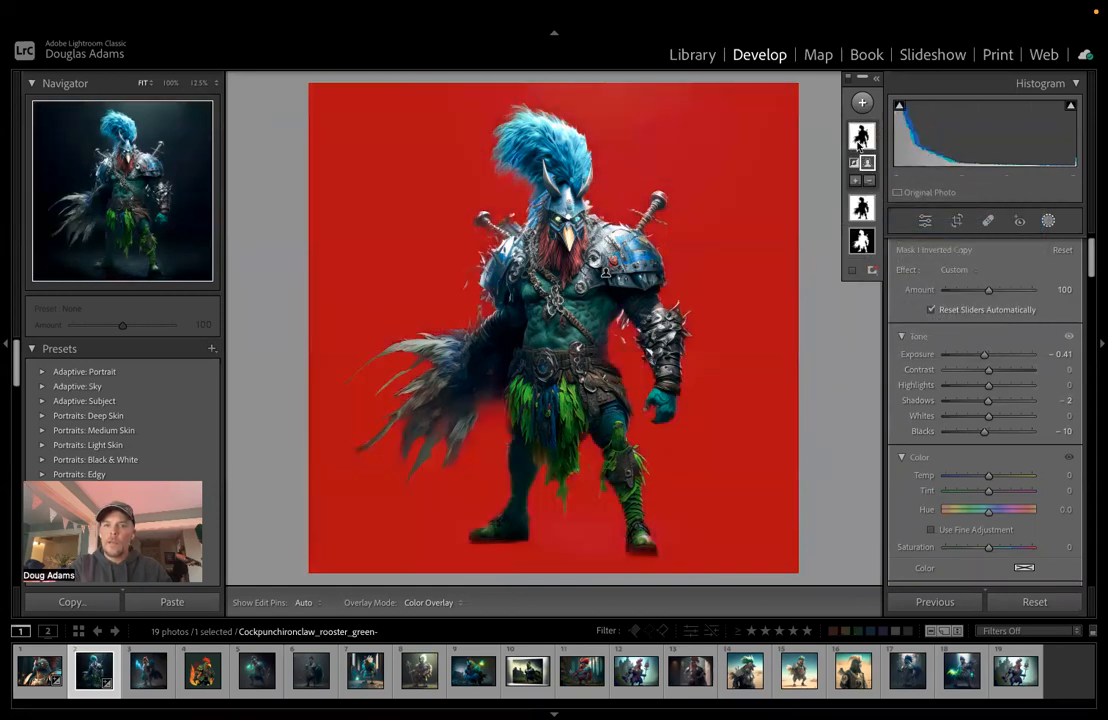
{"action": "right_click", "coordinate": [859, 145]}
{"action": "mouse_move", "coordinate": [940, 215]}
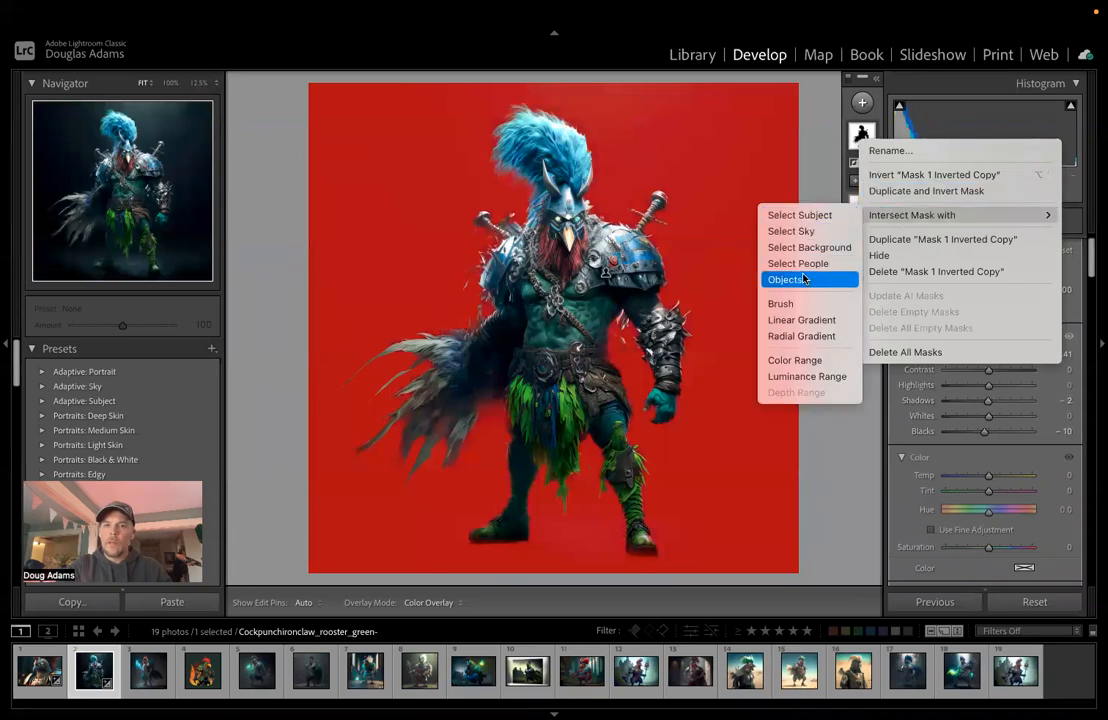
{"action": "left_click", "coordinate": [801, 336]}
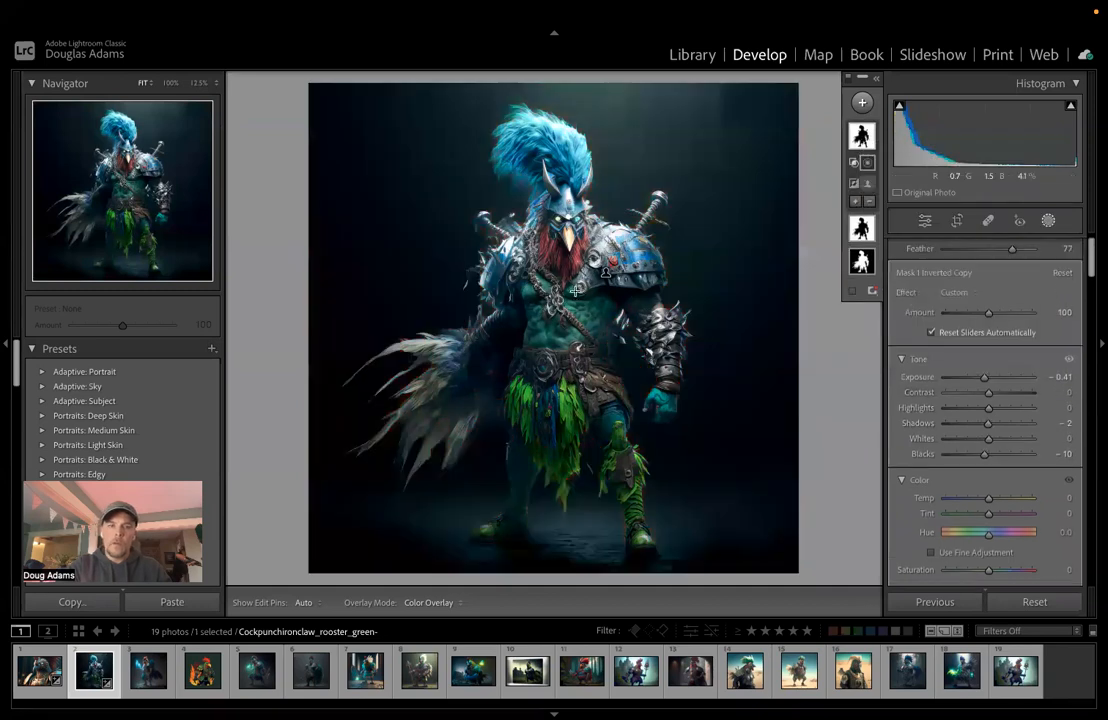
Step: Draw the radial gradient centred beside the blue plume, stretch and tilt it down to the feet, and set its Feather to 91
{"action": "left_click_drag", "start_coordinate": [505, 153], "coordinate": [647, 444]}
{"action": "left_click_drag", "start_coordinate": [505, 152], "coordinate": [605, 136]}
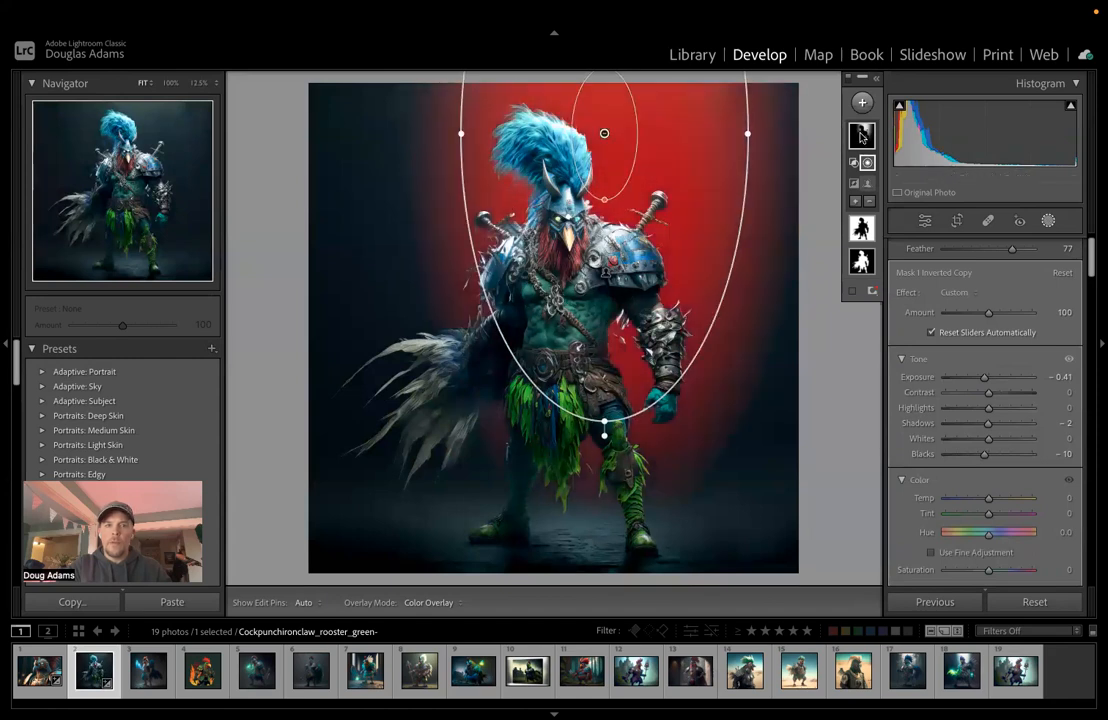
{"action": "left_click_drag", "start_coordinate": [604, 421], "coordinate": [557, 591]}
{"action": "left_click_drag", "start_coordinate": [596, 240], "coordinate": [603, 131]}
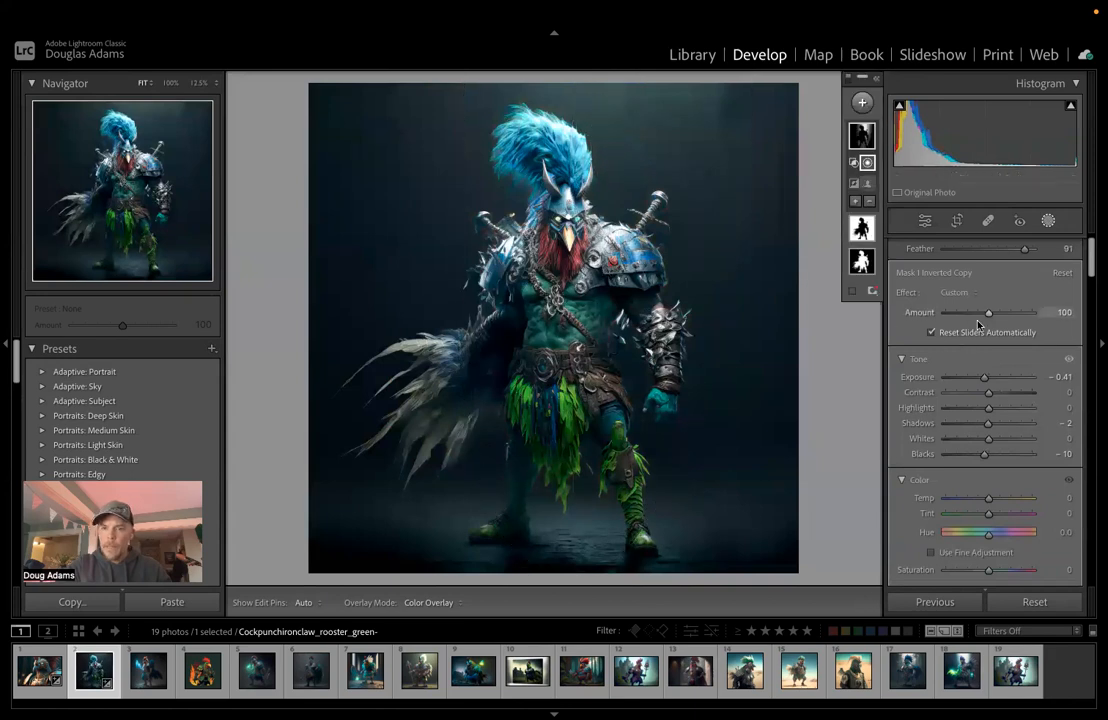
Step: Set the intersected background mask's Exposure to 0.96, Temp to -25 and Whites to 46
{"action": "left_click_drag", "start_coordinate": [984, 377], "coordinate": [1000, 380]}
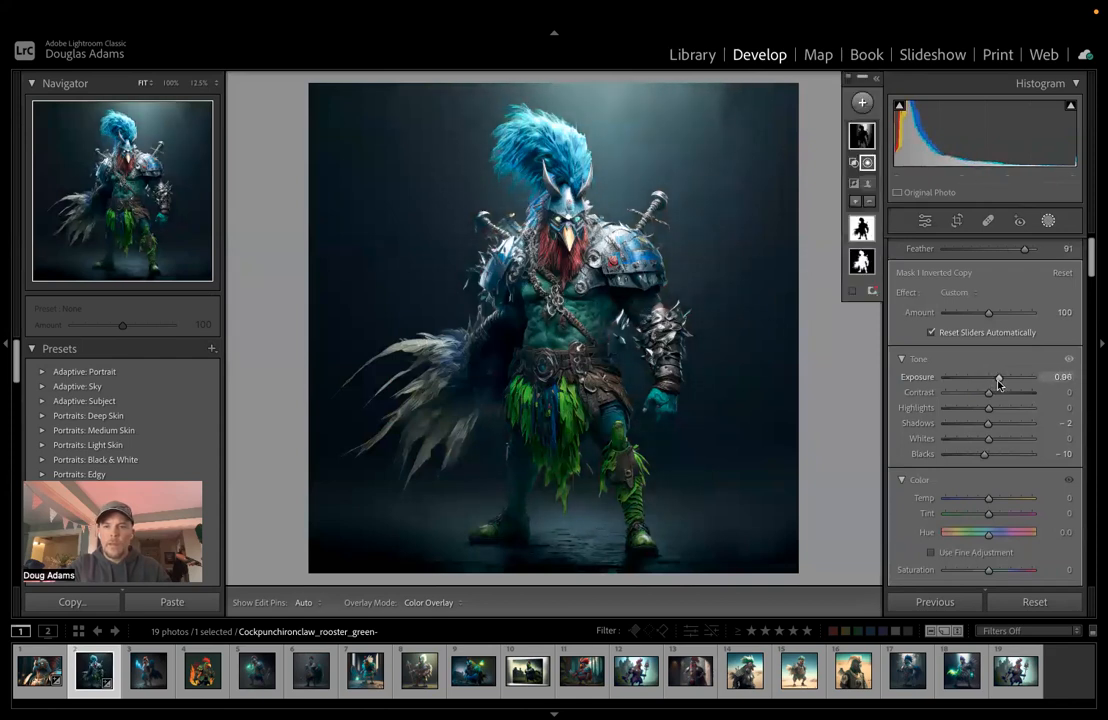
{"action": "mouse_move", "coordinate": [990, 497]}
{"action": "left_mouse_down"}
{"action": "mouse_move", "coordinate": [1005, 500]}
{"action": "mouse_move", "coordinate": [975, 498]}
{"action": "left_mouse_up"}
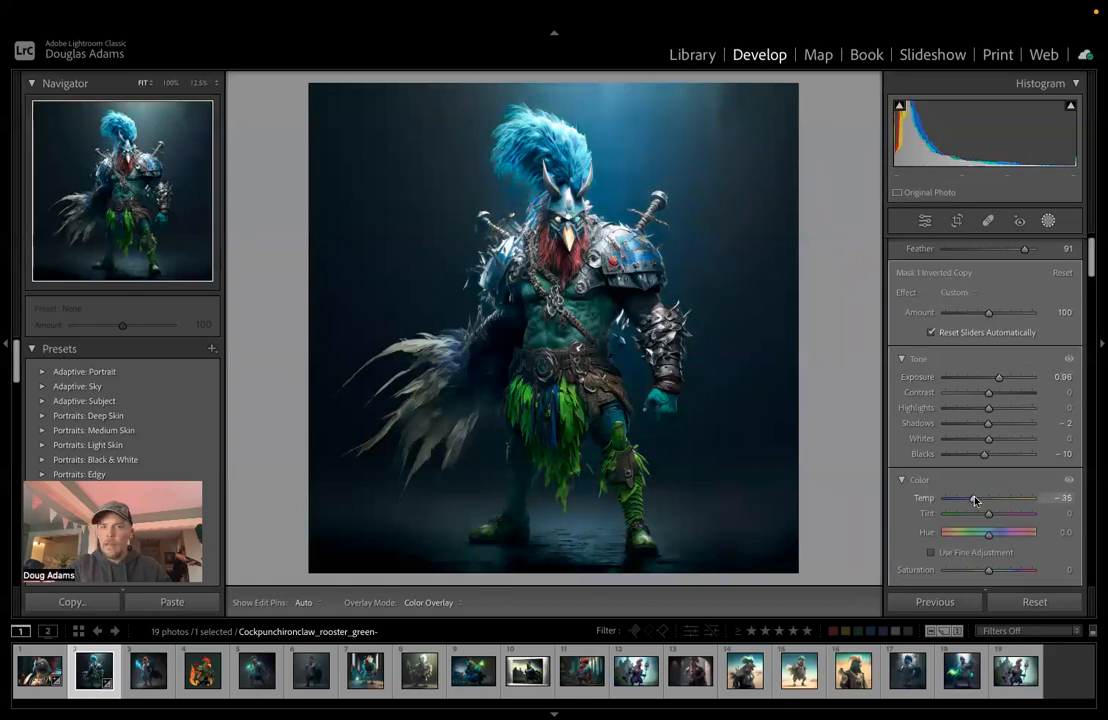
{"action": "left_click_drag", "start_coordinate": [975, 500], "coordinate": [978, 499]}
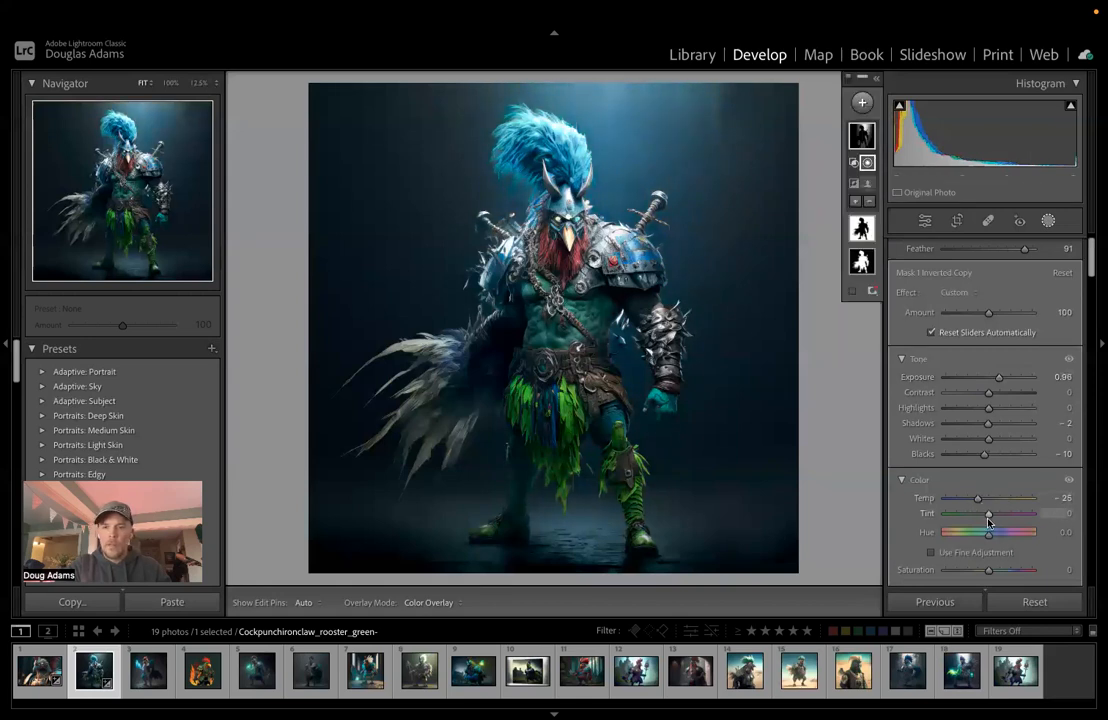
{"action": "scroll", "coordinate": [988, 516], "scroll_direction": "down", "scroll_amount": 5}
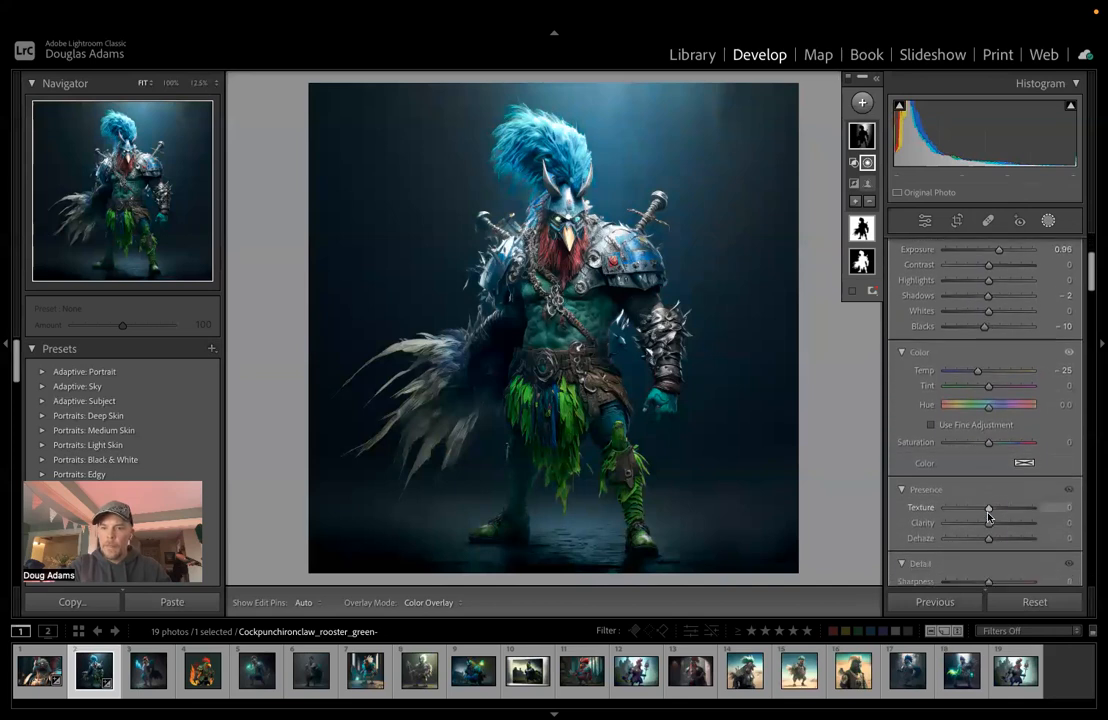
{"action": "scroll", "coordinate": [988, 516], "scroll_direction": "up", "scroll_amount": 4}
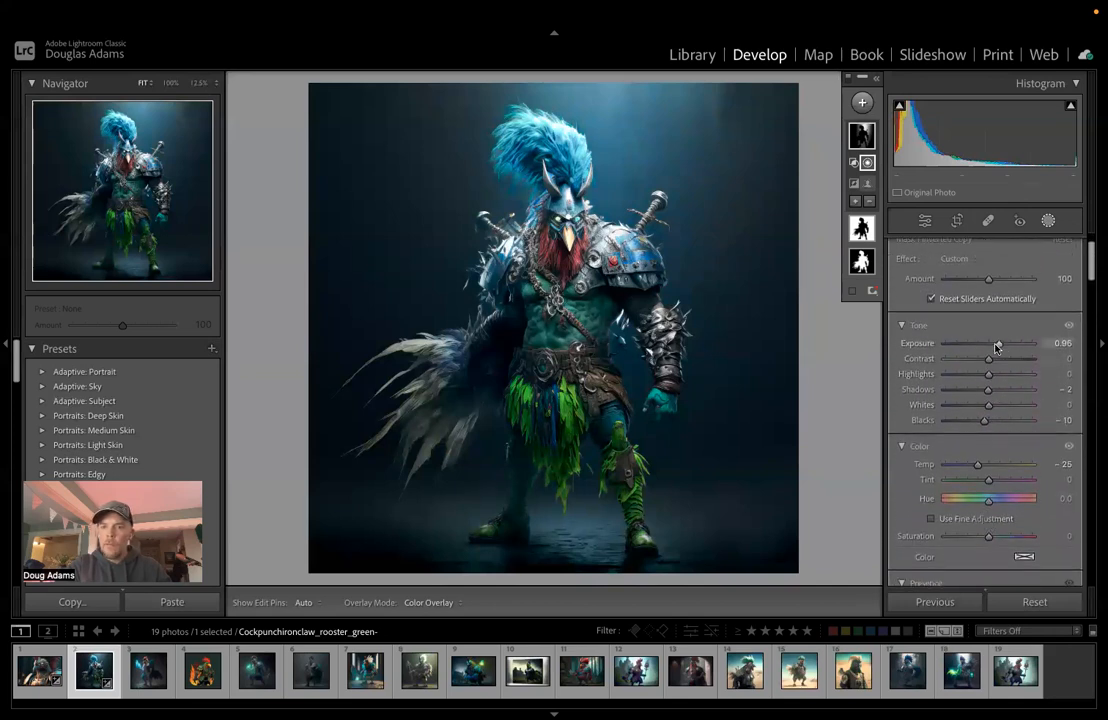
{"action": "left_click_drag", "start_coordinate": [988, 404], "coordinate": [1009, 407]}
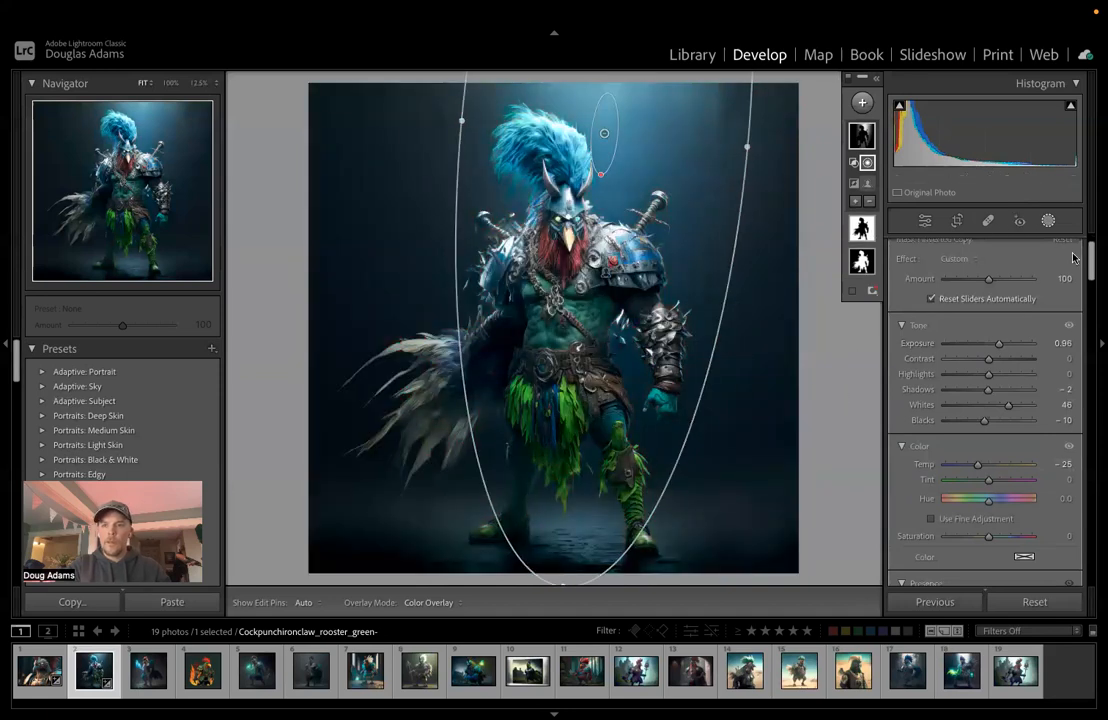
Step: Close the masking tools and compare the blue-plumed rooster edit with the original in the before and after views
{"action": "left_click", "coordinate": [1048, 221]}
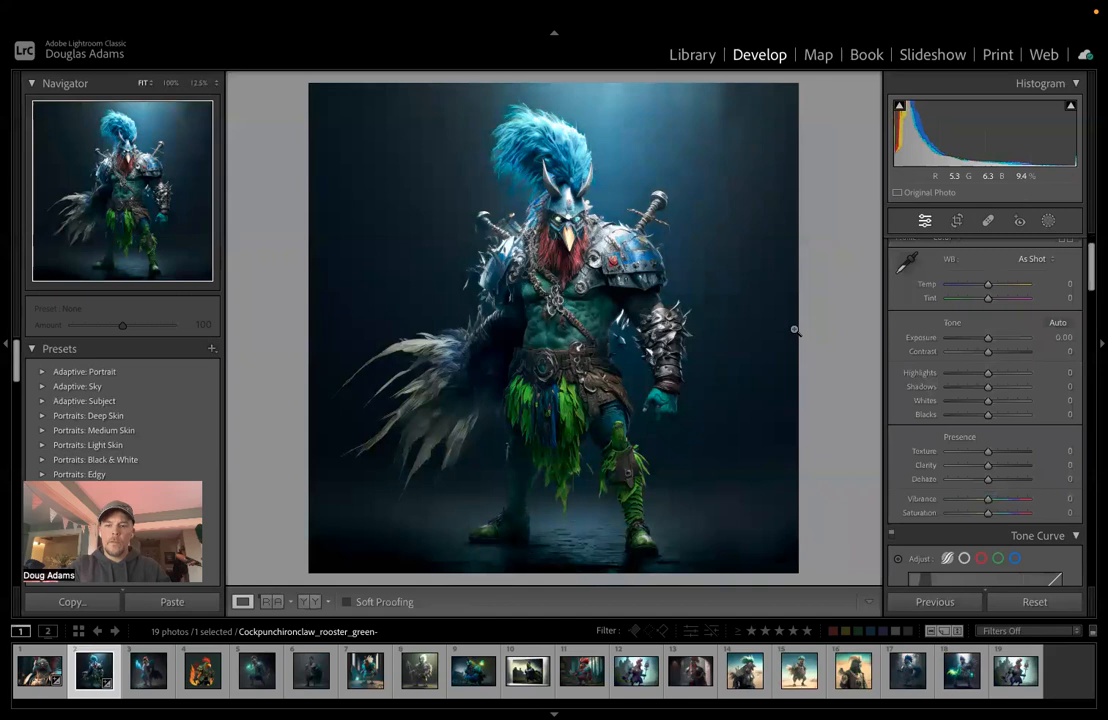
{"action": "key", "text": "backslash"}
{"action": "key", "text": "backslash"}
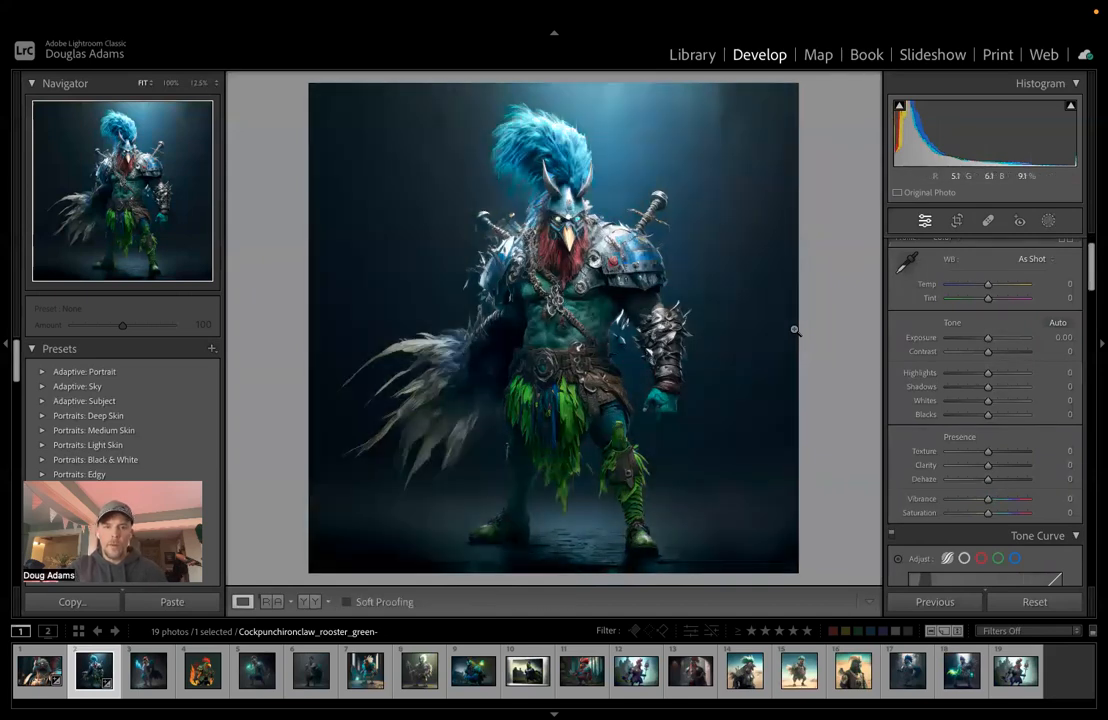
{"action": "key", "text": "backslash"}
{"action": "key", "text": "backslash"}
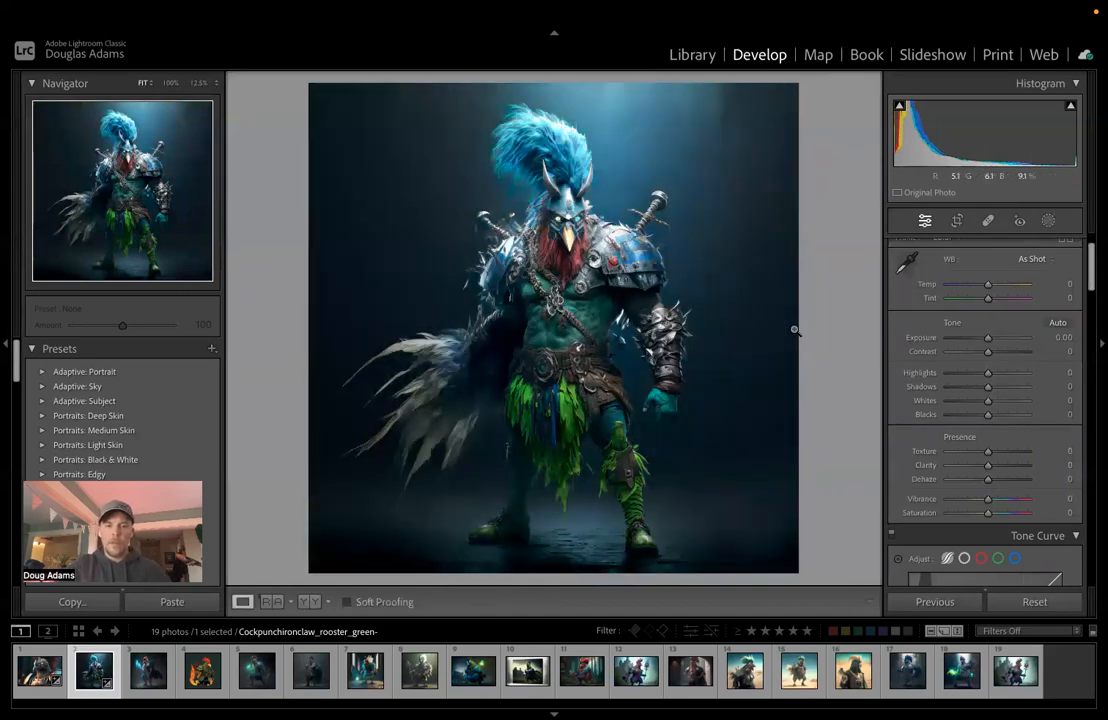
Step: Add a subject mask to the third photo, the rooster with the glowing axe, and set Exposure to 0.63, Shadows to 22 and Blacks to -3
{"action": "key", "text": "Right"}
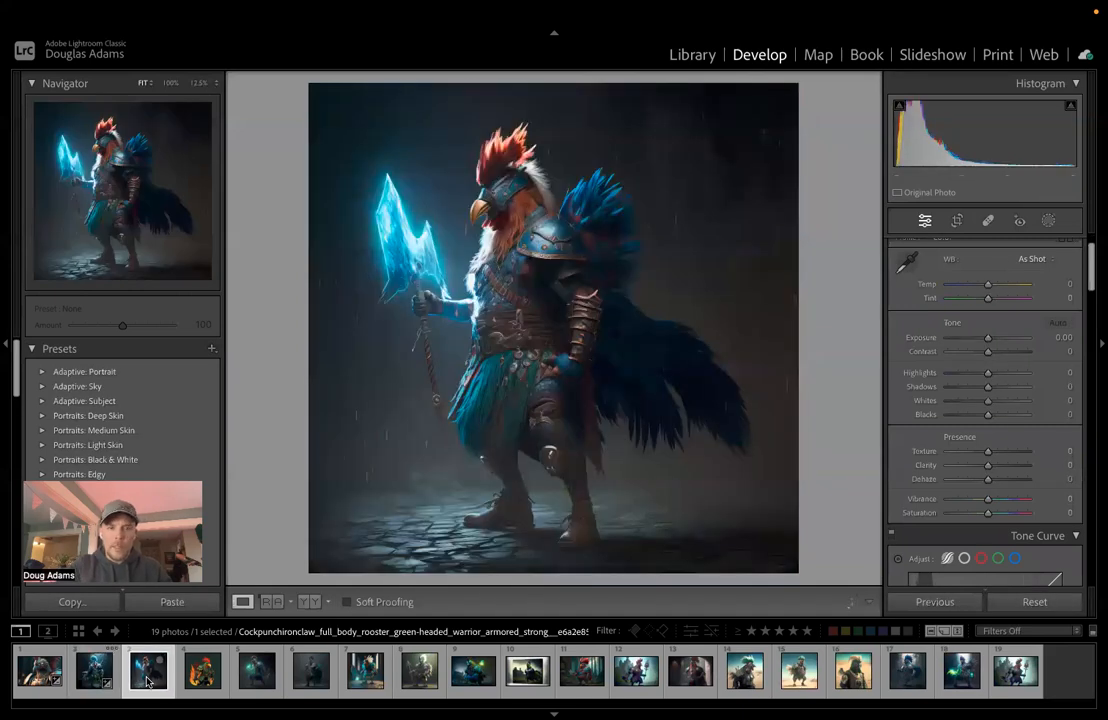
{"action": "left_click", "coordinate": [1047, 222]}
{"action": "left_click", "coordinate": [927, 285]}
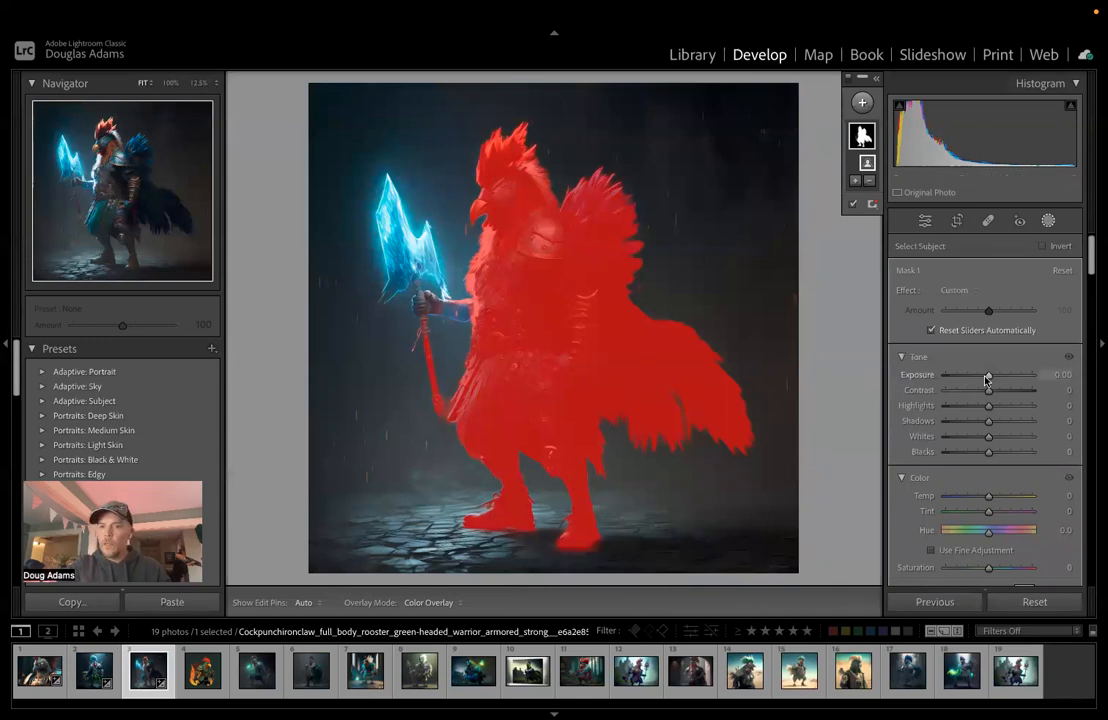
{"action": "left_click_drag", "start_coordinate": [988, 380], "coordinate": [997, 380]}
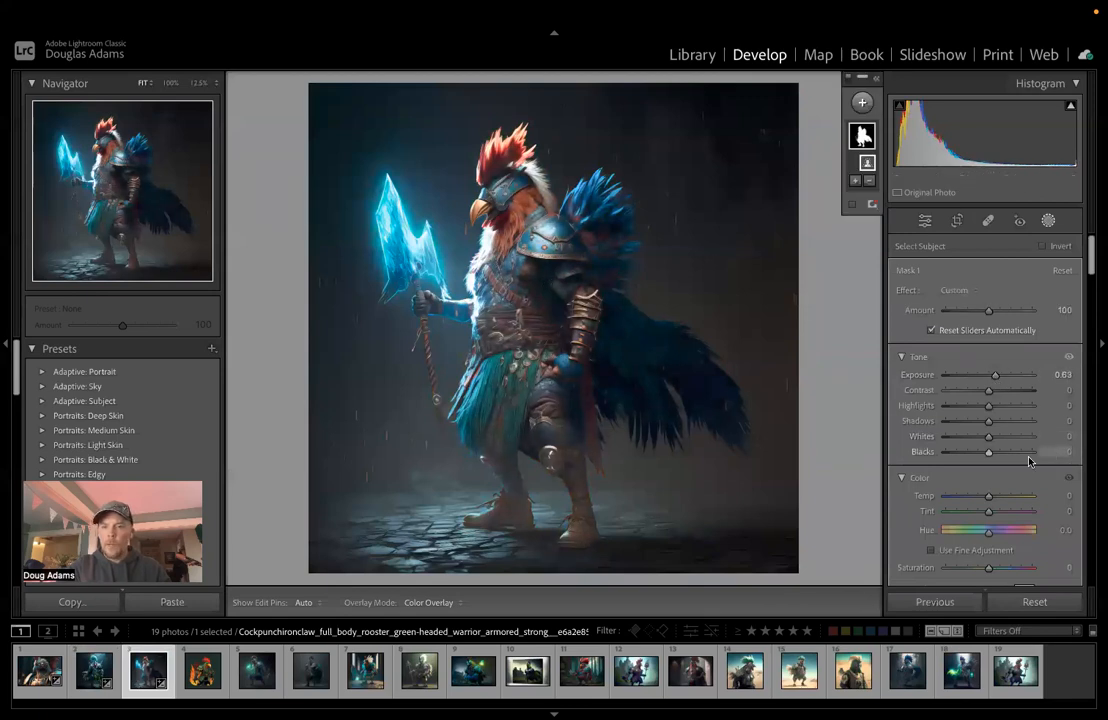
{"action": "left_click_drag", "start_coordinate": [988, 421], "coordinate": [985, 459]}
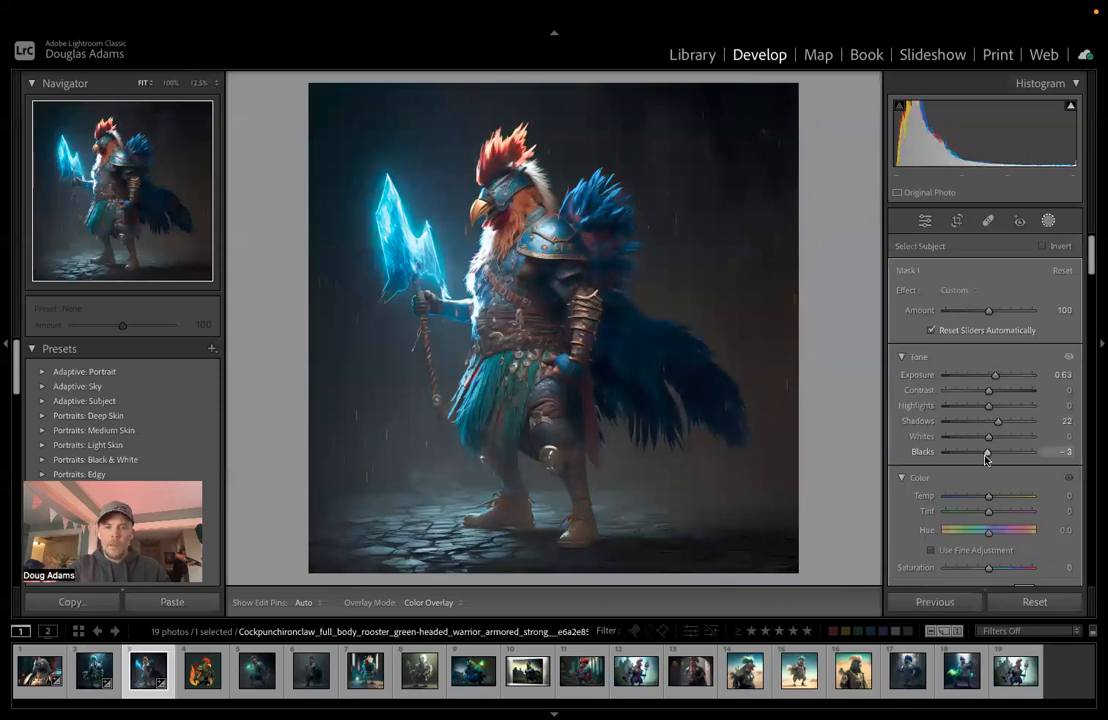
Step: Reset the subject mask's Exposure and set it to 0.61, with Contrast at 17, Temp at -17 and Tint at 8
{"action": "double_click", "coordinate": [995, 376]}
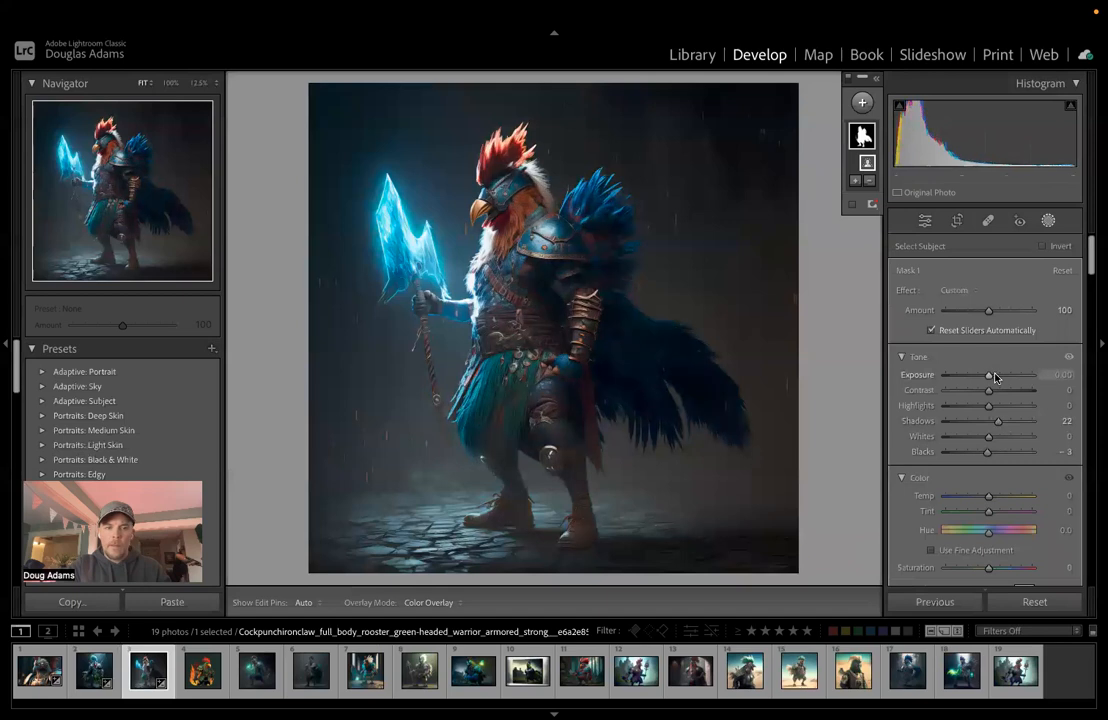
{"action": "left_click_drag", "start_coordinate": [988, 378], "coordinate": [996, 392]}
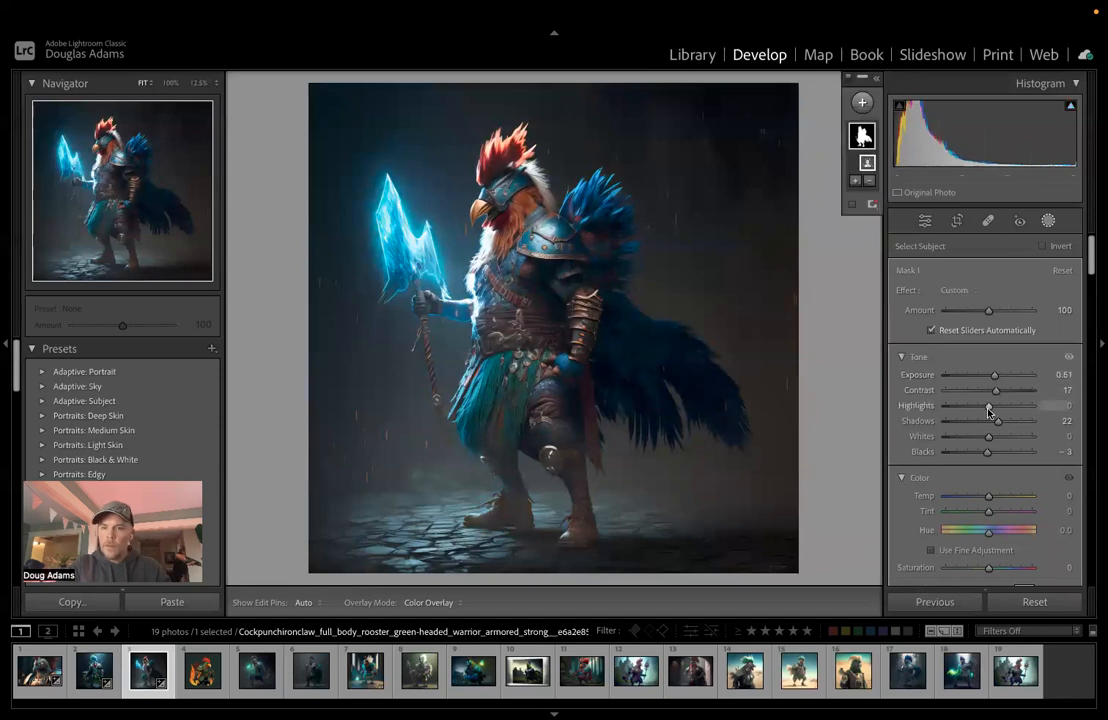
{"action": "mouse_move", "coordinate": [989, 496]}
{"action": "left_mouse_down"}
{"action": "mouse_move", "coordinate": [976, 498]}
{"action": "mouse_move", "coordinate": [994, 496]}
{"action": "mouse_move", "coordinate": [985, 496]}
{"action": "left_mouse_up"}
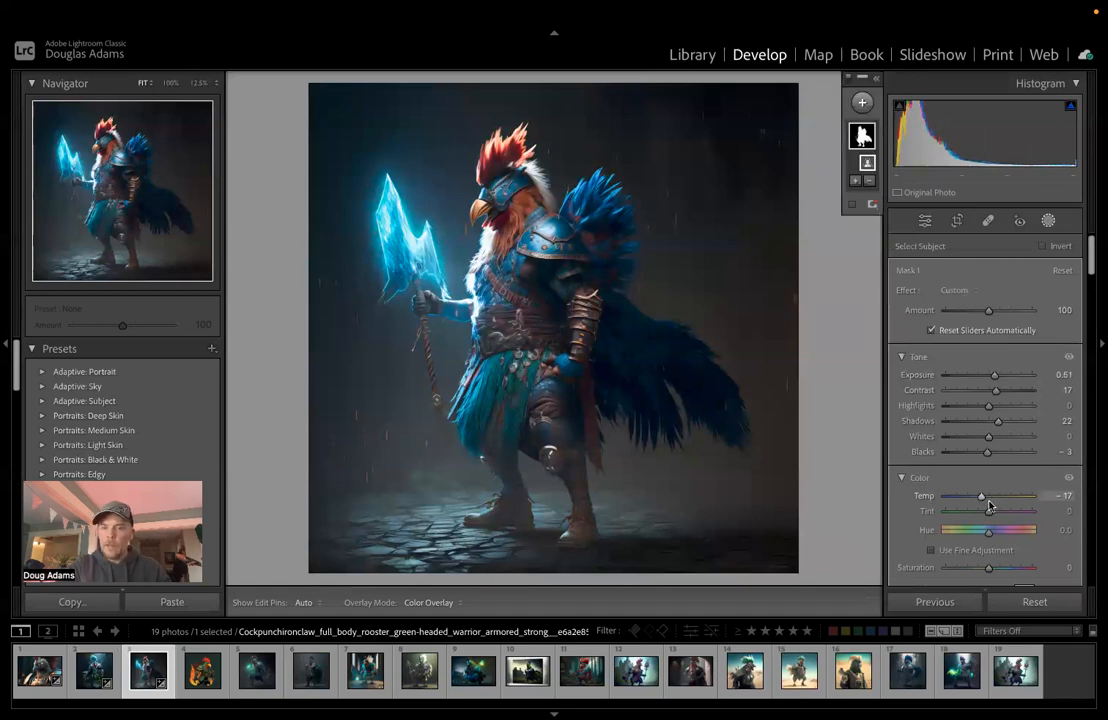
{"action": "left_click_drag", "start_coordinate": [988, 512], "coordinate": [991, 513]}
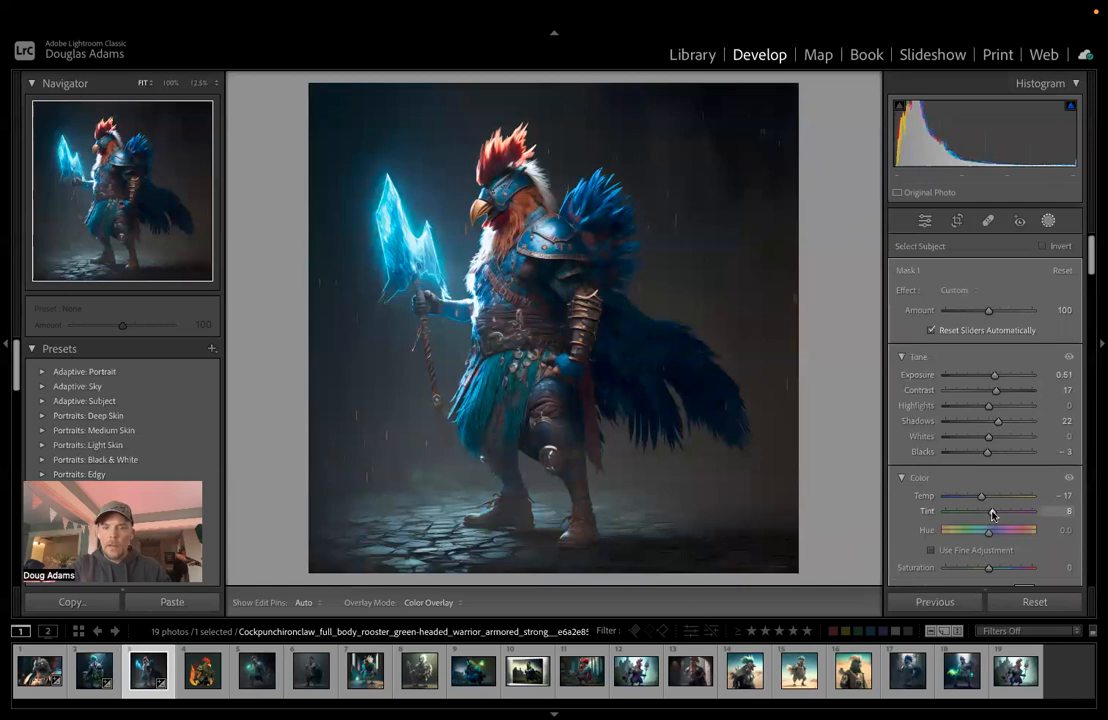
Step: Set the subject mask's Tint to 6, Texture to 40 and Clarity to -25
{"action": "left_click_drag", "start_coordinate": [992, 514], "coordinate": [991, 515]}
{"action": "scroll", "coordinate": [991, 515], "scroll_direction": "down", "scroll_amount": 5}
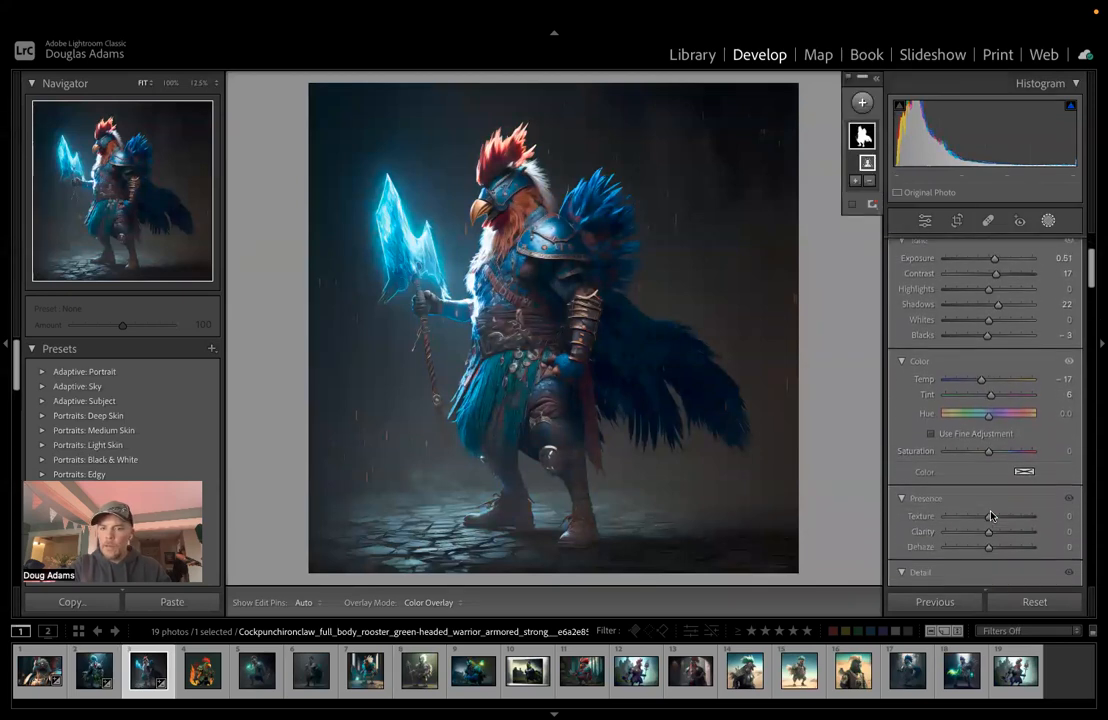
{"action": "left_click_drag", "start_coordinate": [988, 397], "coordinate": [1004, 397]}
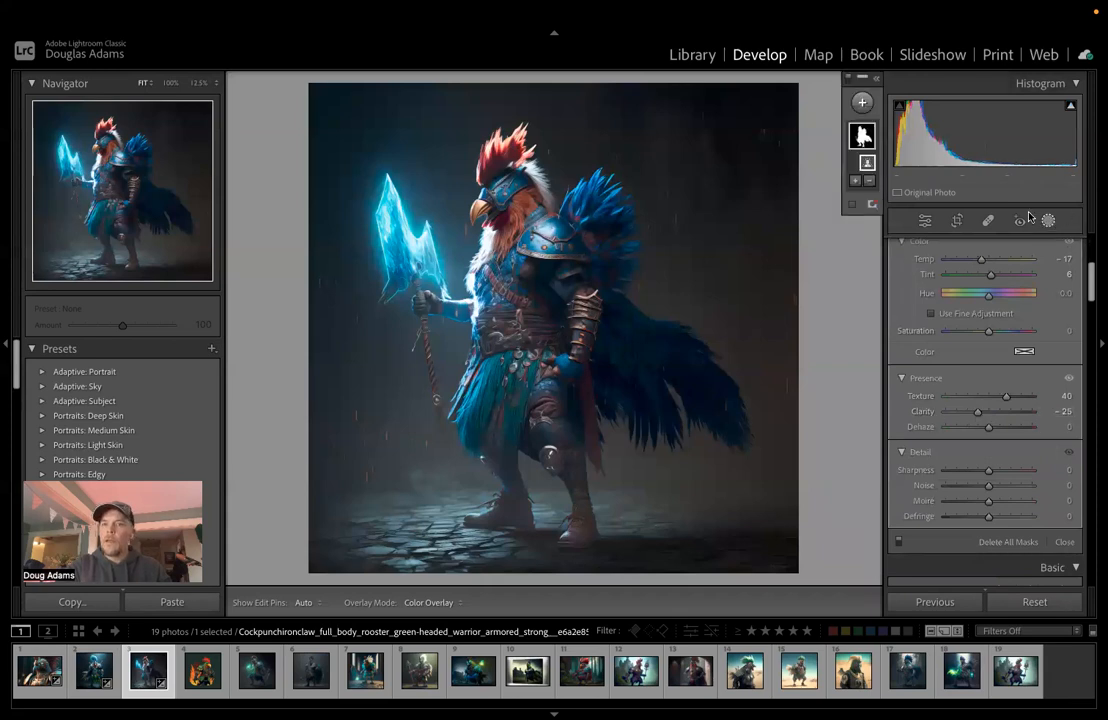
Step: Duplicate the subject mask and intersect the copy with a radial gradient placed over the rooster's lower legs and boots
{"action": "right_click", "coordinate": [863, 136]}
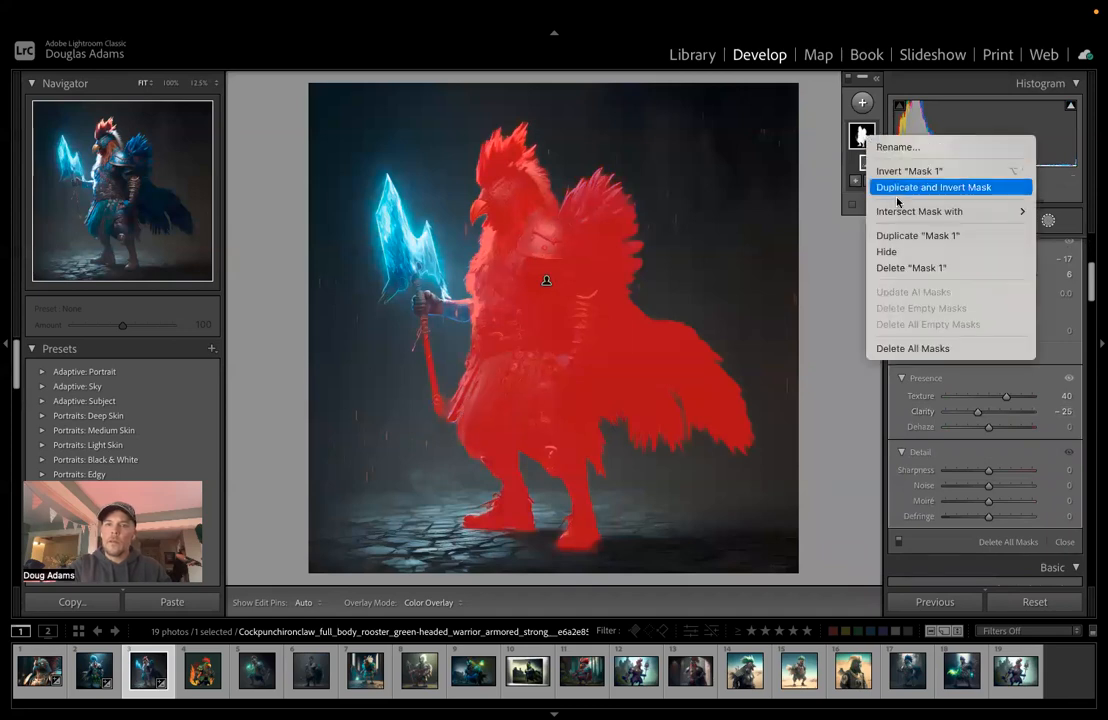
{"action": "left_click", "coordinate": [905, 235]}
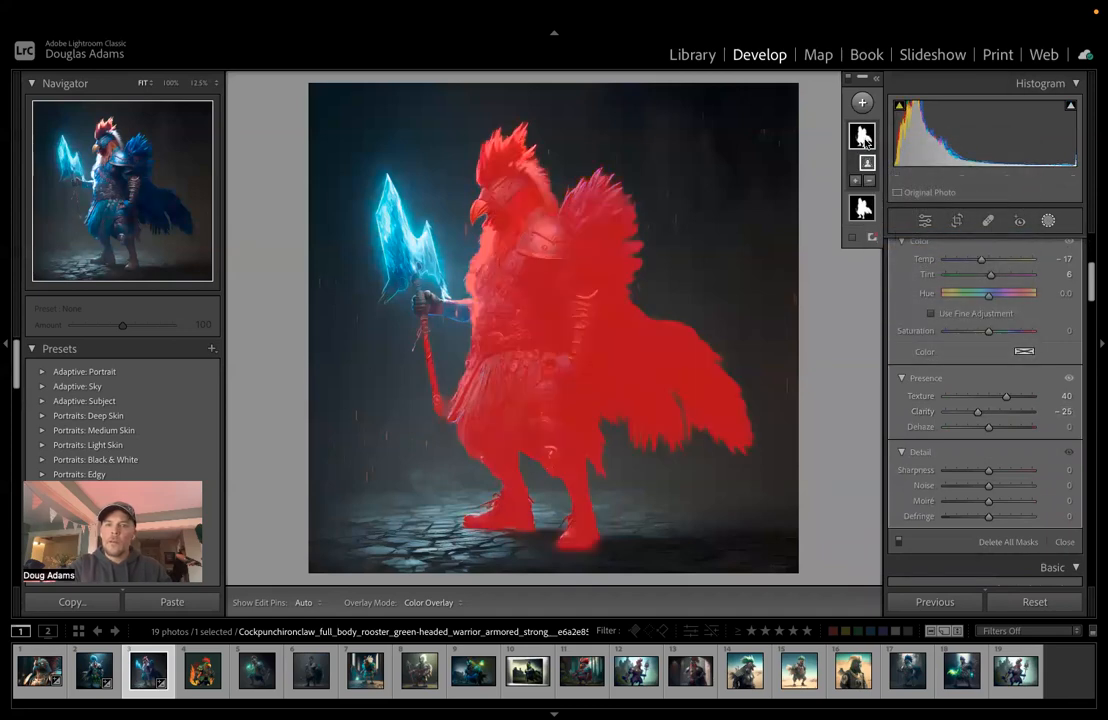
{"action": "right_click", "coordinate": [864, 138]}
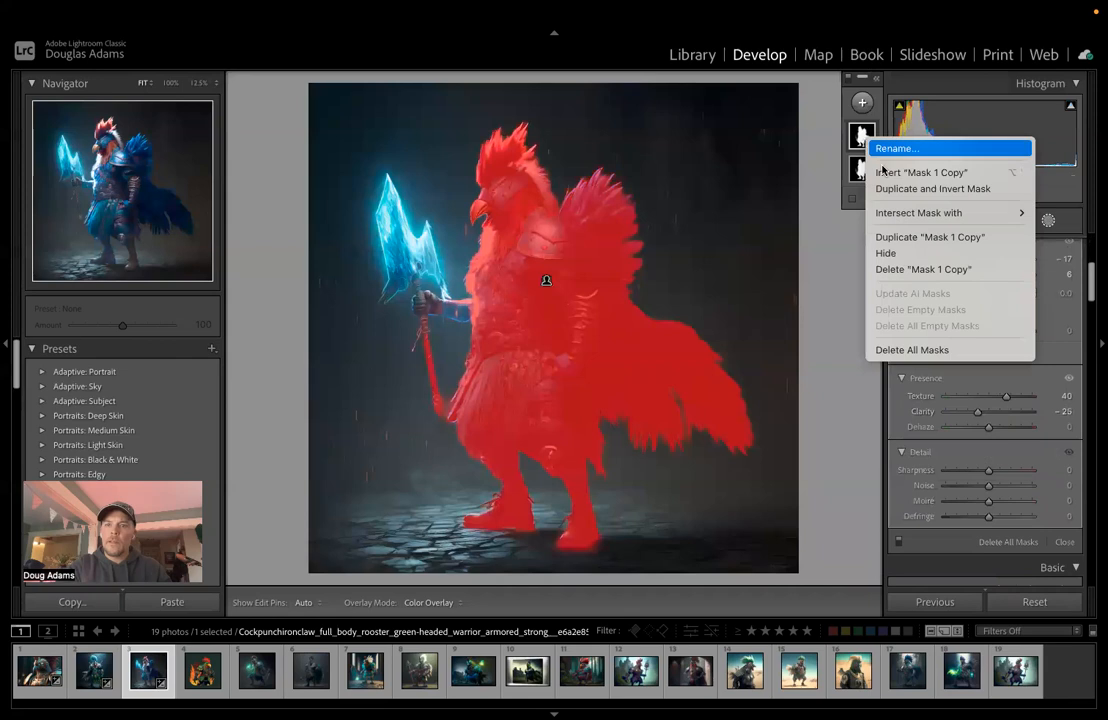
{"action": "mouse_move", "coordinate": [948, 213]}
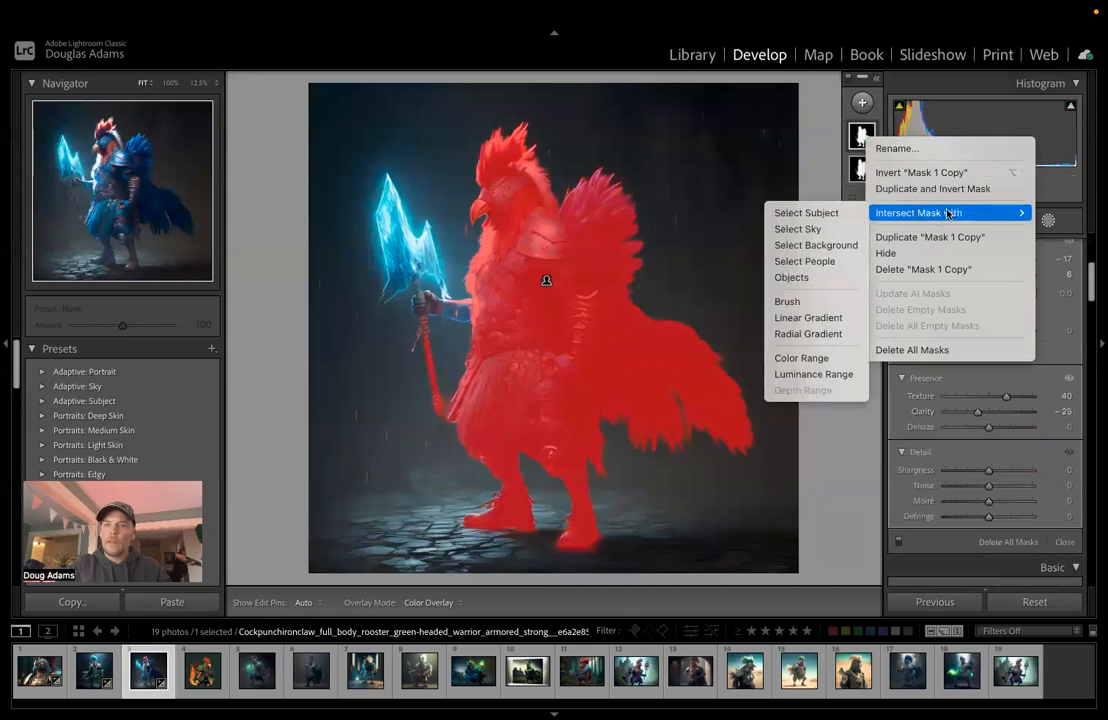
{"action": "left_click", "coordinate": [811, 334]}
{"action": "left_click_drag", "start_coordinate": [501, 496], "coordinate": [638, 584]}
{"action": "left_click_drag", "start_coordinate": [501, 497], "coordinate": [523, 486]}
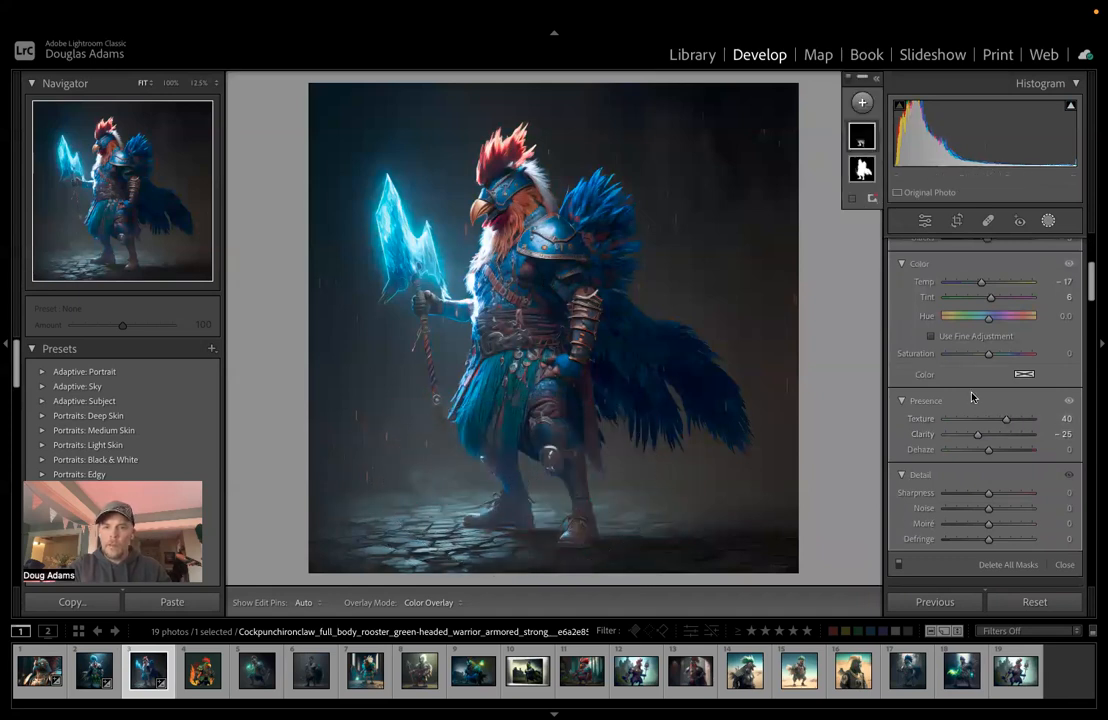
Step: Reset the tone sliders, Temp, Texture and Clarity to 0 on the intersected leg mask
{"action": "scroll", "coordinate": [979, 368], "scroll_direction": "up", "scroll_amount": 3}
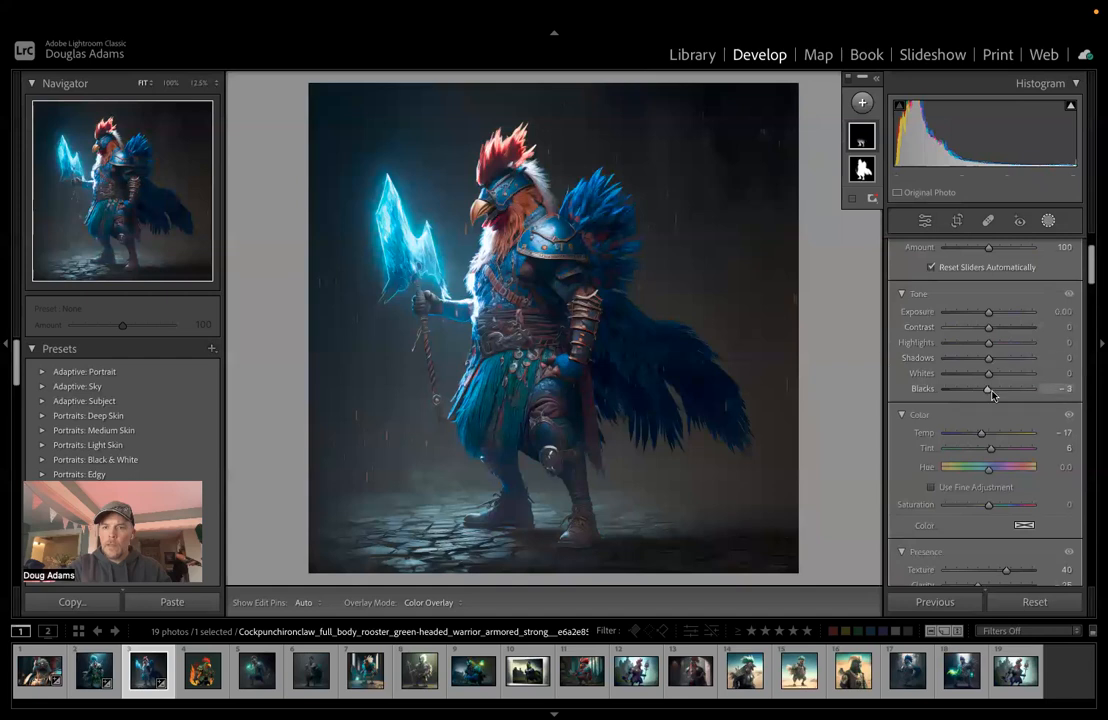
{"action": "scroll", "coordinate": [987, 390], "scroll_direction": "down", "scroll_amount": 3}
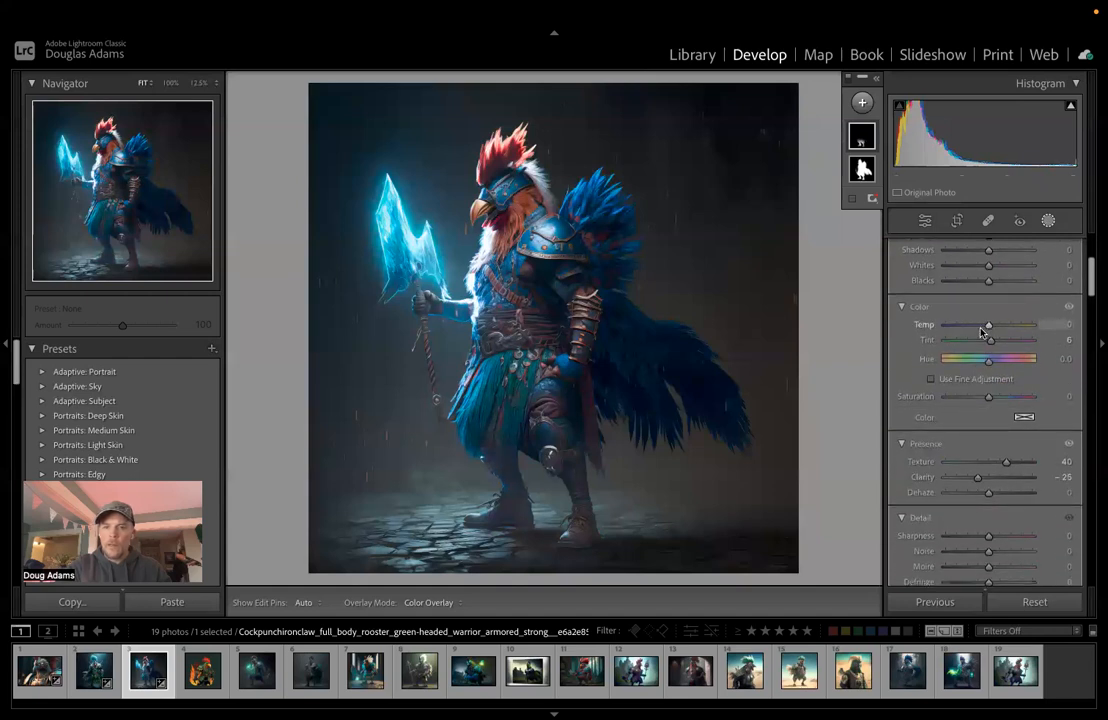
{"action": "scroll", "coordinate": [981, 332], "scroll_direction": "down", "scroll_amount": 3}
{"action": "double_click", "coordinate": [1006, 341]}
{"action": "scroll", "coordinate": [980, 380], "scroll_direction": "up", "scroll_amount": 2}
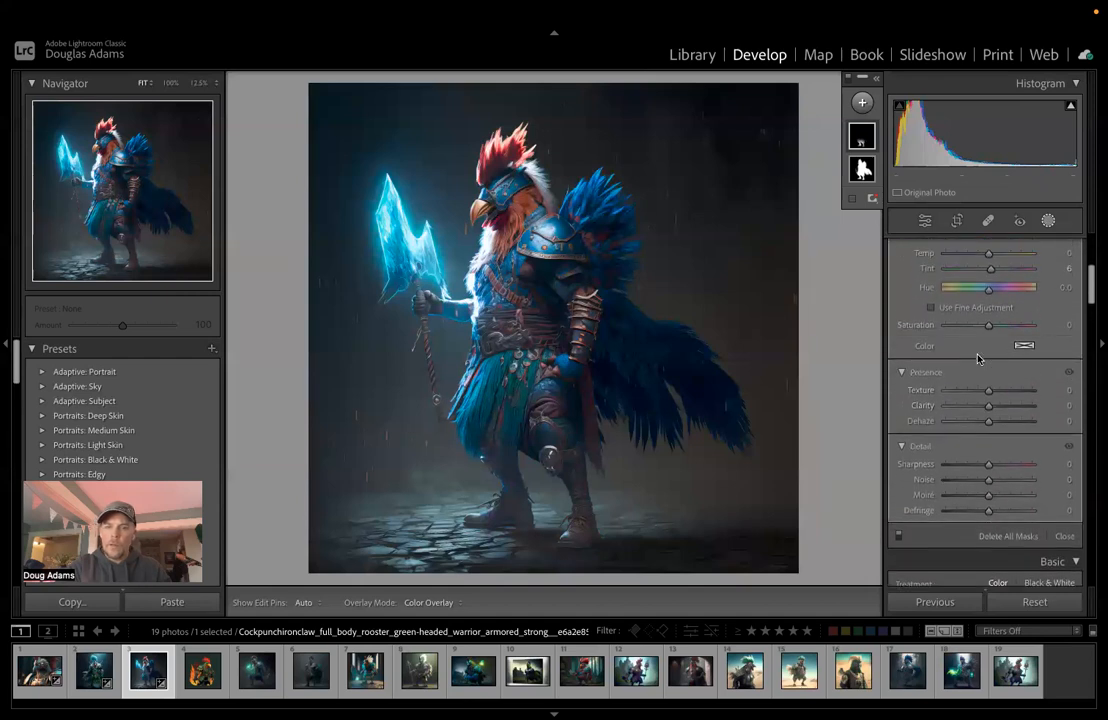
Step: Set the leg mask's Dehaze to 89 and Shadows to 61
{"action": "left_click_drag", "start_coordinate": [989, 397], "coordinate": [1028, 405]}
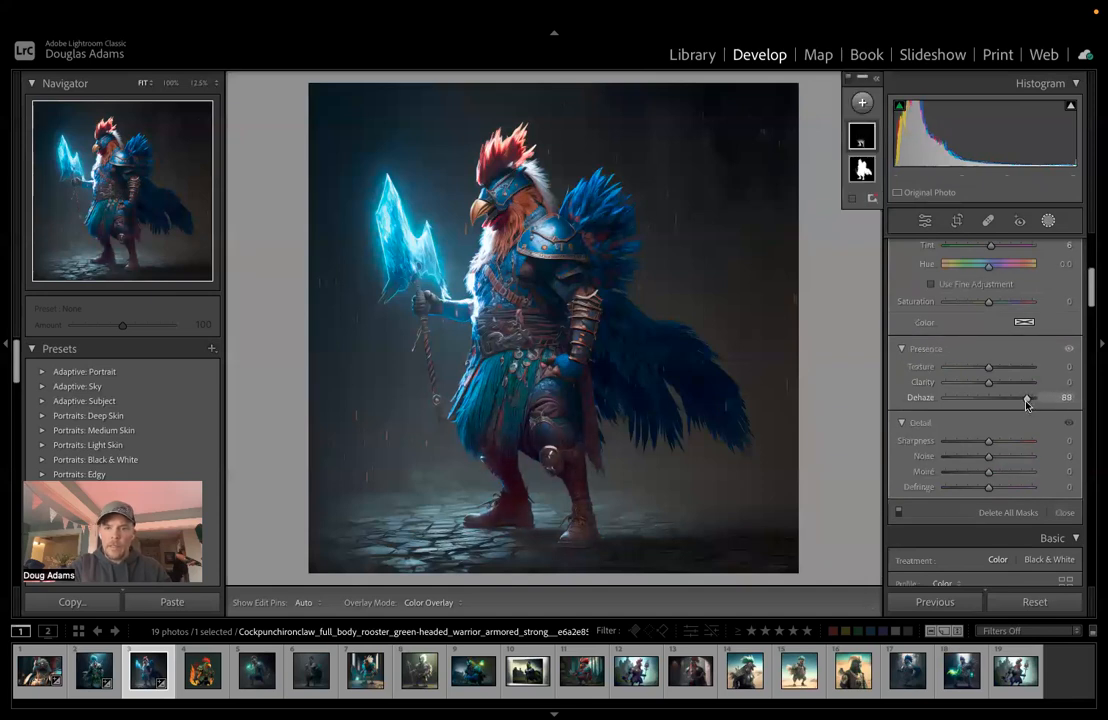
{"action": "scroll", "coordinate": [1027, 405], "scroll_direction": "up", "scroll_amount": 5}
{"action": "scroll", "coordinate": [1018, 398], "scroll_direction": "up", "scroll_amount": 1}
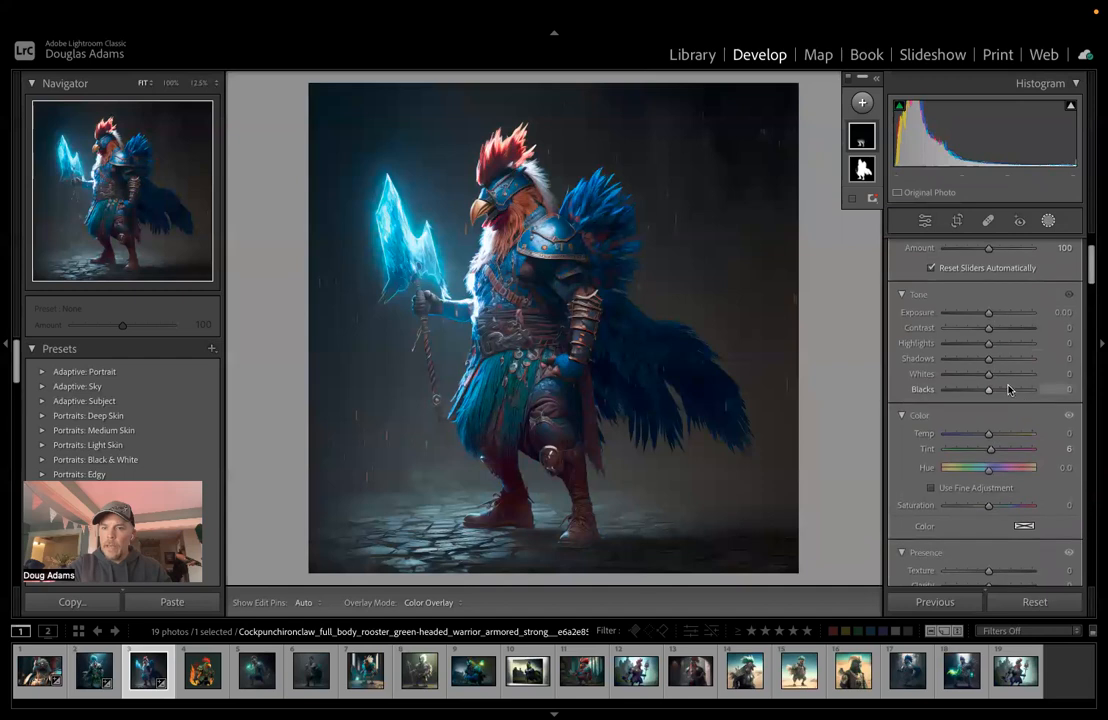
{"action": "left_click_drag", "start_coordinate": [989, 358], "coordinate": [1000, 362]}
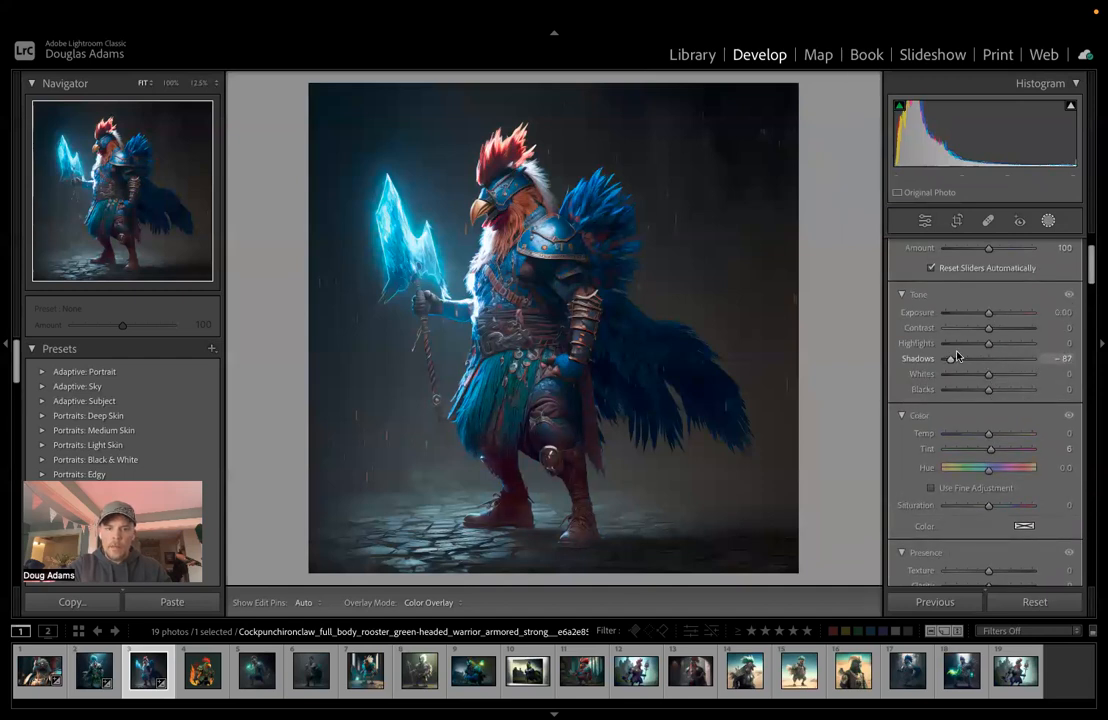
{"action": "left_click_drag", "start_coordinate": [954, 366], "coordinate": [1015, 361]}
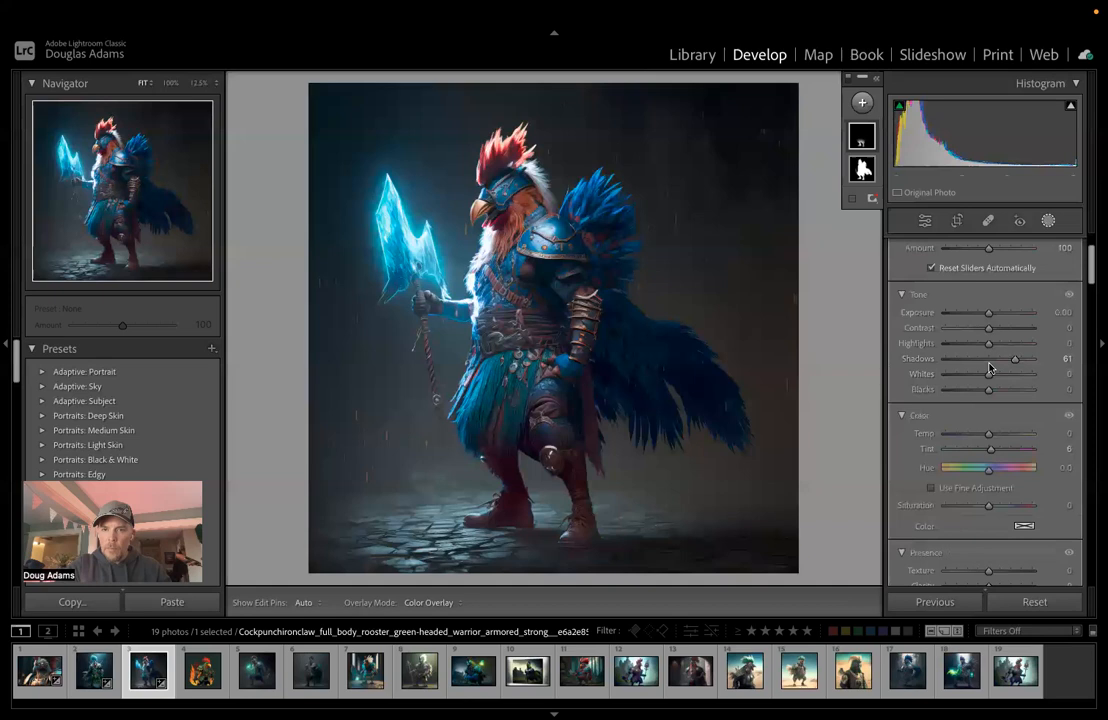
Step: Set the leg mask's Exposure to 0.08 and Tint to -9
{"action": "left_click_drag", "start_coordinate": [988, 316], "coordinate": [992, 316]}
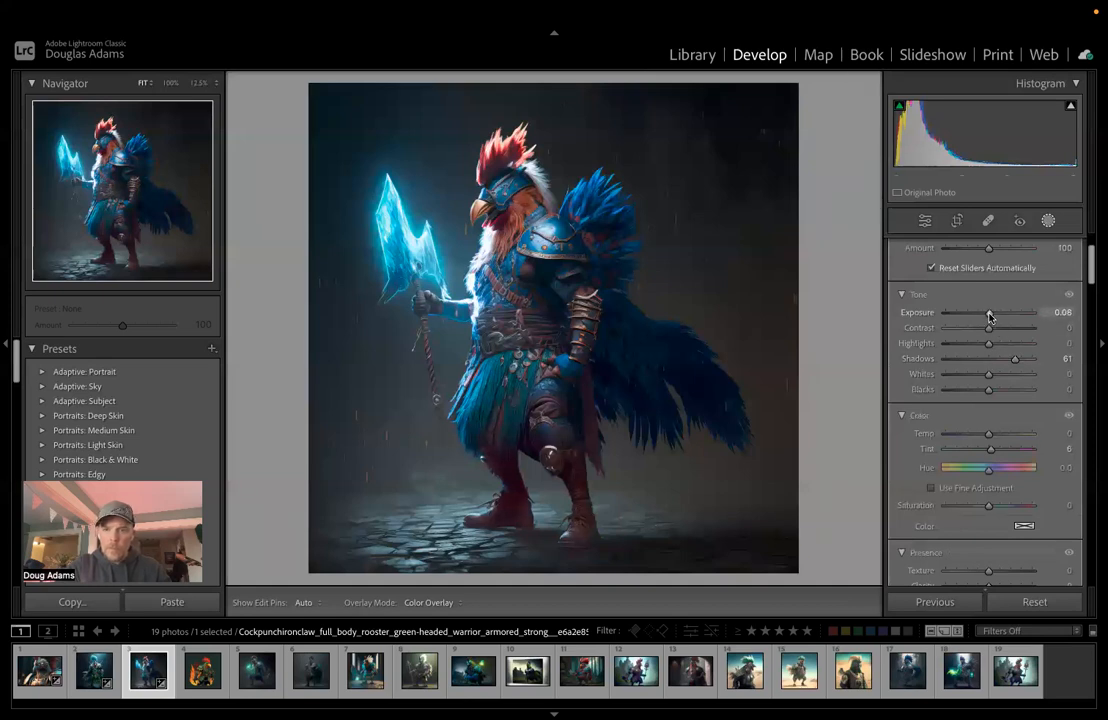
{"action": "left_click_drag", "start_coordinate": [989, 316], "coordinate": [989, 316]}
{"action": "left_click_drag", "start_coordinate": [991, 452], "coordinate": [988, 452]}
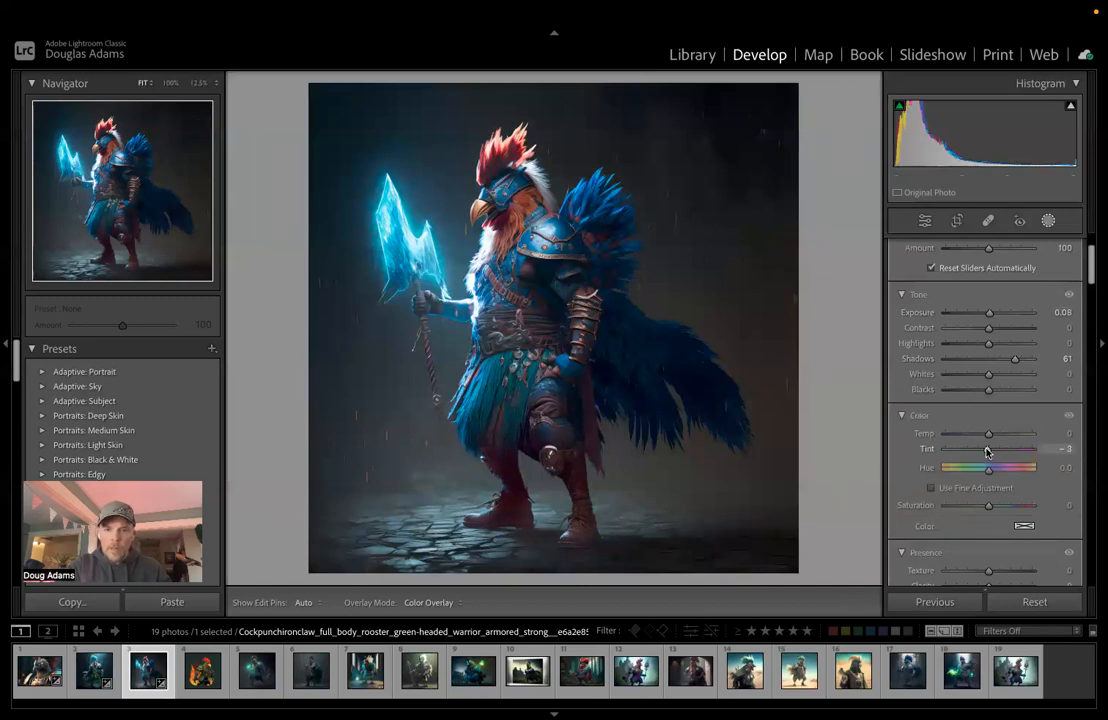
{"action": "left_click_drag", "start_coordinate": [984, 452], "coordinate": [984, 452]}
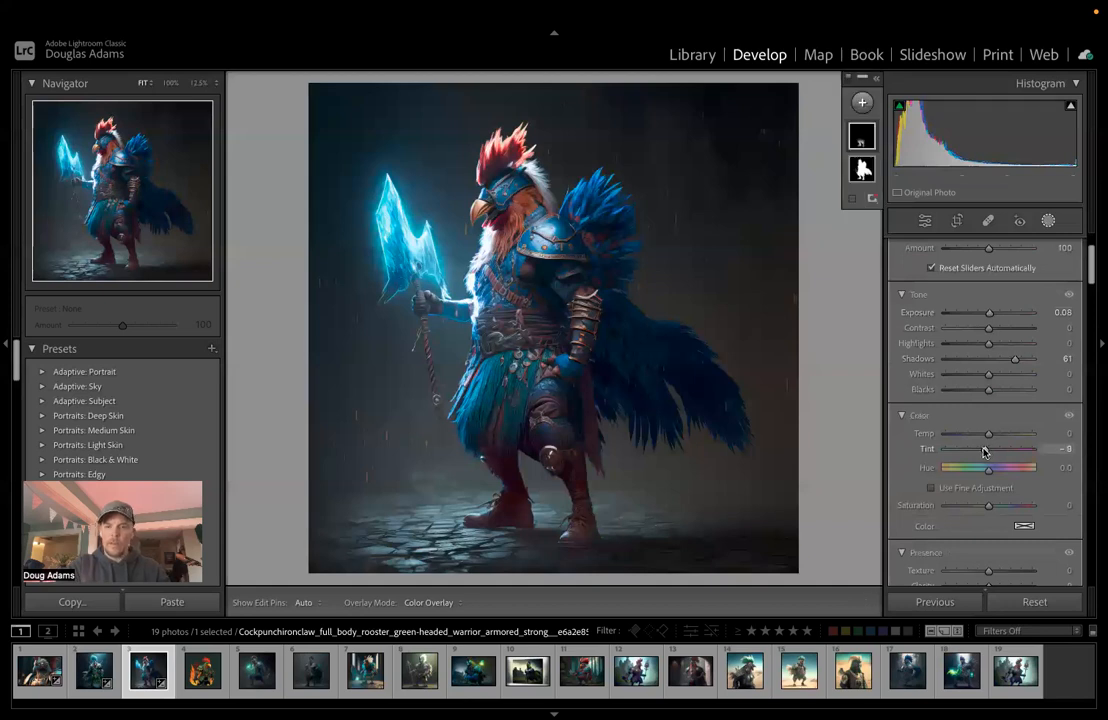
Step: Duplicate and invert the original subject mask to cover the background
{"action": "scroll", "coordinate": [984, 452], "scroll_direction": "down", "scroll_amount": 3}
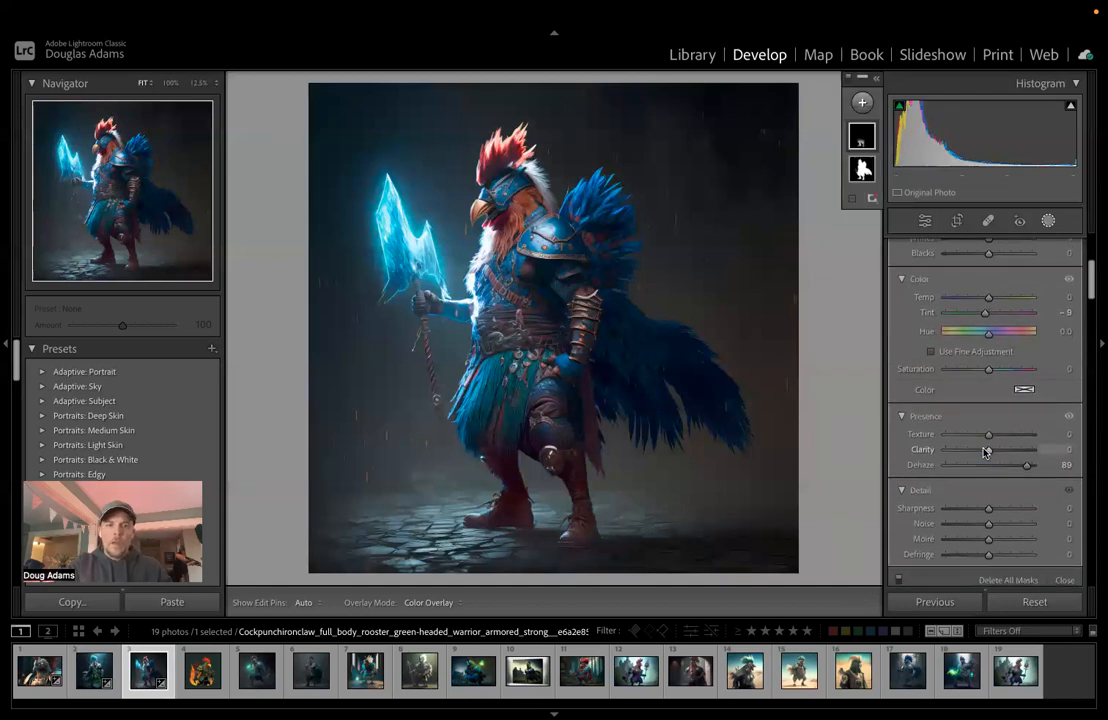
{"action": "scroll", "coordinate": [985, 451], "scroll_direction": "up", "scroll_amount": 5}
{"action": "mouse_move", "coordinate": [546, 281]}
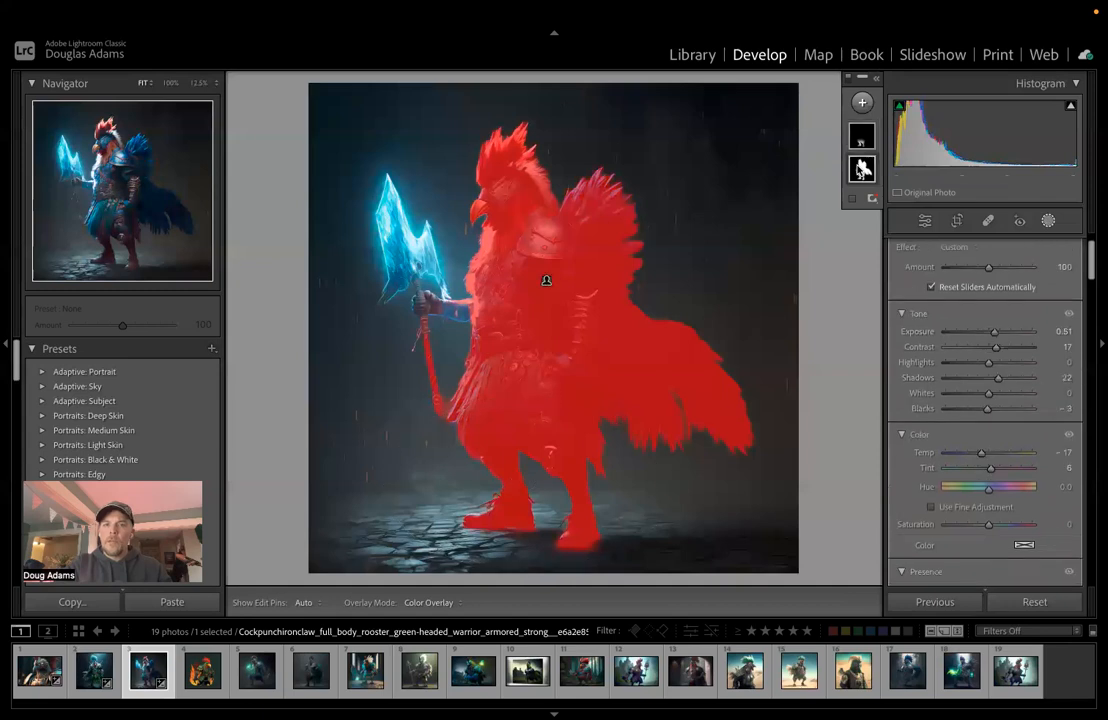
{"action": "right_click", "coordinate": [860, 169]}
{"action": "left_click", "coordinate": [900, 217]}
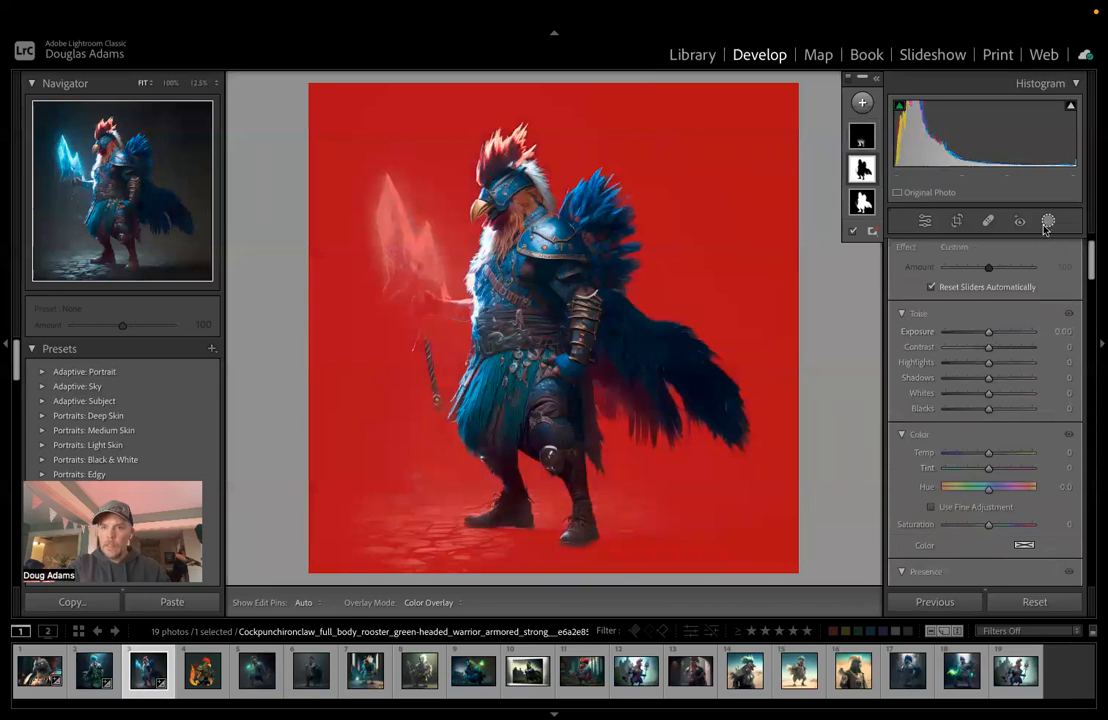
Step: Subtract the glowing axe, the hand and the upper handle from the inverted background mask with object selections
{"action": "right_click", "coordinate": [864, 177]}
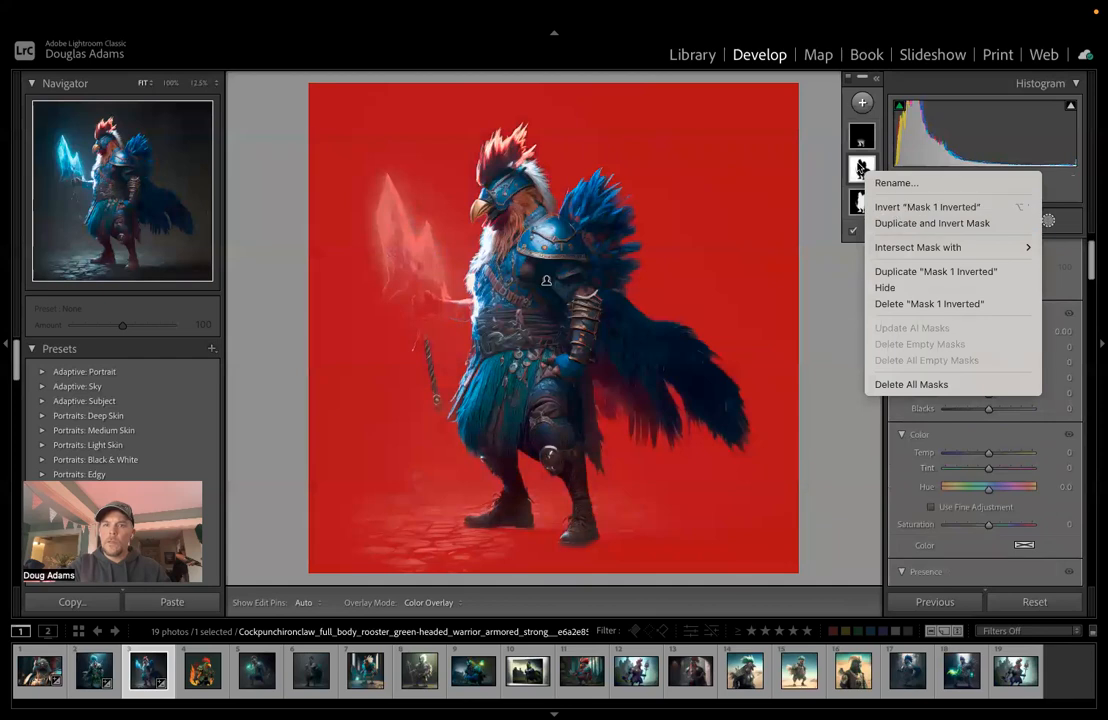
{"action": "left_click", "coordinate": [862, 170]}
{"action": "left_click", "coordinate": [871, 218]}
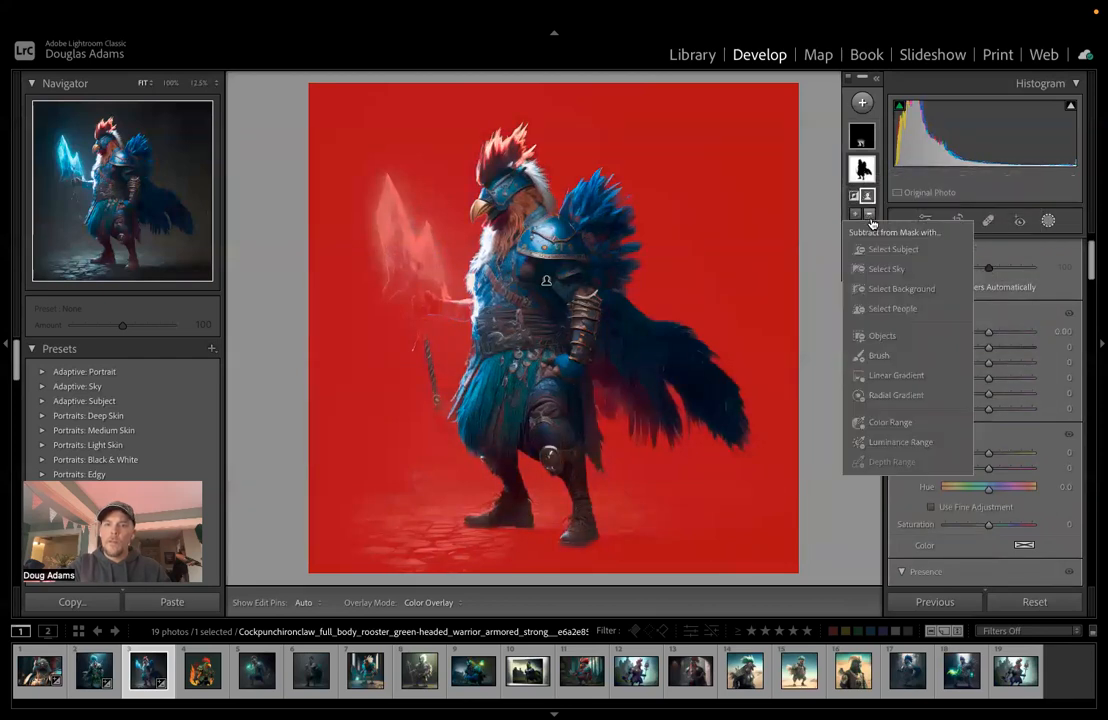
{"action": "left_click", "coordinate": [878, 332]}
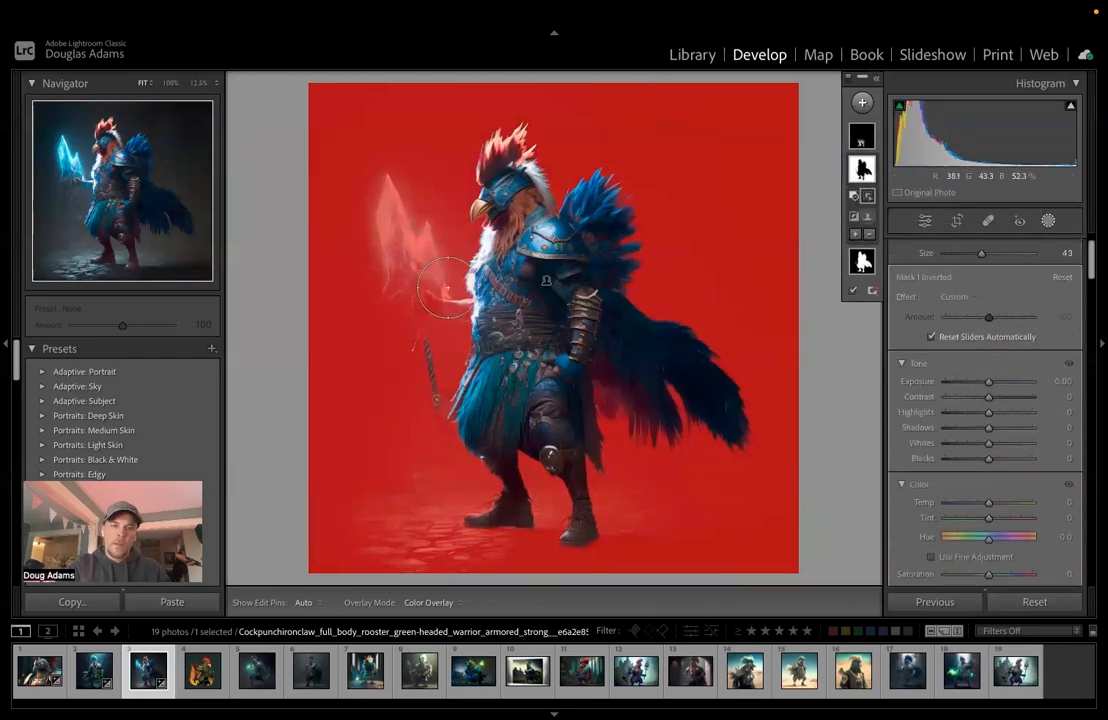
{"action": "mouse_move", "coordinate": [424, 272]}
{"action": "left_mouse_down"}
{"action": "mouse_move", "coordinate": [416, 233]}
{"action": "mouse_move", "coordinate": [390, 235]}
{"action": "mouse_move", "coordinate": [386, 197]}
{"action": "left_mouse_up"}
{"action": "mouse_move", "coordinate": [407, 253]}
{"action": "left_mouse_down"}
{"action": "mouse_move", "coordinate": [408, 278]}
{"action": "mouse_move", "coordinate": [430, 300]}
{"action": "mouse_move", "coordinate": [460, 305]}
{"action": "left_mouse_up"}
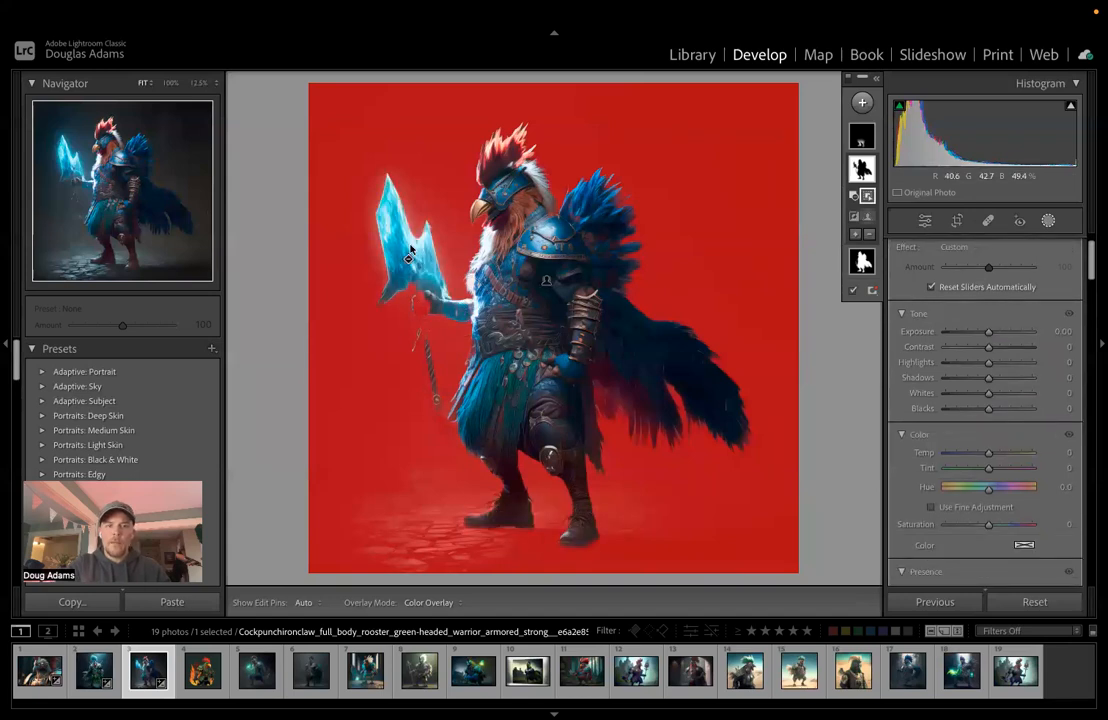
{"action": "left_click", "coordinate": [872, 236]}
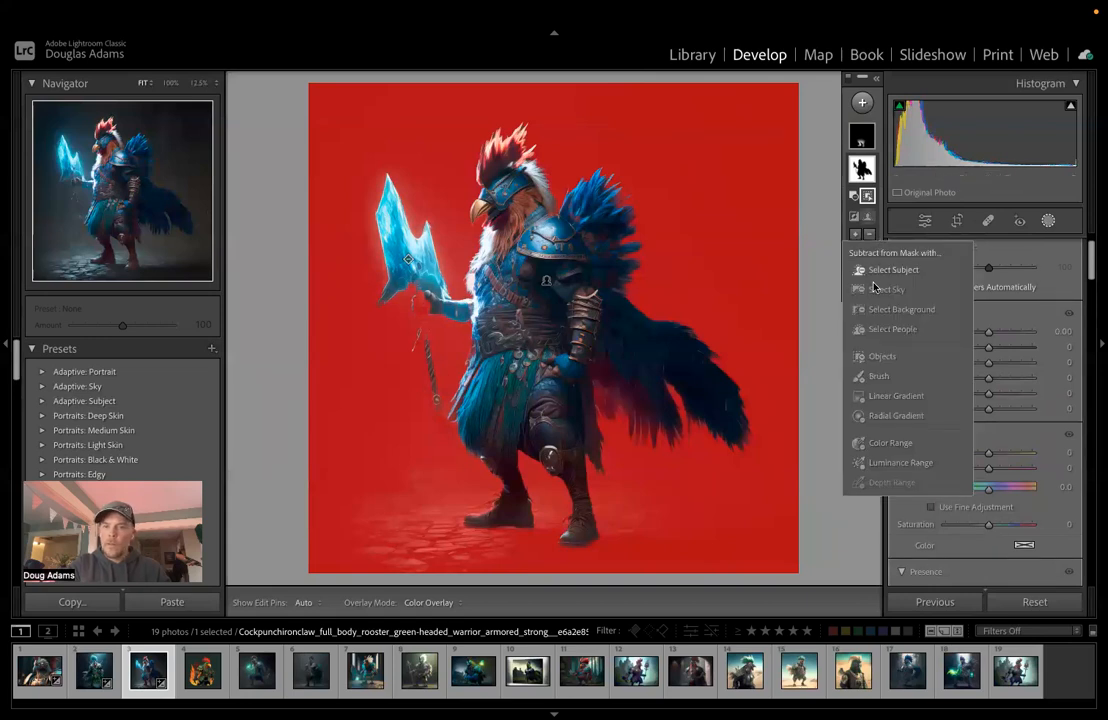
{"action": "left_click", "coordinate": [879, 376]}
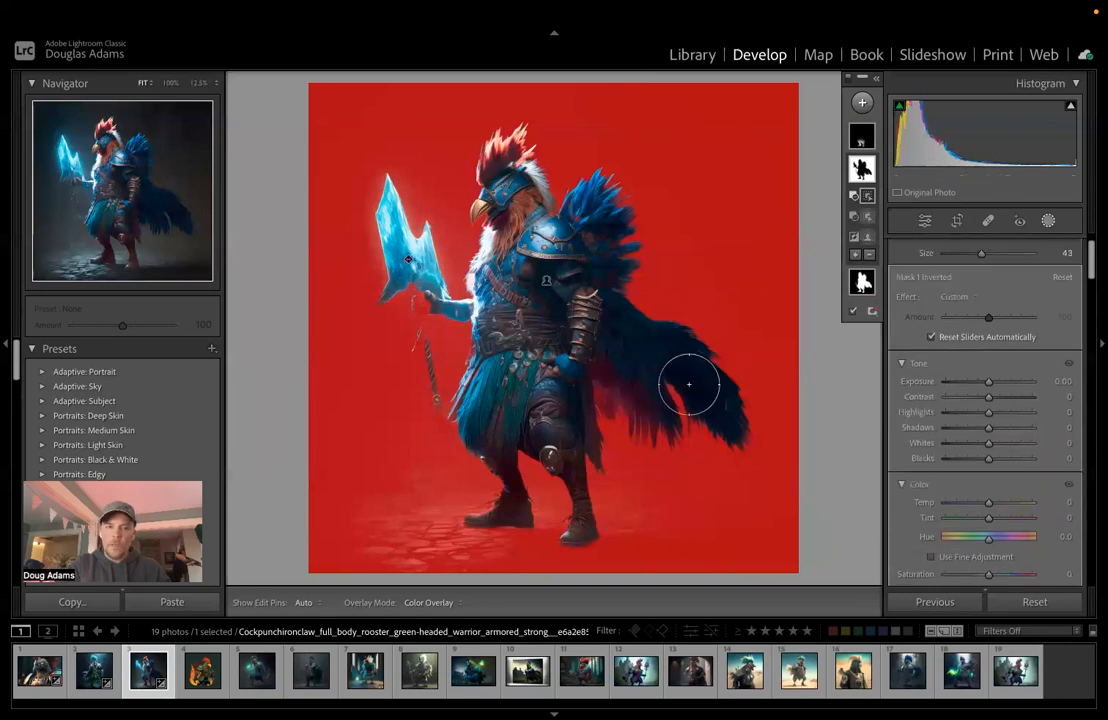
{"action": "left_click", "coordinate": [418, 309]}
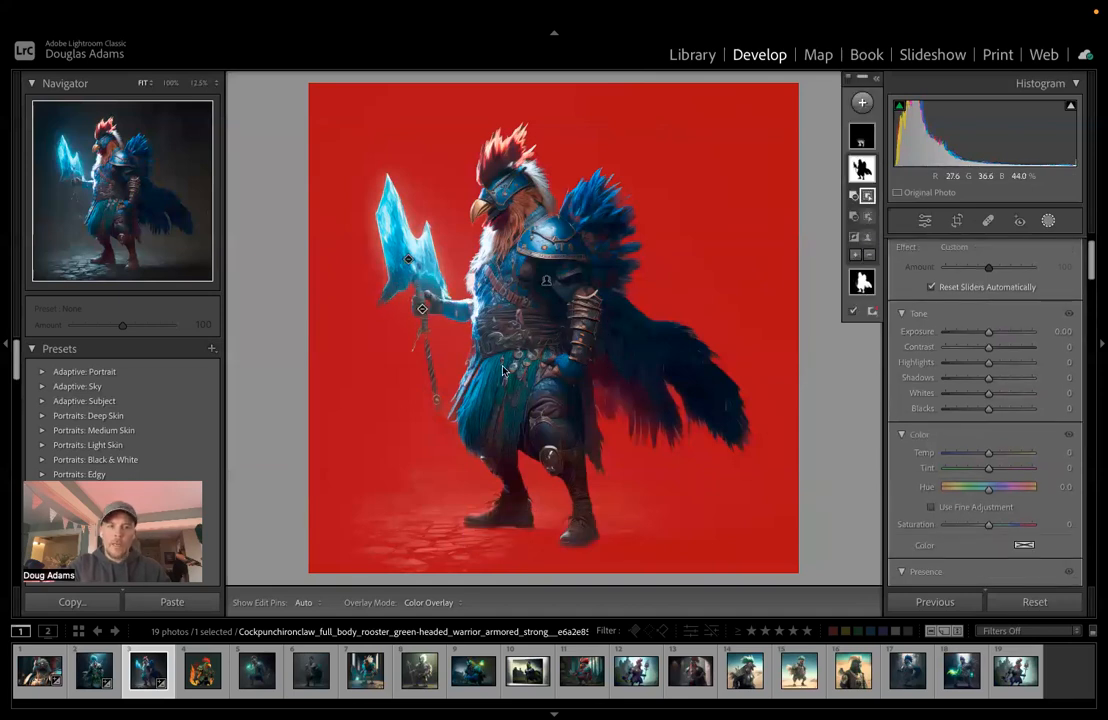
Step: Set the background mask's Exposure to -0.73, Blacks to -7 and Temp to -8
{"action": "left_click_drag", "start_coordinate": [989, 331], "coordinate": [983, 339]}
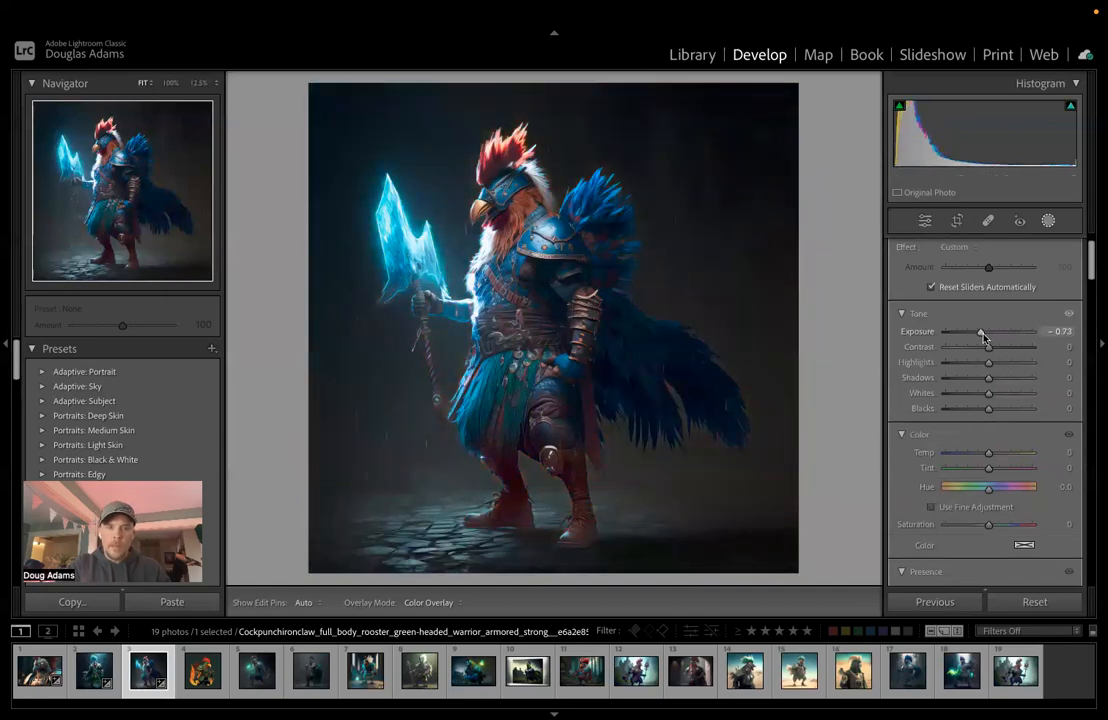
{"action": "left_click_drag", "start_coordinate": [983, 338], "coordinate": [983, 338]}
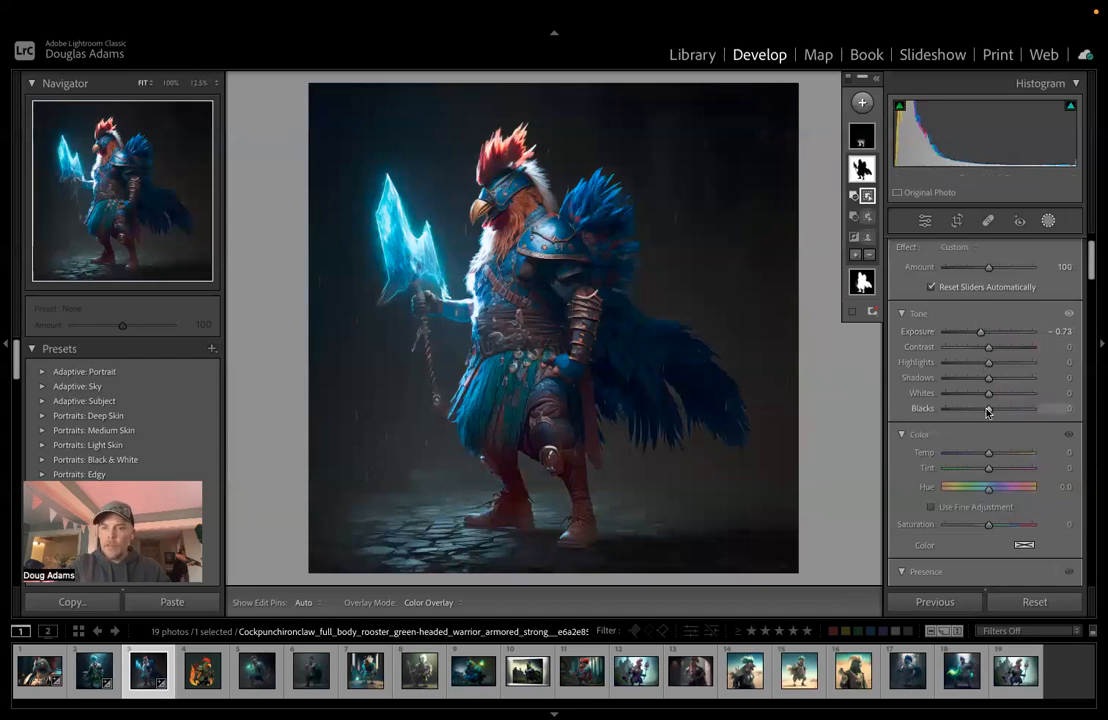
{"action": "left_click_drag", "start_coordinate": [991, 412], "coordinate": [988, 412]}
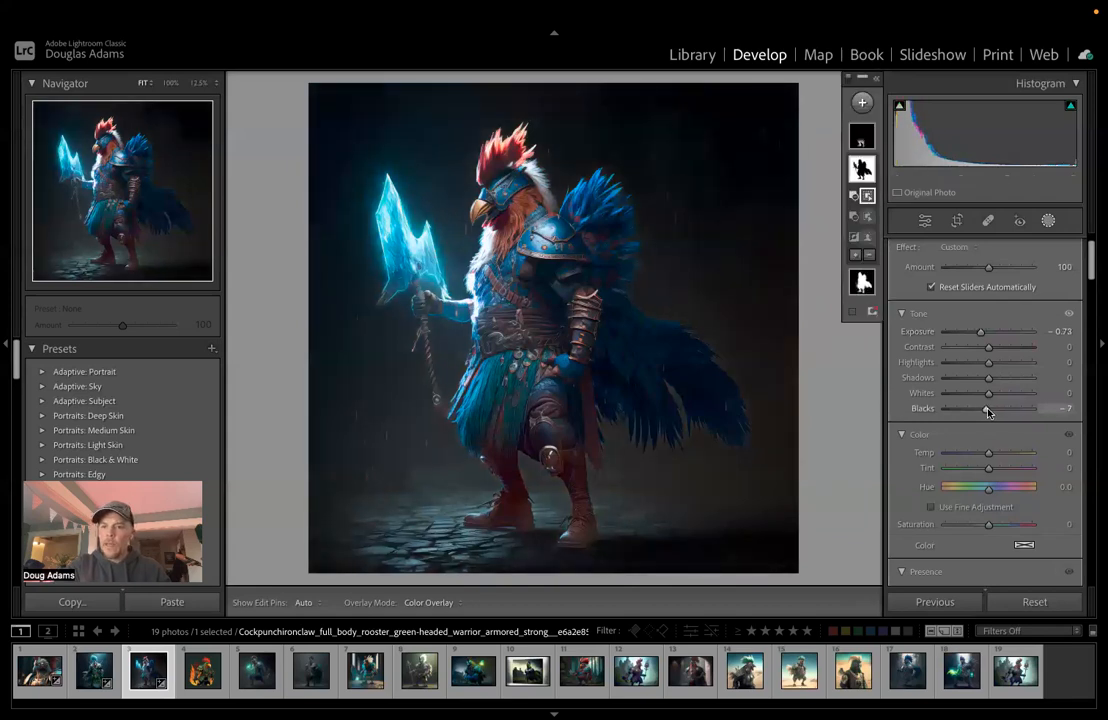
{"action": "scroll", "coordinate": [988, 412], "scroll_direction": "down", "scroll_amount": 3}
{"action": "mouse_move", "coordinate": [989, 366]}
{"action": "left_mouse_down"}
{"action": "mouse_move", "coordinate": [1000, 368]}
{"action": "mouse_move", "coordinate": [986, 369]}
{"action": "left_mouse_up"}
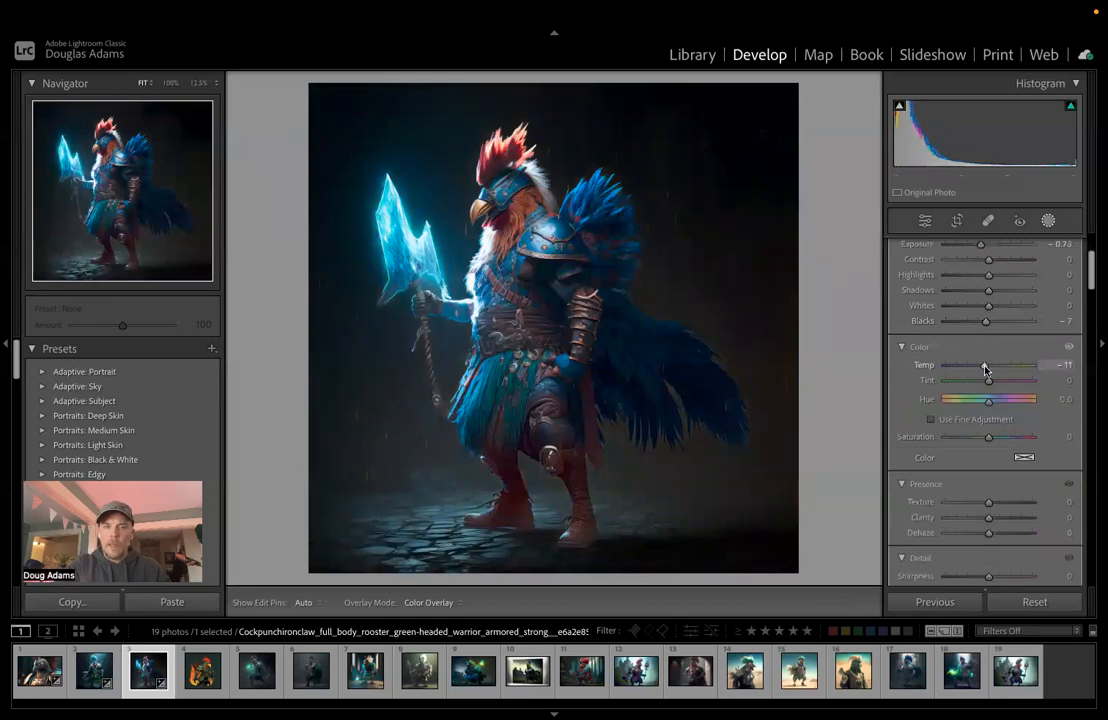
{"action": "left_click_drag", "start_coordinate": [985, 367], "coordinate": [986, 368]}
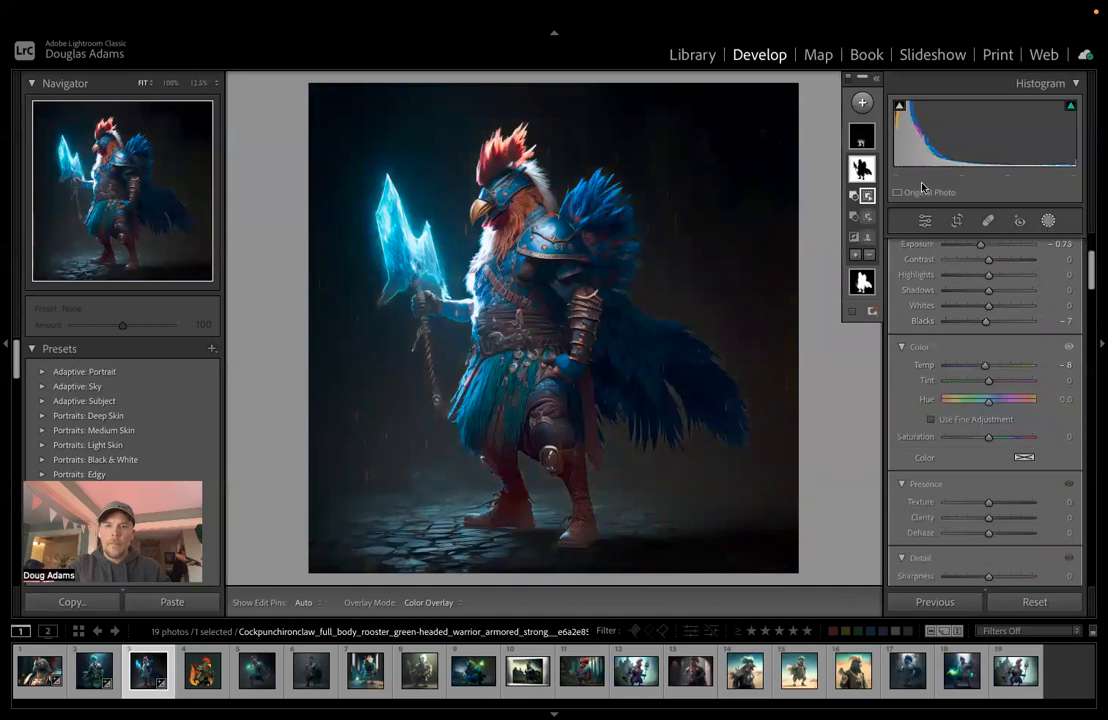
Step: Add a wide radial gradient mask over the cobblestones below the axe and set its Temp to -30
{"action": "left_click", "coordinate": [863, 103]}
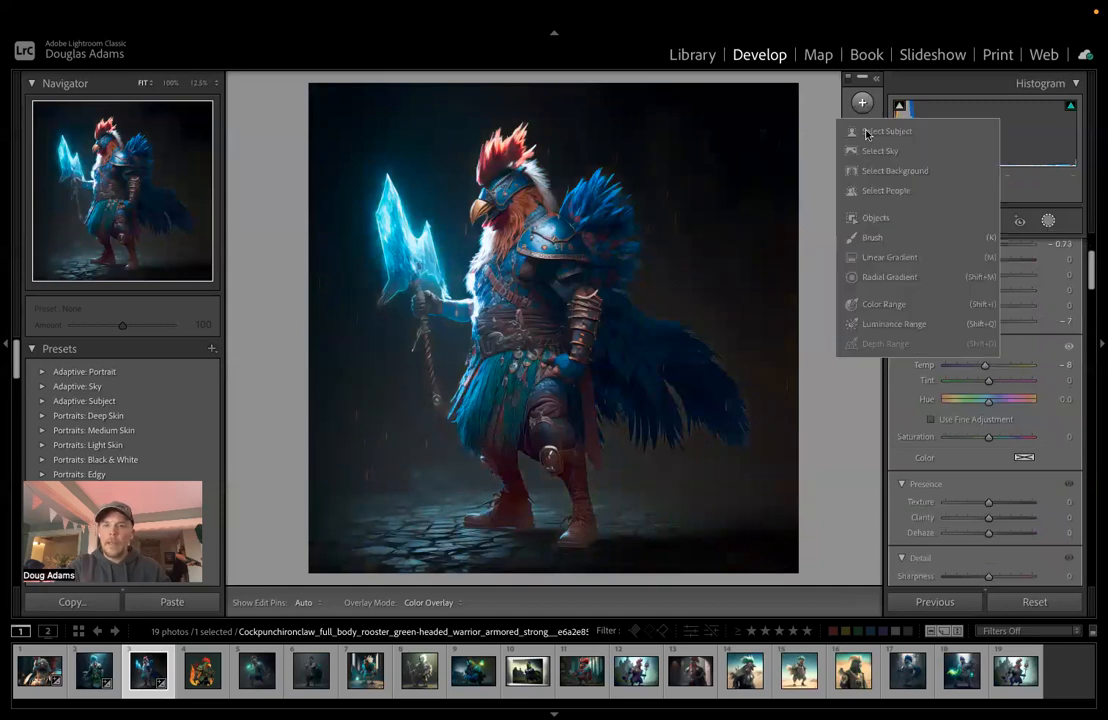
{"action": "left_click", "coordinate": [878, 243]}
{"action": "left_click_drag", "start_coordinate": [376, 522], "coordinate": [450, 521]}
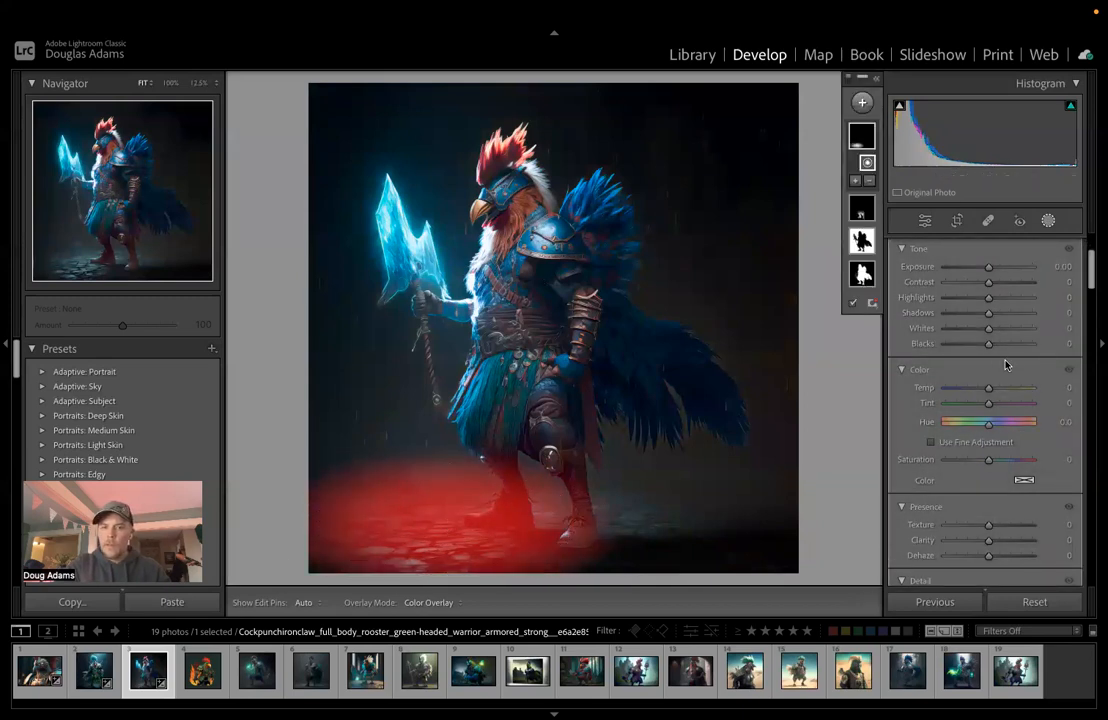
{"action": "left_click_drag", "start_coordinate": [988, 388], "coordinate": [977, 391]}
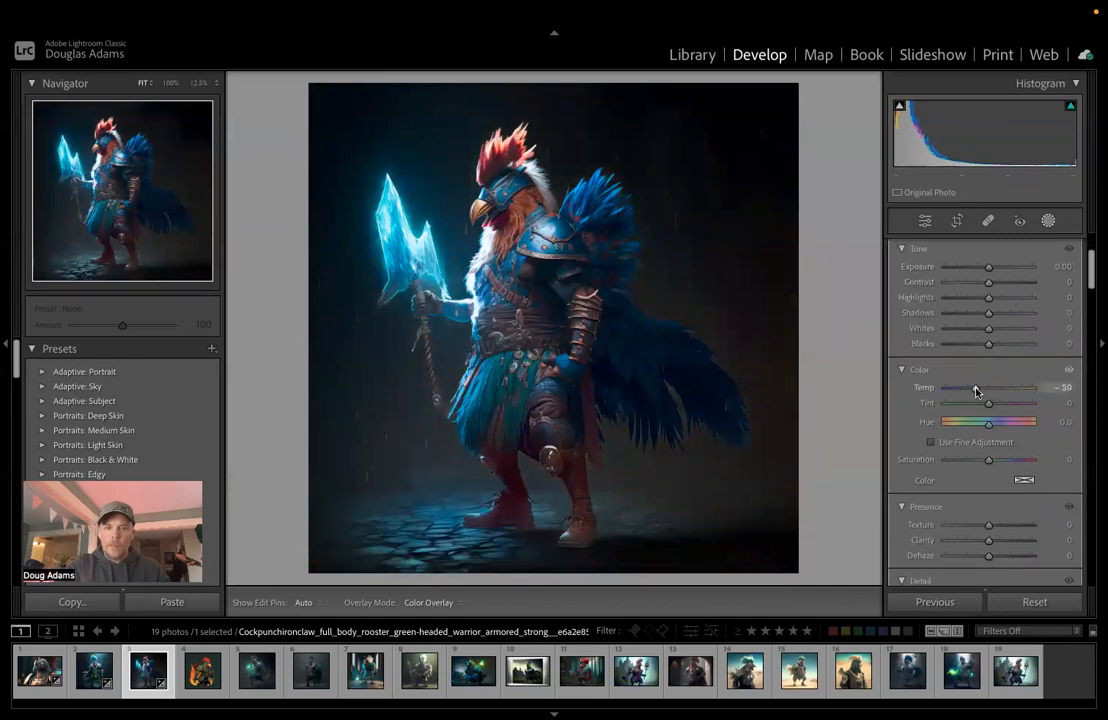
Step: Widen the radial gradient over the cobblestones and set its Exposure to 0.50
{"action": "left_click_drag", "start_coordinate": [578, 521], "coordinate": [744, 517]}
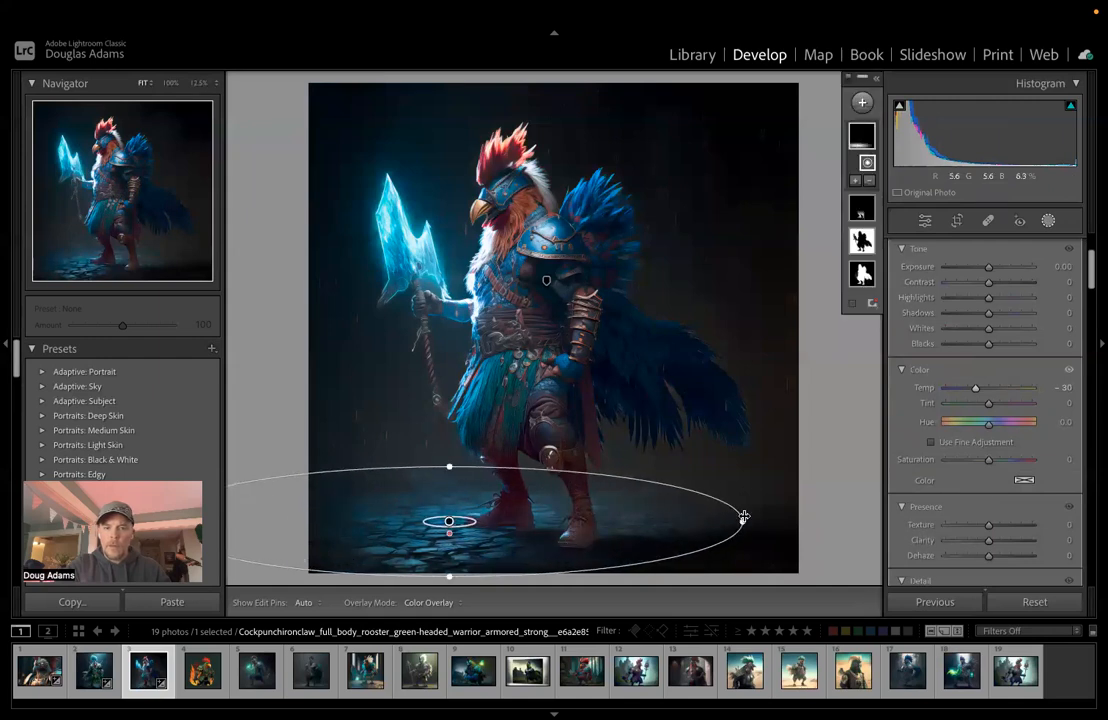
{"action": "left_click_drag", "start_coordinate": [988, 271], "coordinate": [993, 269]}
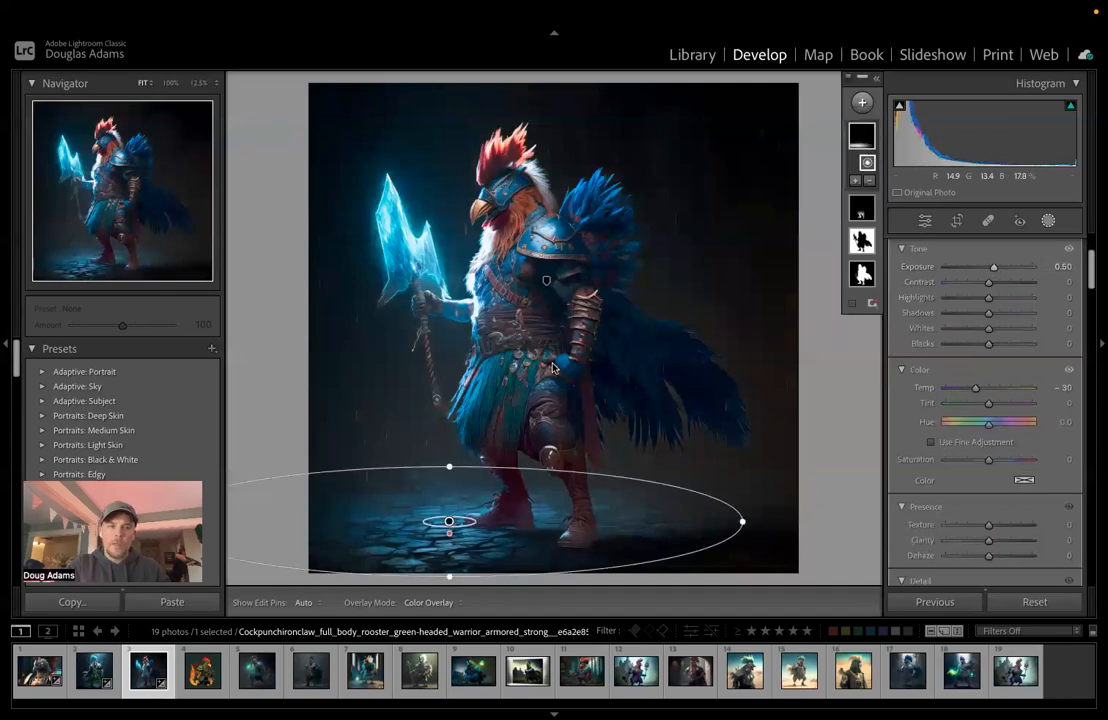
Step: Add a new elliptical radial gradient mask centred on the rooster's red crest and head
{"action": "left_click", "coordinate": [865, 108]}
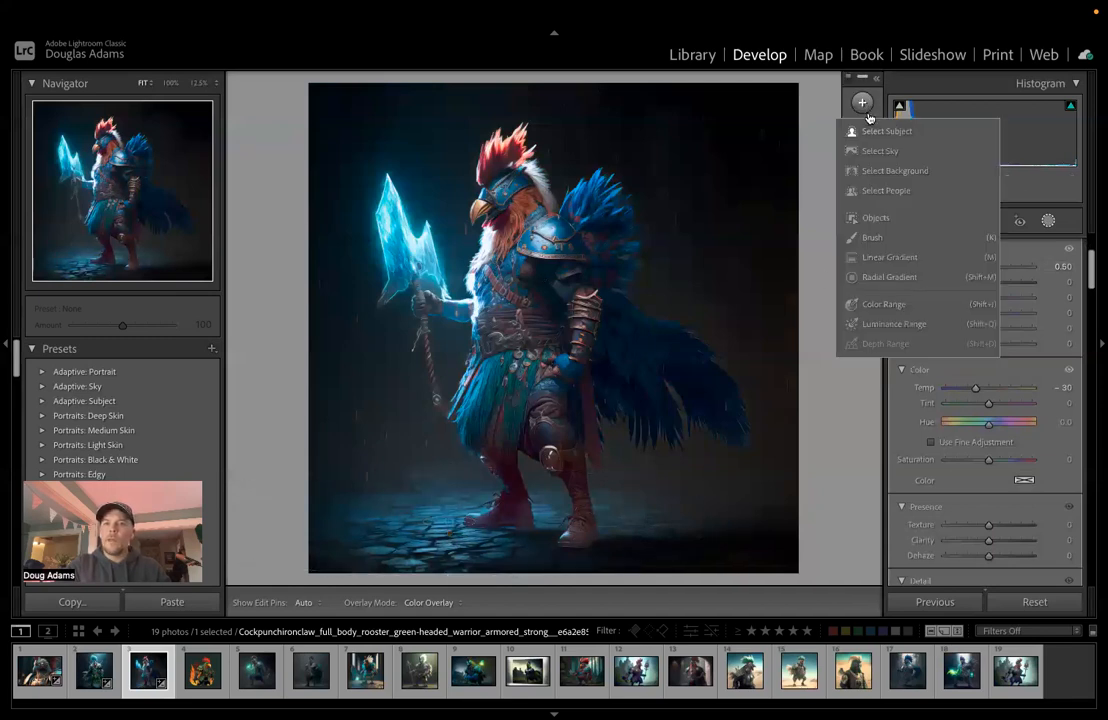
{"action": "left_click", "coordinate": [855, 278]}
{"action": "left_click_drag", "start_coordinate": [471, 125], "coordinate": [567, 187]}
{"action": "left_click_drag", "start_coordinate": [471, 125], "coordinate": [503, 145]}
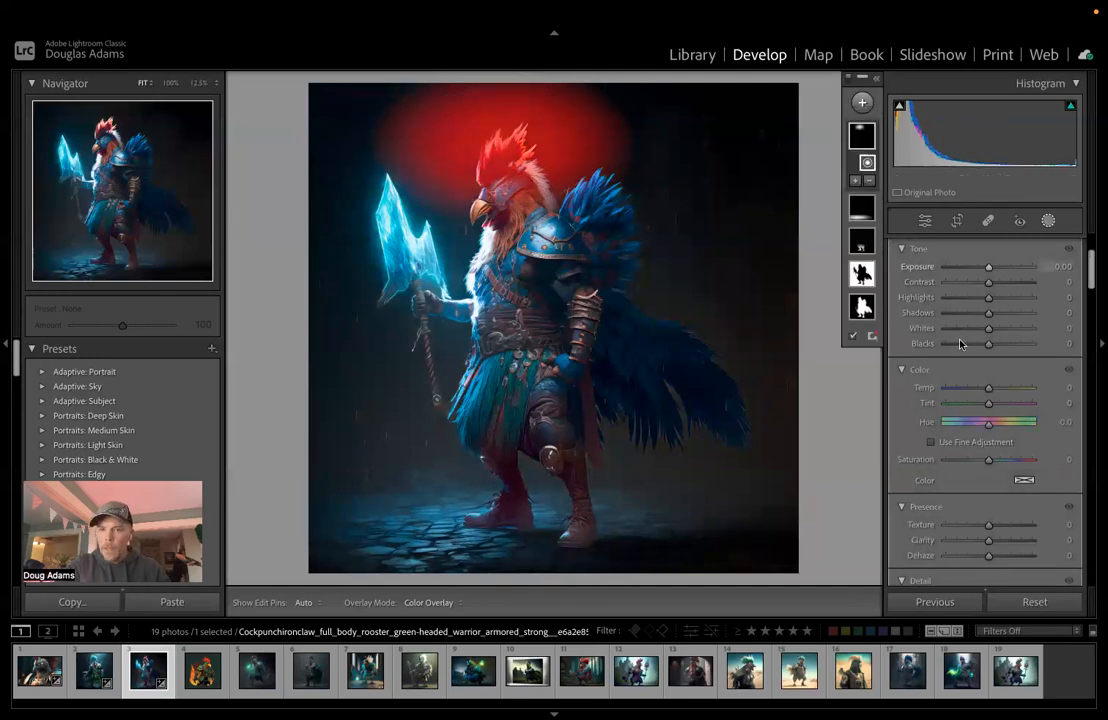
Step: Intersect the crest's radial mask with a luminance range limited to 82–100
{"action": "right_click", "coordinate": [859, 142]}
{"action": "mouse_move", "coordinate": [905, 213]}
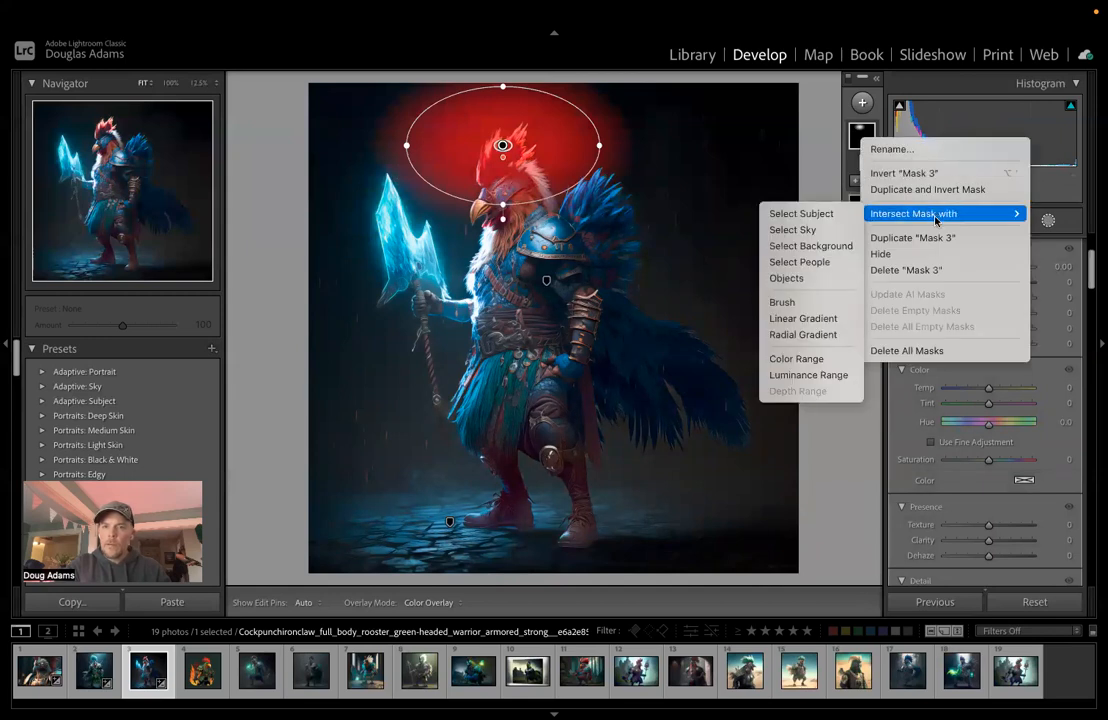
{"action": "left_click", "coordinate": [805, 375]}
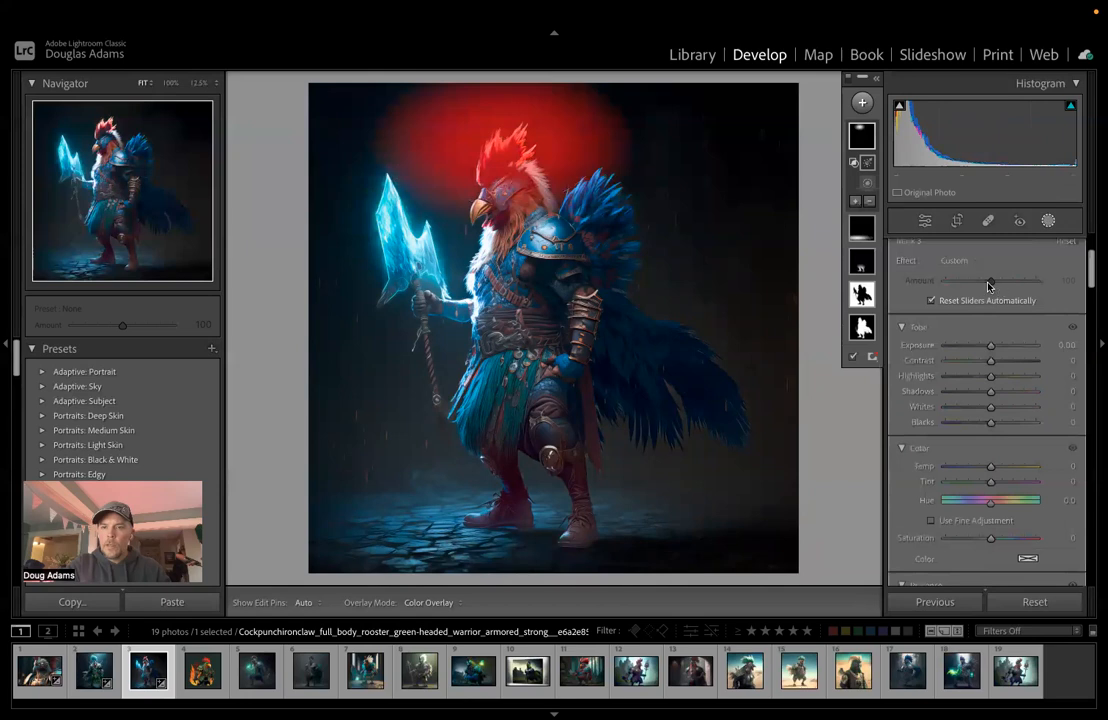
{"action": "scroll", "coordinate": [953, 271], "scroll_direction": "up", "scroll_amount": 4}
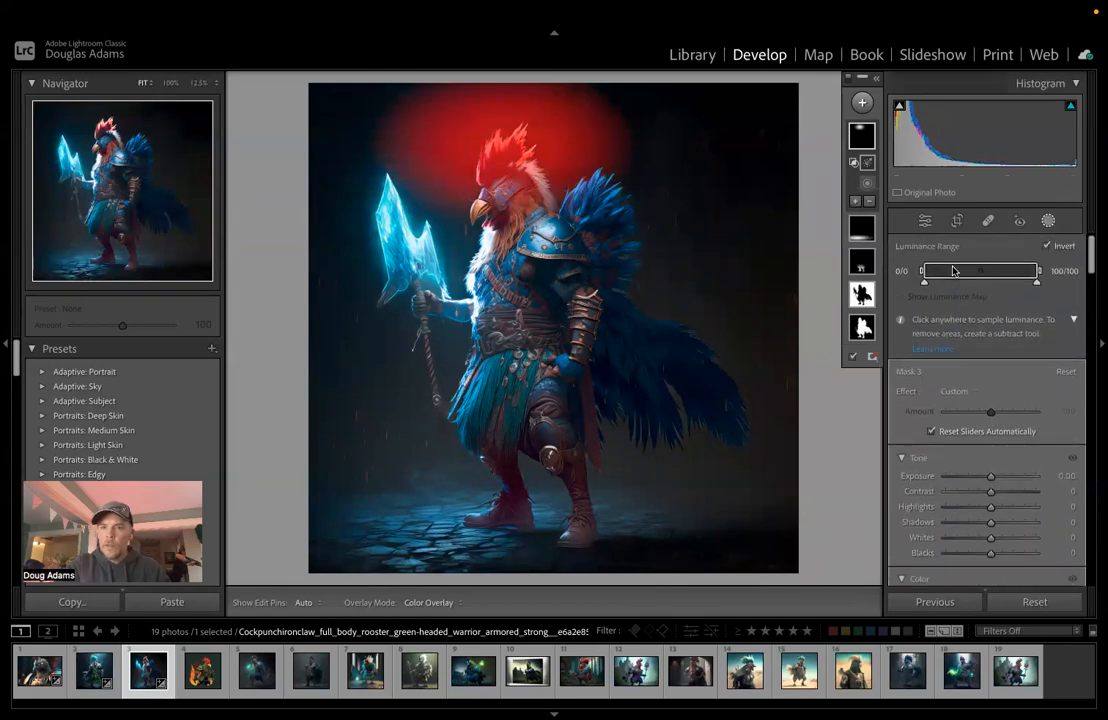
{"action": "left_click_drag", "start_coordinate": [924, 284], "coordinate": [1015, 290]}
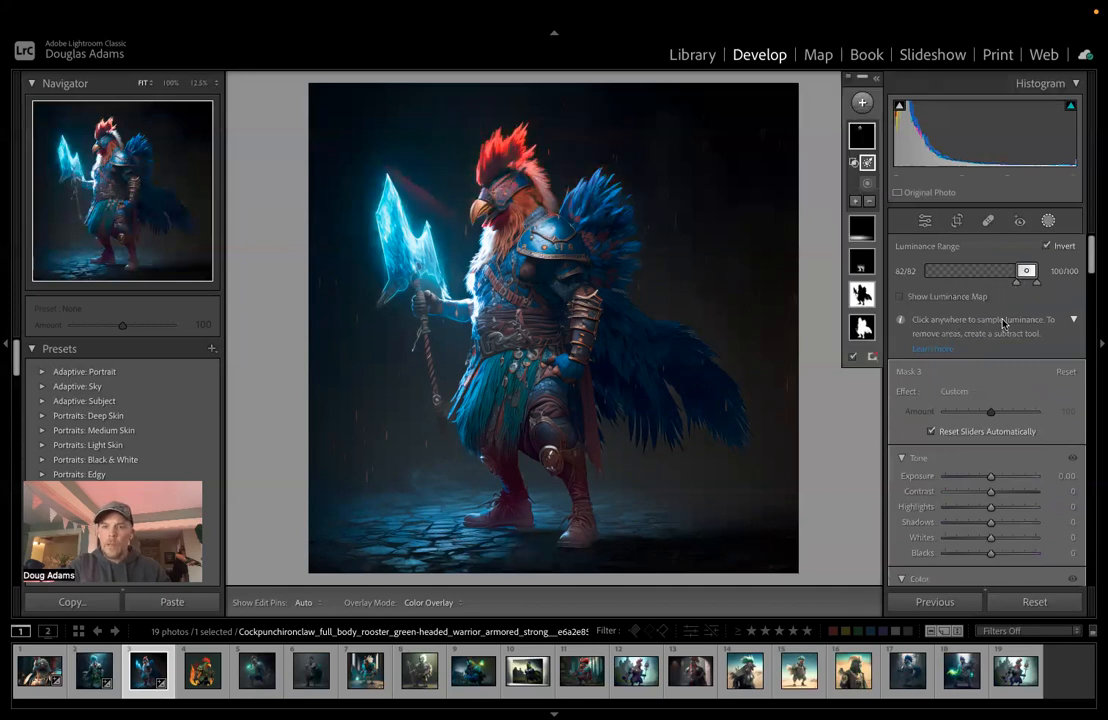
Step: Set the crest mask's Temp to -13 and finish masking
{"action": "scroll", "coordinate": [983, 410], "scroll_direction": "down", "scroll_amount": 5}
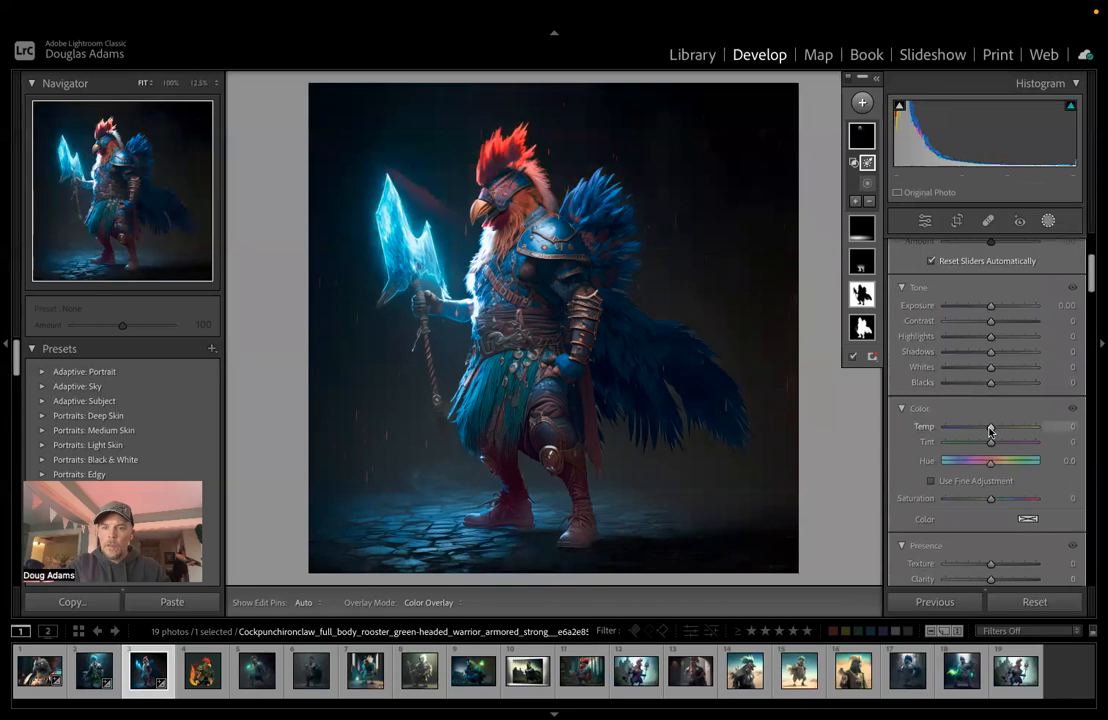
{"action": "mouse_move", "coordinate": [990, 430]}
{"action": "left_mouse_down"}
{"action": "mouse_move", "coordinate": [977, 426]}
{"action": "mouse_move", "coordinate": [992, 430]}
{"action": "left_mouse_up"}
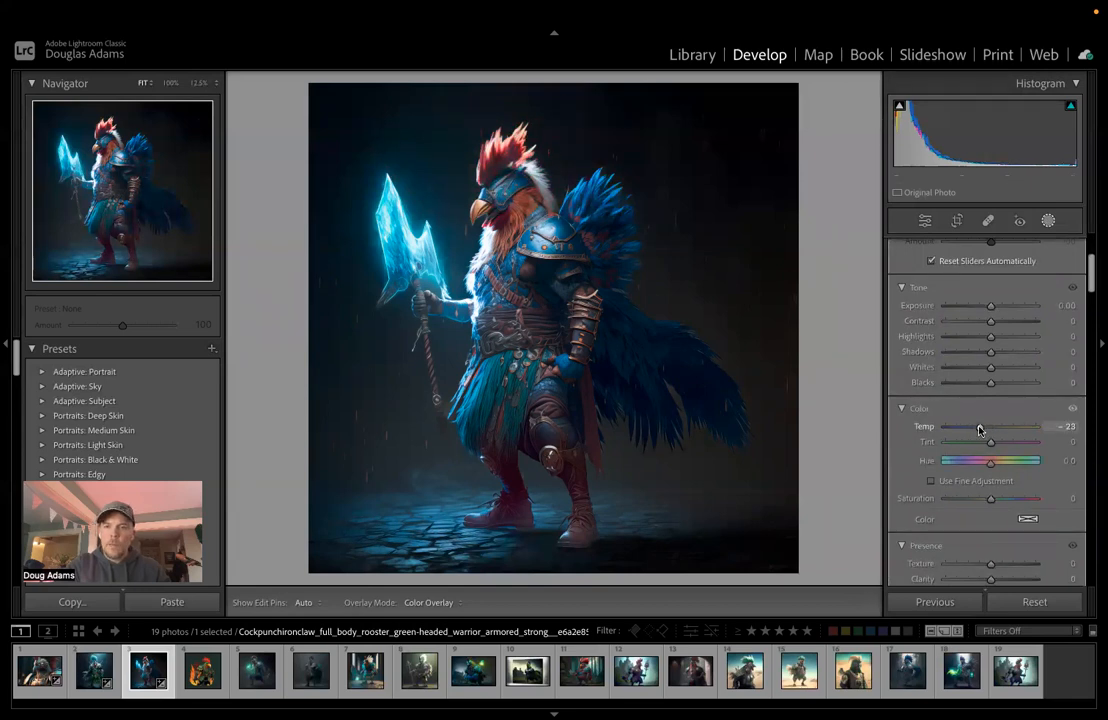
{"action": "left_click_drag", "start_coordinate": [985, 430], "coordinate": [983, 426]}
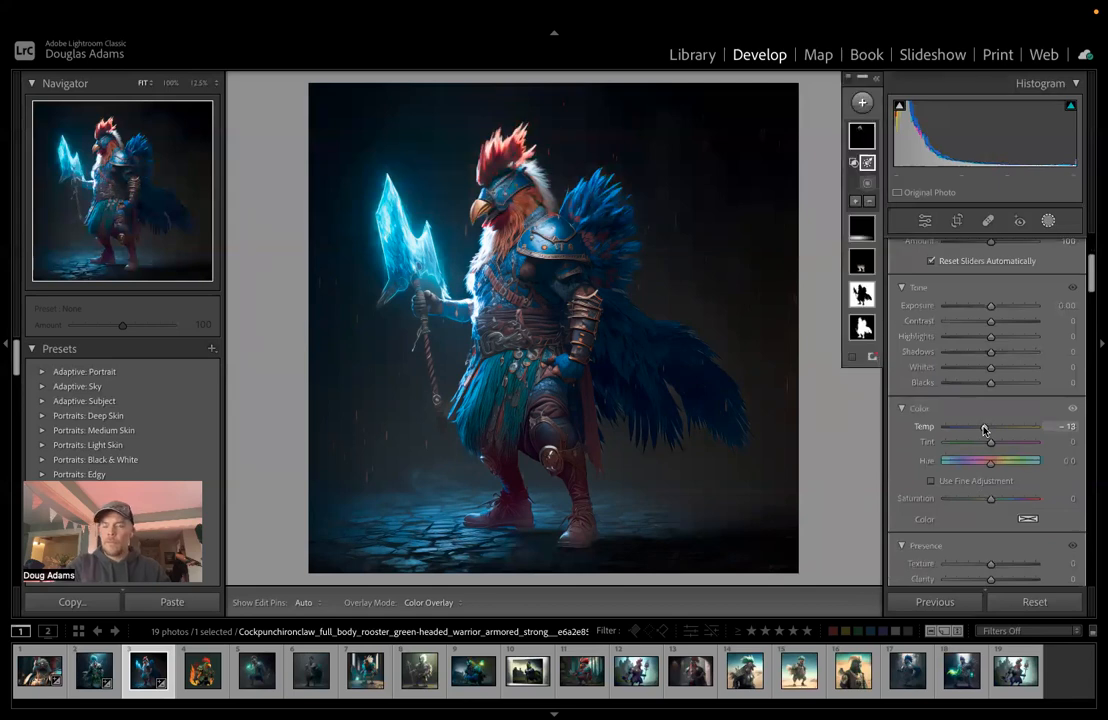
{"action": "left_click", "coordinate": [1048, 220]}
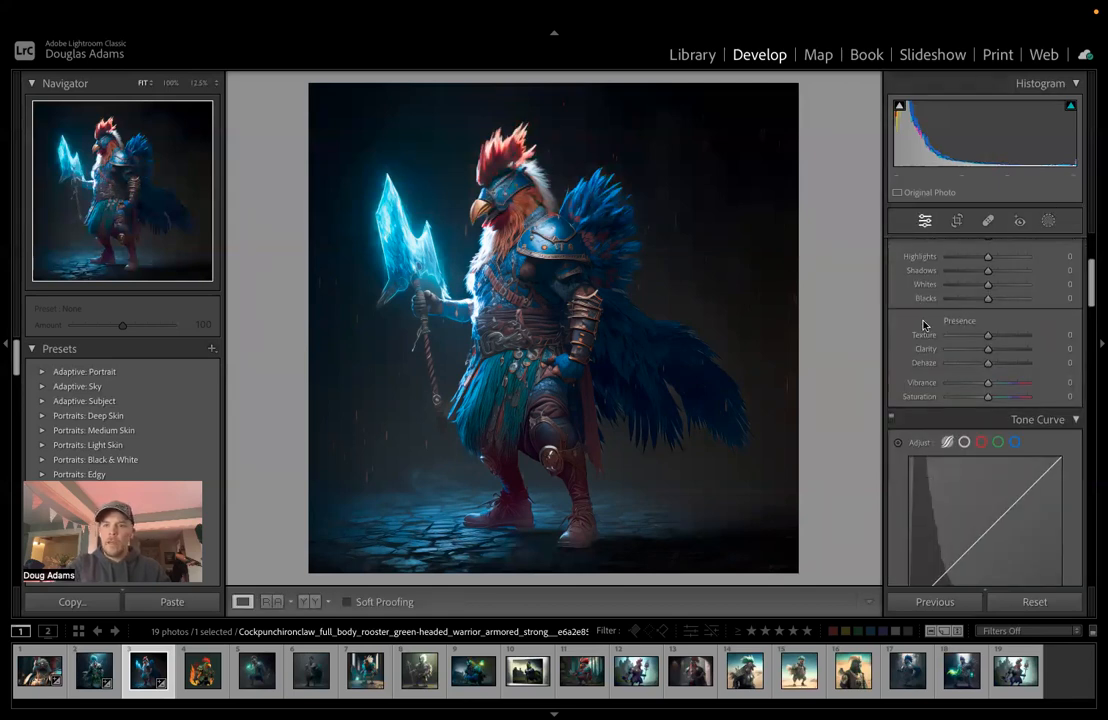
Step: Raise the image's Blue Luminance to +23 in the HSL color adjustments
{"action": "scroll", "coordinate": [924, 323], "scroll_direction": "down", "scroll_amount": 5}
{"action": "scroll", "coordinate": [925, 323], "scroll_direction": "down", "scroll_amount": 3}
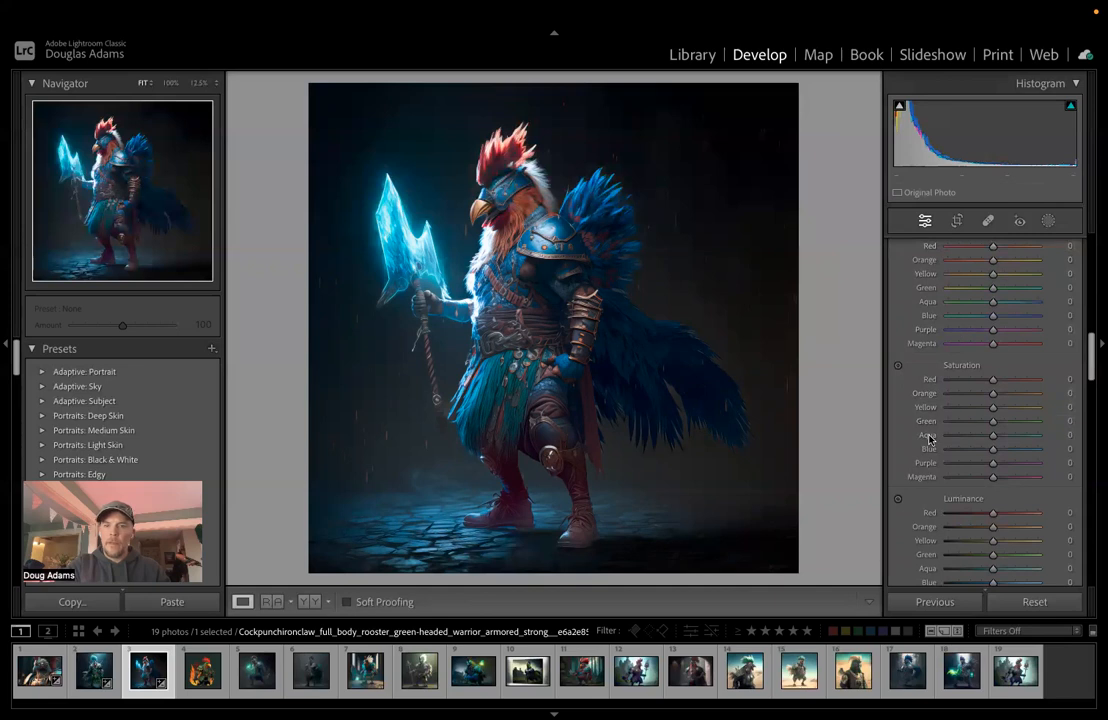
{"action": "scroll", "coordinate": [930, 440], "scroll_direction": "up", "scroll_amount": 3}
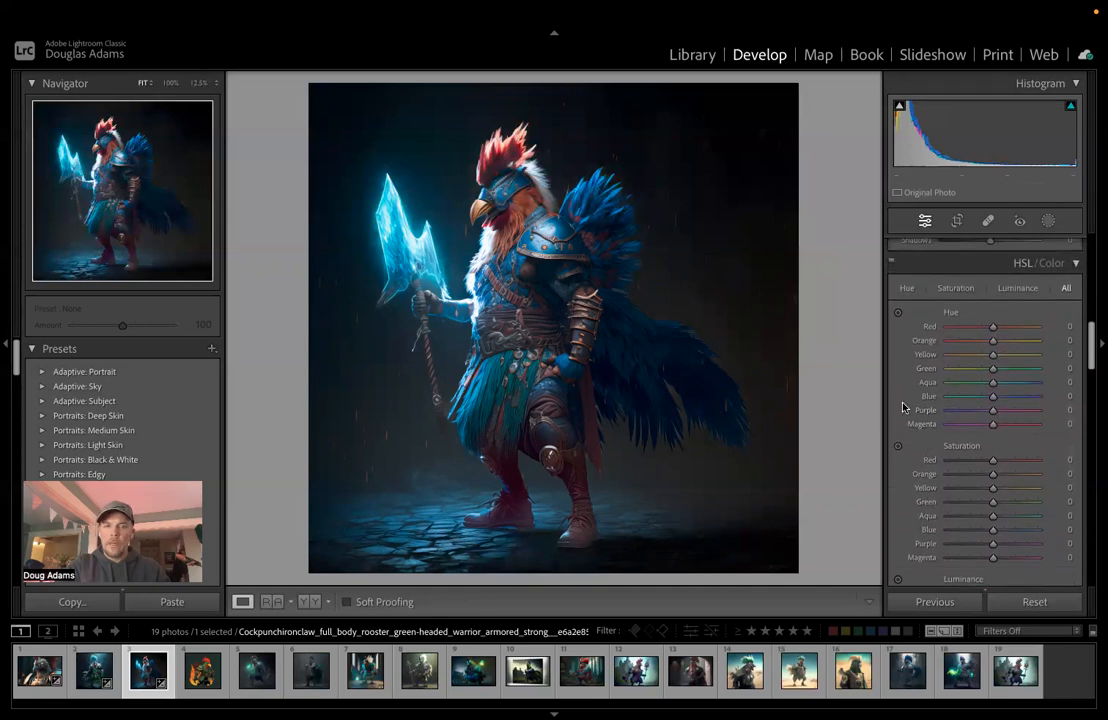
{"action": "scroll", "coordinate": [903, 405], "scroll_direction": "down", "scroll_amount": 9}
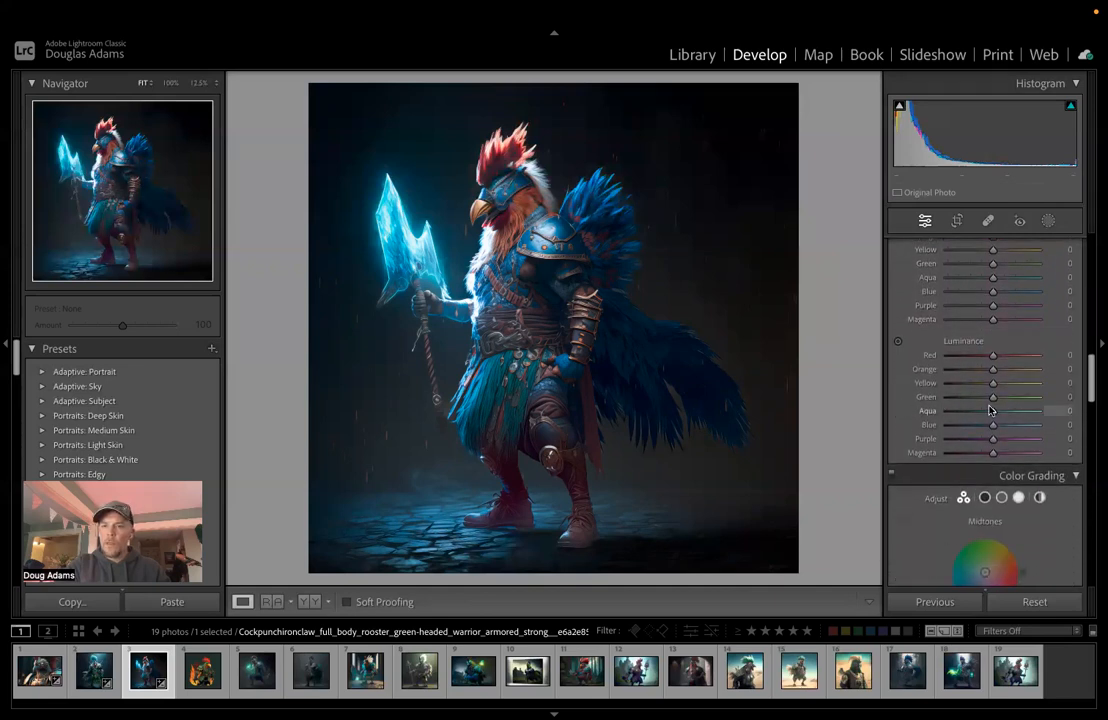
{"action": "mouse_move", "coordinate": [993, 428]}
{"action": "left_mouse_down"}
{"action": "mouse_move", "coordinate": [970, 428]}
{"action": "mouse_move", "coordinate": [1003, 429]}
{"action": "left_mouse_up"}
{"action": "scroll", "coordinate": [1000, 415], "scroll_direction": "up", "scroll_amount": 3}
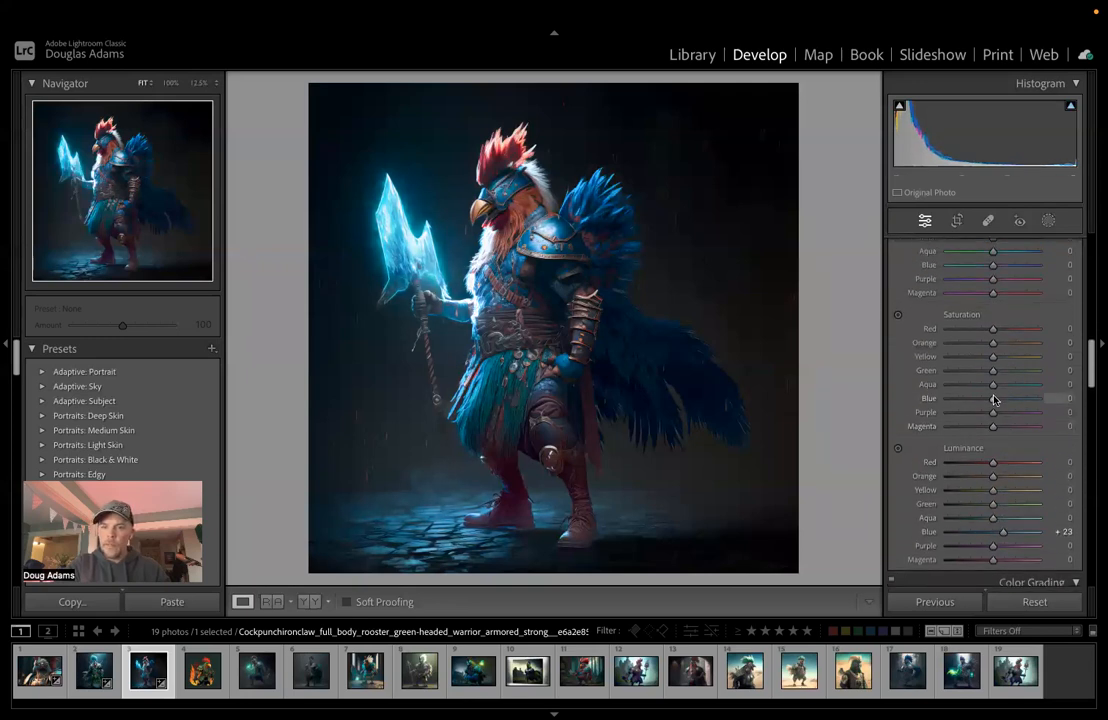
{"action": "scroll", "coordinate": [993, 400], "scroll_direction": "up", "scroll_amount": 3}
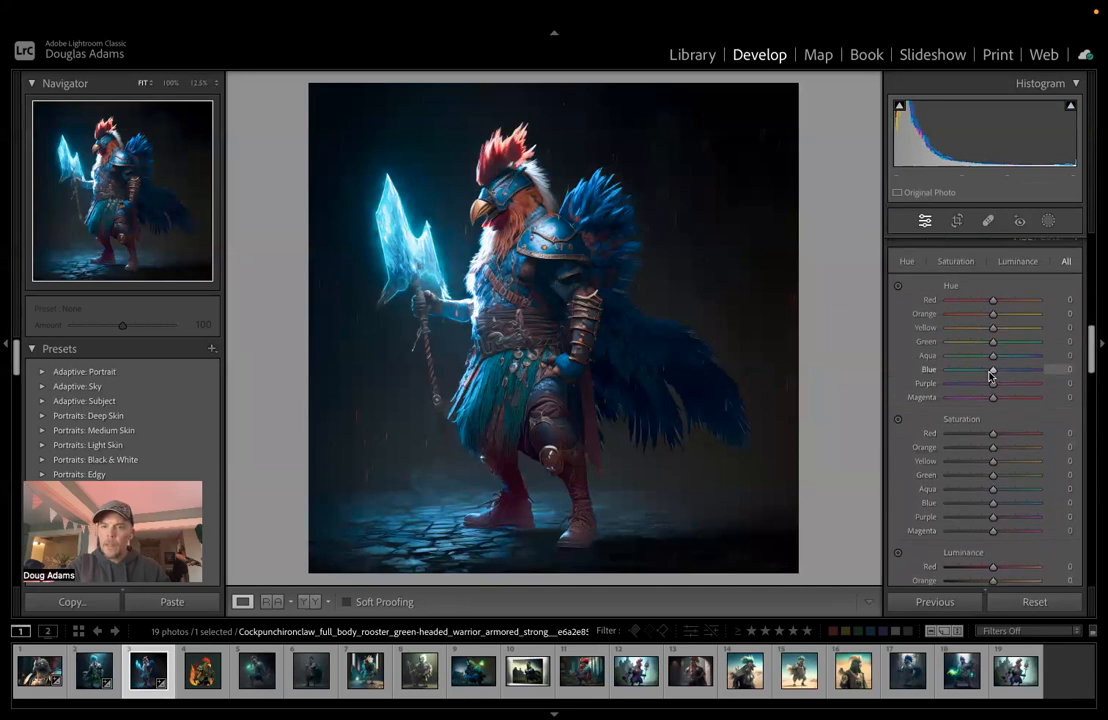
{"action": "scroll", "coordinate": [990, 375], "scroll_direction": "down", "scroll_amount": 3}
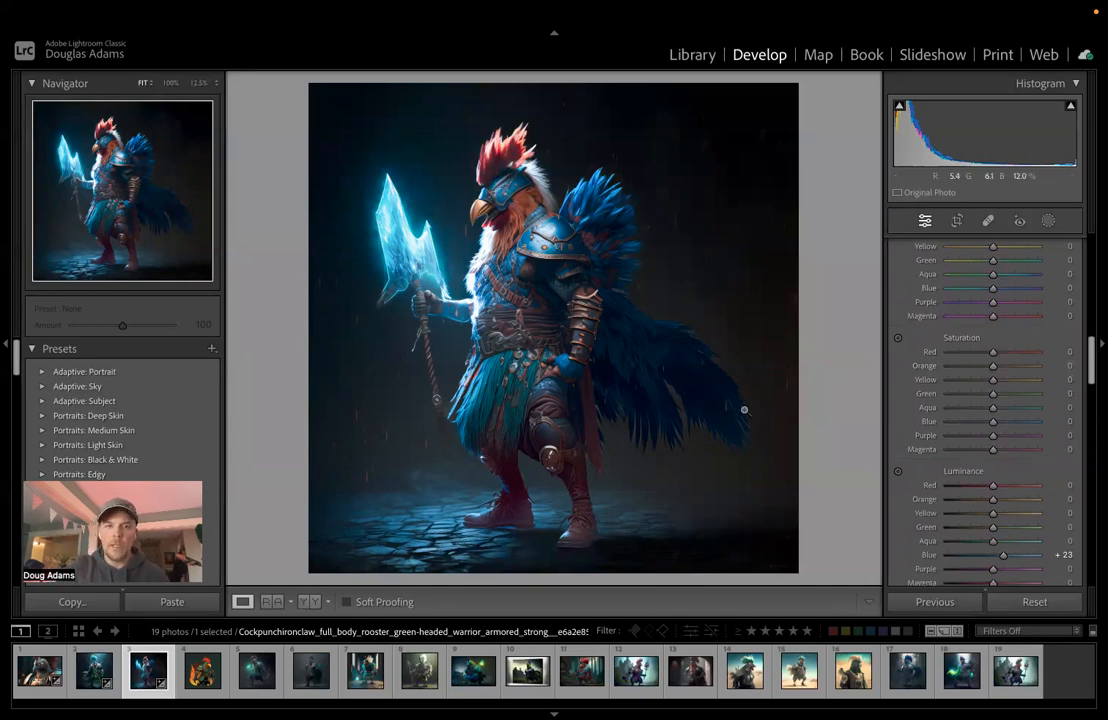
Step: Compare the edited axe-wielding rooster image with its unedited version several times
{"action": "key", "text": "backslash"}
{"action": "key", "text": "backslash"}
{"action": "key", "text": "backslash"}
{"action": "key", "text": "backslash"}
{"action": "key", "text": "backslash"}
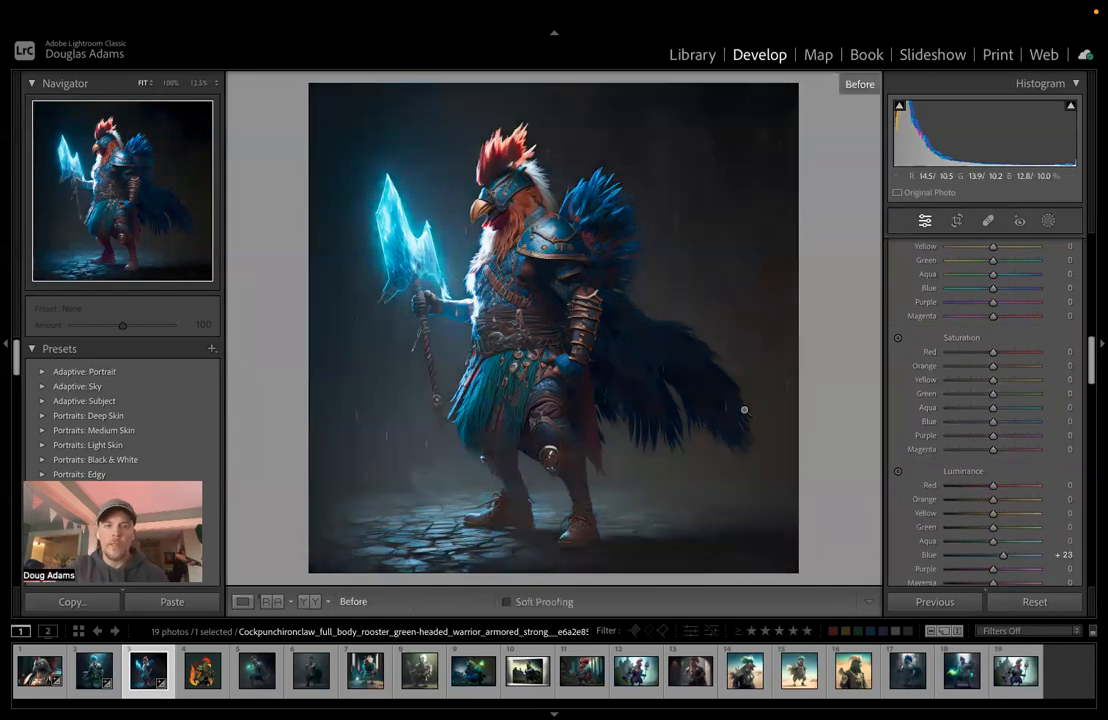
{"action": "key", "text": "backslash"}
{"action": "key", "text": "backslash"}
{"action": "key", "text": "backslash"}
{"action": "key", "text": "backslash"}
{"action": "key", "text": "backslash"}
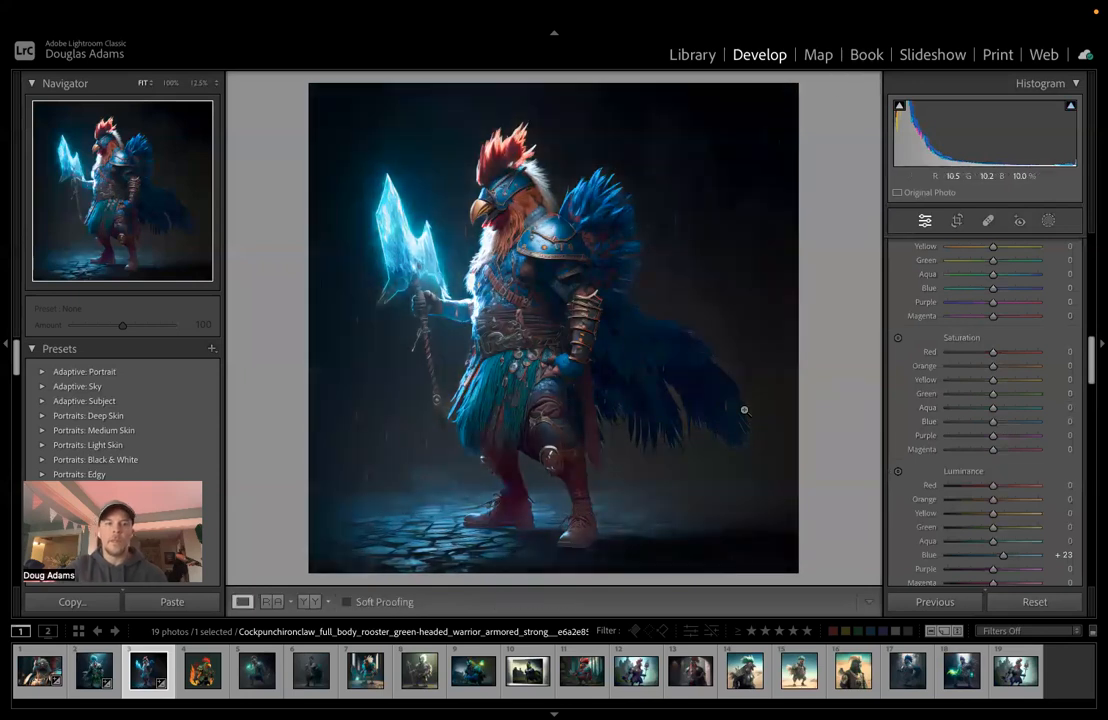
Step: Open the fifth image, the rooster with the glowing green hand, and create a subject mask on it
{"action": "left_click", "coordinate": [197, 683]}
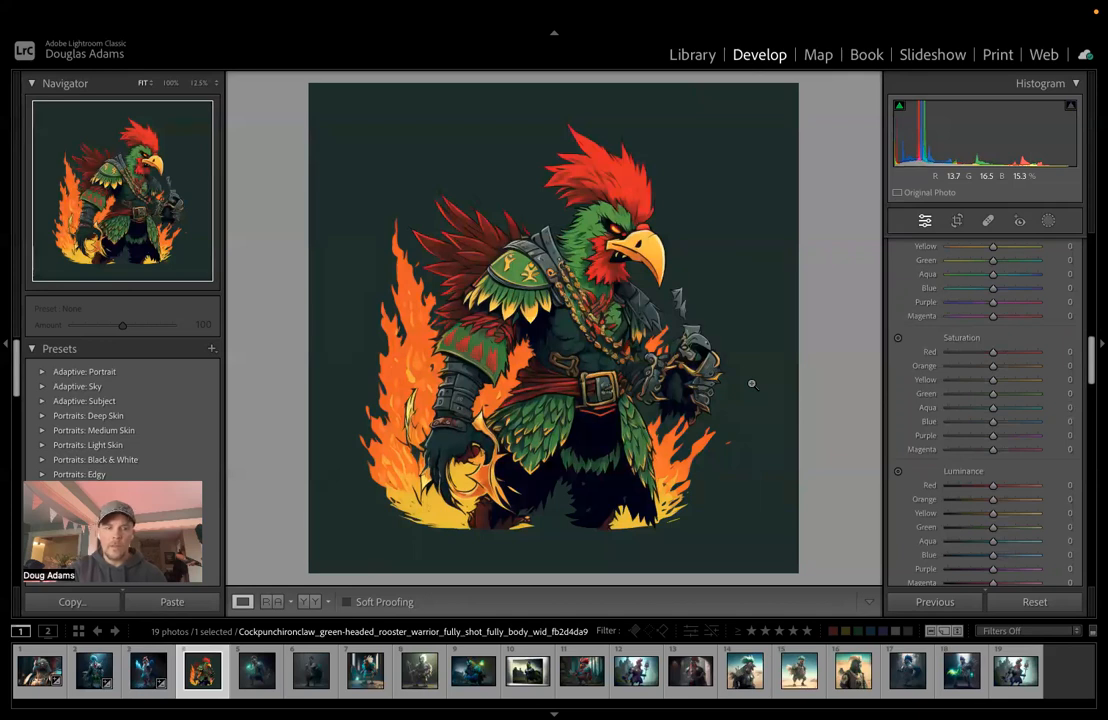
{"action": "left_click", "coordinate": [257, 670]}
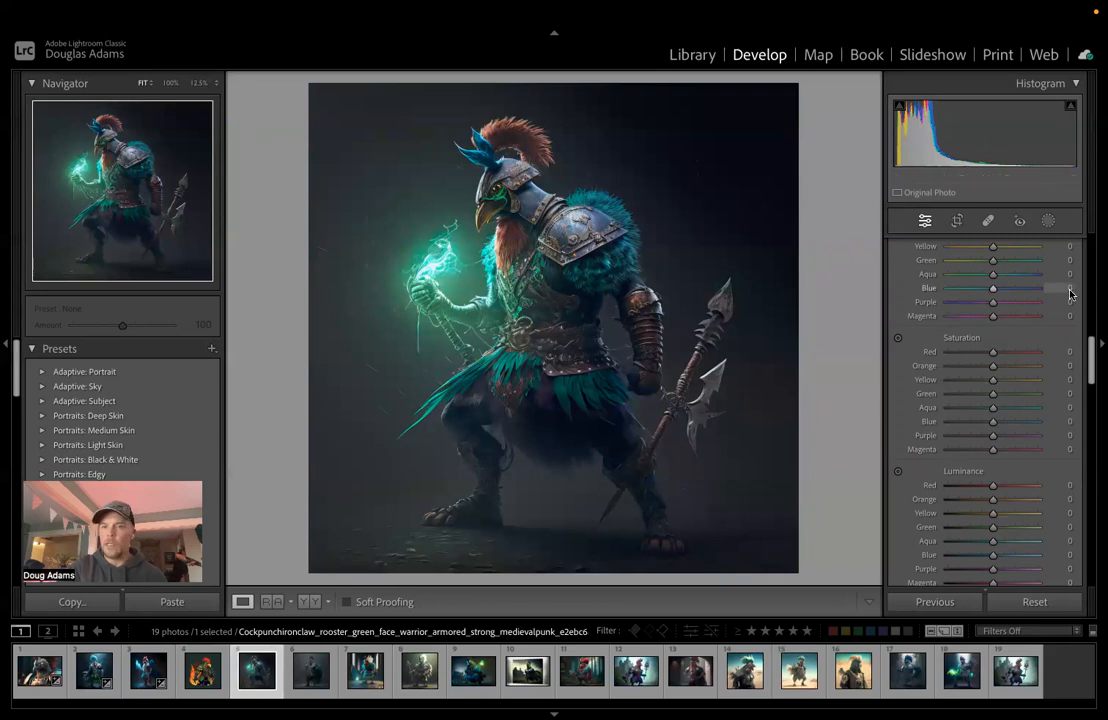
{"action": "scroll", "coordinate": [1009, 350], "scroll_direction": "up", "scroll_amount": 10}
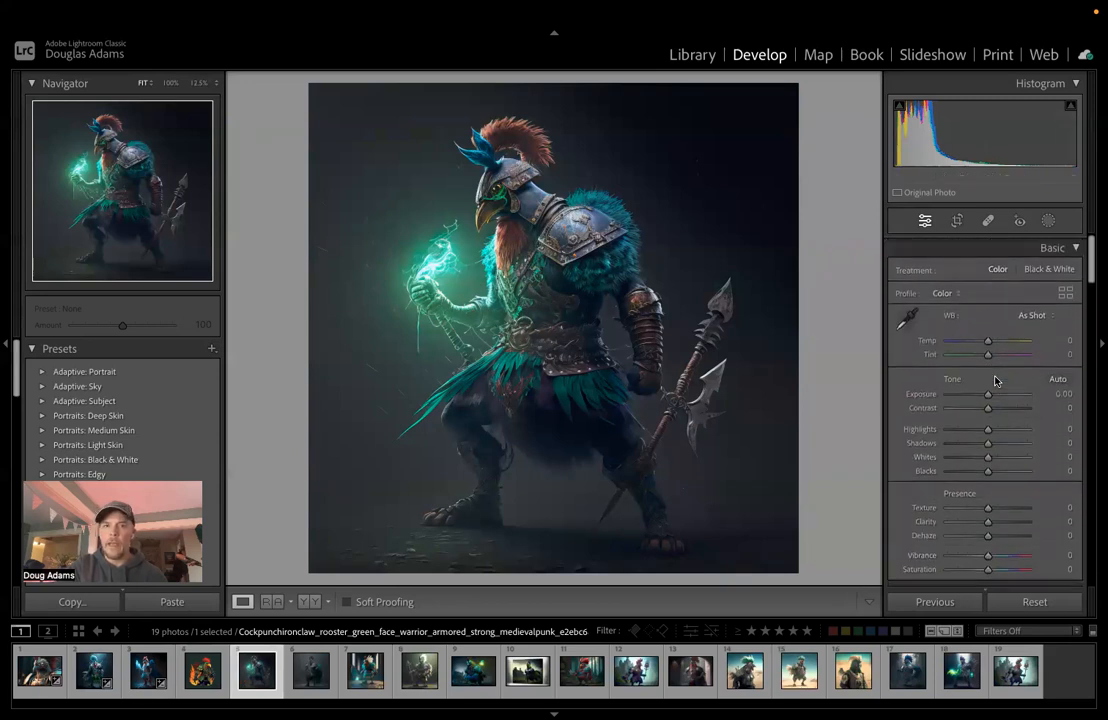
{"action": "left_click", "coordinate": [1048, 220]}
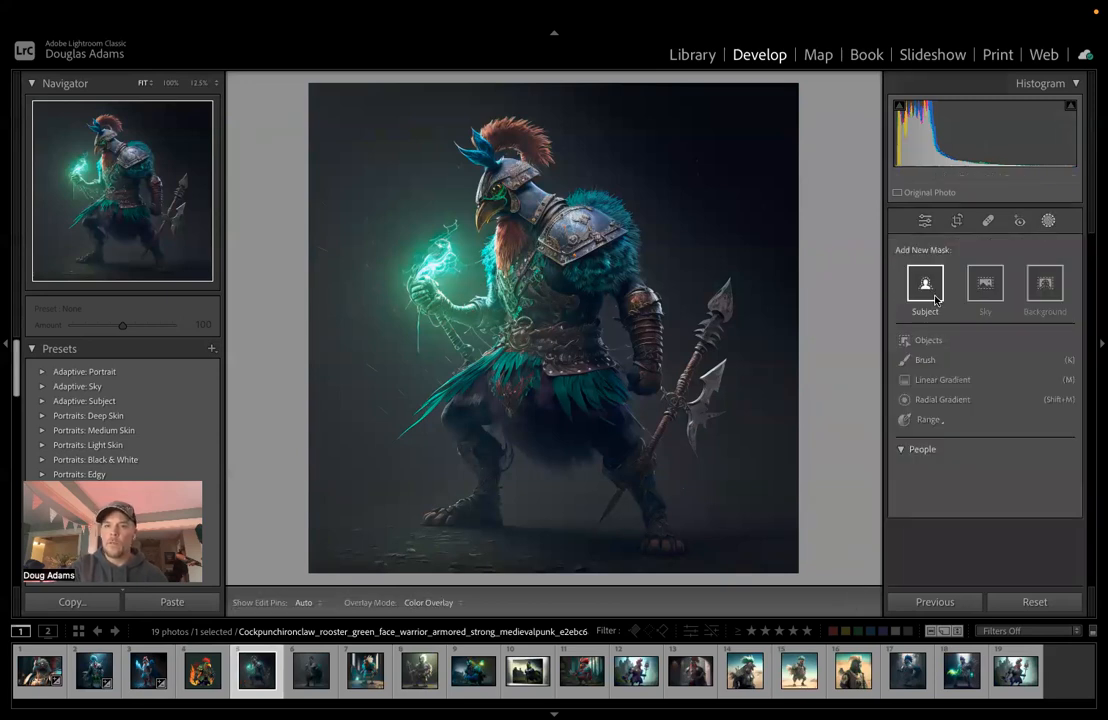
{"action": "left_click", "coordinate": [928, 290]}
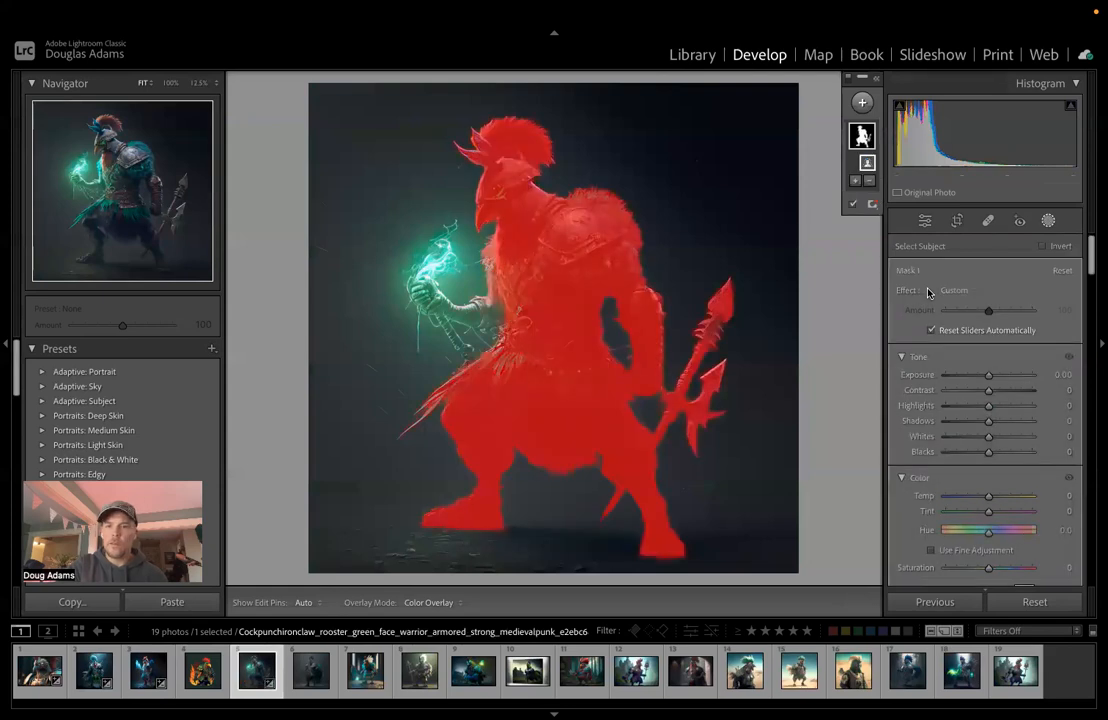
{"action": "left_click", "coordinate": [856, 180]}
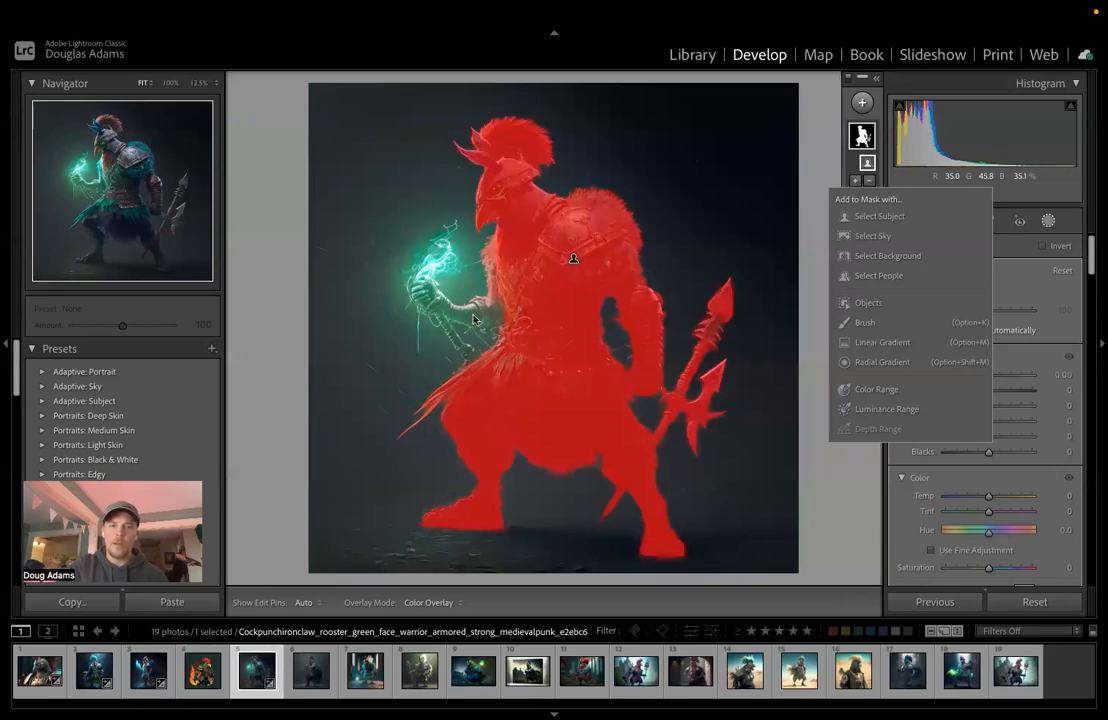
{"action": "left_click", "coordinate": [864, 140]}
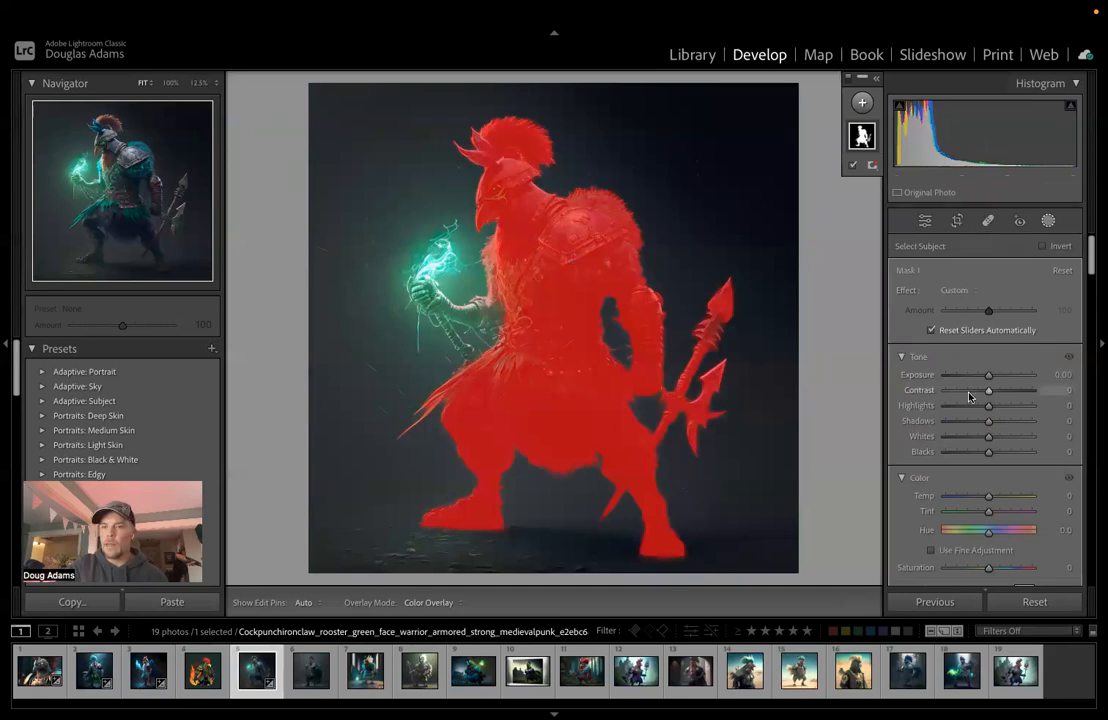
Step: Set the subject mask's Exposure to 0.72, Highlights to 15, Shadows to 16 and Blacks to -21
{"action": "mouse_move", "coordinate": [988, 379]}
{"action": "left_mouse_down"}
{"action": "mouse_move", "coordinate": [998, 381]}
{"action": "mouse_move", "coordinate": [996, 424]}
{"action": "mouse_move", "coordinate": [981, 452]}
{"action": "left_mouse_up"}
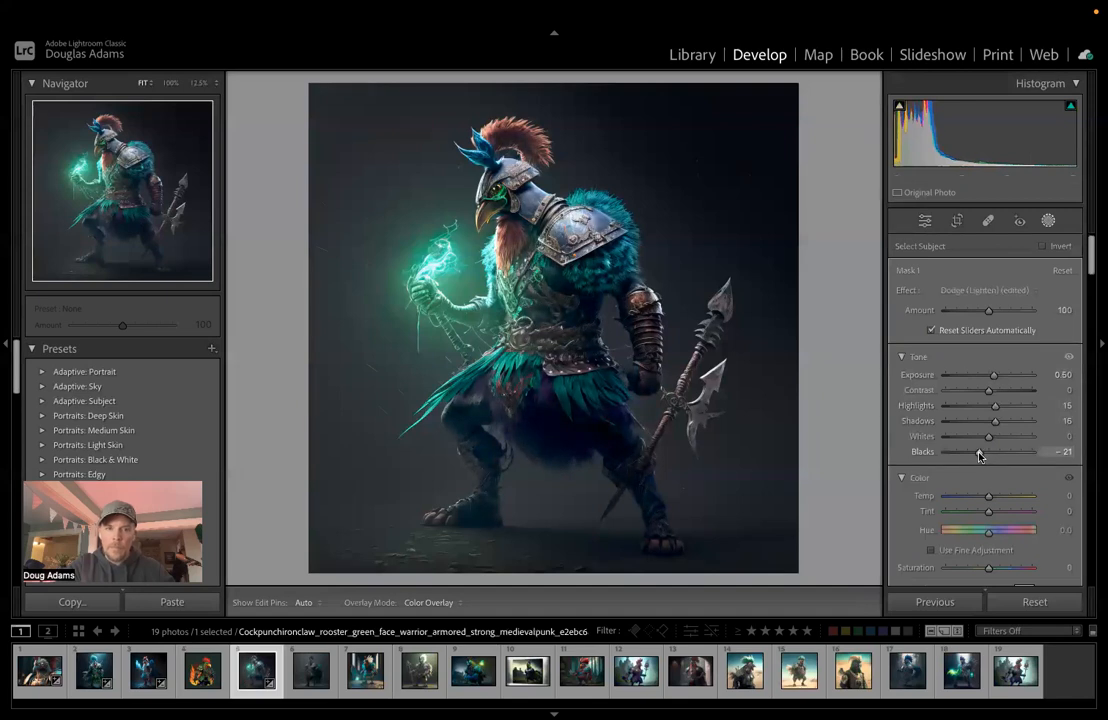
{"action": "left_click_drag", "start_coordinate": [979, 455], "coordinate": [979, 455]}
{"action": "left_click_drag", "start_coordinate": [994, 376], "coordinate": [997, 378]}
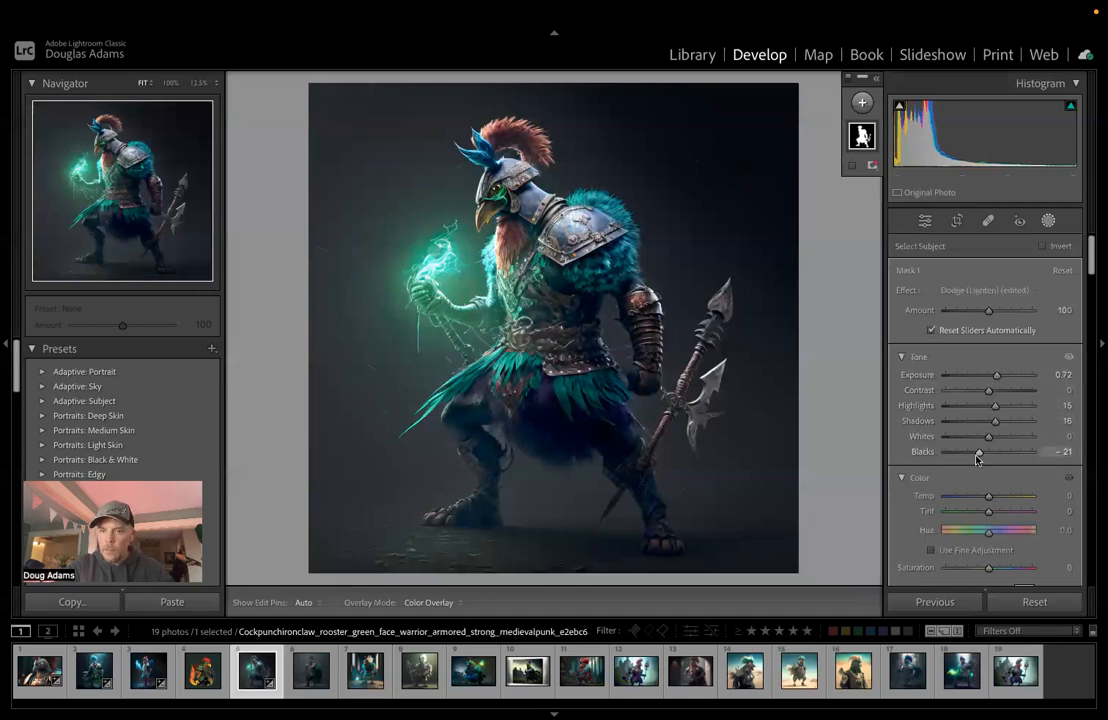
Step: Set the subject mask's Temp to 10, Tint to 12, Texture to 47 and Clarity to -25
{"action": "scroll", "coordinate": [978, 455], "scroll_direction": "down", "scroll_amount": 2}
{"action": "mouse_move", "coordinate": [989, 421]}
{"action": "left_mouse_down"}
{"action": "mouse_move", "coordinate": [982, 427]}
{"action": "mouse_move", "coordinate": [992, 427]}
{"action": "left_mouse_up"}
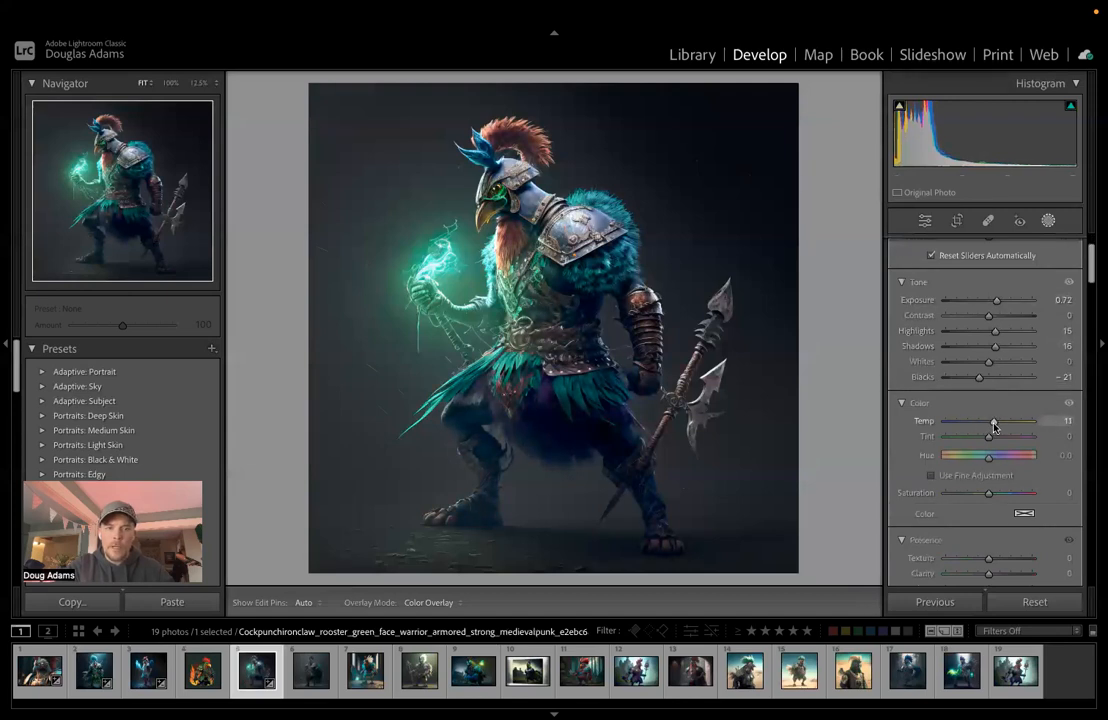
{"action": "left_click_drag", "start_coordinate": [993, 425], "coordinate": [993, 442]}
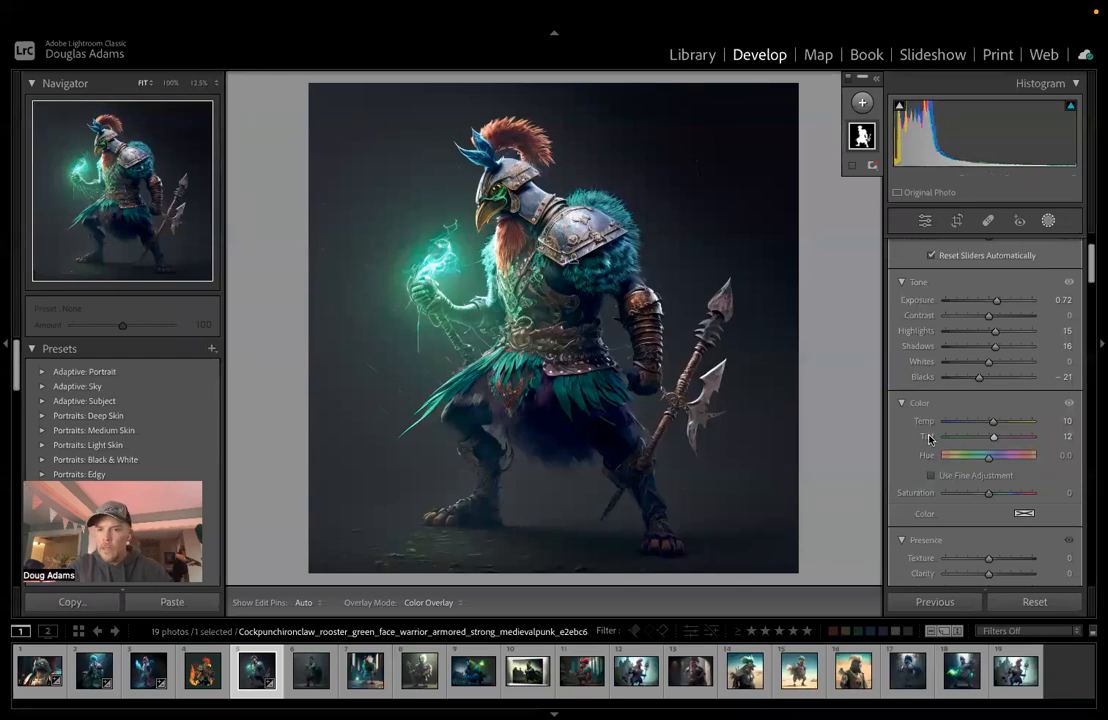
{"action": "scroll", "coordinate": [988, 381], "scroll_direction": "down", "scroll_amount": 4}
{"action": "mouse_move", "coordinate": [988, 381]}
{"action": "left_mouse_down"}
{"action": "mouse_move", "coordinate": [1006, 382]}
{"action": "mouse_move", "coordinate": [985, 397]}
{"action": "left_mouse_up"}
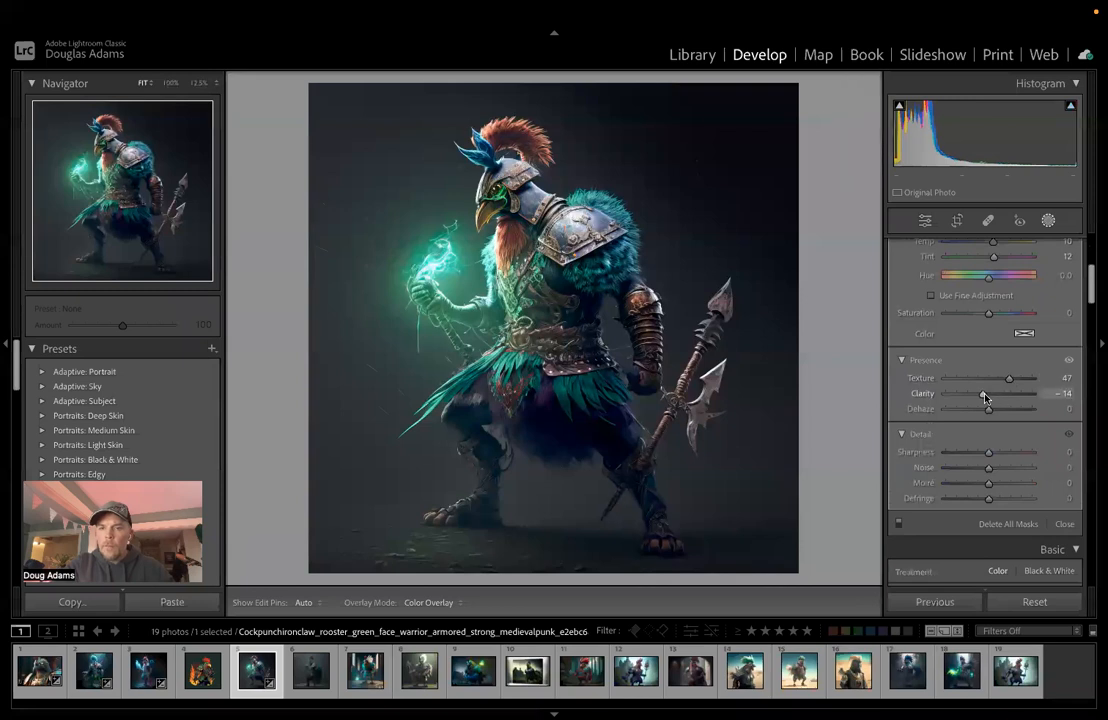
{"action": "scroll", "coordinate": [980, 398], "scroll_direction": "down", "scroll_amount": 5}
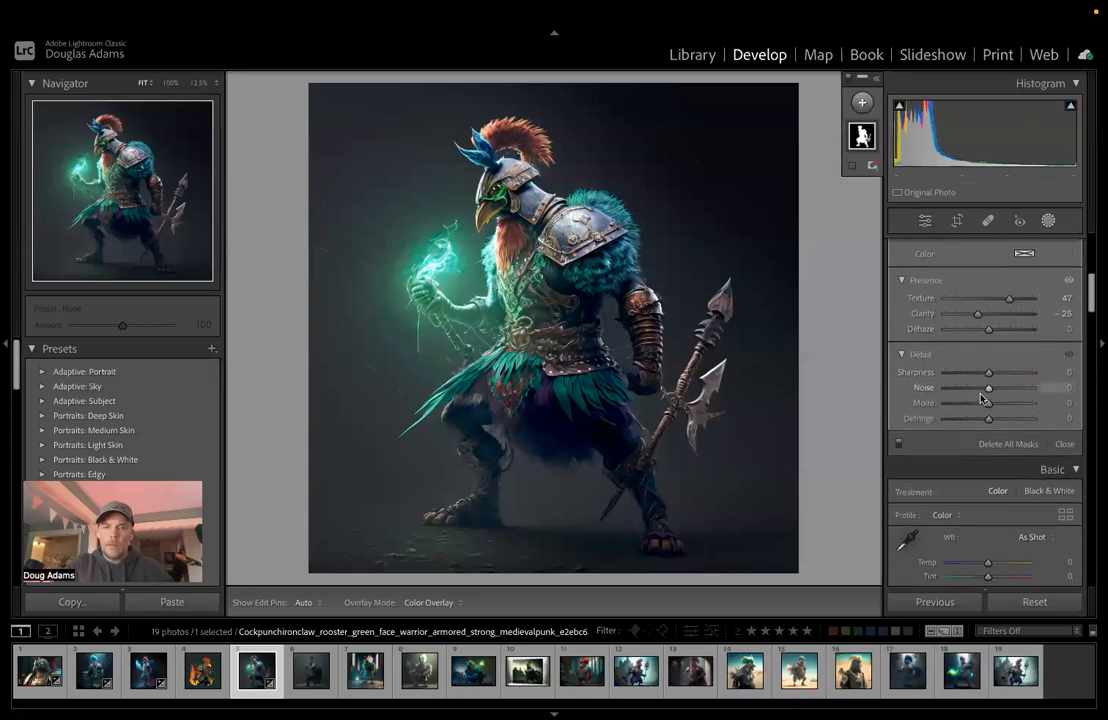
Step: Duplicate and invert the rooster's subject mask to get a separate background mask
{"action": "scroll", "coordinate": [980, 398], "scroll_direction": "up", "scroll_amount": 4}
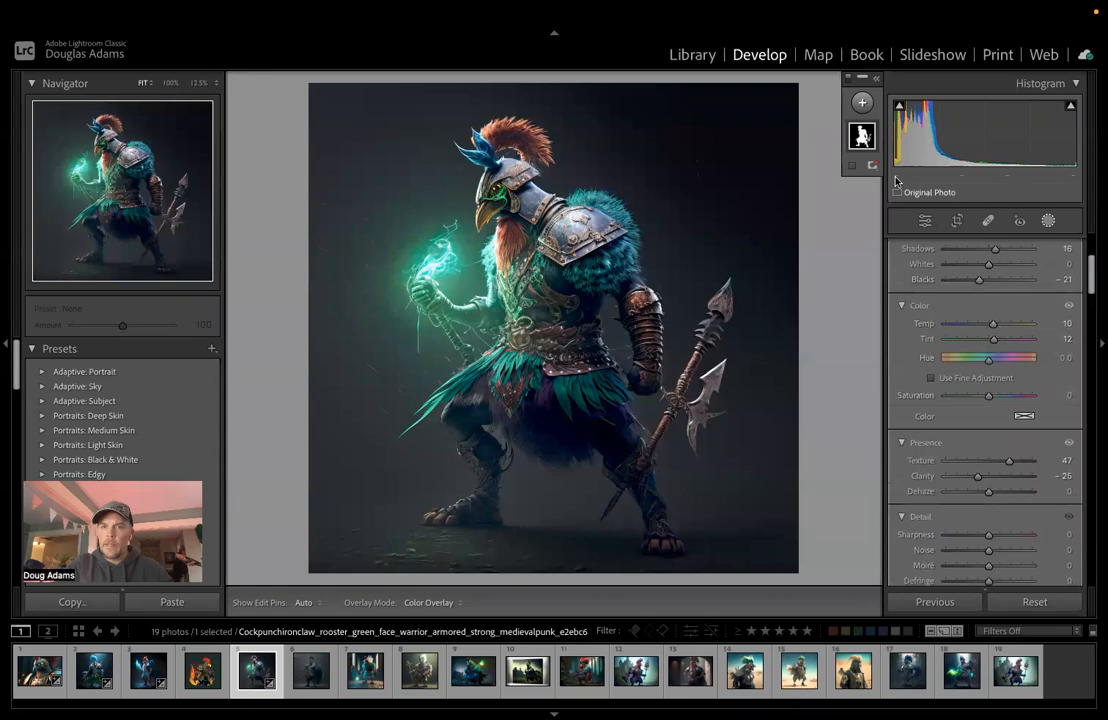
{"action": "right_click", "coordinate": [862, 137]}
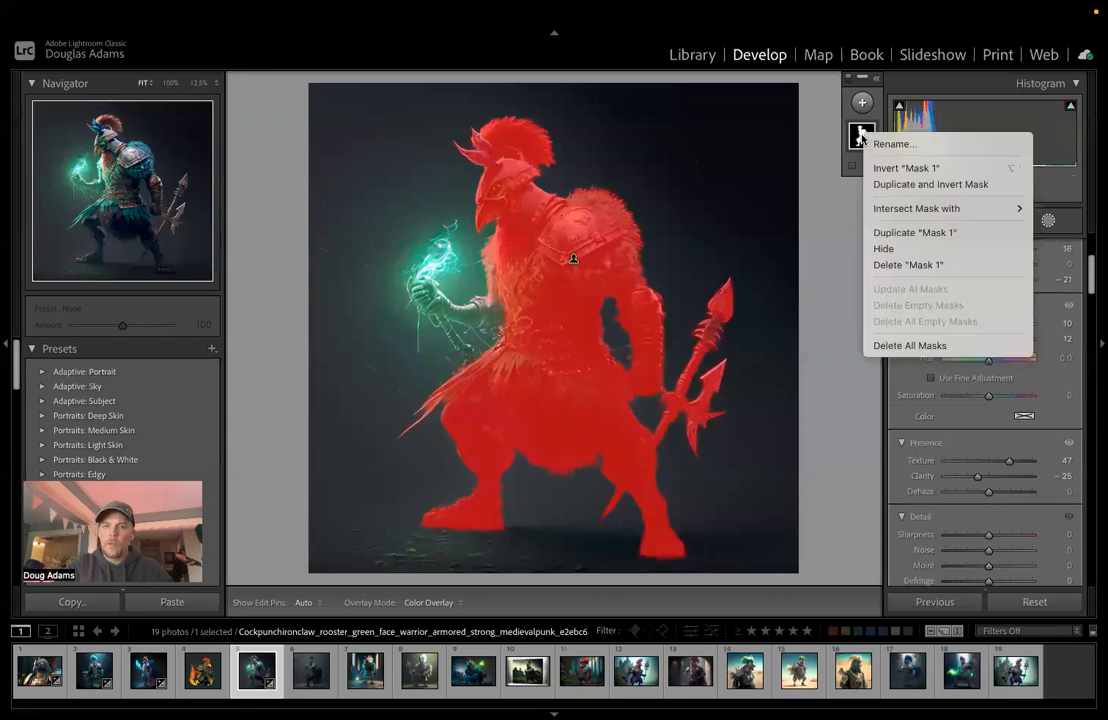
{"action": "left_click", "coordinate": [904, 180]}
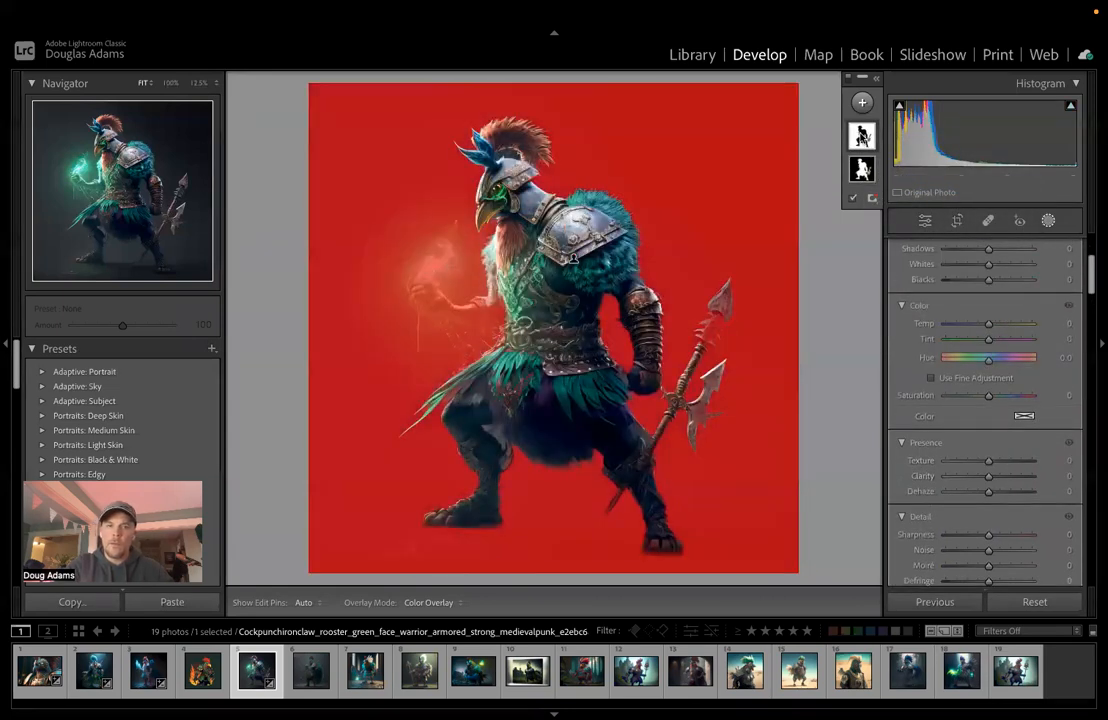
{"action": "right_click", "coordinate": [862, 137]}
{"action": "left_click", "coordinate": [893, 142]}
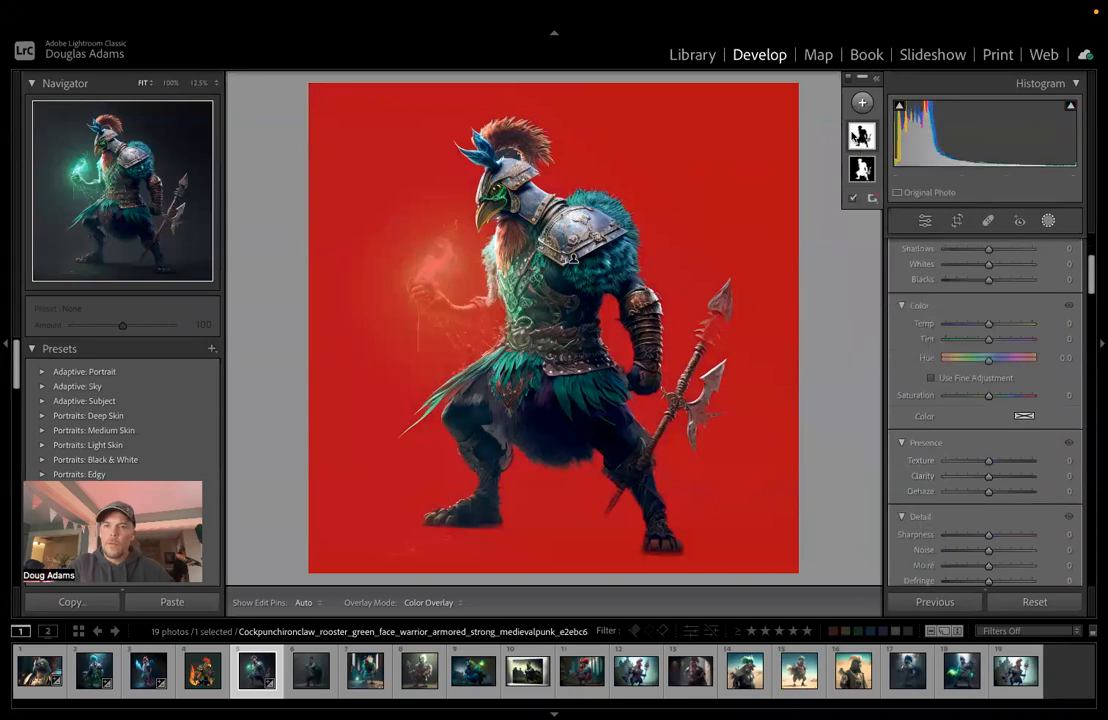
{"action": "left_click", "coordinate": [626, 249]}
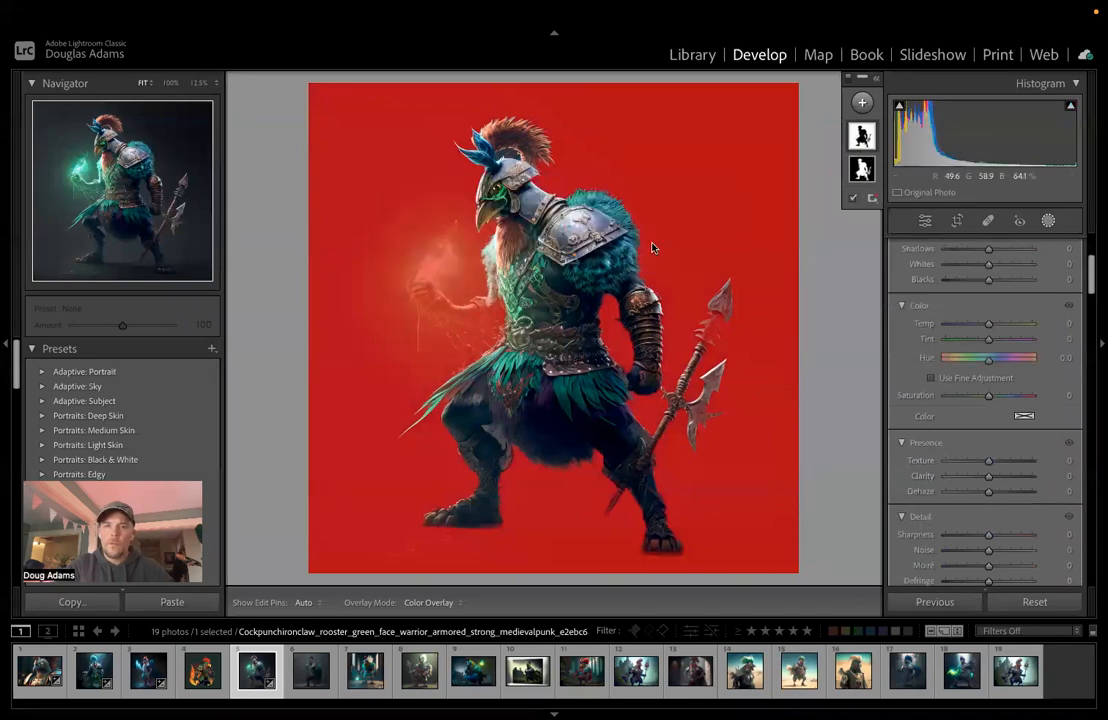
Step: Add an object selection of the glowing hand and forearm to the inverted background mask
{"action": "left_click", "coordinate": [860, 138]}
{"action": "left_click", "coordinate": [855, 180]}
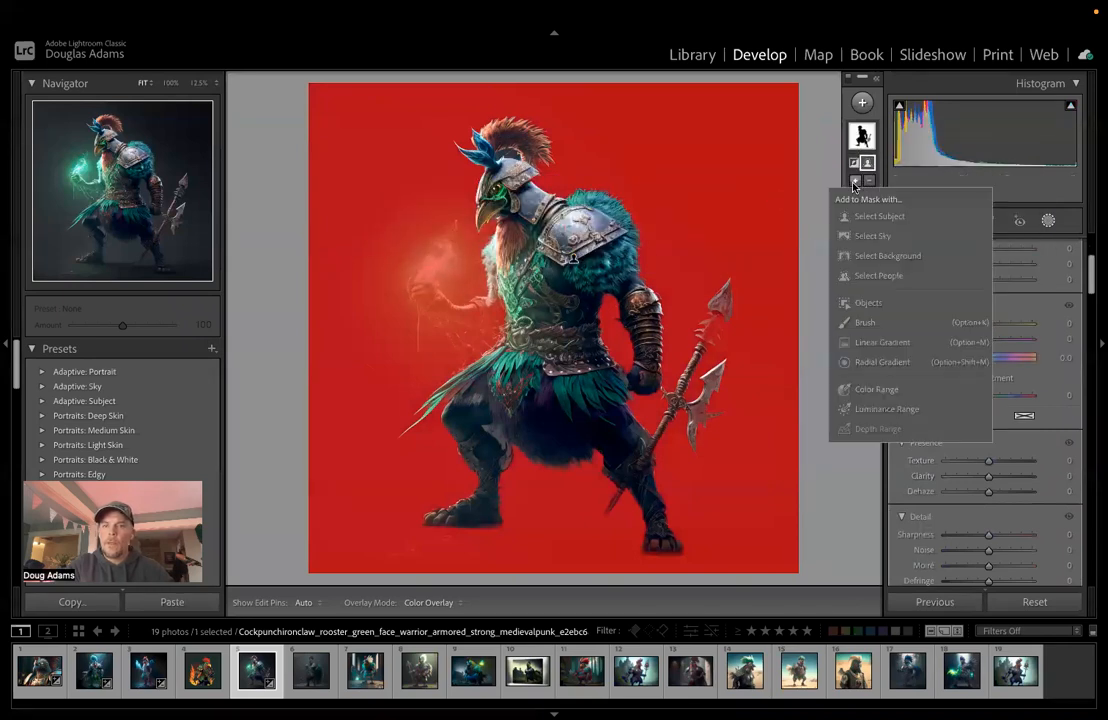
{"action": "left_click", "coordinate": [857, 304]}
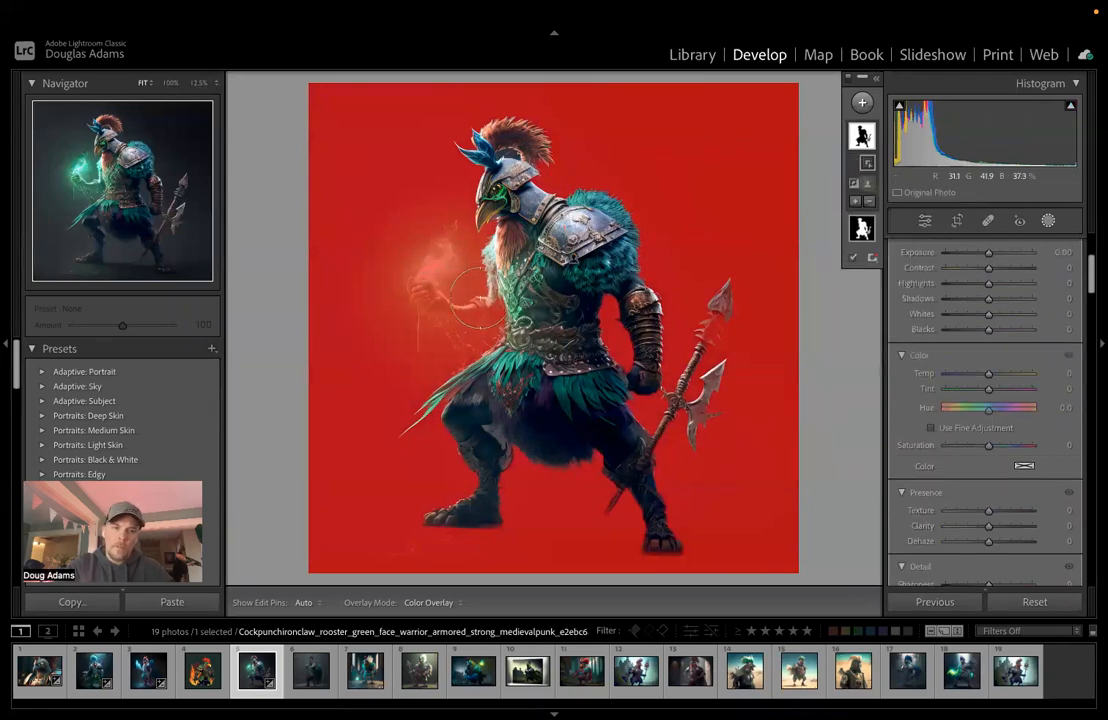
{"action": "mouse_move", "coordinate": [431, 293]}
{"action": "left_mouse_down"}
{"action": "mouse_move", "coordinate": [458, 316]}
{"action": "mouse_move", "coordinate": [495, 311]}
{"action": "mouse_move", "coordinate": [442, 318]}
{"action": "mouse_move", "coordinate": [438, 255]}
{"action": "left_mouse_up"}
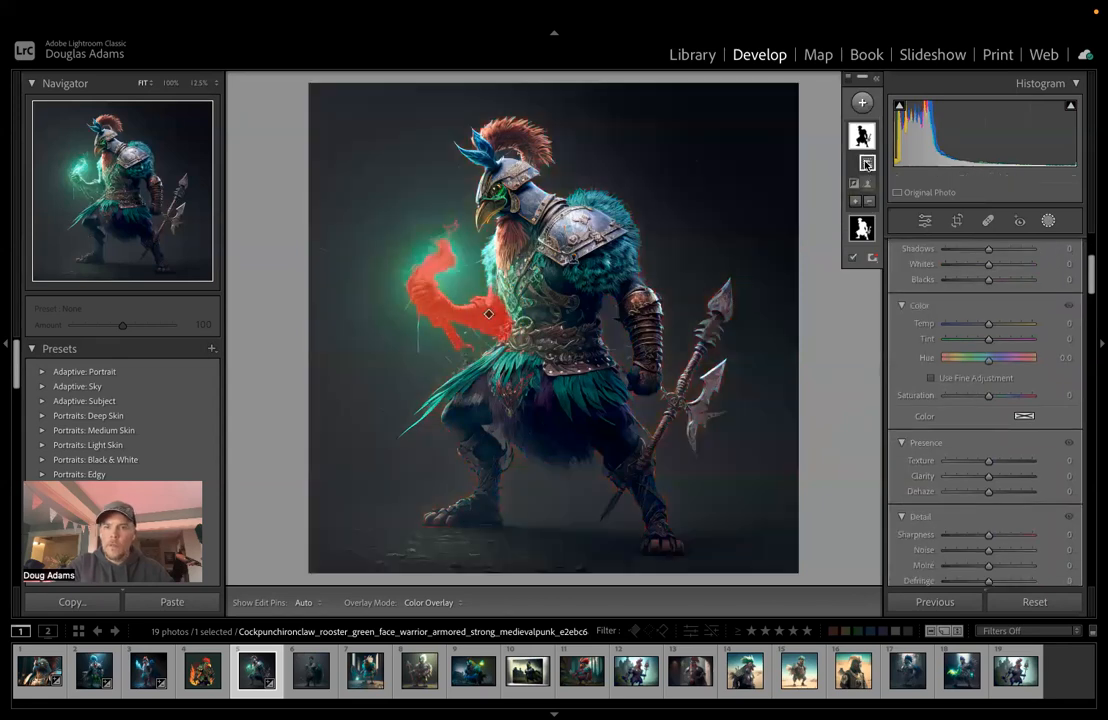
Step: Subtract an object selection of the glowing hand and forearm from the background mask and set the mask's Exposure to 0.54
{"action": "left_click", "coordinate": [869, 201]}
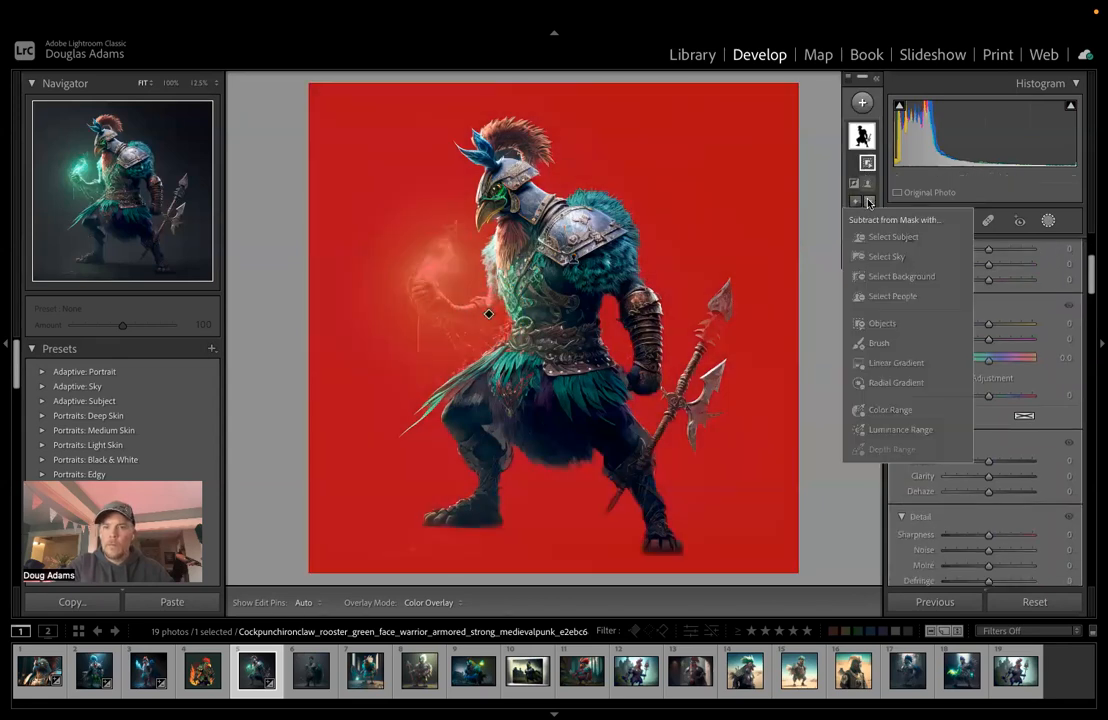
{"action": "left_click", "coordinate": [869, 322]}
{"action": "mouse_move", "coordinate": [467, 316]}
{"action": "left_mouse_down"}
{"action": "mouse_move", "coordinate": [430, 286]}
{"action": "mouse_move", "coordinate": [449, 255]}
{"action": "mouse_move", "coordinate": [428, 300]}
{"action": "left_mouse_up"}
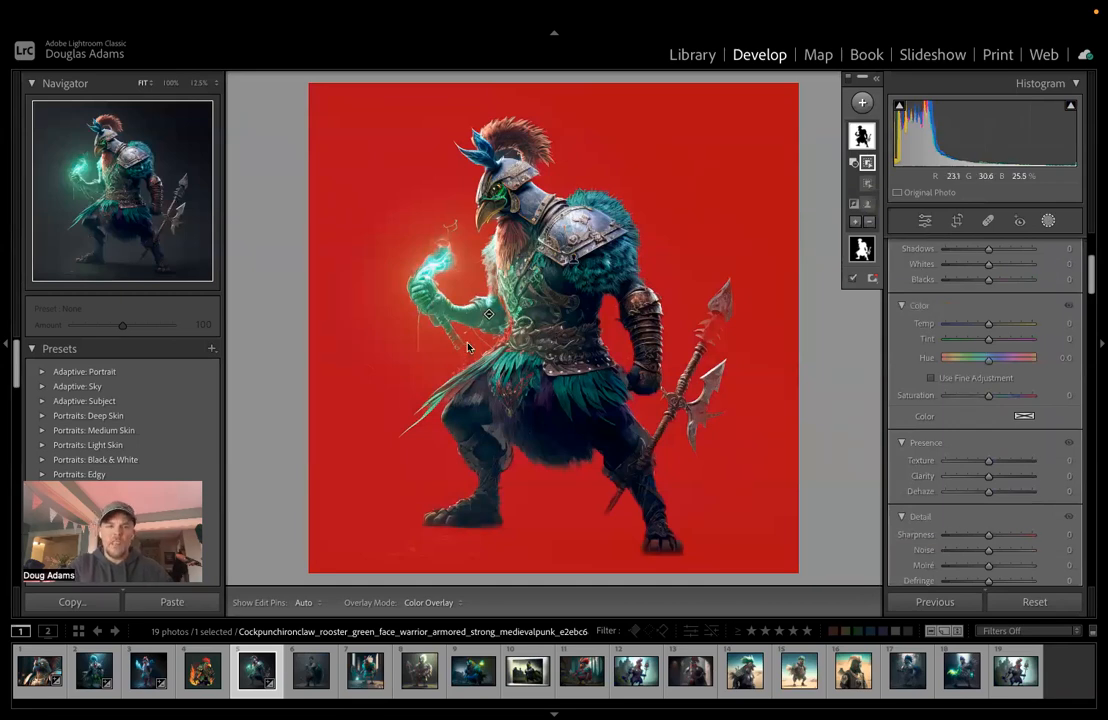
{"action": "scroll", "coordinate": [973, 372], "scroll_direction": "up", "scroll_amount": 5}
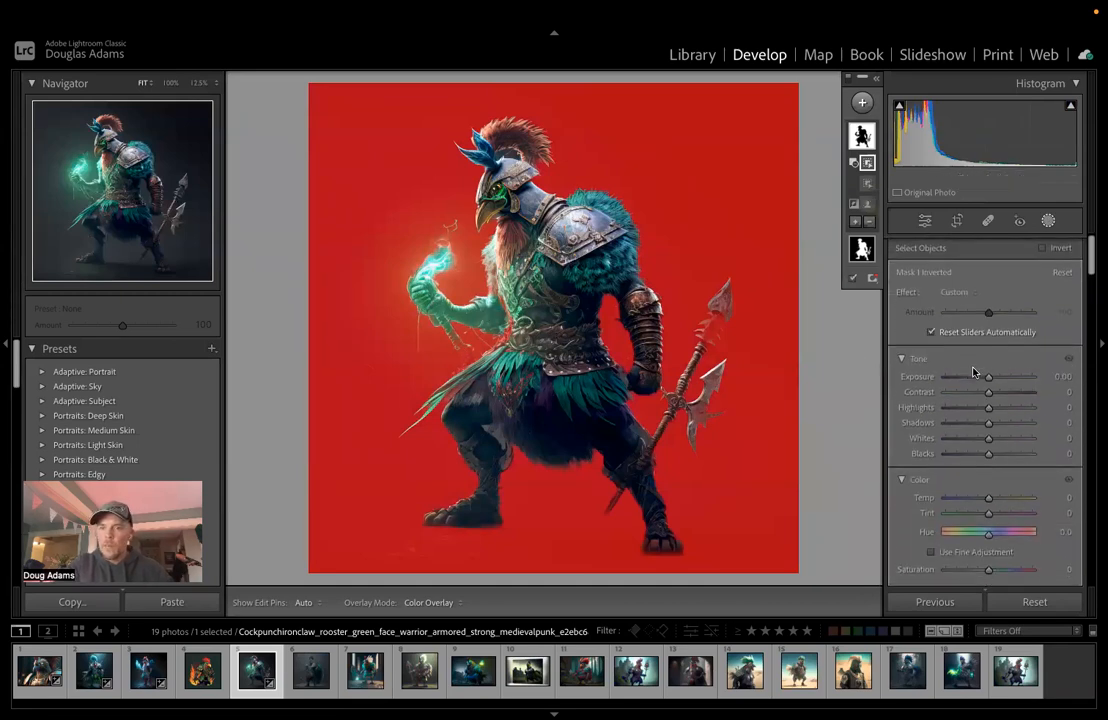
{"action": "left_click_drag", "start_coordinate": [988, 376], "coordinate": [995, 378]}
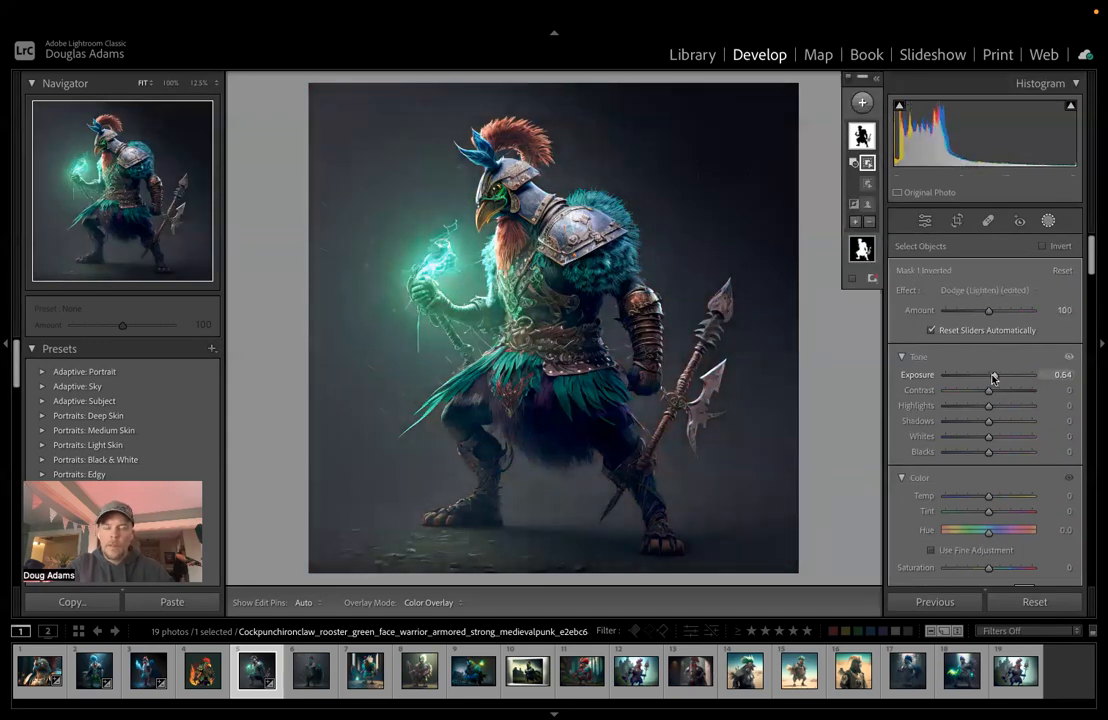
Step: Duplicate the inverted background mask and reset the copy's Exposure to 0
{"action": "right_click", "coordinate": [859, 130]}
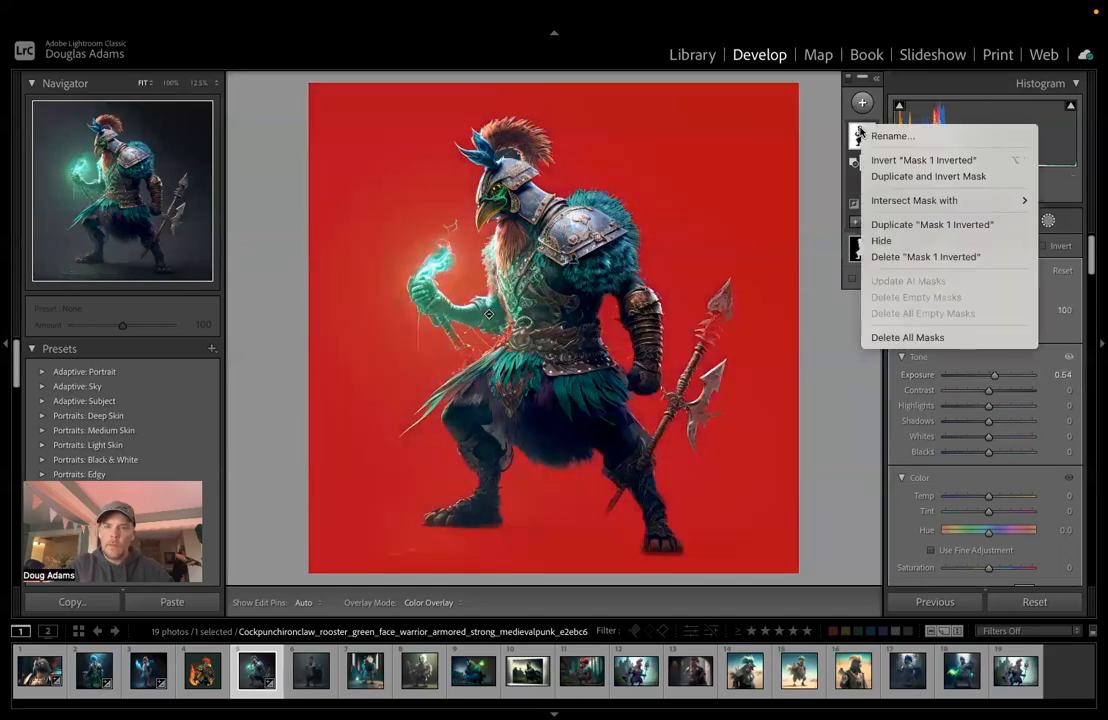
{"action": "left_click", "coordinate": [896, 226]}
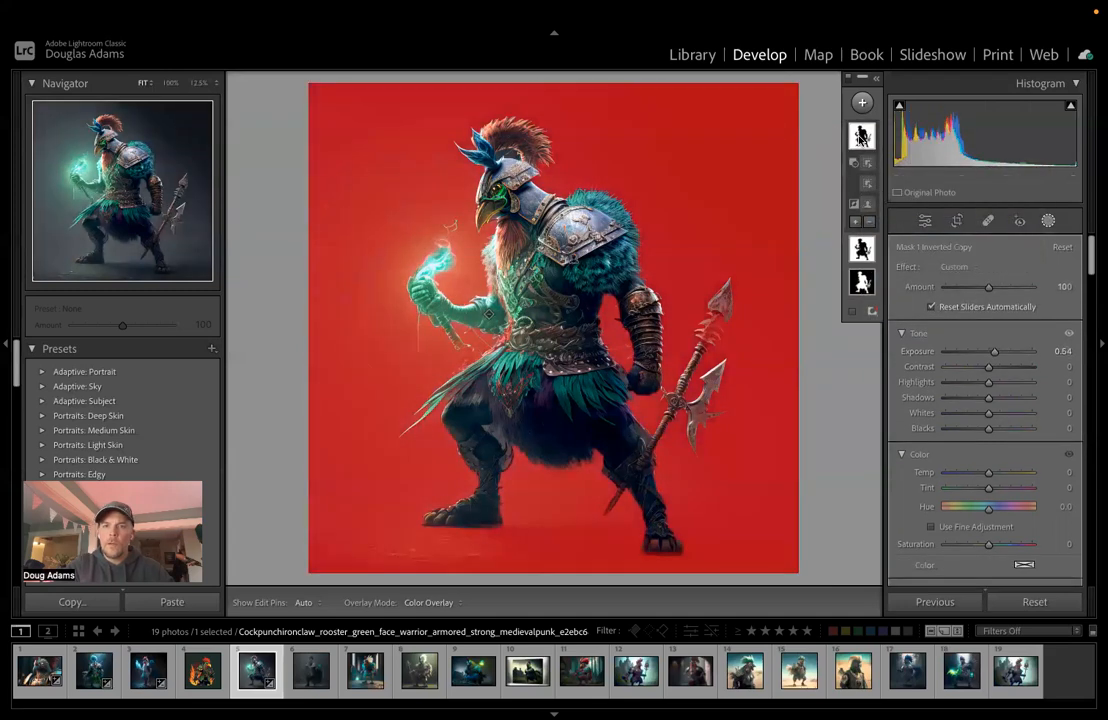
{"action": "double_click", "coordinate": [992, 353]}
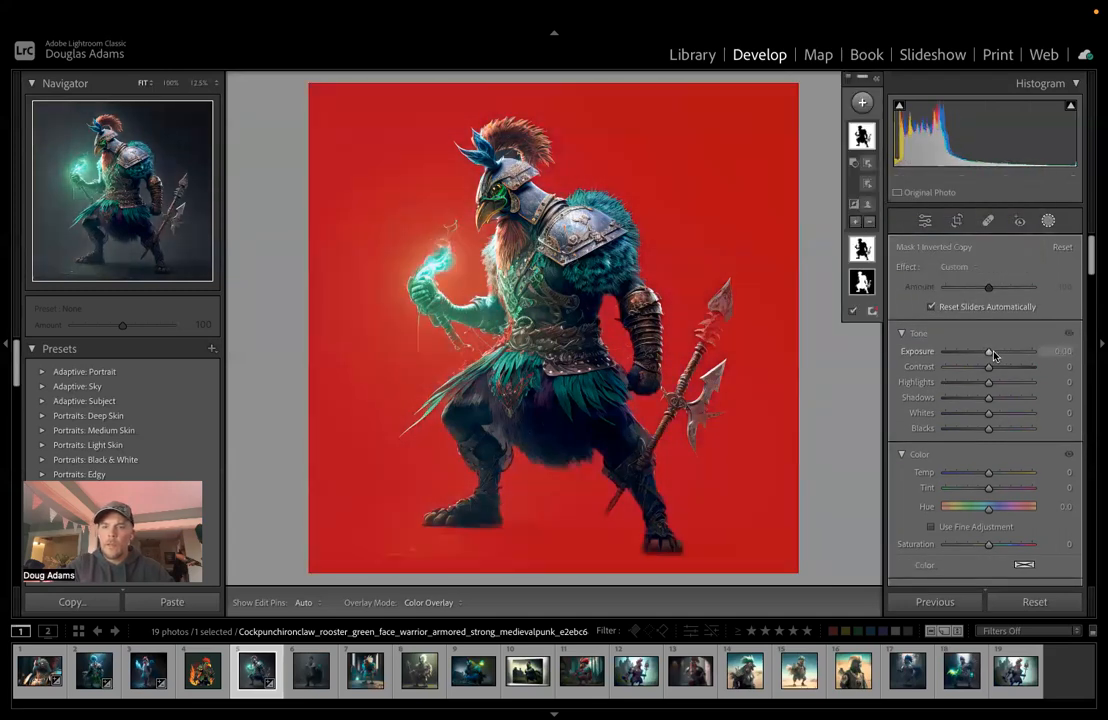
Step: Intersect the copied background mask with a diagonal linear gradient covering the image's lower left, and set Temp to 13 and Tint to -33
{"action": "right_click", "coordinate": [862, 135]}
{"action": "mouse_move", "coordinate": [950, 203]}
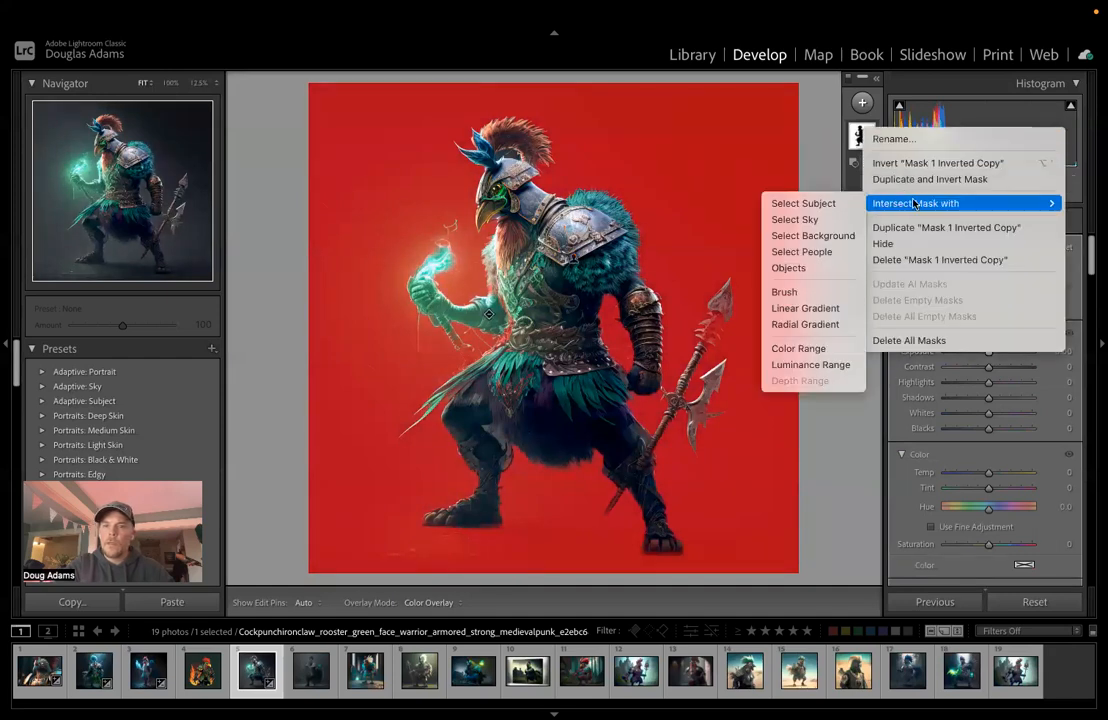
{"action": "left_click", "coordinate": [795, 308]}
{"action": "left_click_drag", "start_coordinate": [378, 445], "coordinate": [679, 190]}
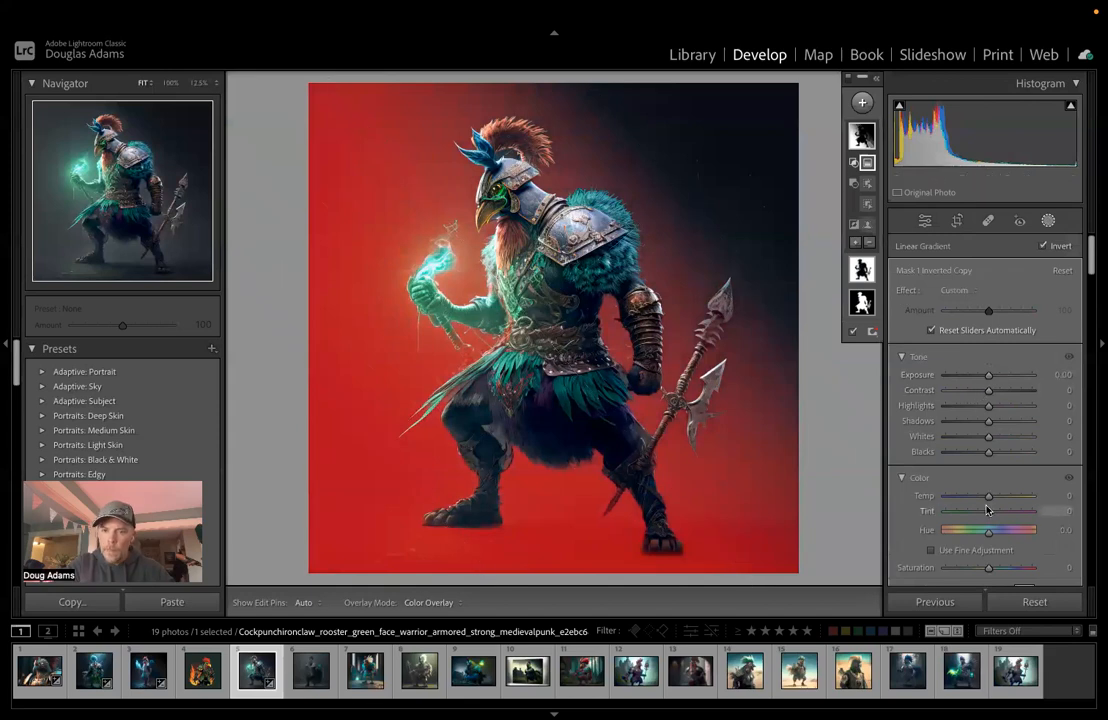
{"action": "mouse_move", "coordinate": [990, 498]}
{"action": "left_mouse_down"}
{"action": "mouse_move", "coordinate": [1005, 500]}
{"action": "mouse_move", "coordinate": [965, 497]}
{"action": "mouse_move", "coordinate": [998, 496]}
{"action": "mouse_move", "coordinate": [971, 497]}
{"action": "mouse_move", "coordinate": [997, 498]}
{"action": "mouse_move", "coordinate": [989, 514]}
{"action": "left_mouse_up"}
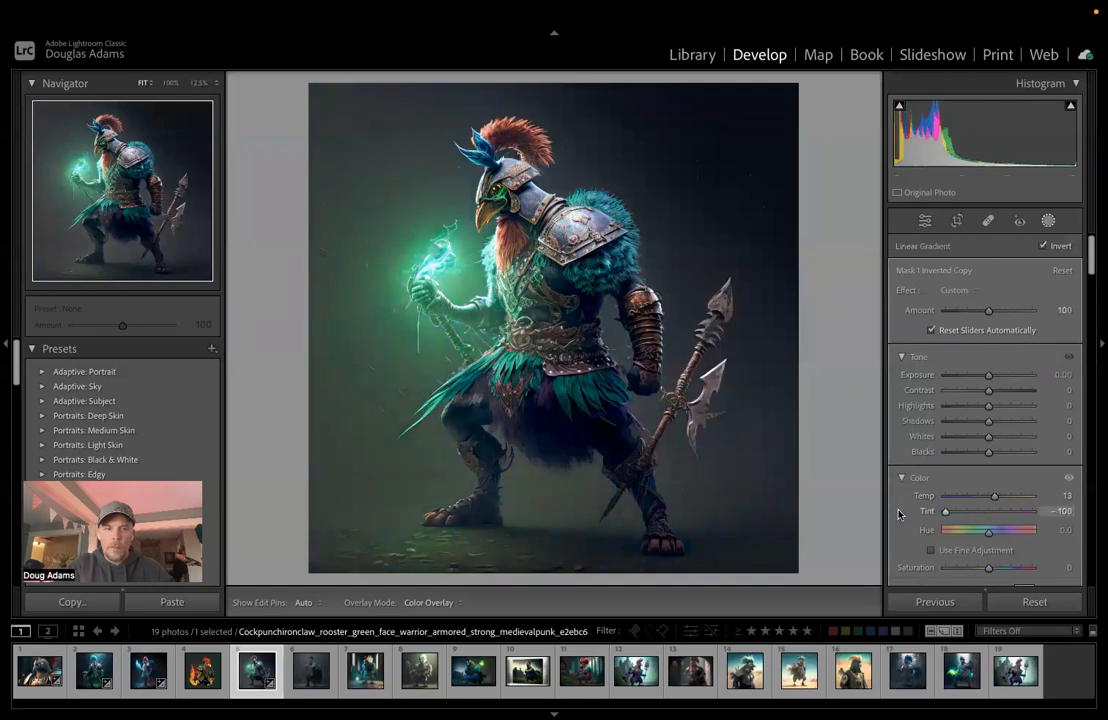
{"action": "left_click_drag", "start_coordinate": [945, 512], "coordinate": [973, 528]}
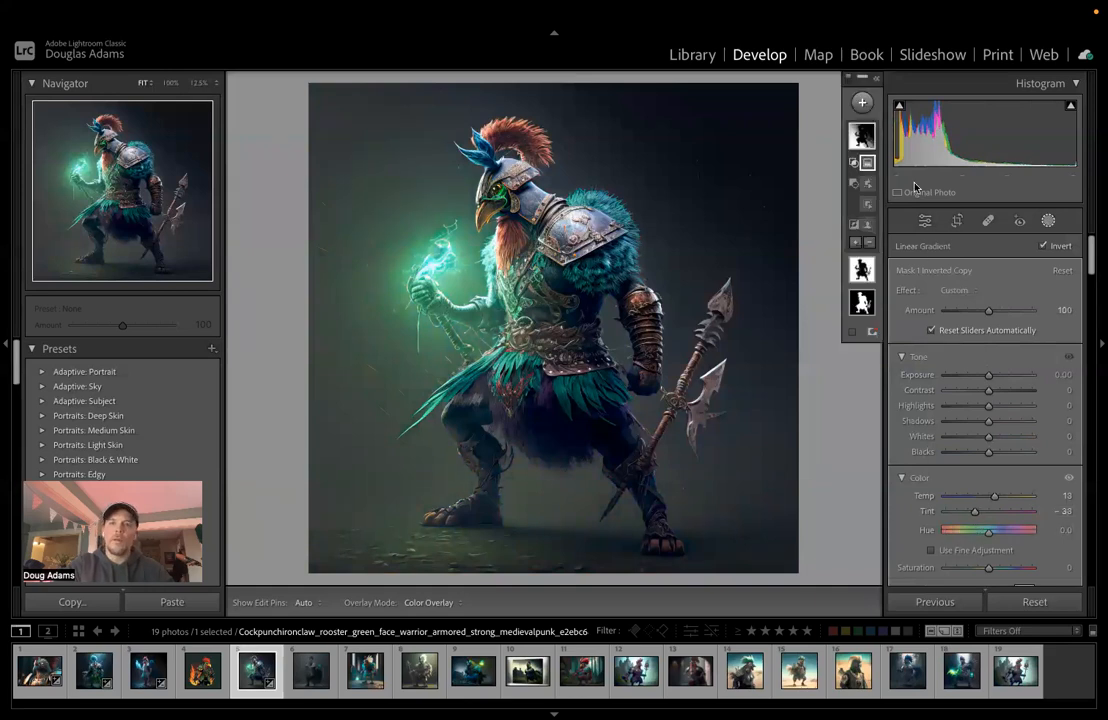
Step: Create a wide, flat radial gradient mask over the ground at the lower left of the image, around the rooster's feet
{"action": "left_click", "coordinate": [862, 272]}
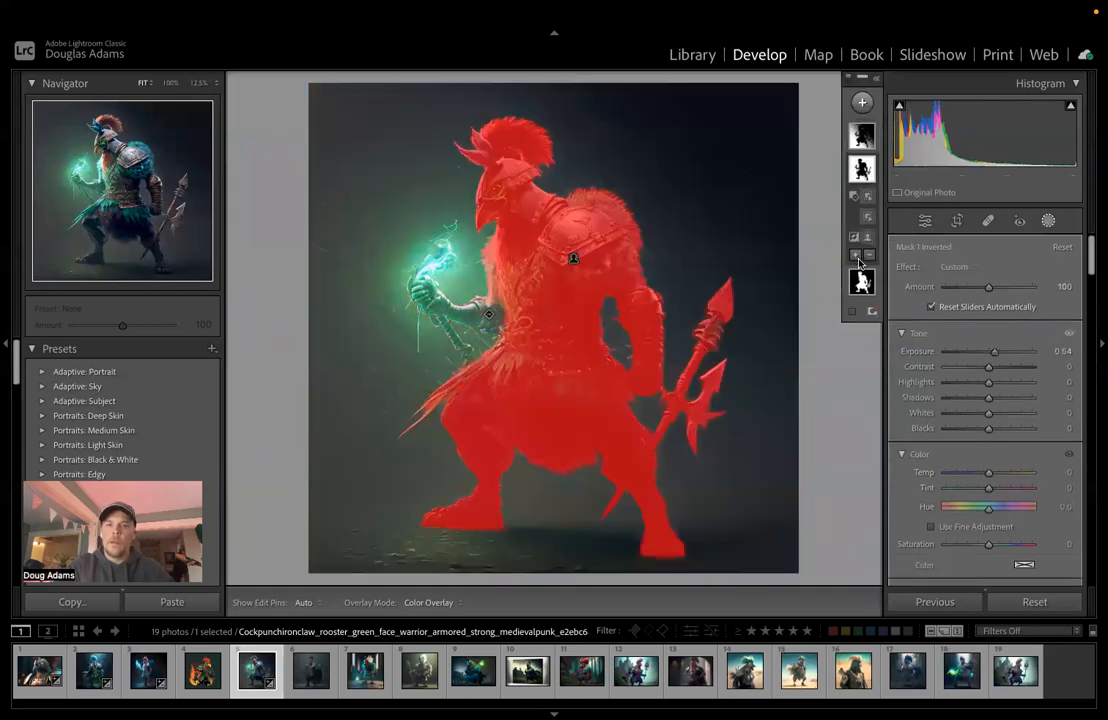
{"action": "left_click", "coordinate": [862, 103]}
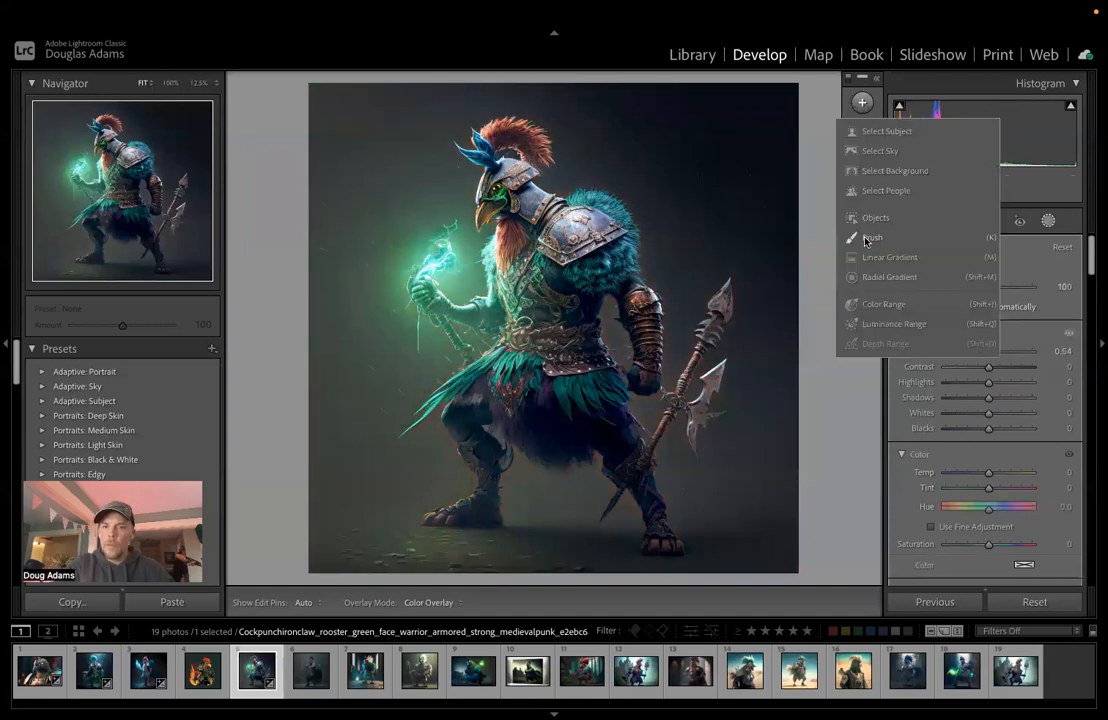
{"action": "left_click", "coordinate": [875, 280]}
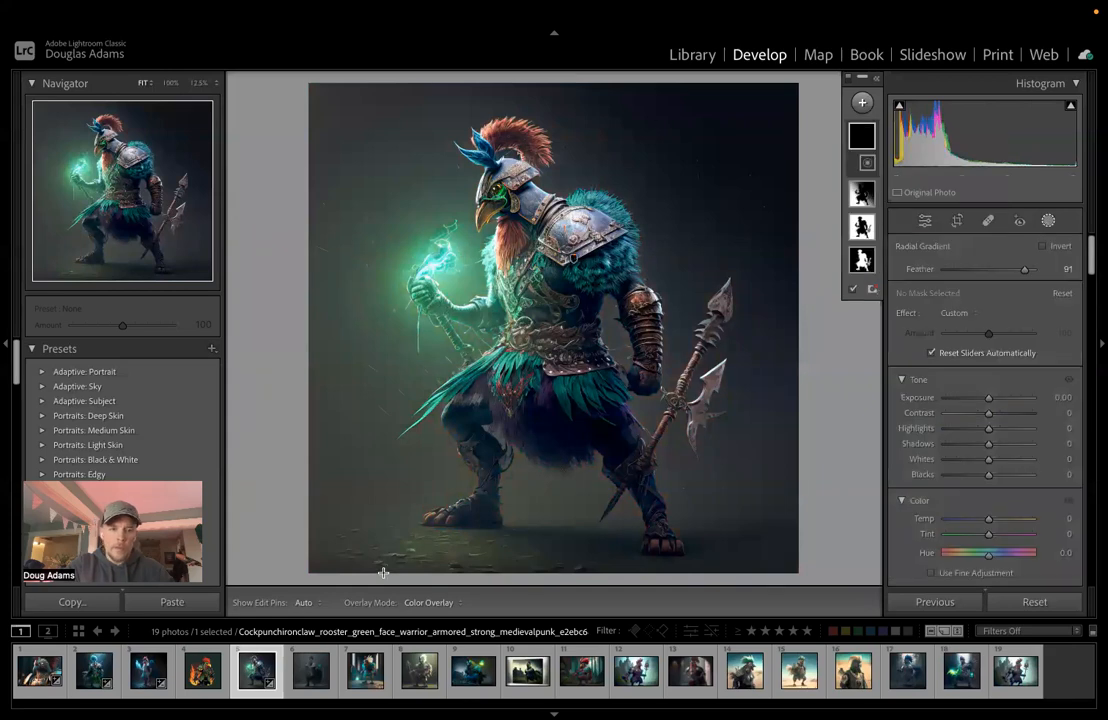
{"action": "left_click_drag", "start_coordinate": [376, 524], "coordinate": [680, 584]}
Step: Set the ground radial mask's Feather to 61, Exposure to 0.70, Temp to 12 and Tint to -26
{"action": "left_click", "coordinate": [989, 398]}
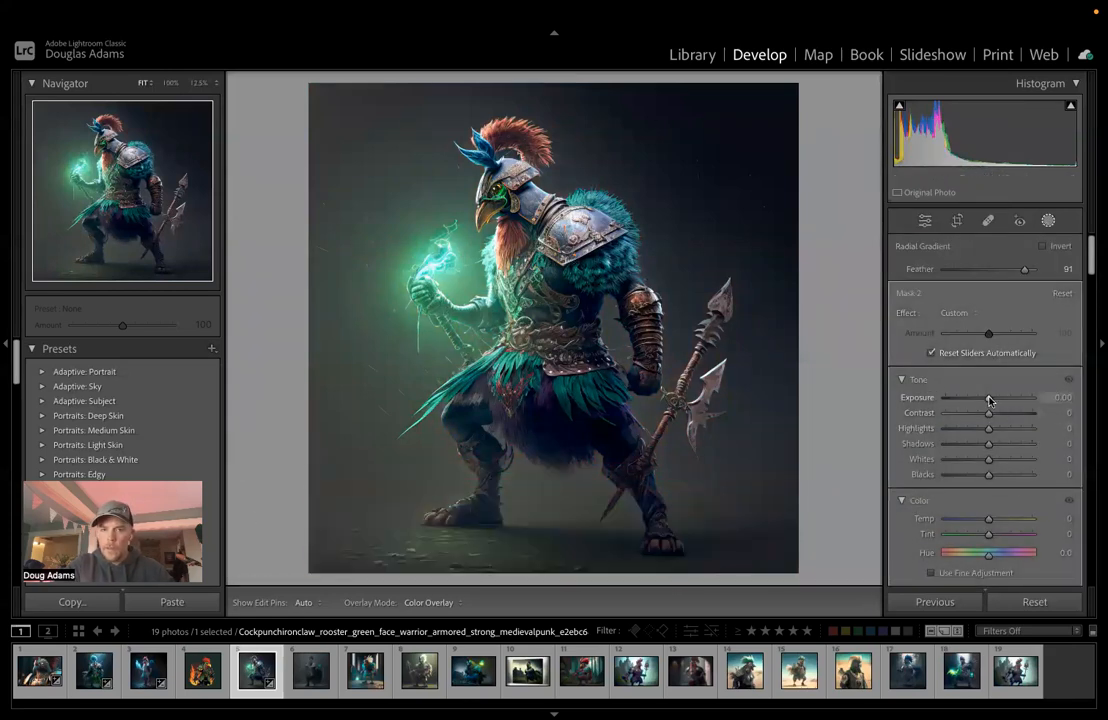
{"action": "left_click_drag", "start_coordinate": [991, 401], "coordinate": [995, 399]}
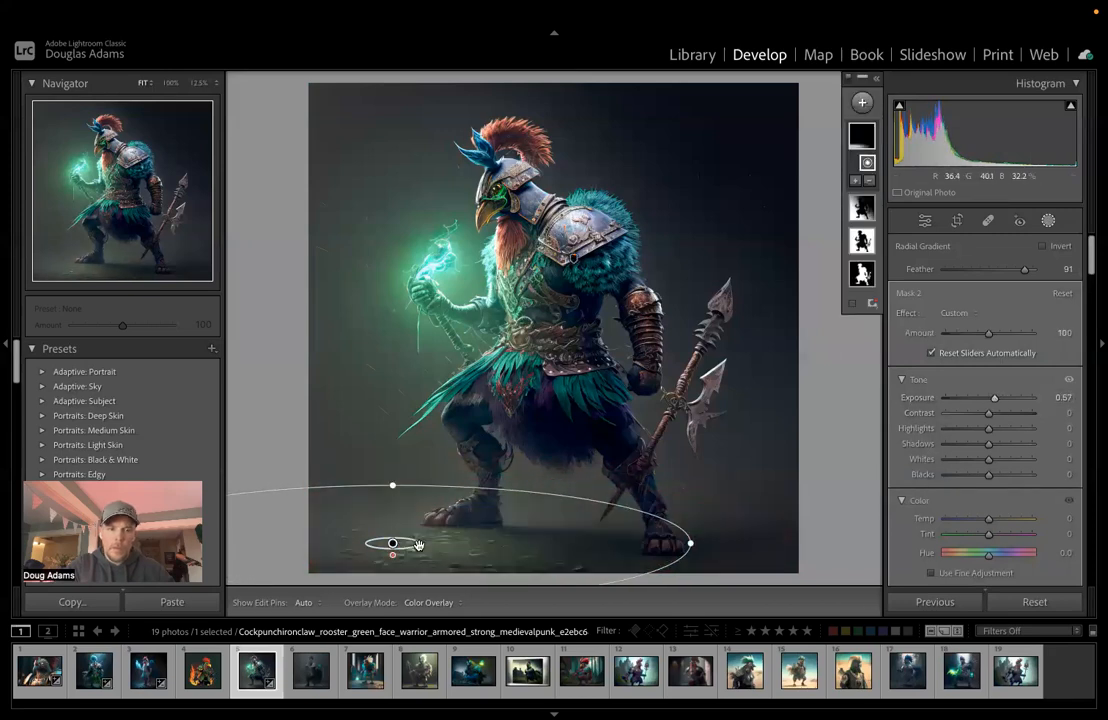
{"action": "left_click_drag", "start_coordinate": [395, 546], "coordinate": [391, 574]}
{"action": "left_click_drag", "start_coordinate": [994, 398], "coordinate": [996, 400]}
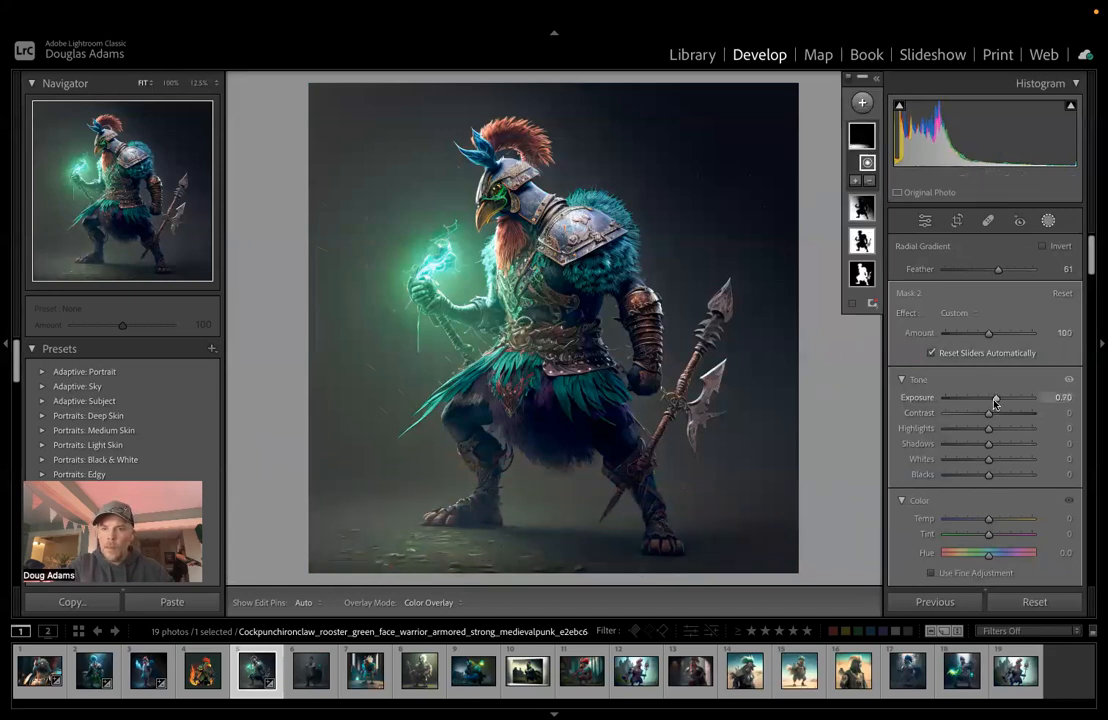
{"action": "mouse_move", "coordinate": [989, 535]}
{"action": "left_mouse_down"}
{"action": "mouse_move", "coordinate": [977, 532]}
{"action": "mouse_move", "coordinate": [992, 520]}
{"action": "left_mouse_up"}
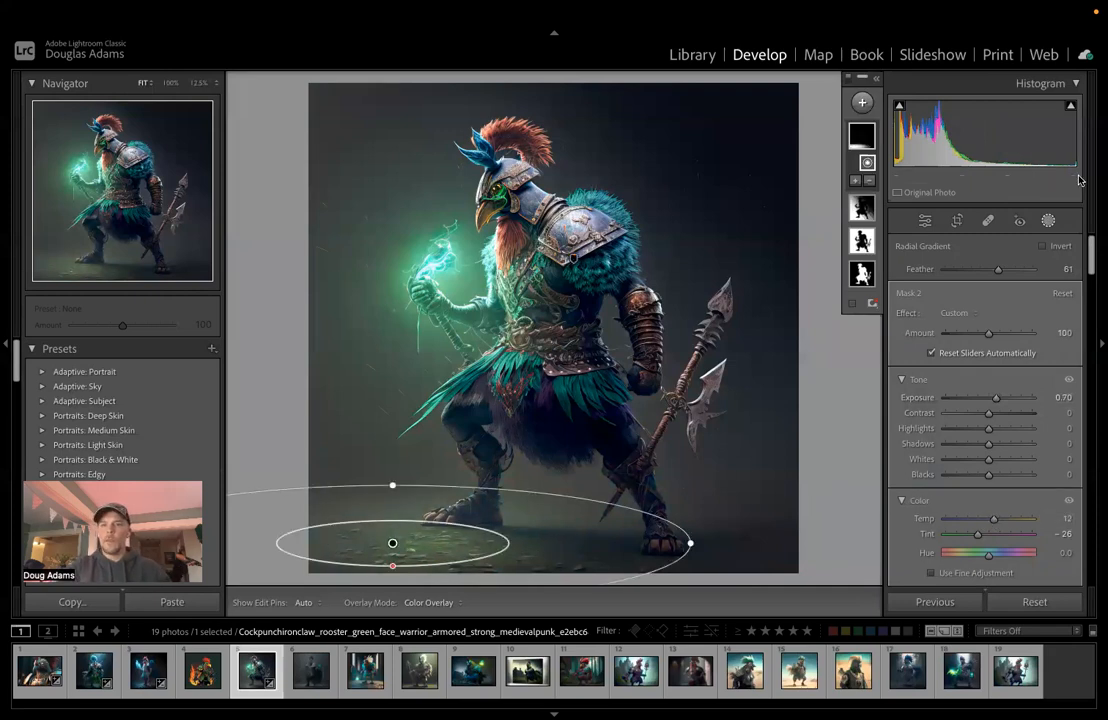
Step: Close masking and compare the edited glowing-hand rooster image with its unedited version
{"action": "left_click", "coordinate": [925, 220]}
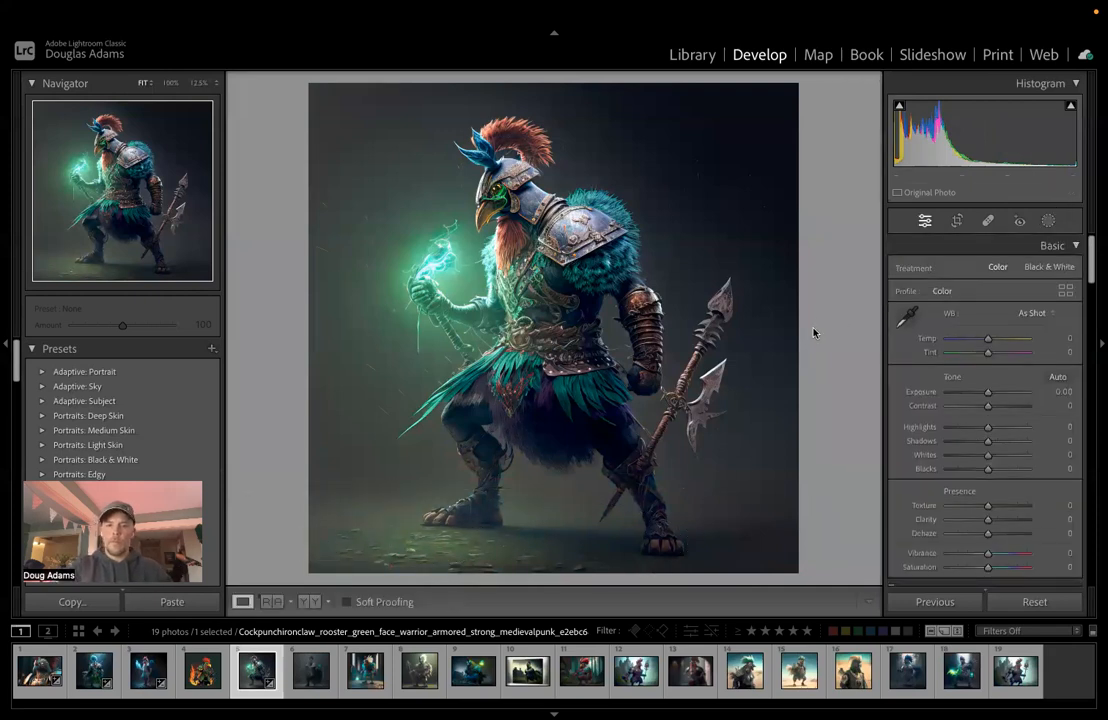
{"action": "key", "text": "backslash"}
{"action": "key", "text": "backslash"}
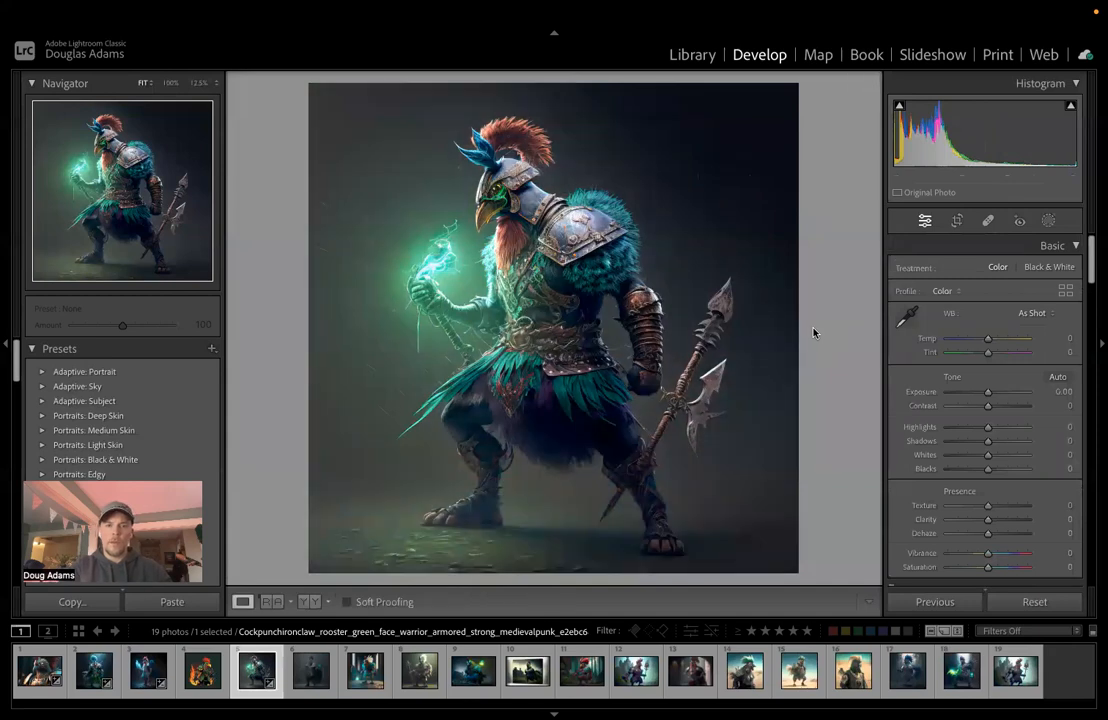
Step: Open the sixth image, the rooster with the mace and green feathered cape, and create a subject mask on it
{"action": "left_click", "coordinate": [296, 676]}
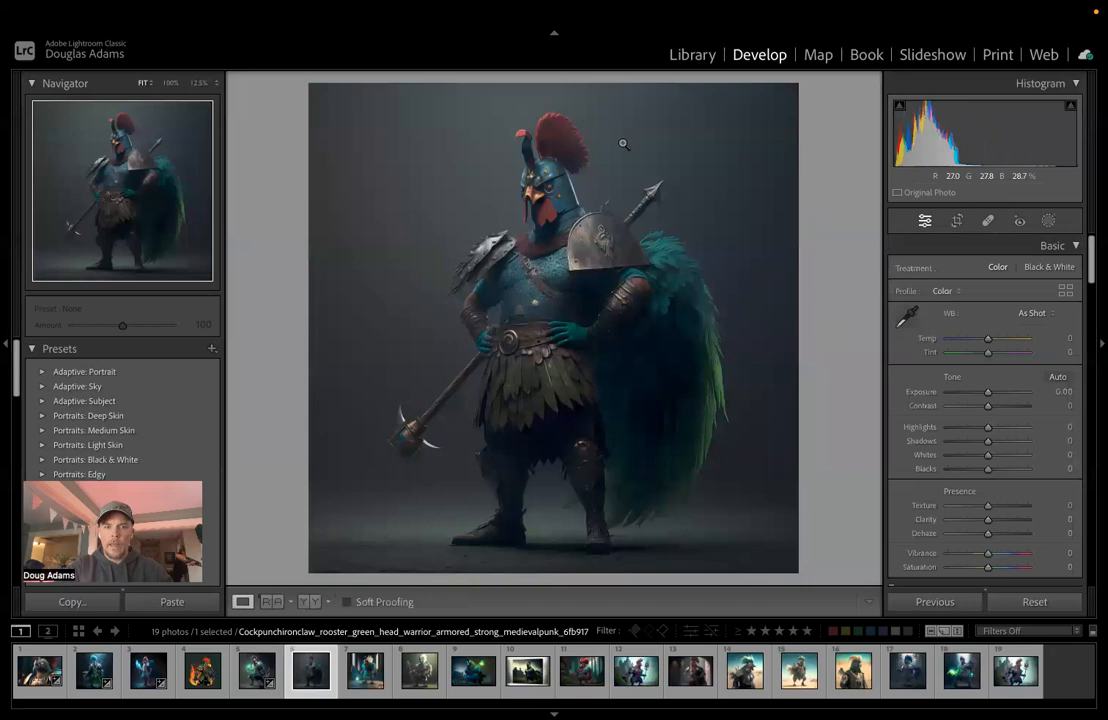
{"action": "left_click", "coordinate": [1049, 222]}
{"action": "left_click", "coordinate": [925, 286]}
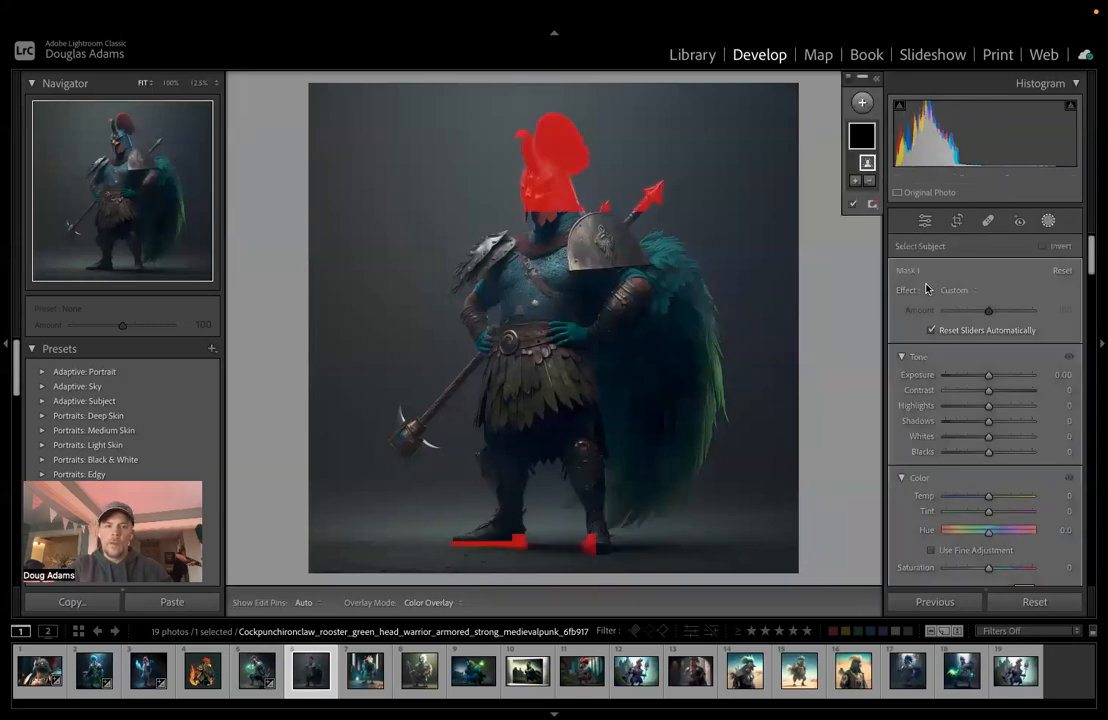
Step: Set the subject mask's Exposure to 0.69, Contrast to 20, Shadows to 15, Blacks to -14, Temp to 10 and Tint to 7
{"action": "left_click_drag", "start_coordinate": [989, 375], "coordinate": [1000, 378]}
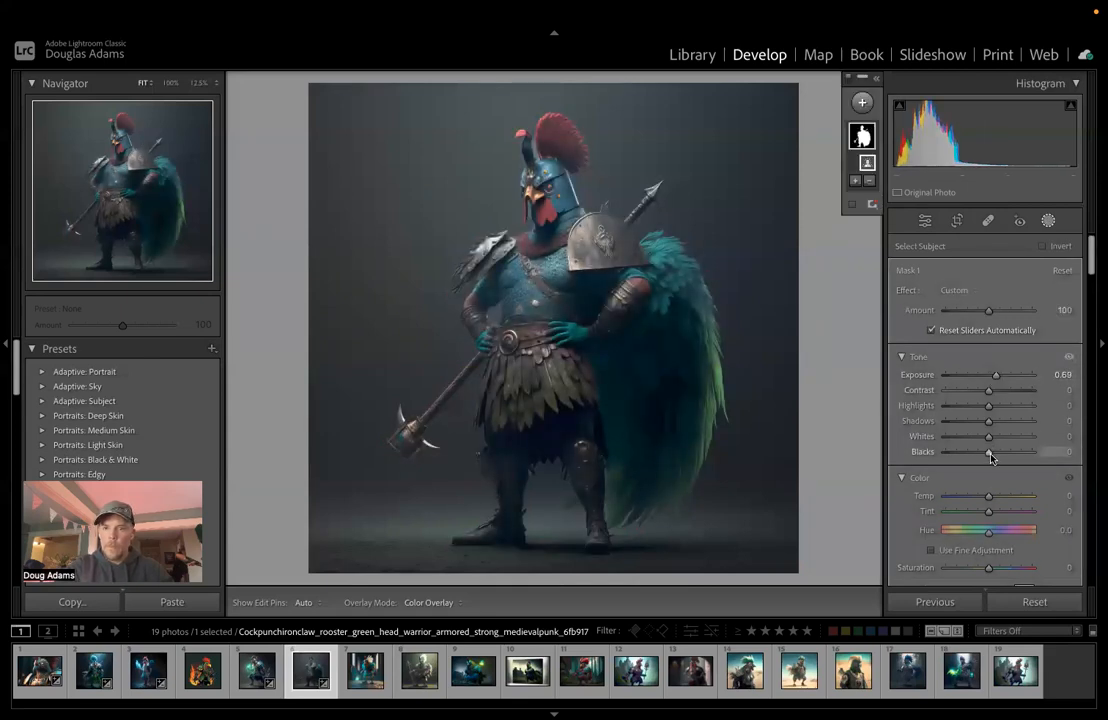
{"action": "left_click_drag", "start_coordinate": [989, 452], "coordinate": [983, 453]}
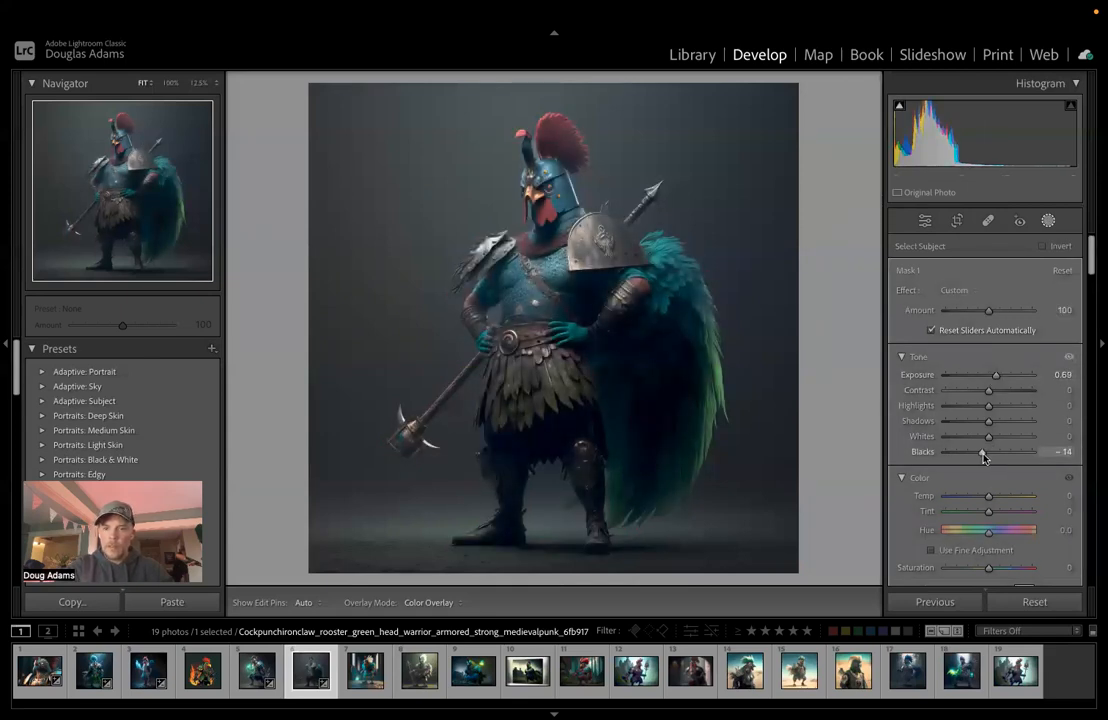
{"action": "left_click_drag", "start_coordinate": [989, 421], "coordinate": [998, 395]}
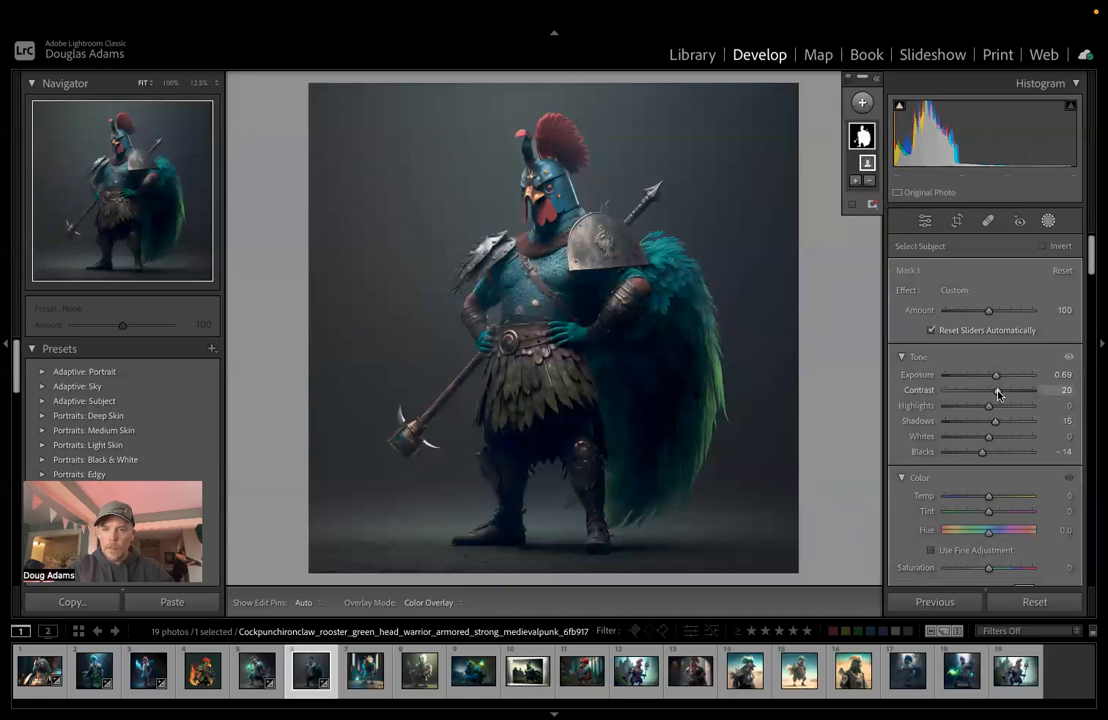
{"action": "left_click_drag", "start_coordinate": [989, 496], "coordinate": [991, 515]}
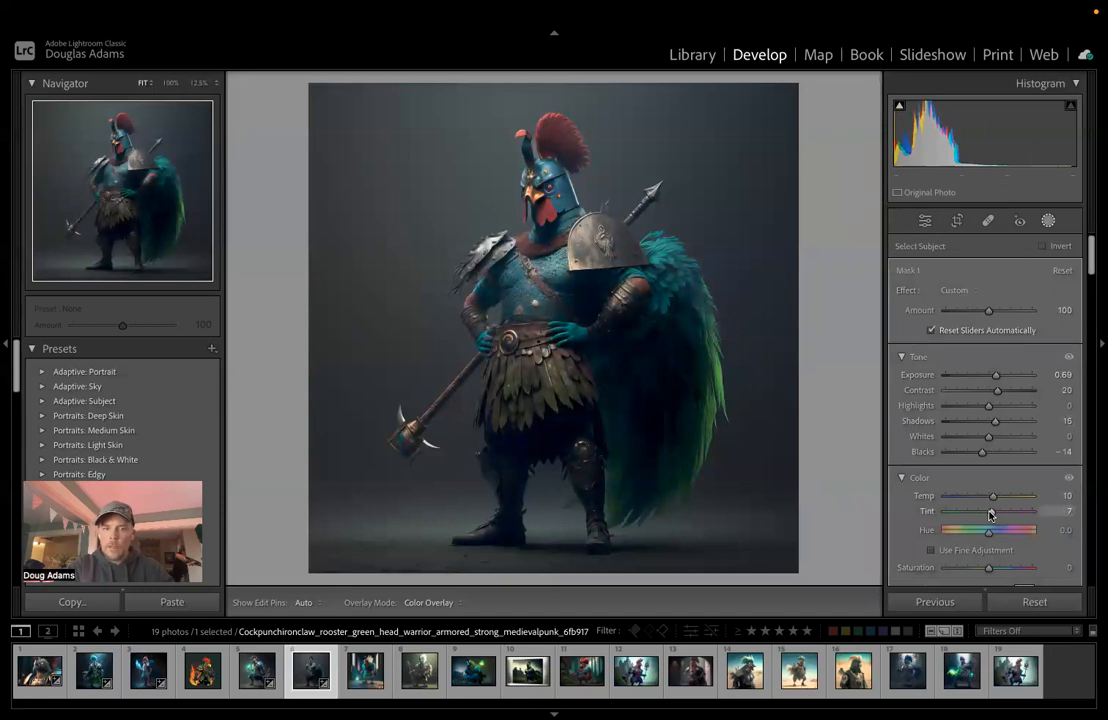
{"action": "scroll", "coordinate": [990, 515], "scroll_direction": "down", "scroll_amount": 5}
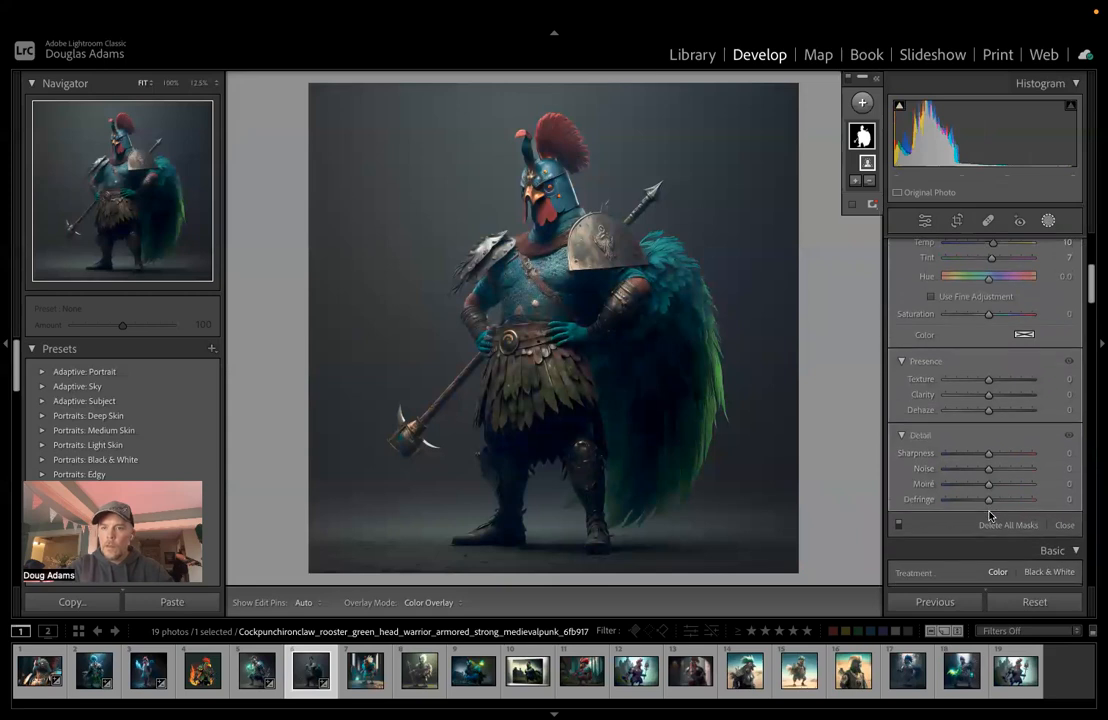
Step: Adjust the subject mask's Presence settings, and duplicate the mask as an inverted background mask
{"action": "mouse_move", "coordinate": [989, 380]}
{"action": "left_mouse_down"}
{"action": "mouse_move", "coordinate": [1012, 382]}
{"action": "mouse_move", "coordinate": [980, 399]}
{"action": "left_mouse_up"}
{"action": "scroll", "coordinate": [975, 420], "scroll_direction": "down", "scroll_amount": 5}
{"action": "scroll", "coordinate": [975, 420], "scroll_direction": "up", "scroll_amount": 10}
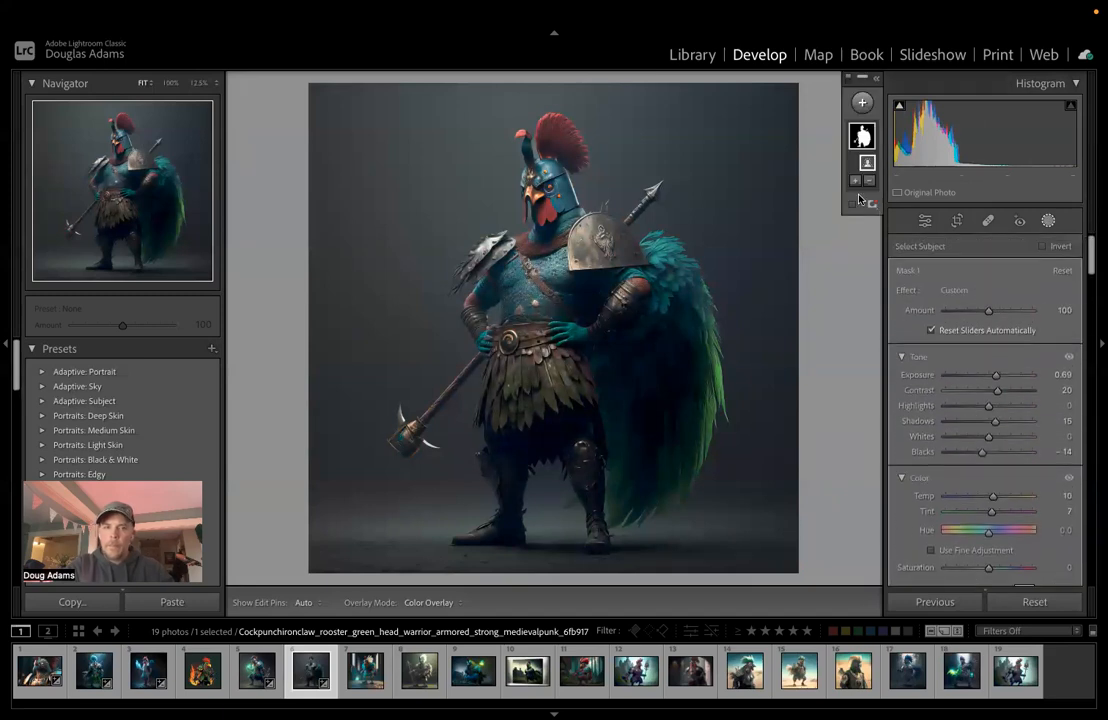
{"action": "right_click", "coordinate": [861, 141]}
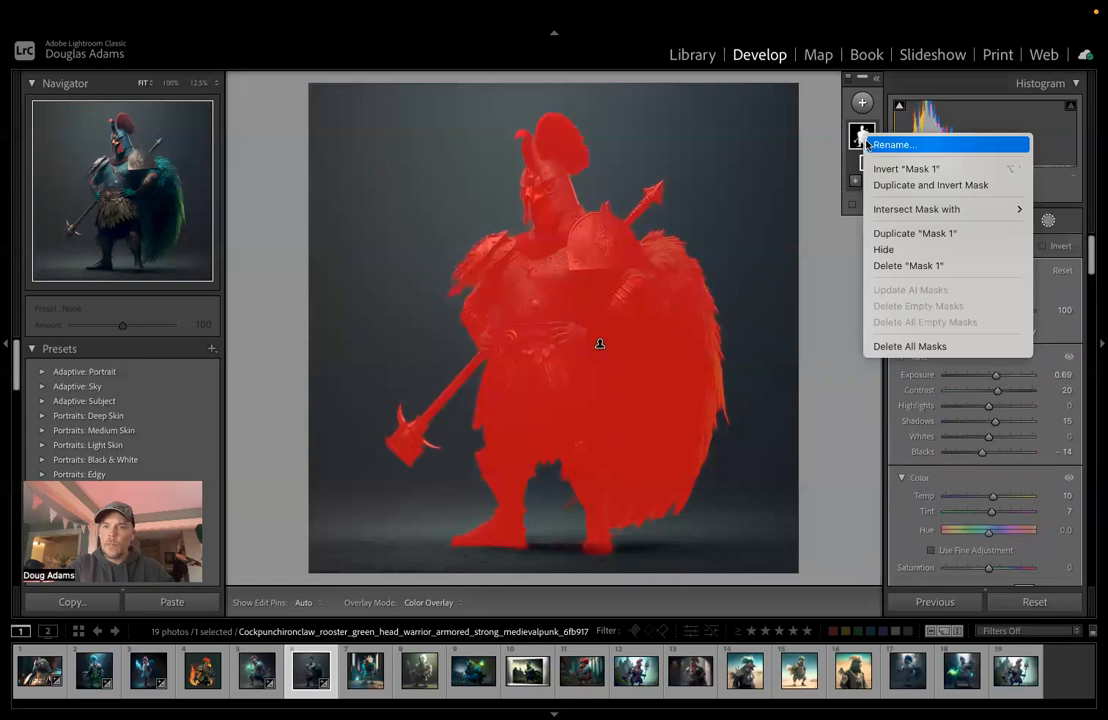
{"action": "left_click", "coordinate": [896, 185]}
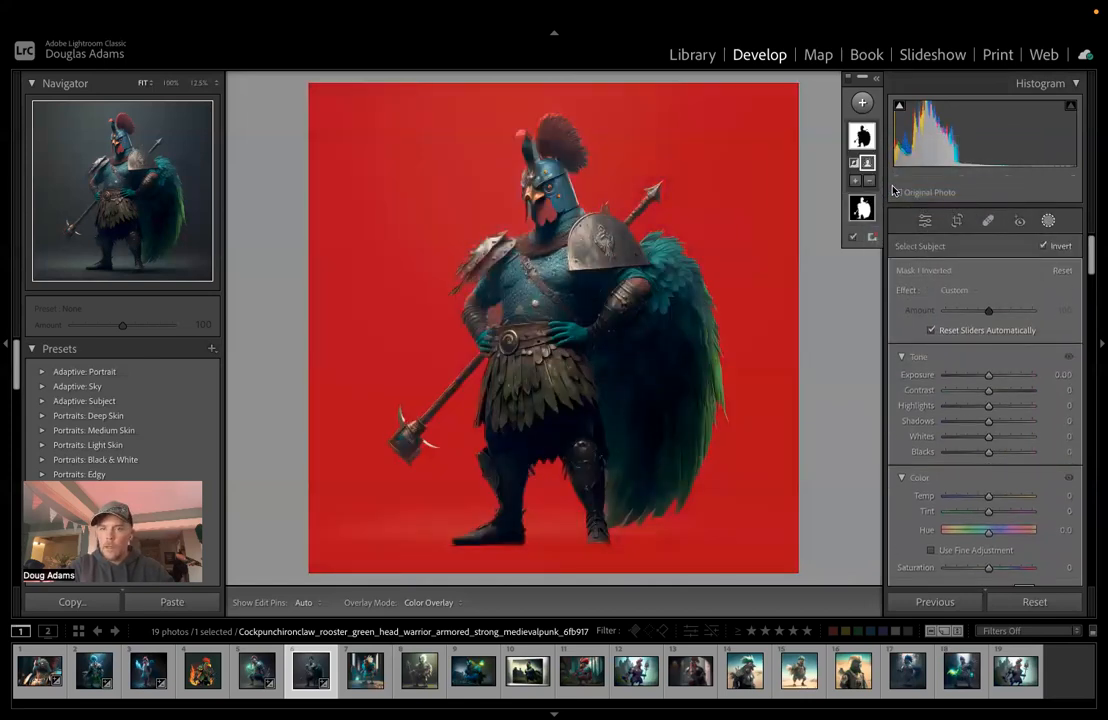
{"action": "right_click", "coordinate": [860, 137]}
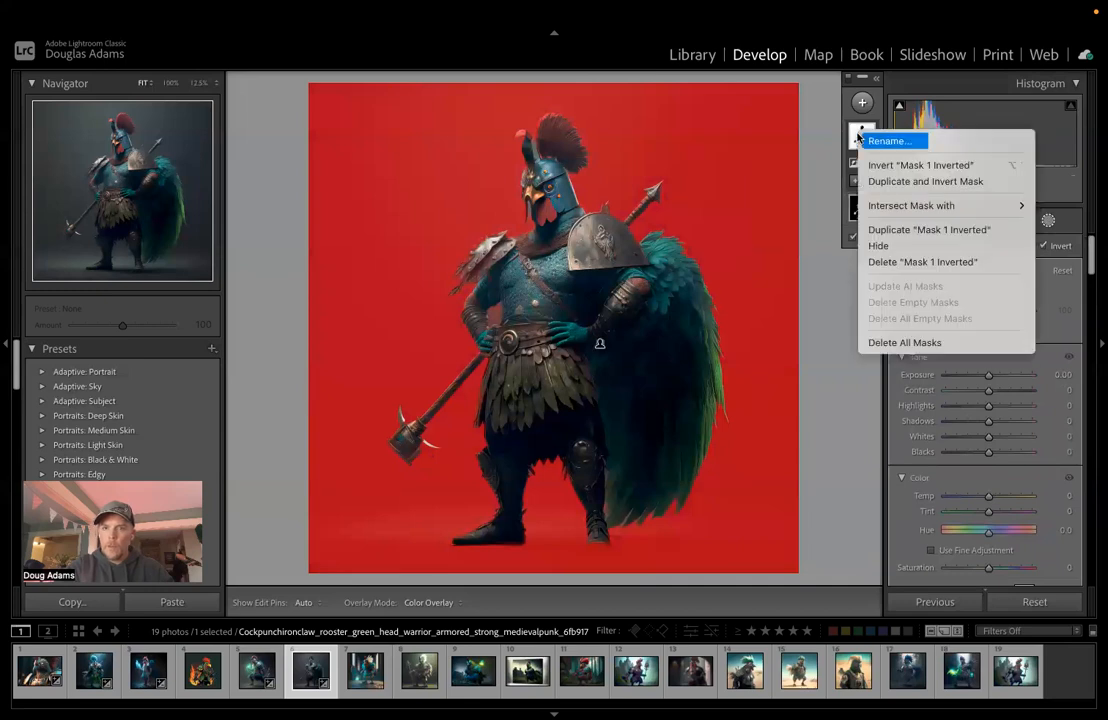
{"action": "left_click", "coordinate": [878, 180]}
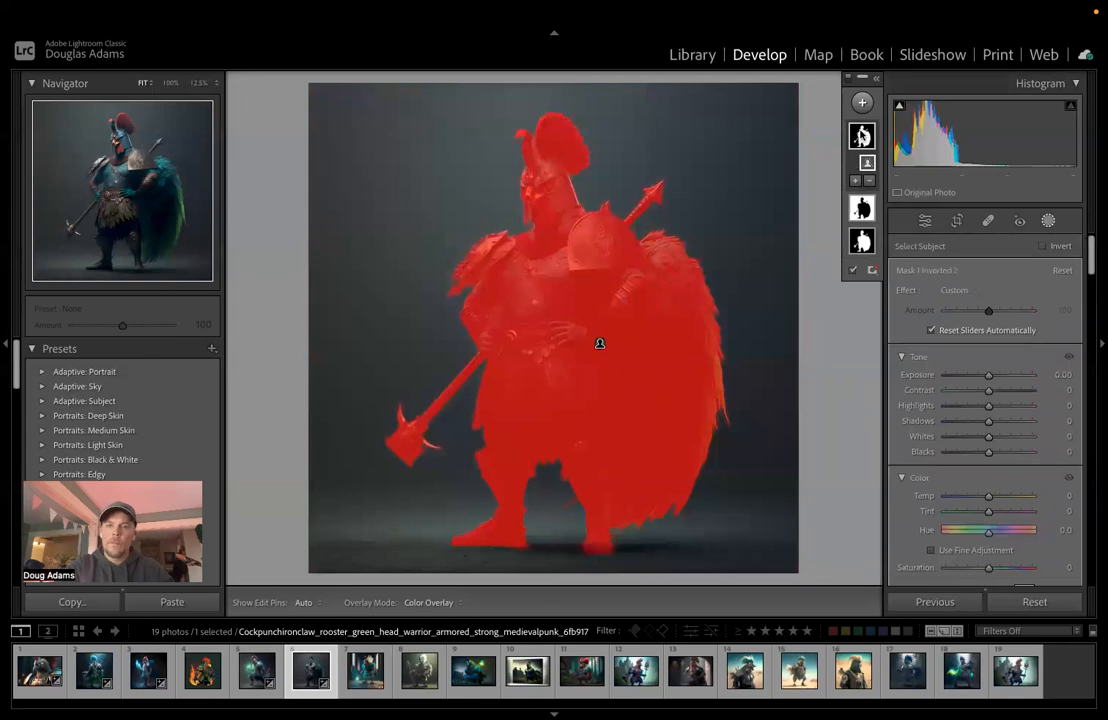
{"action": "right_click", "coordinate": [862, 132]}
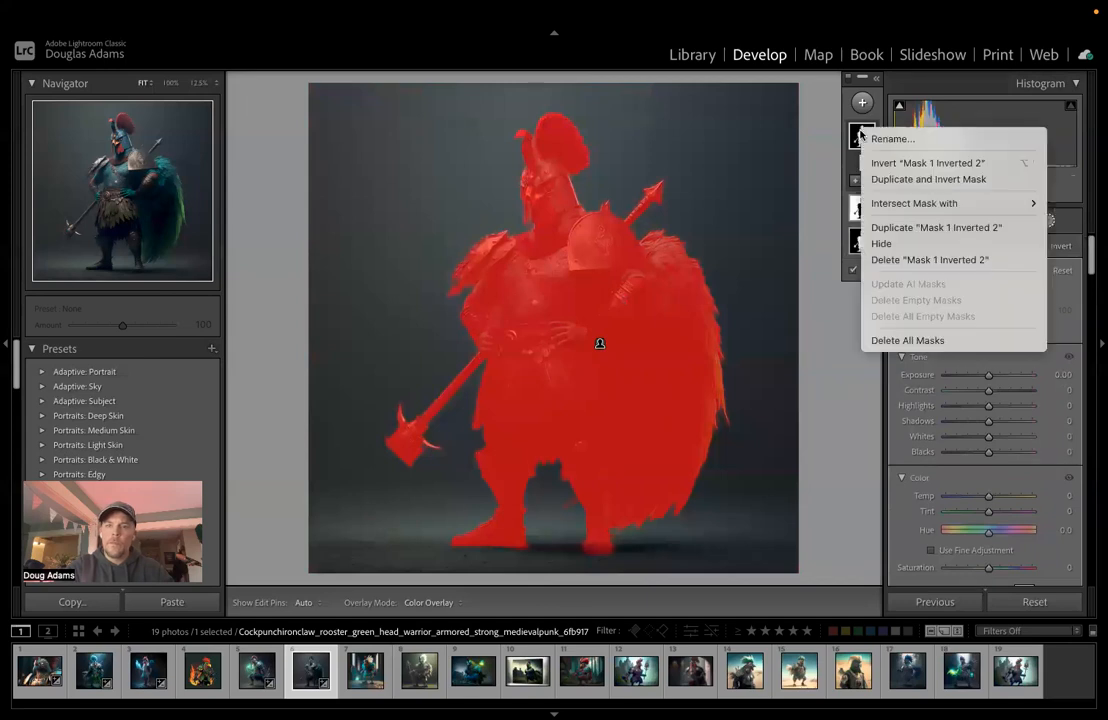
{"action": "left_click", "coordinate": [897, 262]}
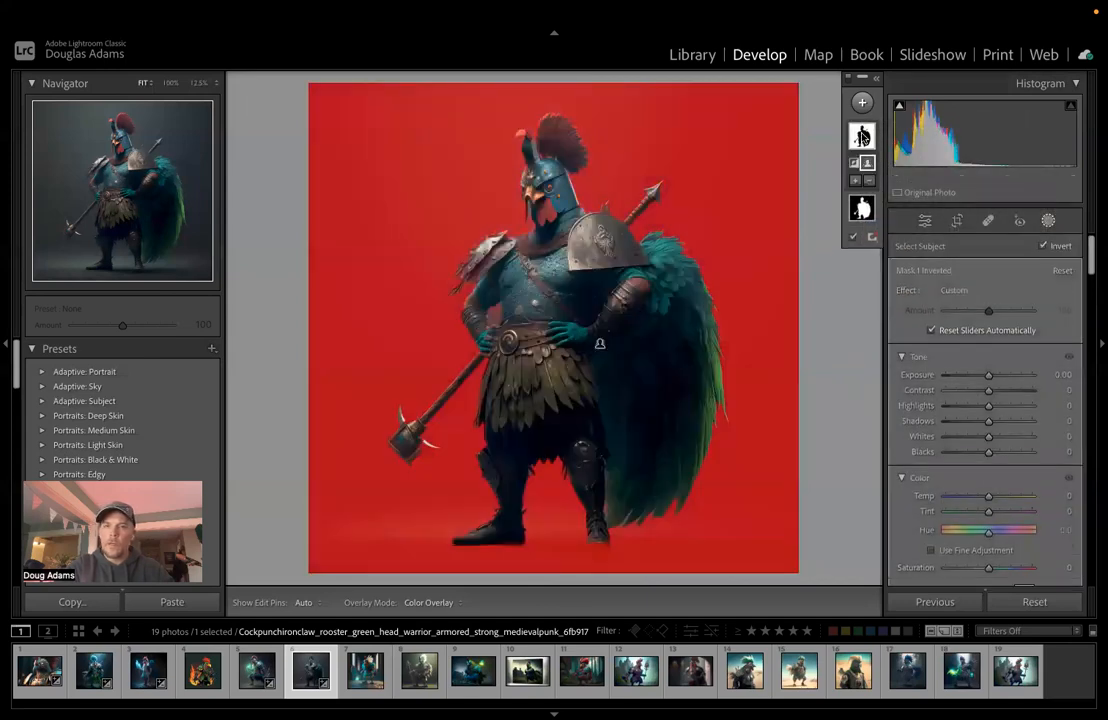
Step: Duplicate the inverted background mask and intersect the copy with a large tilted radial gradient centred beside the rooster's head
{"action": "right_click", "coordinate": [864, 136]}
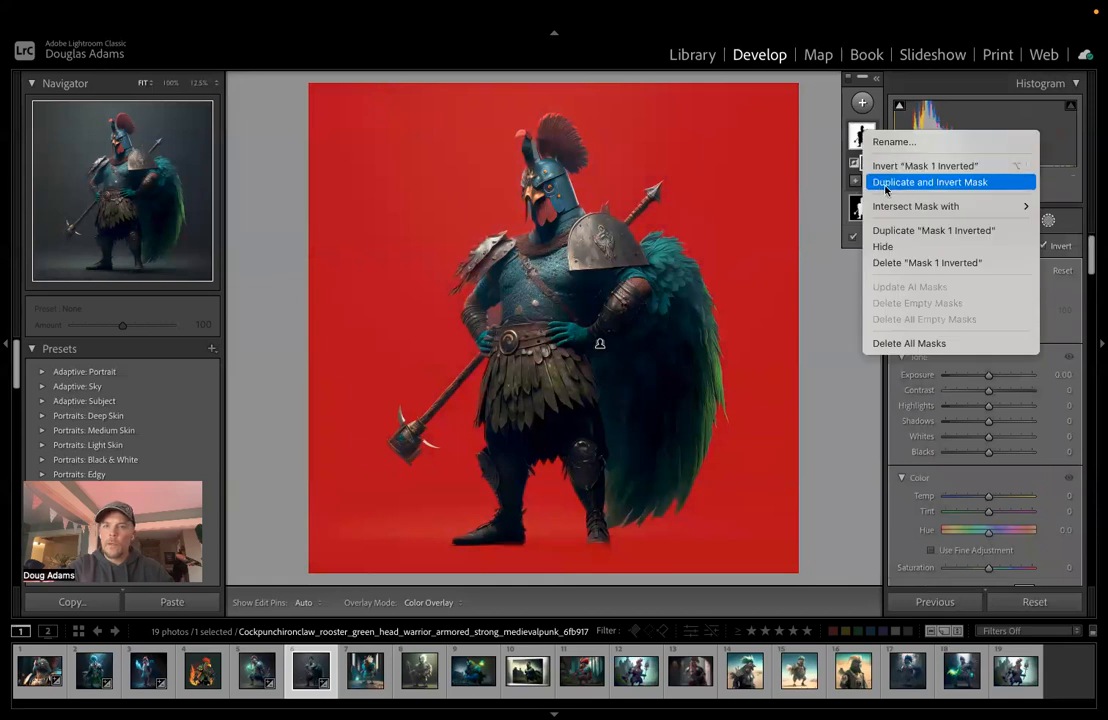
{"action": "left_click", "coordinate": [889, 230]}
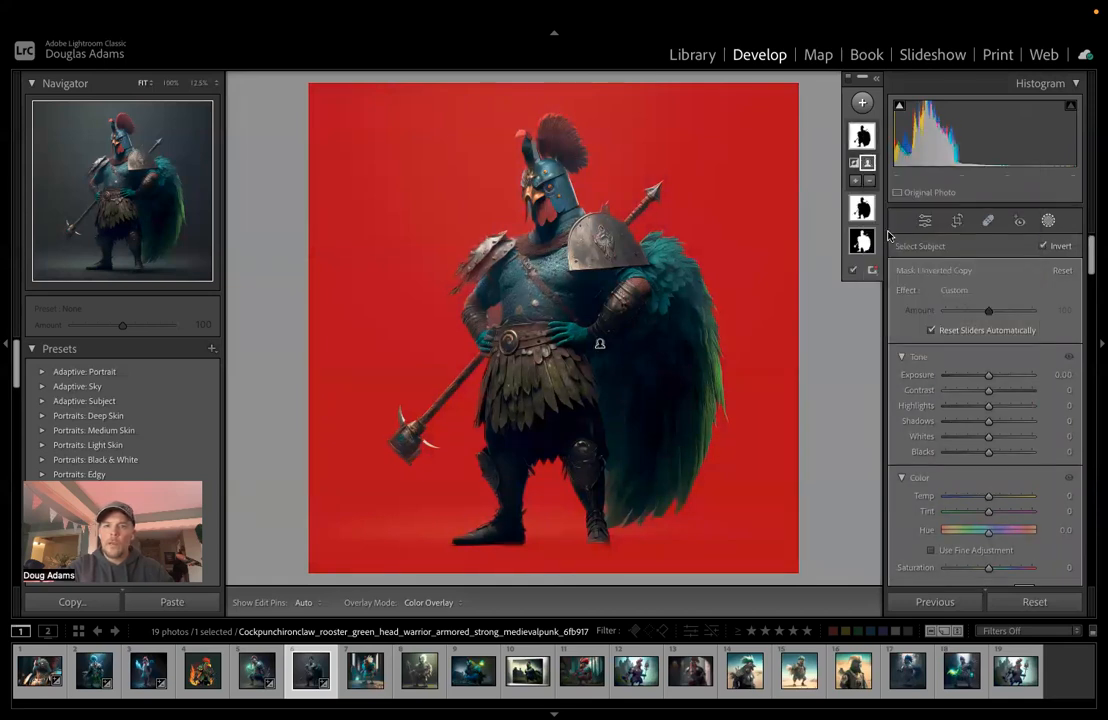
{"action": "right_click", "coordinate": [864, 136]}
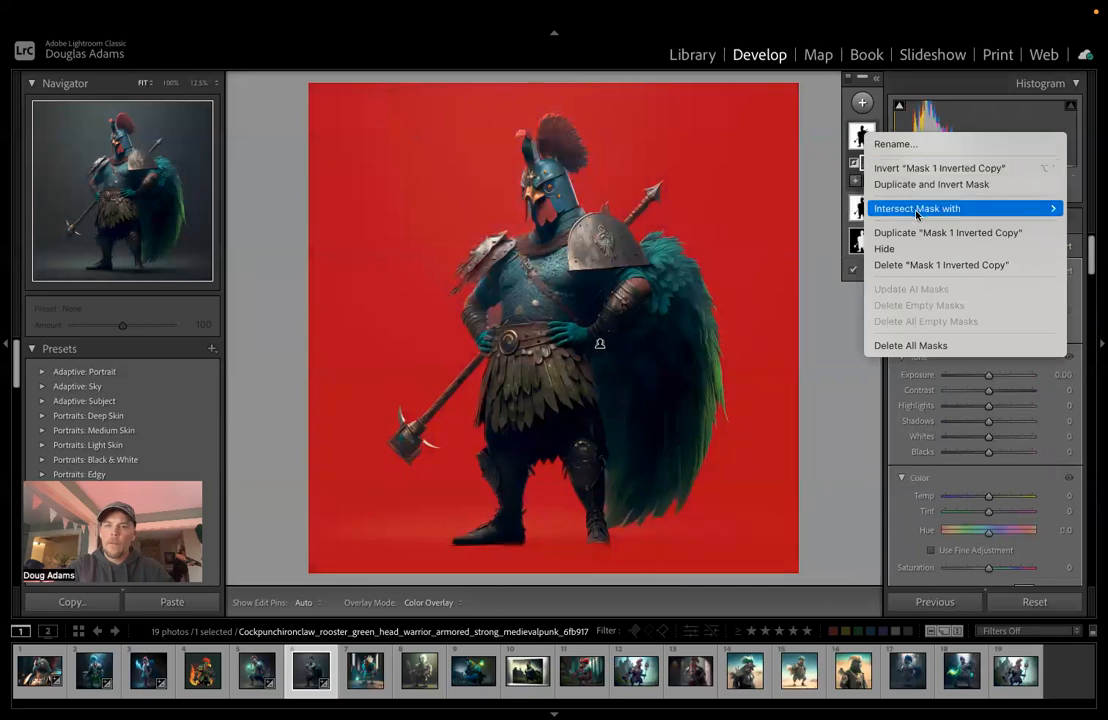
{"action": "mouse_move", "coordinate": [800, 208]}
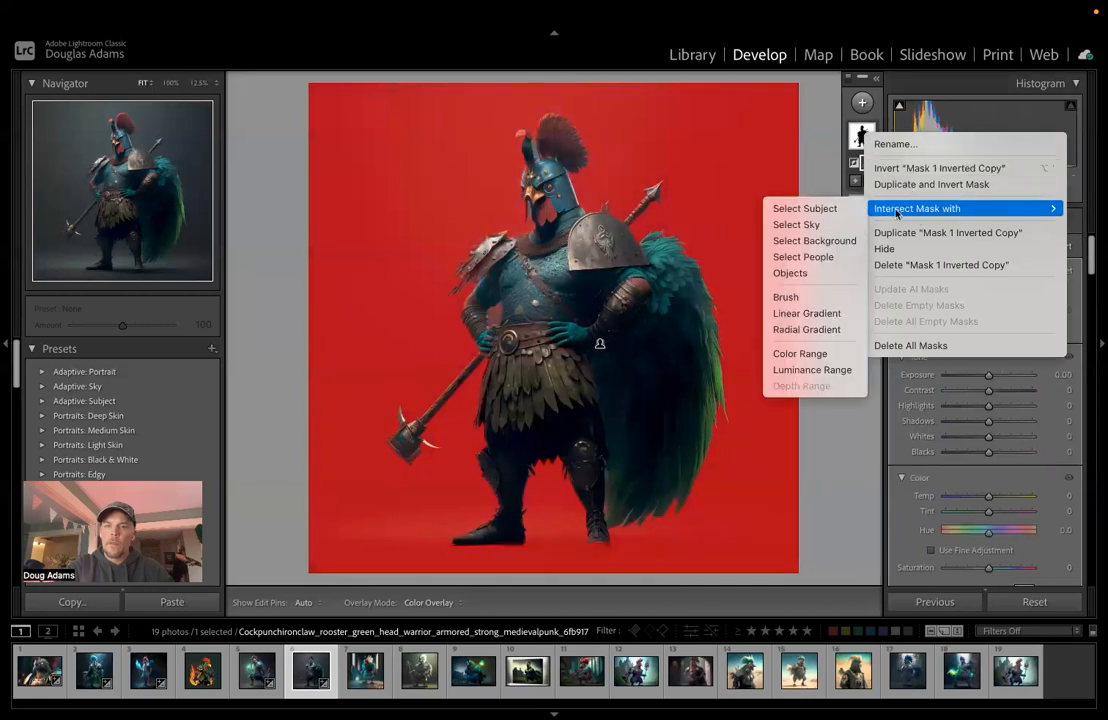
{"action": "left_click", "coordinate": [806, 329]}
{"action": "left_click_drag", "start_coordinate": [438, 126], "coordinate": [581, 574]}
{"action": "left_click_drag", "start_coordinate": [439, 578], "coordinate": [580, 590]}
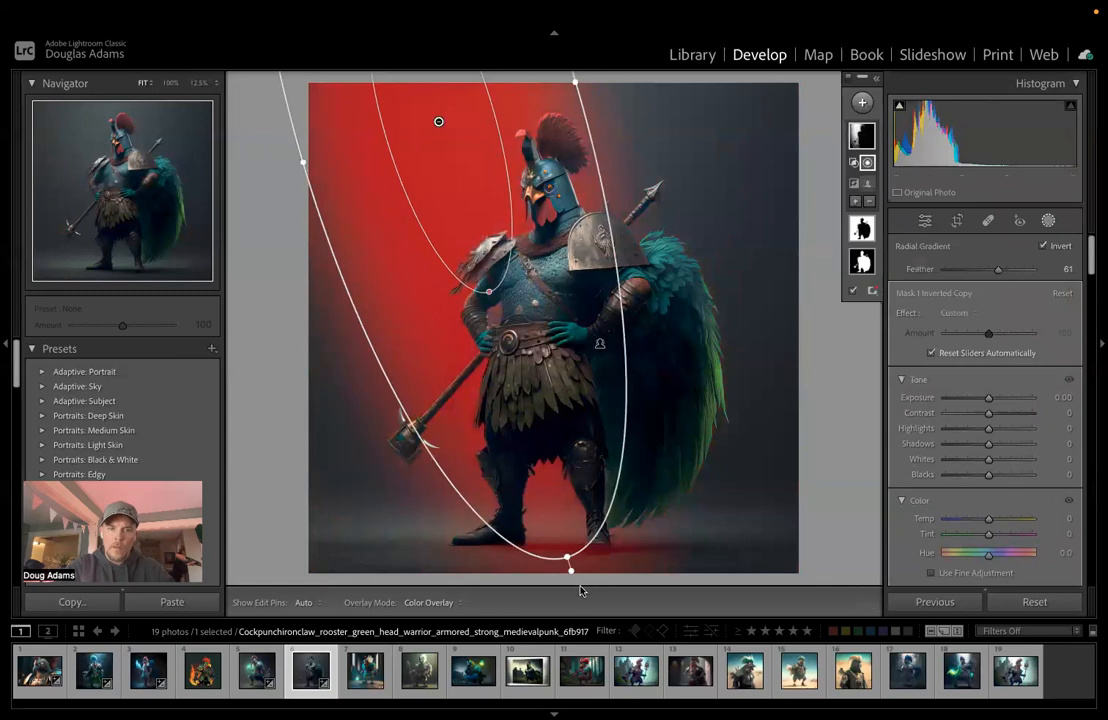
{"action": "left_click_drag", "start_coordinate": [467, 180], "coordinate": [540, 248]}
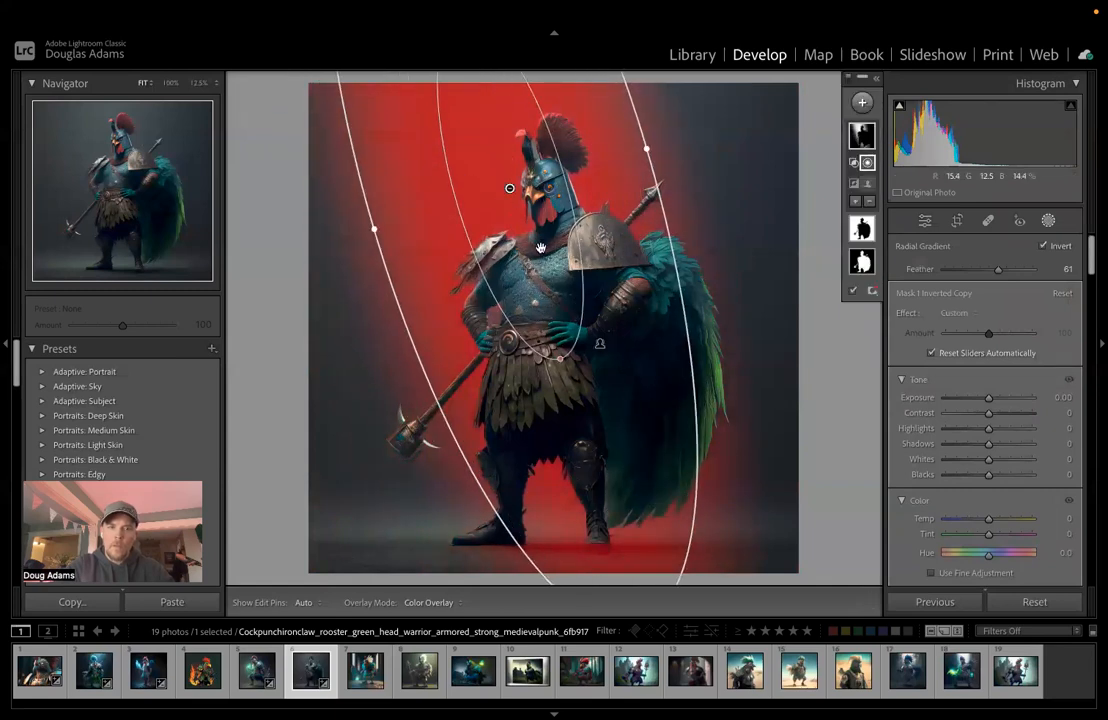
{"action": "left_click_drag", "start_coordinate": [374, 229], "coordinate": [327, 245]}
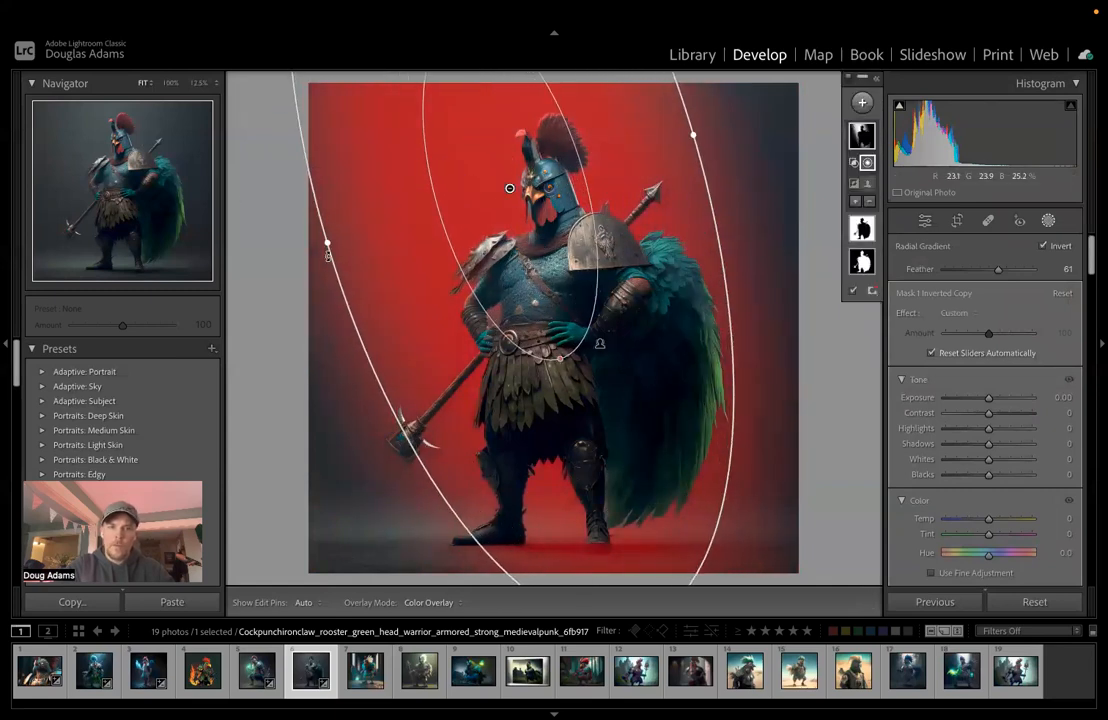
Step: Set the intersected mask's Exposure to 1.94 and Feather to 78, and shift its radial gradient up and left behind the rooster
{"action": "left_click_drag", "start_coordinate": [988, 400], "coordinate": [1008, 399]}
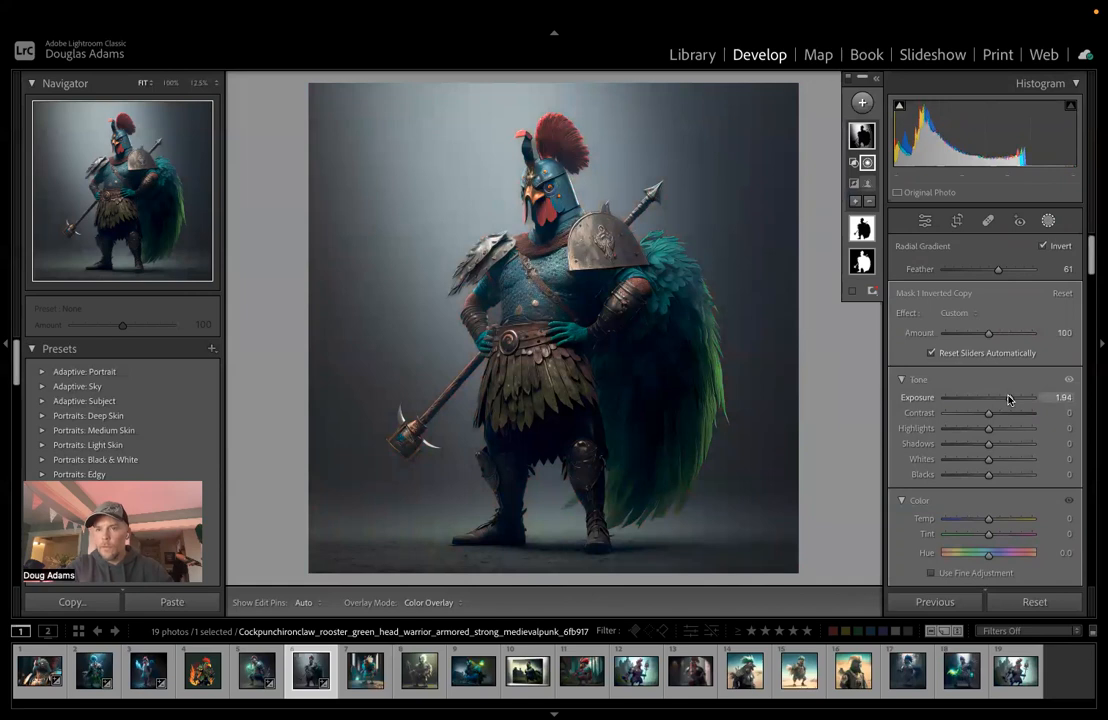
{"action": "left_click_drag", "start_coordinate": [484, 312], "coordinate": [482, 166]}
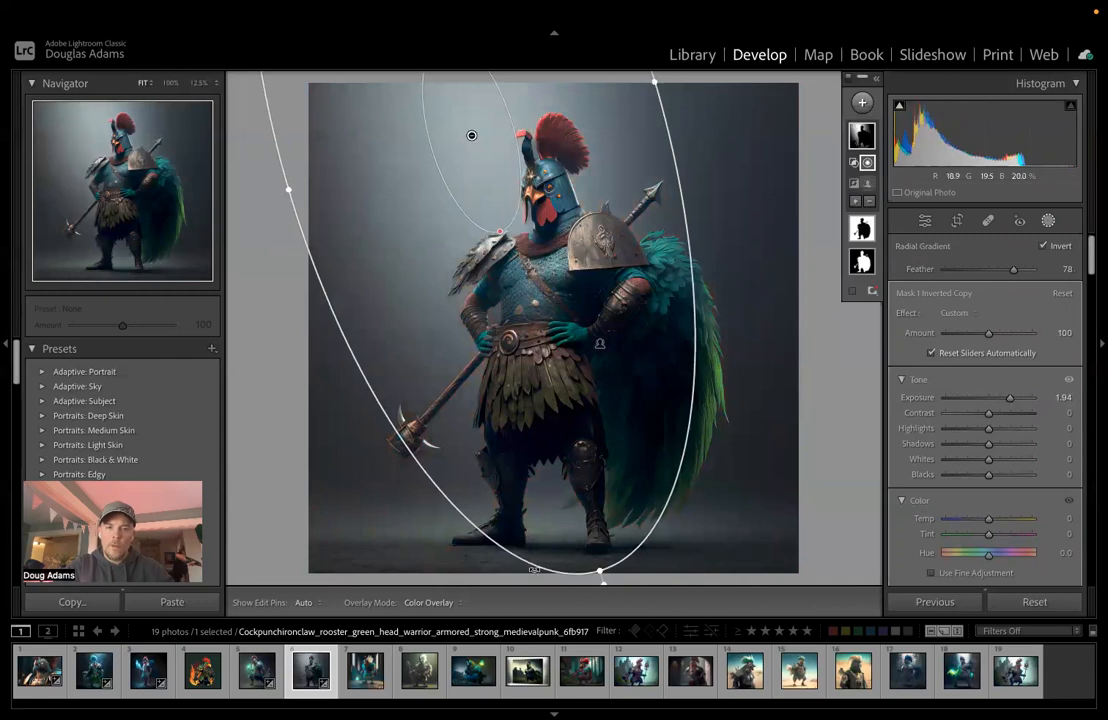
{"action": "left_click_drag", "start_coordinate": [638, 589], "coordinate": [604, 581]}
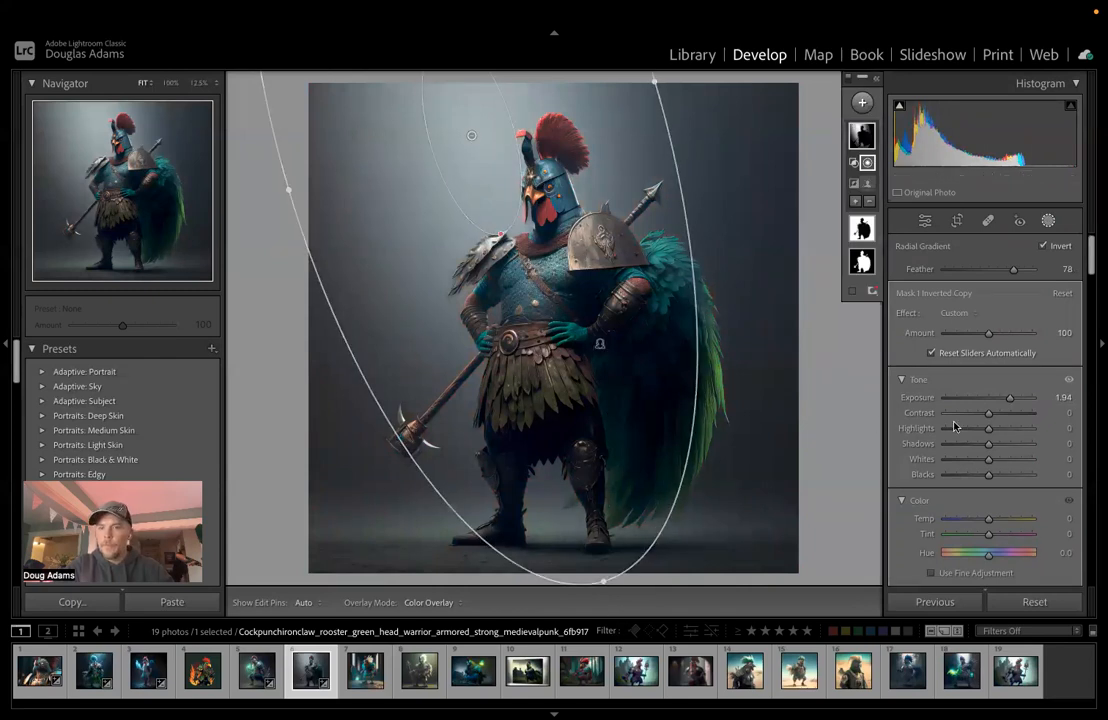
Step: Warm the background glow by setting the intersected mask's Temp to 94 and Tint to 8
{"action": "left_click_drag", "start_coordinate": [990, 518], "coordinate": [1040, 522]}
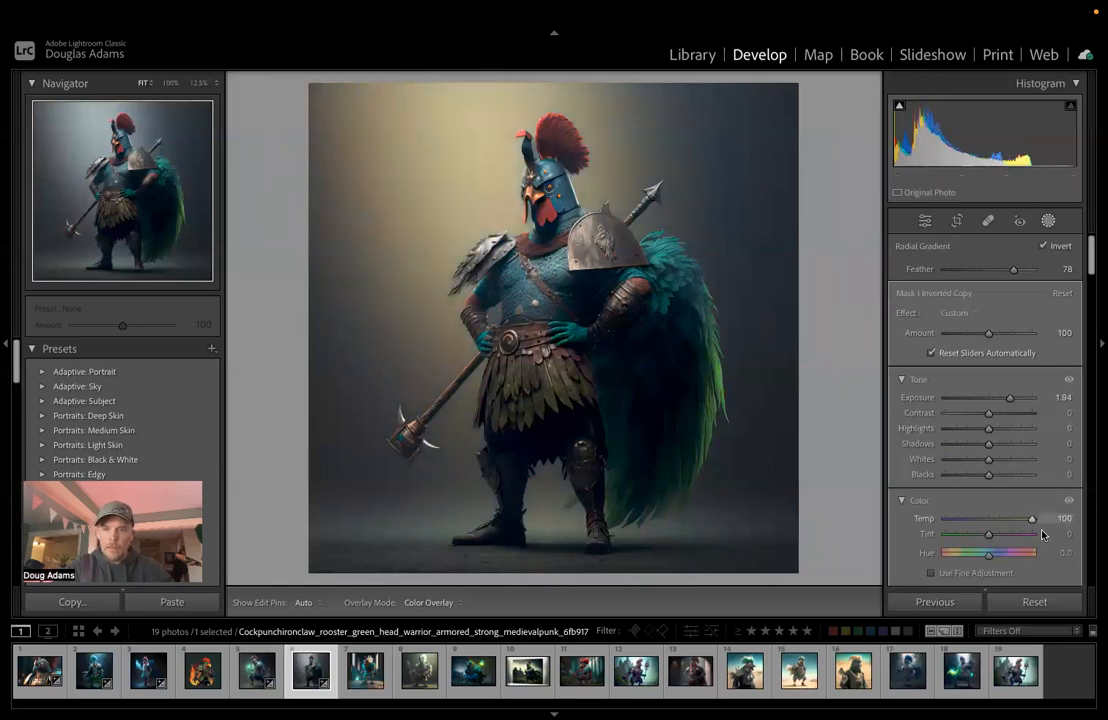
{"action": "left_click_drag", "start_coordinate": [1033, 529], "coordinate": [1030, 529]}
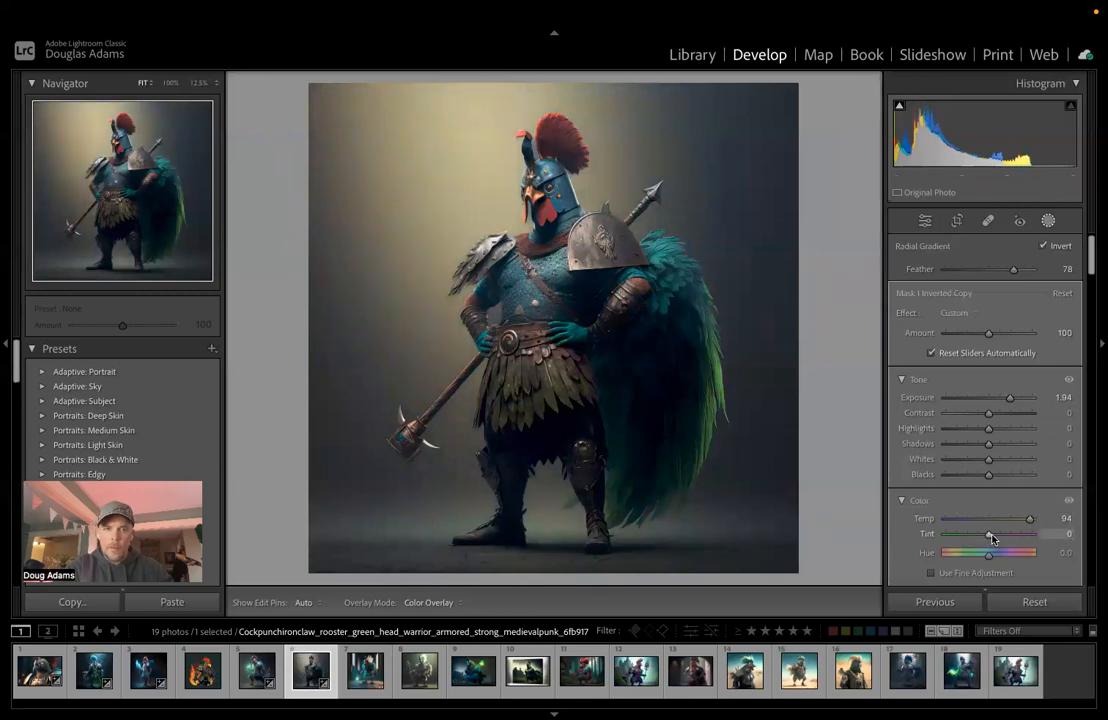
{"action": "left_click_drag", "start_coordinate": [992, 538], "coordinate": [992, 538]}
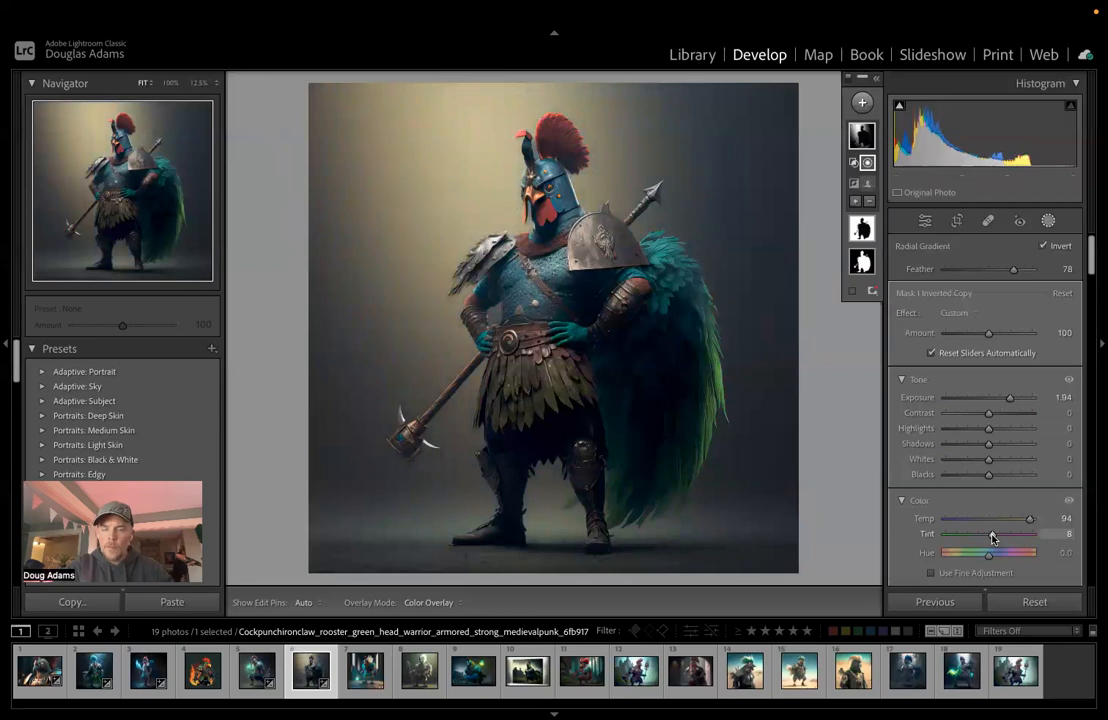
Step: Darken the full inverted background mask with Exposure -0.15, Shadows -32 and Blacks -1
{"action": "left_click", "coordinate": [864, 236]}
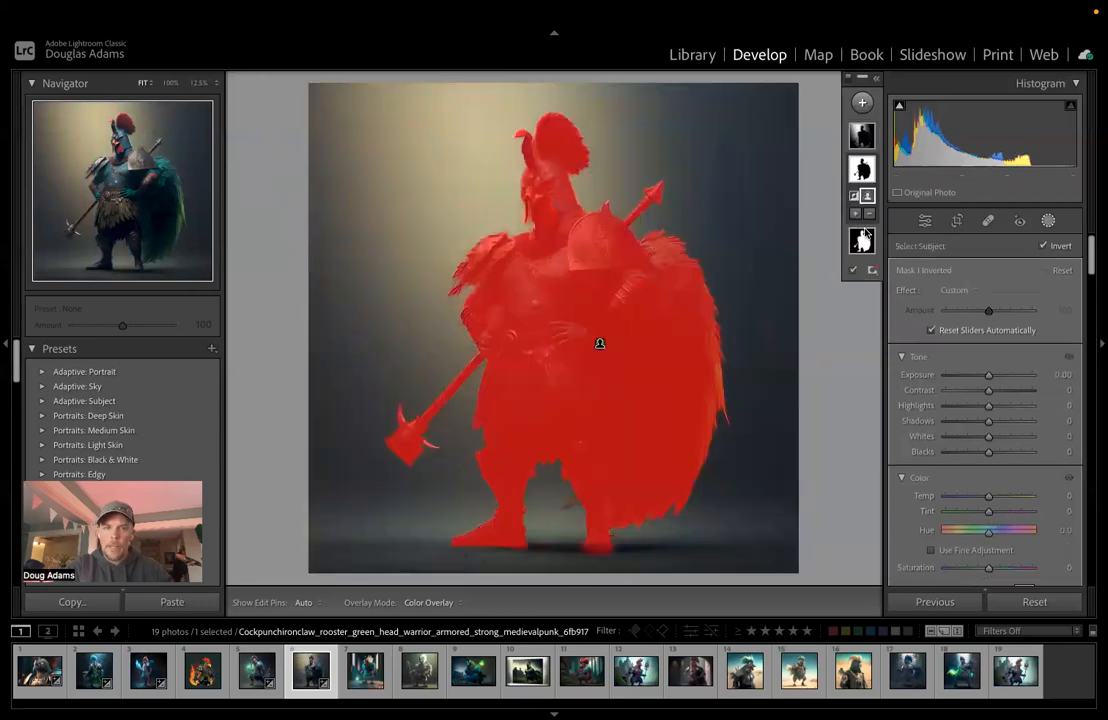
{"action": "left_click", "coordinate": [864, 170]}
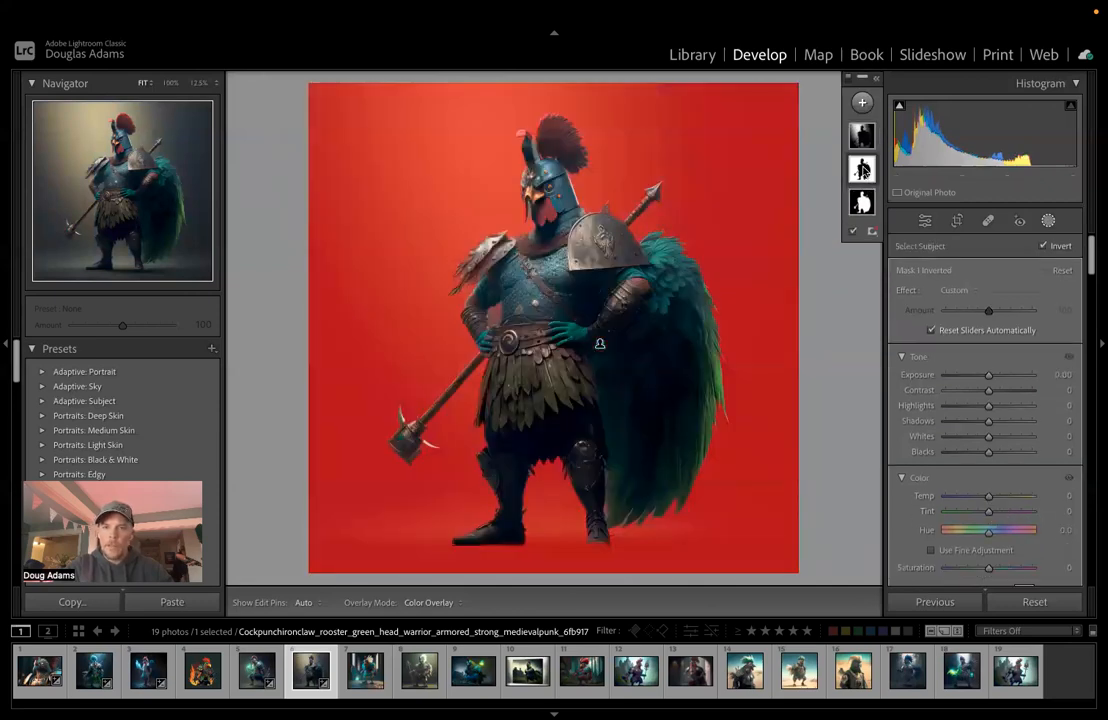
{"action": "left_click_drag", "start_coordinate": [989, 376], "coordinate": [988, 456]}
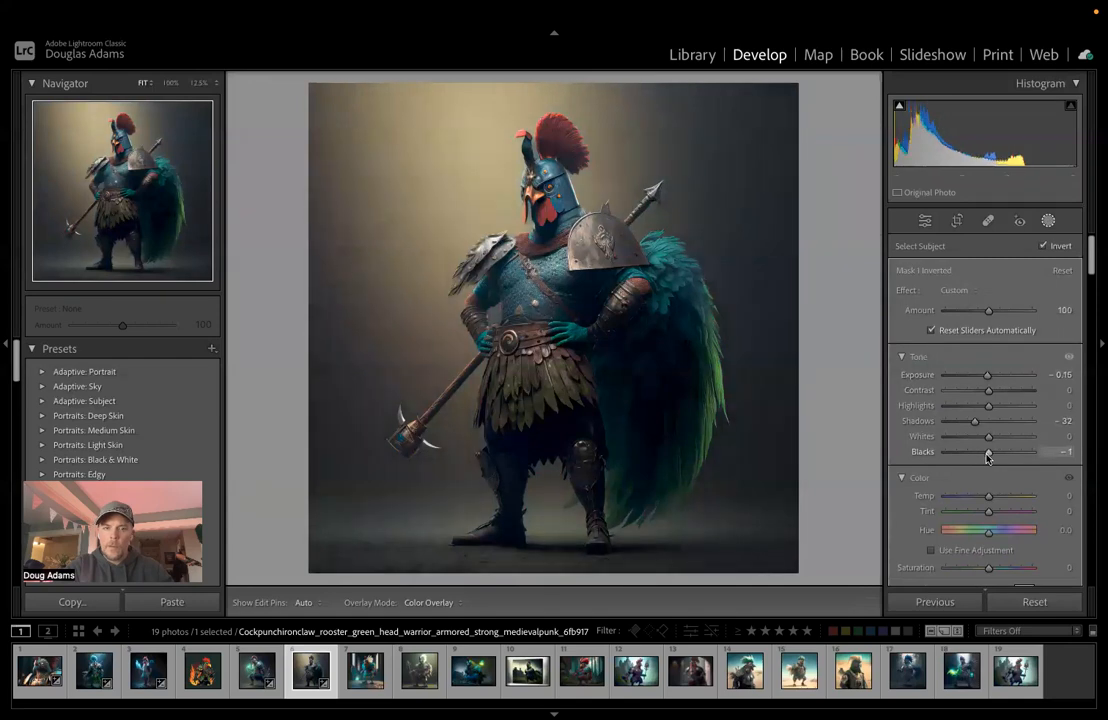
Step: Add a wide, flat radial mask over the ground at the rooster's feet with Exposure 0.65 and Temp 50
{"action": "left_click", "coordinate": [862, 202]}
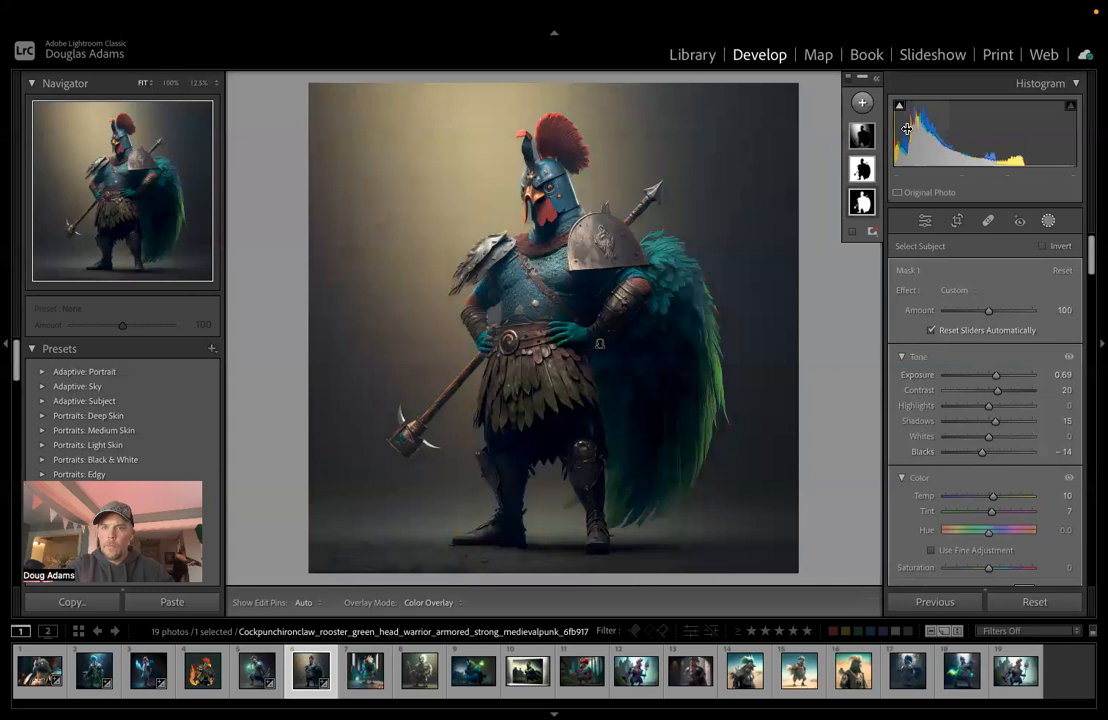
{"action": "left_click", "coordinate": [862, 102]}
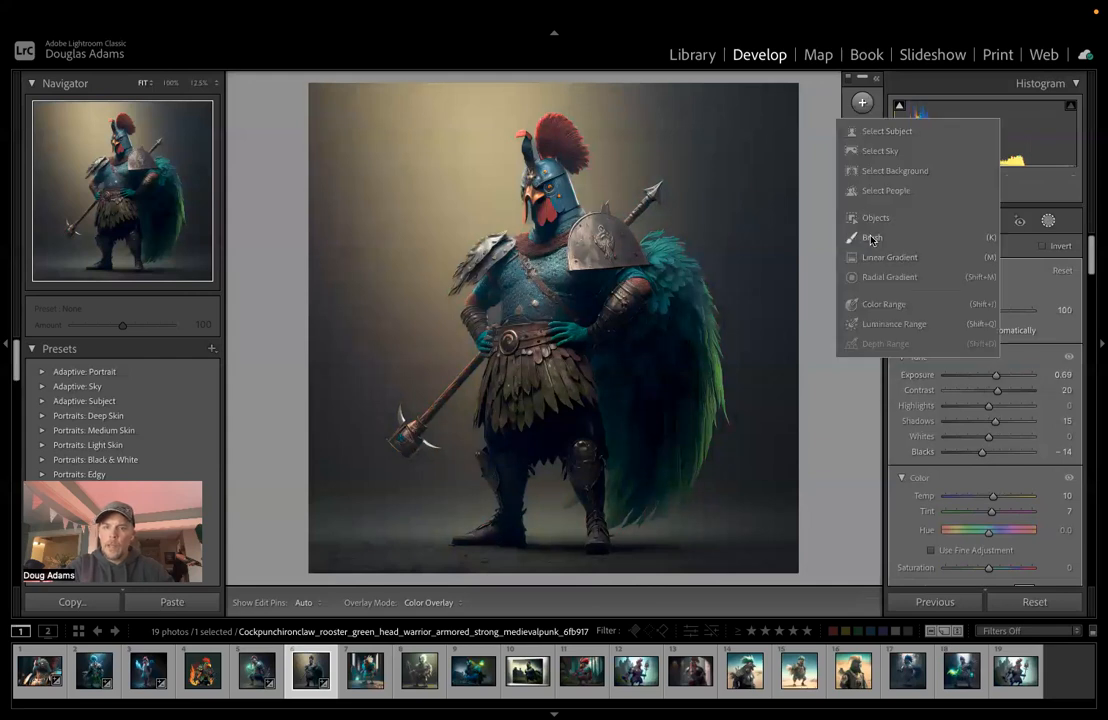
{"action": "left_click", "coordinate": [870, 277]}
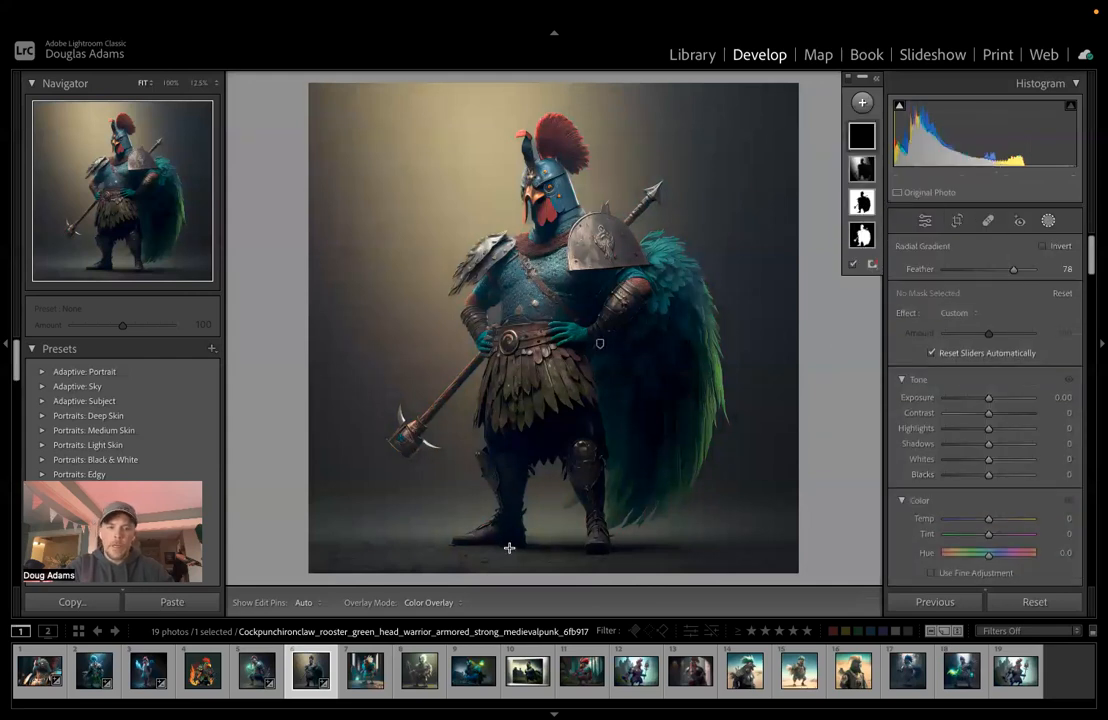
{"action": "left_click_drag", "start_coordinate": [396, 534], "coordinate": [791, 575]}
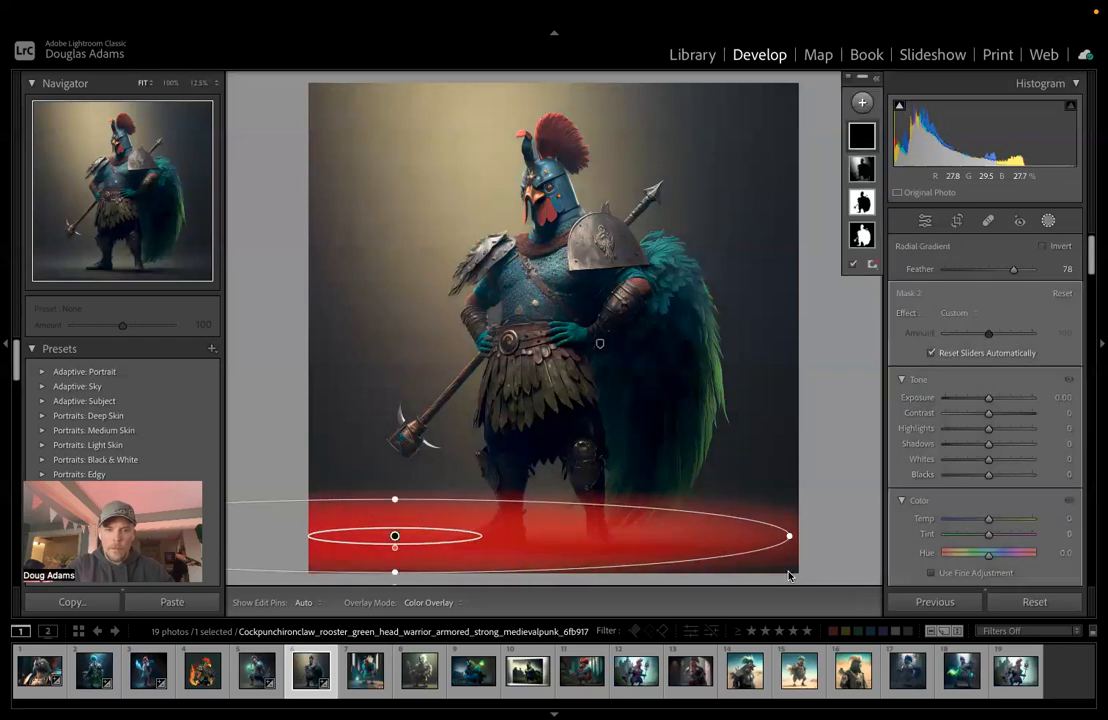
{"action": "left_click_drag", "start_coordinate": [404, 533], "coordinate": [537, 549]}
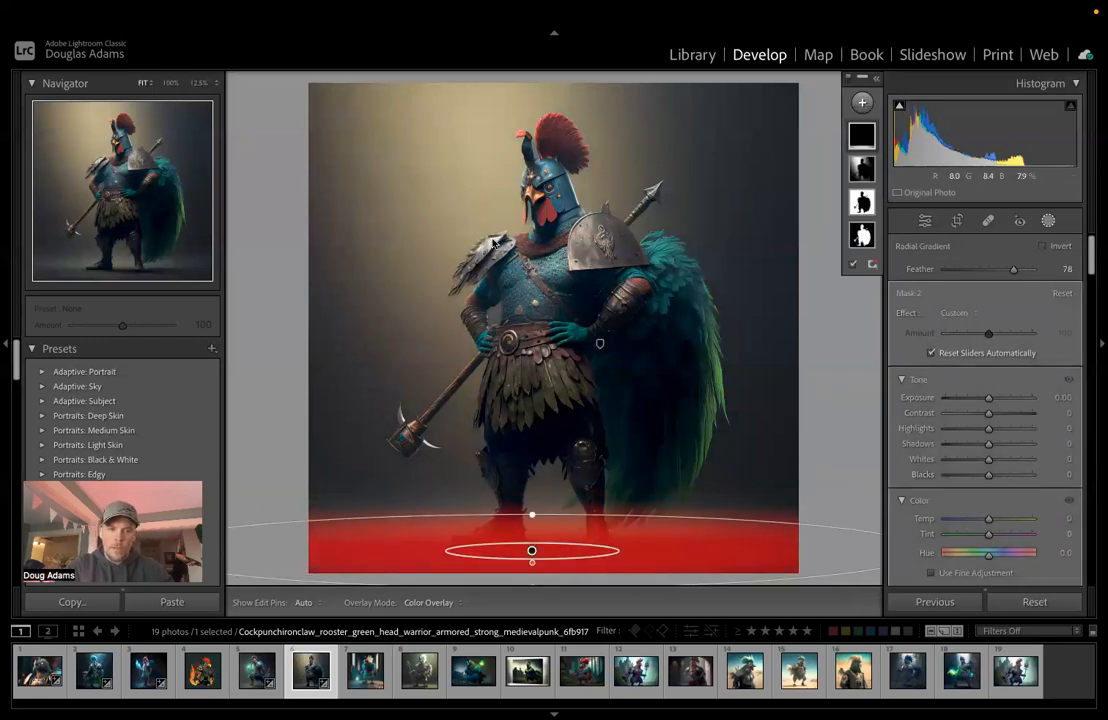
{"action": "left_click_drag", "start_coordinate": [989, 398], "coordinate": [997, 404]}
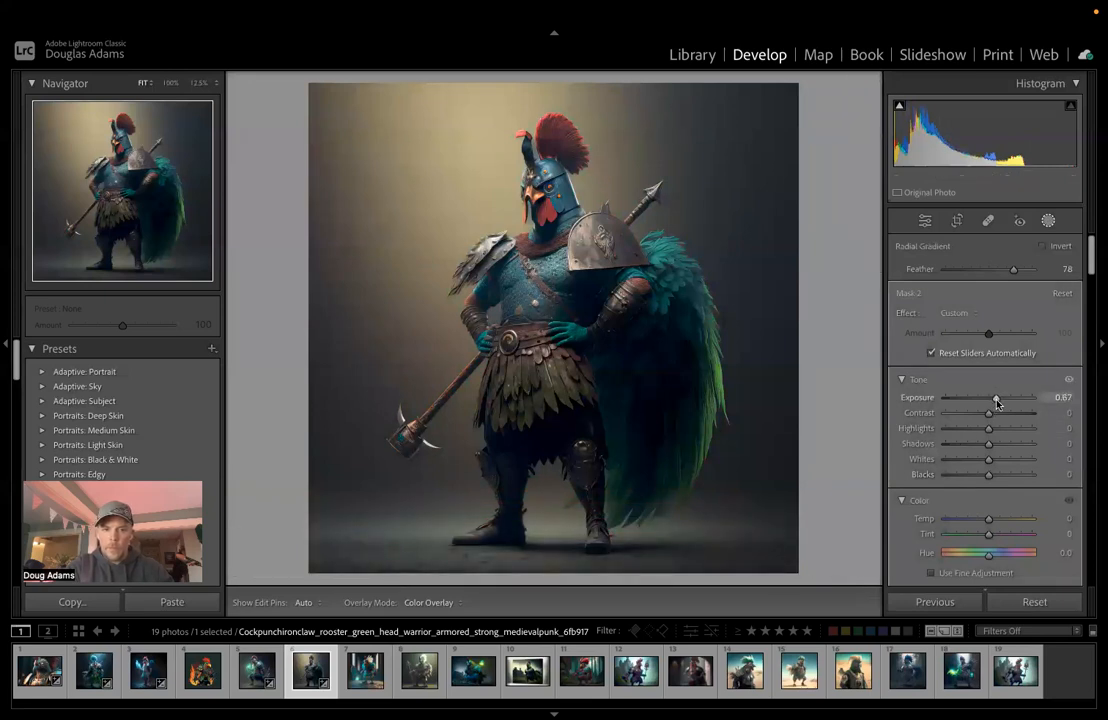
{"action": "left_click_drag", "start_coordinate": [988, 520], "coordinate": [1008, 522]}
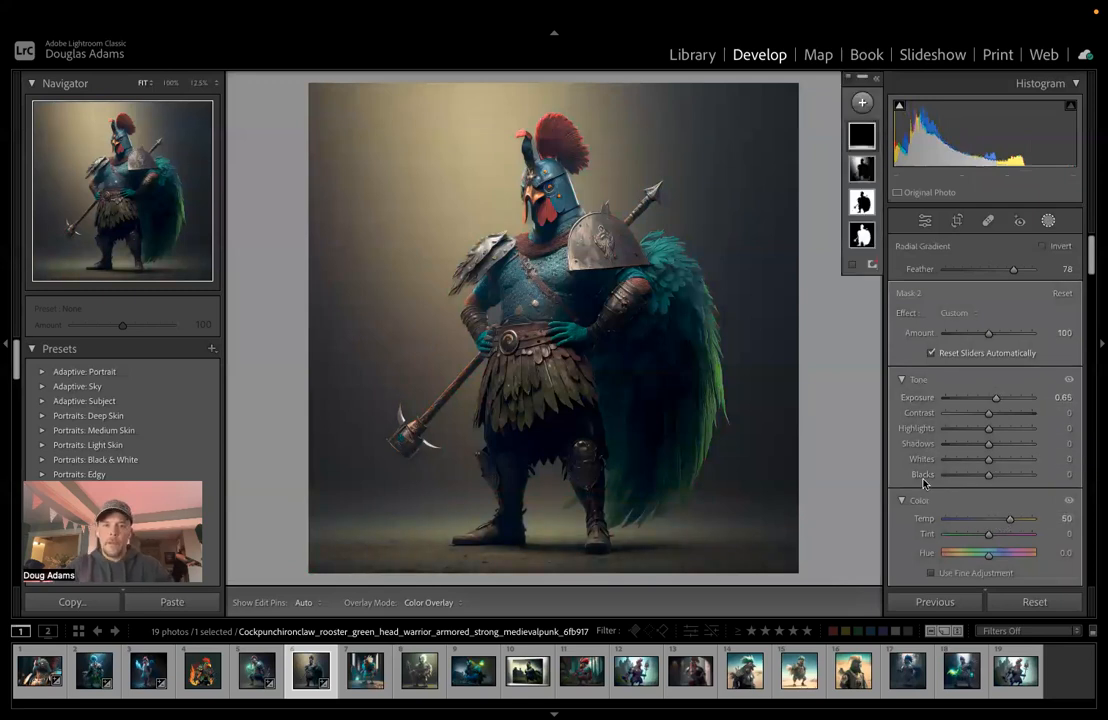
Step: Add an upright radial mask over the rooster's head and torso with Exposure 0.36, and show the unedited version for comparison
{"action": "left_click", "coordinate": [862, 100]}
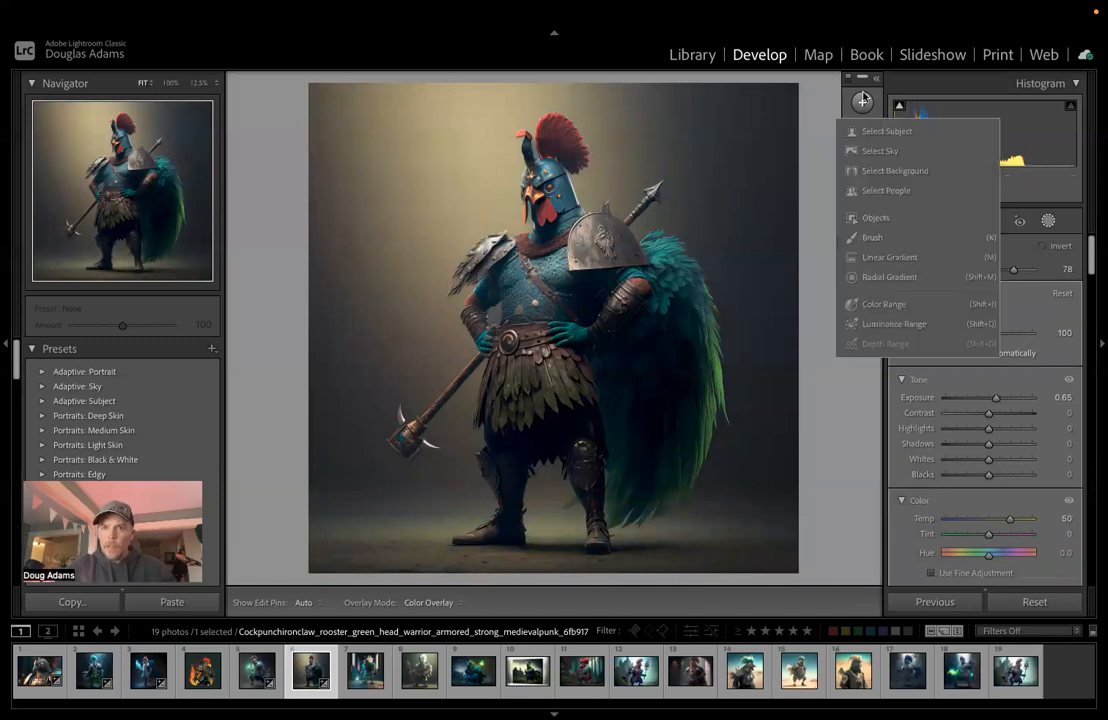
{"action": "left_click", "coordinate": [866, 133]}
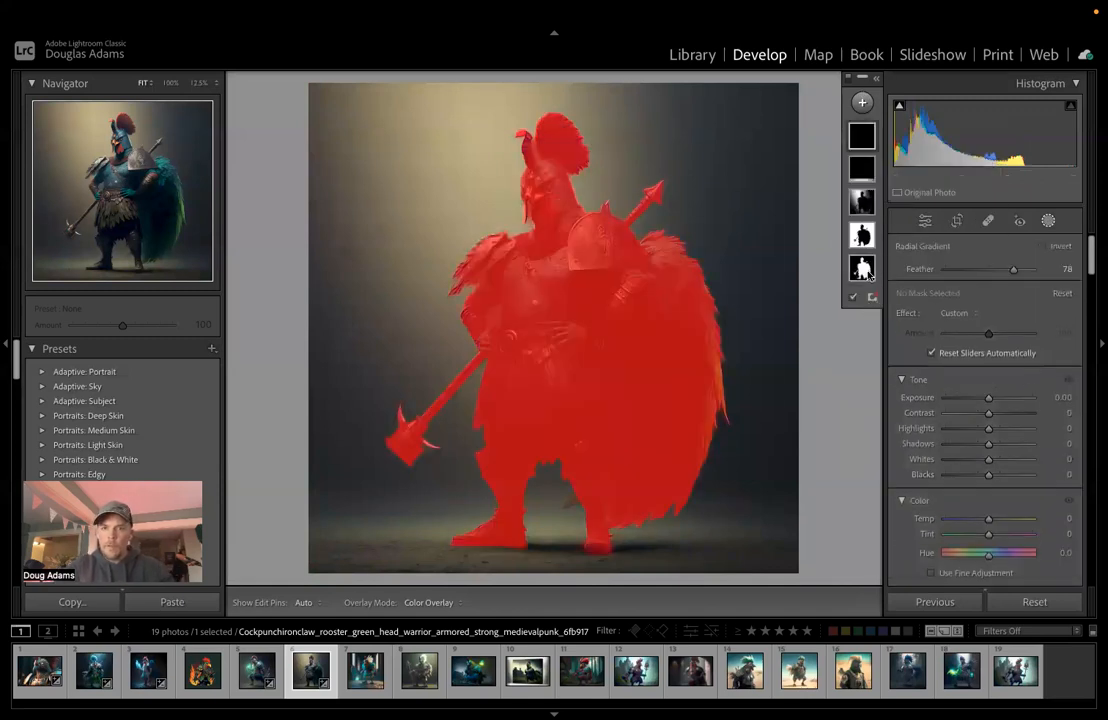
{"action": "left_click_drag", "start_coordinate": [505, 231], "coordinate": [514, 262]}
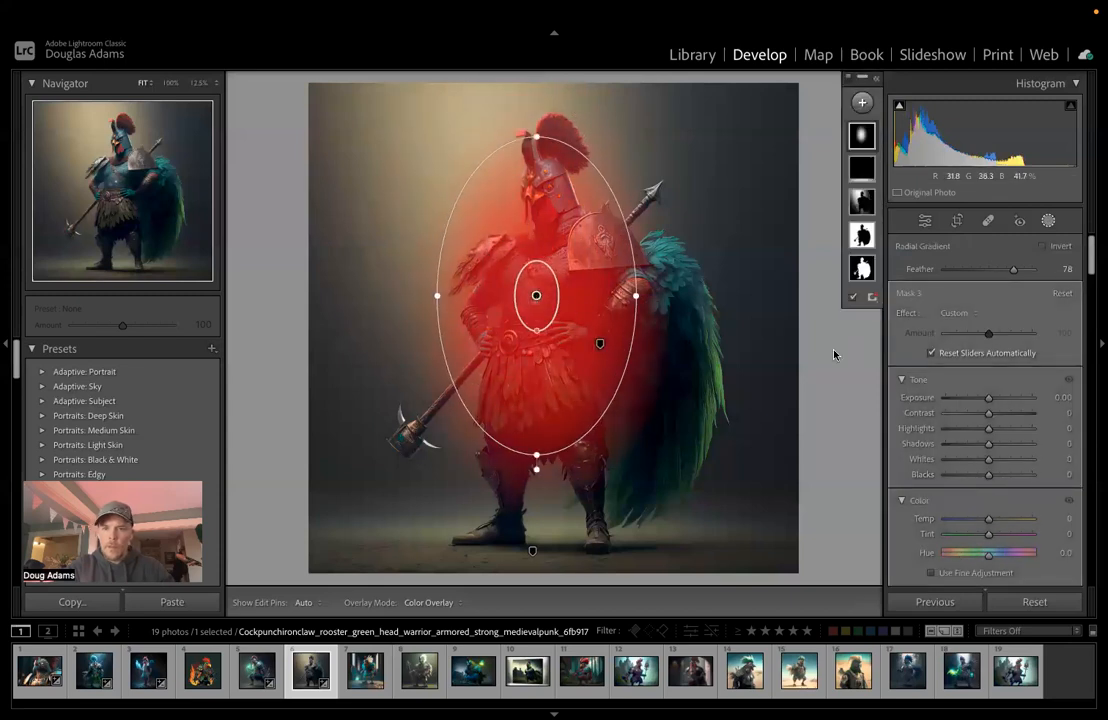
{"action": "left_click_drag", "start_coordinate": [984, 401], "coordinate": [994, 401]}
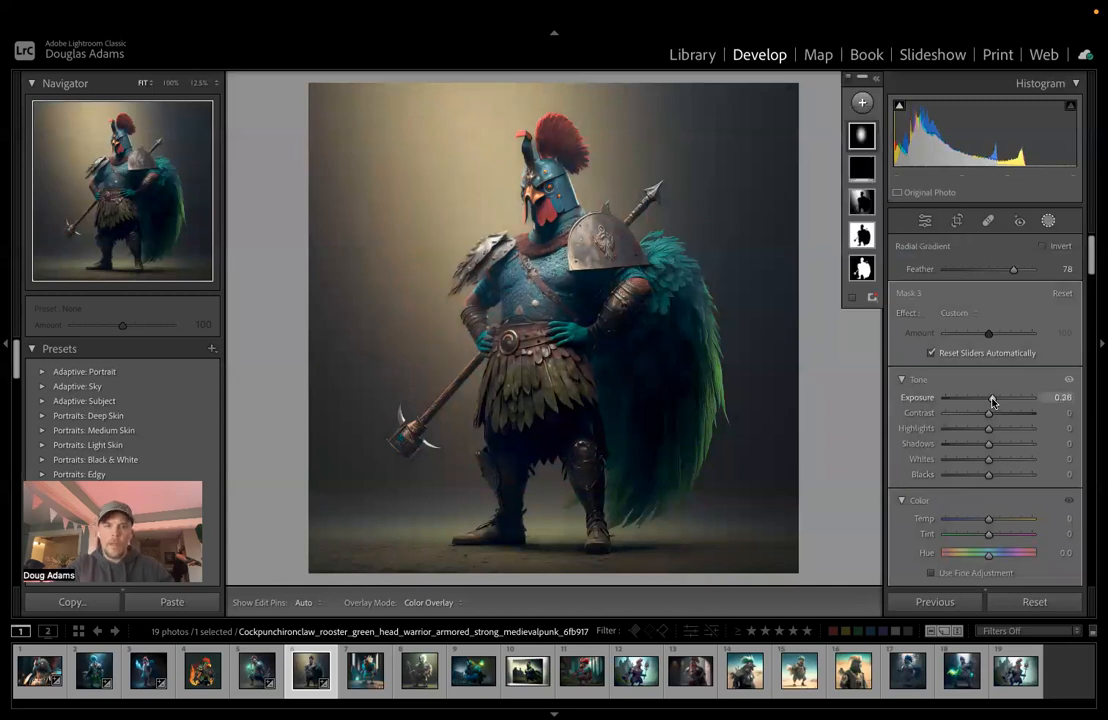
{"action": "key", "text": "backslash"}
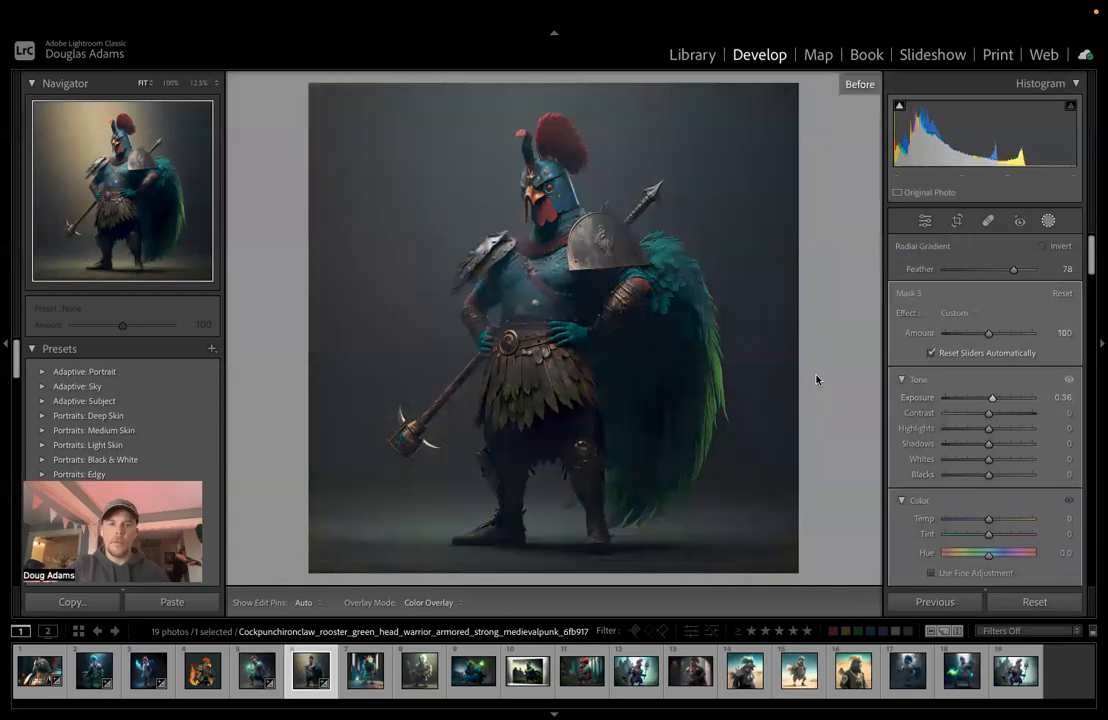
Step: Restore the edited view, close masking, and open the seventh photo, the feathered rooster holding a glowing sword
{"action": "key", "text": "backslash"}
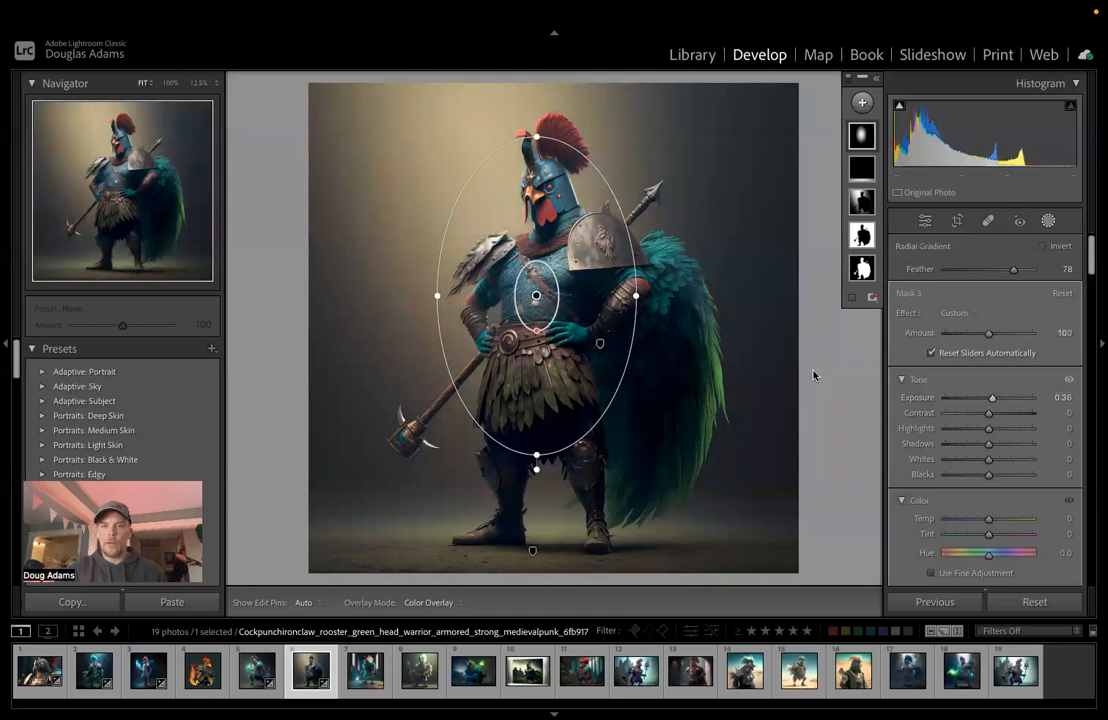
{"action": "left_click", "coordinate": [1050, 222]}
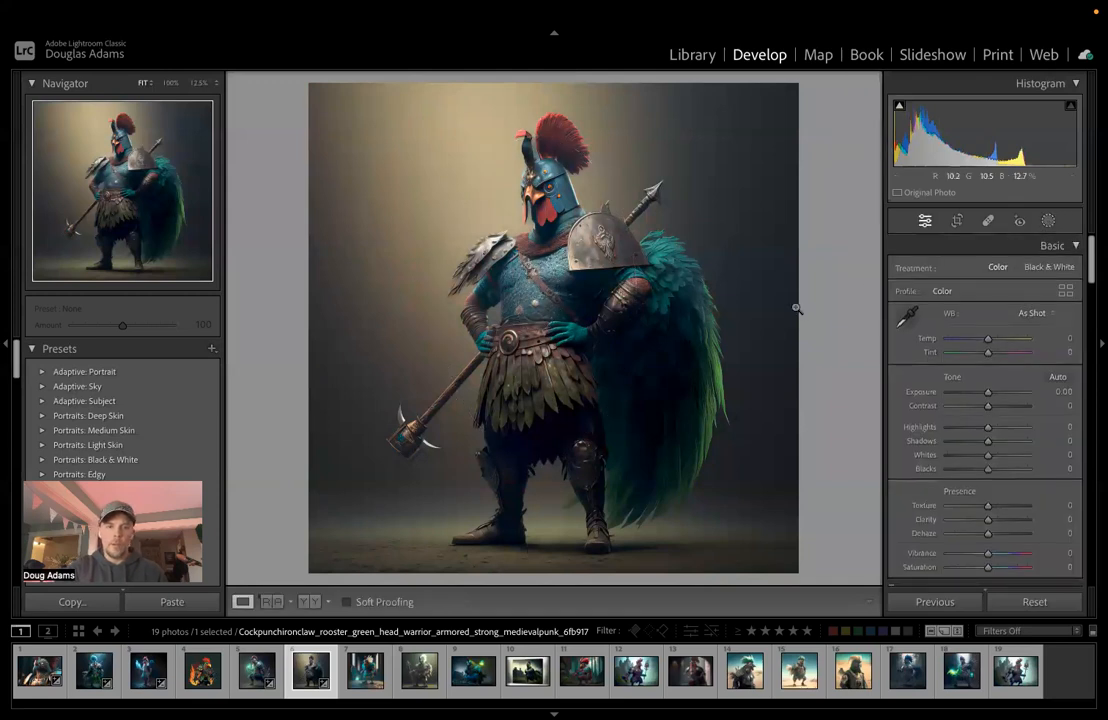
{"action": "left_click", "coordinate": [364, 686]}
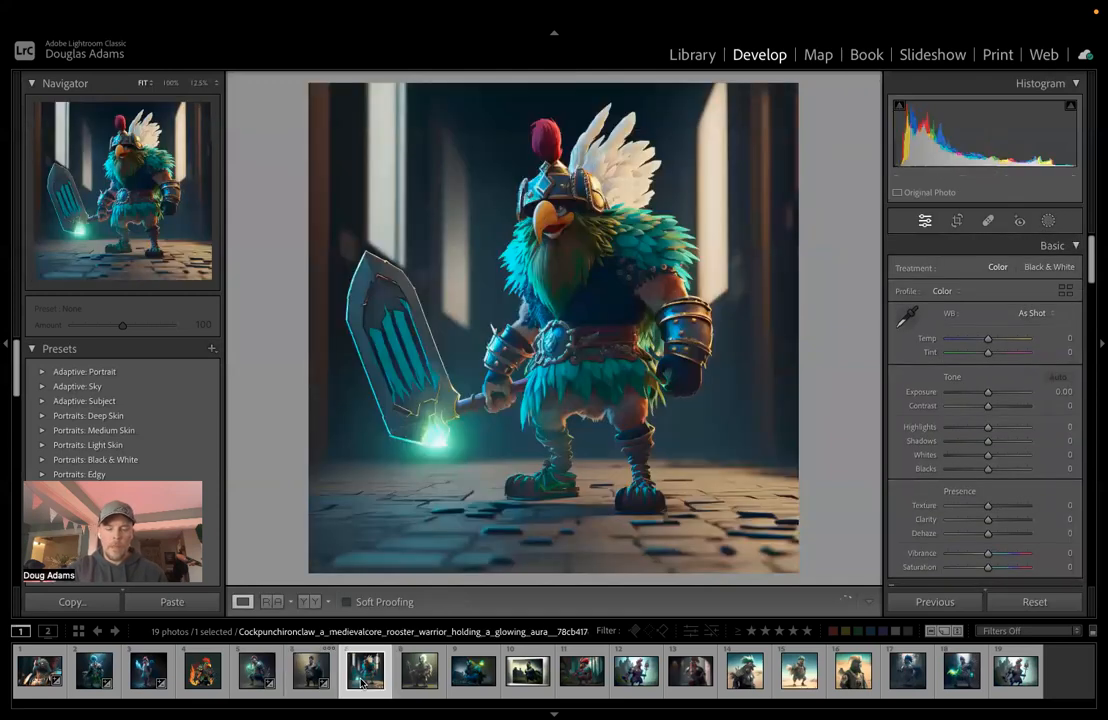
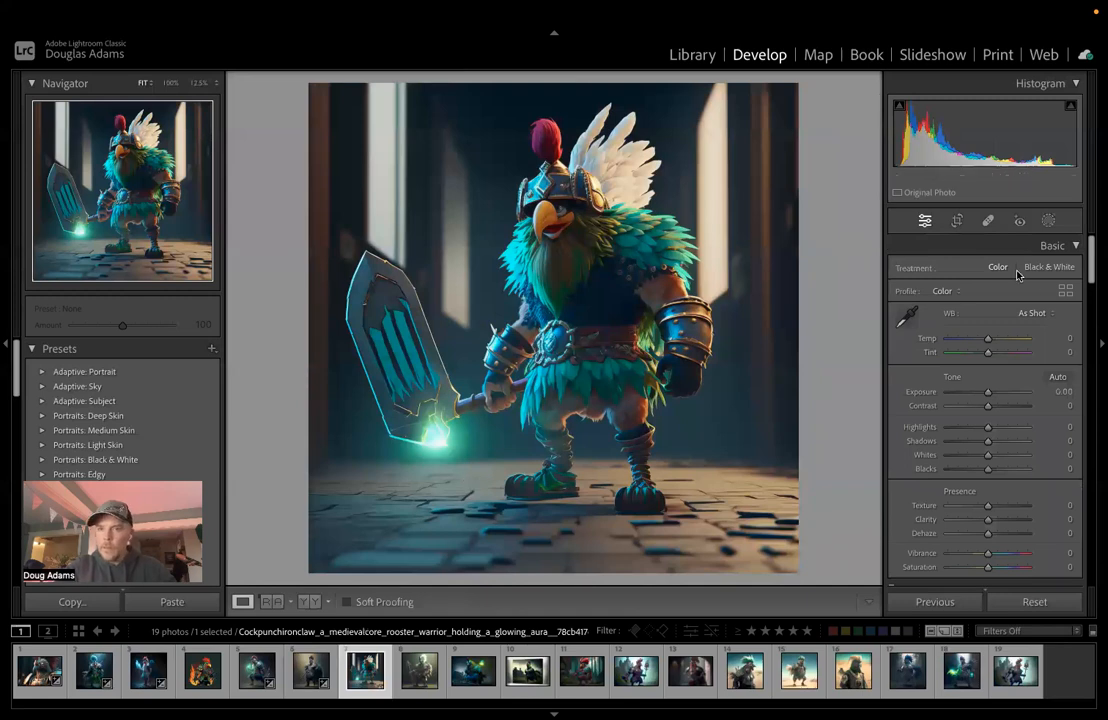
Step: Add a subject mask over the rooster warrior with Exposure 0.66, Contrast 25 and Blacks -7
{"action": "left_click", "coordinate": [1049, 221]}
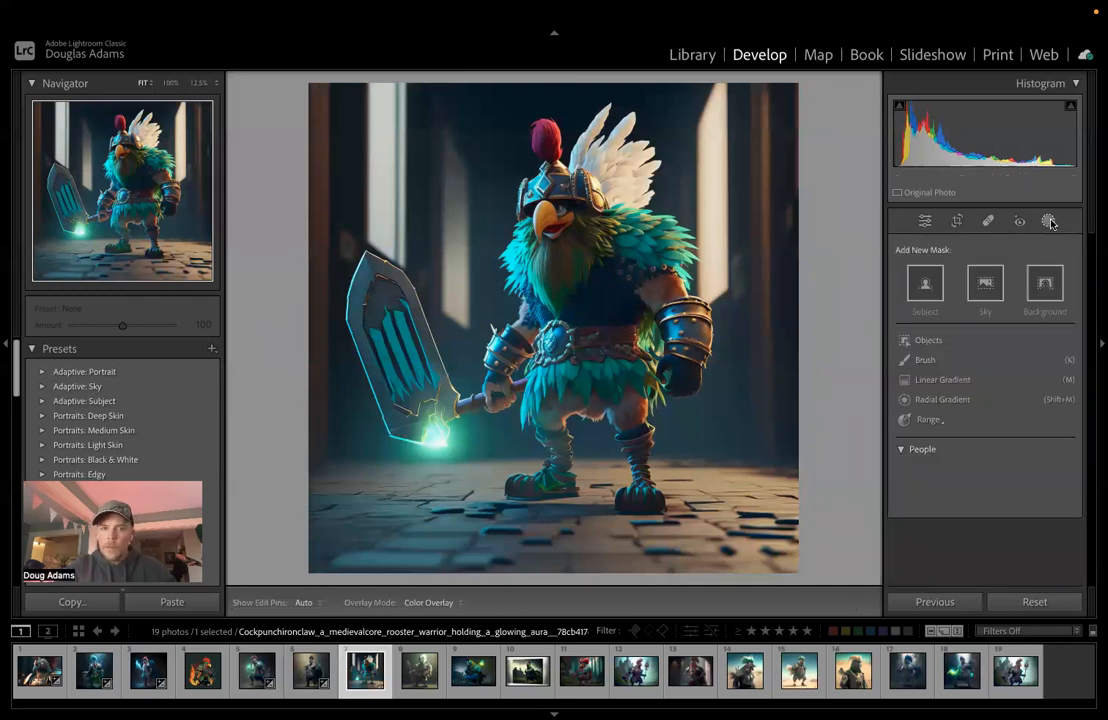
{"action": "left_click", "coordinate": [920, 289]}
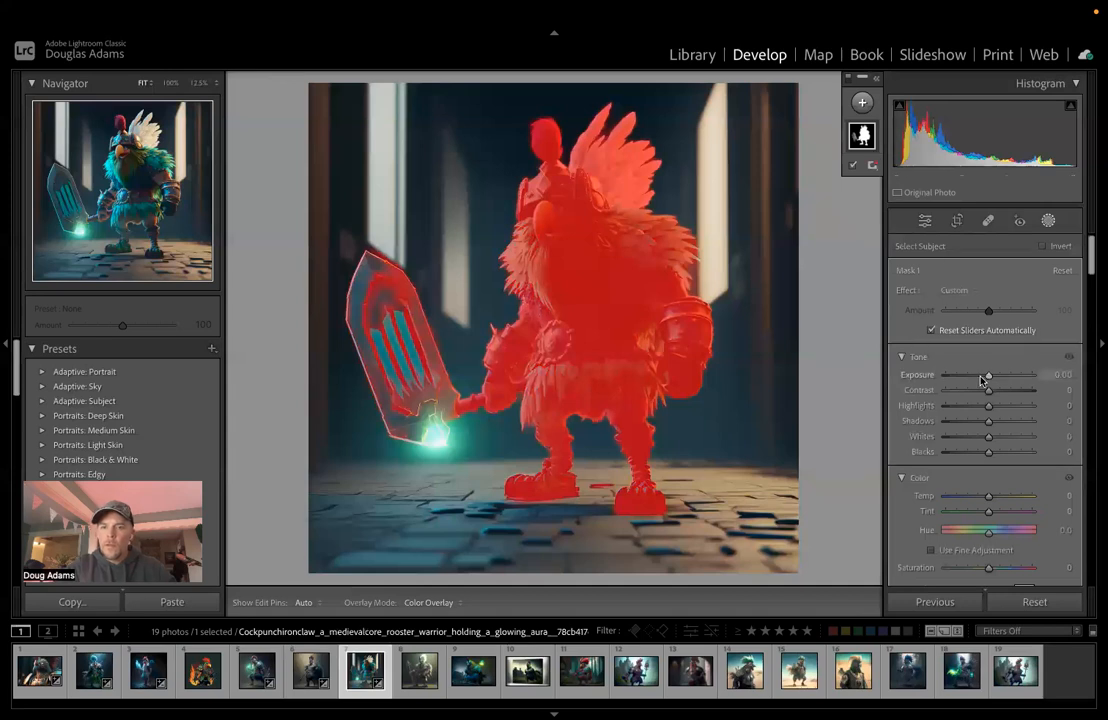
{"action": "left_click_drag", "start_coordinate": [989, 377], "coordinate": [998, 401]}
{"action": "left_click_drag", "start_coordinate": [990, 452], "coordinate": [986, 455]}
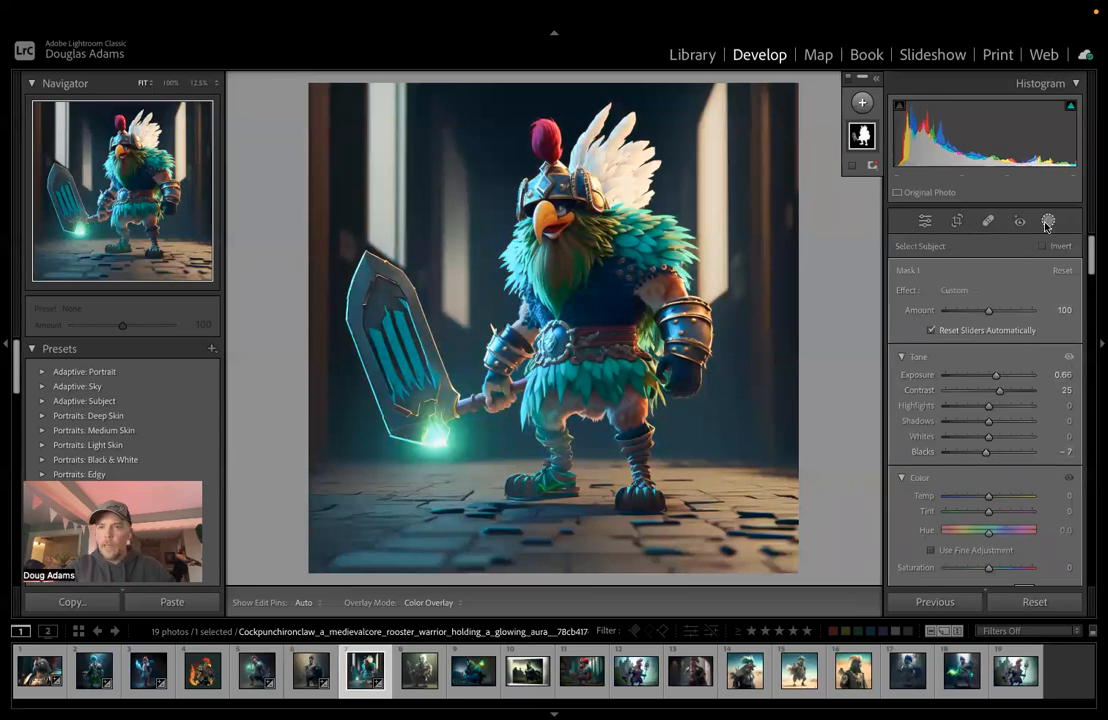
Step: Add a large radial mask from the lower-right floor, tilted toward the upper left, with Exposure 0.54 and Temp 21
{"action": "left_click", "coordinate": [862, 103]}
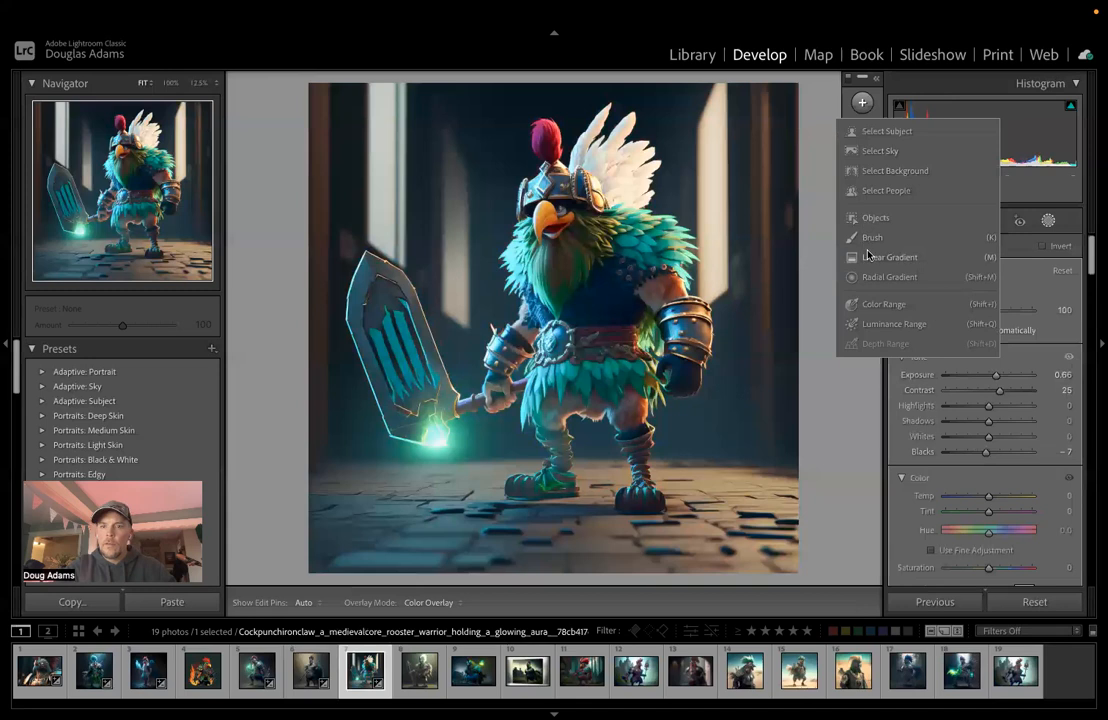
{"action": "left_click", "coordinate": [869, 277]}
{"action": "left_click_drag", "start_coordinate": [760, 545], "coordinate": [614, 155]}
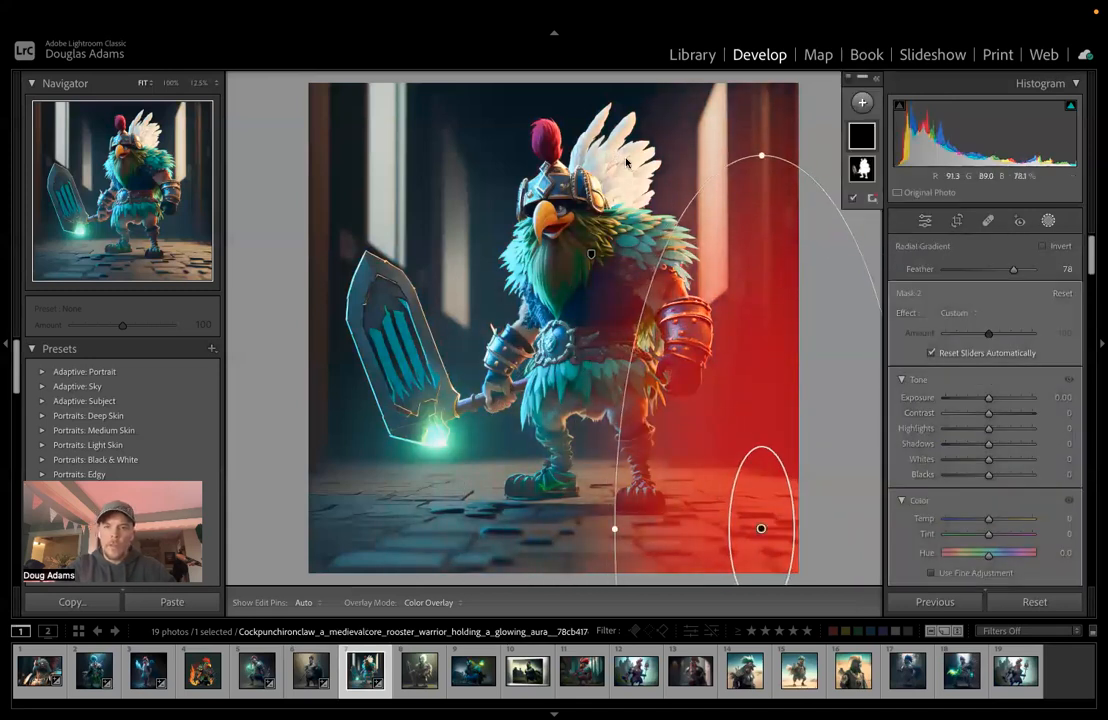
{"action": "left_click_drag", "start_coordinate": [759, 139], "coordinate": [477, 194]}
{"action": "left_click_drag", "start_coordinate": [988, 397], "coordinate": [995, 401]}
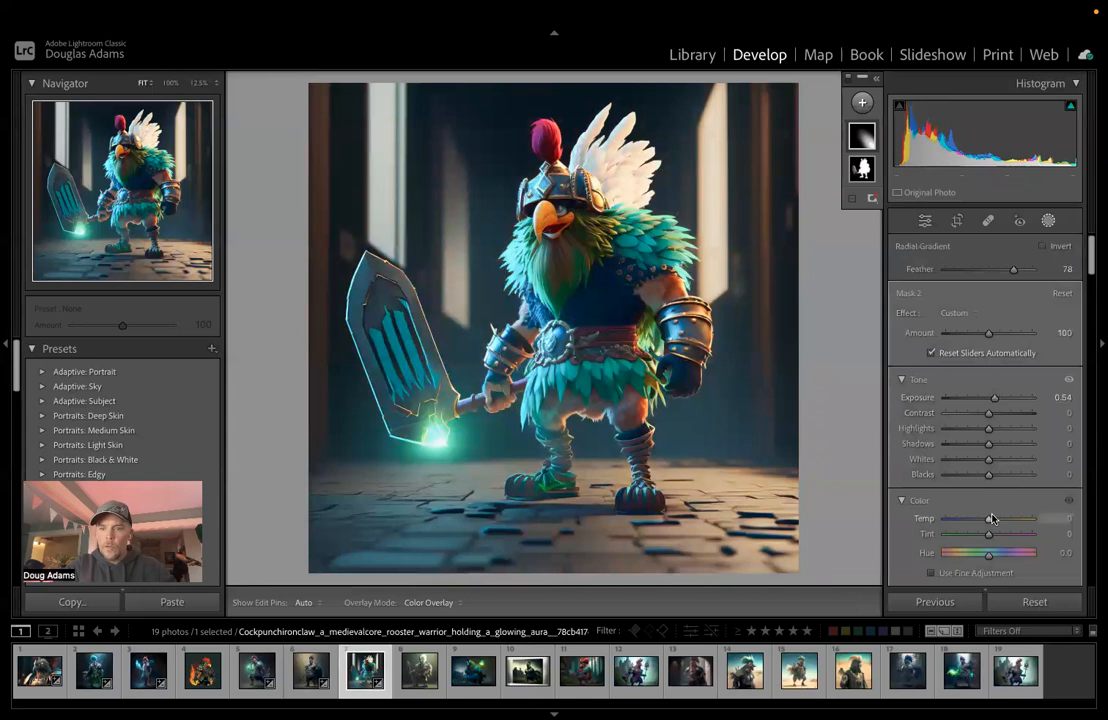
{"action": "left_click_drag", "start_coordinate": [989, 519], "coordinate": [995, 520]}
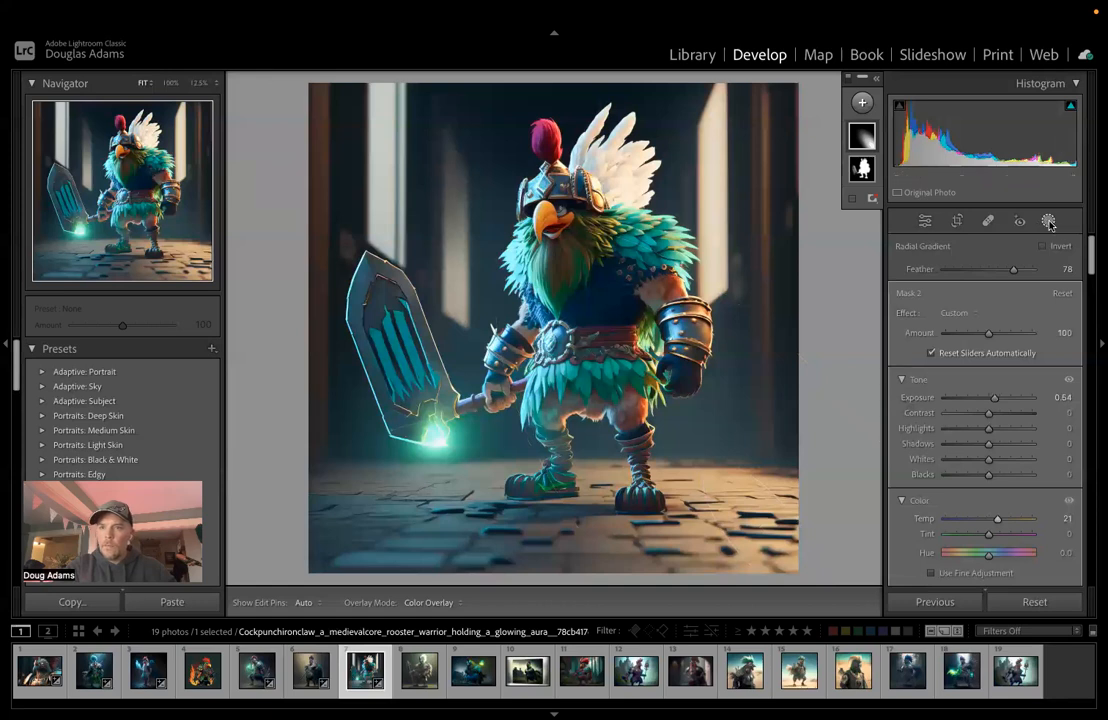
Step: Add a wide, flat radial mask on the floor below the glowing sword tip with Exposure 0.84, Temp -16 and Tint -100
{"action": "left_click", "coordinate": [861, 102]}
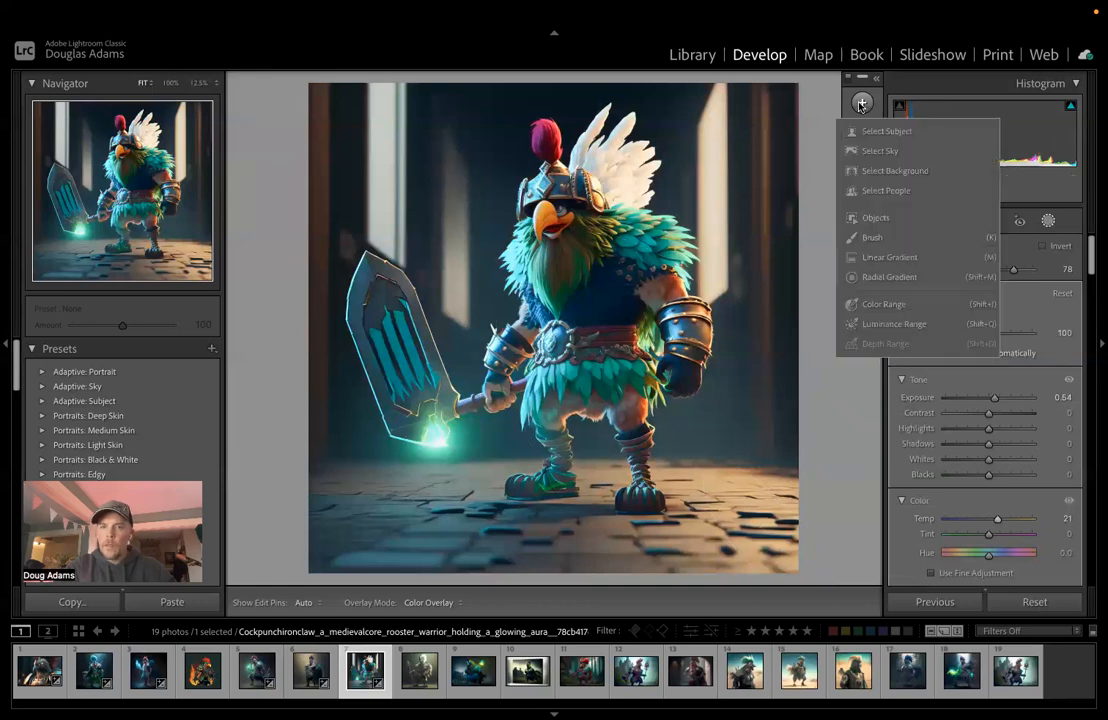
{"action": "left_click", "coordinate": [869, 279]}
{"action": "left_click_drag", "start_coordinate": [334, 485], "coordinate": [543, 545]}
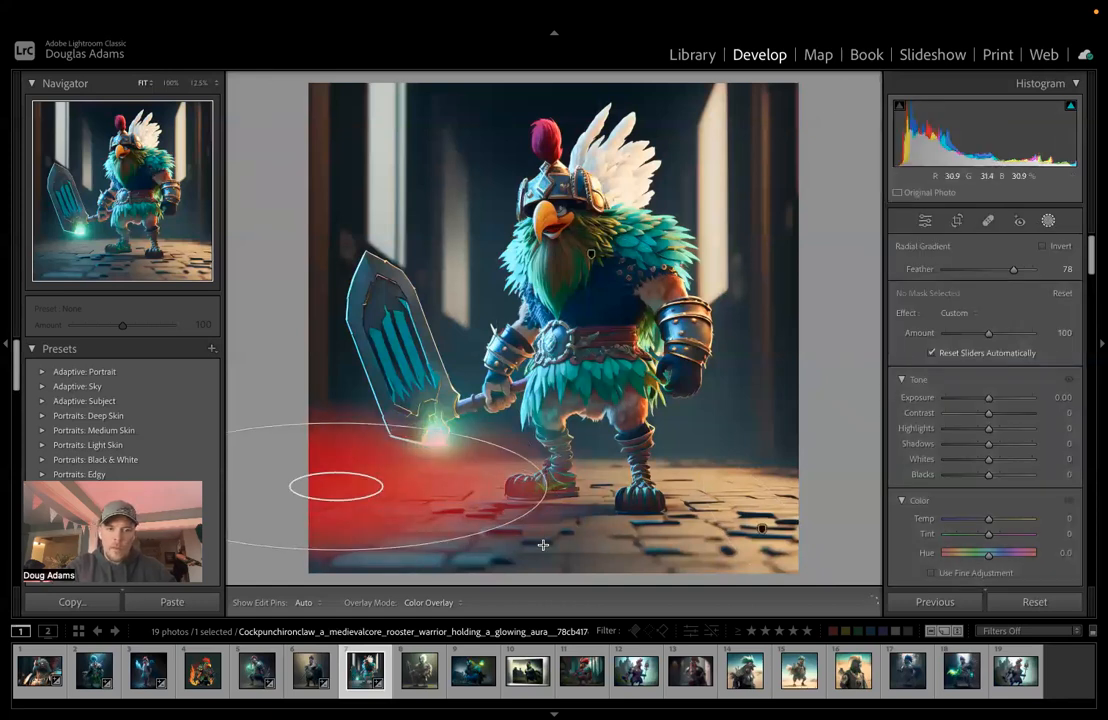
{"action": "left_click_drag", "start_coordinate": [334, 485], "coordinate": [439, 524]}
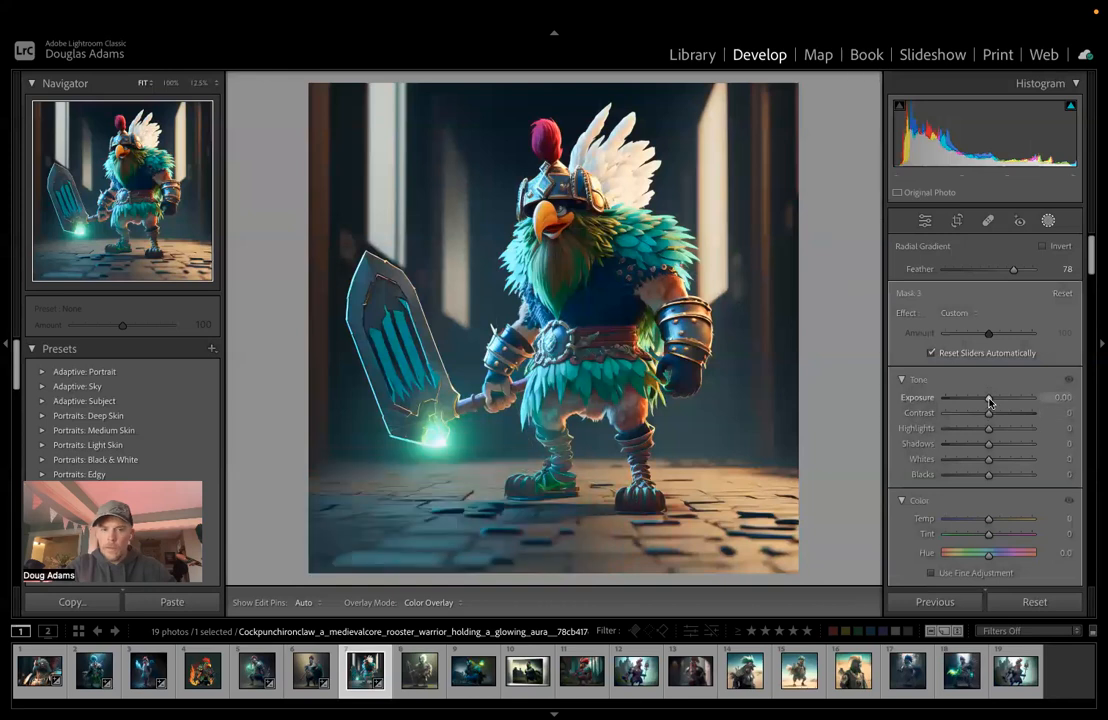
{"action": "left_click_drag", "start_coordinate": [990, 402], "coordinate": [998, 401]}
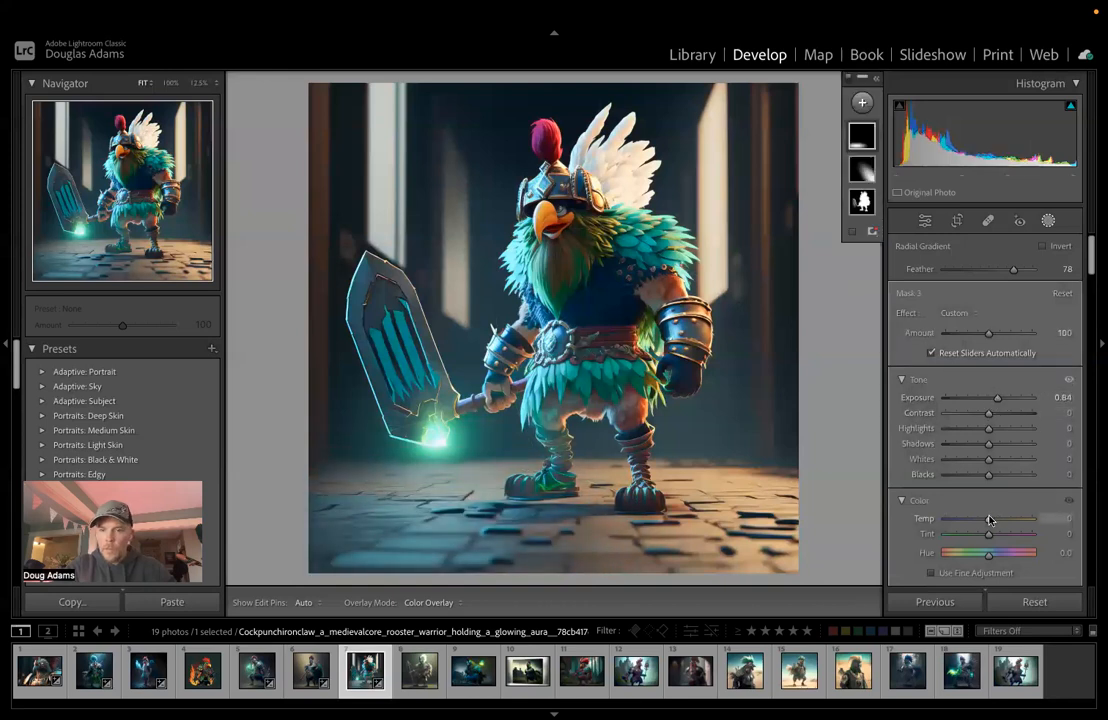
{"action": "left_click_drag", "start_coordinate": [988, 522], "coordinate": [971, 537]}
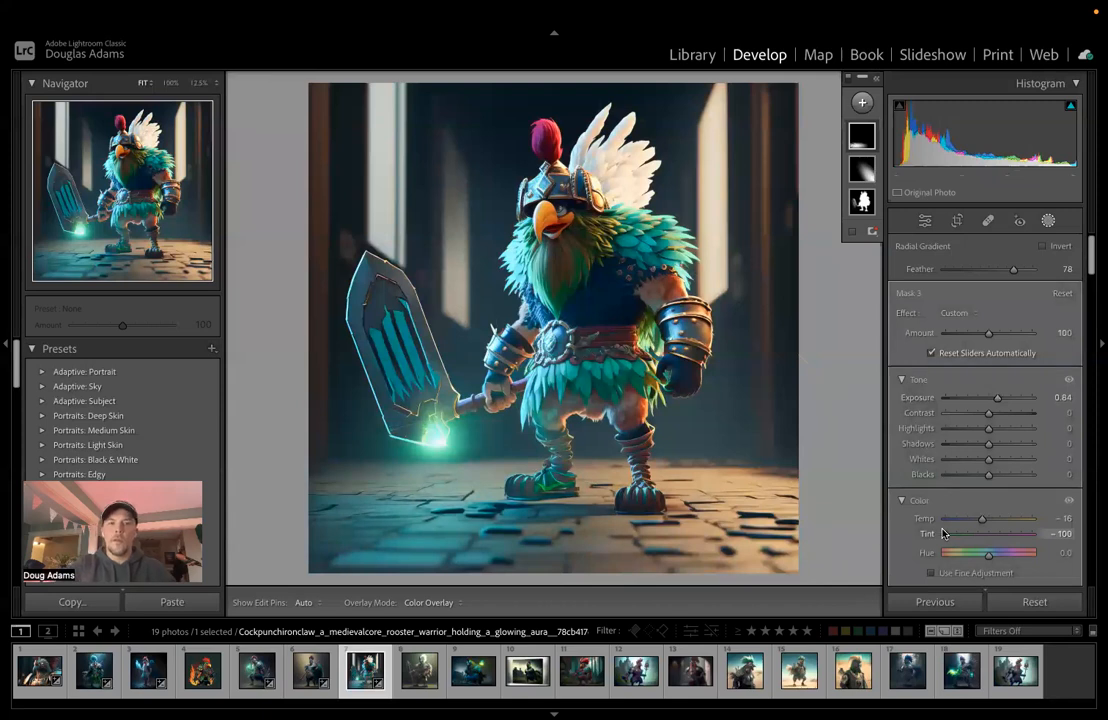
Step: Warm the rooster's subject mask with Temp 10 and Tint 7
{"action": "left_click", "coordinate": [862, 201]}
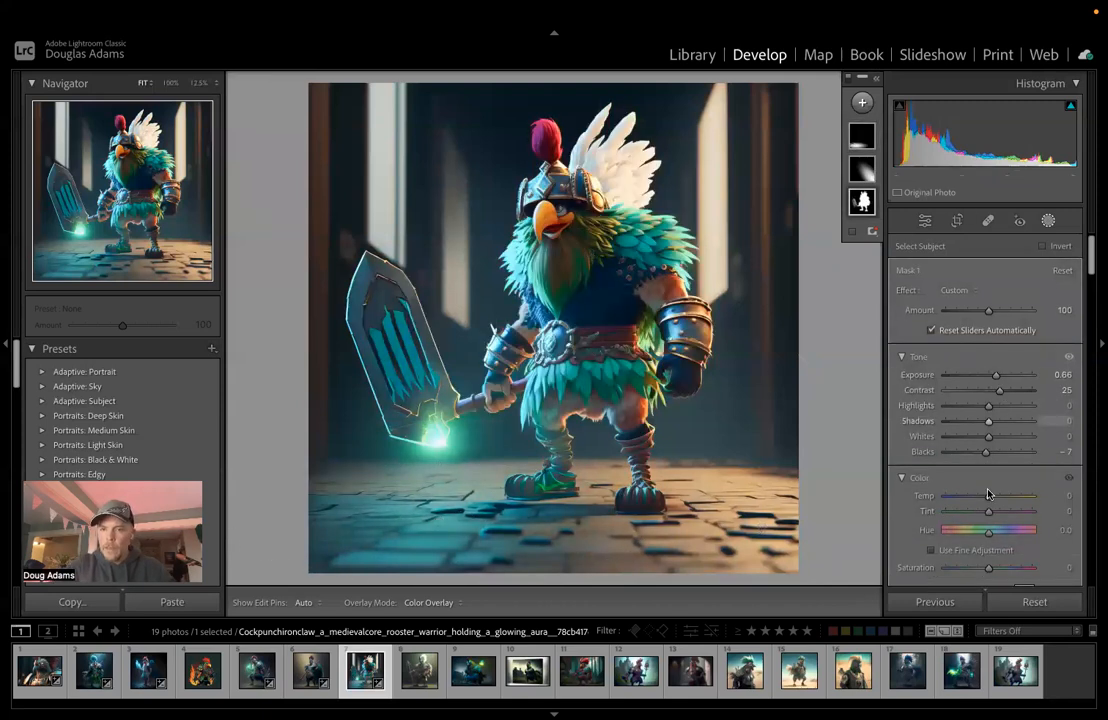
{"action": "left_click_drag", "start_coordinate": [988, 497], "coordinate": [988, 495]}
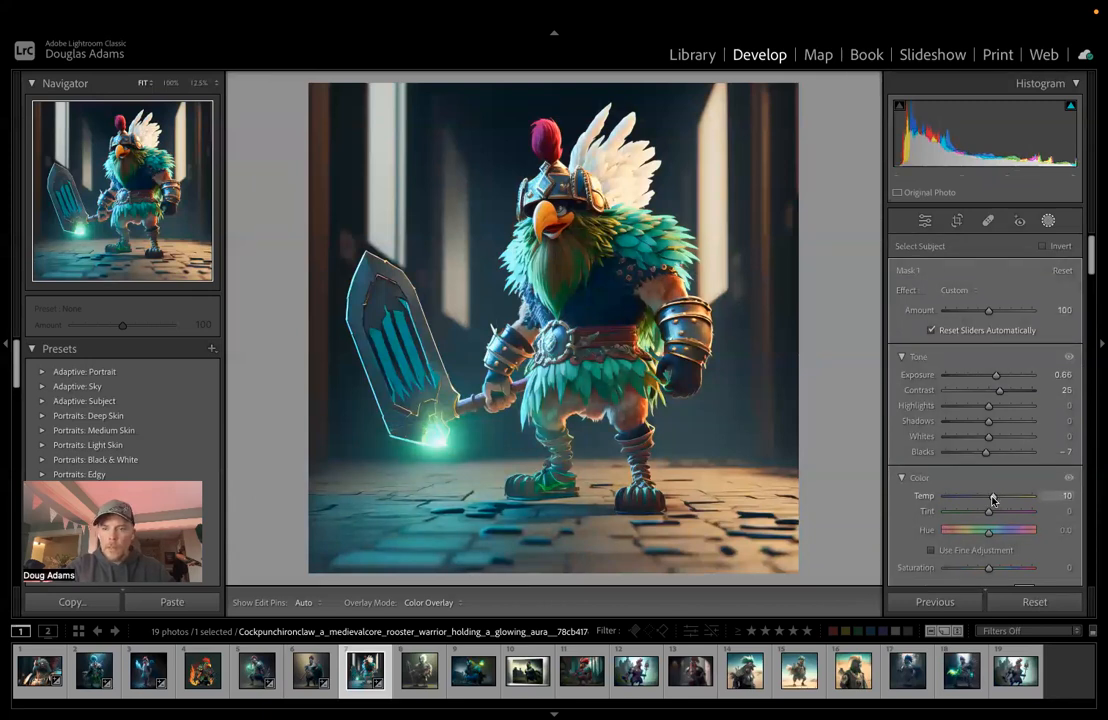
{"action": "left_click_drag", "start_coordinate": [993, 498], "coordinate": [993, 516]}
Step: Set the subject mask's Texture to 51, Clarity to -17 and Dehaze to 7
{"action": "scroll", "coordinate": [990, 515], "scroll_direction": "down", "scroll_amount": 5}
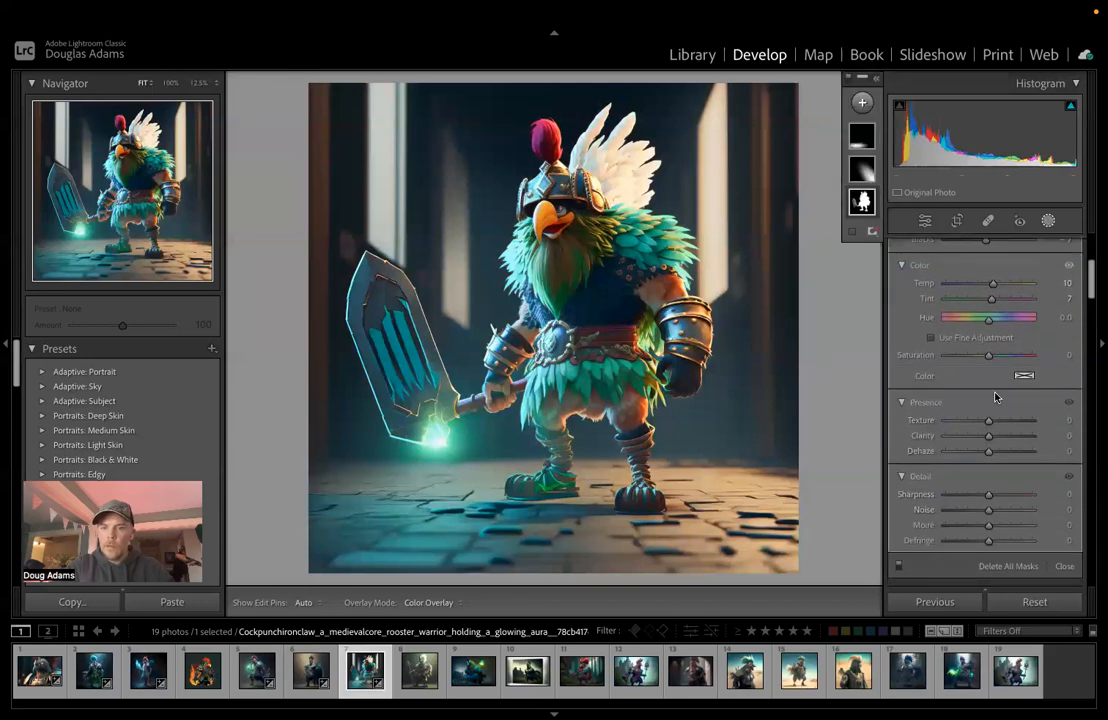
{"action": "left_click", "coordinate": [1010, 421]}
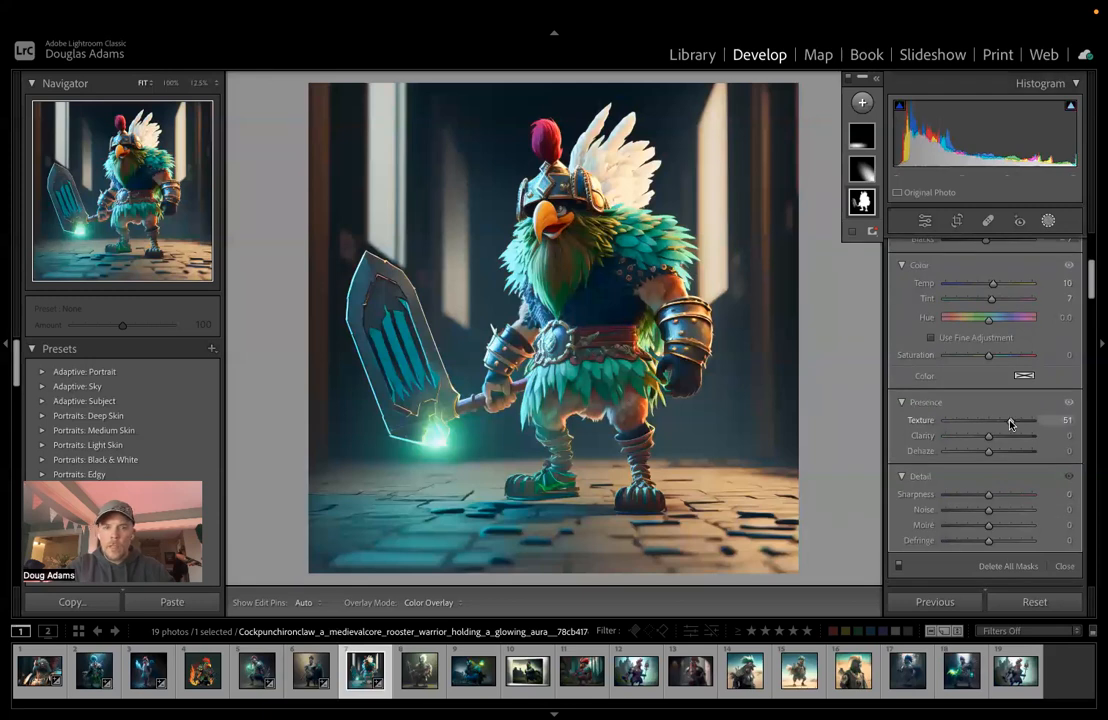
{"action": "mouse_move", "coordinate": [989, 436]}
{"action": "left_mouse_down"}
{"action": "mouse_move", "coordinate": [978, 440]}
{"action": "mouse_move", "coordinate": [992, 453]}
{"action": "left_mouse_up"}
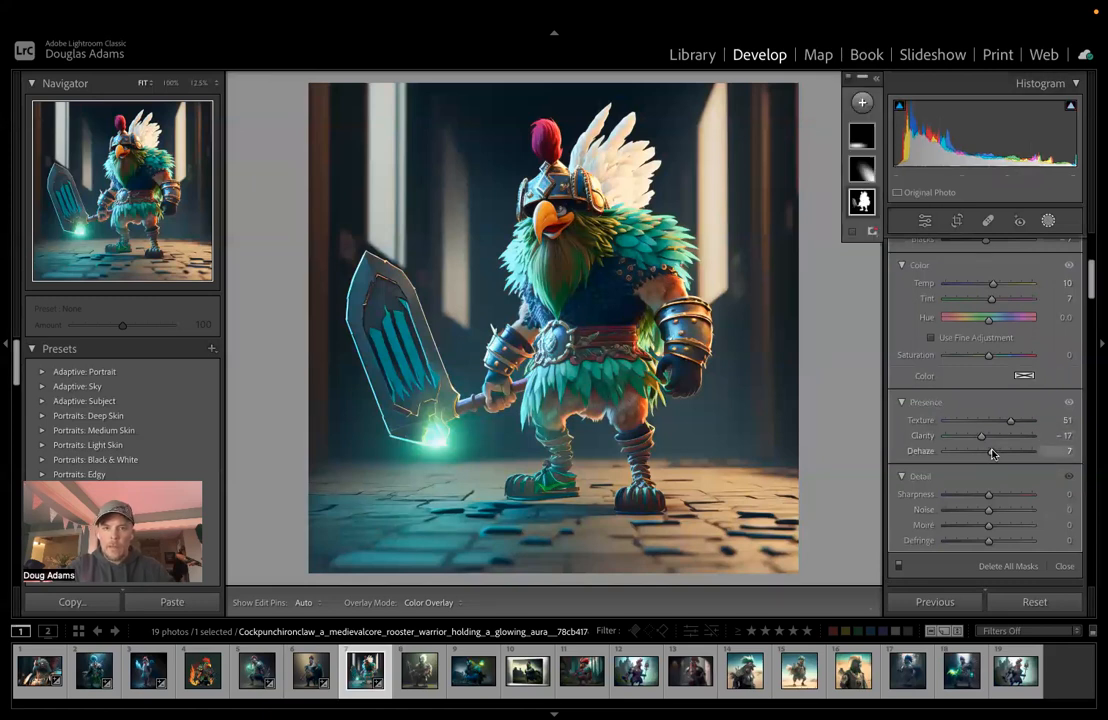
{"action": "scroll", "coordinate": [992, 453], "scroll_direction": "up", "scroll_amount": 5}
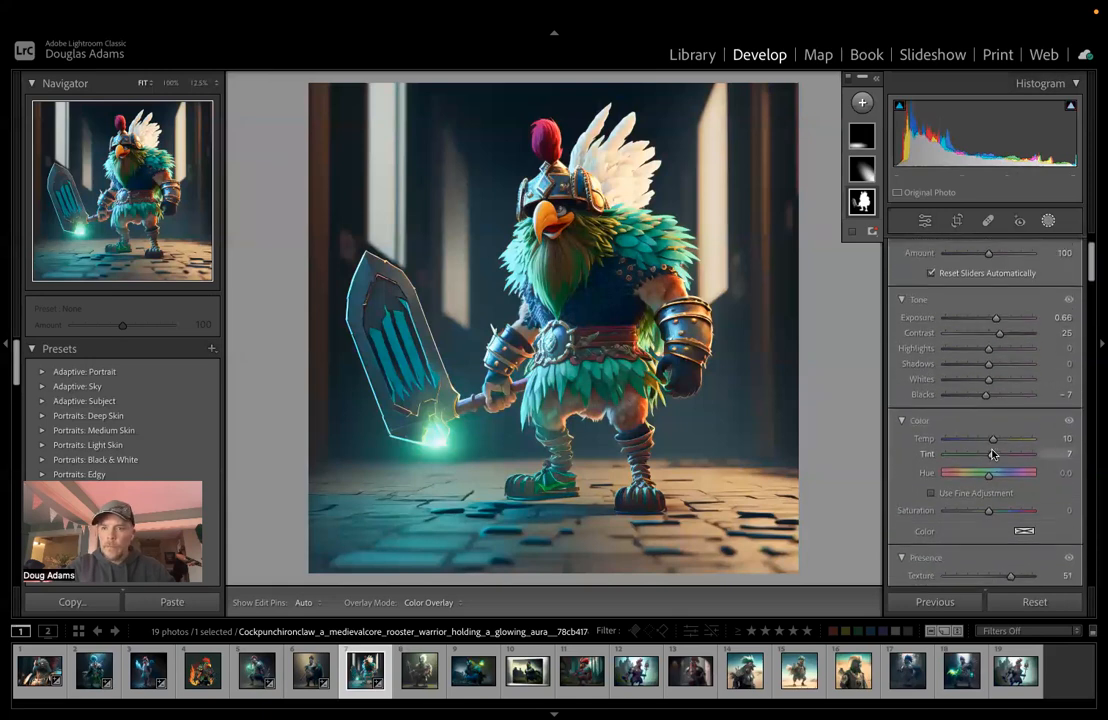
{"action": "scroll", "coordinate": [992, 453], "scroll_direction": "down", "scroll_amount": 5}
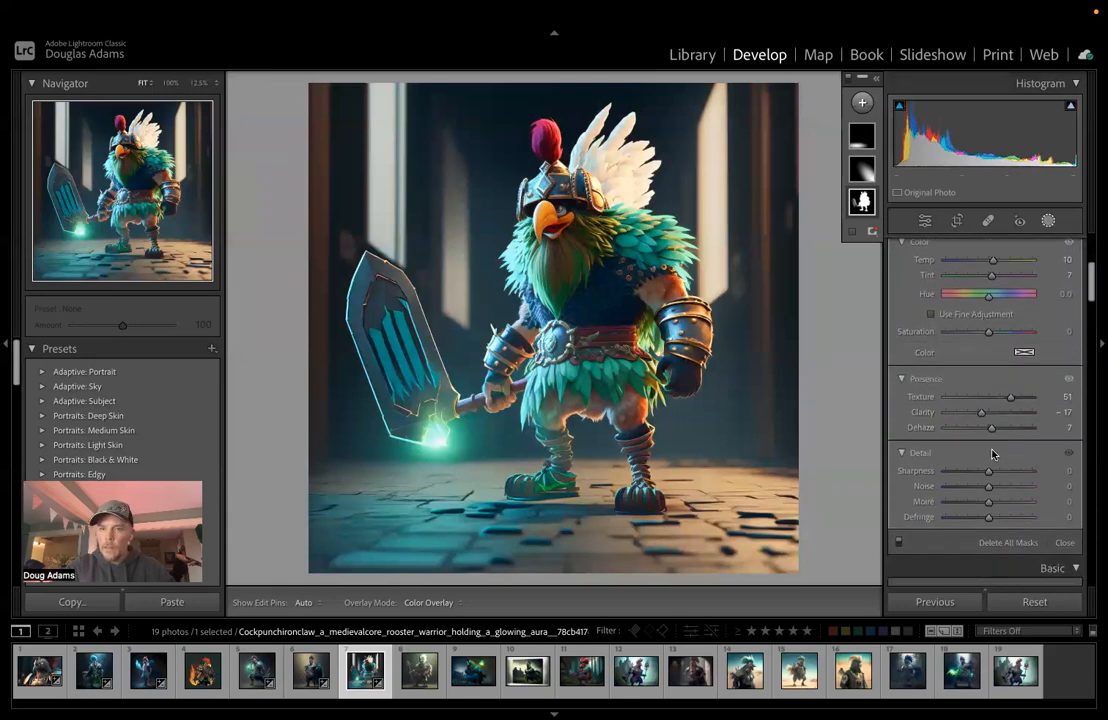
{"action": "scroll", "coordinate": [992, 453], "scroll_direction": "up", "scroll_amount": 5}
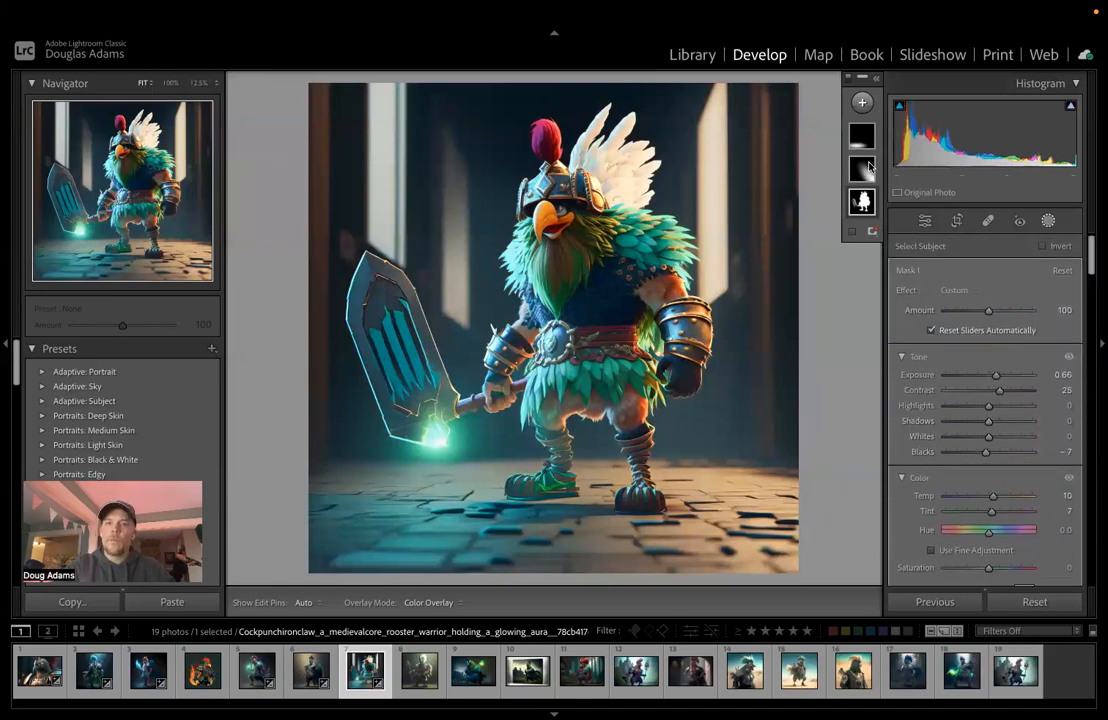
Step: Duplicate and invert the subject mask, and subtract the sword from the inverted copy with an object selection
{"action": "right_click", "coordinate": [861, 202]}
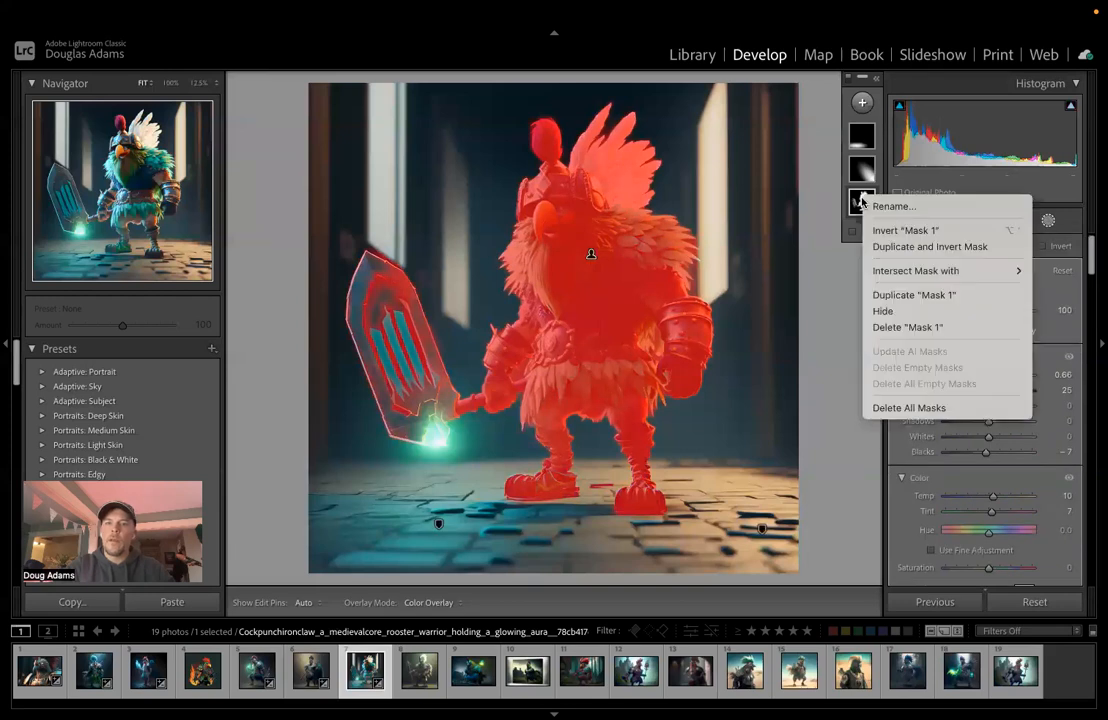
{"action": "left_click", "coordinate": [898, 247]}
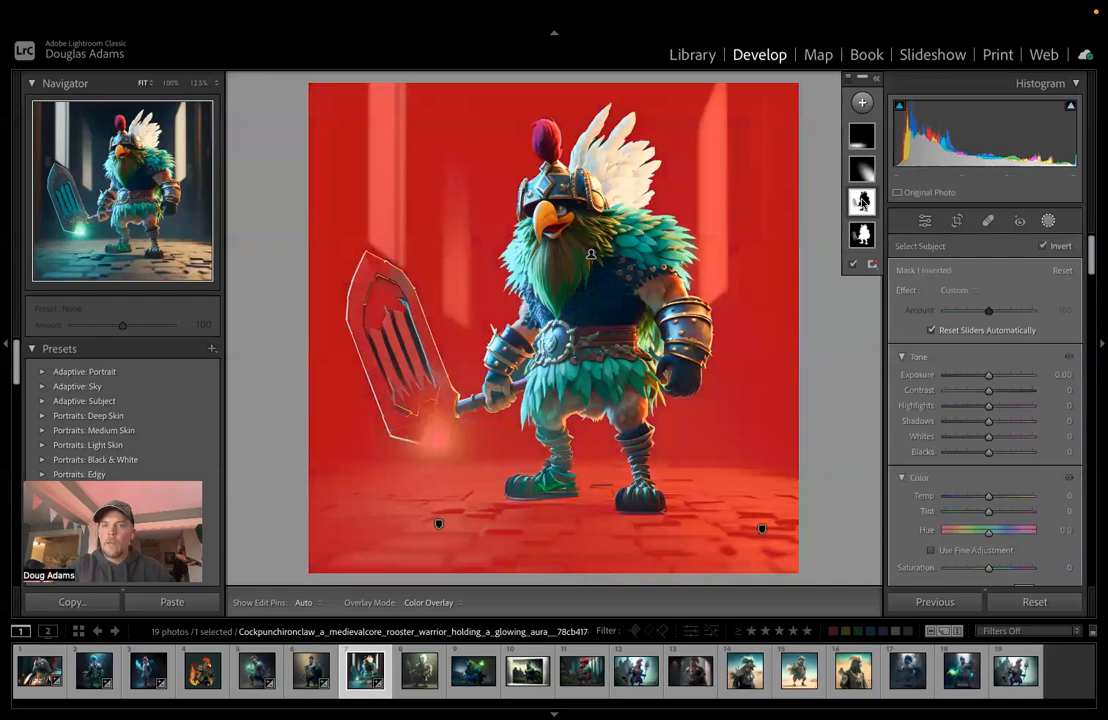
{"action": "mouse_move", "coordinate": [861, 202]}
{"action": "left_click", "coordinate": [868, 245]}
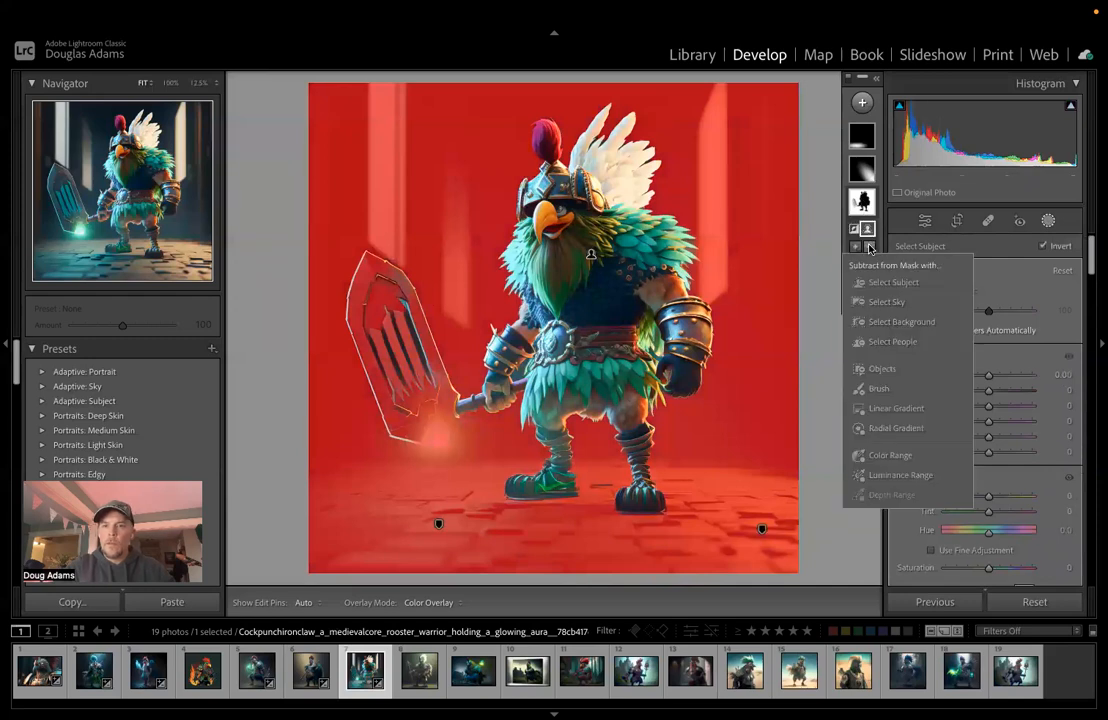
{"action": "left_click", "coordinate": [866, 343]}
{"action": "mouse_move", "coordinate": [453, 430]}
{"action": "left_mouse_down"}
{"action": "mouse_move", "coordinate": [397, 411]}
{"action": "mouse_move", "coordinate": [388, 397]}
{"action": "mouse_move", "coordinate": [360, 335]}
{"action": "mouse_move", "coordinate": [372, 275]}
{"action": "mouse_move", "coordinate": [404, 306]}
{"action": "mouse_move", "coordinate": [443, 397]}
{"action": "left_mouse_up"}
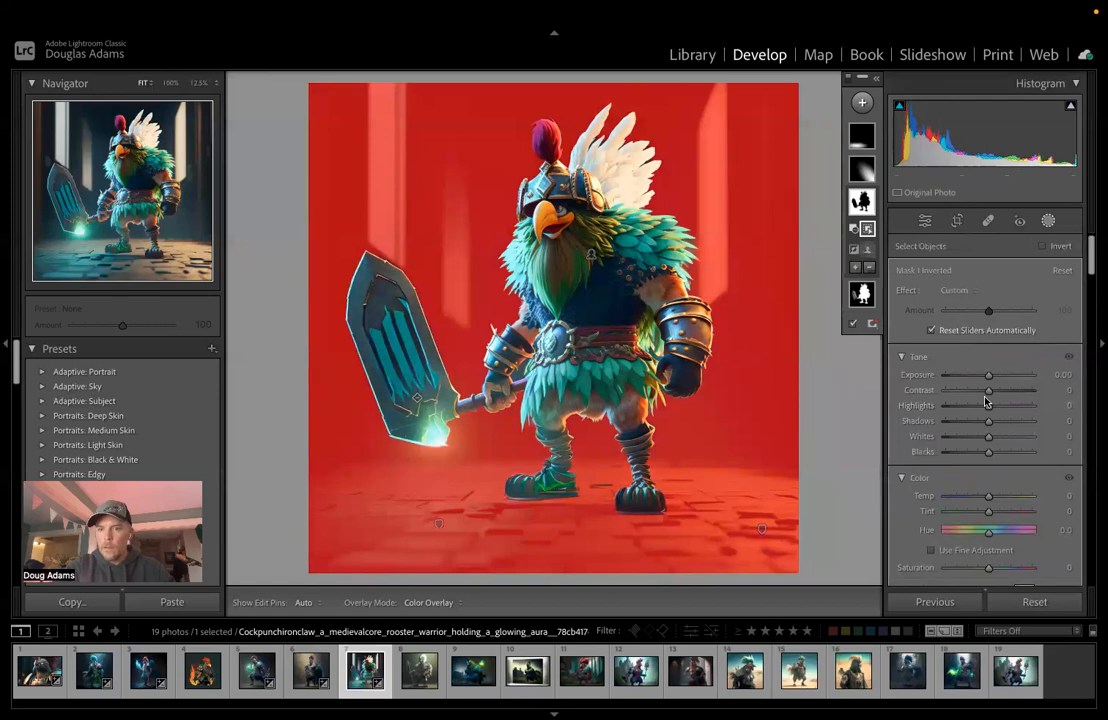
Step: Darken and cool the inverted background mask with Exposure -0.38, Contrast 11, Temp -7 and Tint 8
{"action": "left_click_drag", "start_coordinate": [989, 375], "coordinate": [985, 375]}
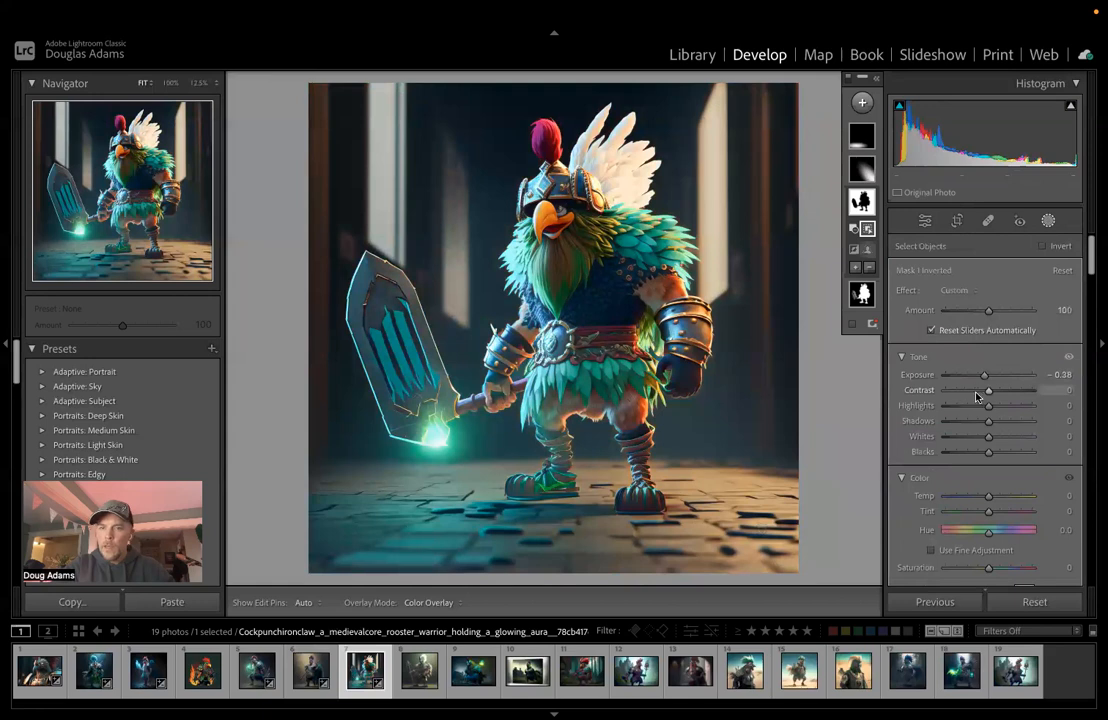
{"action": "left_click_drag", "start_coordinate": [988, 391], "coordinate": [995, 391]}
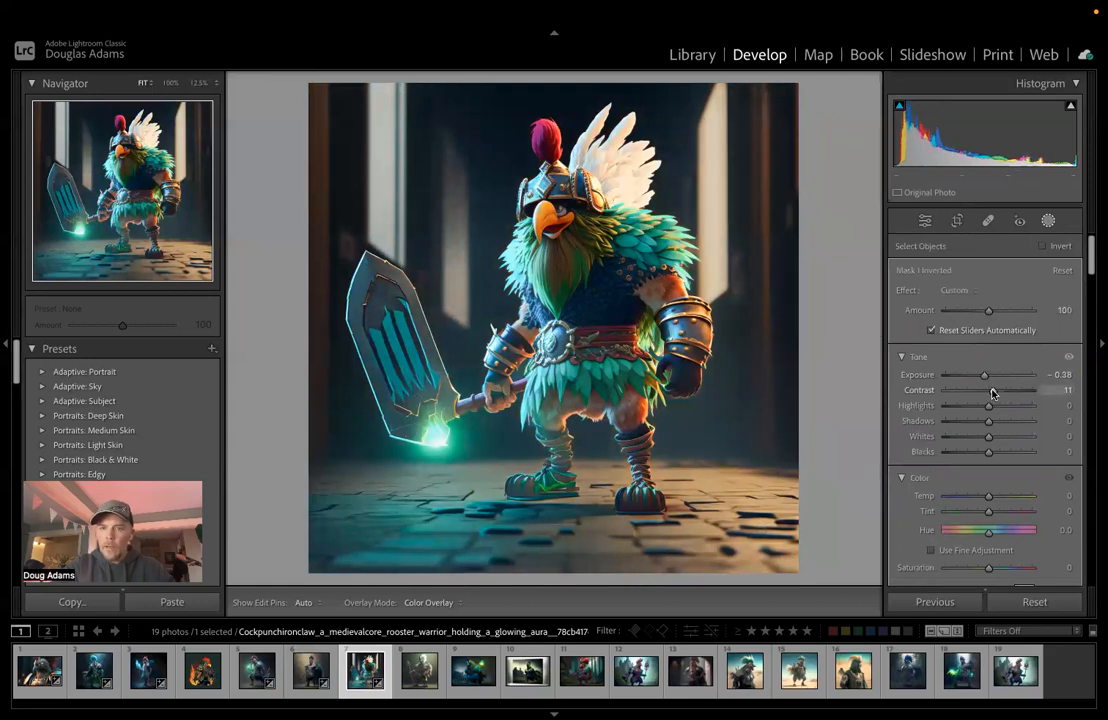
{"action": "left_click_drag", "start_coordinate": [989, 497], "coordinate": [985, 499]}
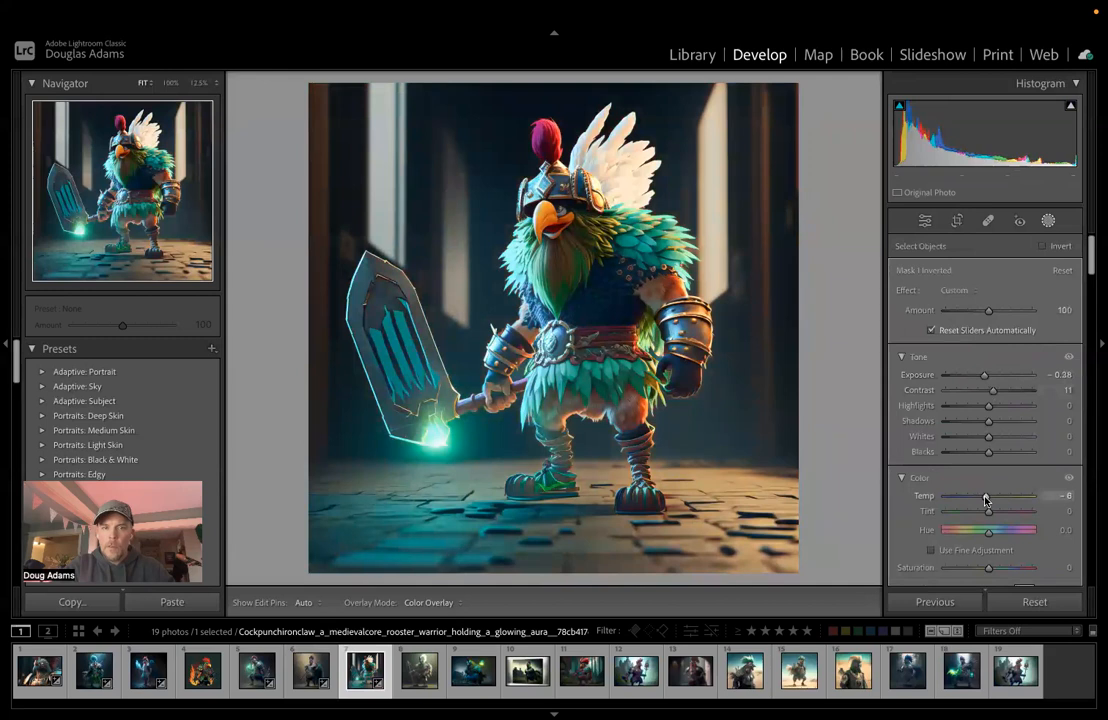
{"action": "left_click_drag", "start_coordinate": [985, 499], "coordinate": [995, 513]}
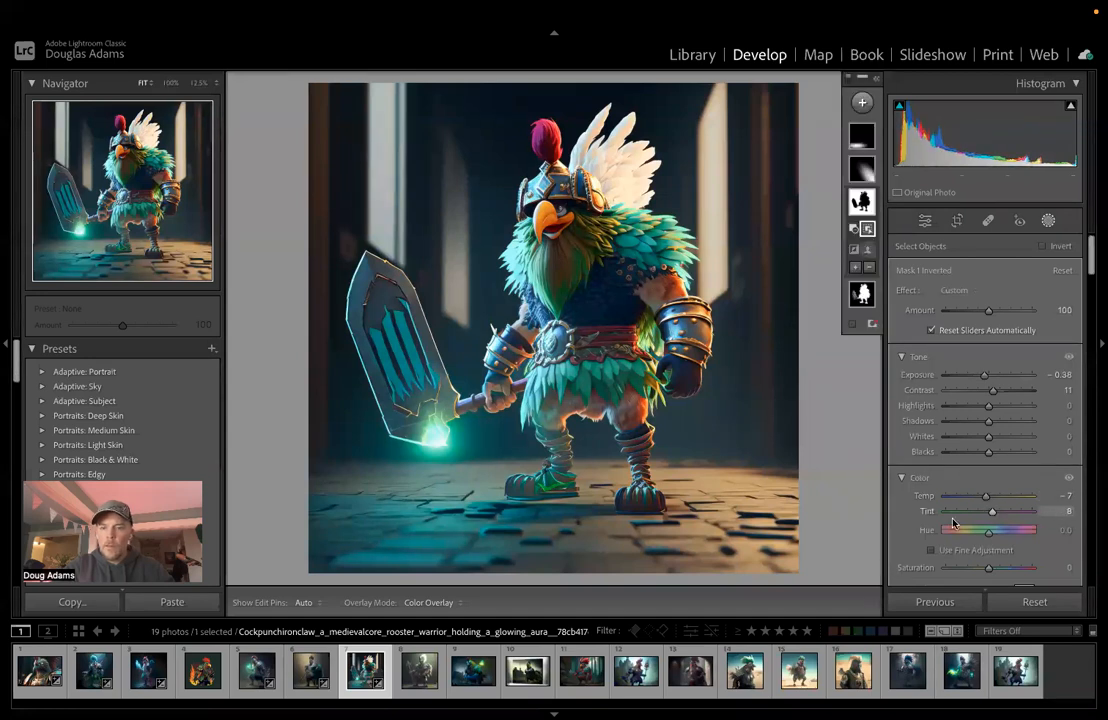
{"action": "scroll", "coordinate": [940, 500], "scroll_direction": "down", "scroll_amount": 2}
{"action": "scroll", "coordinate": [935, 400], "scroll_direction": "up", "scroll_amount": 2}
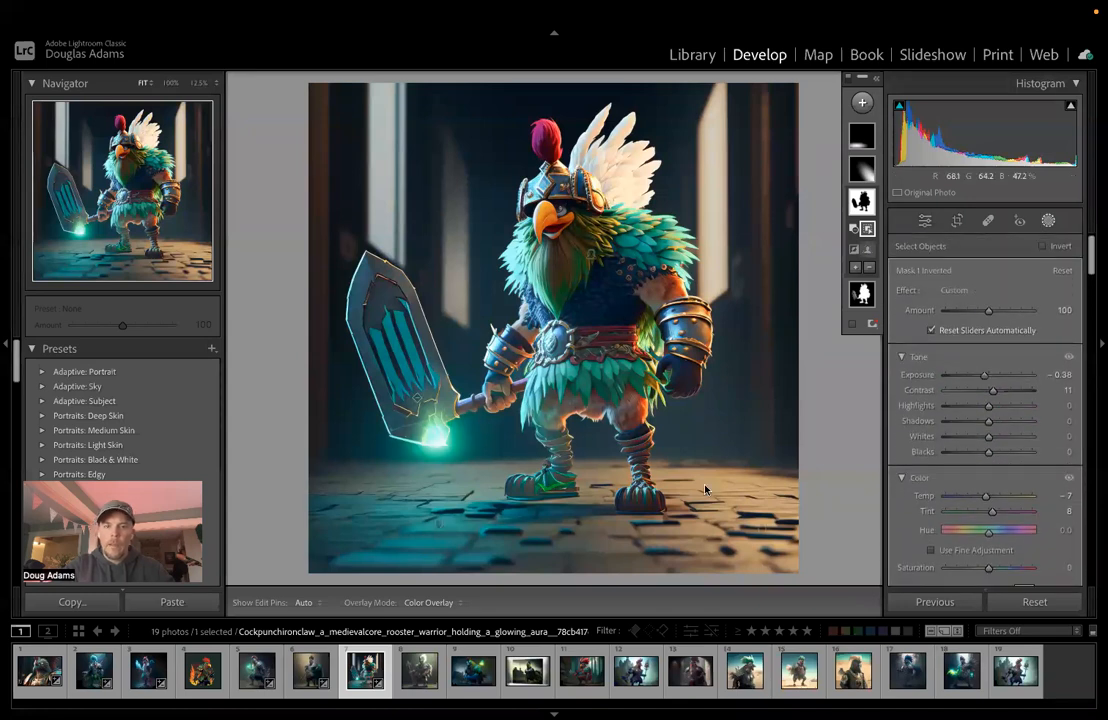
Step: Close masking and compare the sword-bearing rooster's edited version with the original
{"action": "left_click", "coordinate": [1048, 221]}
{"action": "key", "text": "backslash"}
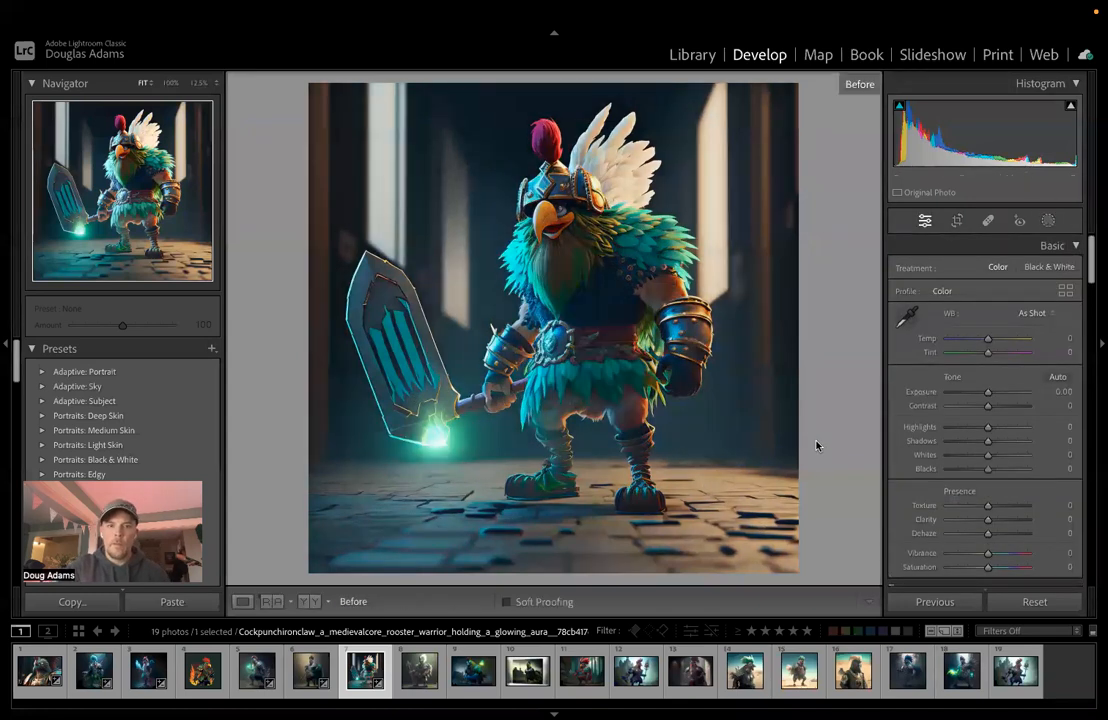
{"action": "key", "text": "backslash"}
{"action": "key", "text": "backslash"}
{"action": "key", "text": "backslash"}
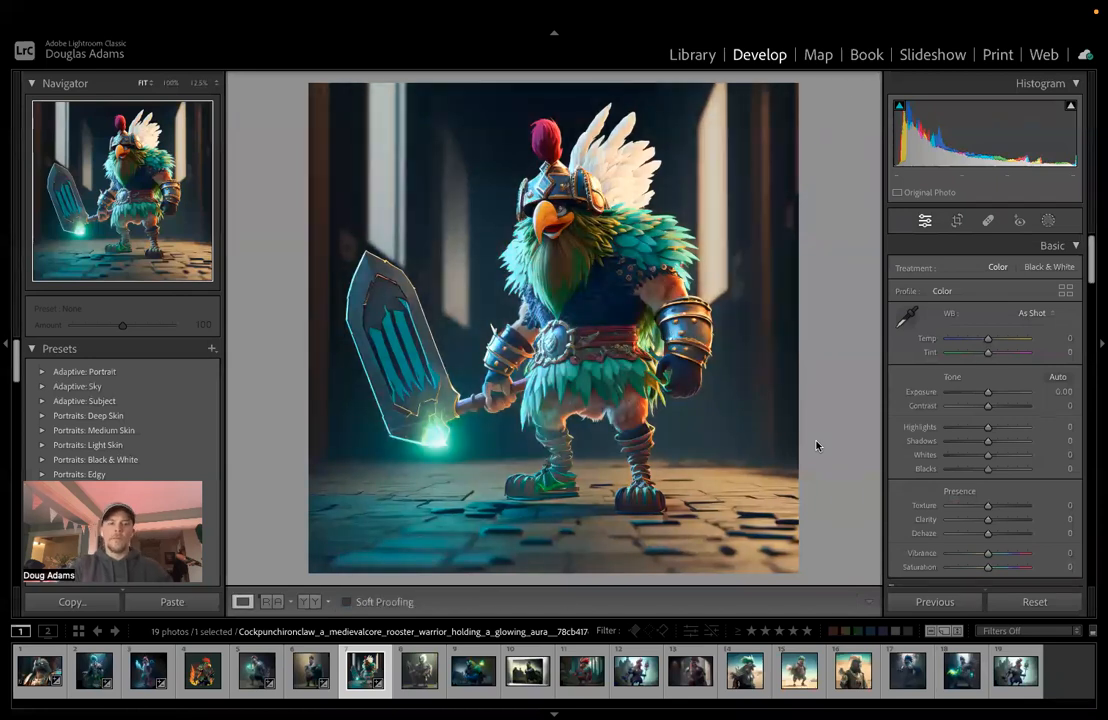
Step: Create a subject mask on the spear-bearing rooster photo and add the spearhead to it with an object selection
{"action": "left_click", "coordinate": [420, 672]}
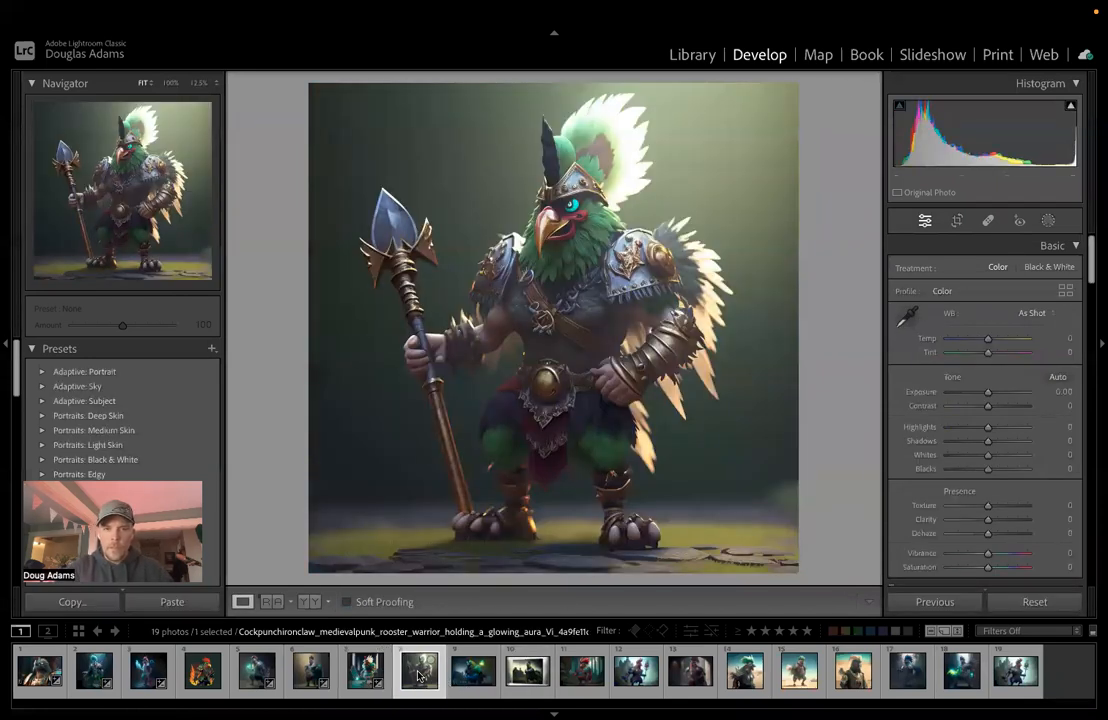
{"action": "left_click", "coordinate": [1048, 221]}
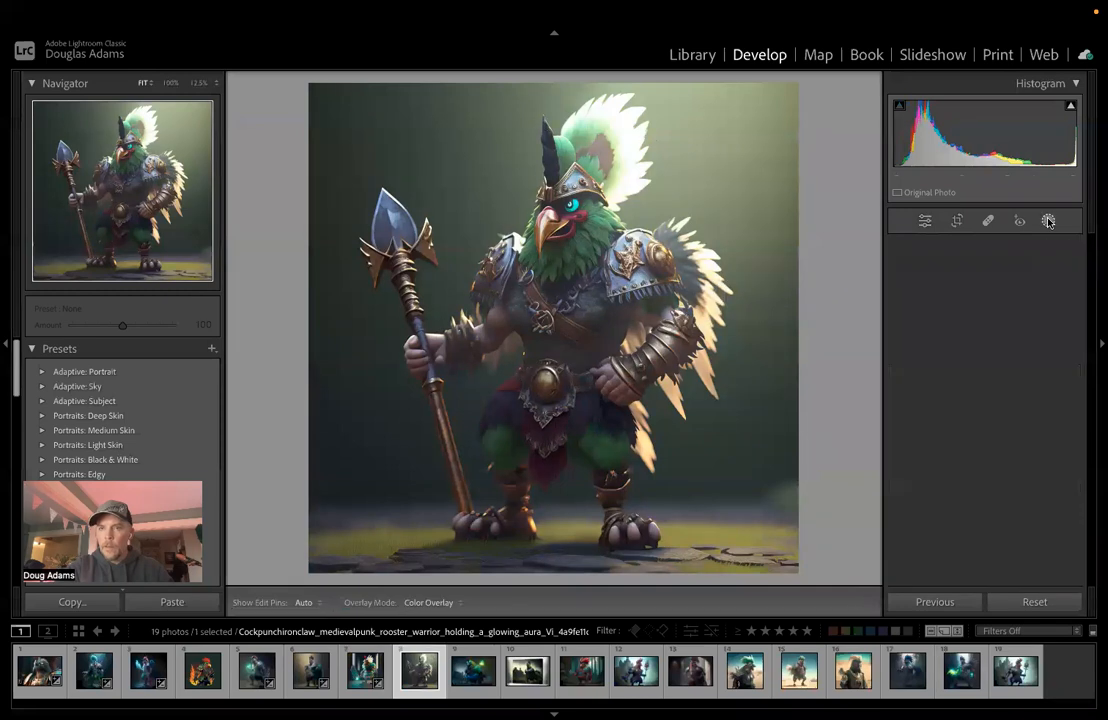
{"action": "left_click", "coordinate": [920, 288]}
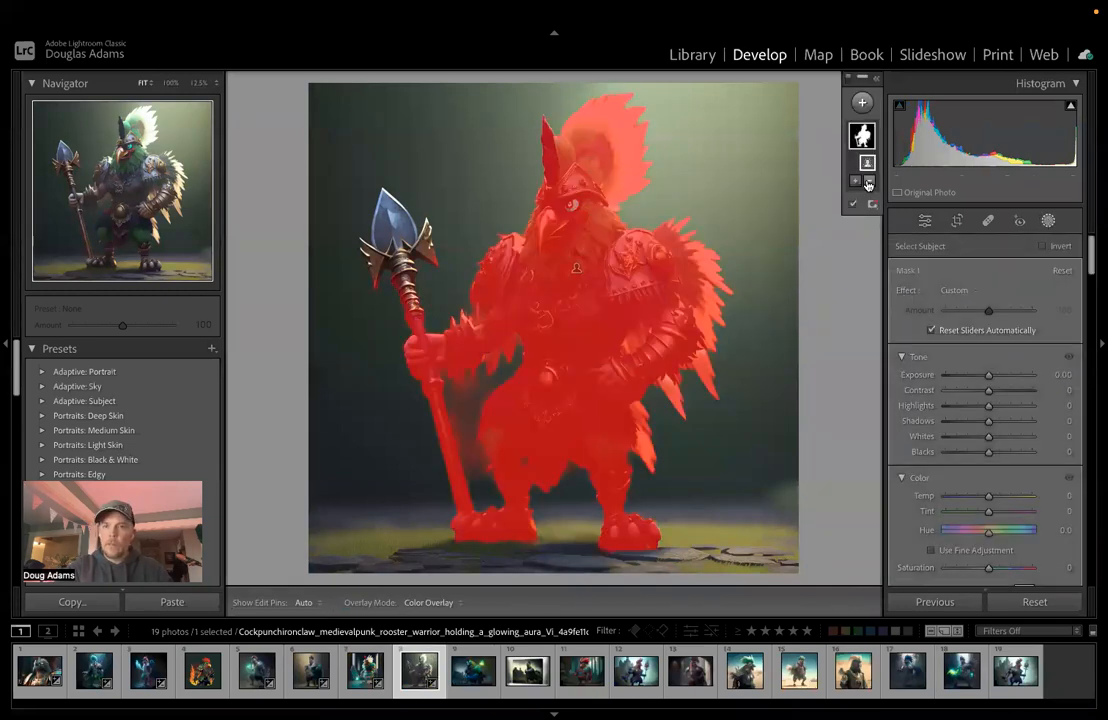
{"action": "left_click", "coordinate": [849, 182]}
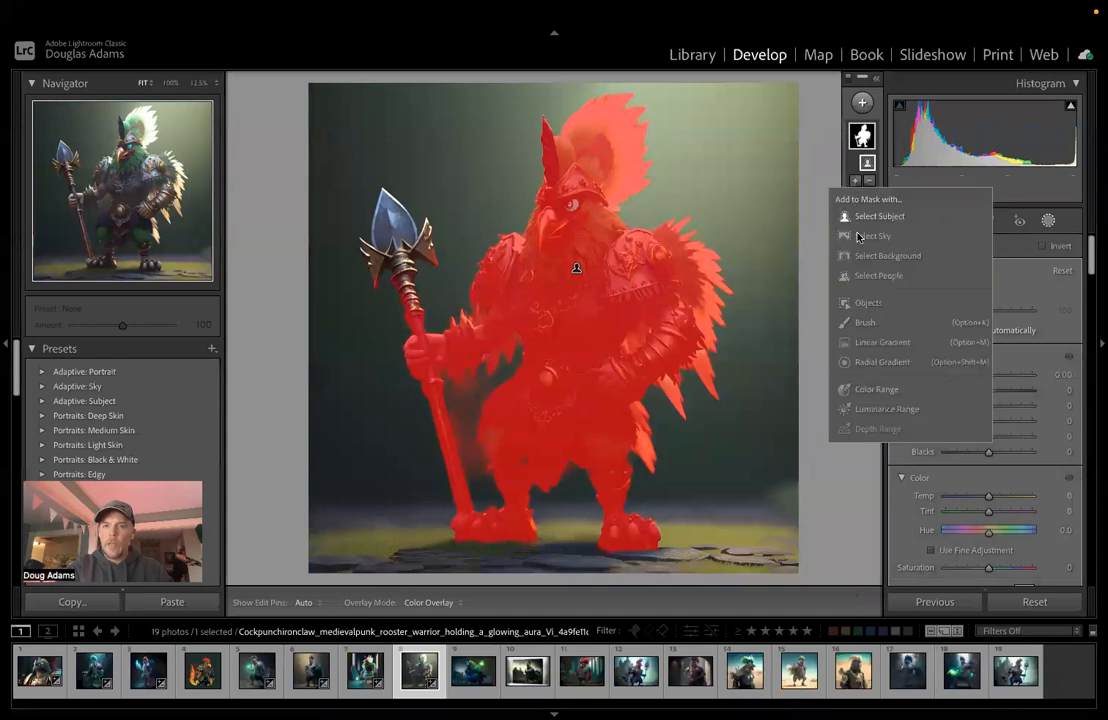
{"action": "left_click", "coordinate": [775, 262]}
{"action": "mouse_move", "coordinate": [388, 236]}
{"action": "left_mouse_down"}
{"action": "mouse_move", "coordinate": [385, 200]}
{"action": "mouse_move", "coordinate": [423, 252]}
{"action": "mouse_move", "coordinate": [419, 237]}
{"action": "mouse_move", "coordinate": [383, 266]}
{"action": "mouse_move", "coordinate": [394, 262]}
{"action": "mouse_move", "coordinate": [420, 320]}
{"action": "left_mouse_up"}
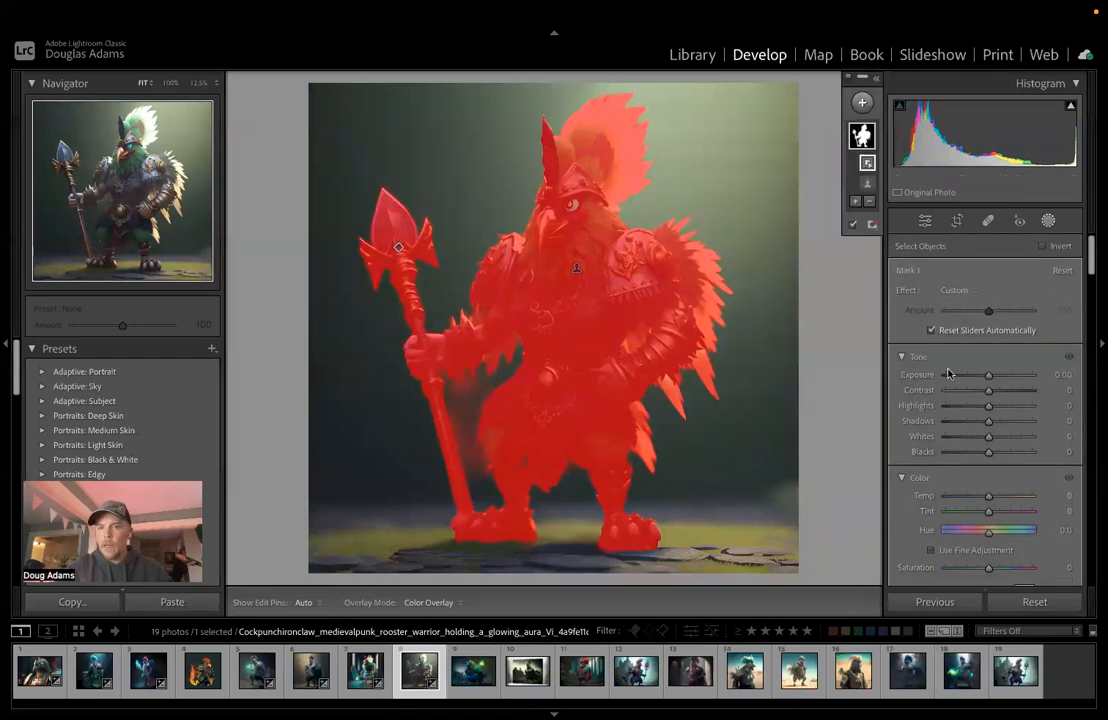
Step: Set the rooster and spear mask's Exposure to 0.22, Contrast to 49, Shadows to -23 and Blacks to 2
{"action": "left_click_drag", "start_coordinate": [988, 377], "coordinate": [991, 378]}
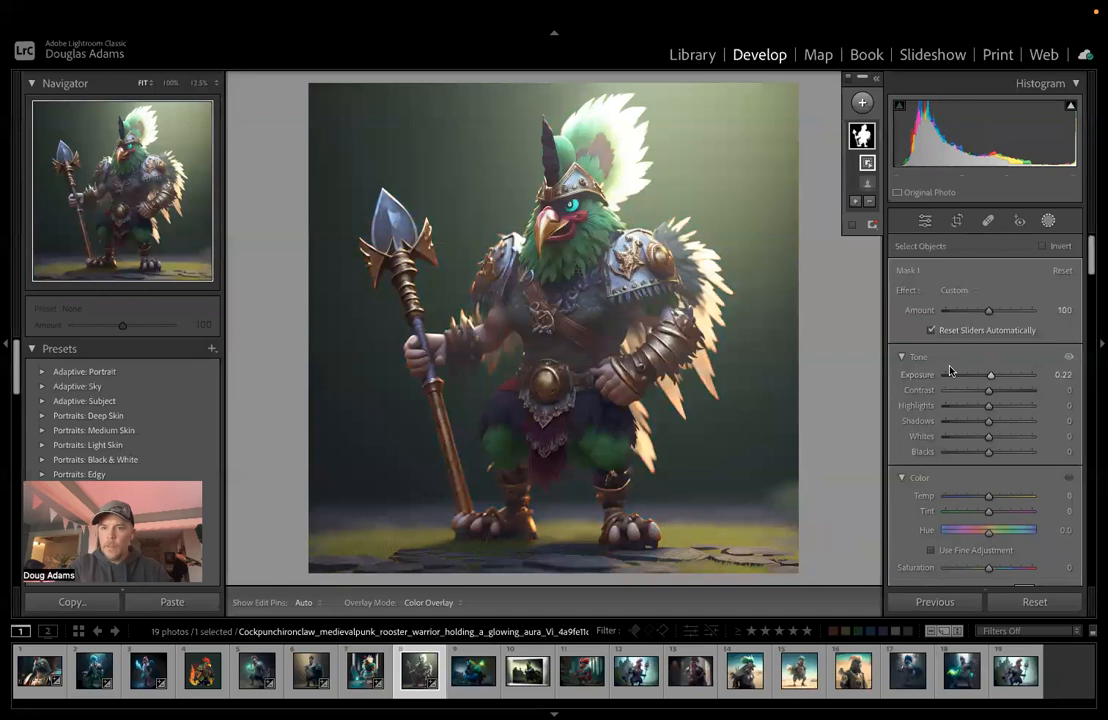
{"action": "left_click_drag", "start_coordinate": [989, 391], "coordinate": [1007, 393]}
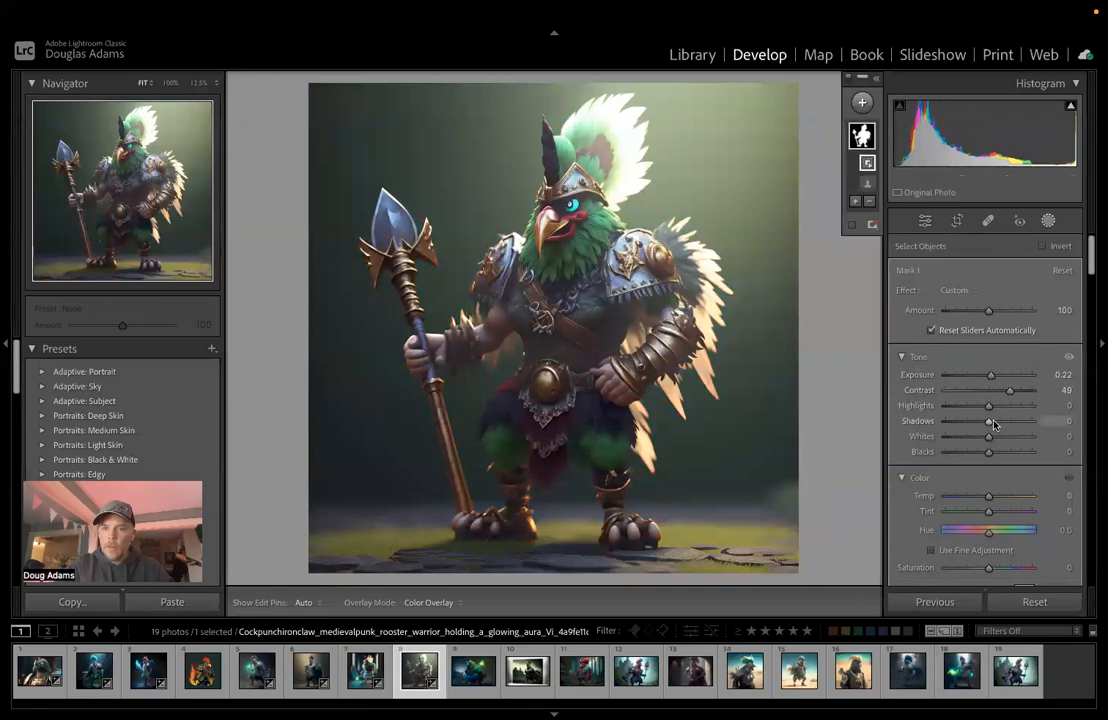
{"action": "left_click_drag", "start_coordinate": [989, 453], "coordinate": [978, 424]}
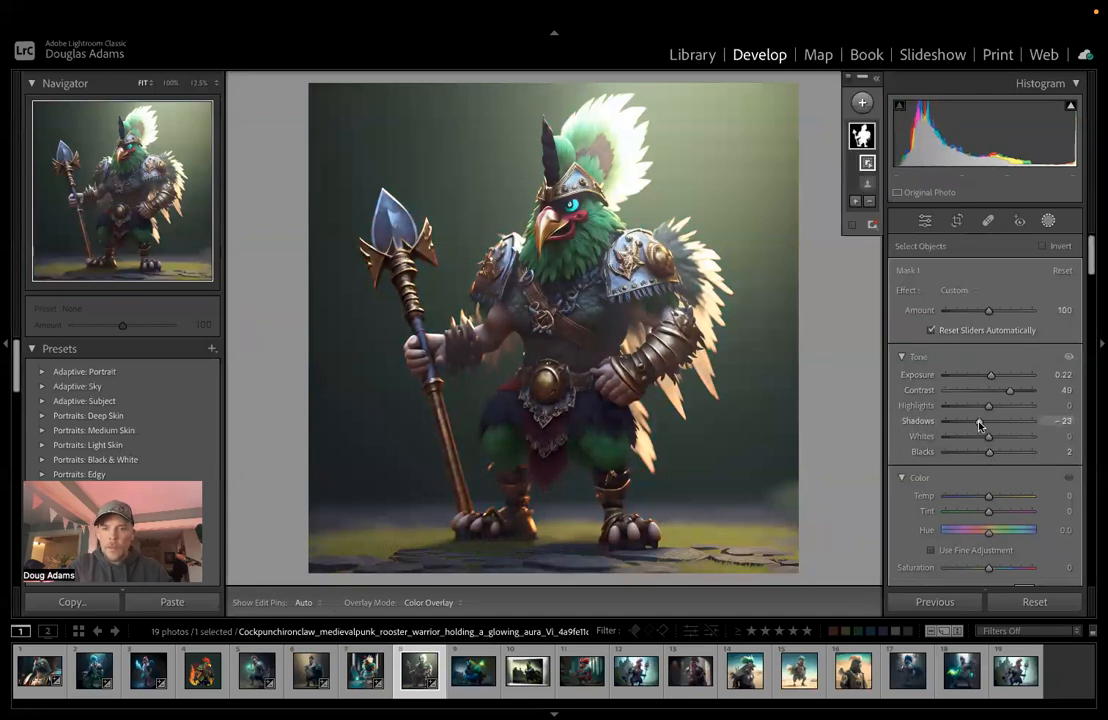
Step: Warm the rooster and spear mask with Temp 36 and Tint 17
{"action": "scroll", "coordinate": [977, 470], "scroll_direction": "down", "scroll_amount": 4}
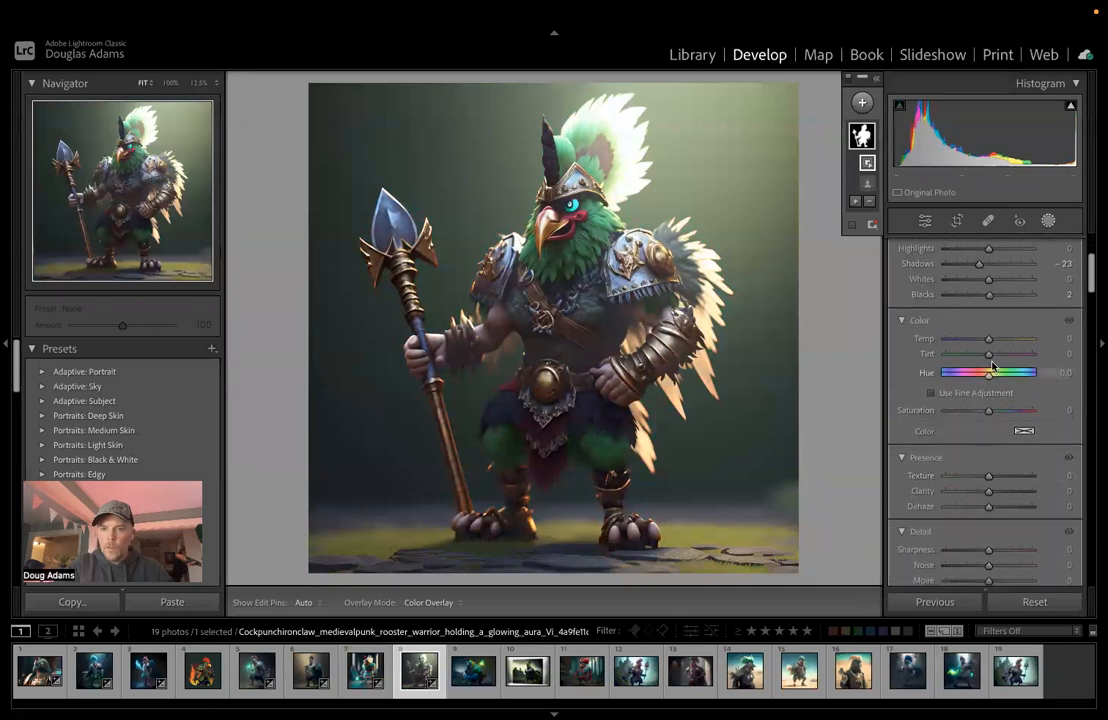
{"action": "left_click_drag", "start_coordinate": [988, 339], "coordinate": [1007, 342]}
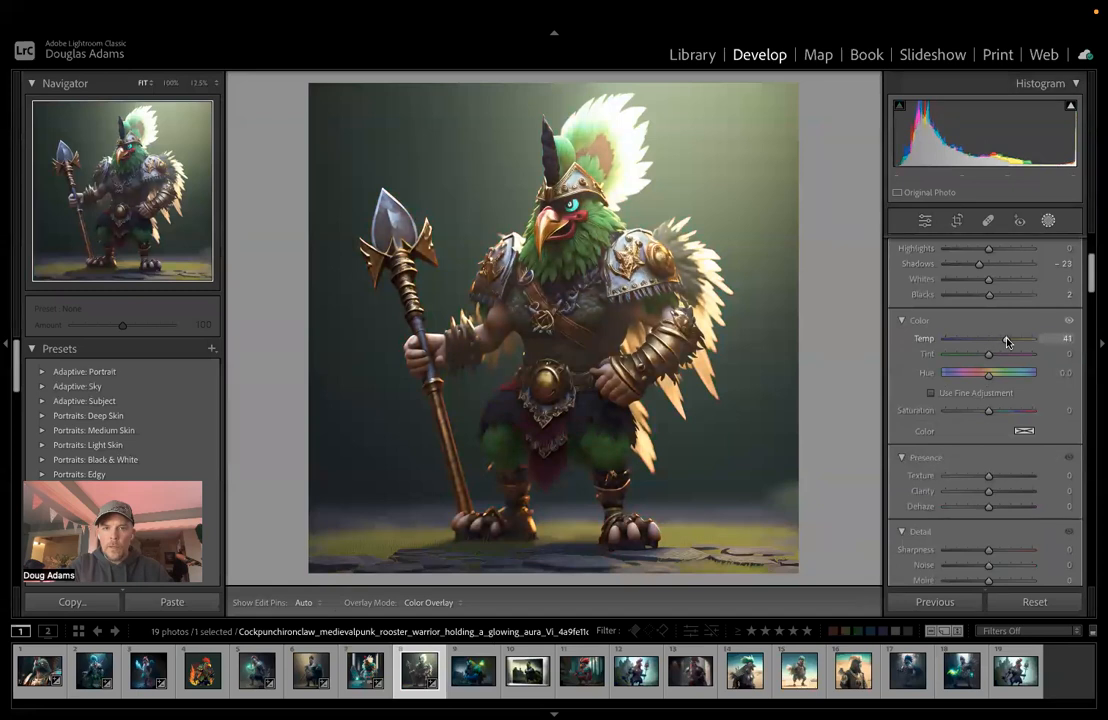
{"action": "left_click_drag", "start_coordinate": [1004, 343], "coordinate": [989, 359]}
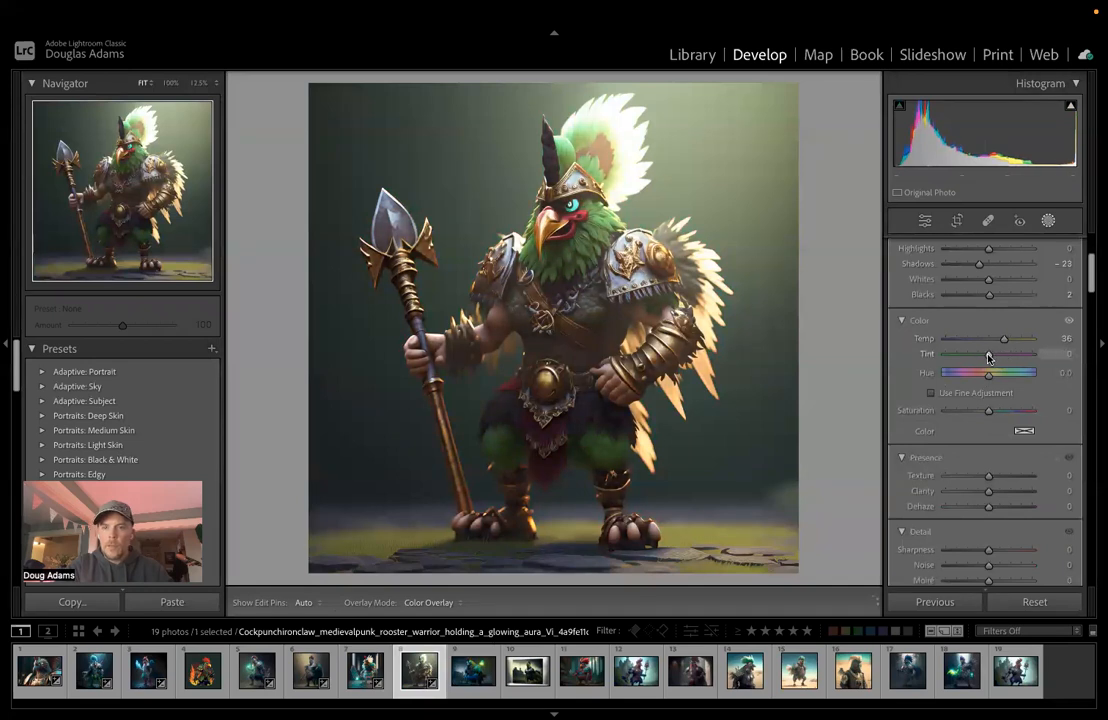
{"action": "left_click_drag", "start_coordinate": [995, 359], "coordinate": [996, 360]}
Step: Set the rooster and spear mask's Texture to 42, Clarity to -18 and Dehaze to 12
{"action": "mouse_move", "coordinate": [988, 475]}
{"action": "left_mouse_down"}
{"action": "mouse_move", "coordinate": [988, 496]}
{"action": "mouse_move", "coordinate": [979, 494]}
{"action": "left_mouse_up"}
{"action": "scroll", "coordinate": [979, 494], "scroll_direction": "down", "scroll_amount": 4}
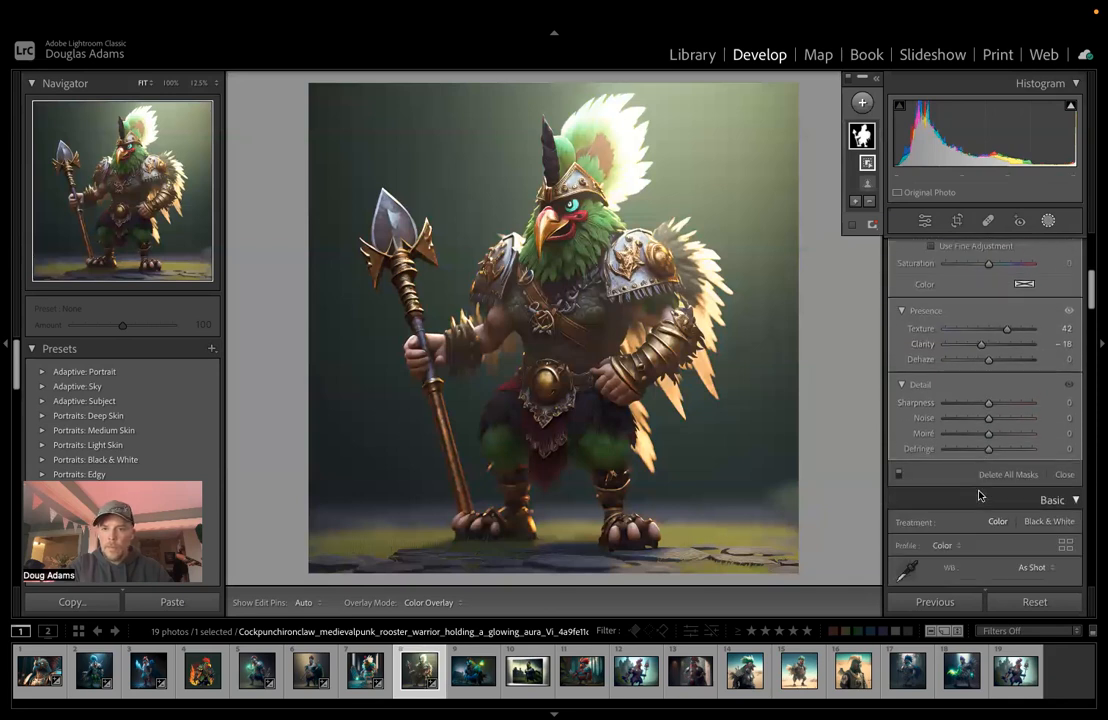
{"action": "left_click_drag", "start_coordinate": [989, 327], "coordinate": [994, 326]}
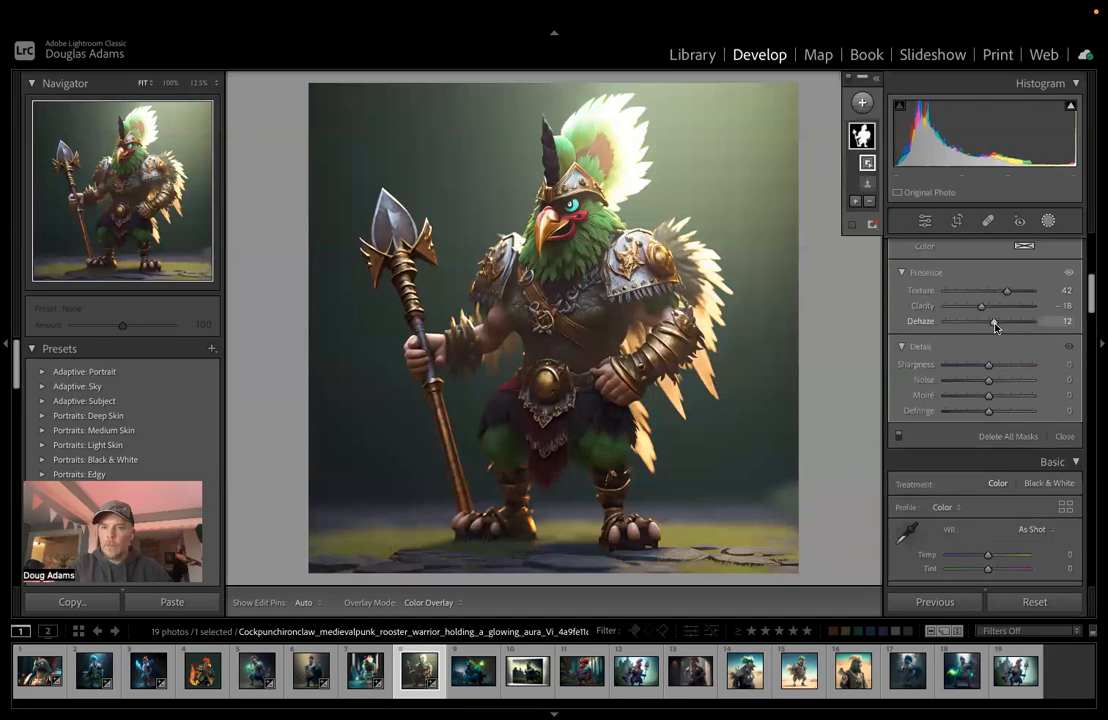
Step: Duplicate and invert the rooster and spear mask, and make a second copy of the inverted background mask
{"action": "scroll", "coordinate": [995, 325], "scroll_direction": "up", "scroll_amount": 8}
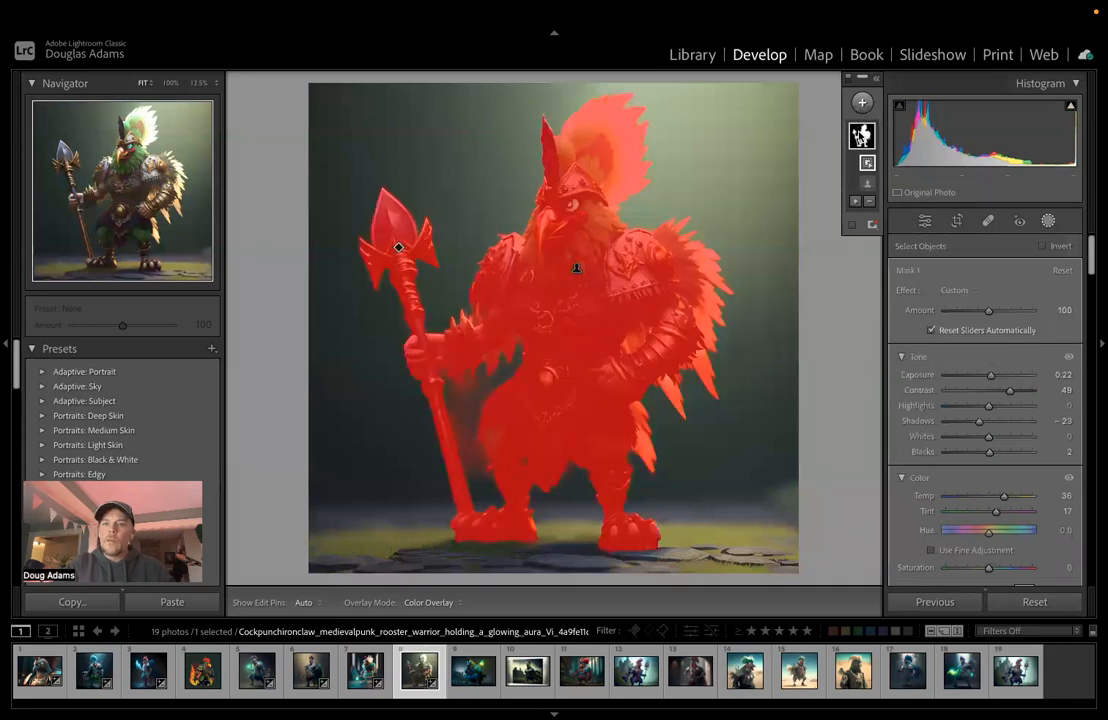
{"action": "right_click", "coordinate": [861, 137]}
{"action": "left_click", "coordinate": [900, 178]}
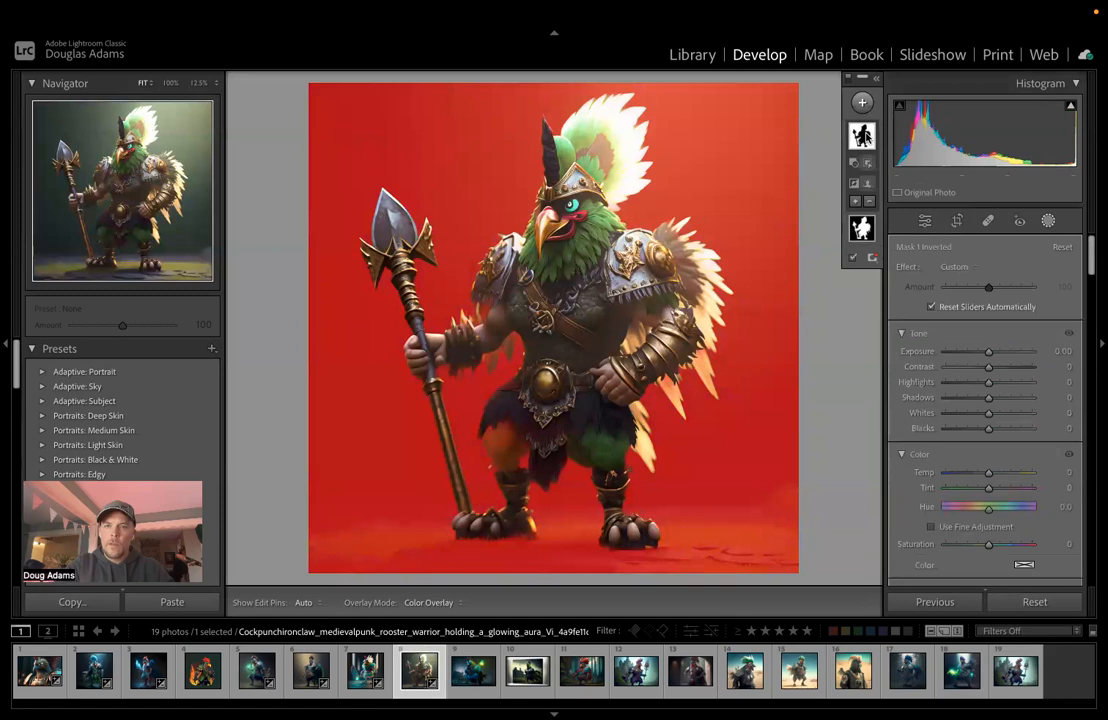
{"action": "right_click", "coordinate": [858, 135]}
{"action": "left_click", "coordinate": [900, 228]}
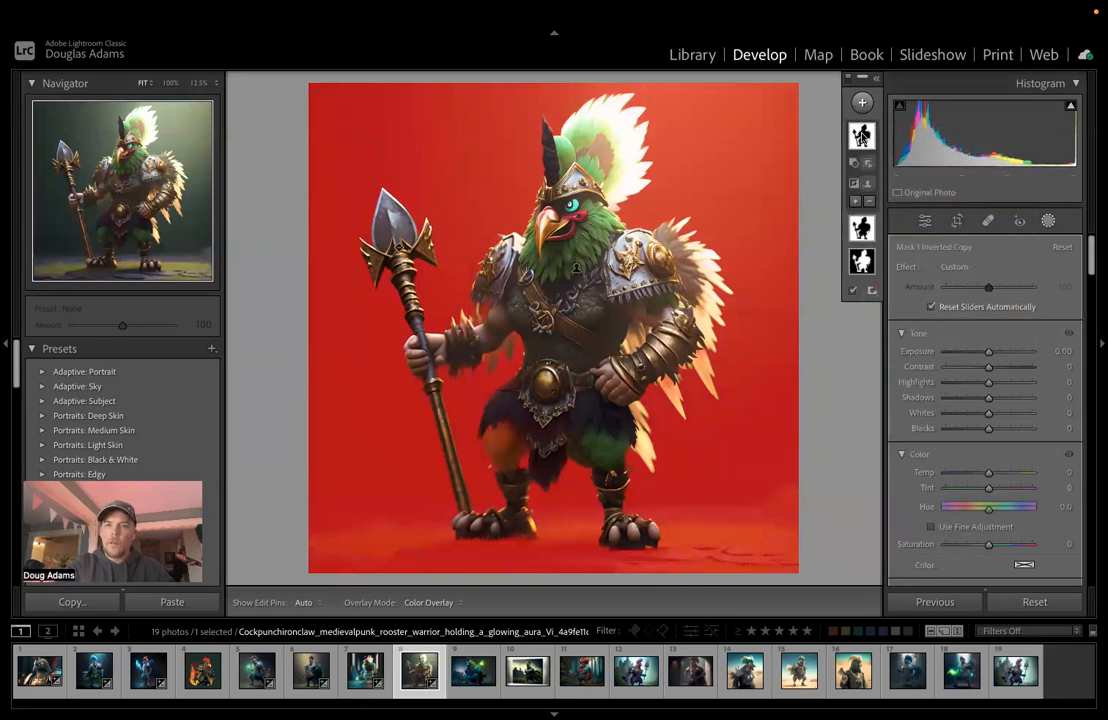
Step: Intersect the inverted mask copy with a large tilted radial gradient centred beside the rooster's crest, covering the bright side of the background
{"action": "right_click", "coordinate": [861, 137]}
{"action": "mouse_move", "coordinate": [925, 206]}
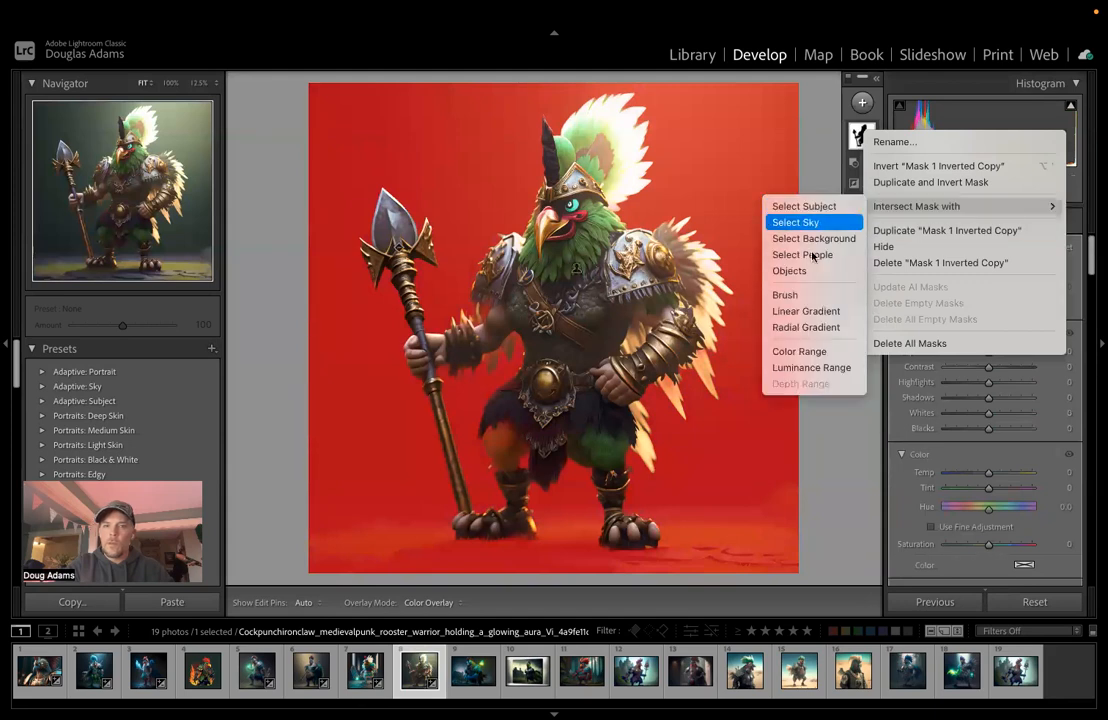
{"action": "left_click", "coordinate": [806, 327]}
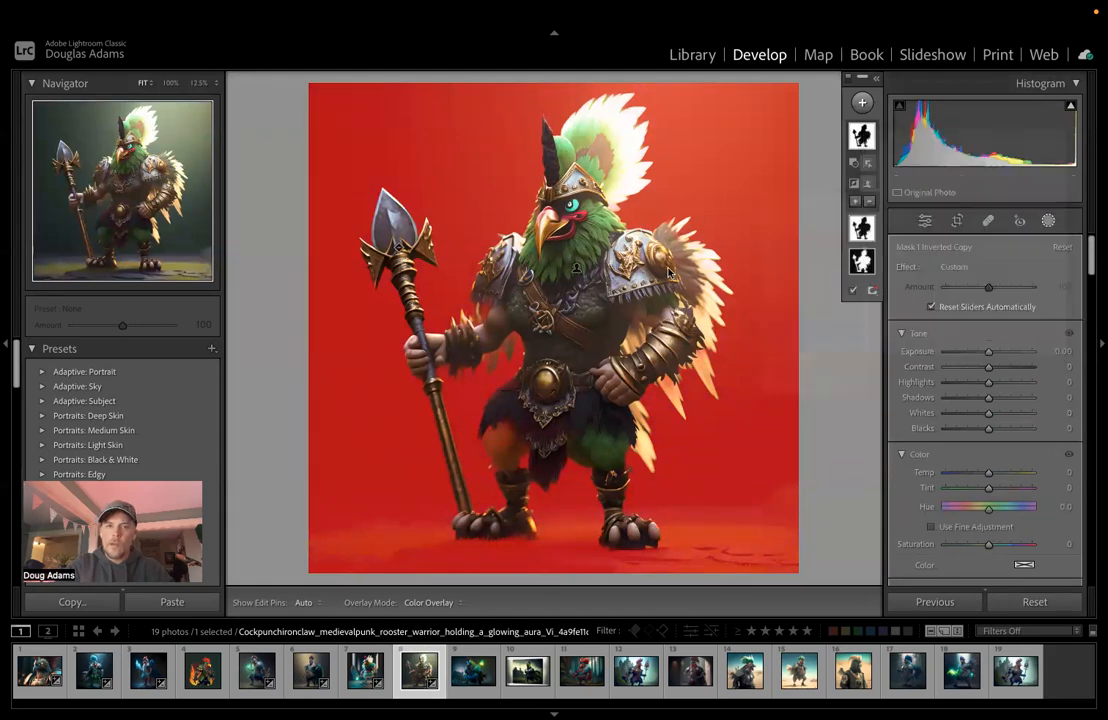
{"action": "left_click_drag", "start_coordinate": [655, 257], "coordinate": [552, 560]}
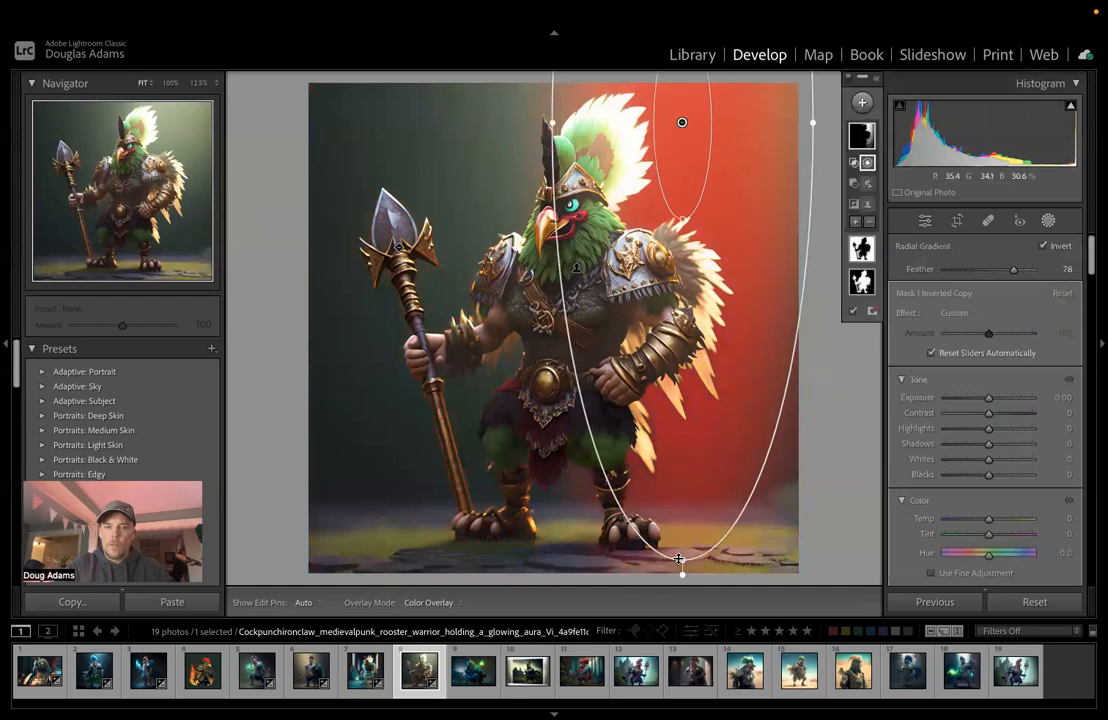
{"action": "left_click_drag", "start_coordinate": [682, 575], "coordinate": [596, 575]}
{"action": "left_click_drag", "start_coordinate": [810, 148], "coordinate": [869, 159]}
{"action": "left_click_drag", "start_coordinate": [682, 122], "coordinate": [644, 200]}
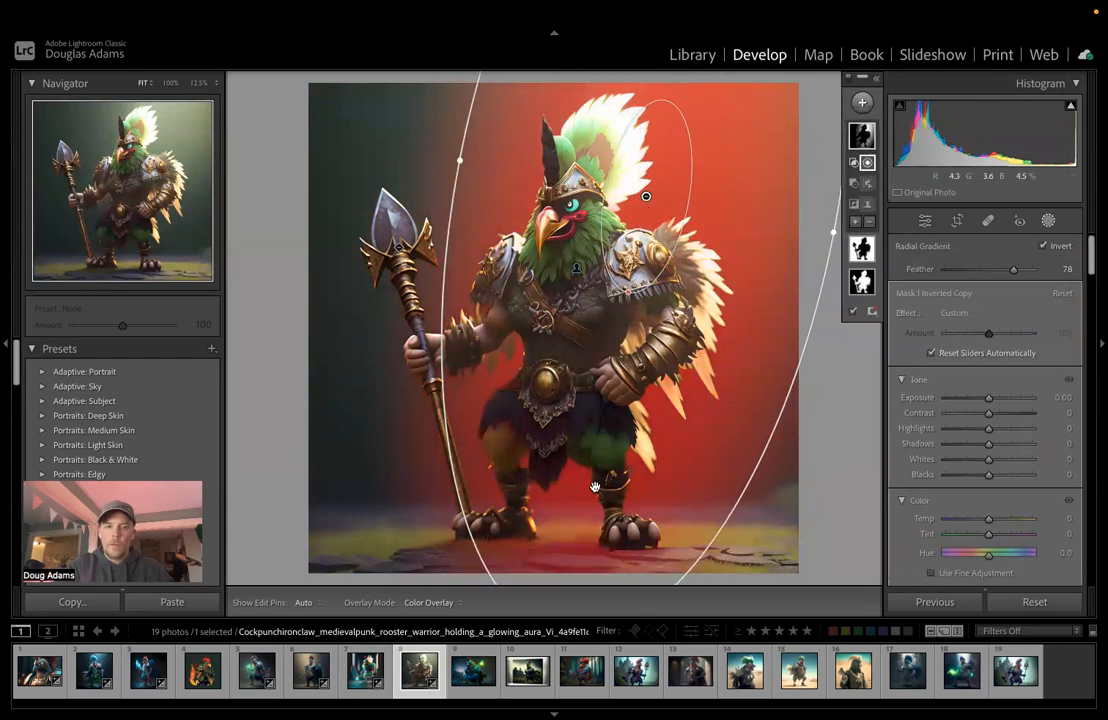
{"action": "left_click_drag", "start_coordinate": [646, 196], "coordinate": [667, 152]}
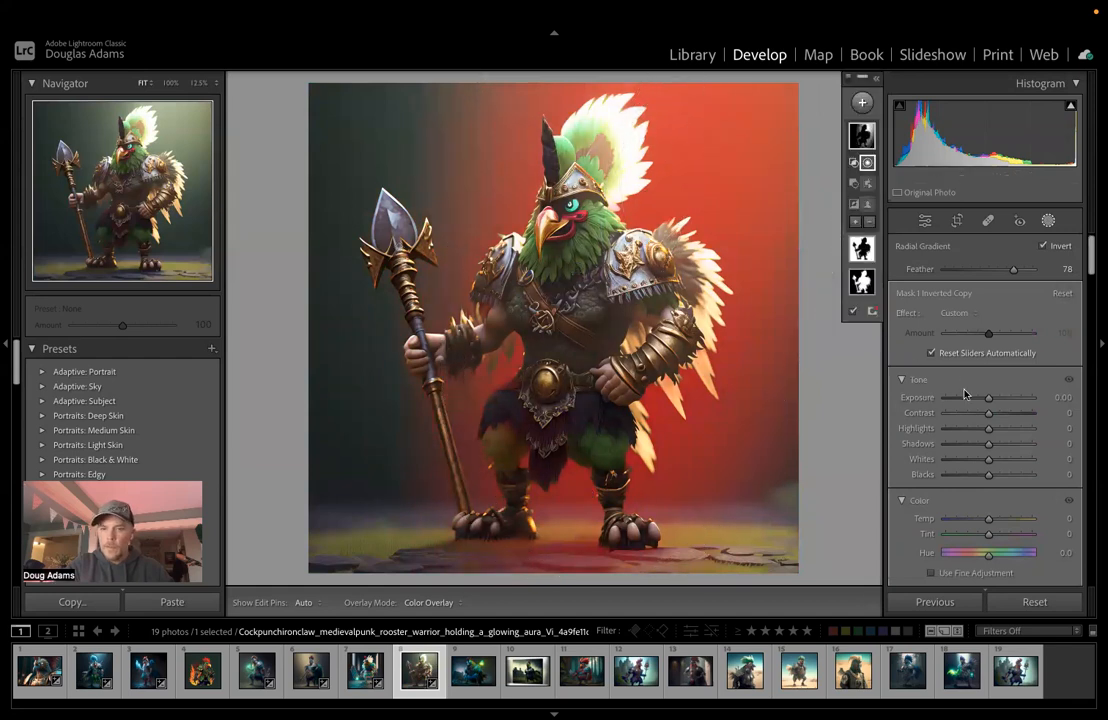
Step: Brighten and warm the radial background mask with Exposure 0.85, Temp 24 and Tint 16
{"action": "left_click_drag", "start_coordinate": [988, 401], "coordinate": [997, 400]}
{"action": "mouse_move", "coordinate": [990, 518]}
{"action": "left_mouse_down"}
{"action": "mouse_move", "coordinate": [1000, 520]}
{"action": "mouse_move", "coordinate": [948, 520]}
{"action": "mouse_move", "coordinate": [1001, 520]}
{"action": "mouse_move", "coordinate": [980, 537]}
{"action": "mouse_move", "coordinate": [995, 537]}
{"action": "left_mouse_up"}
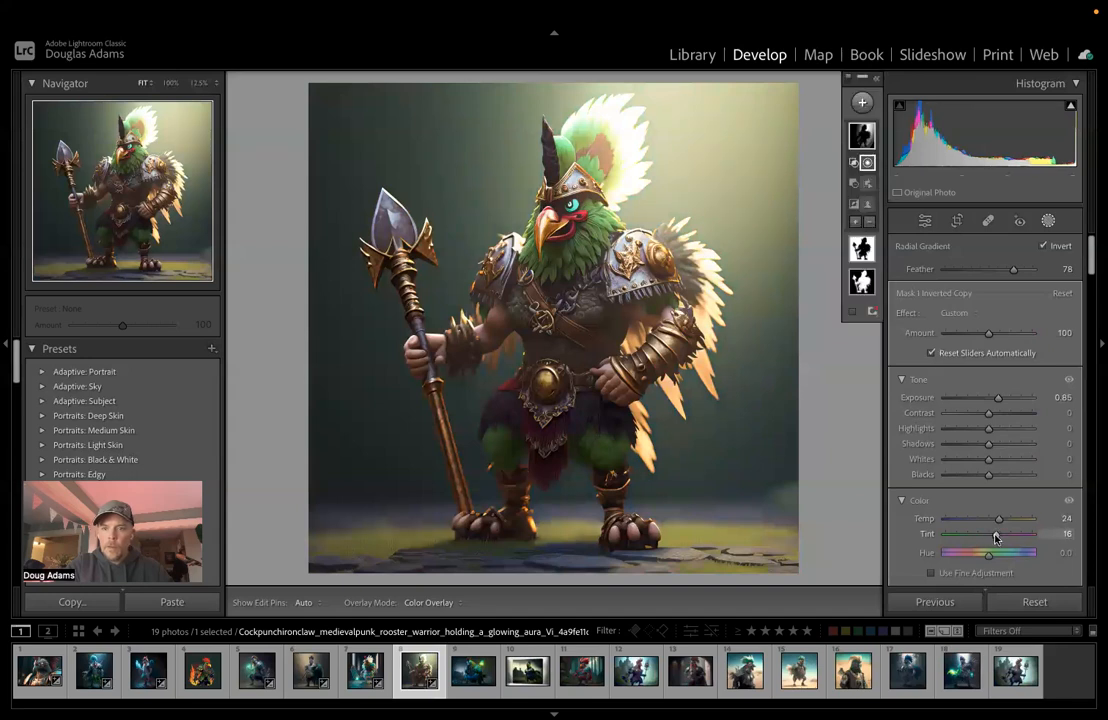
{"action": "scroll", "coordinate": [990, 505], "scroll_direction": "down", "scroll_amount": 3}
{"action": "mouse_move", "coordinate": [988, 480]}
{"action": "left_mouse_down"}
{"action": "mouse_move", "coordinate": [978, 481]}
{"action": "mouse_move", "coordinate": [998, 481]}
{"action": "mouse_move", "coordinate": [968, 476]}
{"action": "left_mouse_up"}
{"action": "double_click", "coordinate": [964, 475]}
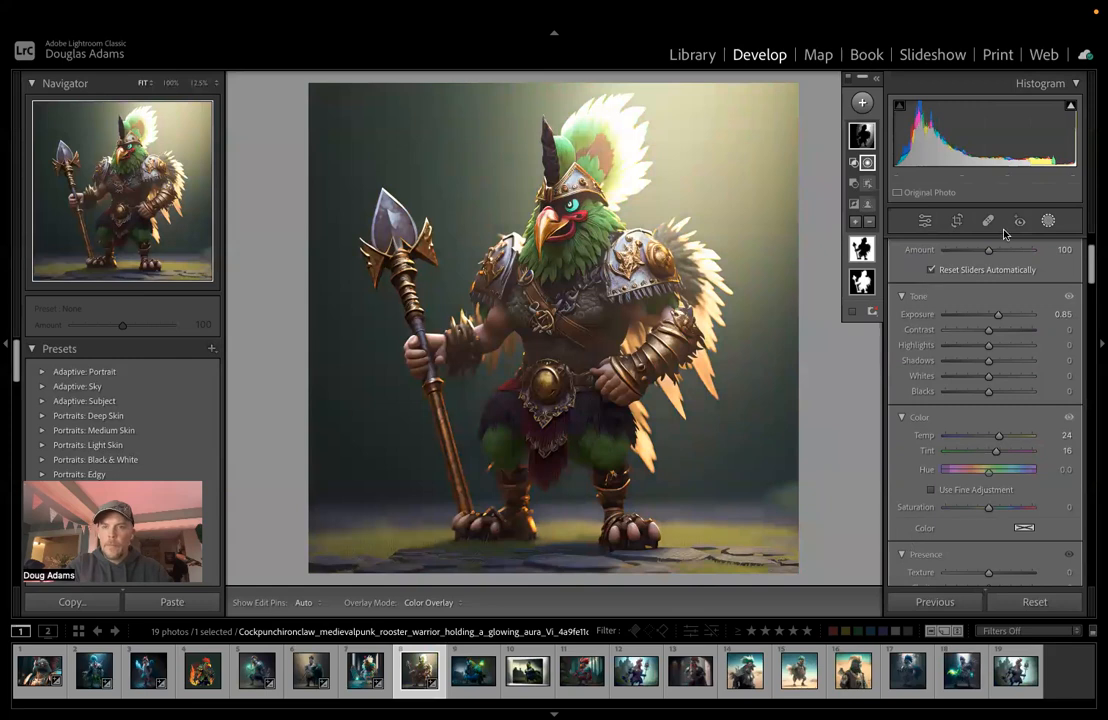
Step: Close masking and compare the spear-bearing rooster's edited version with the original
{"action": "left_click", "coordinate": [1048, 221]}
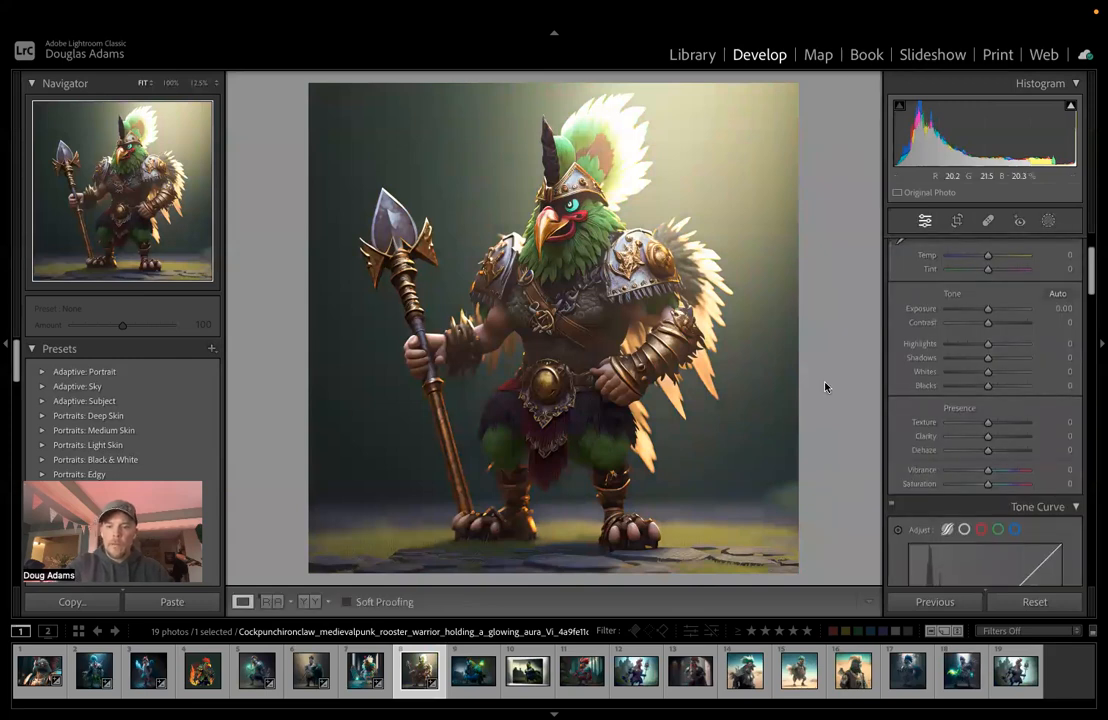
{"action": "key", "text": "backslash"}
{"action": "key", "text": "backslash"}
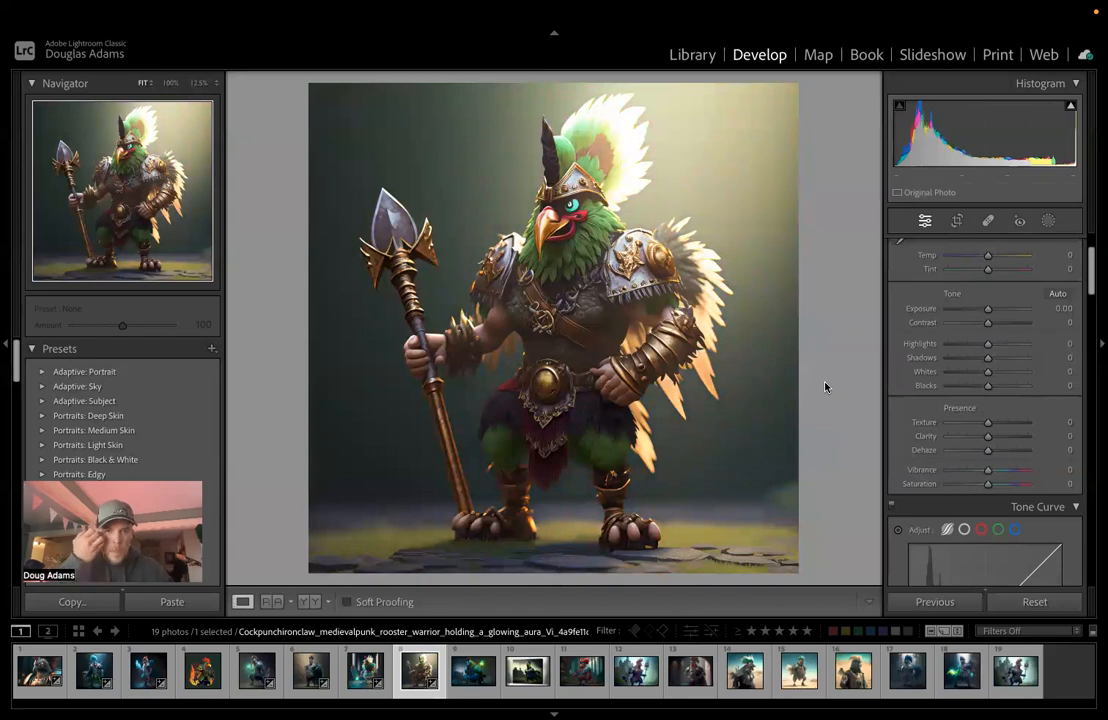
Step: Open the photo of the blue rooster holding a glowing green torch and create a subject mask on it
{"action": "left_click", "coordinate": [490, 670]}
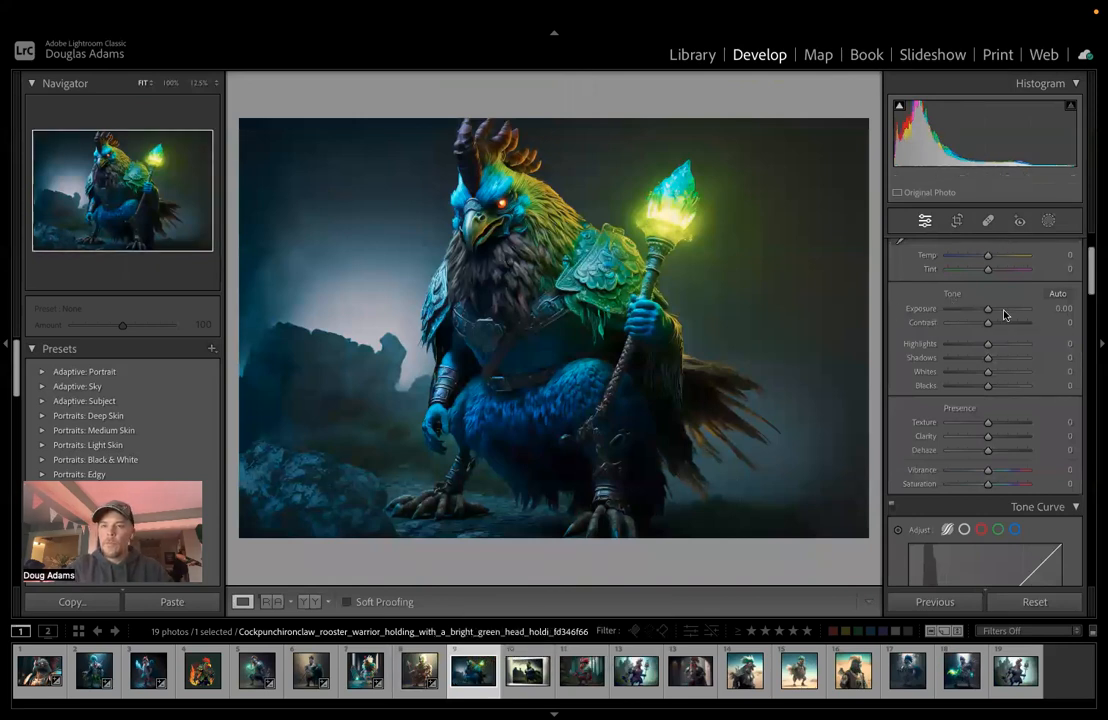
{"action": "scroll", "coordinate": [1016, 341], "scroll_direction": "up", "scroll_amount": 2}
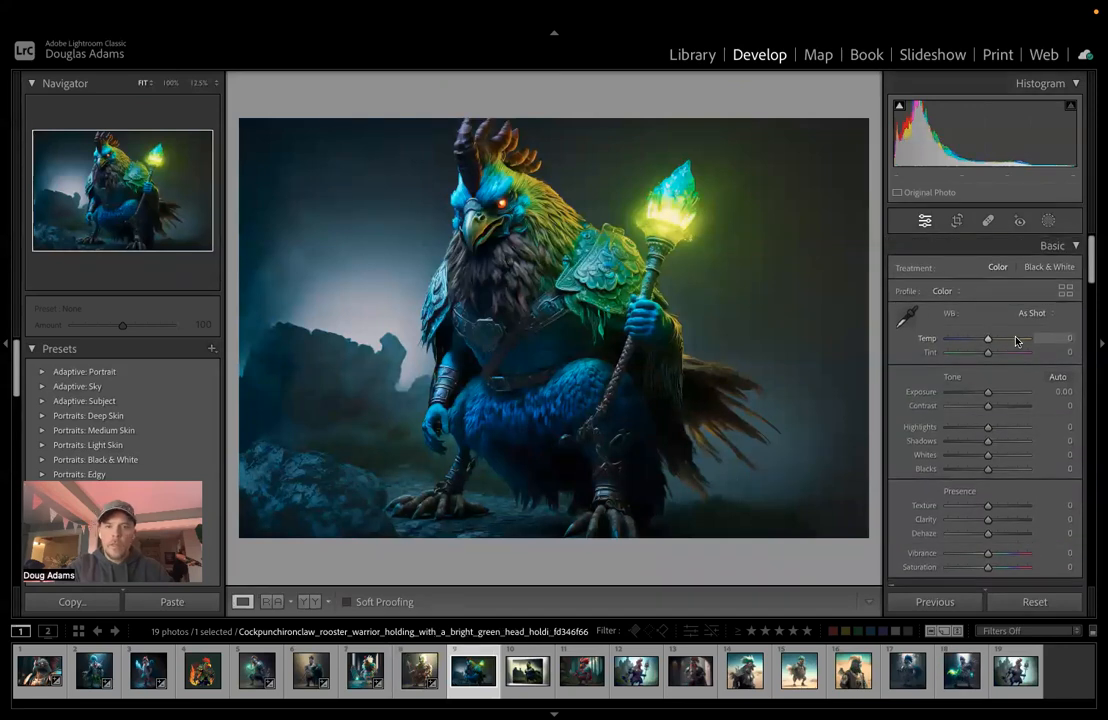
{"action": "left_click", "coordinate": [1048, 220]}
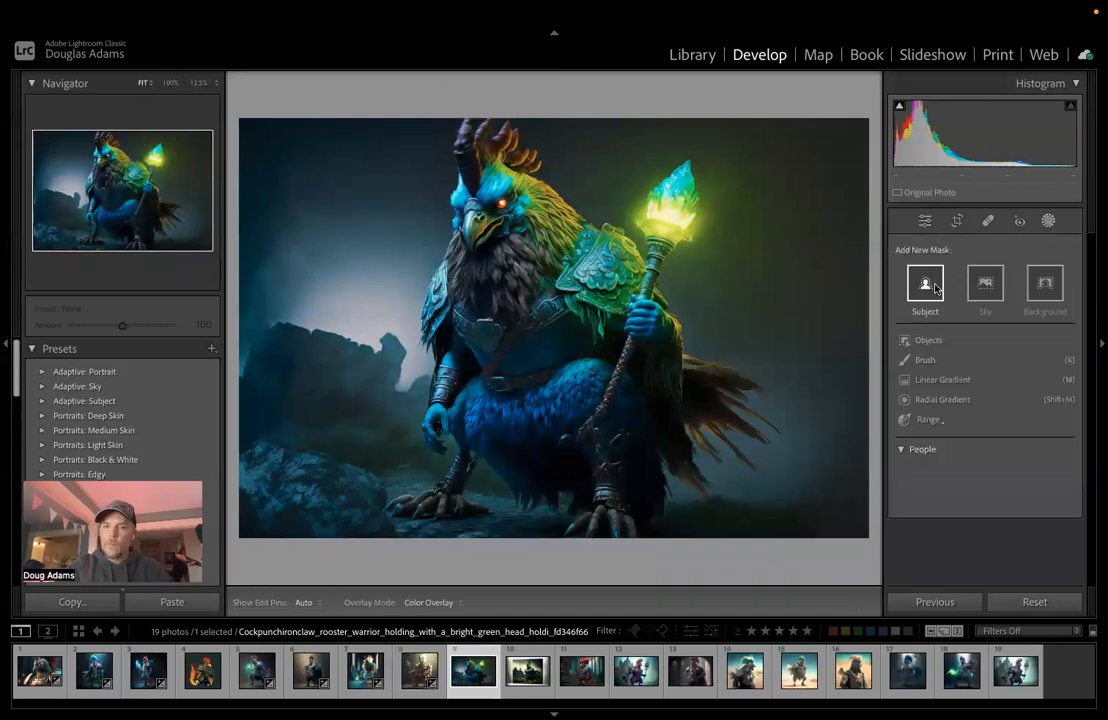
{"action": "left_click", "coordinate": [928, 283]}
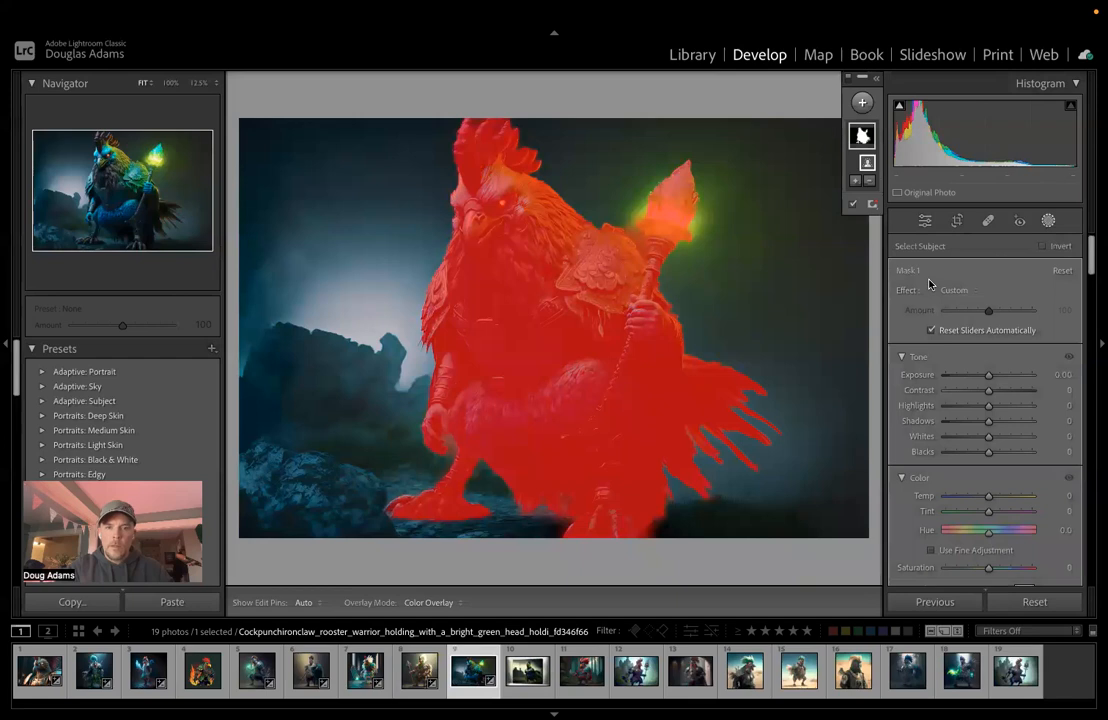
Step: Set the blue rooster mask's Exposure to 1.05, Contrast to 31, Shadows to 27 and Blacks to -10
{"action": "left_click_drag", "start_coordinate": [989, 375], "coordinate": [1003, 380]}
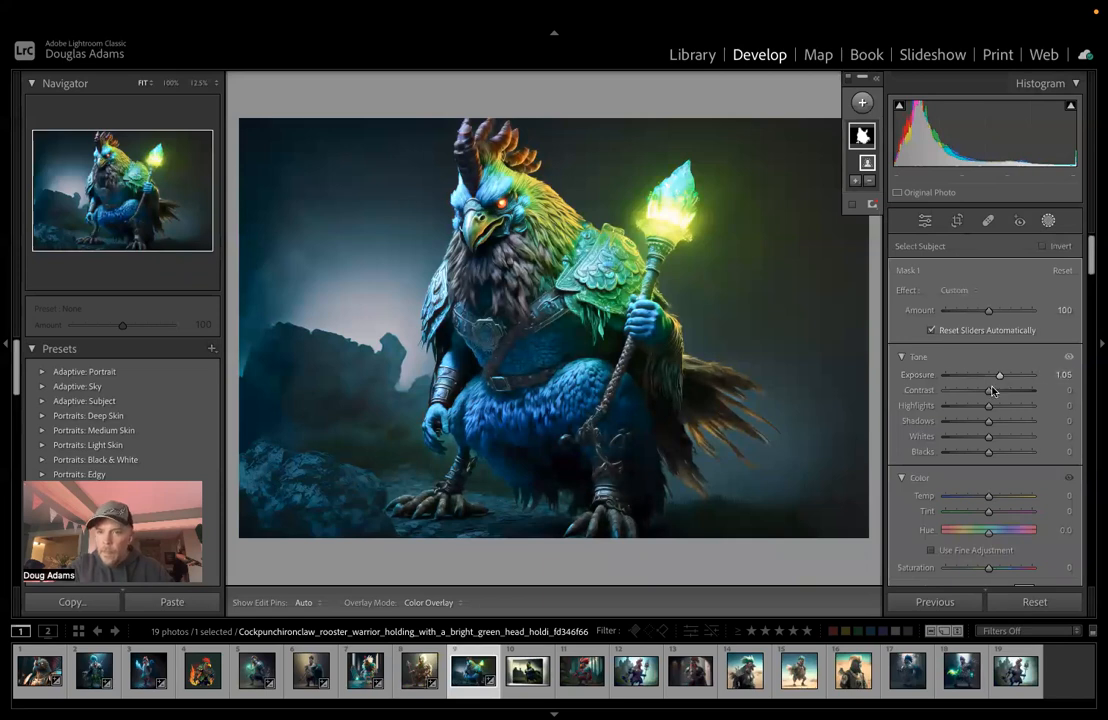
{"action": "left_click_drag", "start_coordinate": [990, 391], "coordinate": [1000, 395]}
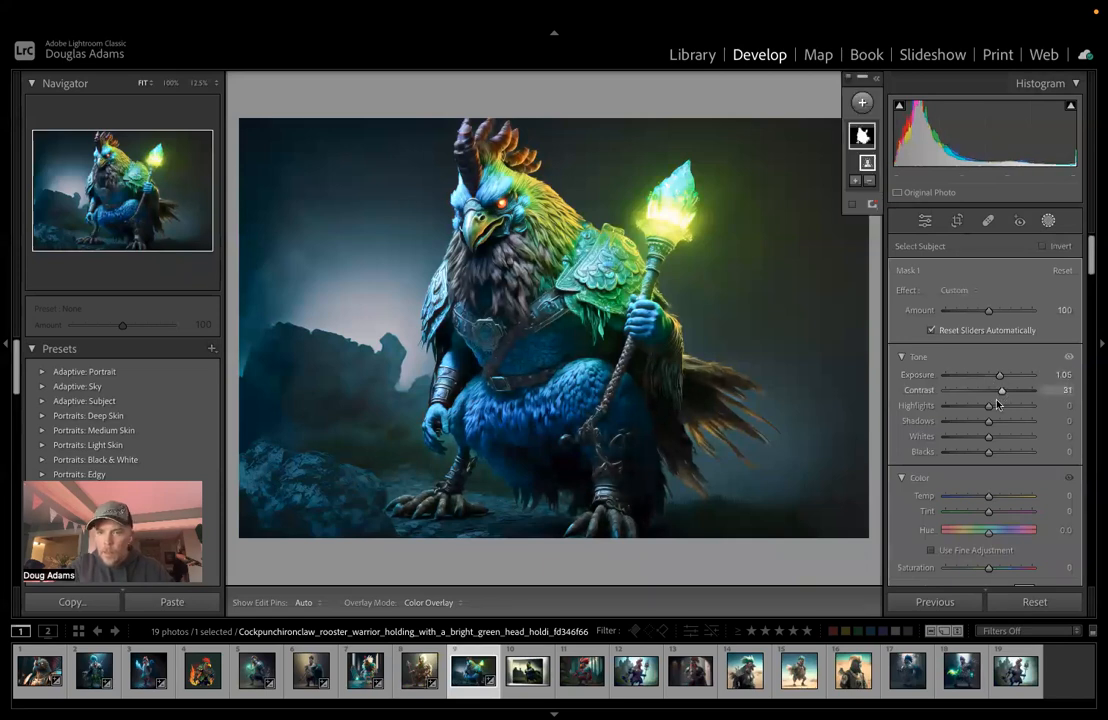
{"action": "left_click_drag", "start_coordinate": [989, 451], "coordinate": [1000, 425]}
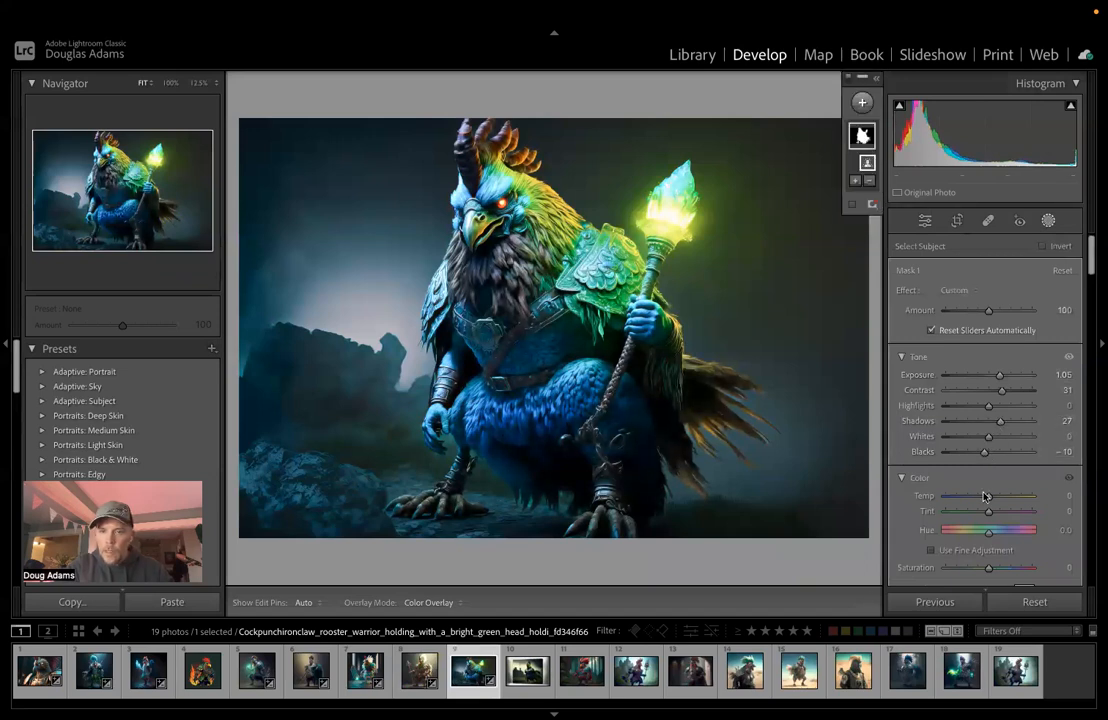
Step: Warm the blue rooster's subject mask with Temp 14 and Tint 10
{"action": "mouse_move", "coordinate": [989, 497]}
{"action": "left_mouse_down"}
{"action": "mouse_move", "coordinate": [978, 500]}
{"action": "mouse_move", "coordinate": [994, 500]}
{"action": "left_mouse_up"}
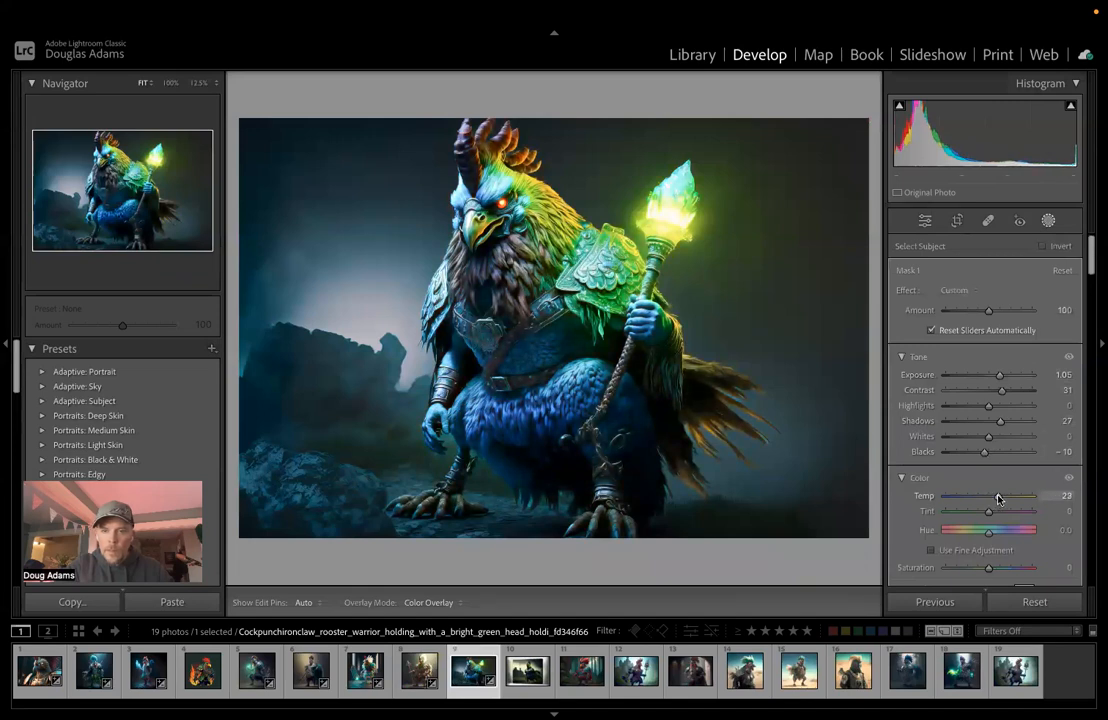
{"action": "left_click_drag", "start_coordinate": [994, 499], "coordinate": [993, 516]}
{"action": "scroll", "coordinate": [993, 516], "scroll_direction": "down", "scroll_amount": 3}
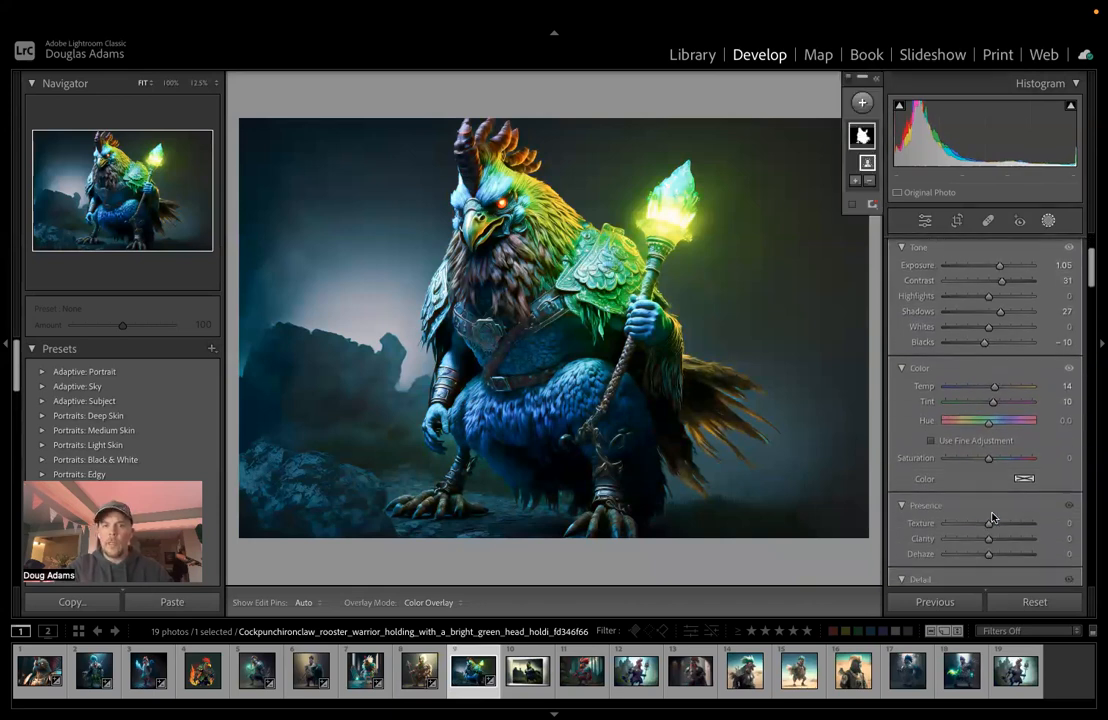
{"action": "scroll", "coordinate": [993, 516], "scroll_direction": "down", "scroll_amount": 2}
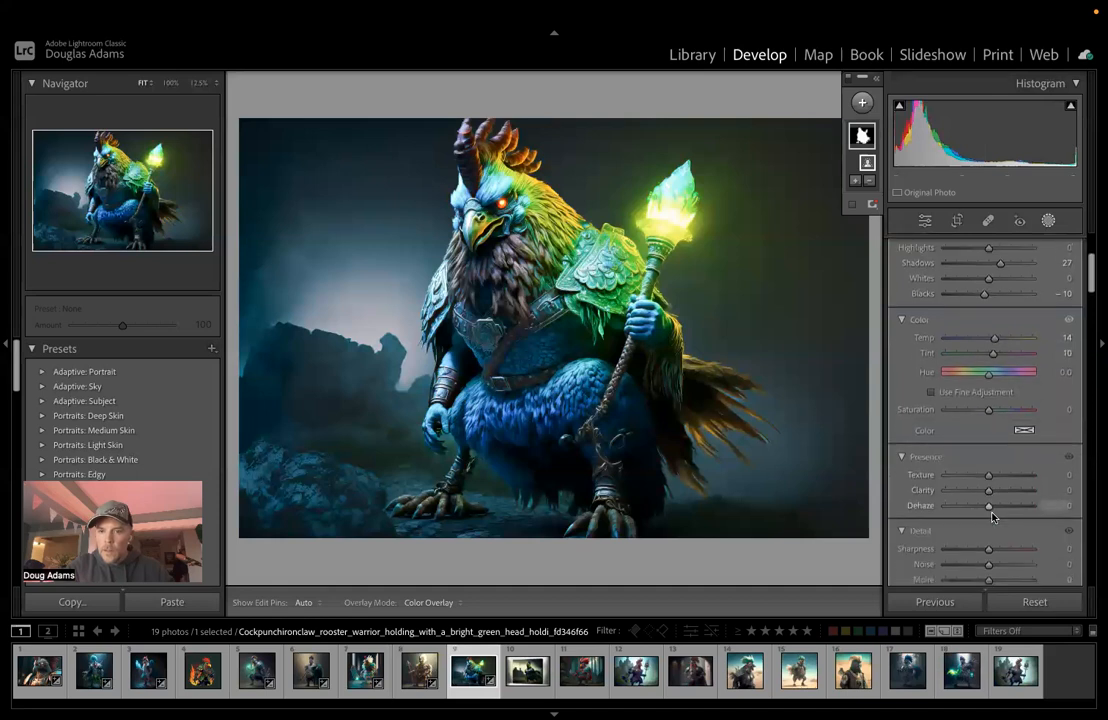
Step: Set the blue rooster subject mask's Texture to 50 and Clarity to -23
{"action": "mouse_move", "coordinate": [989, 455]}
{"action": "left_mouse_down"}
{"action": "mouse_move", "coordinate": [1012, 459]}
{"action": "mouse_move", "coordinate": [976, 474]}
{"action": "left_mouse_up"}
{"action": "scroll", "coordinate": [977, 473], "scroll_direction": "down", "scroll_amount": 3}
{"action": "scroll", "coordinate": [977, 473], "scroll_direction": "up", "scroll_amount": 4}
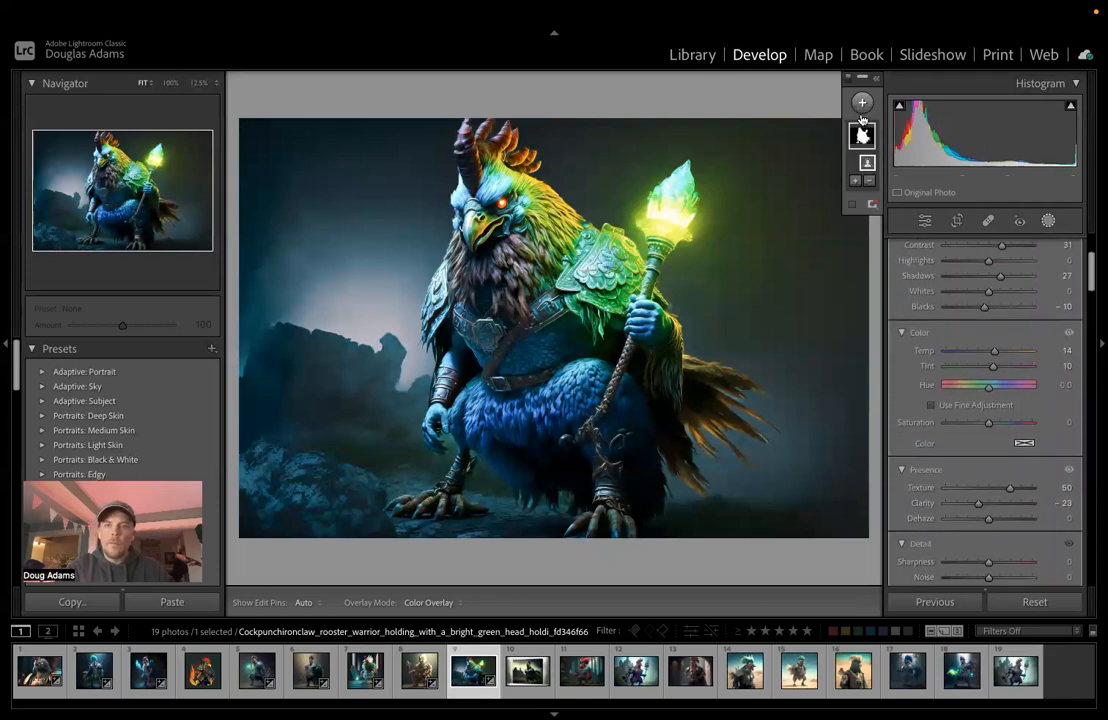
Step: Duplicate and invert the rooster's subject mask, and set the inverted background mask's Exposure to -0.68, Contrast to 23 and Blacks to -1
{"action": "right_click", "coordinate": [862, 135]}
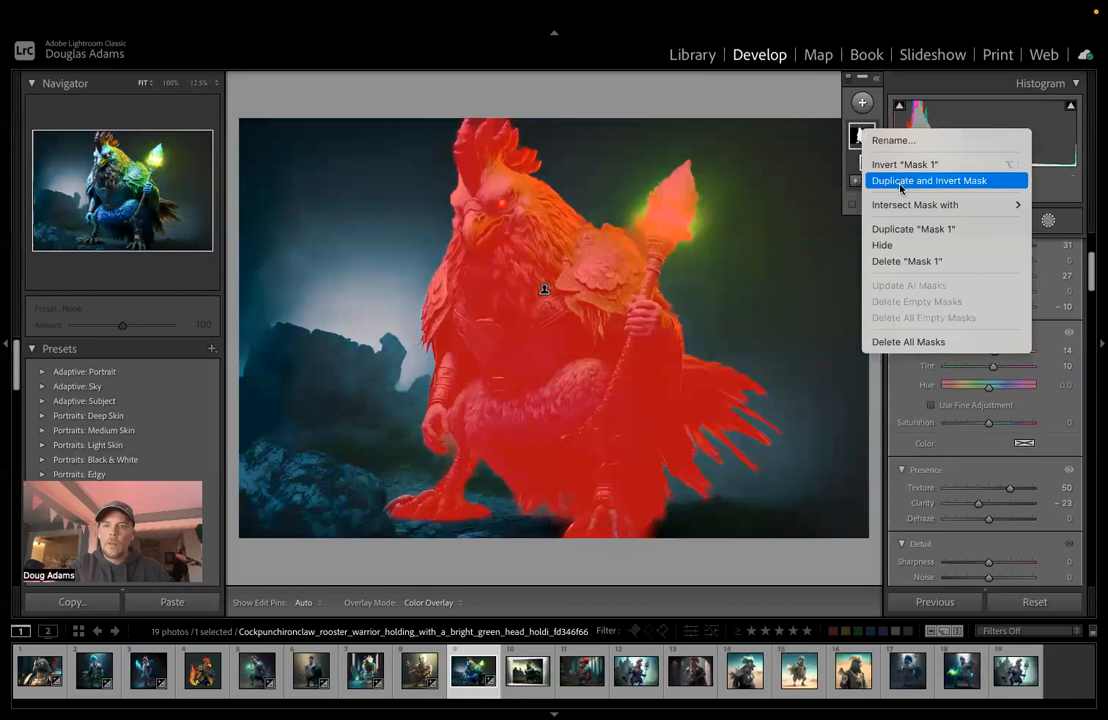
{"action": "left_click", "coordinate": [899, 184]}
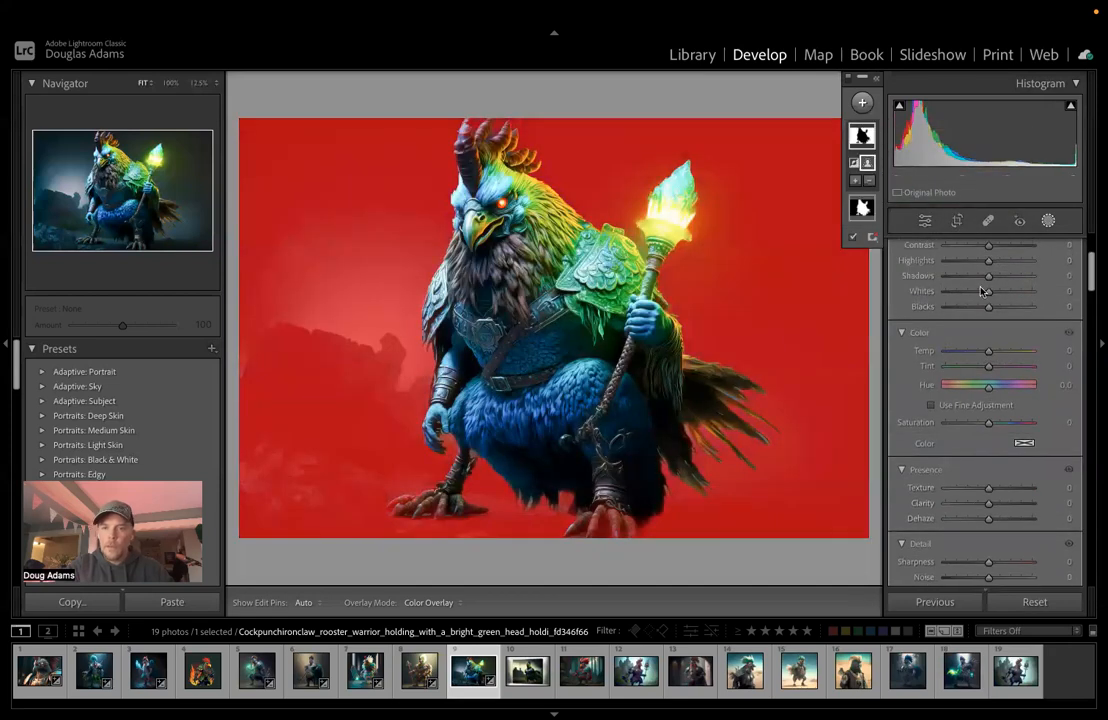
{"action": "scroll", "coordinate": [988, 308], "scroll_direction": "up", "scroll_amount": 3}
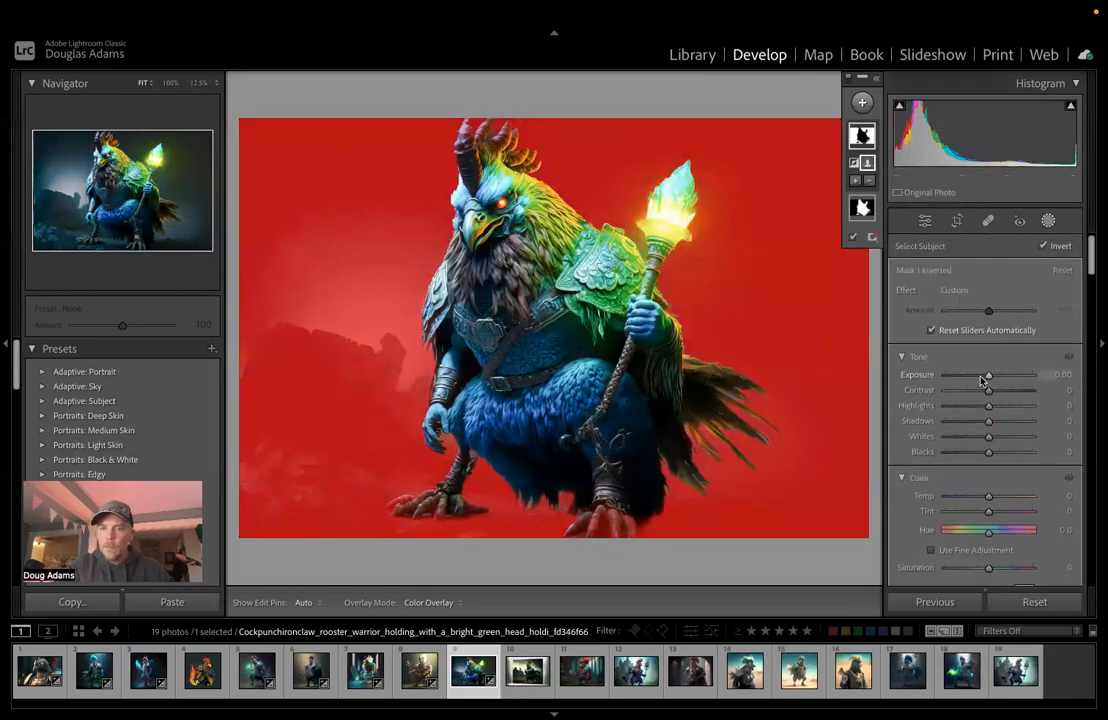
{"action": "left_click", "coordinate": [991, 375]}
{"action": "mouse_move", "coordinate": [991, 375]}
{"action": "left_mouse_down"}
{"action": "mouse_move", "coordinate": [981, 376]}
{"action": "mouse_move", "coordinate": [998, 390]}
{"action": "left_mouse_up"}
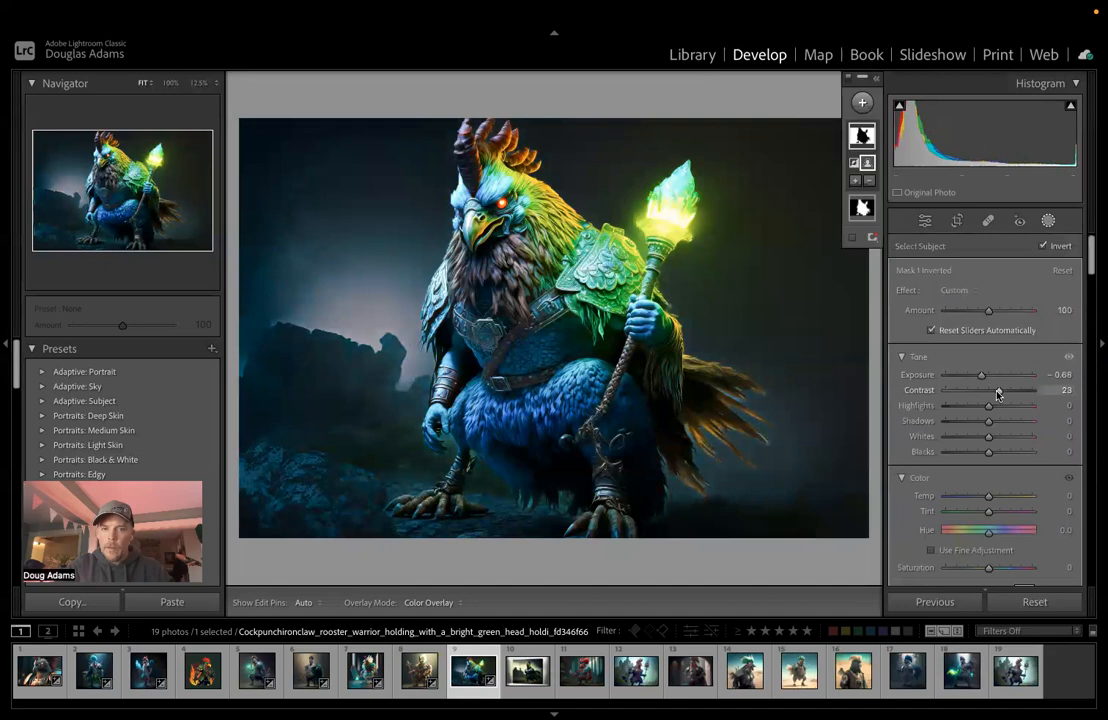
{"action": "left_click_drag", "start_coordinate": [980, 452], "coordinate": [988, 455]}
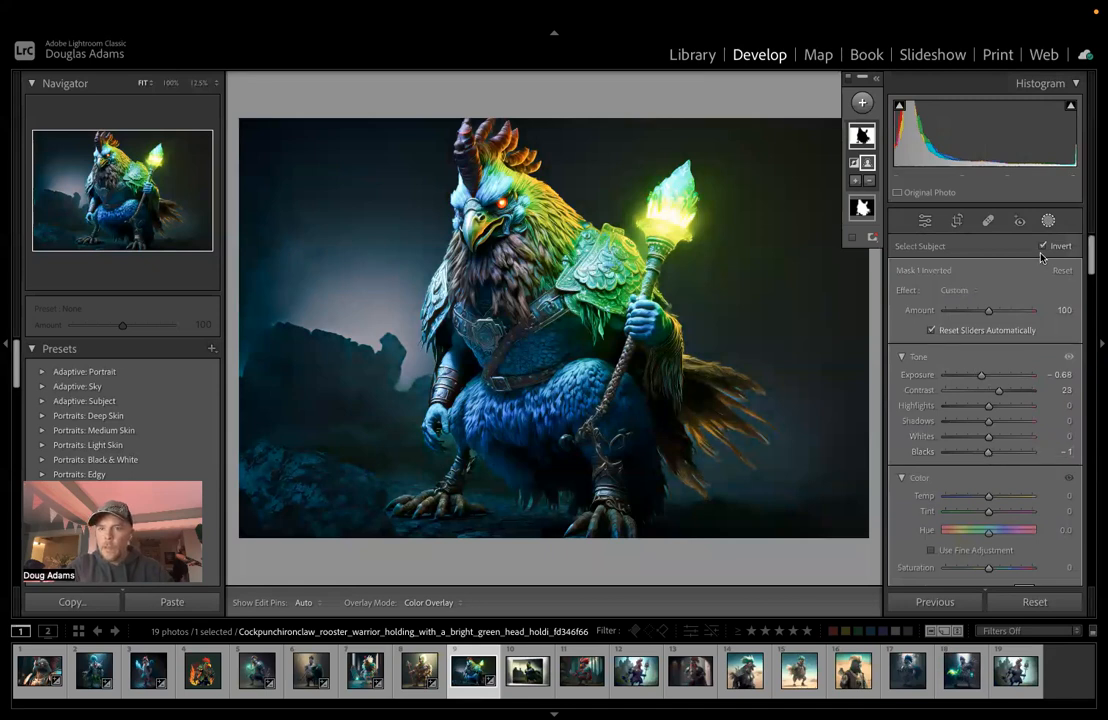
Step: Add a large radial gradient mask centred on the green torch with Exposure 1.17 and Highlights -16
{"action": "left_click", "coordinate": [862, 102]}
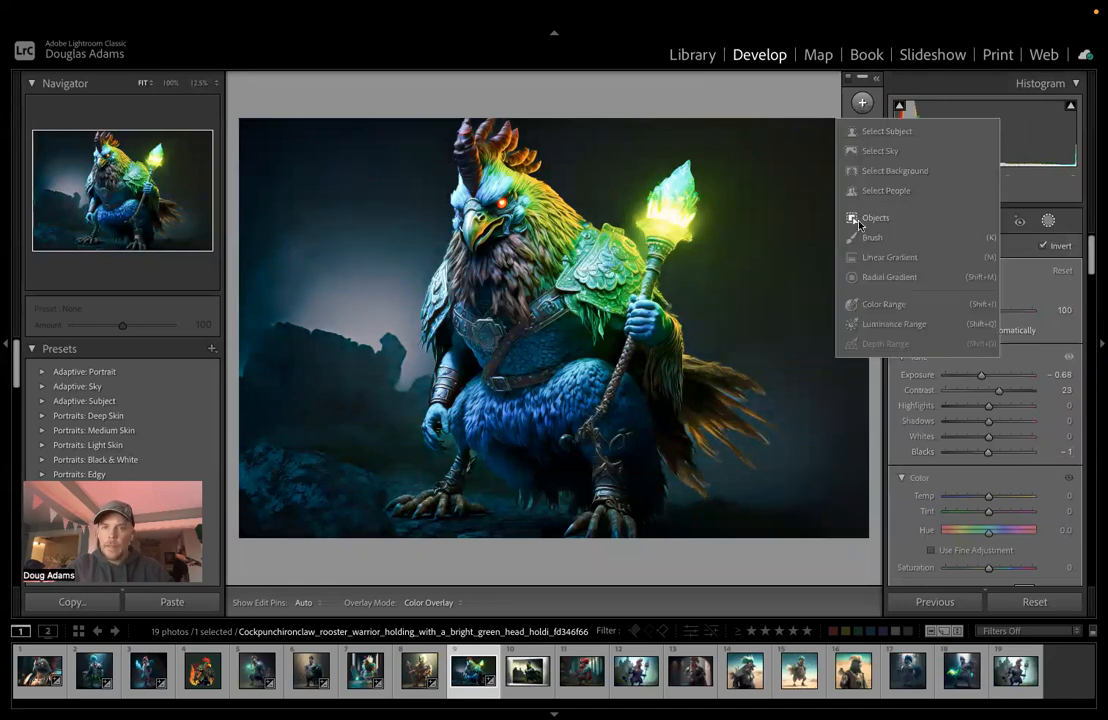
{"action": "left_click", "coordinate": [872, 277]}
{"action": "left_click_drag", "start_coordinate": [648, 148], "coordinate": [850, 320]}
{"action": "left_click_drag", "start_coordinate": [647, 153], "coordinate": [688, 202]}
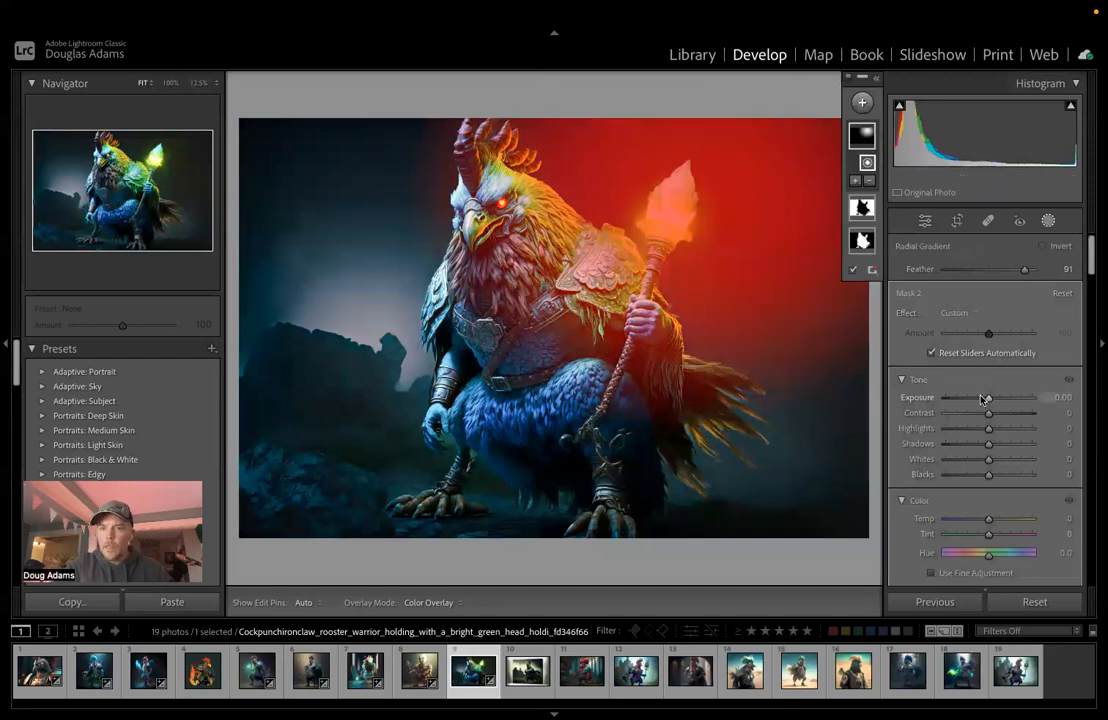
{"action": "left_click_drag", "start_coordinate": [989, 401], "coordinate": [983, 434]}
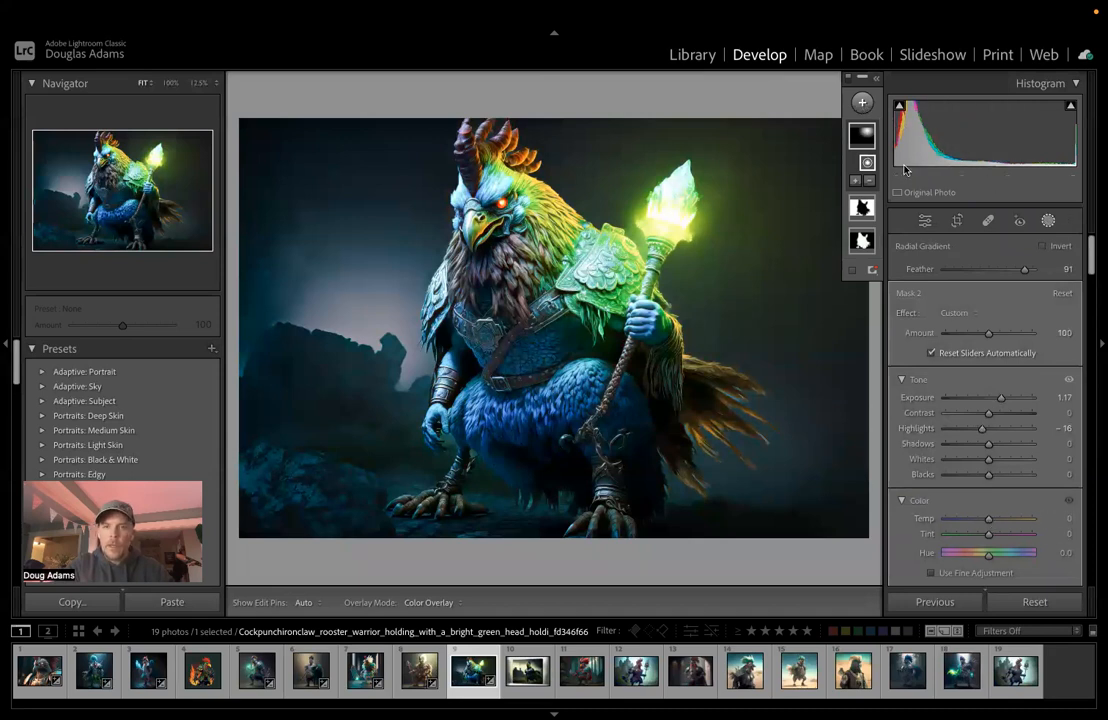
Step: Add a radial gradient mask over the pale glow behind the rooster and subtract the dark rocks from it with an object selection
{"action": "left_click", "coordinate": [862, 102]}
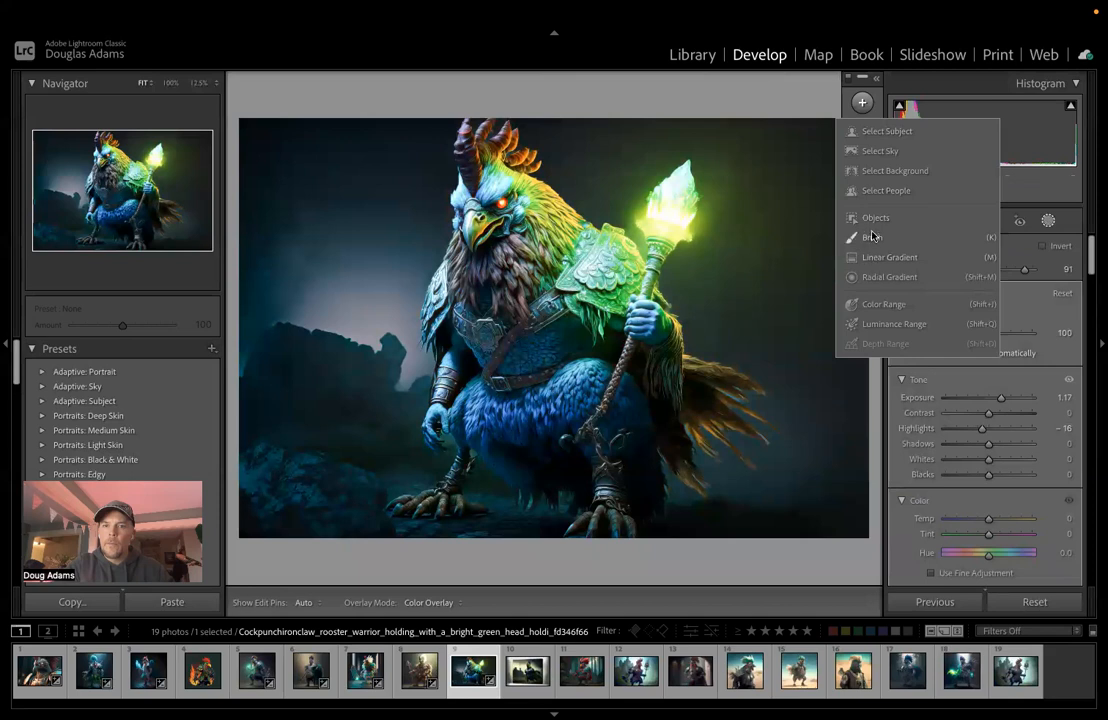
{"action": "left_click", "coordinate": [875, 277]}
{"action": "left_click_drag", "start_coordinate": [316, 312], "coordinate": [403, 403]}
{"action": "left_click_drag", "start_coordinate": [309, 331], "coordinate": [365, 342]}
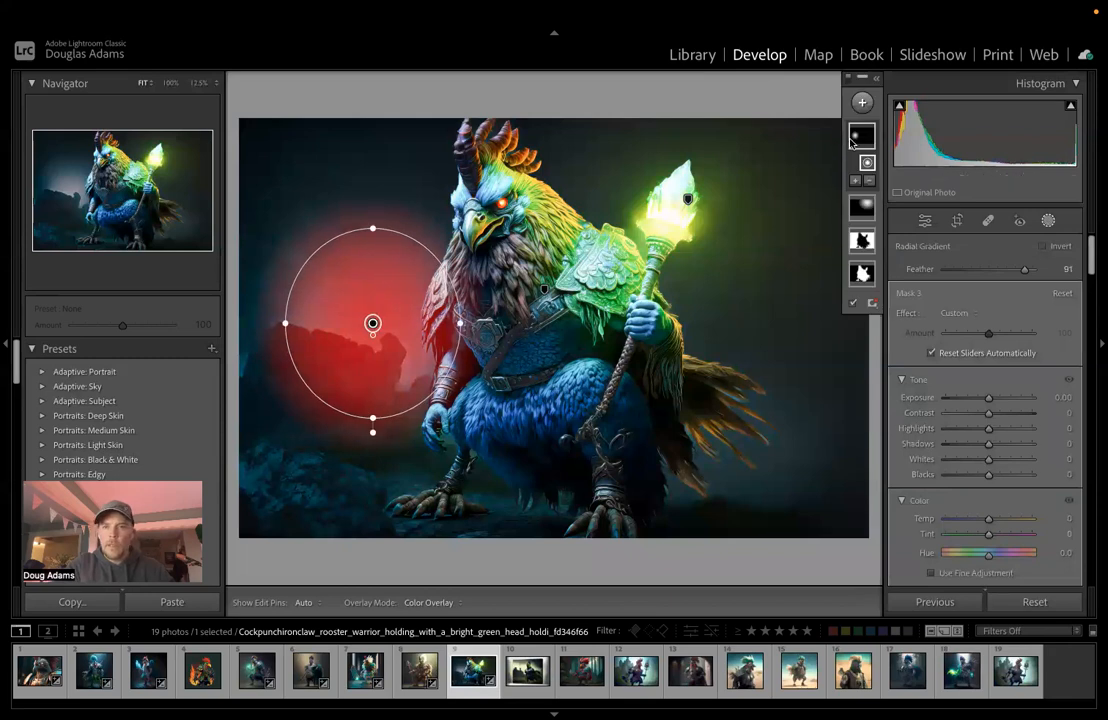
{"action": "left_click", "coordinate": [864, 185]}
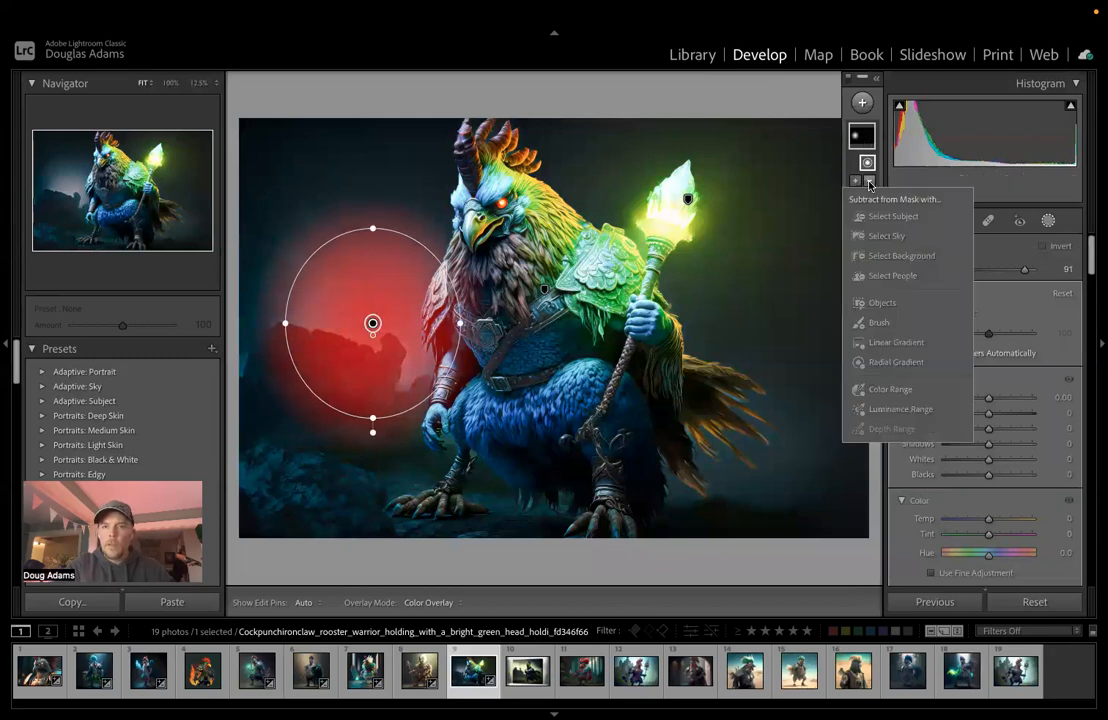
{"action": "left_click", "coordinate": [890, 272]}
{"action": "mouse_move", "coordinate": [289, 350]}
{"action": "left_mouse_down"}
{"action": "mouse_move", "coordinate": [385, 362]}
{"action": "mouse_move", "coordinate": [361, 390]}
{"action": "mouse_move", "coordinate": [404, 385]}
{"action": "mouse_move", "coordinate": [401, 394]}
{"action": "mouse_move", "coordinate": [319, 404]}
{"action": "mouse_move", "coordinate": [272, 386]}
{"action": "left_mouse_up"}
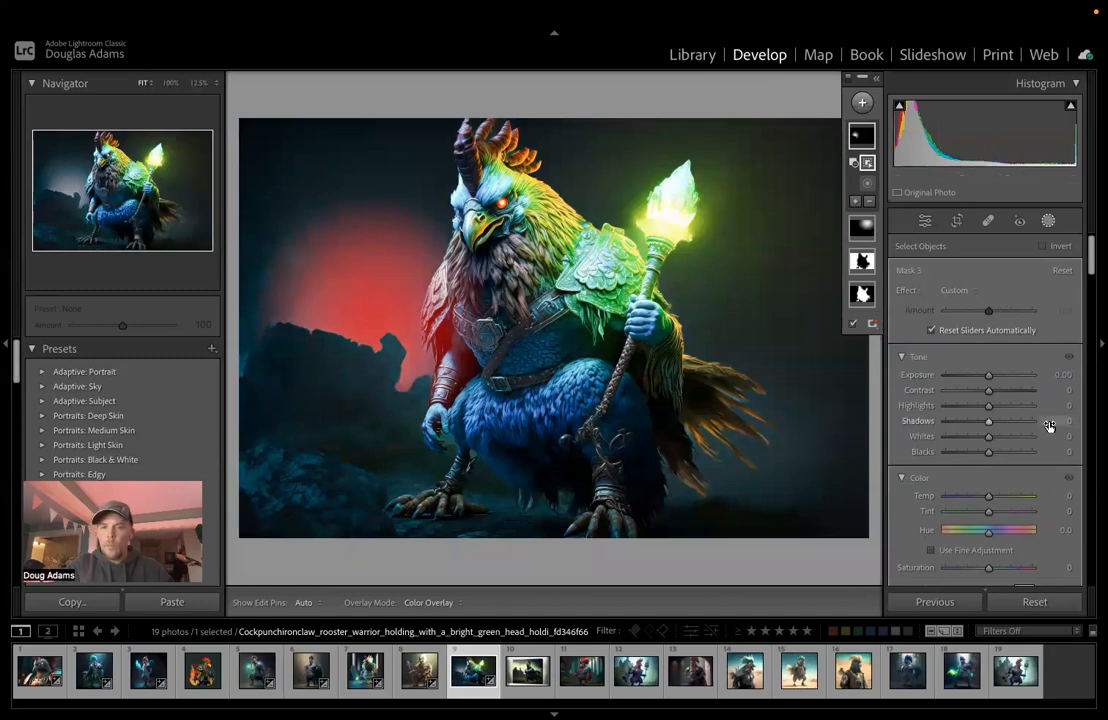
Step: Set the background glow mask's Exposure to 2.54 and make its radial gradient taller and wider
{"action": "left_click_drag", "start_coordinate": [990, 378], "coordinate": [991, 379]}
{"action": "left_click_drag", "start_coordinate": [995, 379], "coordinate": [1017, 383]}
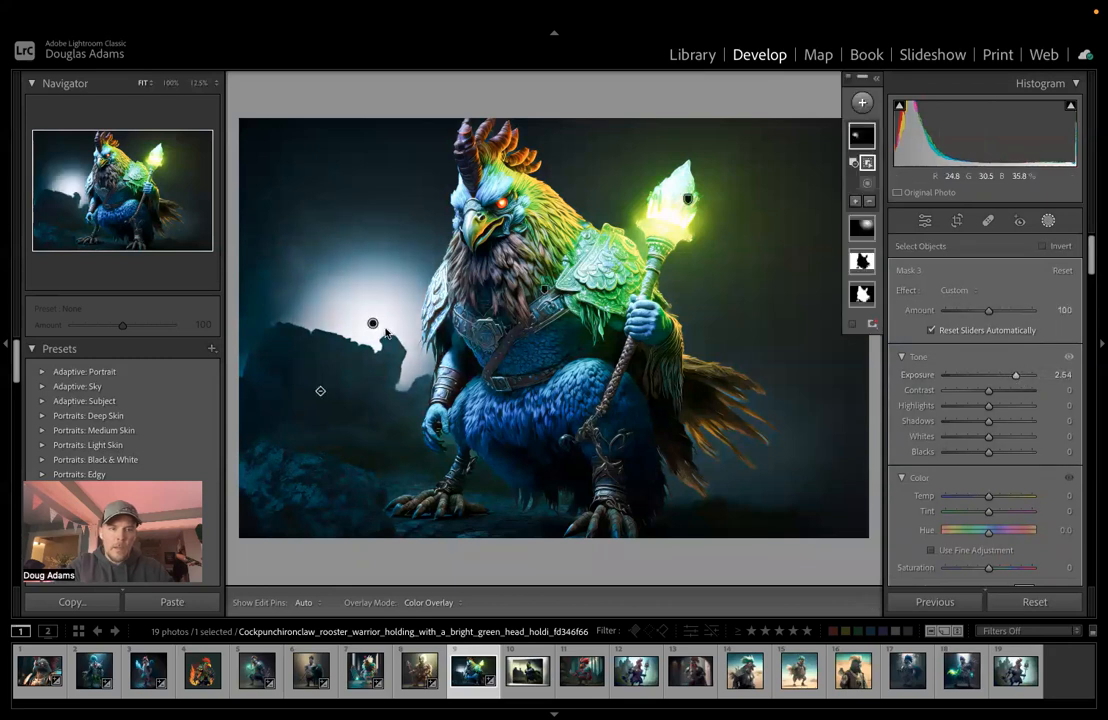
{"action": "left_click", "coordinate": [374, 324]}
{"action": "left_click_drag", "start_coordinate": [371, 225], "coordinate": [330, 199]}
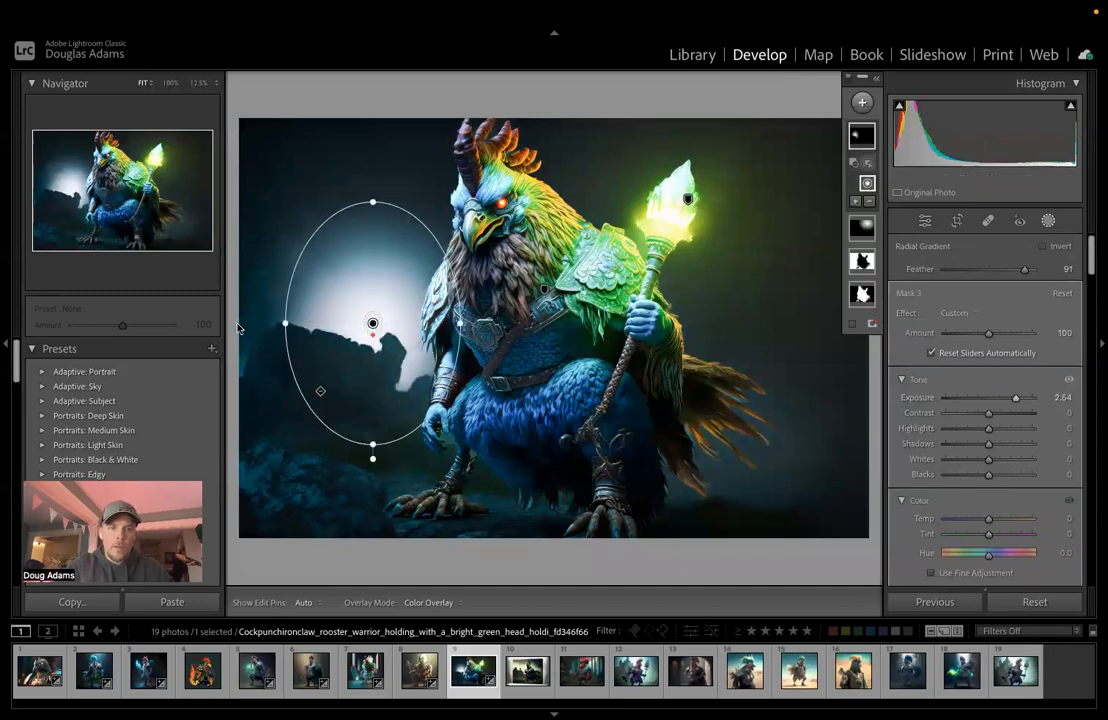
{"action": "left_click_drag", "start_coordinate": [285, 323], "coordinate": [247, 321]}
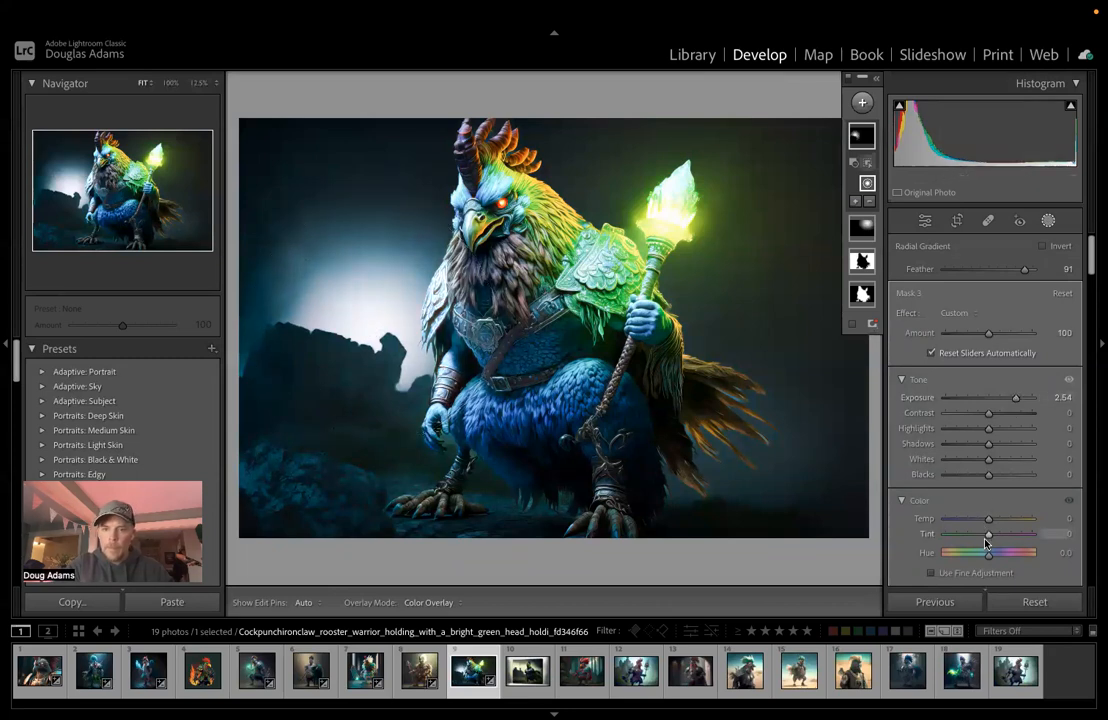
{"action": "mouse_move", "coordinate": [980, 524]}
{"action": "left_mouse_down"}
{"action": "mouse_move", "coordinate": [1007, 527]}
{"action": "mouse_move", "coordinate": [997, 519]}
{"action": "left_mouse_up"}
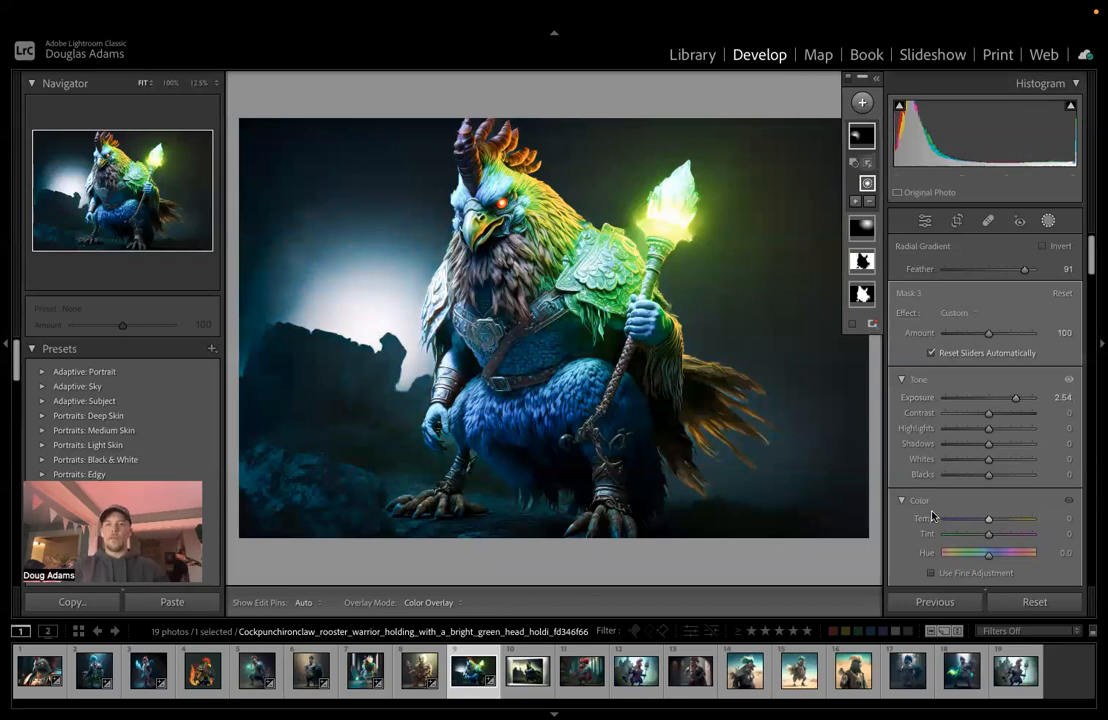
Step: Close masking and compare the torch-bearing rooster's edited version with the original
{"action": "left_click", "coordinate": [1042, 224]}
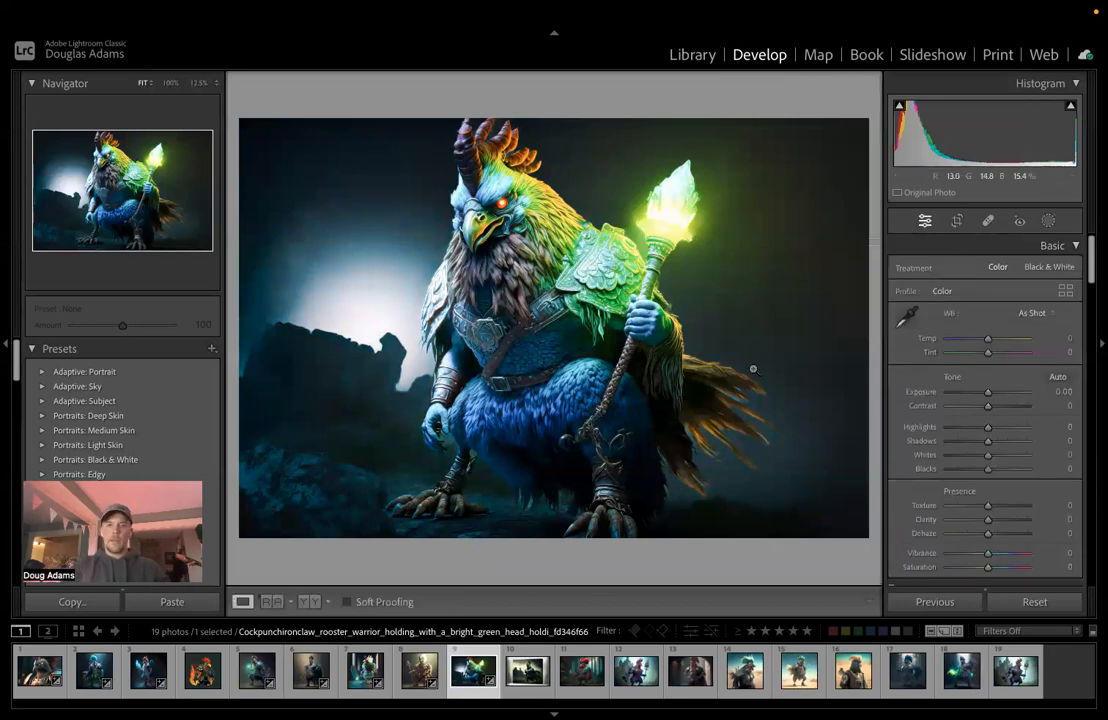
{"action": "key", "text": "backslash"}
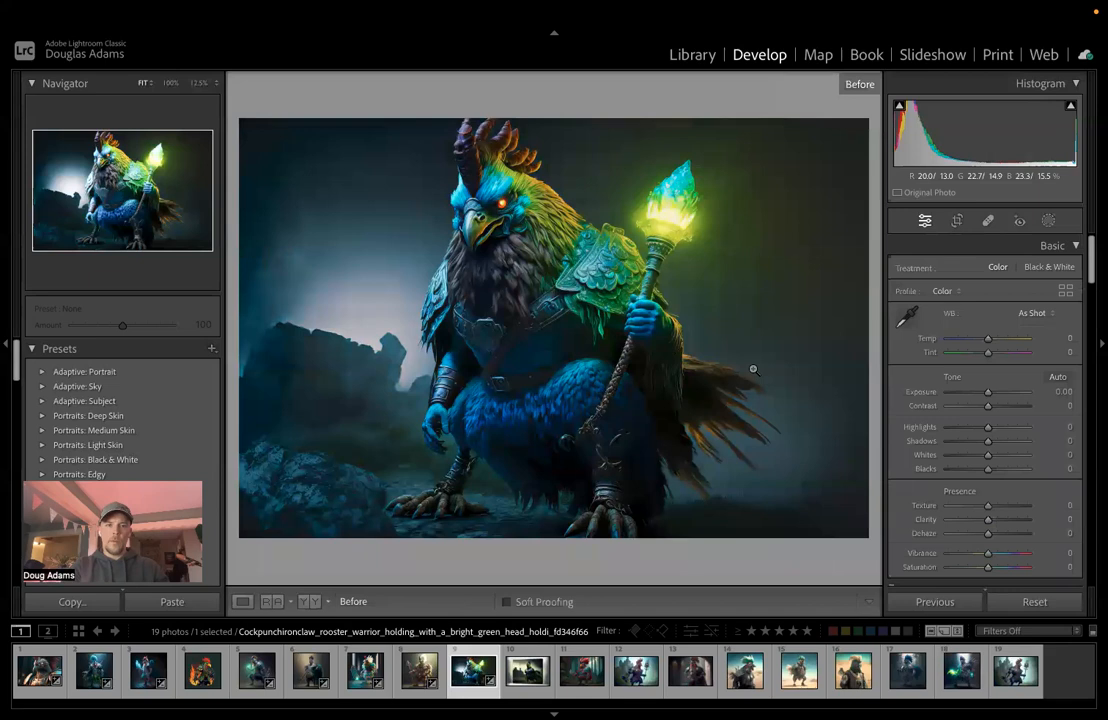
{"action": "key", "text": "backslash"}
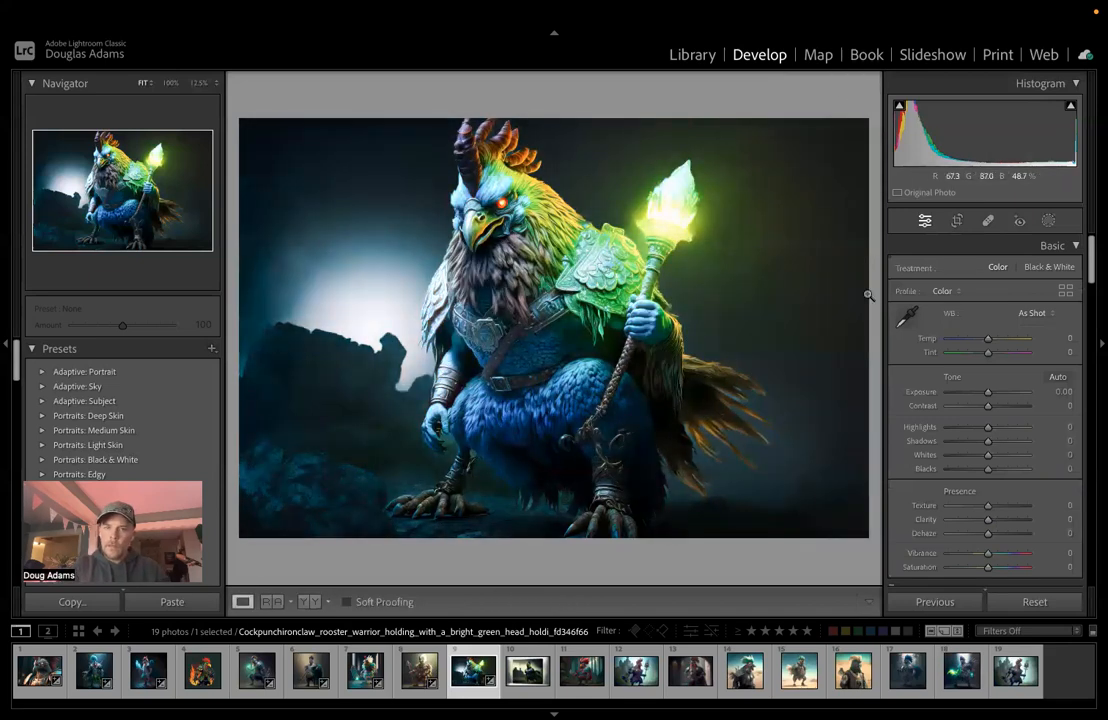
Step: Reopen the torch's radial gradient mask and set its Exposure to 0.49
{"action": "left_click", "coordinate": [1048, 221]}
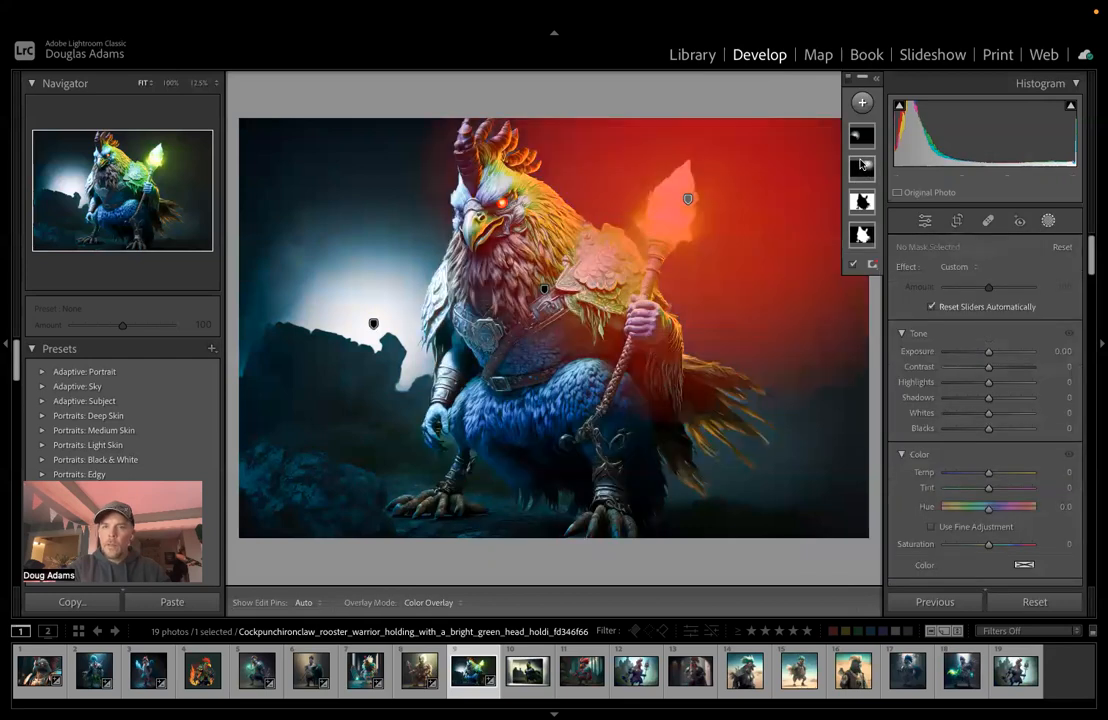
{"action": "left_click", "coordinate": [861, 168]}
{"action": "left_click_drag", "start_coordinate": [1001, 400], "coordinate": [996, 402]}
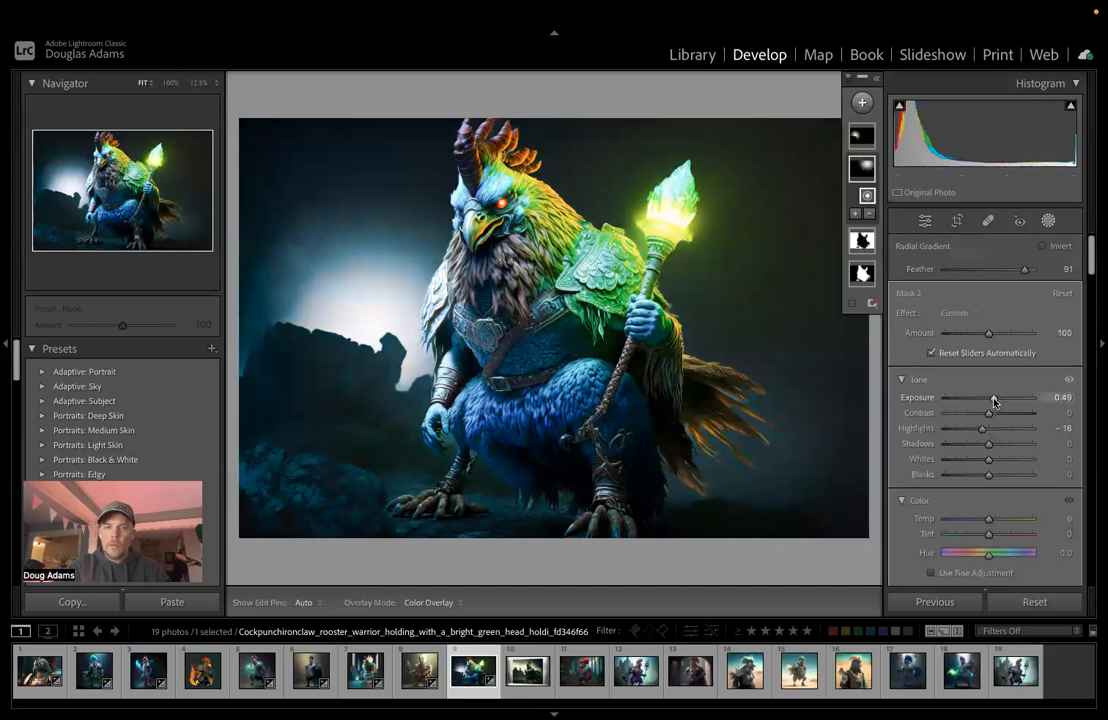
Step: Duplicate the torch's radial gradient mask and reset the copy's Exposure and Highlights to 0
{"action": "right_click", "coordinate": [864, 174]}
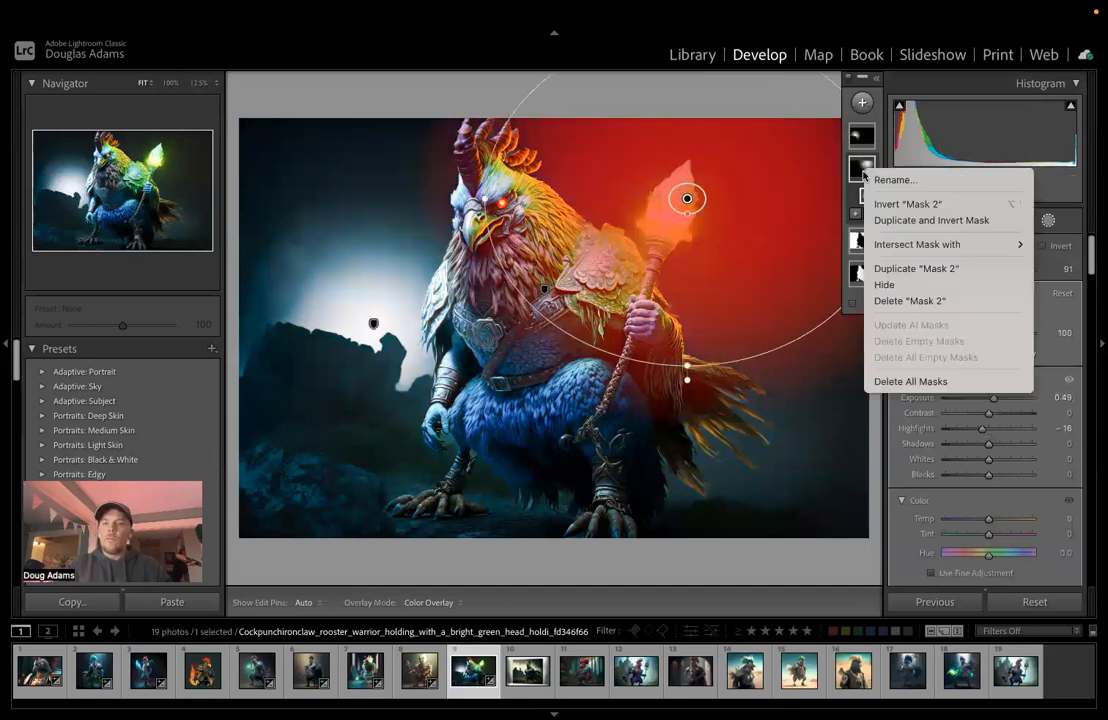
{"action": "left_click", "coordinate": [905, 268]}
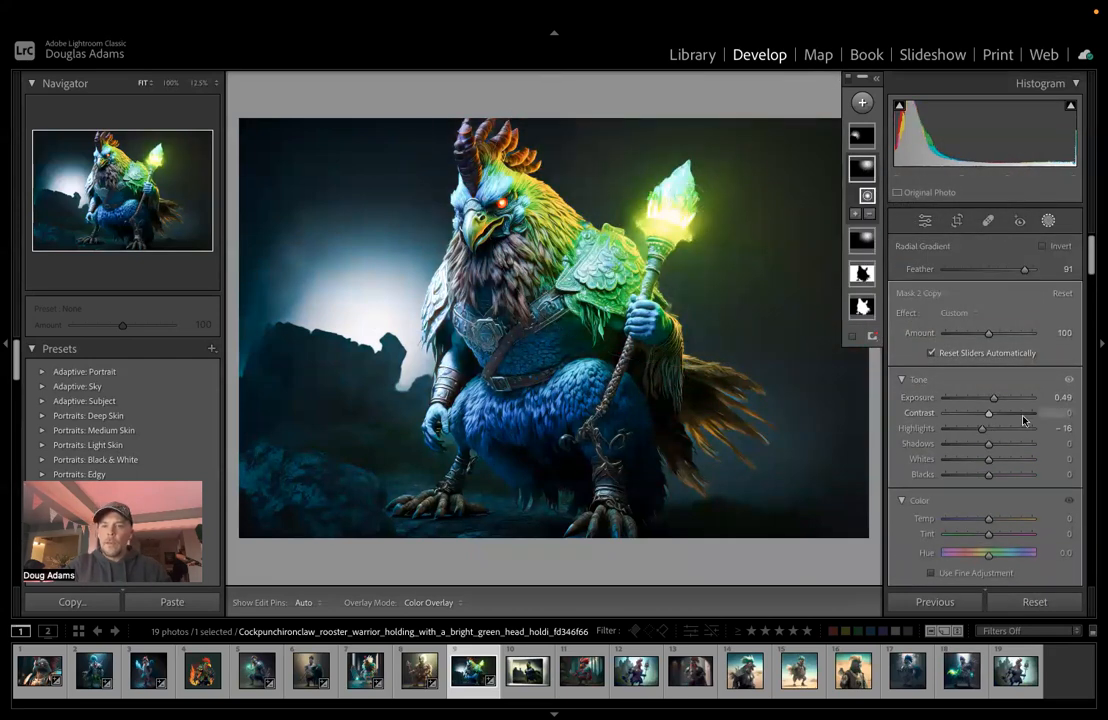
{"action": "double_click", "coordinate": [993, 399]}
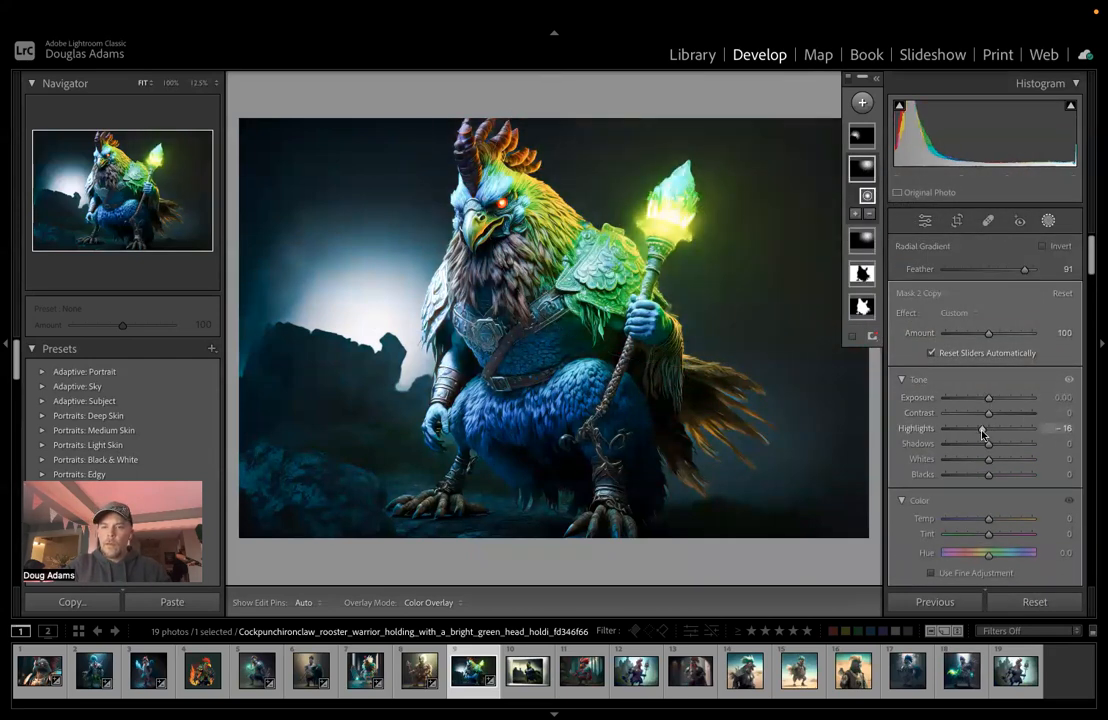
{"action": "double_click", "coordinate": [982, 432]}
{"action": "mouse_move", "coordinate": [674, 210]}
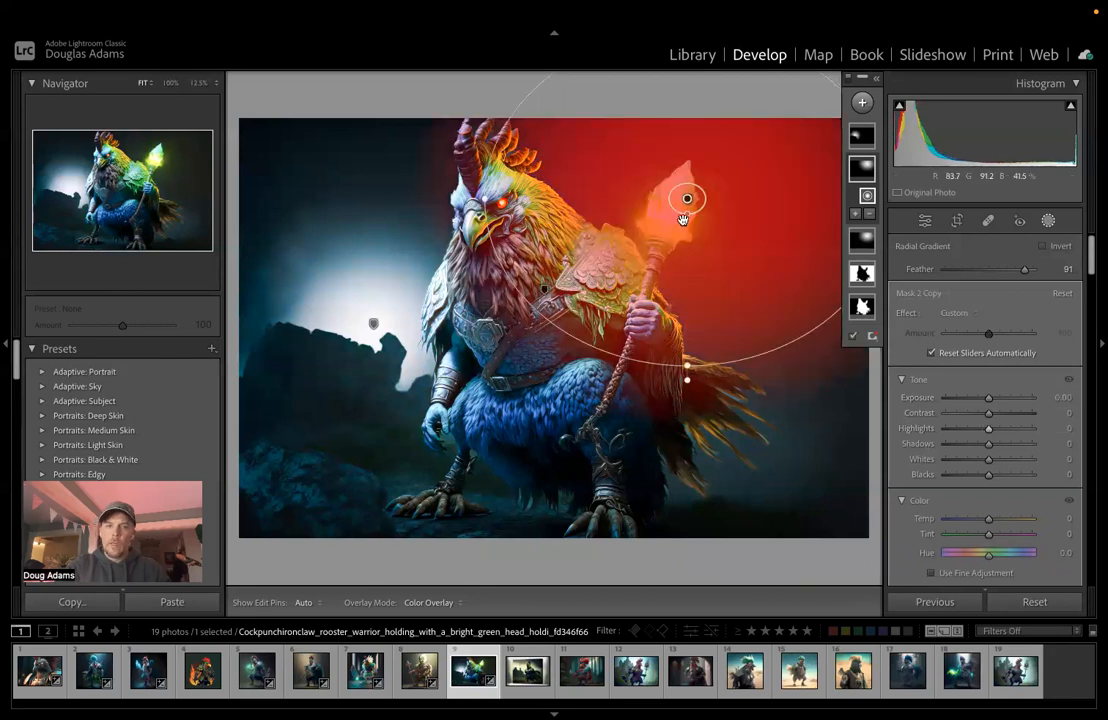
Step: Subtract the glowing torch head from the copied radial mask with an object selection and set the copy's Exposure to 0.33
{"action": "left_click", "coordinate": [869, 218]}
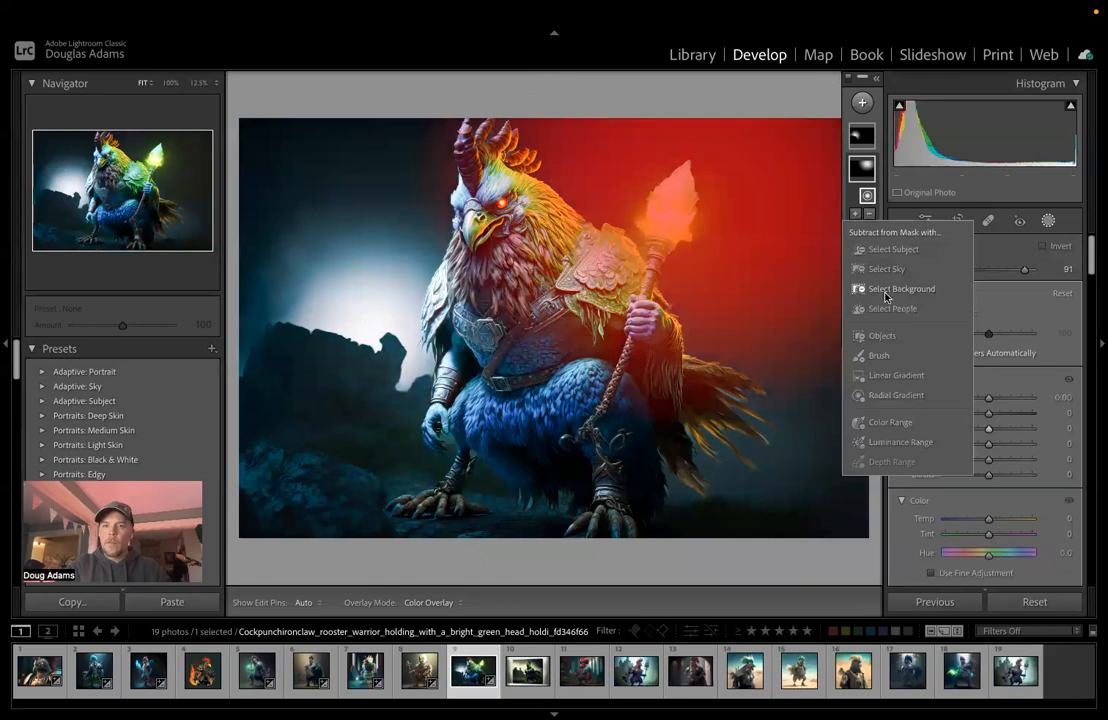
{"action": "left_click", "coordinate": [862, 331]}
{"action": "mouse_move", "coordinate": [685, 193]}
{"action": "left_mouse_down"}
{"action": "mouse_move", "coordinate": [670, 237]}
{"action": "mouse_move", "coordinate": [684, 182]}
{"action": "mouse_move", "coordinate": [660, 255]}
{"action": "left_mouse_up"}
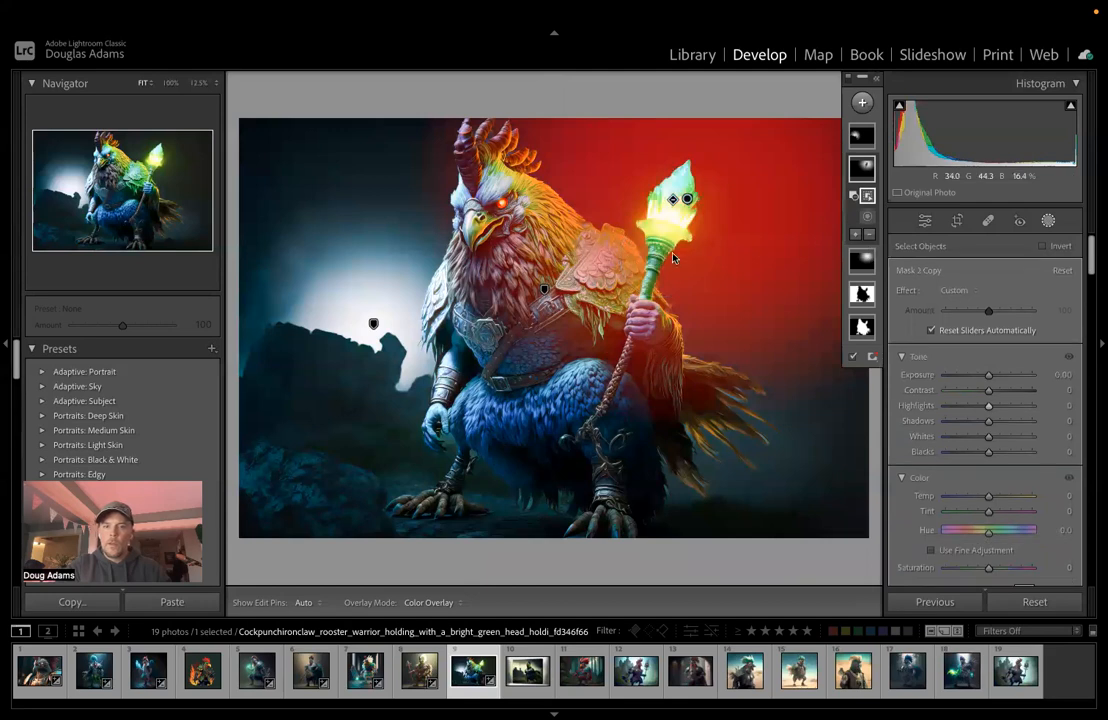
{"action": "left_click", "coordinate": [988, 376]}
{"action": "left_click_drag", "start_coordinate": [988, 376], "coordinate": [990, 378]}
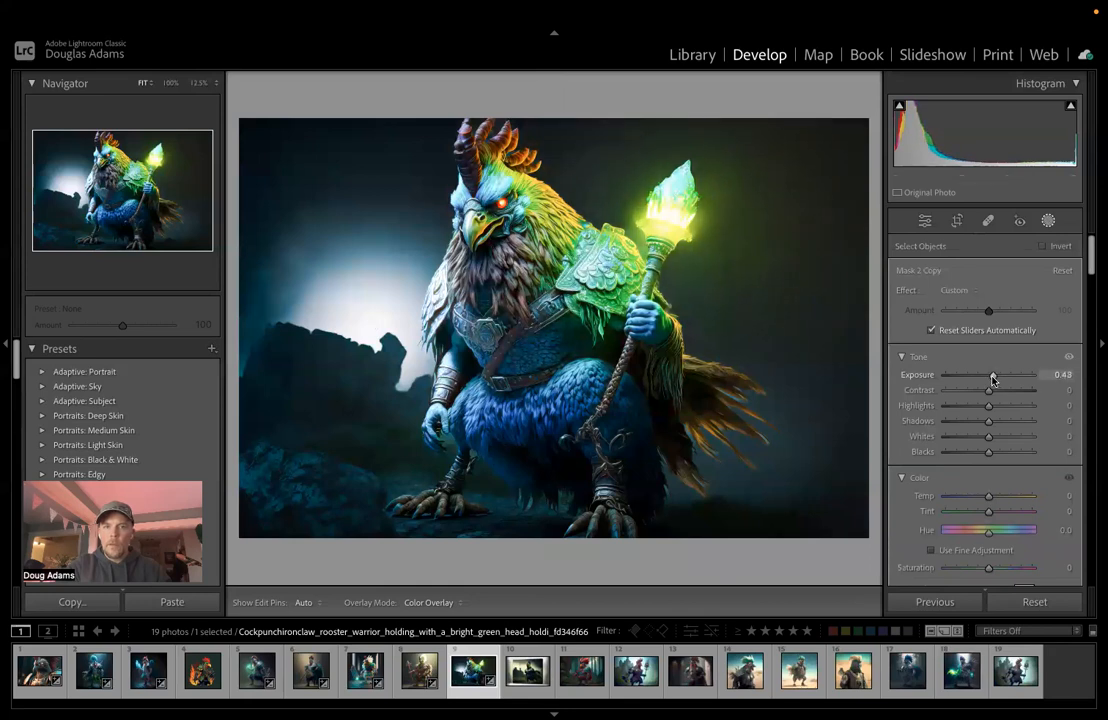
{"action": "left_click_drag", "start_coordinate": [991, 380], "coordinate": [990, 378]}
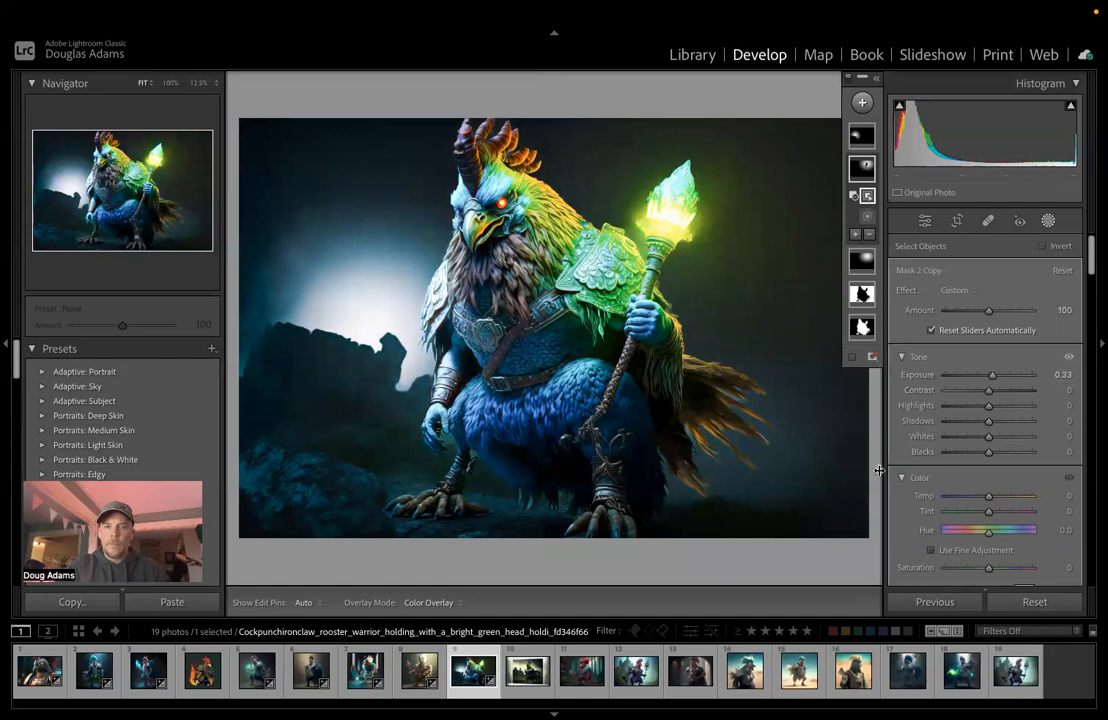
Step: Close masking and check the refined torch glow against the original image
{"action": "left_click", "coordinate": [1048, 222]}
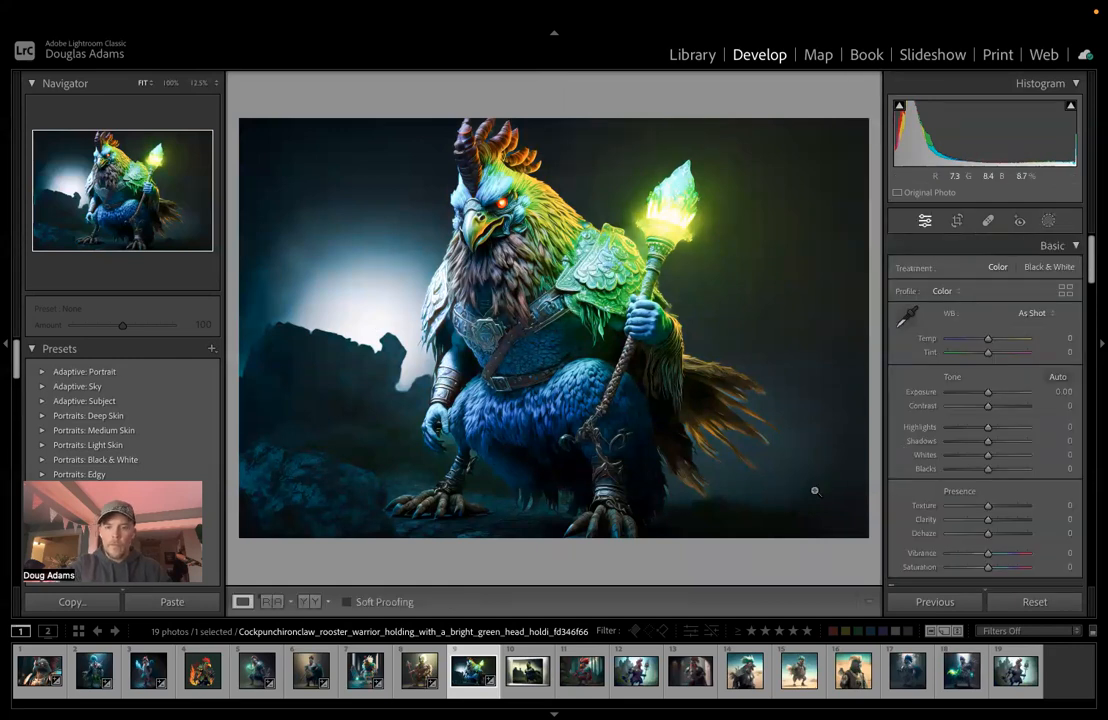
{"action": "key", "text": "backslash"}
{"action": "key", "text": "backslash"}
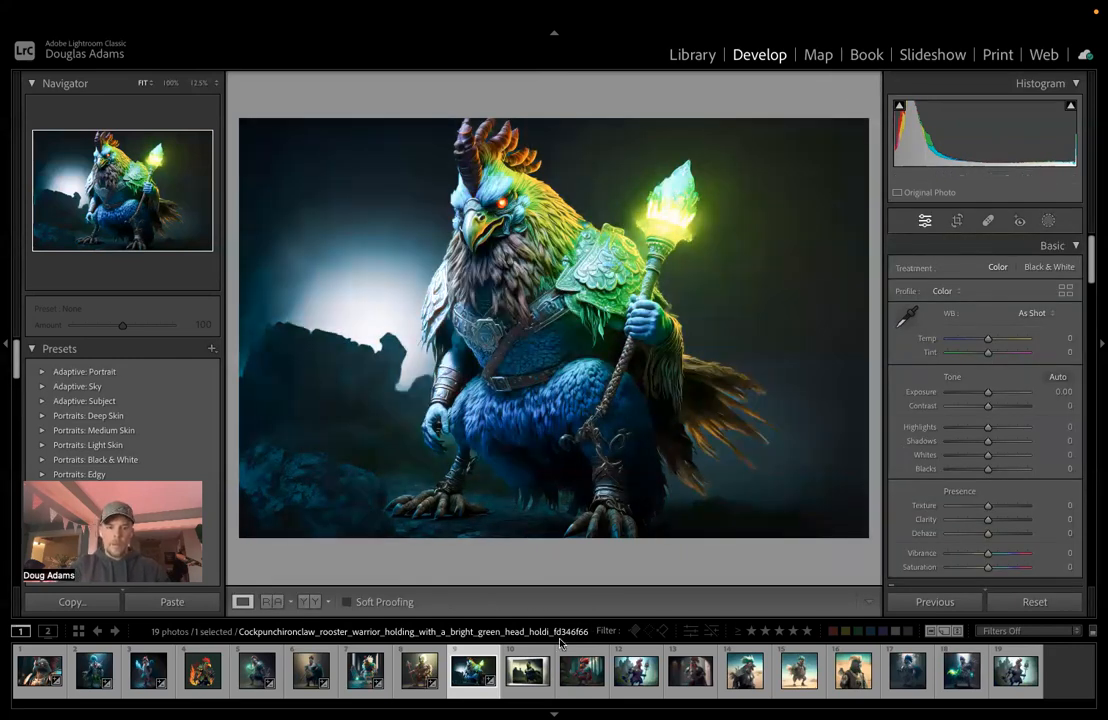
Step: Open the original file of the rooster warrior photo with the castle in Adobe Photoshop 2023 for editing
{"action": "left_click", "coordinate": [524, 676]}
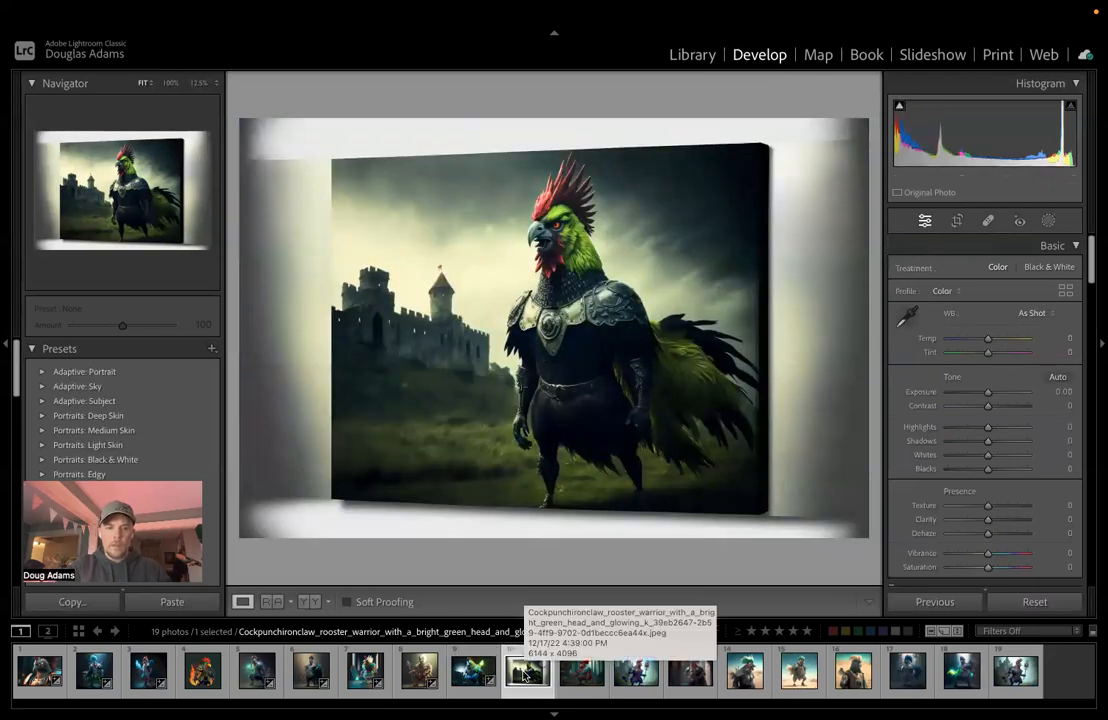
{"action": "right_click", "coordinate": [524, 676]}
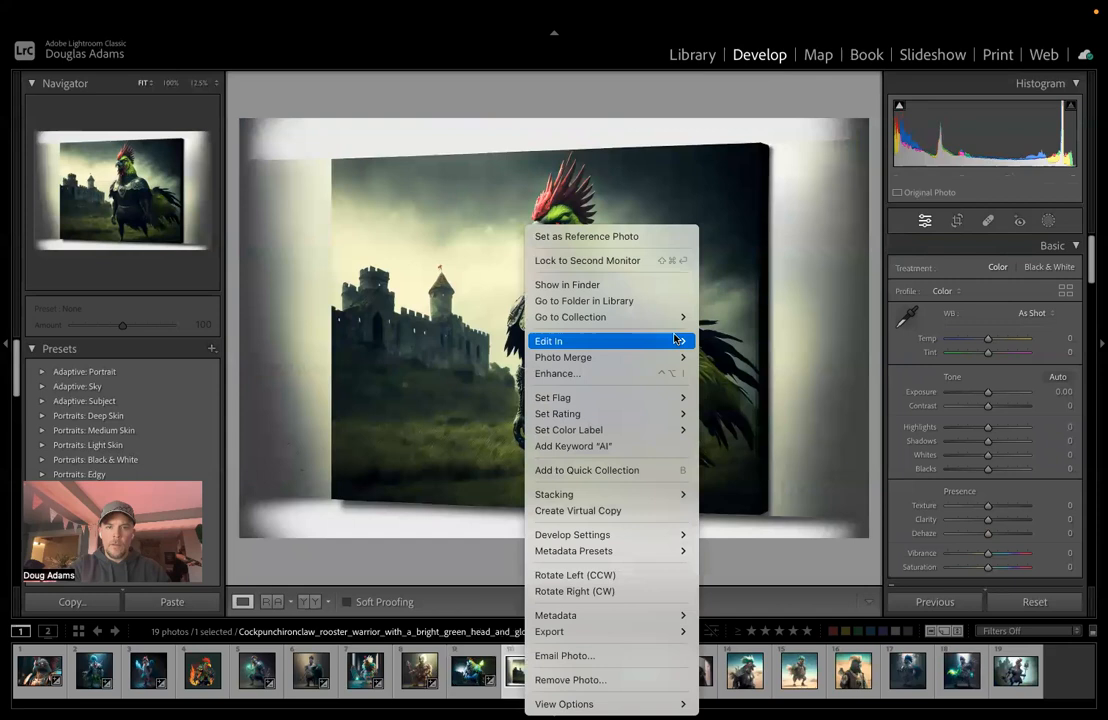
{"action": "mouse_move", "coordinate": [677, 340]}
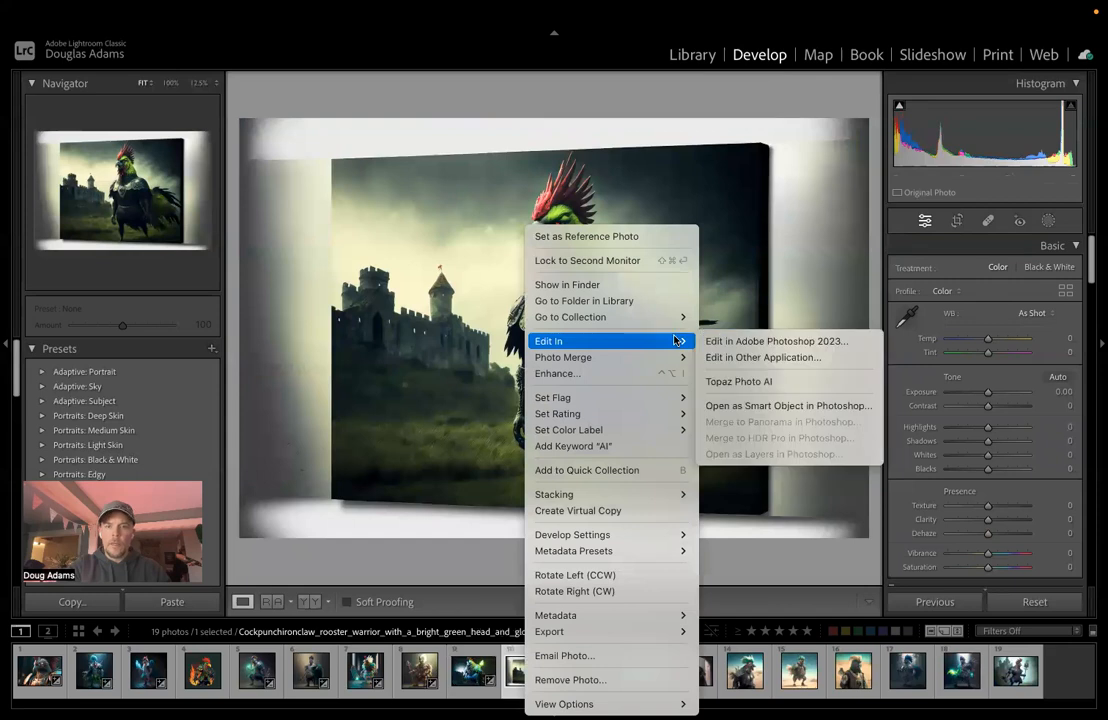
{"action": "left_click", "coordinate": [761, 342]}
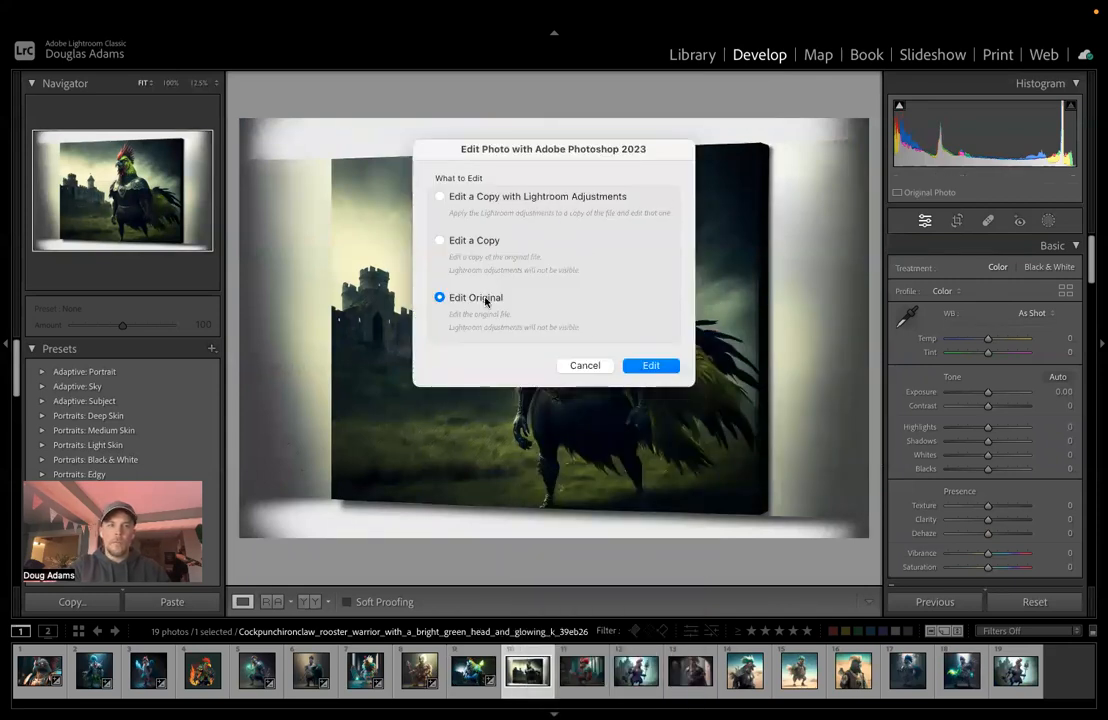
{"action": "left_click", "coordinate": [652, 367]}
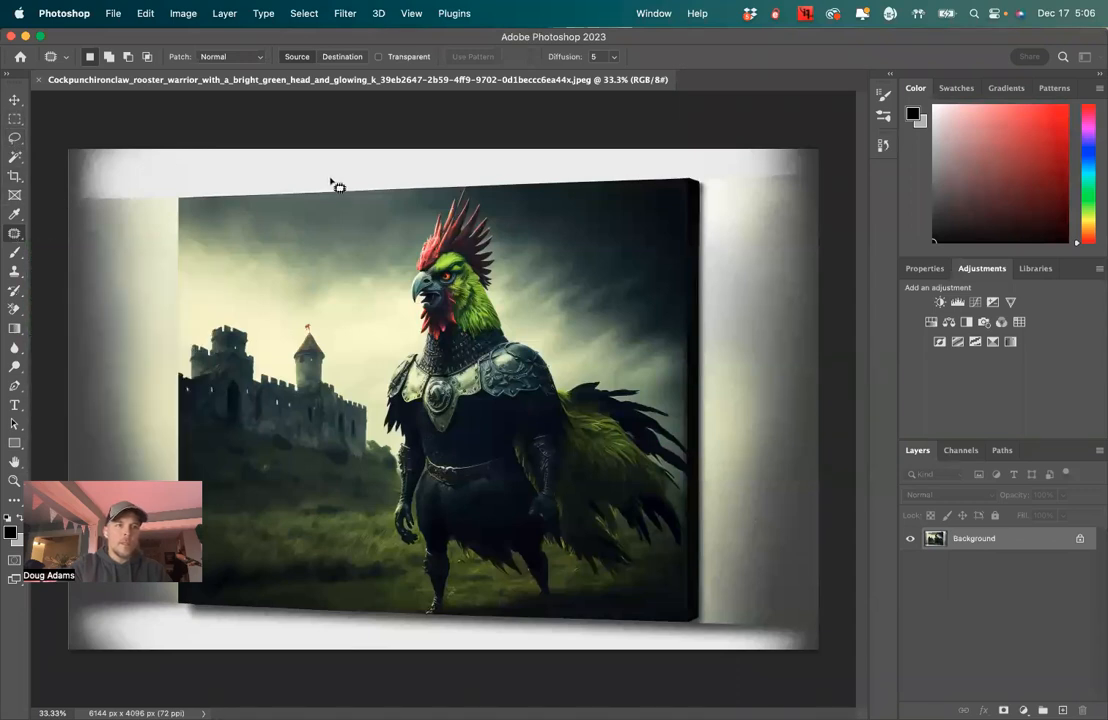
Step: Crop away the white wall and dark canvas edge around the rooster picture with Content-Aware on, to about 4081 x 3535 px
{"action": "left_click", "coordinate": [15, 176]}
{"action": "left_click_drag", "start_coordinate": [67, 399], "coordinate": [124, 390]}
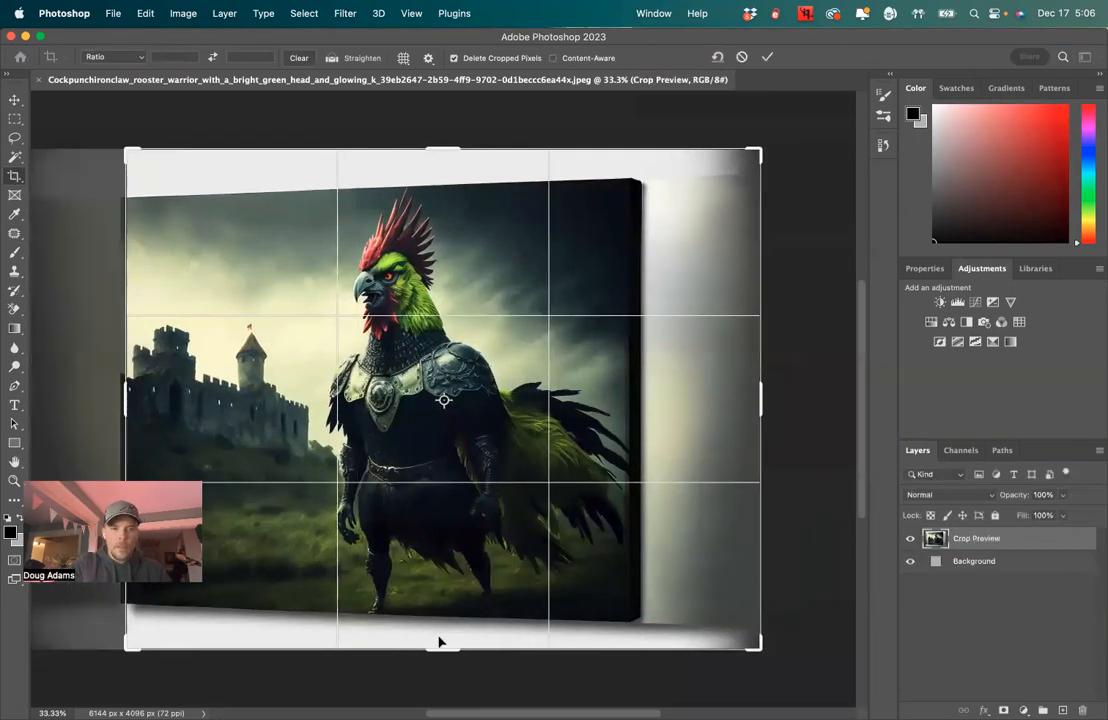
{"action": "left_click_drag", "start_coordinate": [443, 650], "coordinate": [443, 634]}
{"action": "left_click_drag", "start_coordinate": [760, 392], "coordinate": [692, 385]}
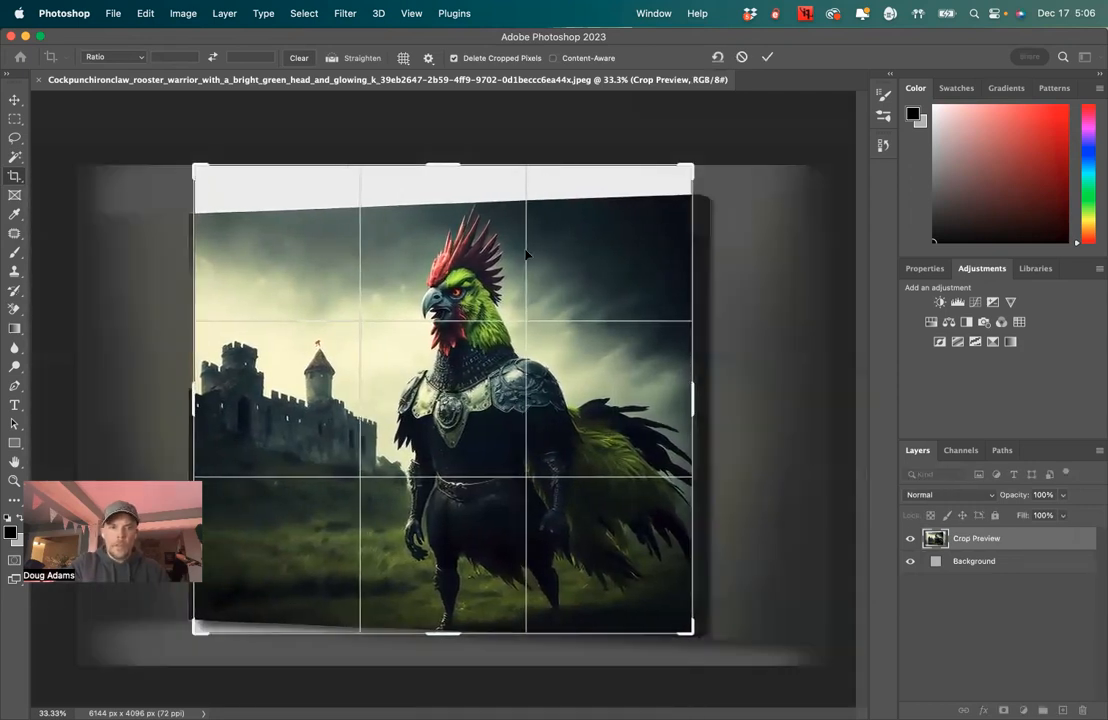
{"action": "left_click_drag", "start_coordinate": [445, 160], "coordinate": [447, 178]}
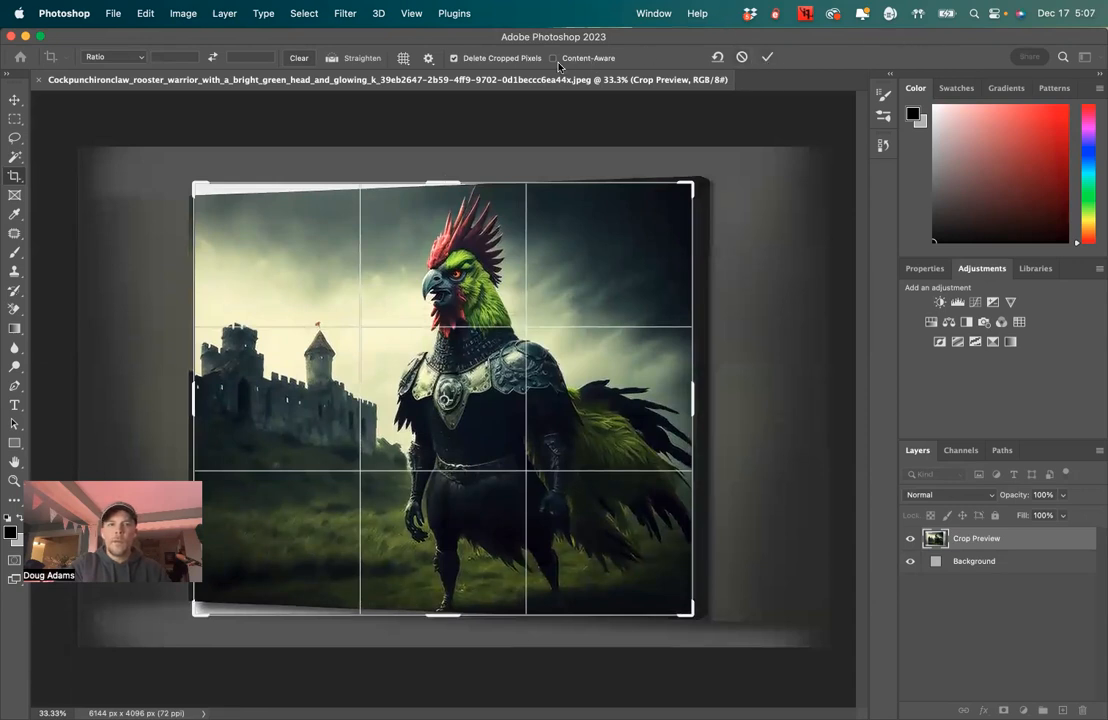
{"action": "left_click", "coordinate": [768, 58]}
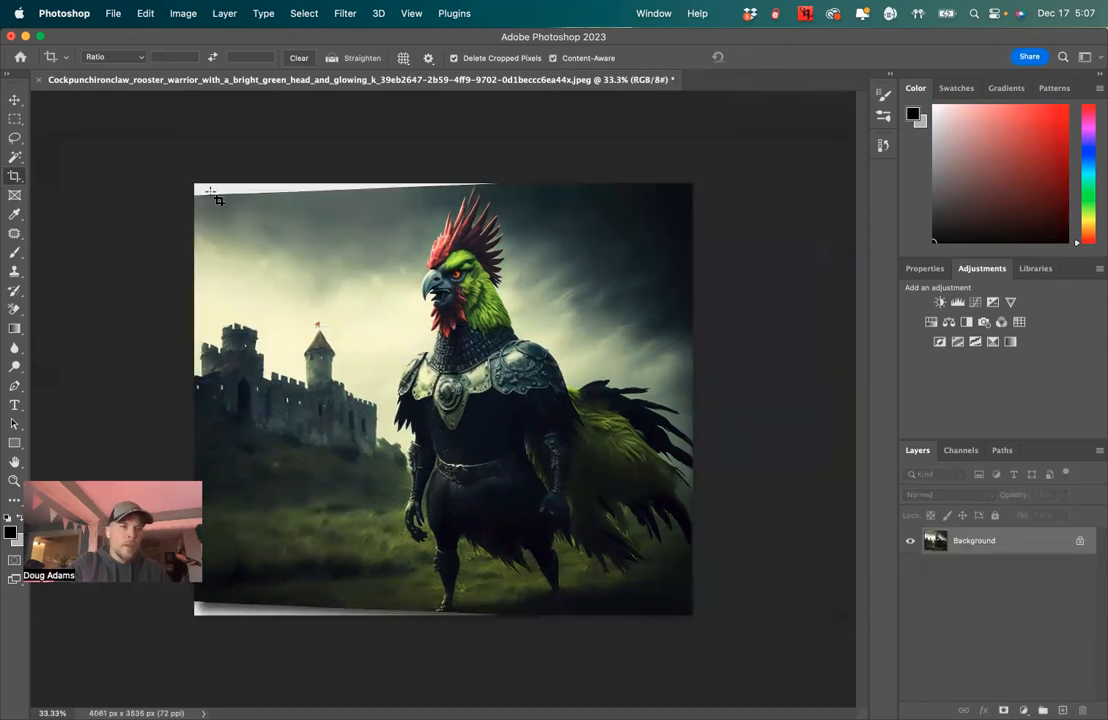
{"action": "left_click", "coordinate": [14, 232]}
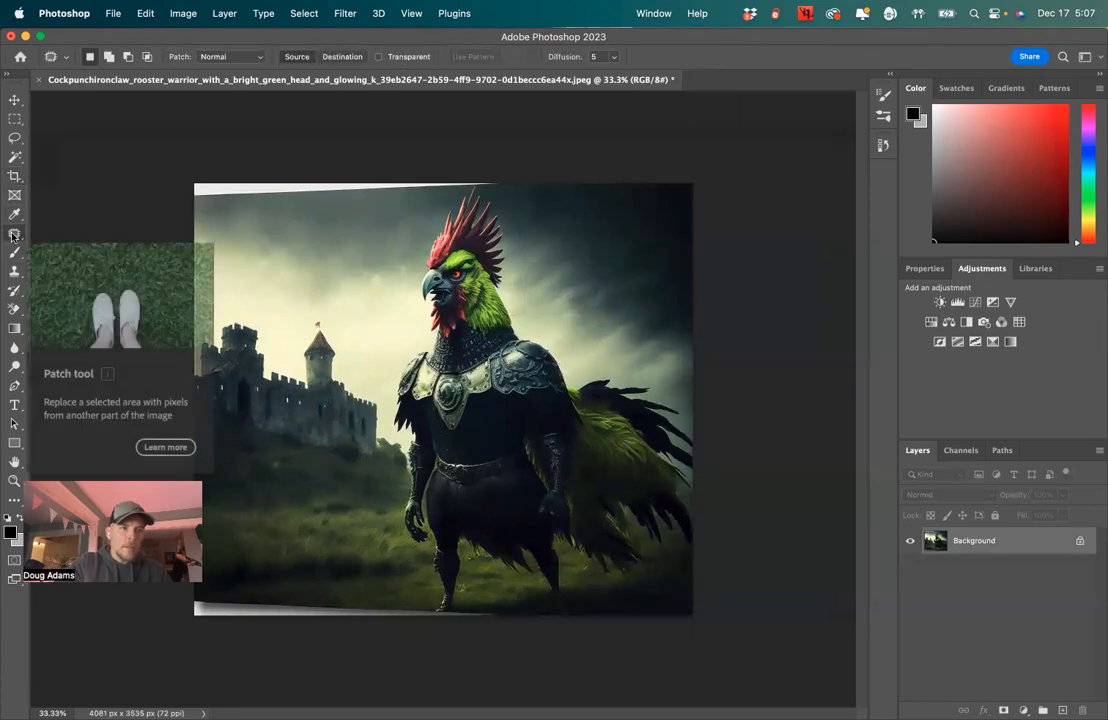
{"action": "right_click", "coordinate": [13, 235]}
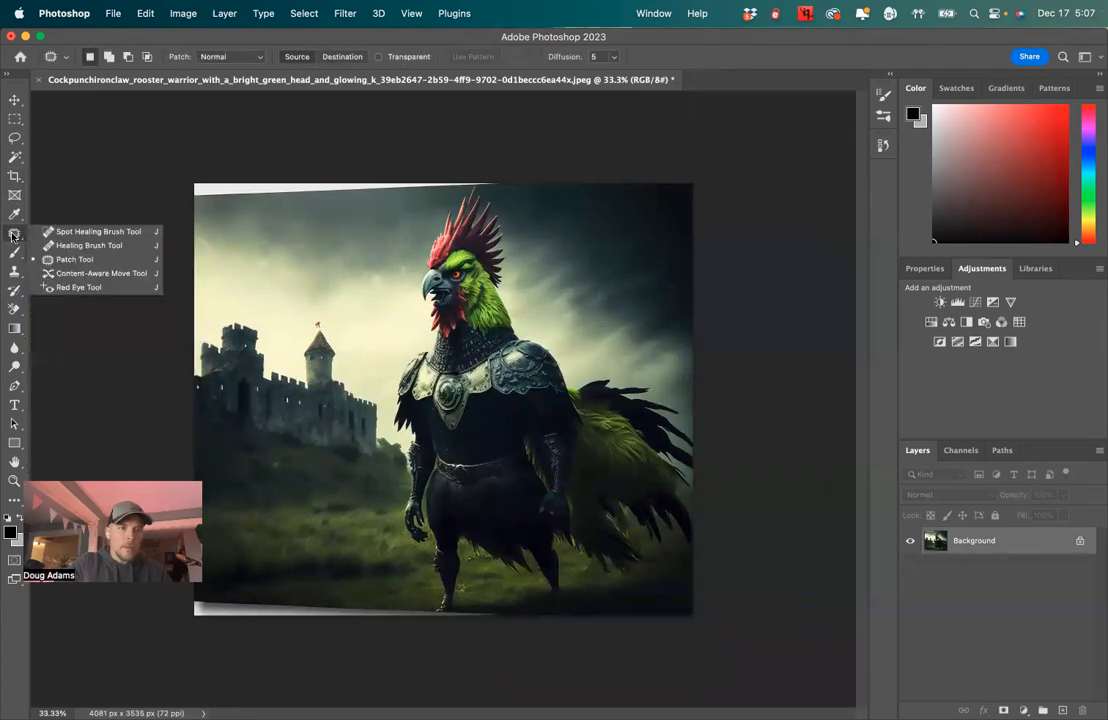
{"action": "left_click", "coordinate": [66, 246]}
{"action": "left_click", "coordinate": [231, 184]}
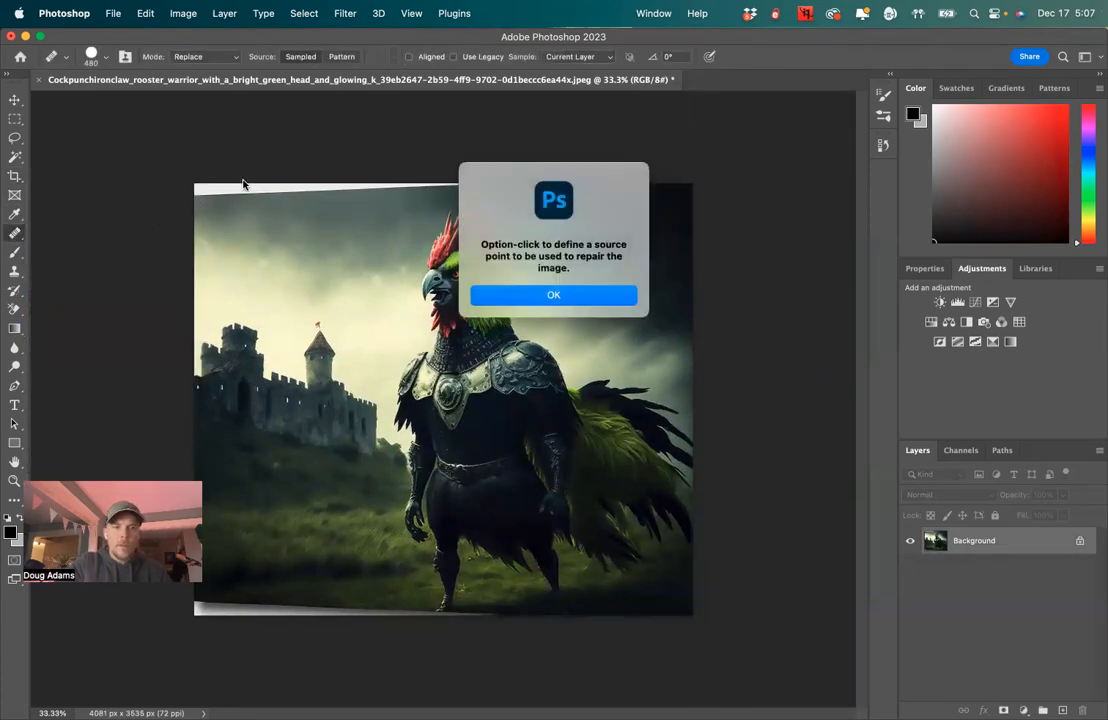
{"action": "left_click", "coordinate": [552, 294]}
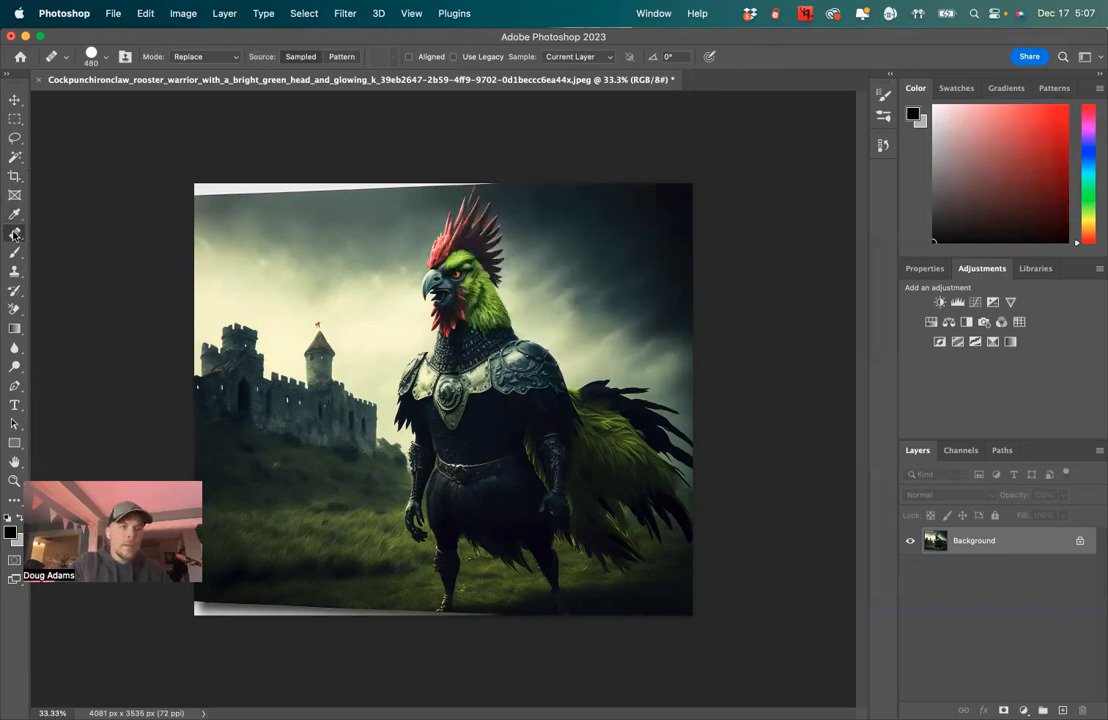
Step: Heal the white strip above the sky with the Spot Healing Brush, undoing the first two strokes and repainting from the rooster's comb outward
{"action": "left_click", "coordinate": [14, 233]}
{"action": "left_click", "coordinate": [52, 203]}
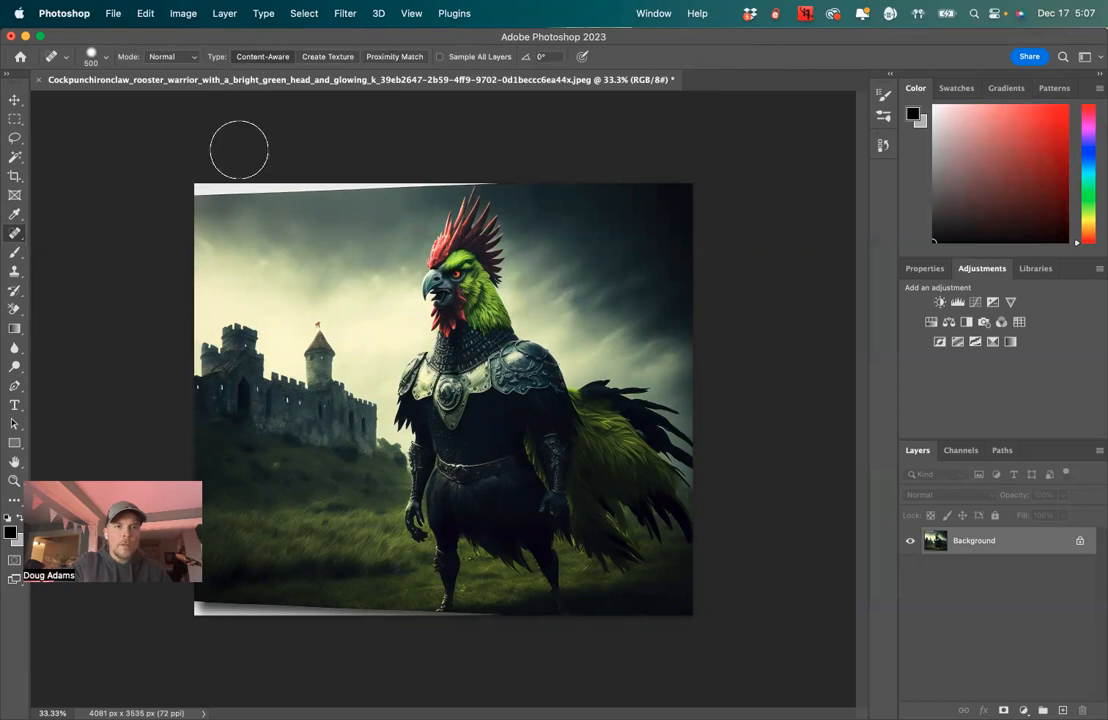
{"action": "left_click_drag", "start_coordinate": [205, 178], "coordinate": [457, 162]}
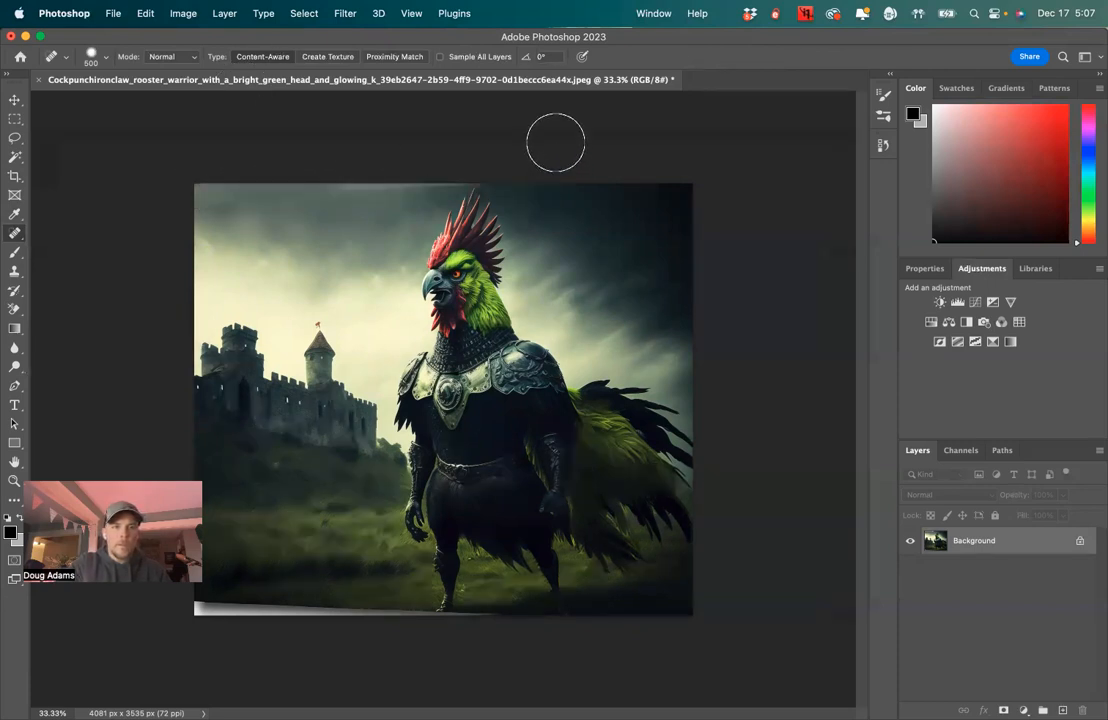
{"action": "mouse_move", "coordinate": [331, 181]}
{"action": "left_mouse_down"}
{"action": "mouse_move", "coordinate": [430, 173]}
{"action": "mouse_move", "coordinate": [503, 135]}
{"action": "left_mouse_up"}
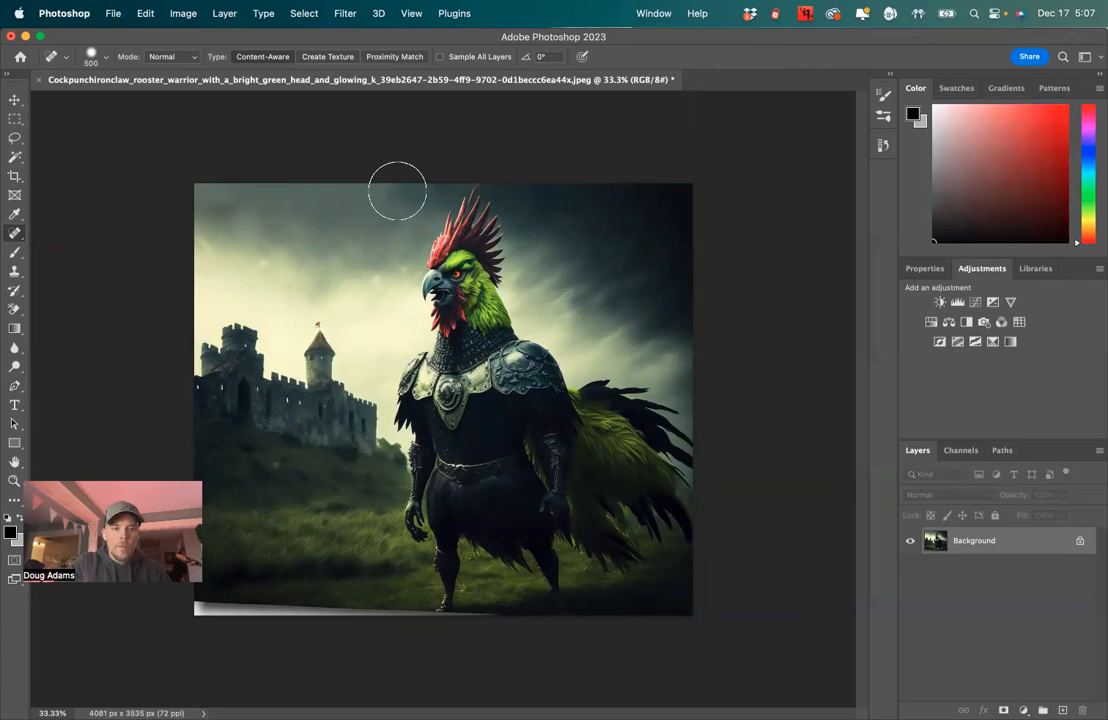
{"action": "key", "text": "super+z"}
{"action": "key", "text": "super+z"}
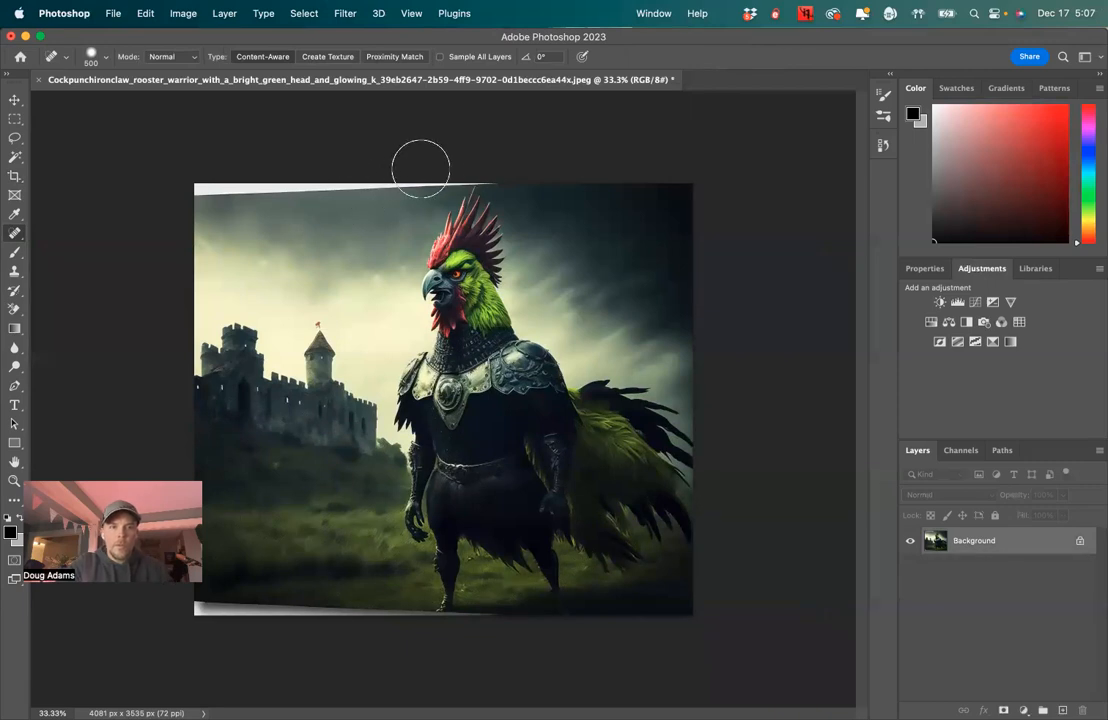
{"action": "left_click_drag", "start_coordinate": [443, 172], "coordinate": [139, 208]}
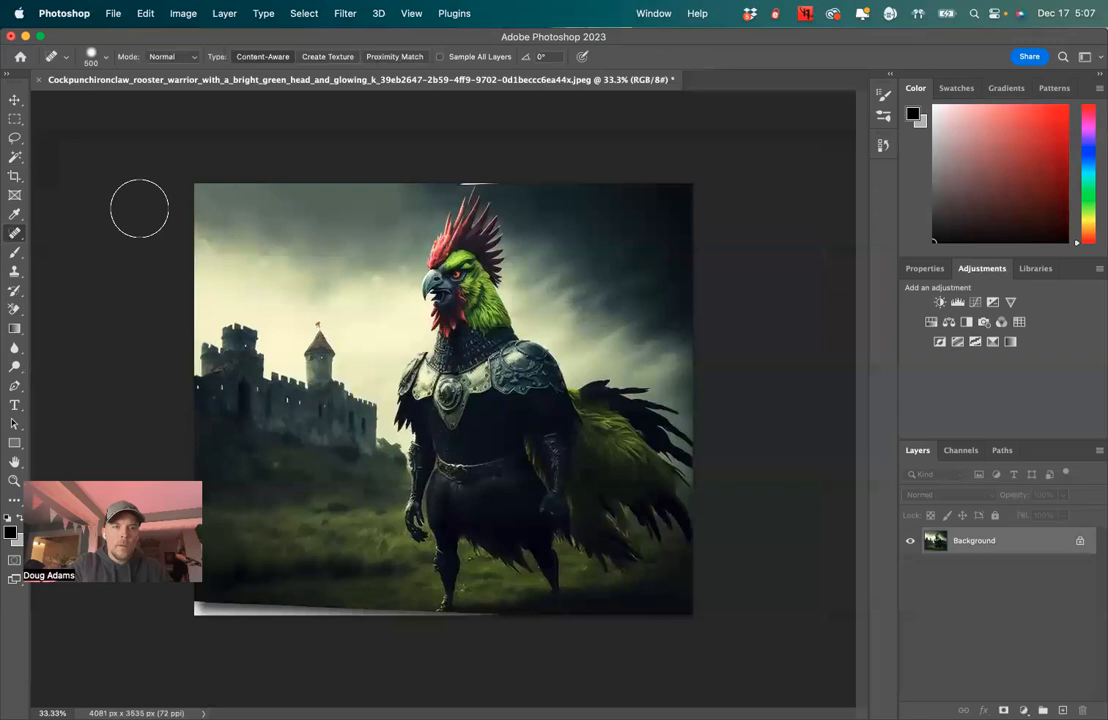
Step: Heal the white strip along the grass's lower edge, undoing the first stroke and repainting it away from the rooster's foot
{"action": "mouse_move", "coordinate": [272, 611]}
{"action": "left_mouse_down"}
{"action": "mouse_move", "coordinate": [186, 612]}
{"action": "mouse_move", "coordinate": [354, 594]}
{"action": "mouse_move", "coordinate": [430, 622]}
{"action": "mouse_move", "coordinate": [504, 632]}
{"action": "left_mouse_up"}
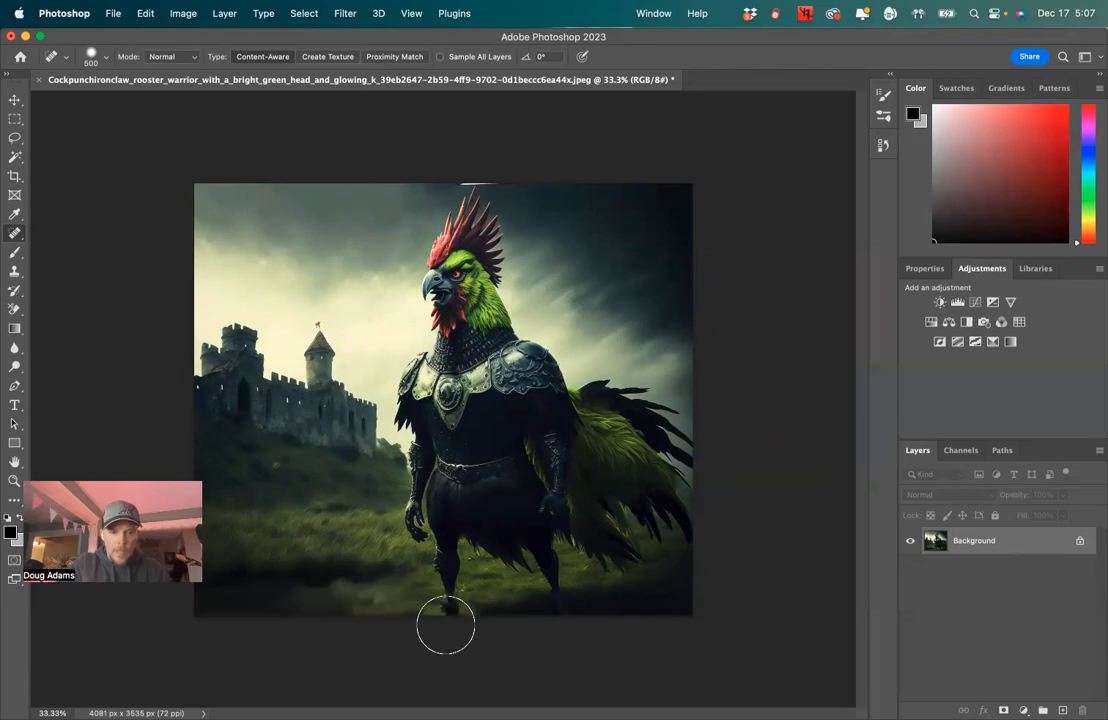
{"action": "key", "text": "super+z"}
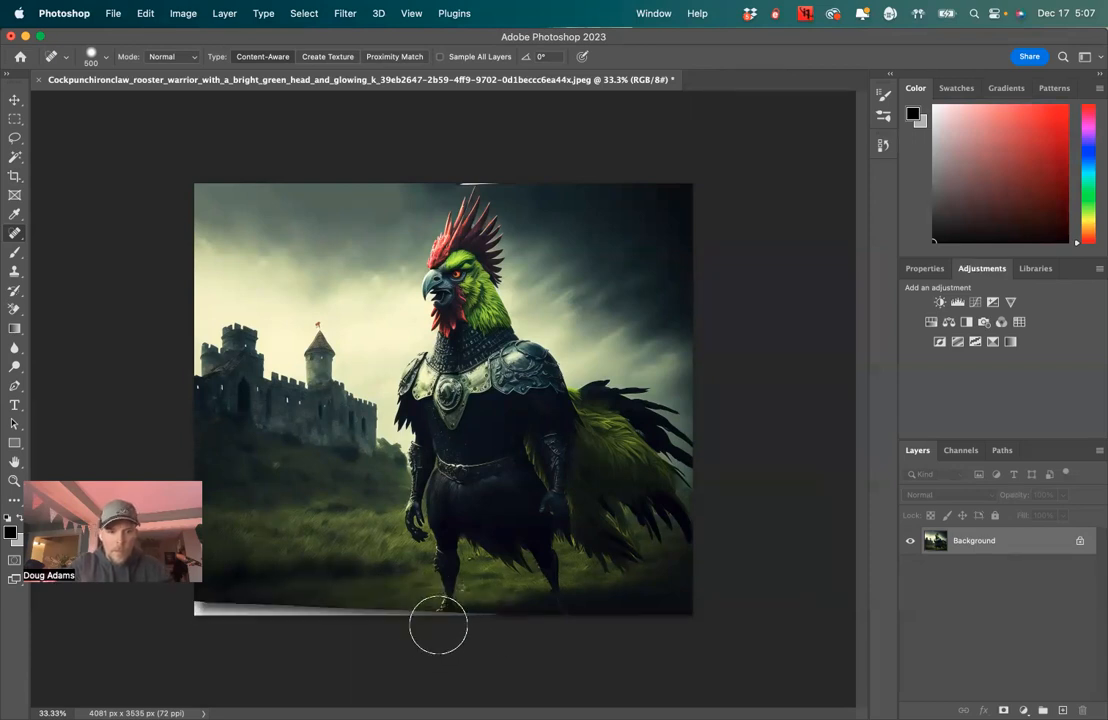
{"action": "mouse_move", "coordinate": [404, 615]}
{"action": "left_mouse_down"}
{"action": "mouse_move", "coordinate": [180, 594]}
{"action": "mouse_move", "coordinate": [154, 604]}
{"action": "left_mouse_up"}
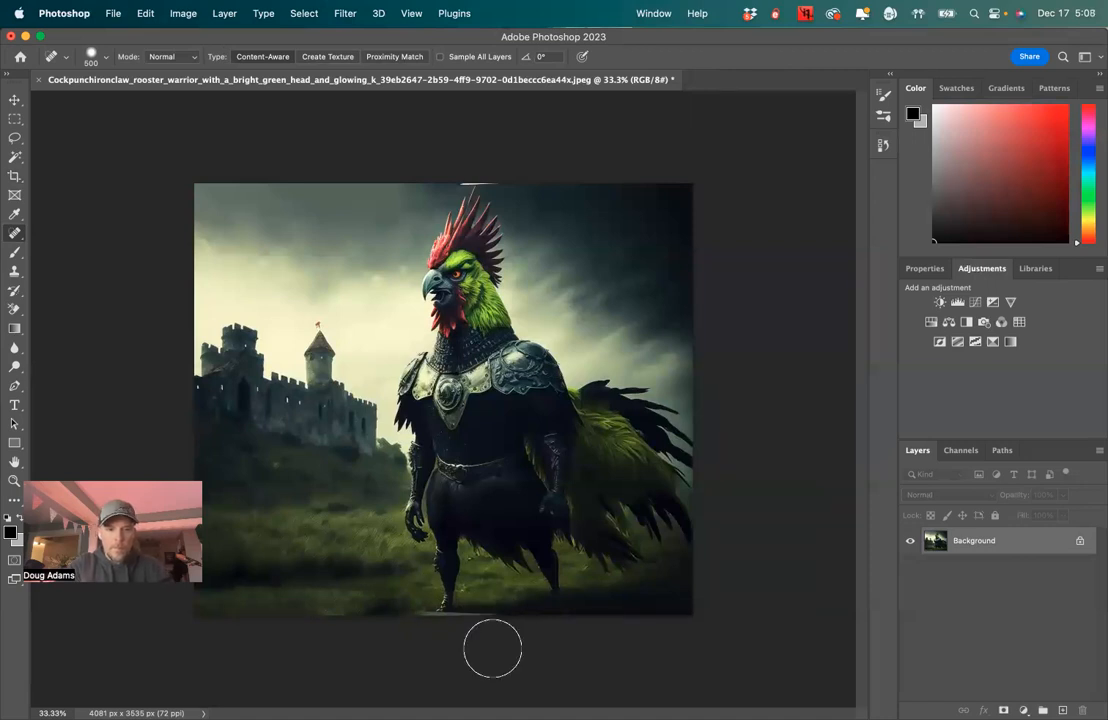
{"action": "left_click", "coordinate": [651, 13]}
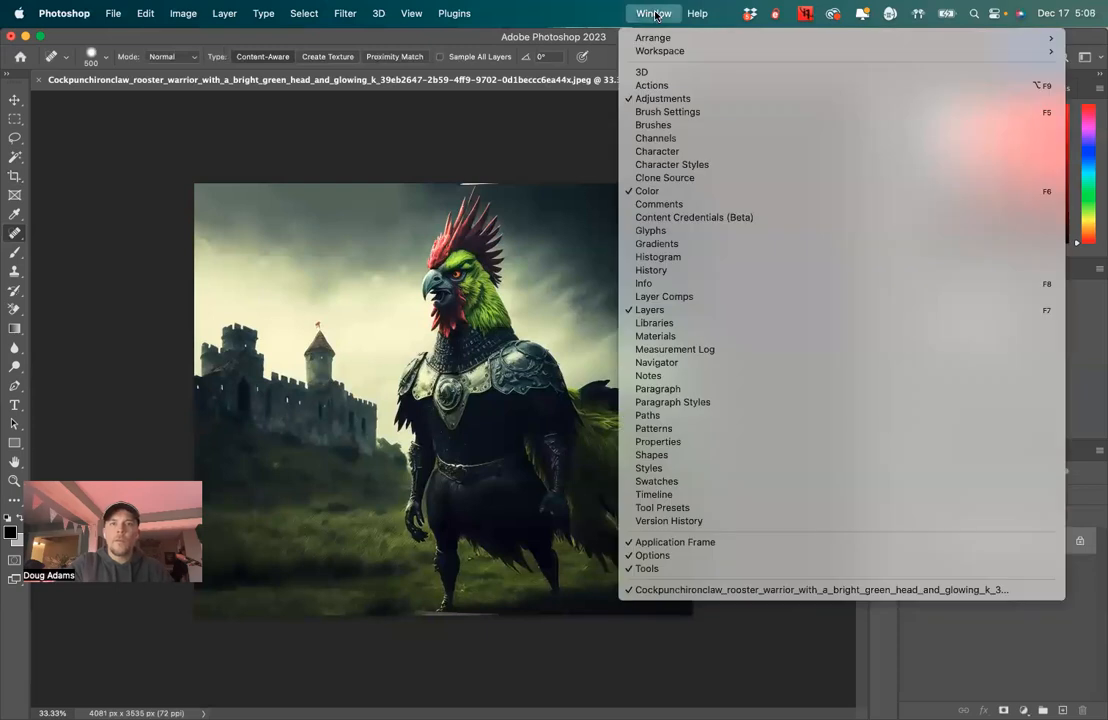
{"action": "mouse_move", "coordinate": [630, 37]}
{"action": "left_click", "coordinate": [719, 15]}
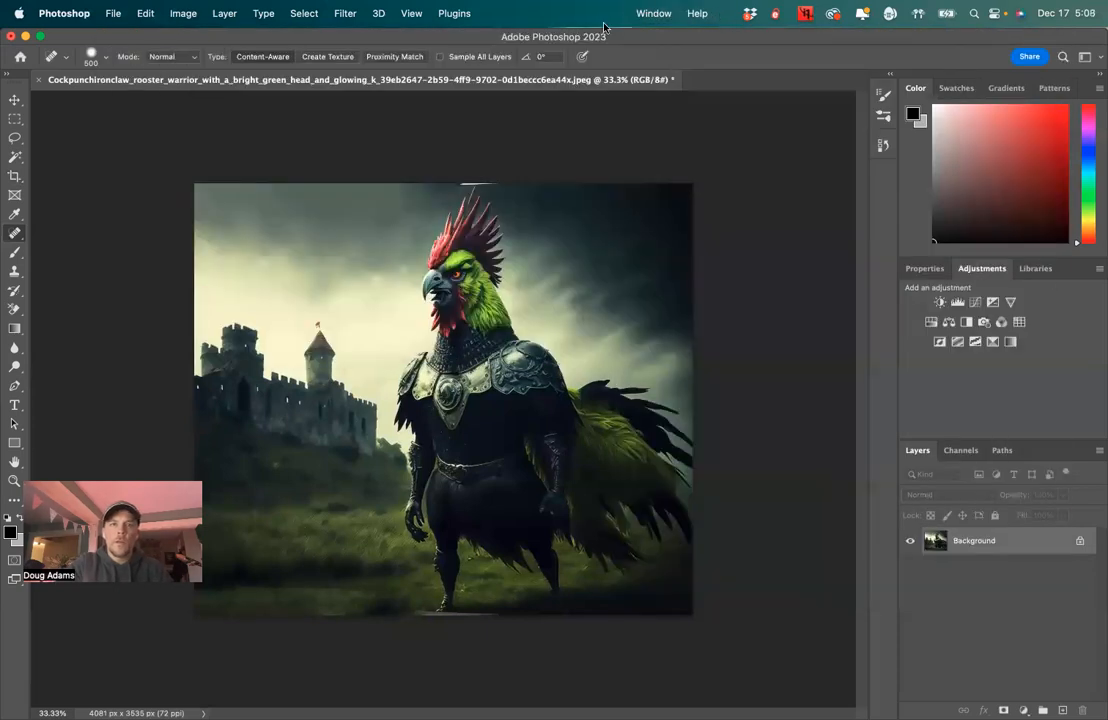
{"action": "left_click", "coordinate": [411, 13]}
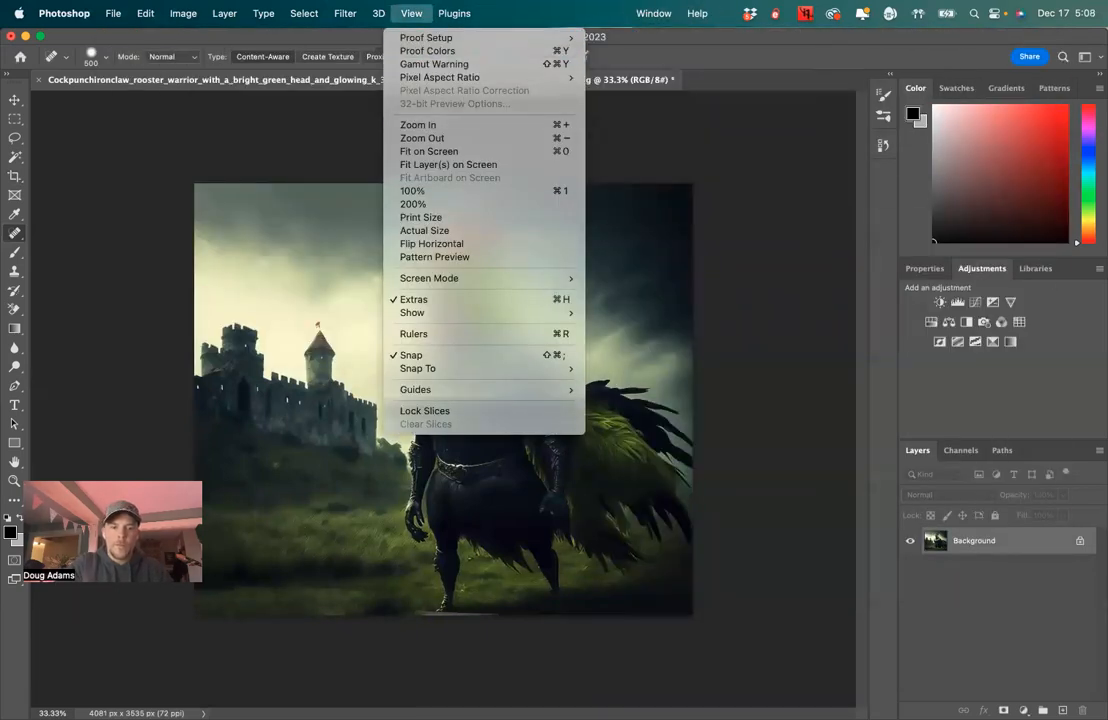
{"action": "left_click", "coordinate": [482, 661]}
Step: Try to heal the grey strip beneath the rooster's foot with the 500 px brush, and undo it
{"action": "key", "text": "super+equal"}
{"action": "key", "text": "super+equal"}
{"action": "key", "text": "super+equal"}
{"action": "key", "text": "super+equal"}
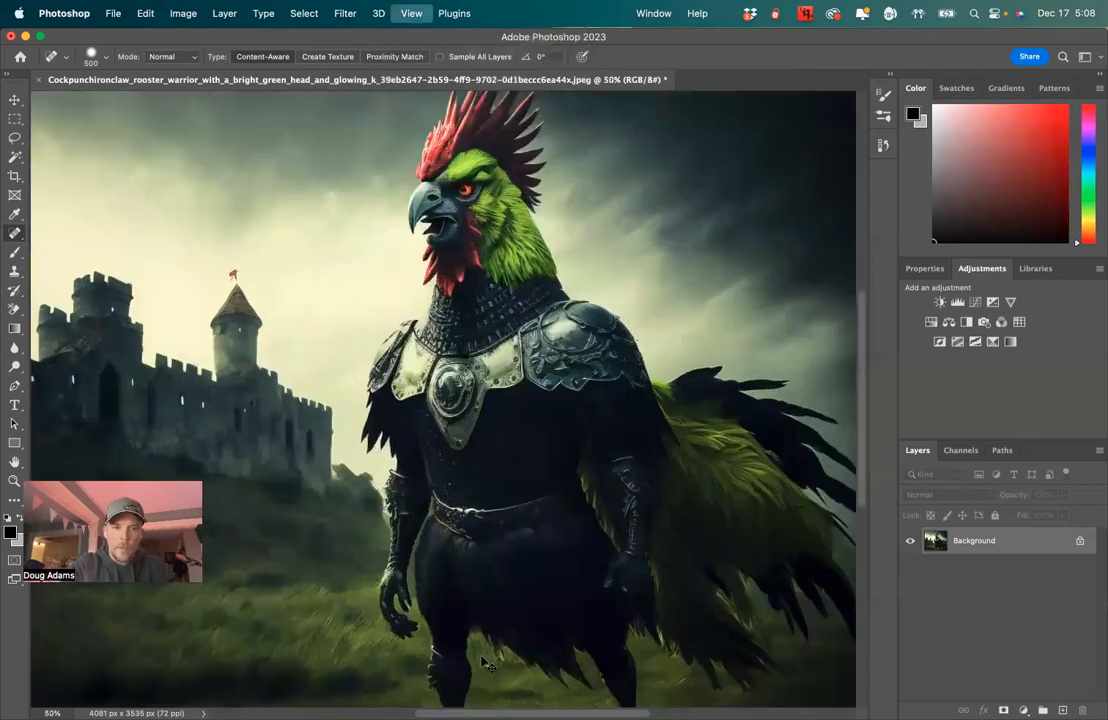
{"action": "left_click_drag", "start_coordinate": [493, 596], "coordinate": [499, 285]}
{"action": "left_click_drag", "start_coordinate": [532, 545], "coordinate": [525, 203]}
{"action": "left_click_drag", "start_coordinate": [539, 630], "coordinate": [530, 391]}
{"action": "mouse_move", "coordinate": [536, 482]}
{"action": "left_mouse_down"}
{"action": "mouse_move", "coordinate": [440, 356]}
{"action": "mouse_move", "coordinate": [392, 384]}
{"action": "left_mouse_up"}
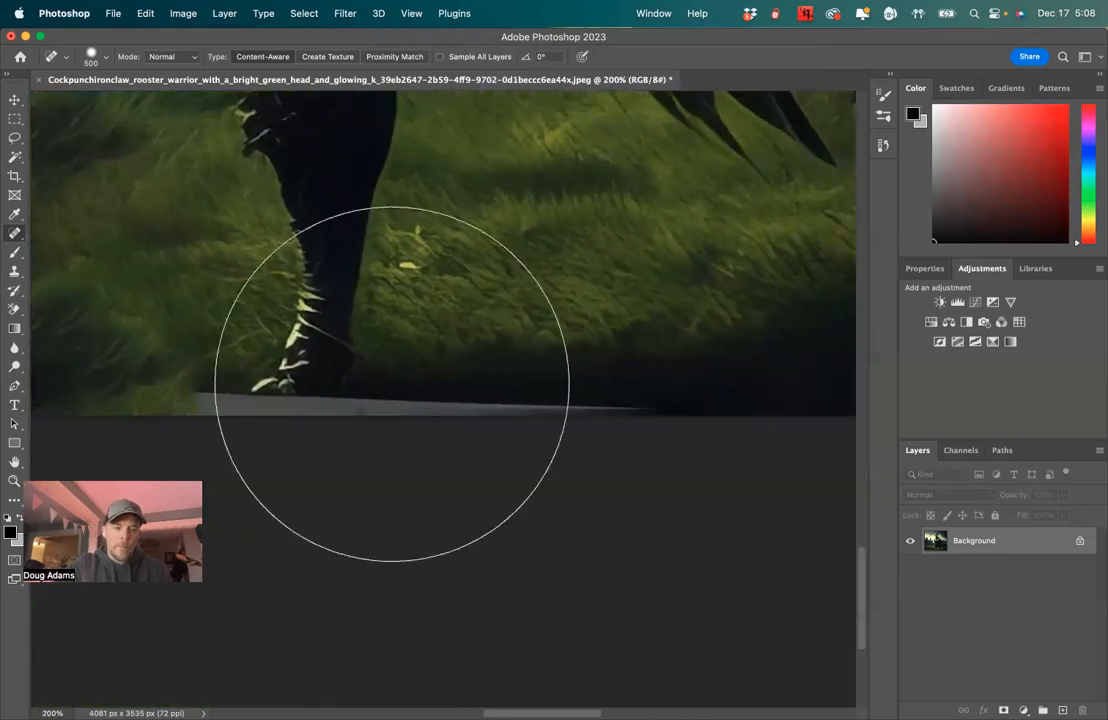
{"action": "right_click", "coordinate": [391, 383]}
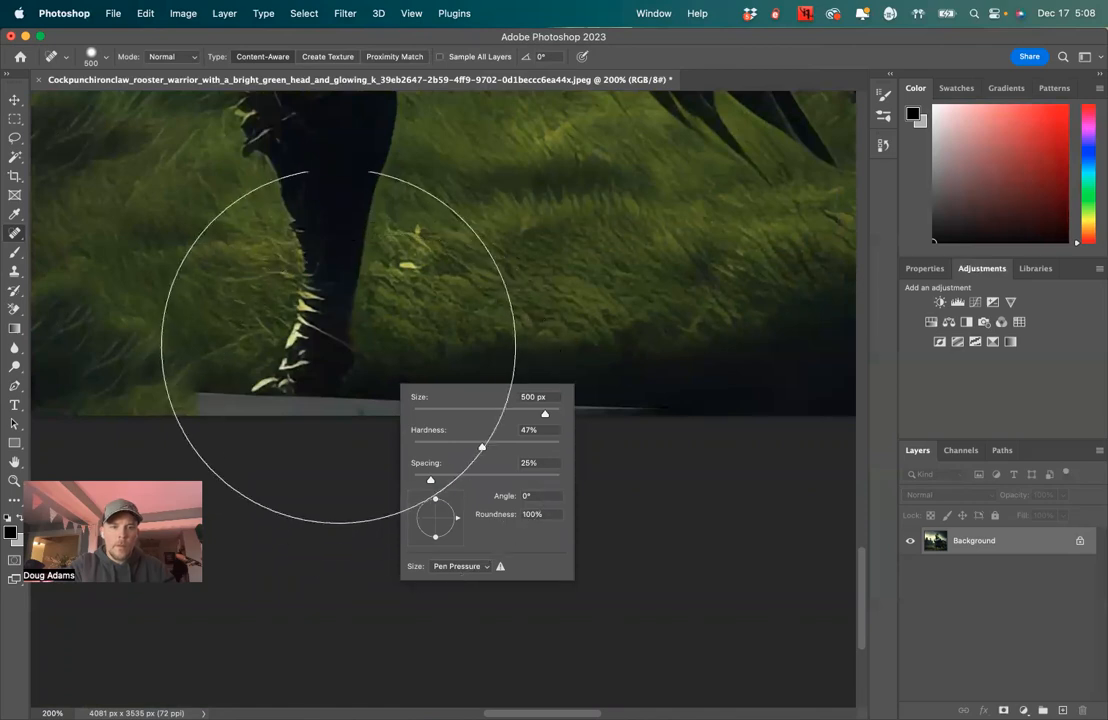
{"action": "left_click", "coordinate": [336, 342]}
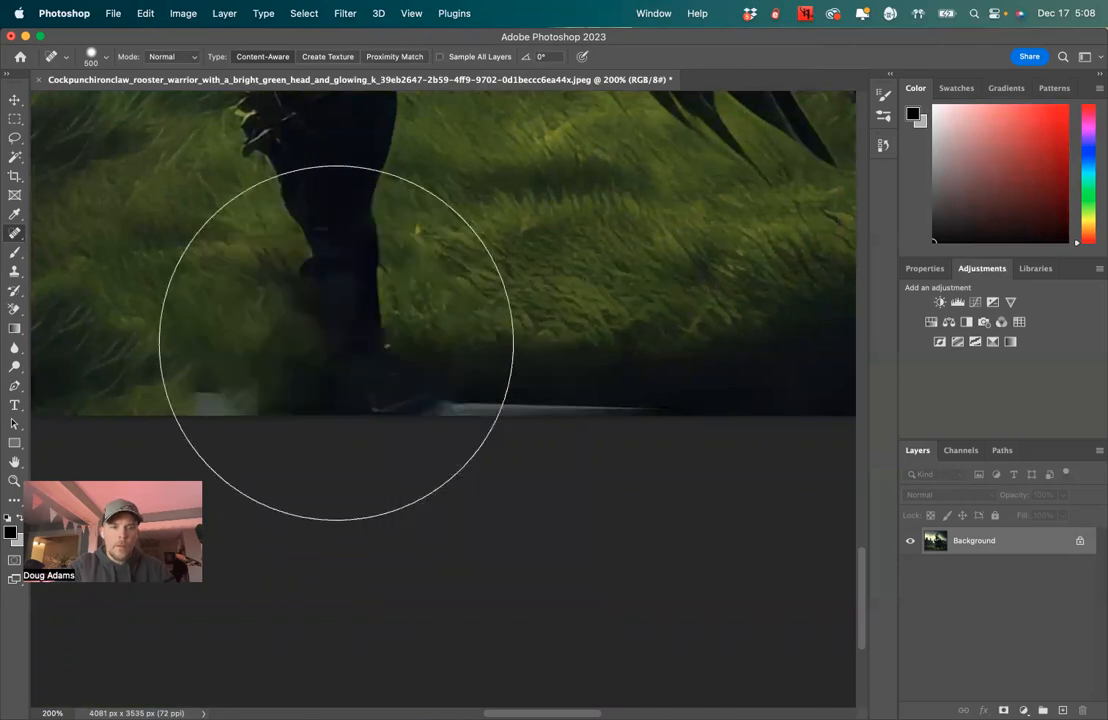
{"action": "key", "text": "super+z"}
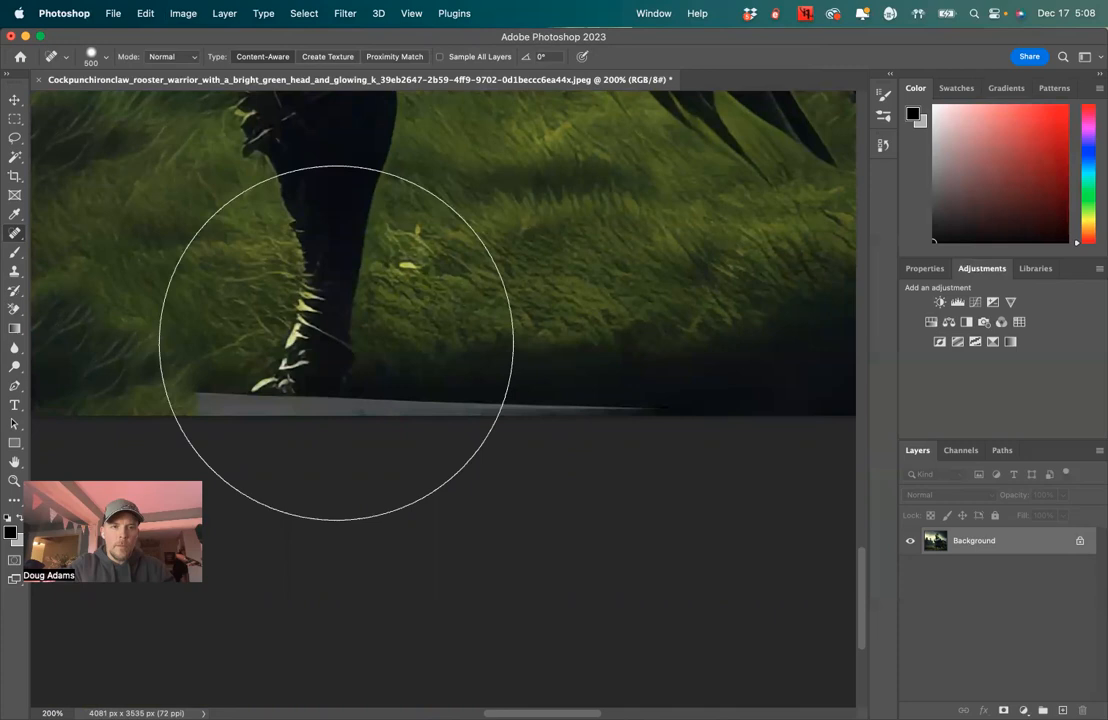
Step: Reduce the Spot Healing Brush size to 77 px and heal the remaining grey strip beneath the rooster's foot
{"action": "key", "text": "super+0"}
{"action": "scroll", "coordinate": [339, 344], "scroll_direction": "up", "scroll_amount": 10}
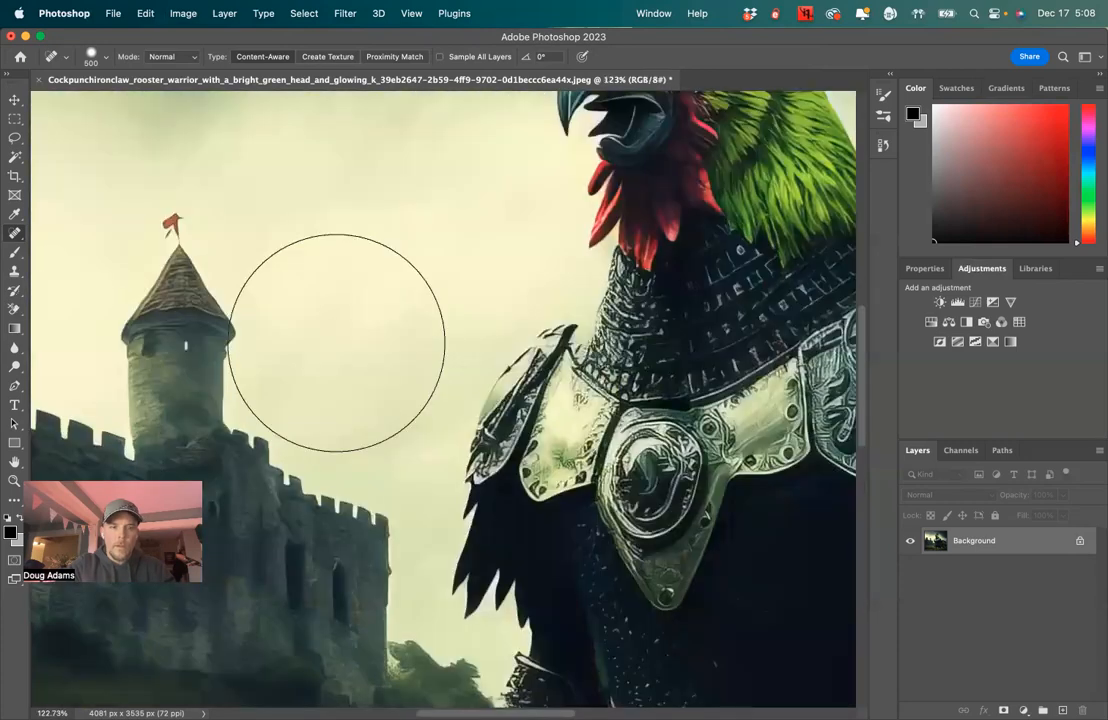
{"action": "left_click_drag", "start_coordinate": [416, 482], "coordinate": [360, 141]}
{"action": "scroll", "coordinate": [359, 141], "scroll_direction": "down", "scroll_amount": 15}
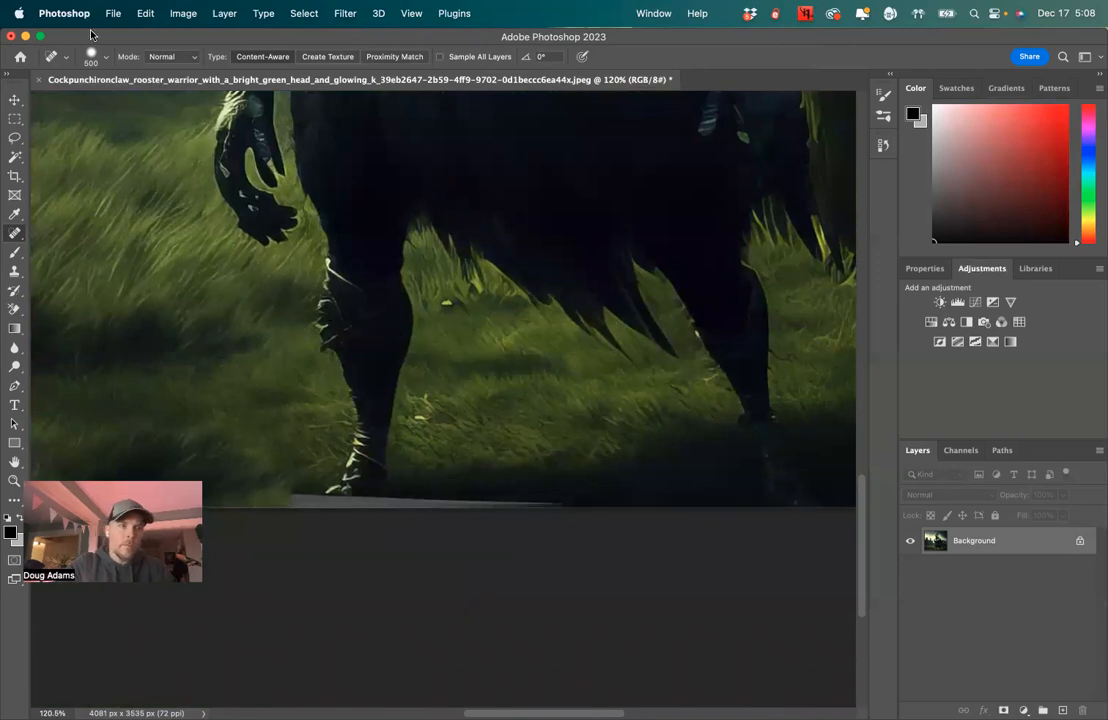
{"action": "left_click", "coordinate": [105, 57]}
{"action": "left_click_drag", "start_coordinate": [55, 95], "coordinate": [55, 96]}
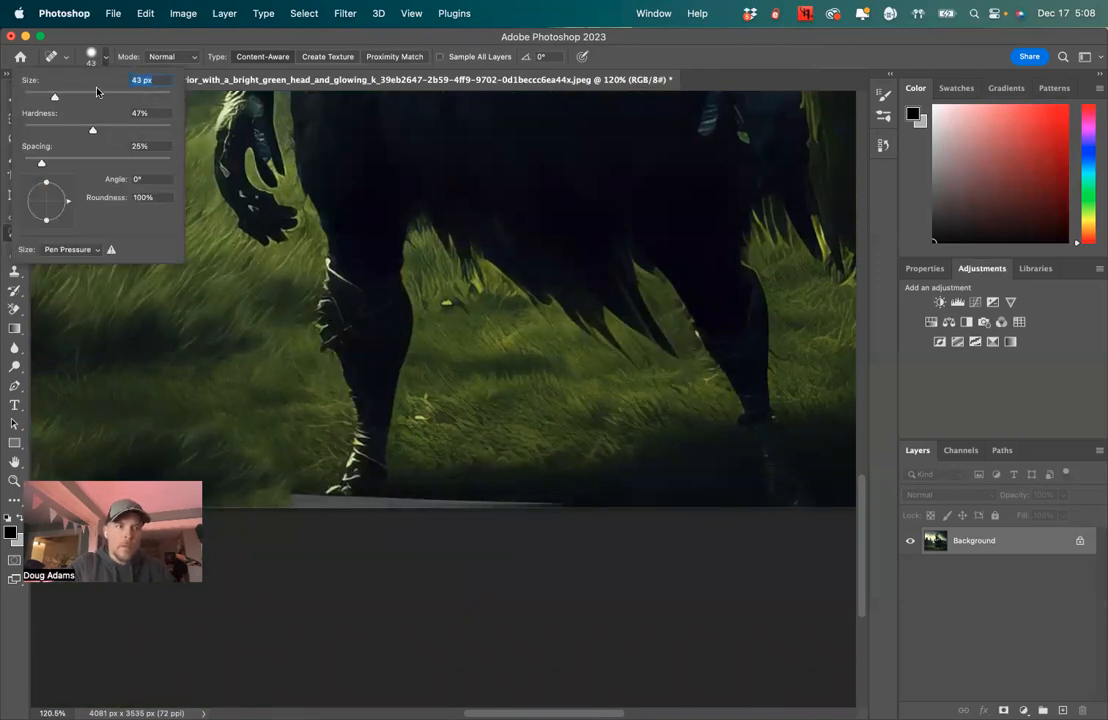
{"action": "left_click", "coordinate": [283, 502]}
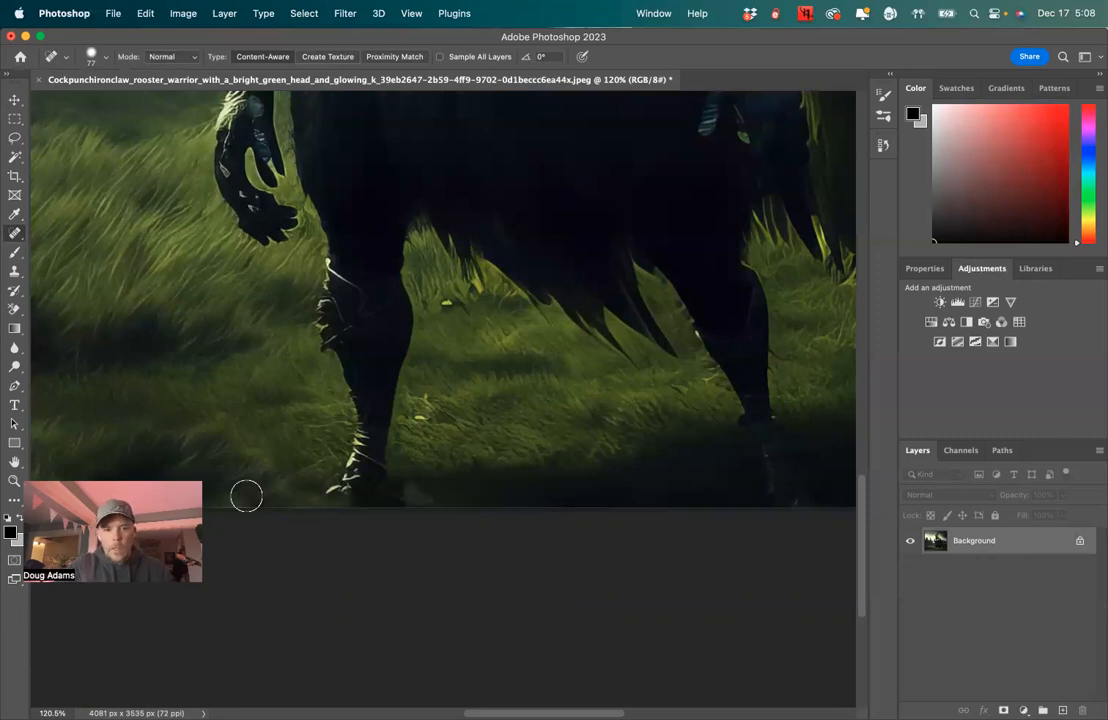
Step: Switch from the Spot Healing Brush to the Clone Stamp tool for retouching around the rooster's foot
{"action": "right_click", "coordinate": [17, 234]}
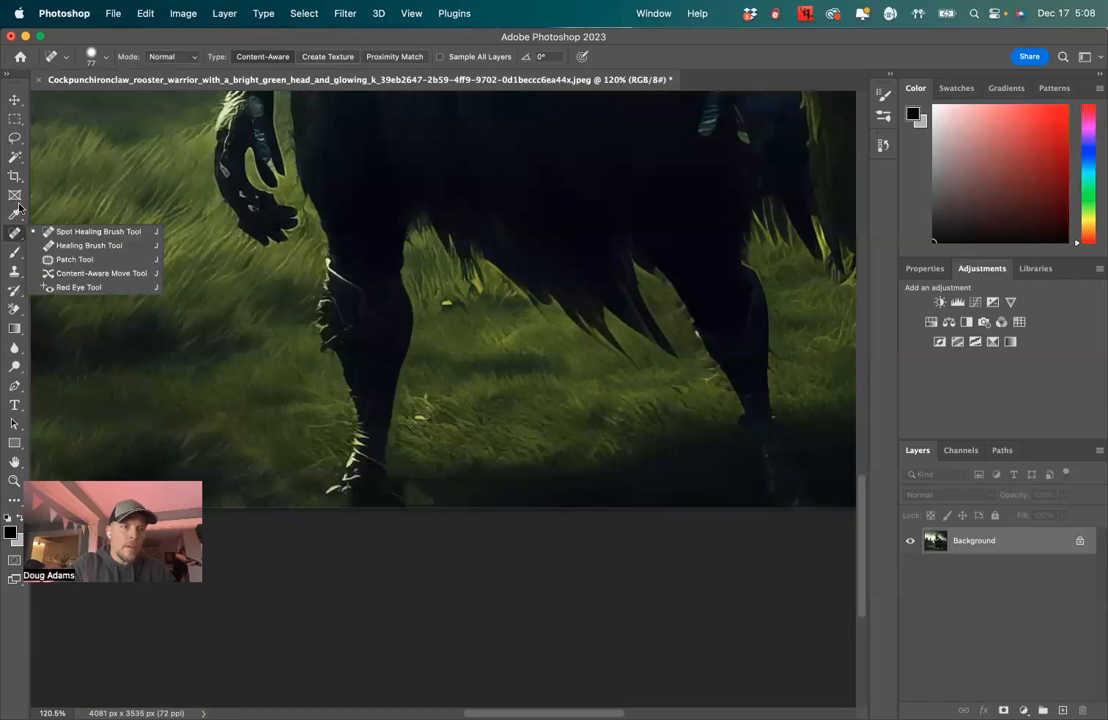
{"action": "left_click", "coordinate": [14, 272]}
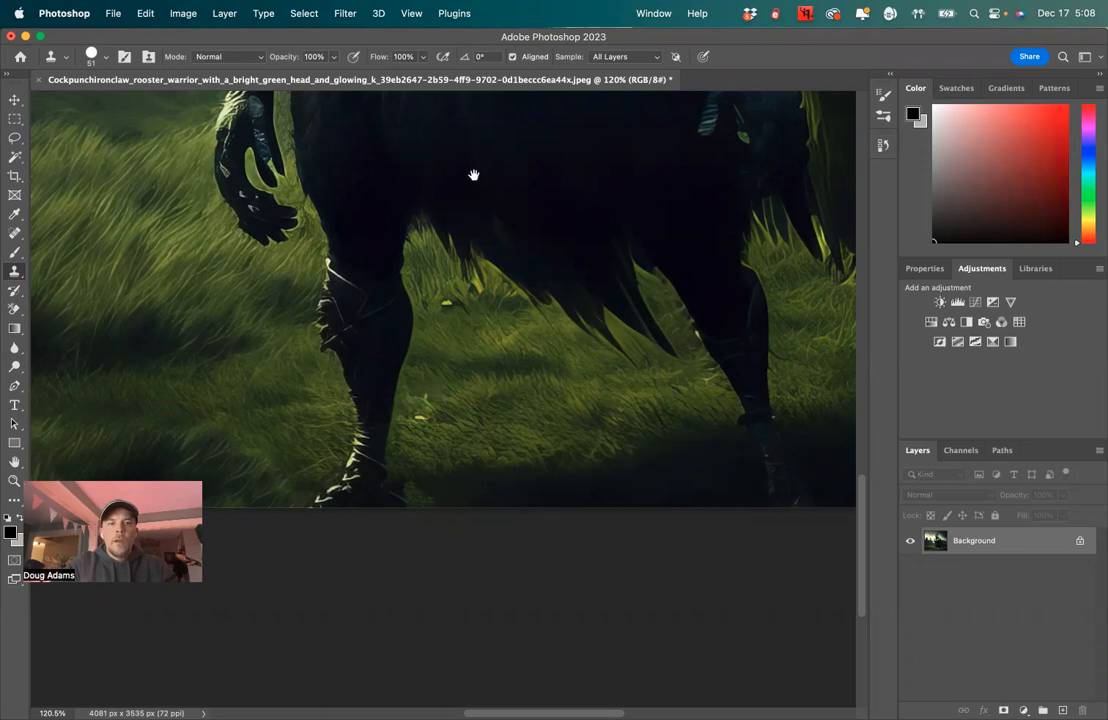
Step: Try cloning the dark sky over the white streak above the rooster's comb with the Clone Stamp, and undo it
{"action": "left_click_drag", "start_coordinate": [474, 175], "coordinate": [477, 584]}
{"action": "left_click_drag", "start_coordinate": [465, 262], "coordinate": [461, 605]}
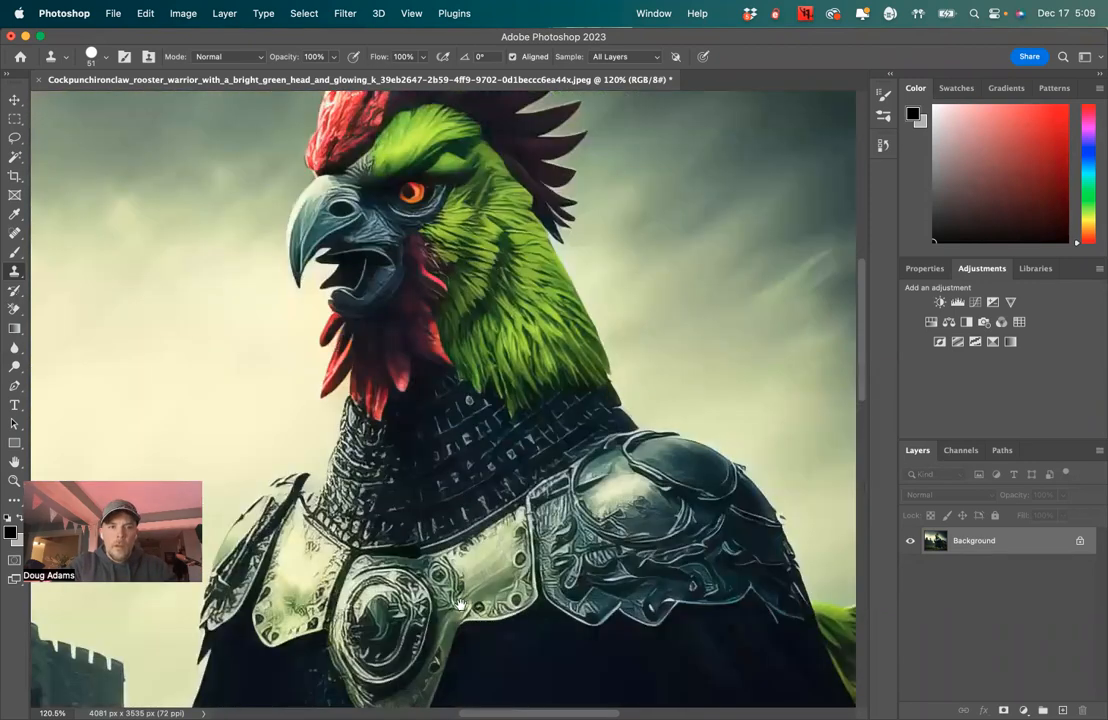
{"action": "left_click_drag", "start_coordinate": [464, 236], "coordinate": [471, 663]}
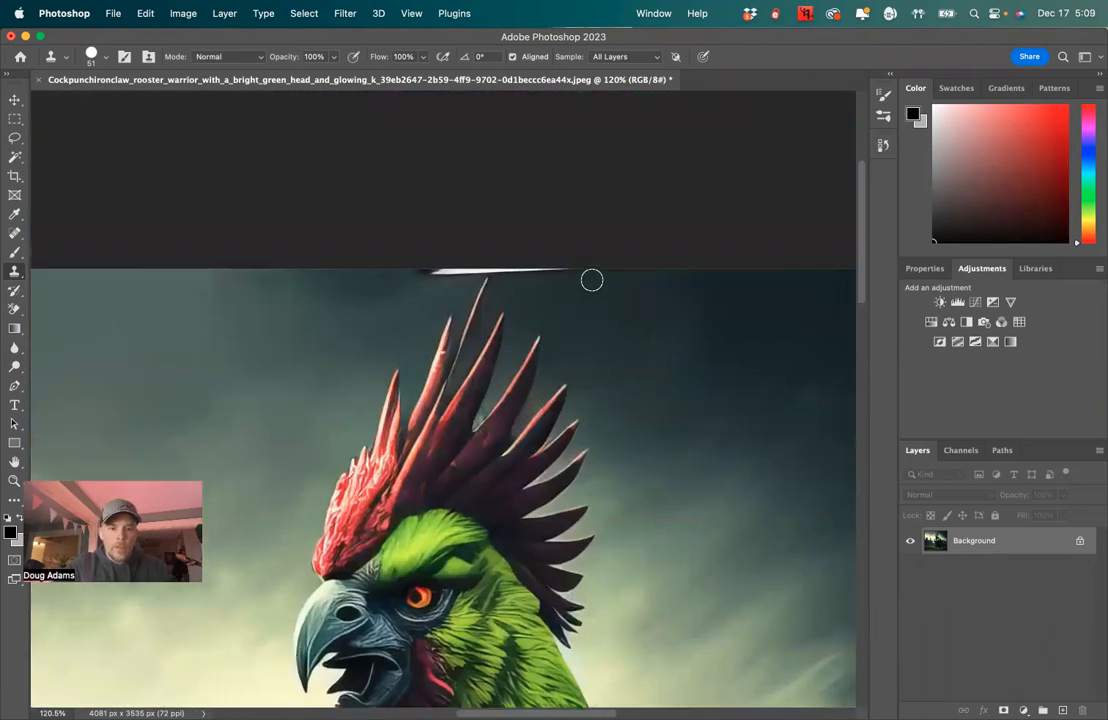
{"action": "left_click", "coordinate": [606, 290], "text": "alt"}
{"action": "left_click_drag", "start_coordinate": [633, 270], "coordinate": [549, 272]}
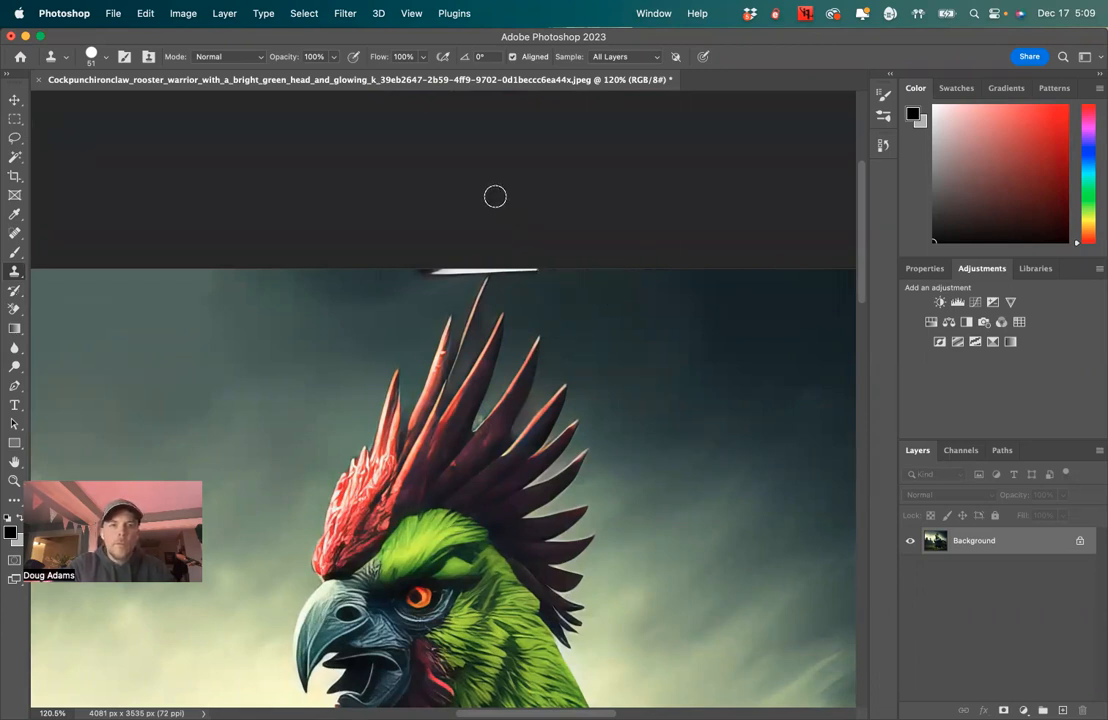
Step: Try painting over the white streak above the comb with the Healing Brush at 49 px, and undo the stroke
{"action": "left_click", "coordinate": [15, 233]}
{"action": "right_click", "coordinate": [15, 233]}
{"action": "left_click", "coordinate": [55, 218]}
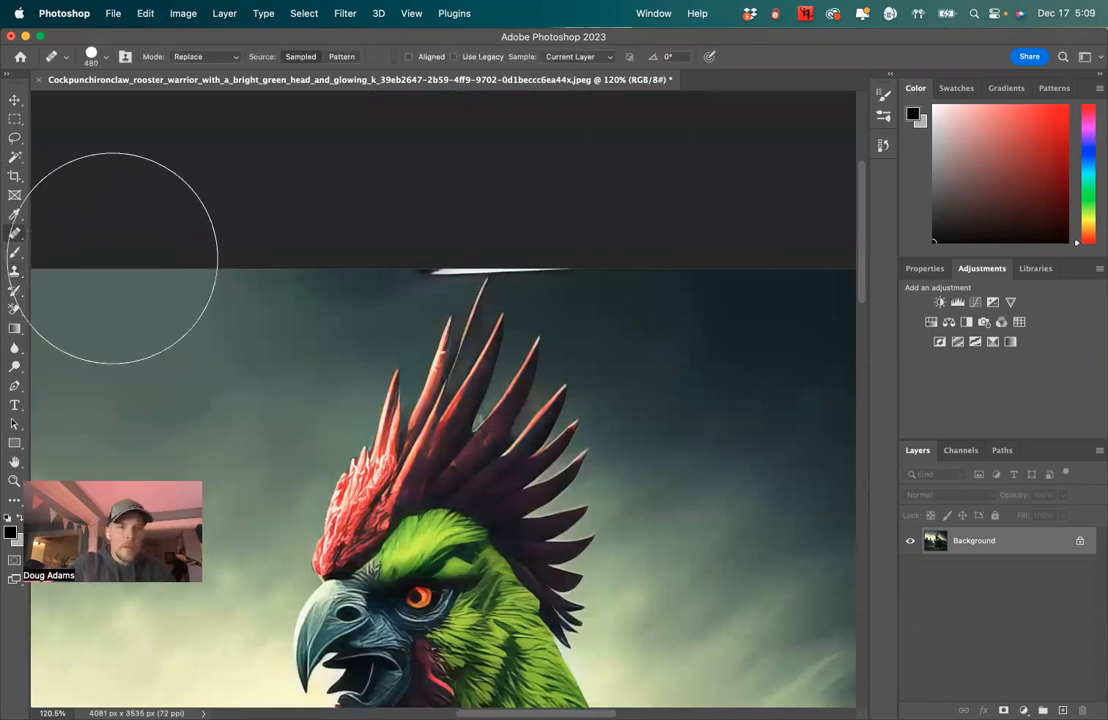
{"action": "left_click", "coordinate": [101, 58]}
{"action": "left_click", "coordinate": [58, 96]}
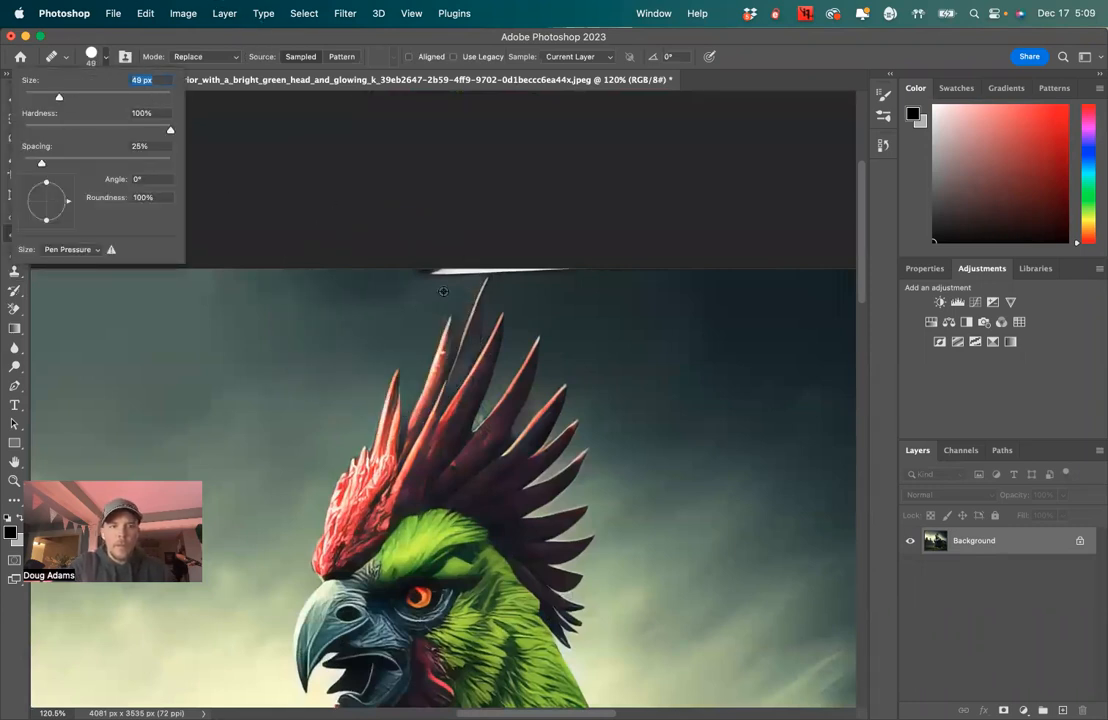
{"action": "left_click", "coordinate": [443, 291]}
{"action": "left_click_drag", "start_coordinate": [445, 274], "coordinate": [507, 253]}
{"action": "key", "text": "super+z"}
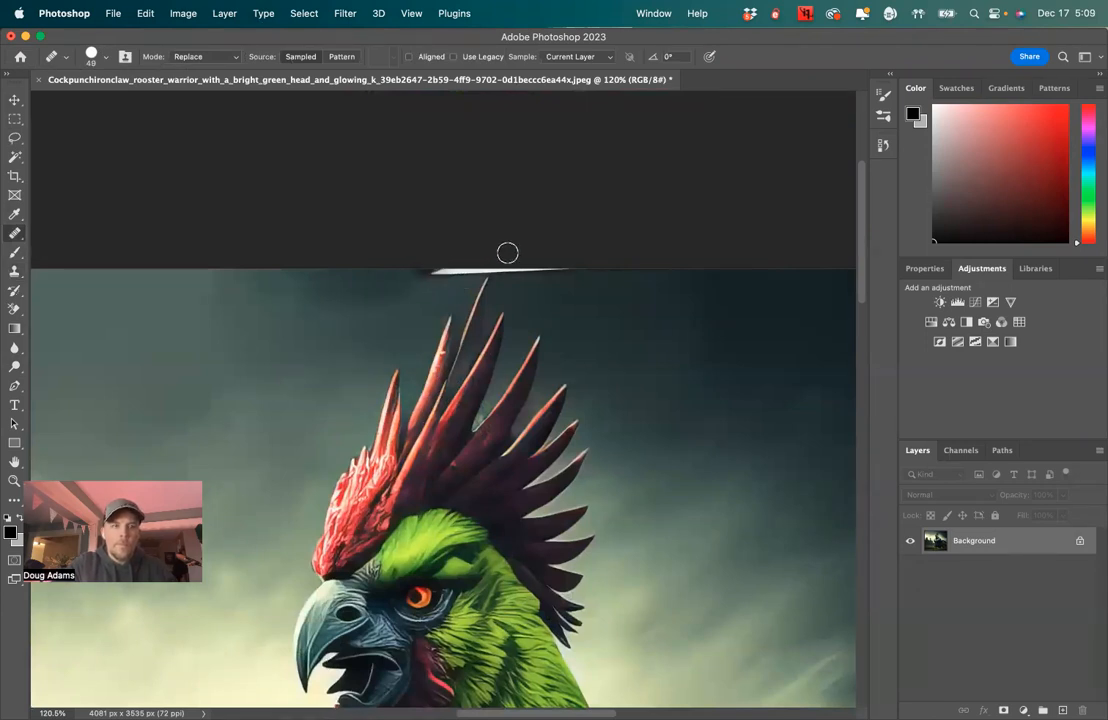
{"action": "left_click", "coordinate": [14, 272]}
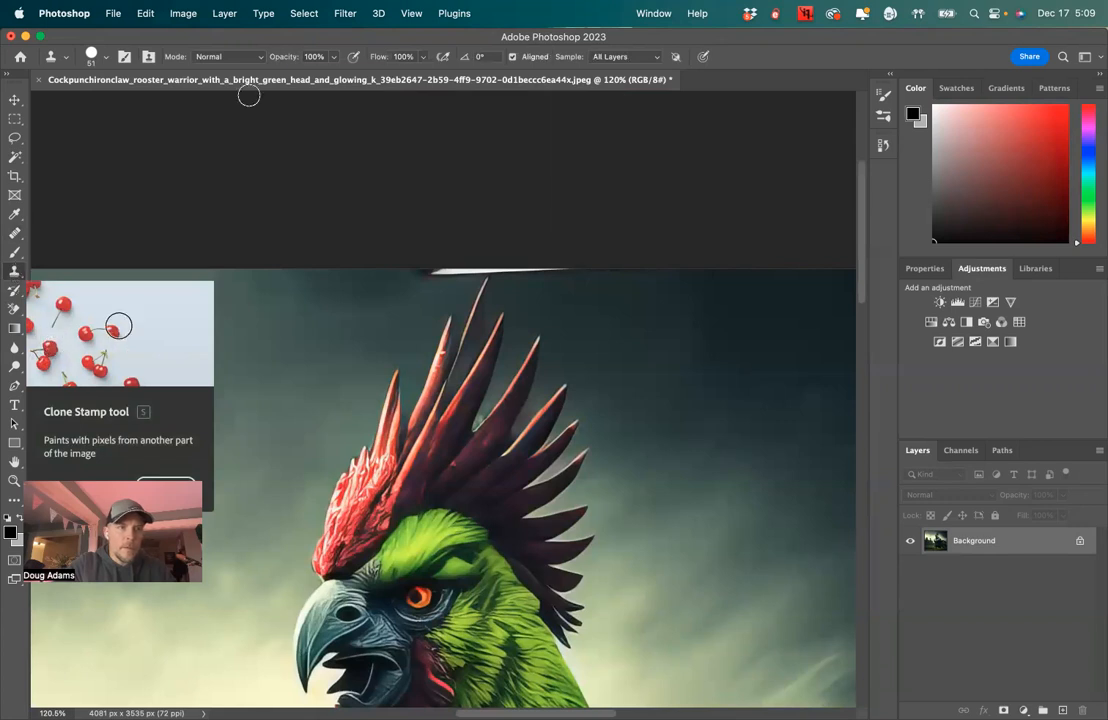
{"action": "left_click", "coordinate": [260, 58]}
{"action": "left_click", "coordinate": [261, 59]}
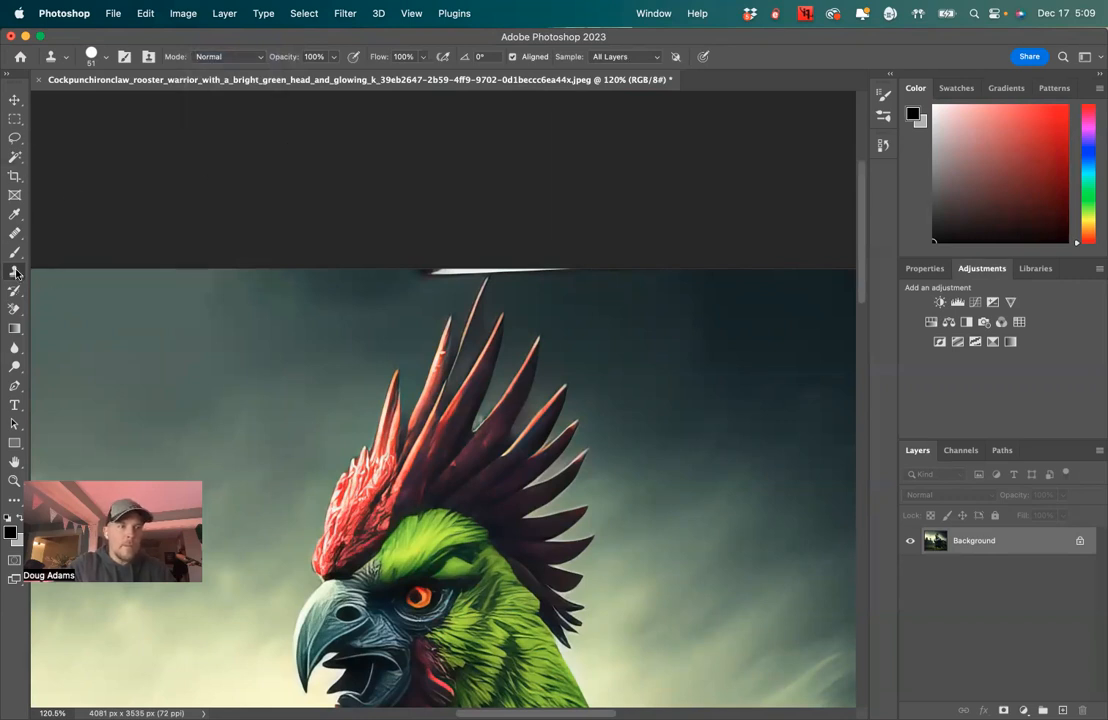
Step: Try covering the white streak with a nearby strip of upper-edge sky using Content-Aware Move, then undo it and deselect
{"action": "left_click", "coordinate": [15, 233]}
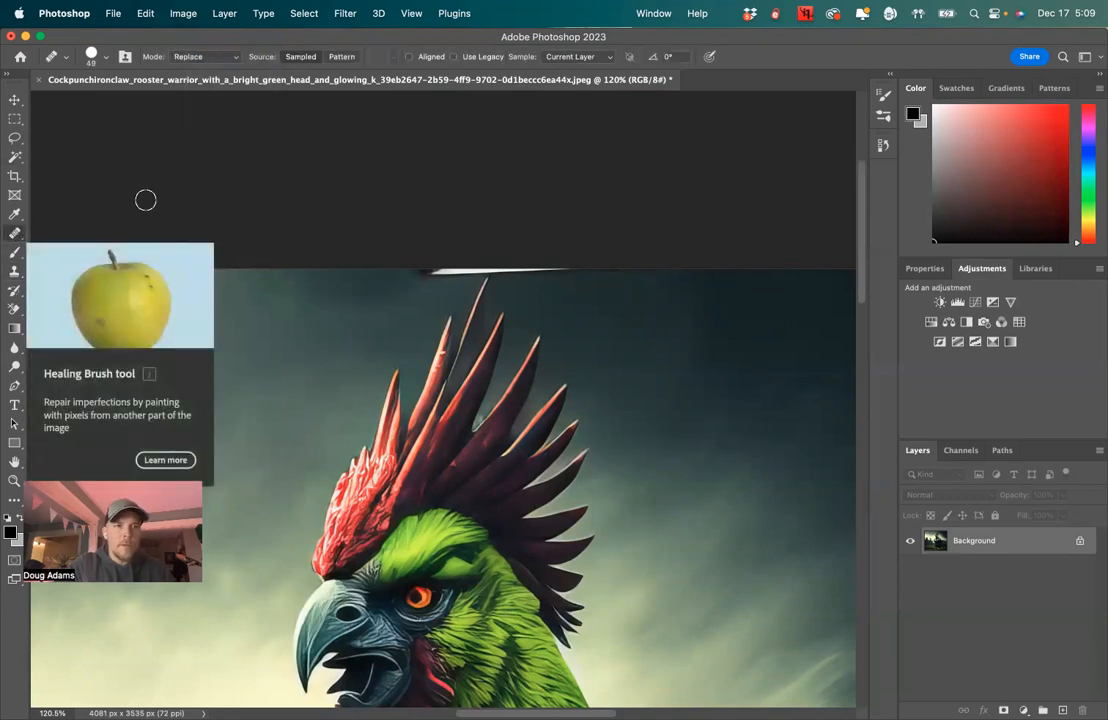
{"action": "left_click", "coordinate": [15, 235]}
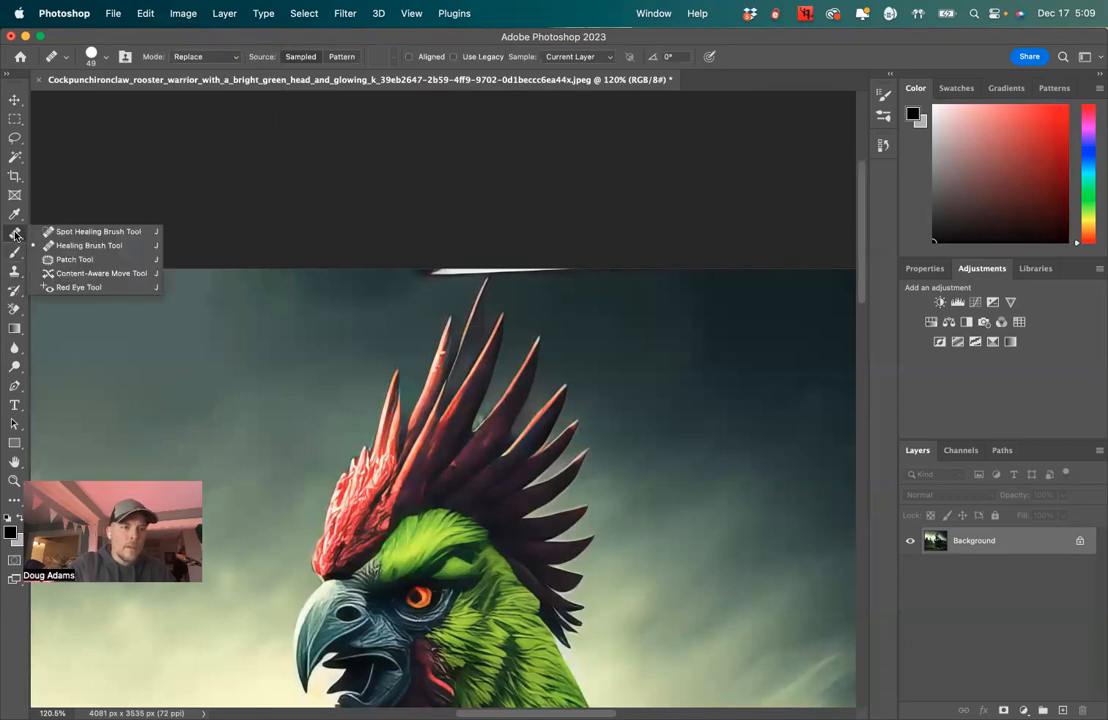
{"action": "left_click", "coordinate": [63, 273]}
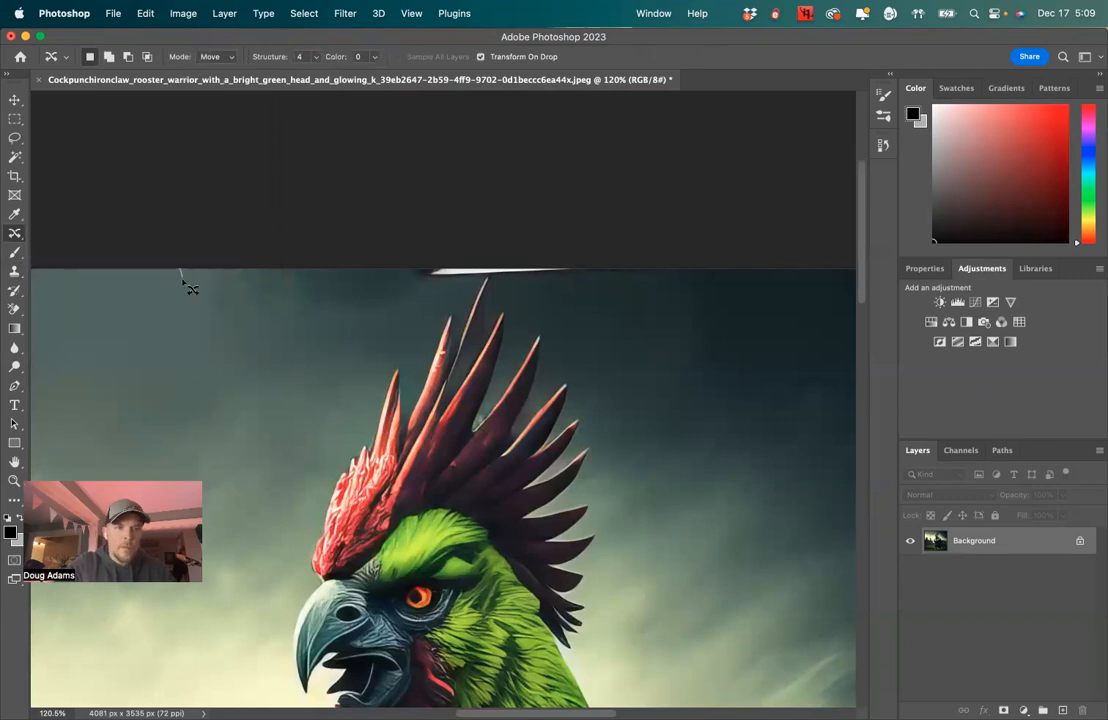
{"action": "mouse_move", "coordinate": [262, 293]}
{"action": "left_mouse_down"}
{"action": "mouse_move", "coordinate": [363, 285]}
{"action": "mouse_move", "coordinate": [360, 270]}
{"action": "left_mouse_up"}
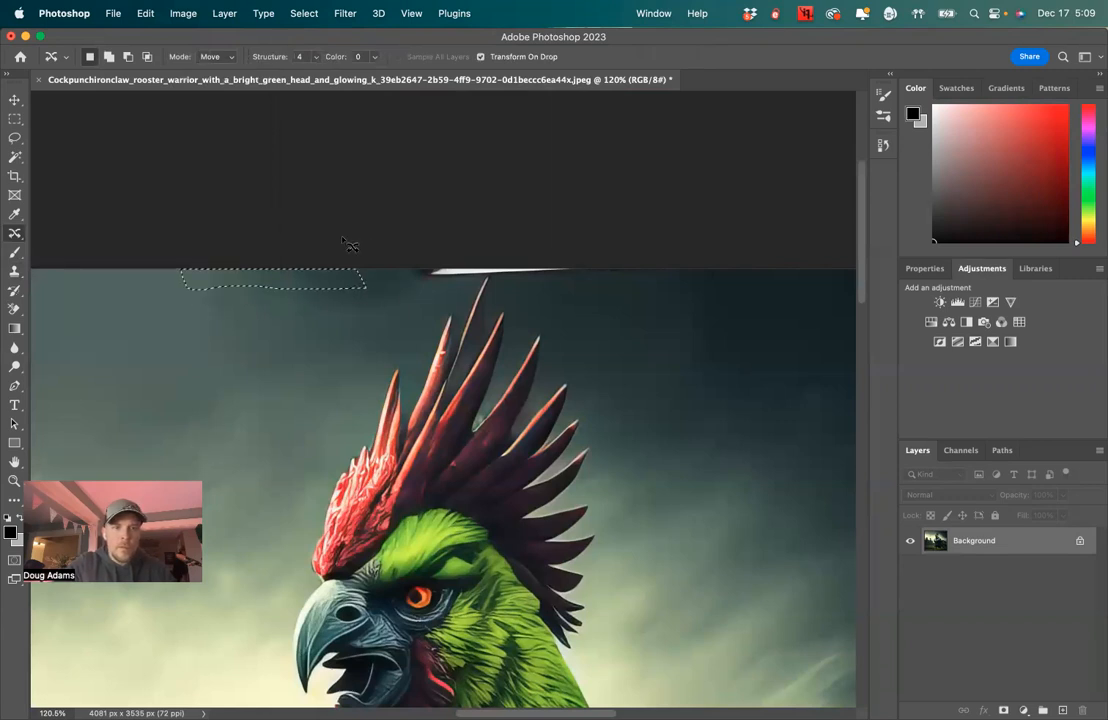
{"action": "left_click_drag", "start_coordinate": [277, 287], "coordinate": [495, 272]}
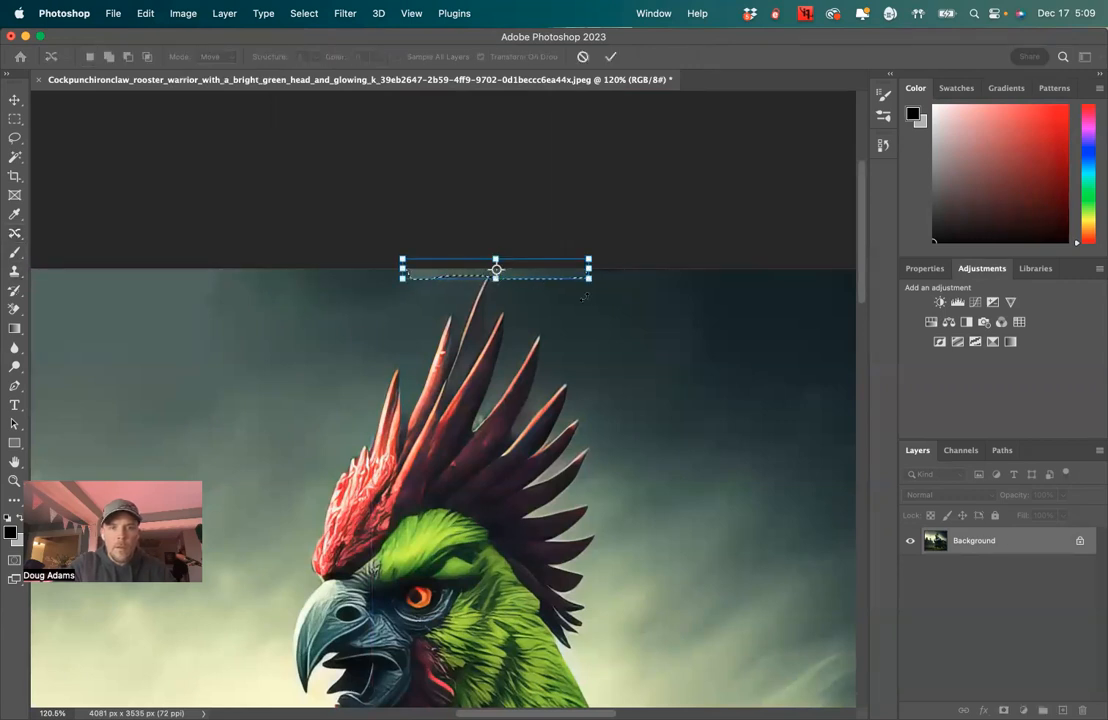
{"action": "left_click", "coordinate": [610, 57]}
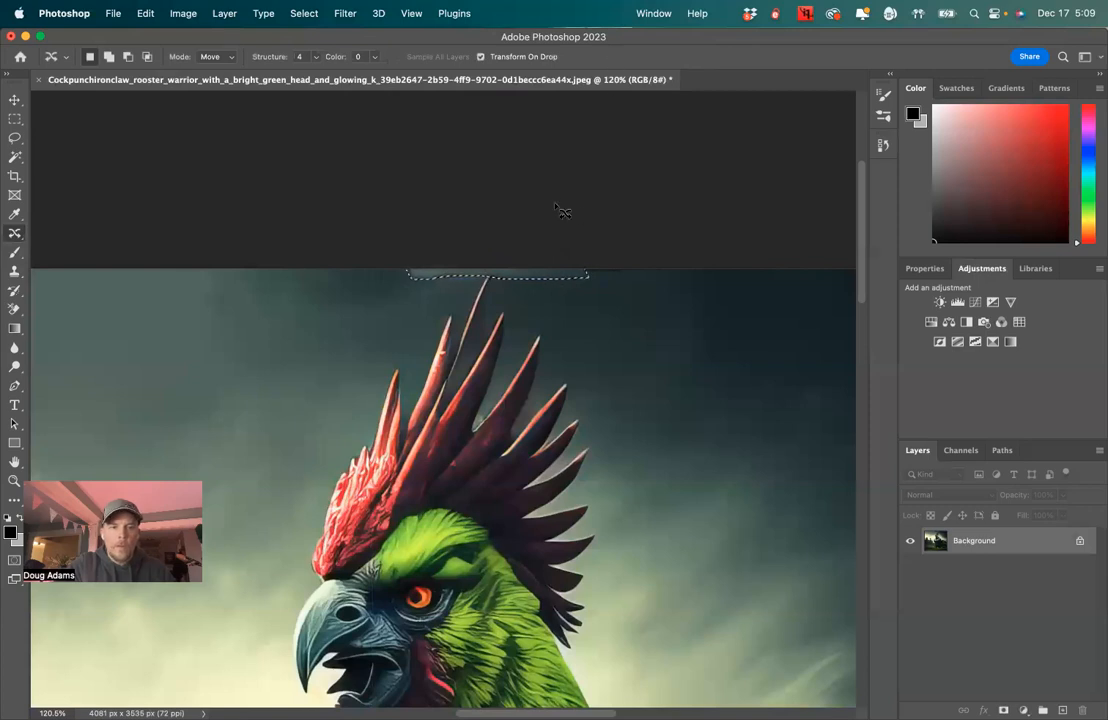
{"action": "key", "text": "super+z"}
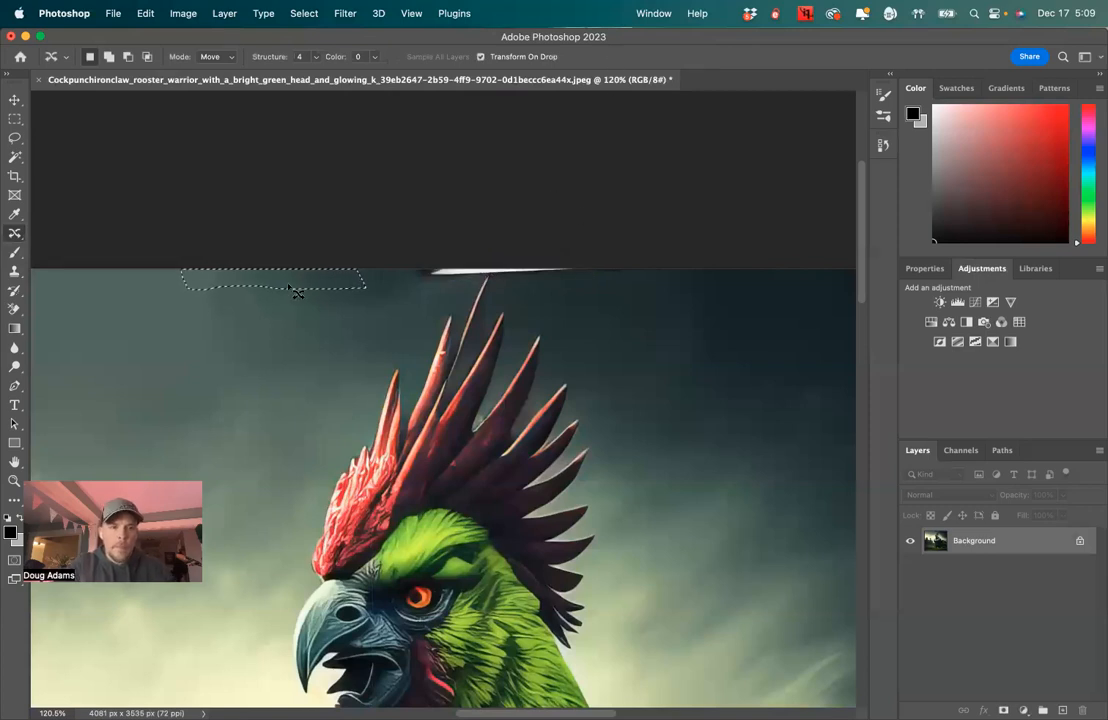
{"action": "key", "text": "super+d"}
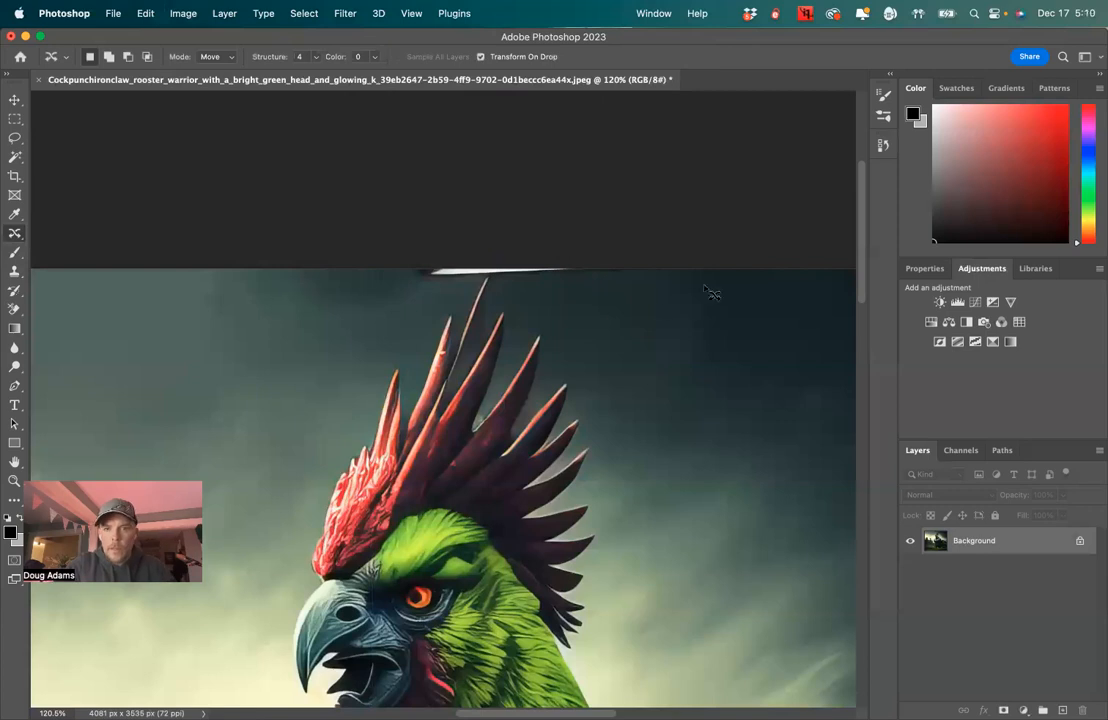
Step: Try the 49 px Healing Brush again along the start of the white streak, and undo the stroke
{"action": "left_click", "coordinate": [15, 234]}
{"action": "left_click", "coordinate": [66, 246]}
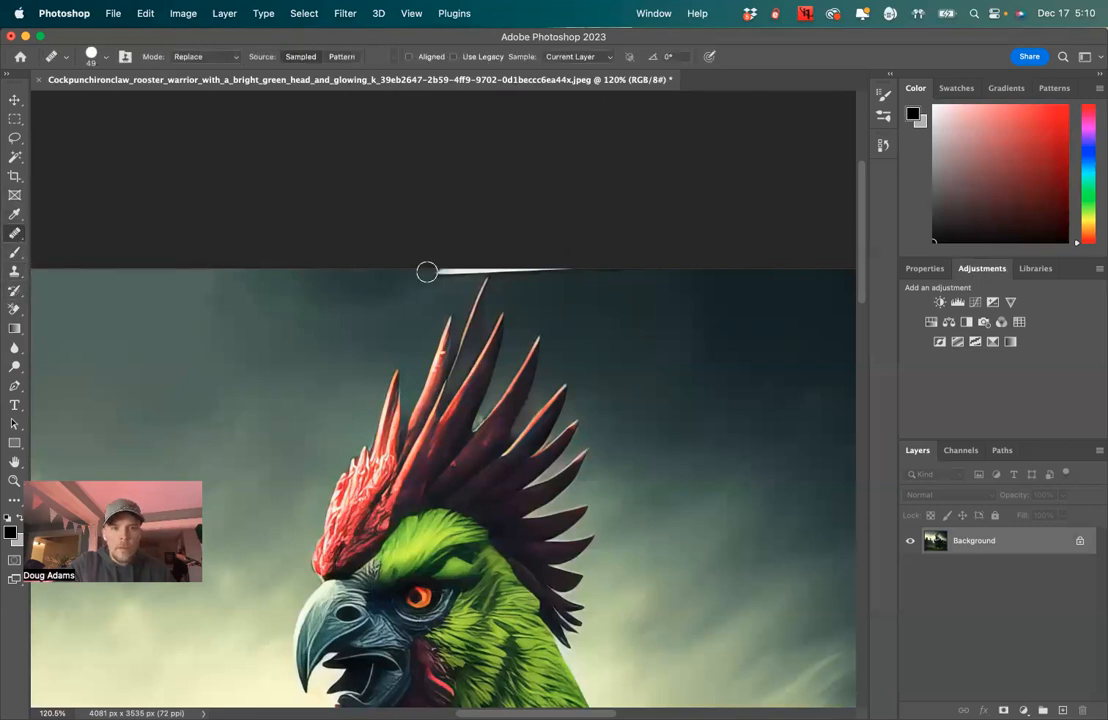
{"action": "left_click_drag", "start_coordinate": [427, 272], "coordinate": [453, 272]}
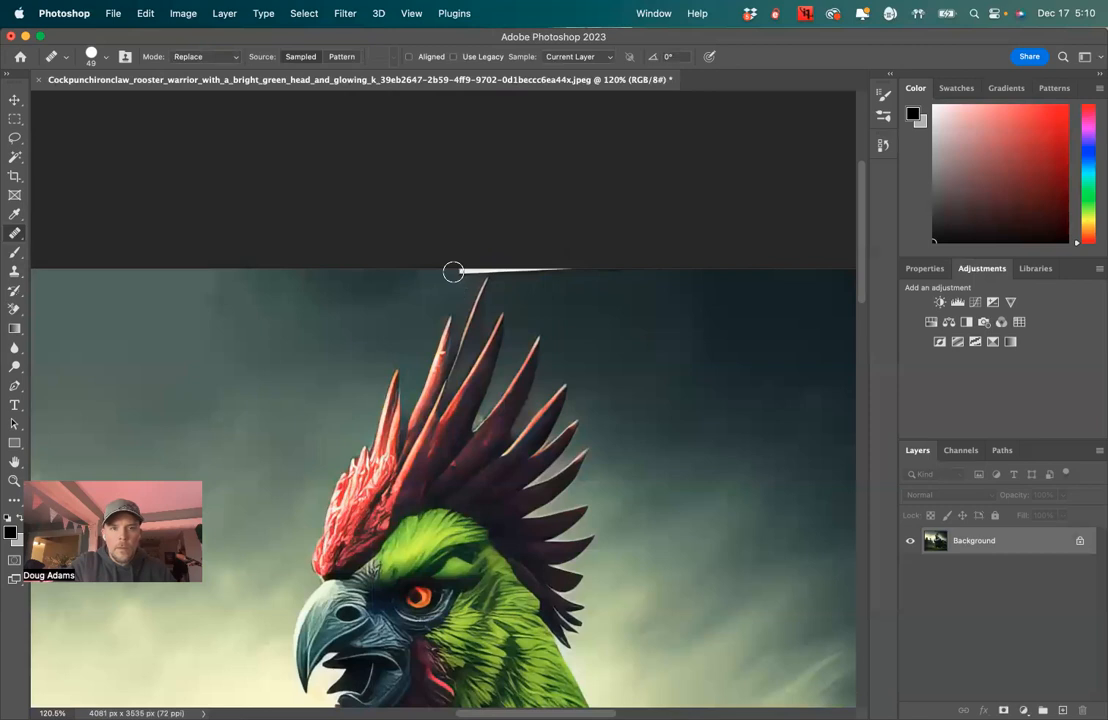
{"action": "left_click", "coordinate": [408, 277]}
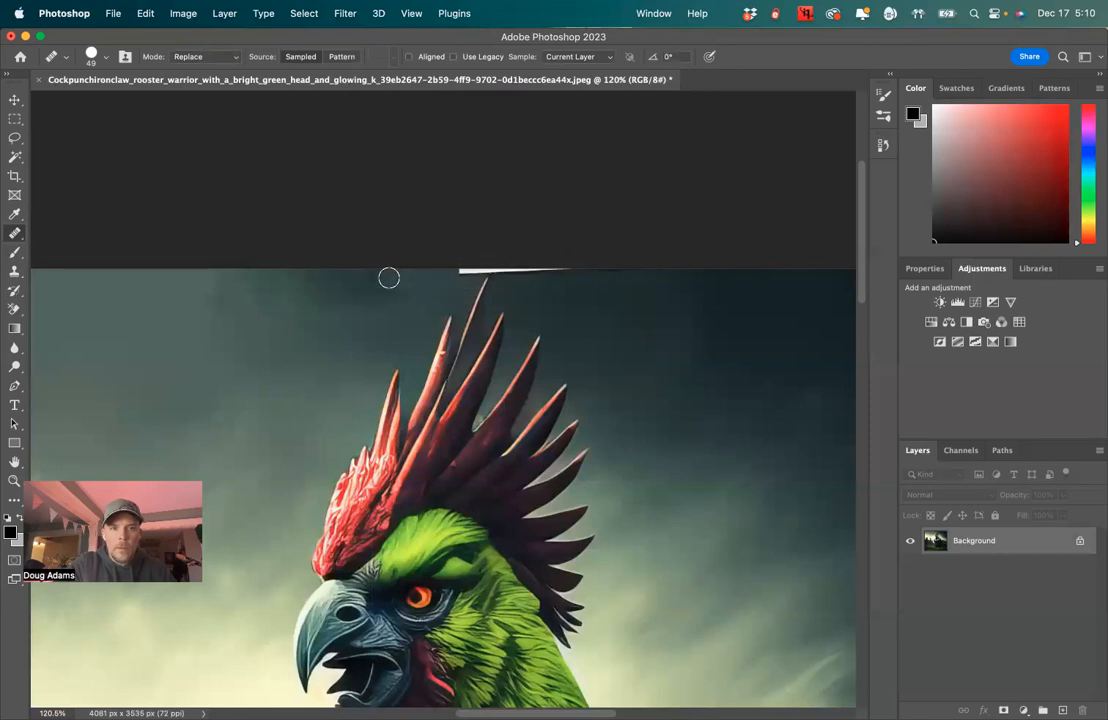
{"action": "key", "text": "super+z"}
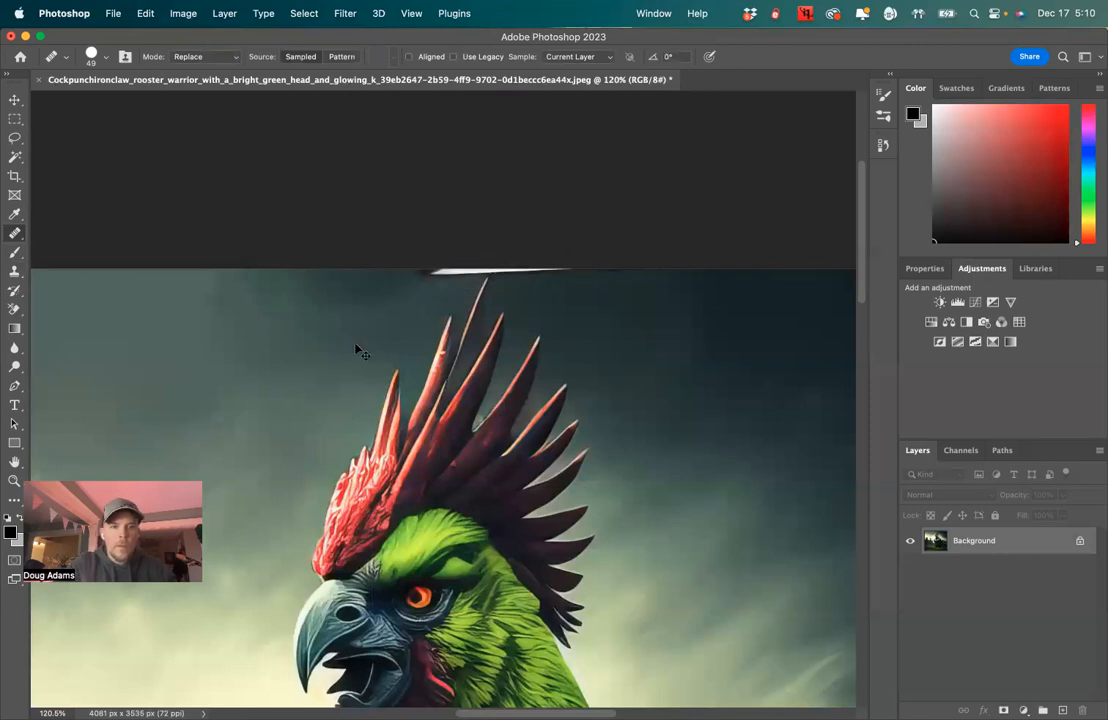
Step: Heal the white streak along the sky's upper edge above the comb with the Spot Healing Brush at 77 px
{"action": "right_click", "coordinate": [14, 236]}
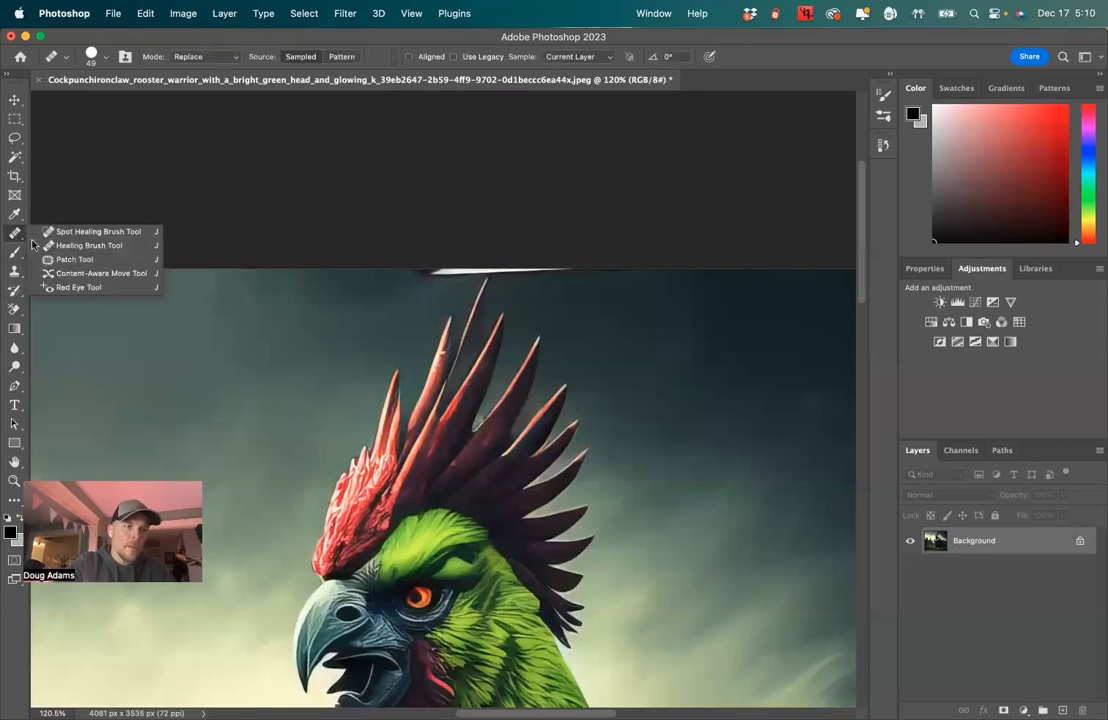
{"action": "left_click", "coordinate": [60, 227]}
{"action": "mouse_move", "coordinate": [413, 258]}
{"action": "left_mouse_down"}
{"action": "mouse_move", "coordinate": [642, 269]}
{"action": "mouse_move", "coordinate": [588, 266]}
{"action": "left_mouse_up"}
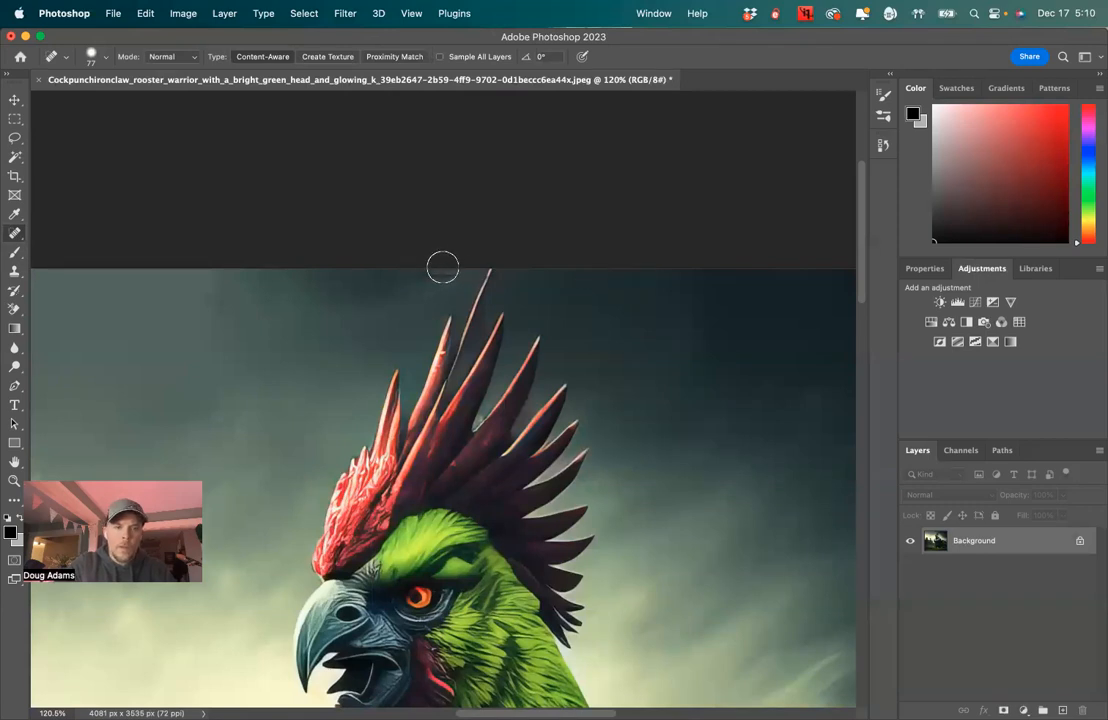
{"action": "left_click_drag", "start_coordinate": [465, 267], "coordinate": [406, 269]}
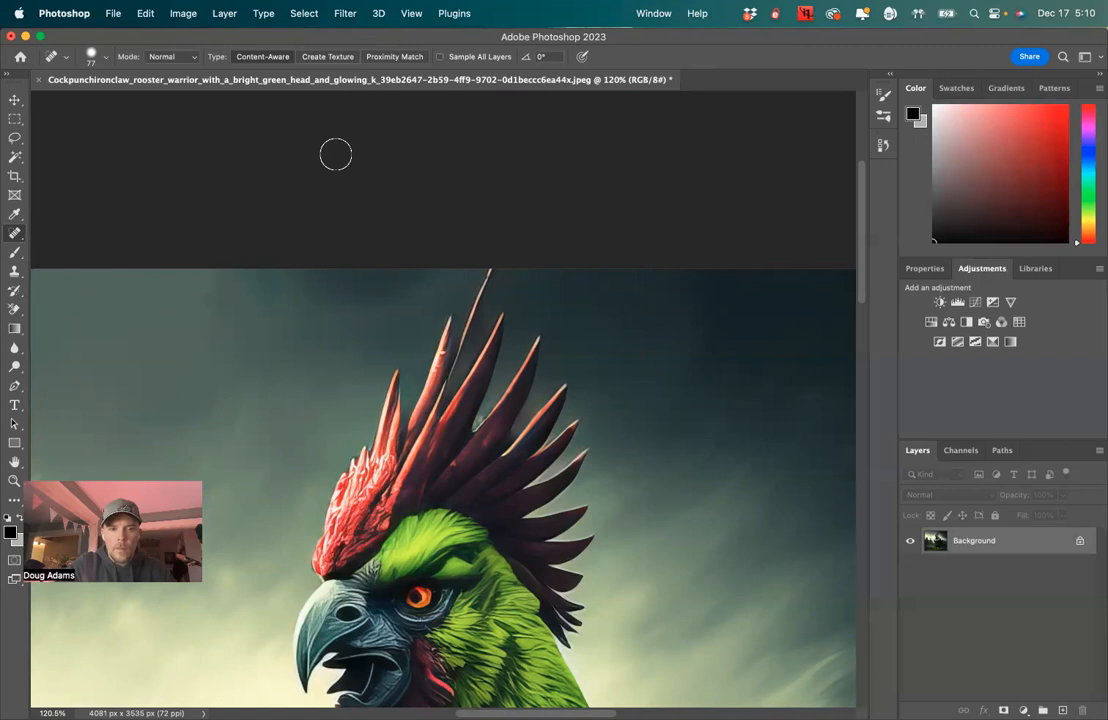
Step: Save the retouched image as a baseline standard JPEG at quality 12, close it, and switch to Lightroom Classic
{"action": "left_click", "coordinate": [113, 13]}
{"action": "left_click", "coordinate": [131, 164]}
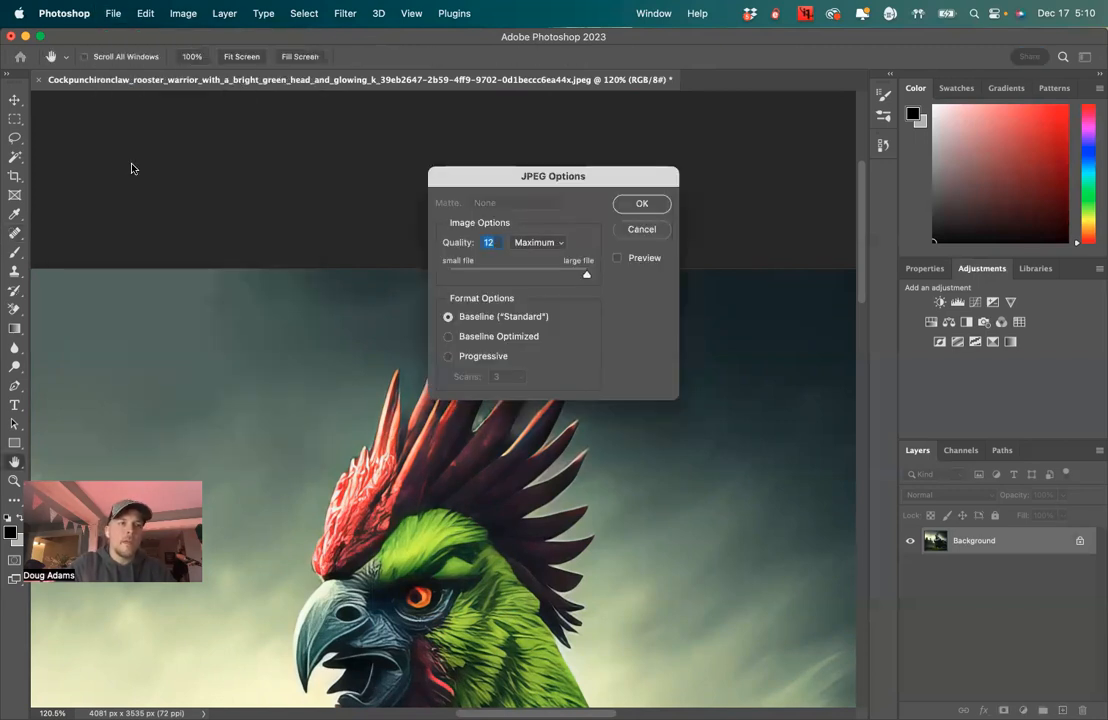
{"action": "left_click", "coordinate": [645, 209]}
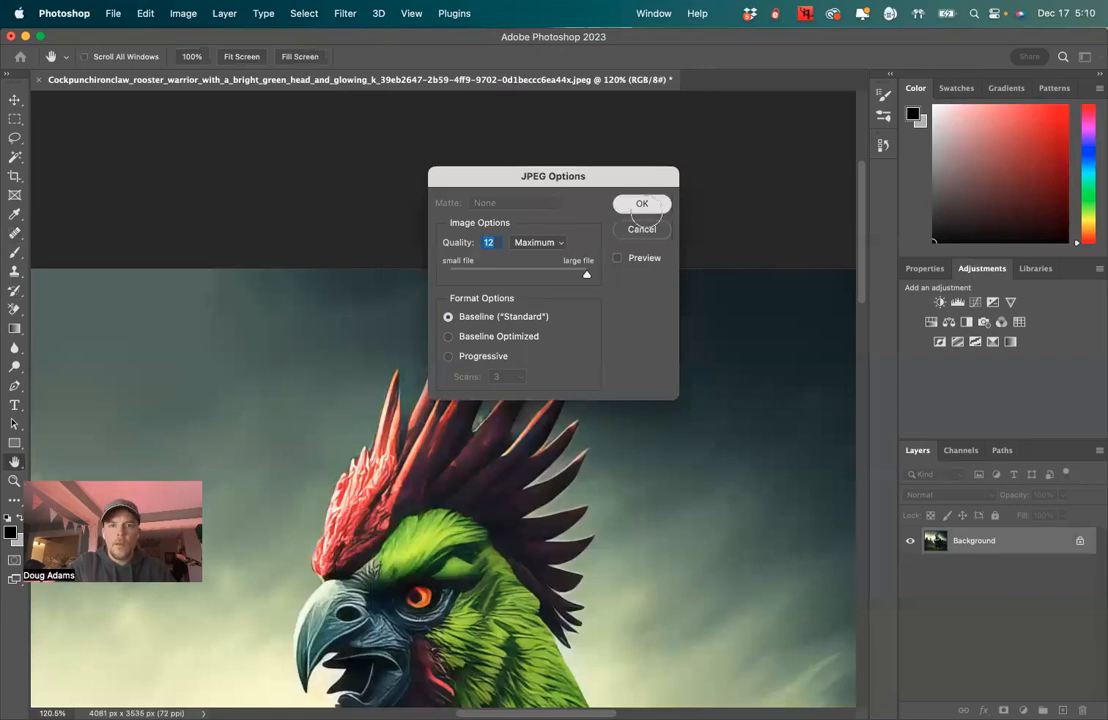
{"action": "left_click", "coordinate": [38, 79]}
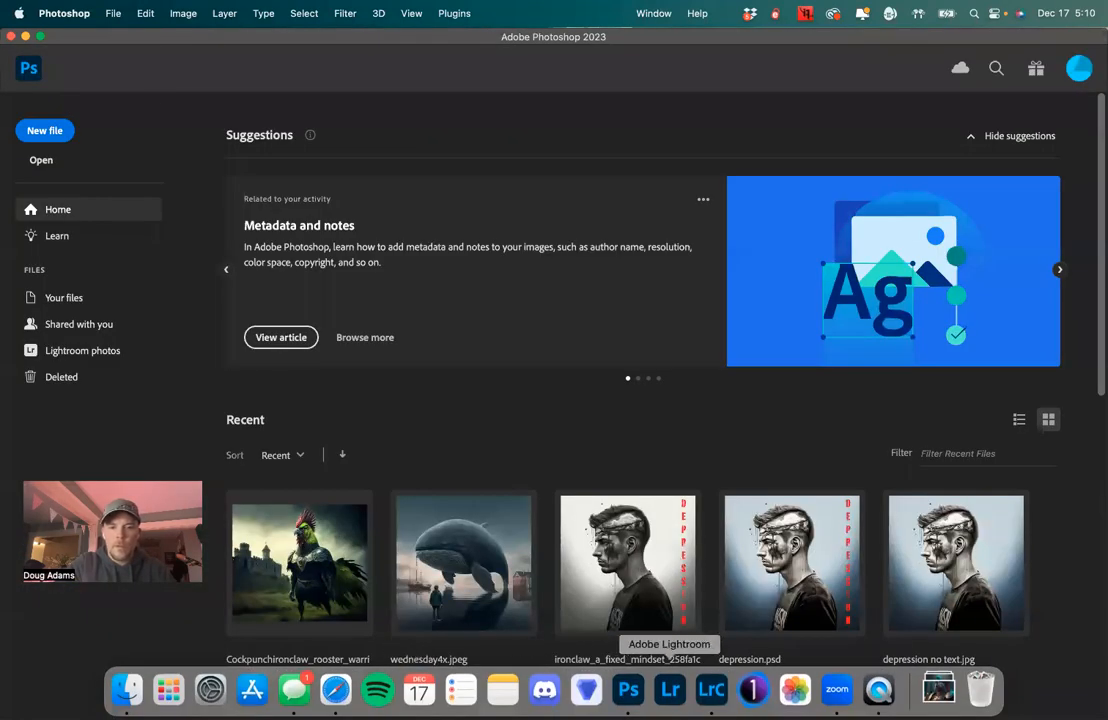
{"action": "left_click", "coordinate": [712, 696]}
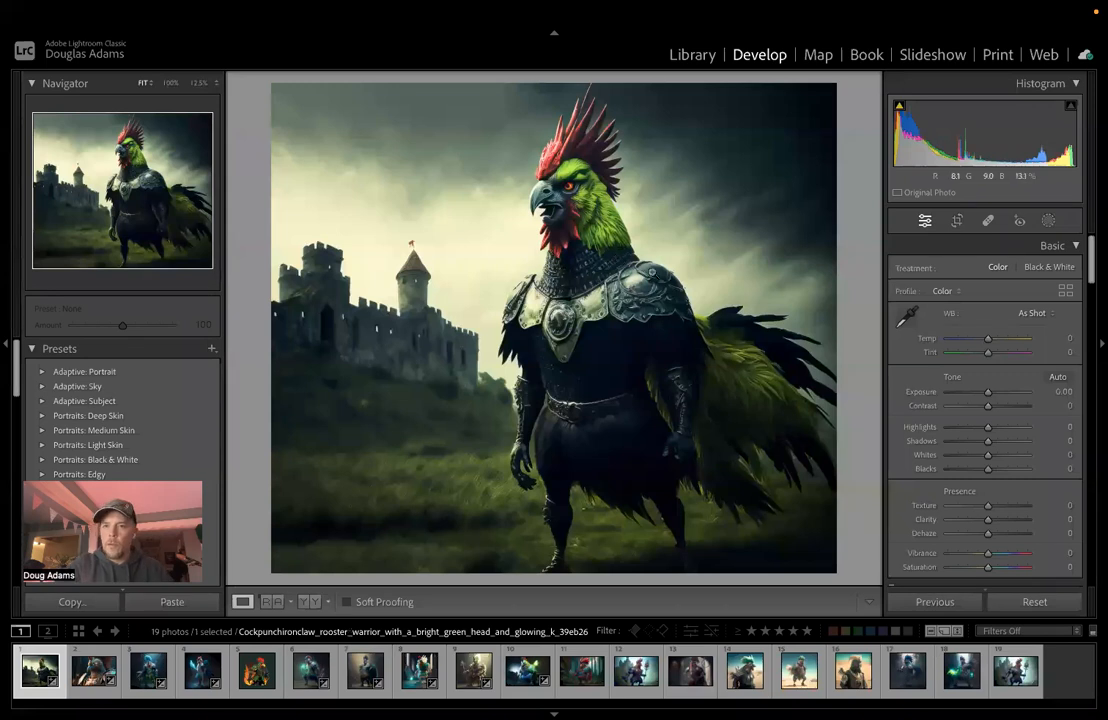
Step: Try removing the tip of the tallest comb feather with the content-aware Remove tool at size 77, and delete that spot
{"action": "left_click", "coordinate": [990, 221]}
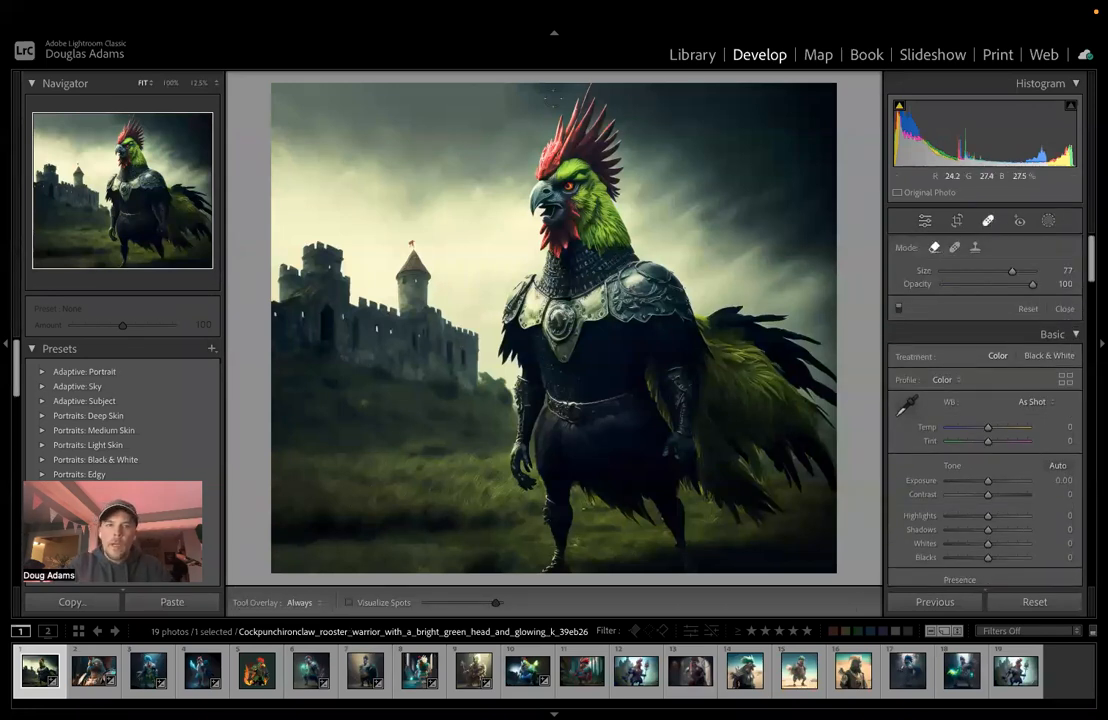
{"action": "left_click", "coordinate": [587, 86]}
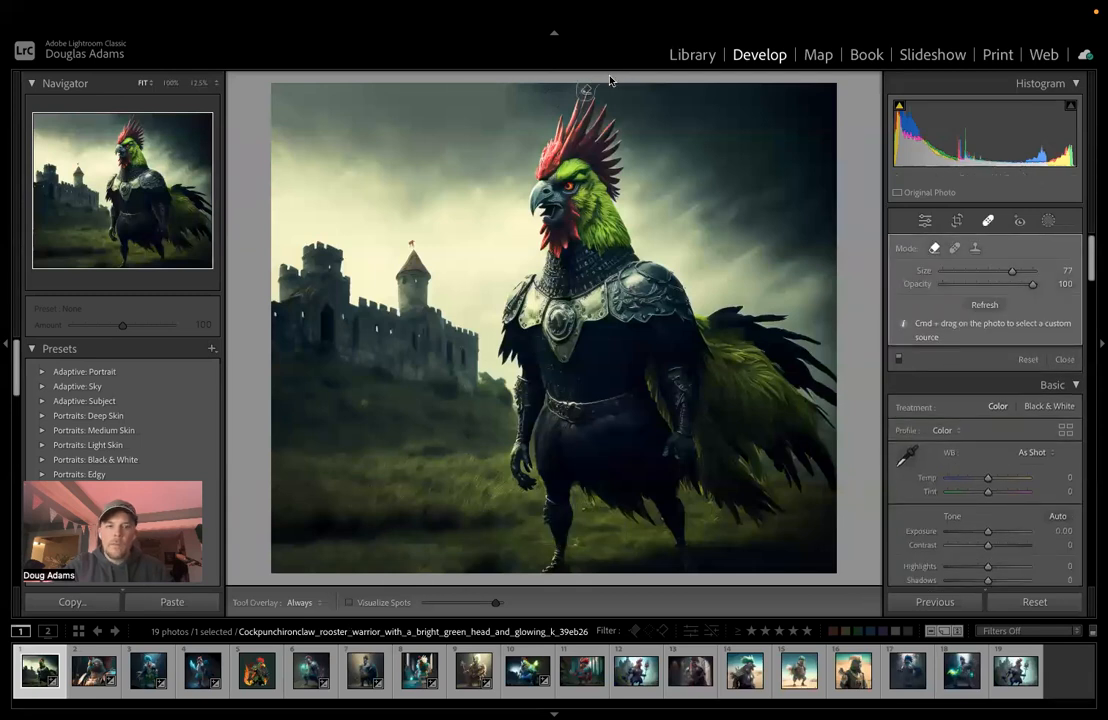
{"action": "key", "text": "Delete"}
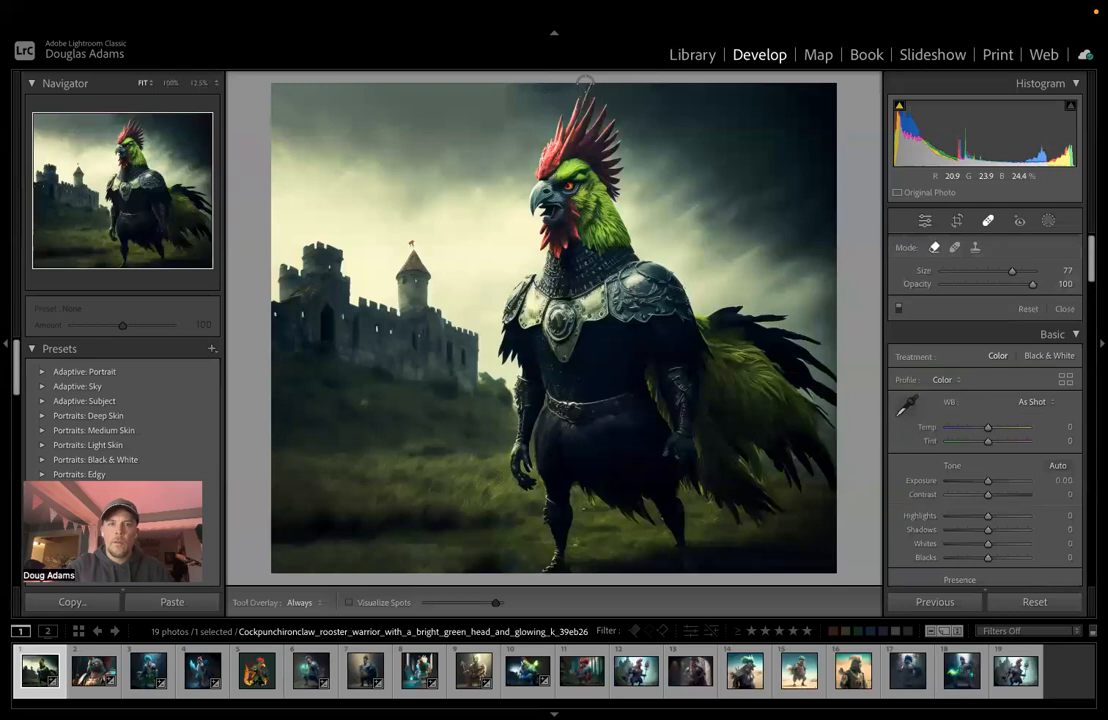
Step: Mask the rooster with Select Subject and set exposure to 0.76, contrast to 34, shadows to 28 and blacks to −2
{"action": "left_click", "coordinate": [1048, 224]}
{"action": "left_click", "coordinate": [922, 288]}
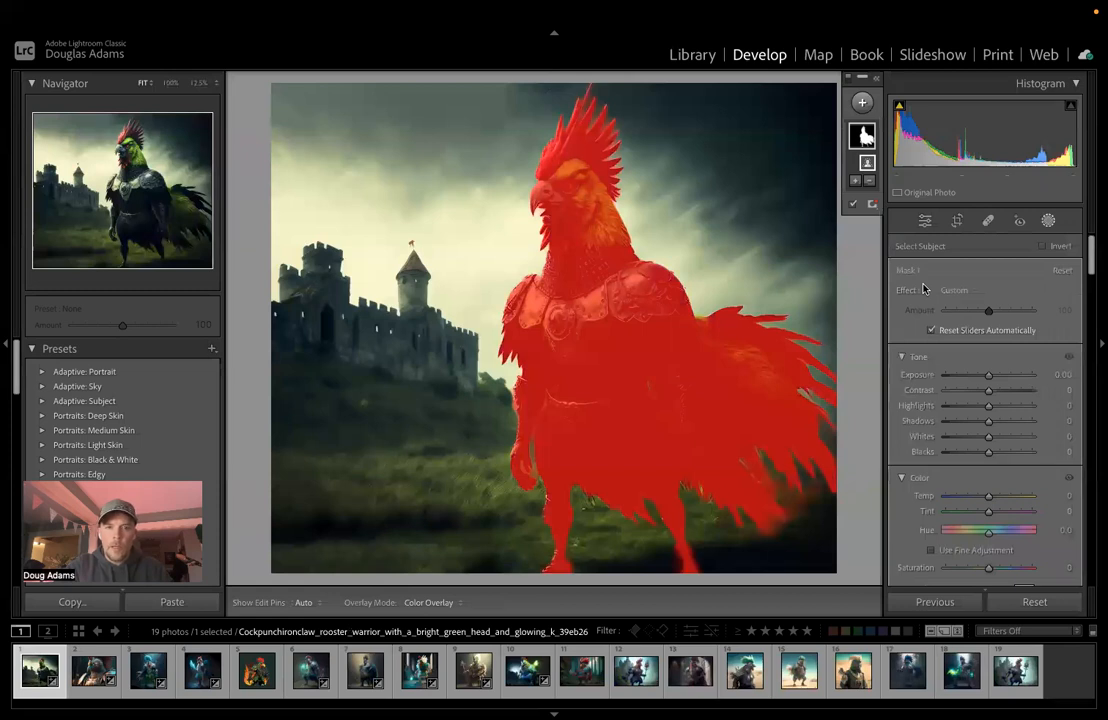
{"action": "left_click_drag", "start_coordinate": [988, 375], "coordinate": [1003, 391]}
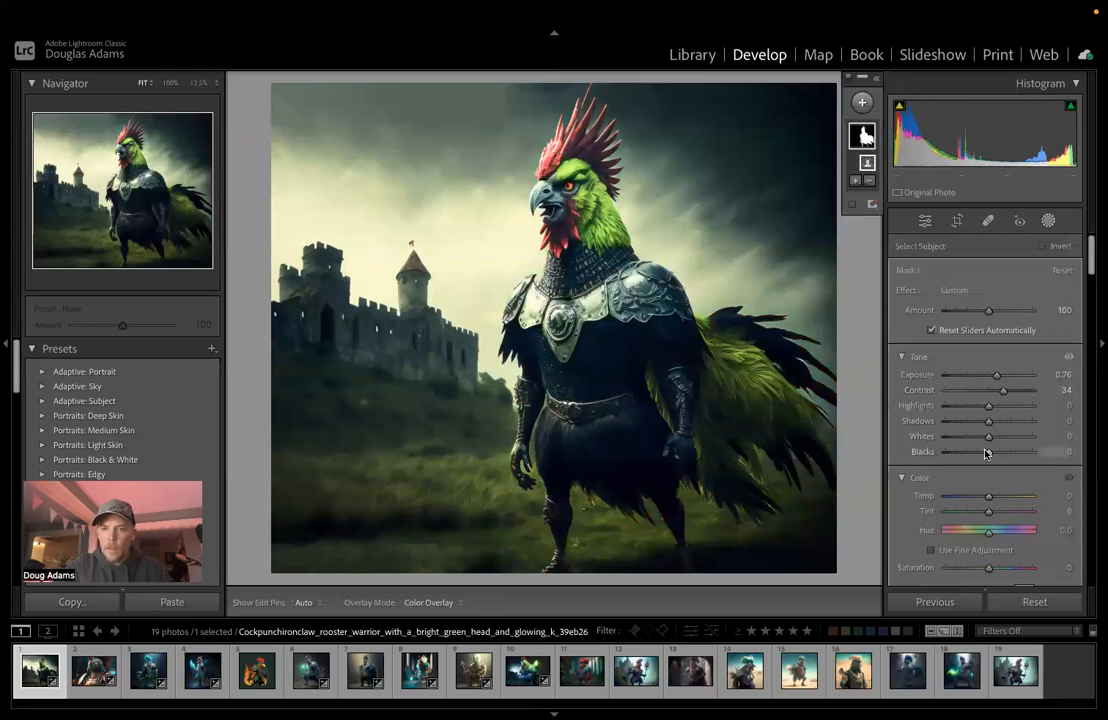
{"action": "left_click_drag", "start_coordinate": [988, 456], "coordinate": [1000, 422]}
Step: Set the rooster mask's temperature to 18 and its tint to 14
{"action": "left_click_drag", "start_coordinate": [989, 496], "coordinate": [991, 516]}
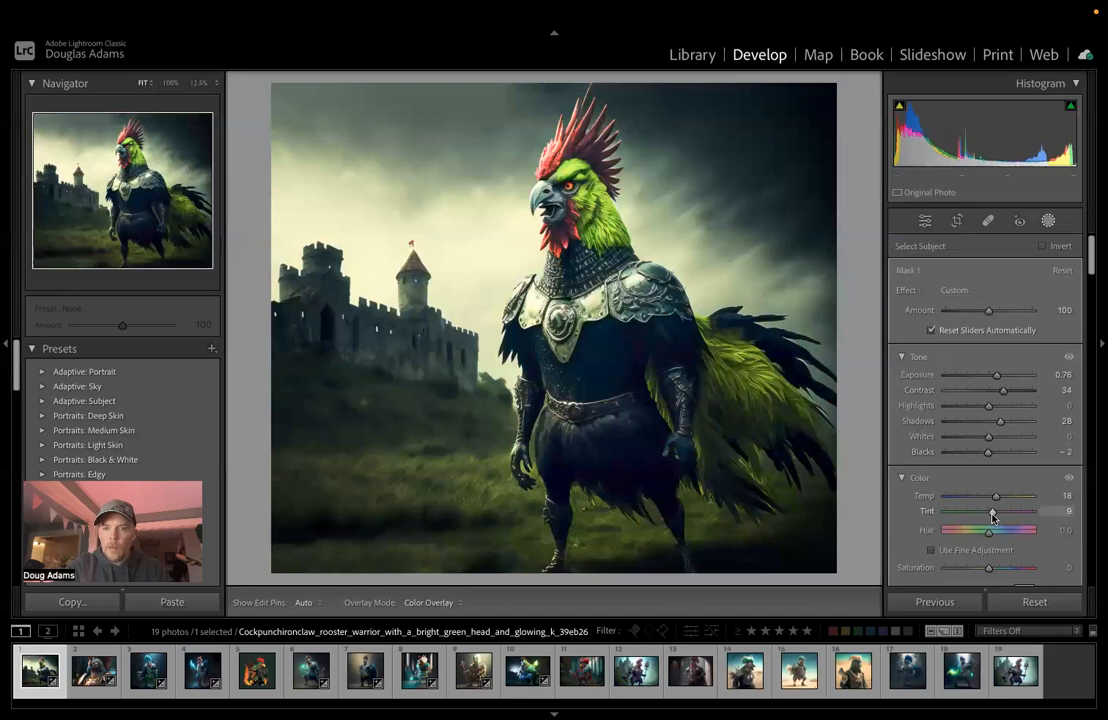
{"action": "left_click_drag", "start_coordinate": [994, 517], "coordinate": [996, 517]}
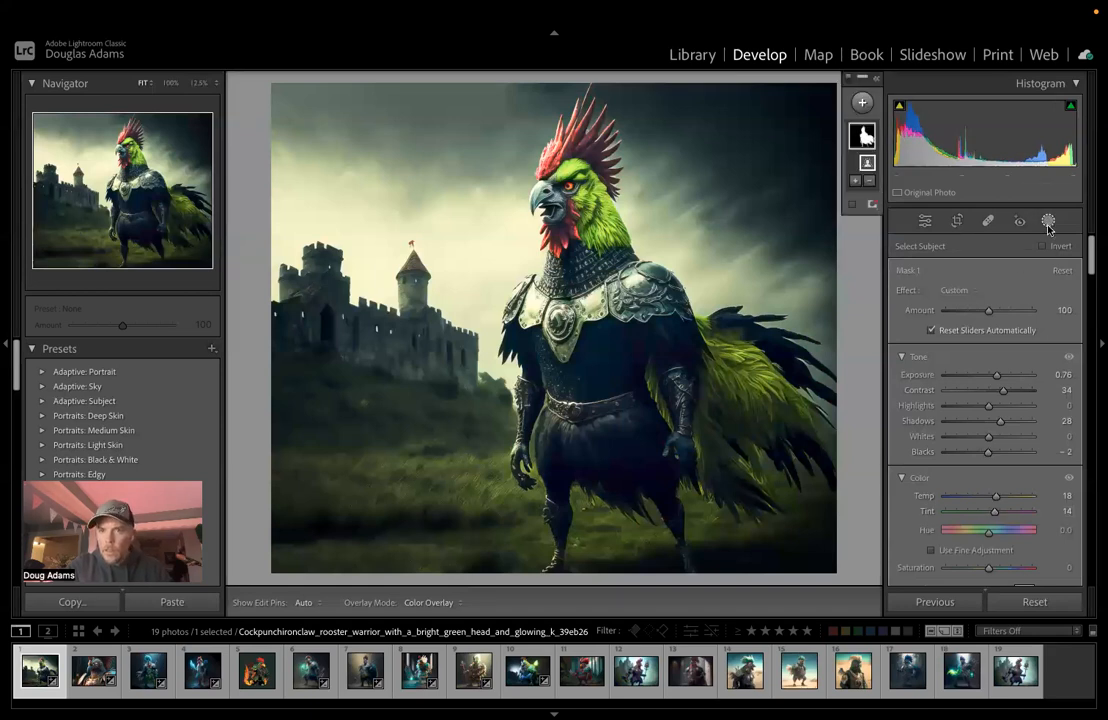
Step: Create an inverted duplicate of the rooster subject mask that covers the background
{"action": "right_click", "coordinate": [866, 142]}
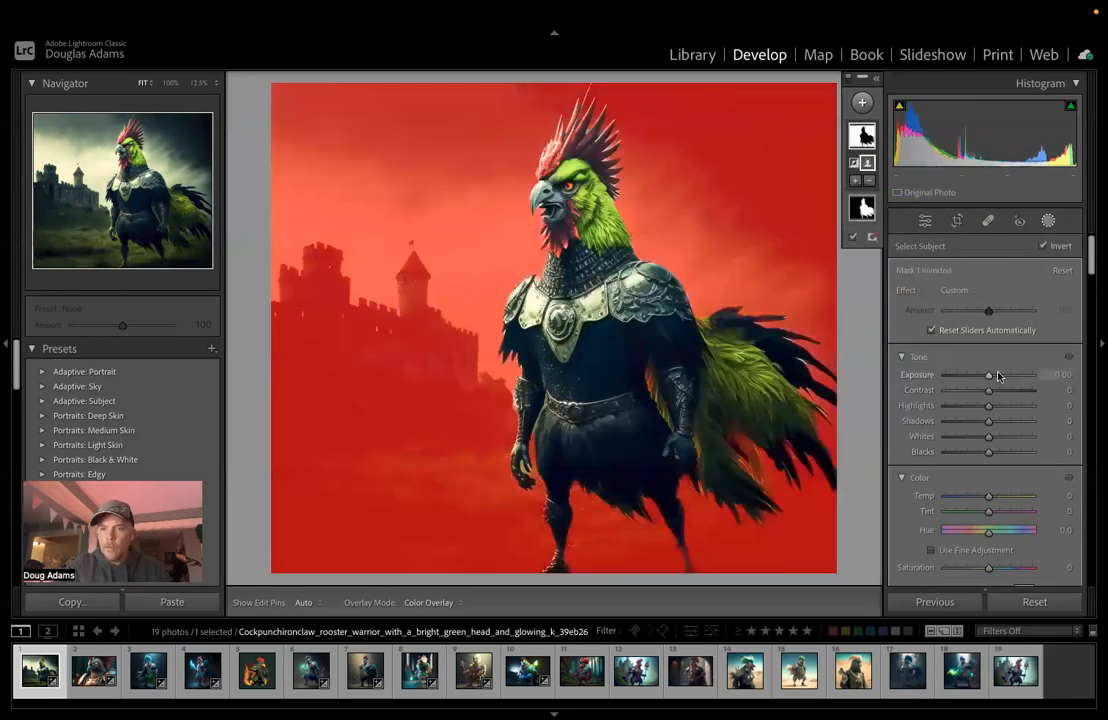
Step: Set the background mask's exposure to −0.51, highlights to 8, shadows to −10, whites to −7 and blacks to 6
{"action": "left_click_drag", "start_coordinate": [991, 377], "coordinate": [985, 377]}
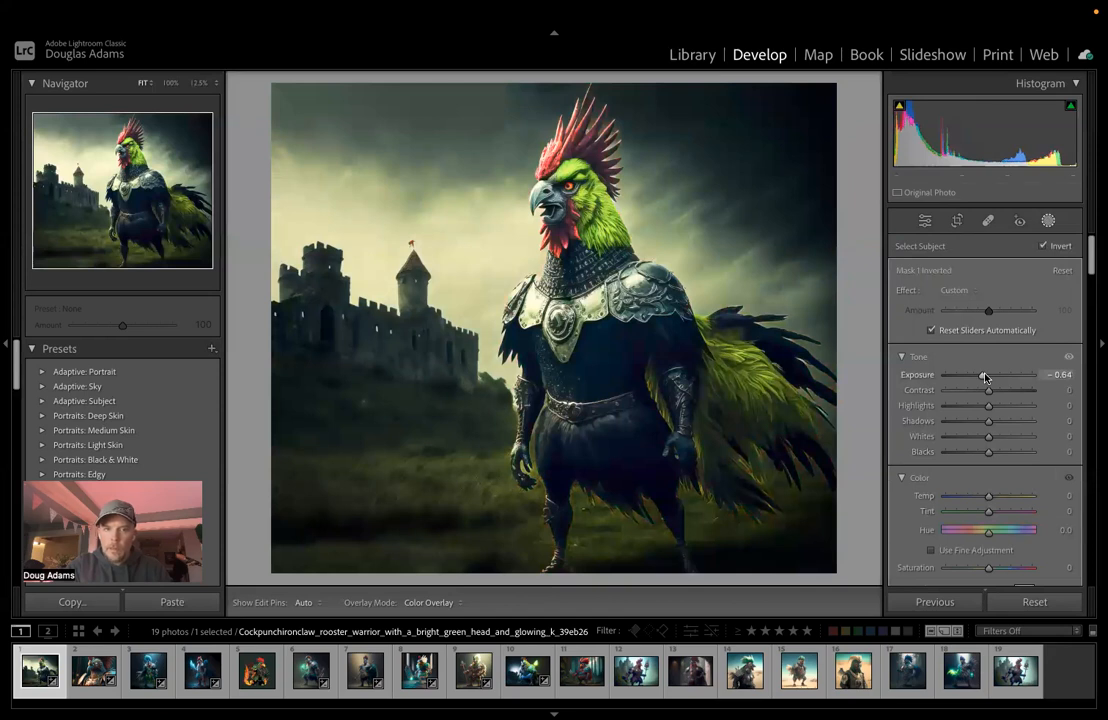
{"action": "left_click_drag", "start_coordinate": [985, 377], "coordinate": [992, 406]}
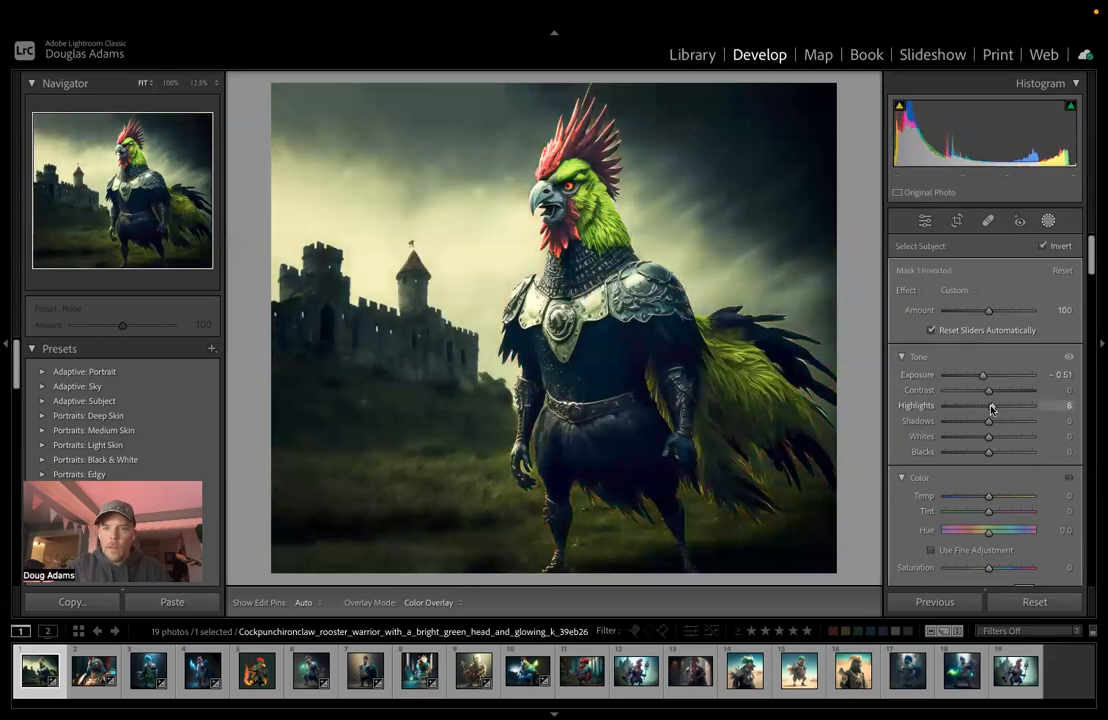
{"action": "left_click_drag", "start_coordinate": [990, 452], "coordinate": [994, 456]}
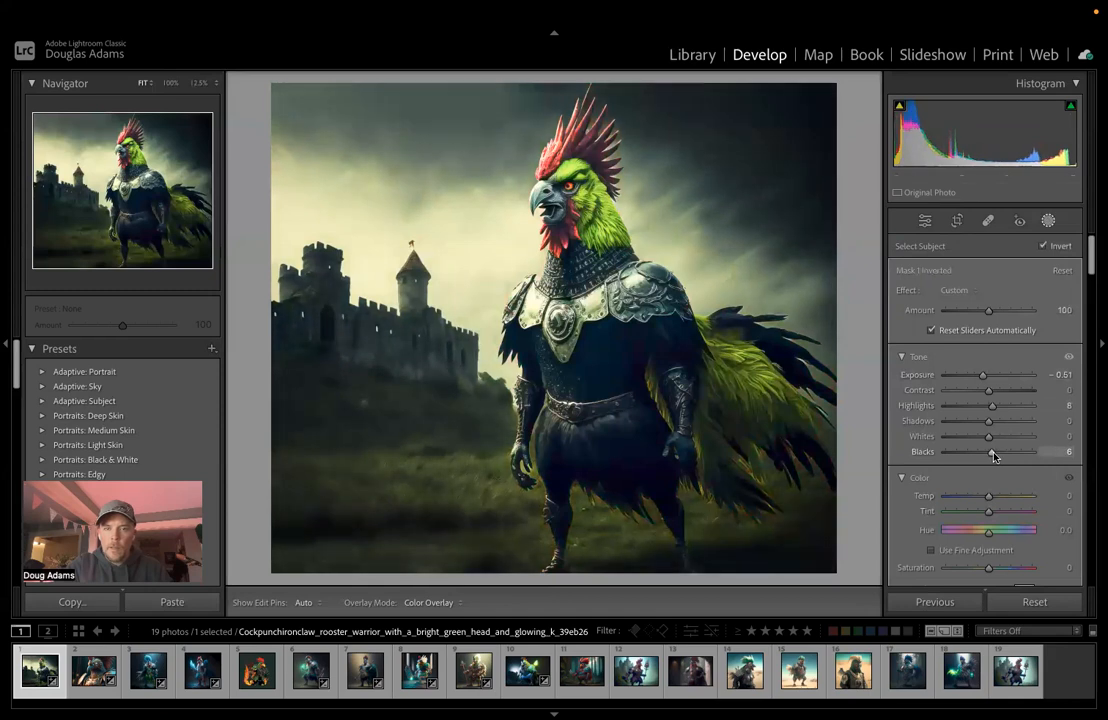
{"action": "mouse_move", "coordinate": [989, 441]}
{"action": "left_mouse_down"}
{"action": "mouse_move", "coordinate": [978, 439]}
{"action": "mouse_move", "coordinate": [983, 423]}
{"action": "left_mouse_up"}
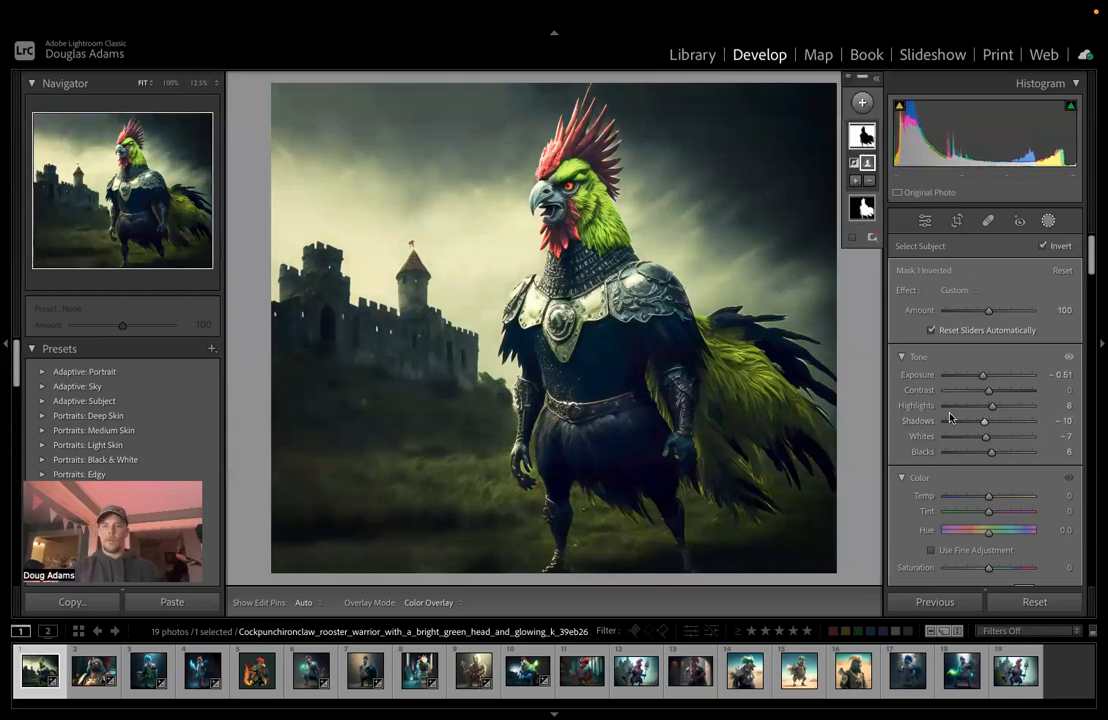
Step: Set the background mask's temperature to −6 and its tint to 2
{"action": "mouse_move", "coordinate": [988, 497]}
{"action": "left_mouse_down"}
{"action": "mouse_move", "coordinate": [978, 499]}
{"action": "mouse_move", "coordinate": [1000, 498]}
{"action": "mouse_move", "coordinate": [983, 498]}
{"action": "left_mouse_up"}
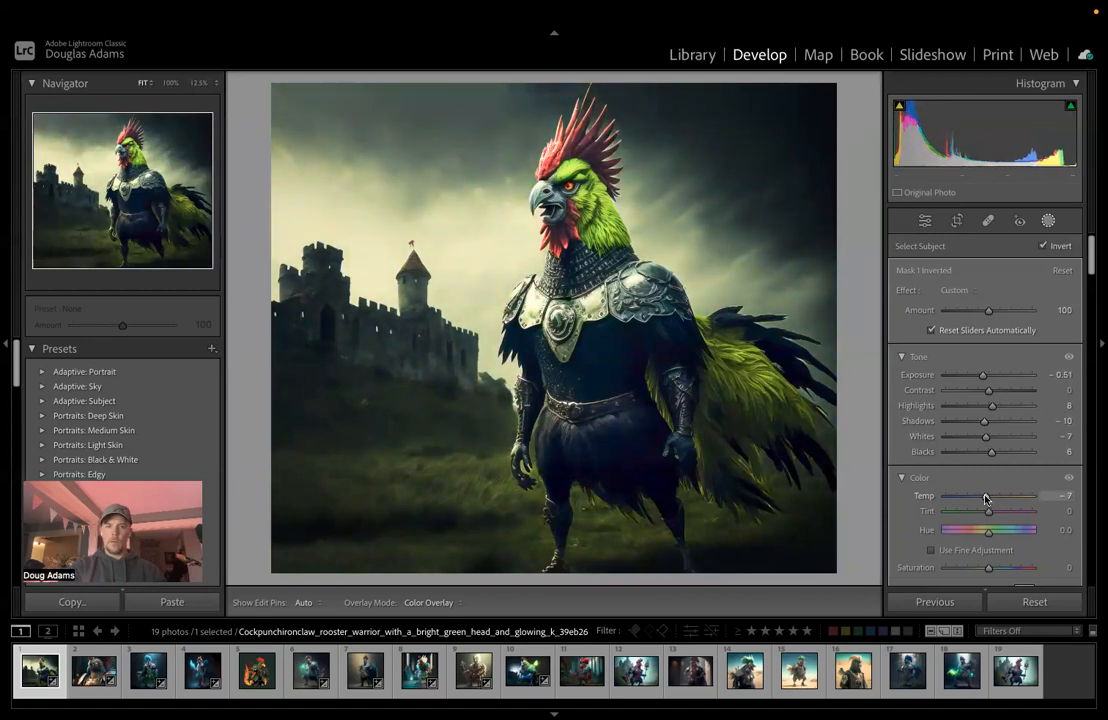
{"action": "double_click", "coordinate": [988, 498]}
{"action": "left_click_drag", "start_coordinate": [988, 498], "coordinate": [986, 498]}
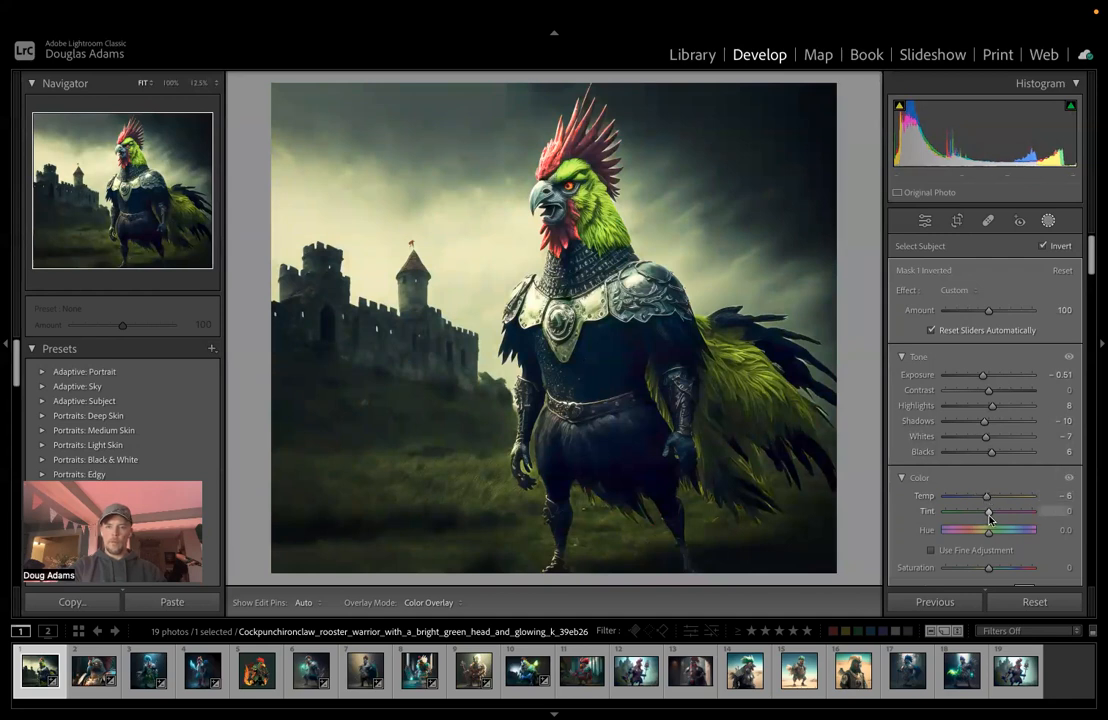
{"action": "left_click_drag", "start_coordinate": [994, 518], "coordinate": [989, 516]}
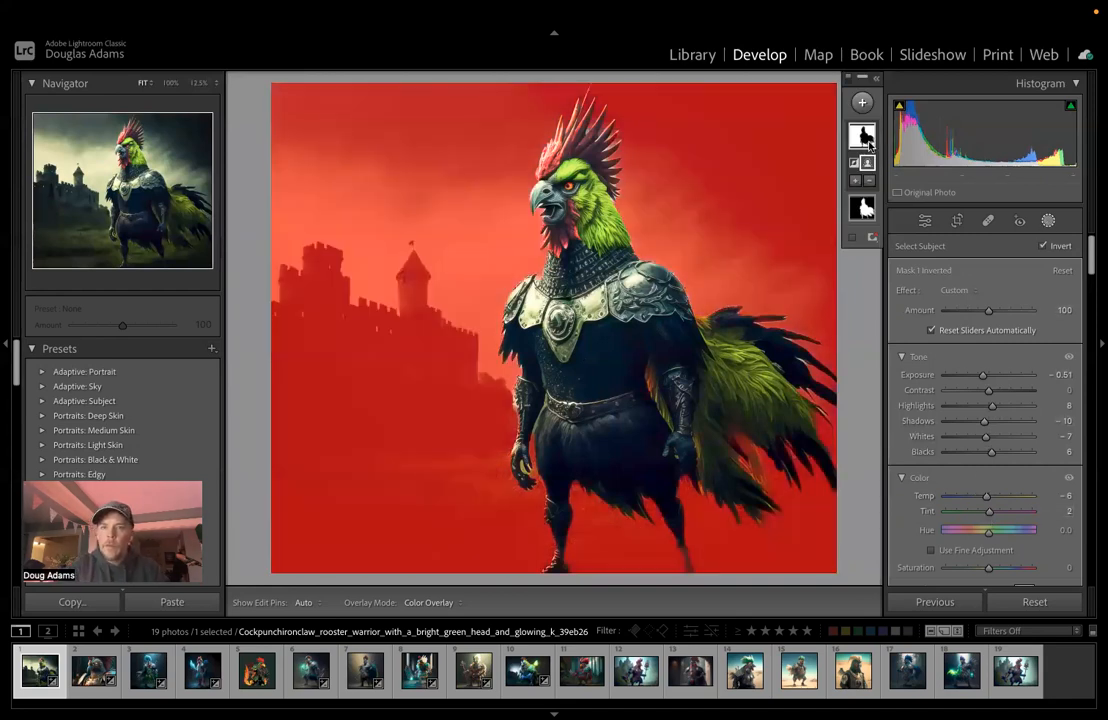
Step: Set the rooster subject mask's texture to 24 and its clarity to −17
{"action": "left_click", "coordinate": [866, 172]}
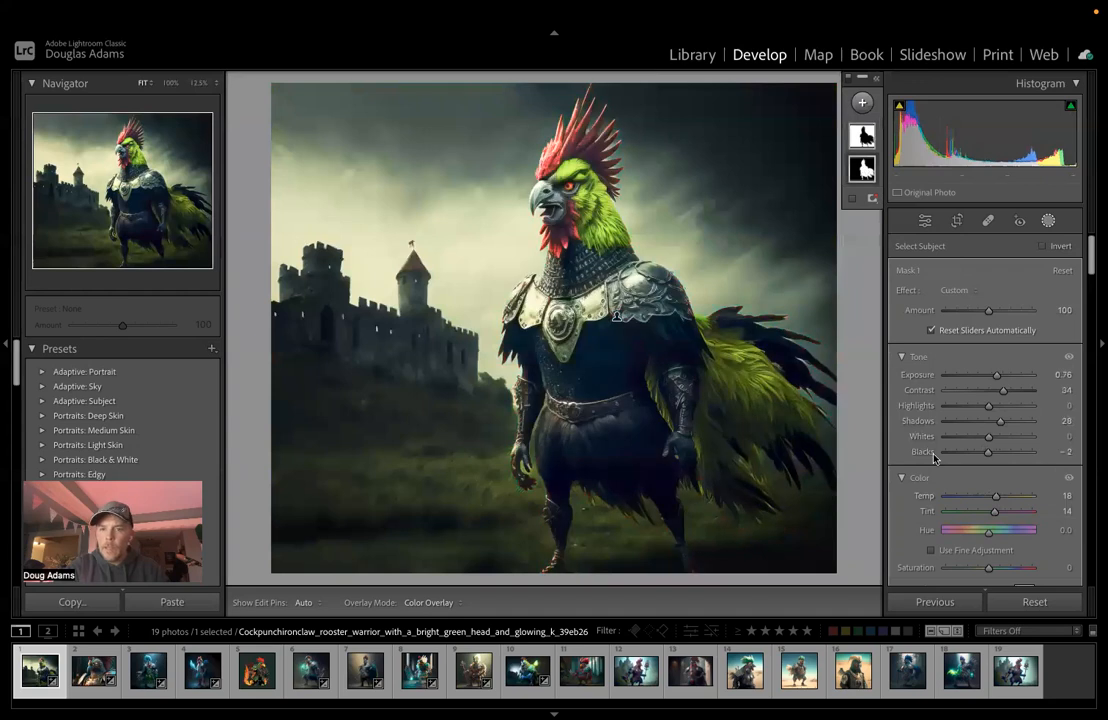
{"action": "scroll", "coordinate": [984, 422], "scroll_direction": "down", "scroll_amount": 5}
{"action": "mouse_move", "coordinate": [989, 400]}
{"action": "left_mouse_down"}
{"action": "mouse_move", "coordinate": [998, 404]}
{"action": "mouse_move", "coordinate": [981, 420]}
{"action": "left_mouse_up"}
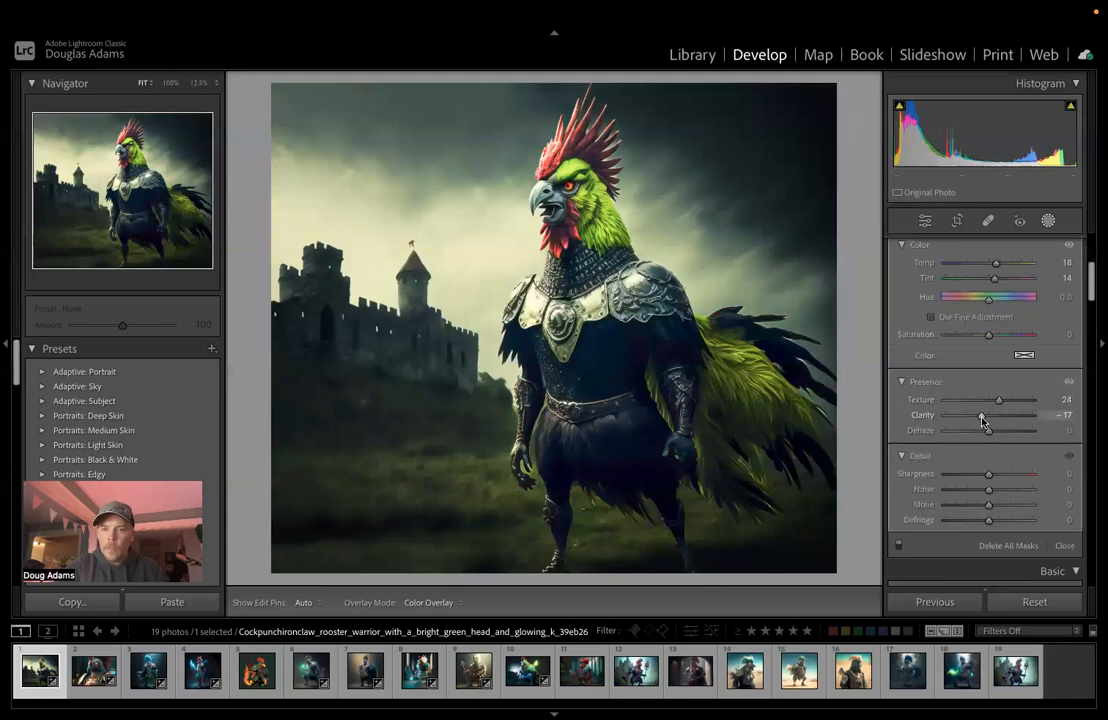
Step: Set the background mask's texture to 40, clarity to −17, dehaze to −14 and highlights to −2
{"action": "mouse_move", "coordinate": [866, 172]}
{"action": "left_click", "coordinate": [862, 136]}
{"action": "mouse_move", "coordinate": [990, 419]}
{"action": "left_mouse_down"}
{"action": "mouse_move", "coordinate": [976, 421]}
{"action": "mouse_move", "coordinate": [974, 404]}
{"action": "mouse_move", "coordinate": [1004, 406]}
{"action": "left_mouse_up"}
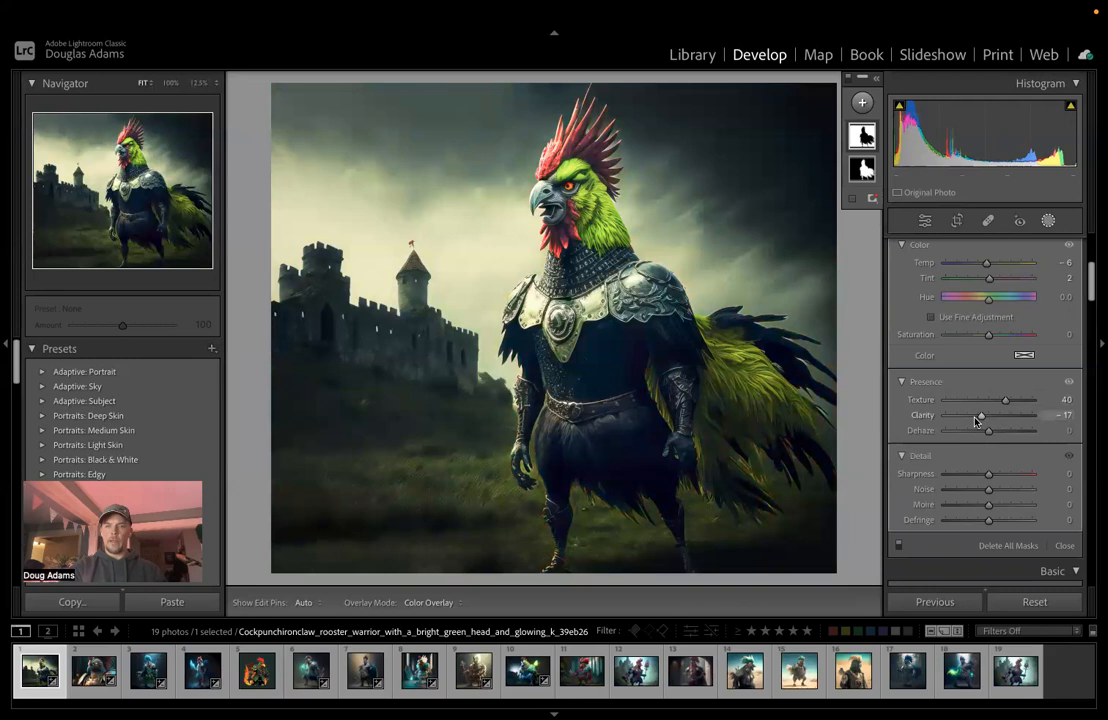
{"action": "mouse_move", "coordinate": [989, 432]}
{"action": "left_mouse_down"}
{"action": "mouse_move", "coordinate": [998, 436]}
{"action": "mouse_move", "coordinate": [983, 435]}
{"action": "left_mouse_up"}
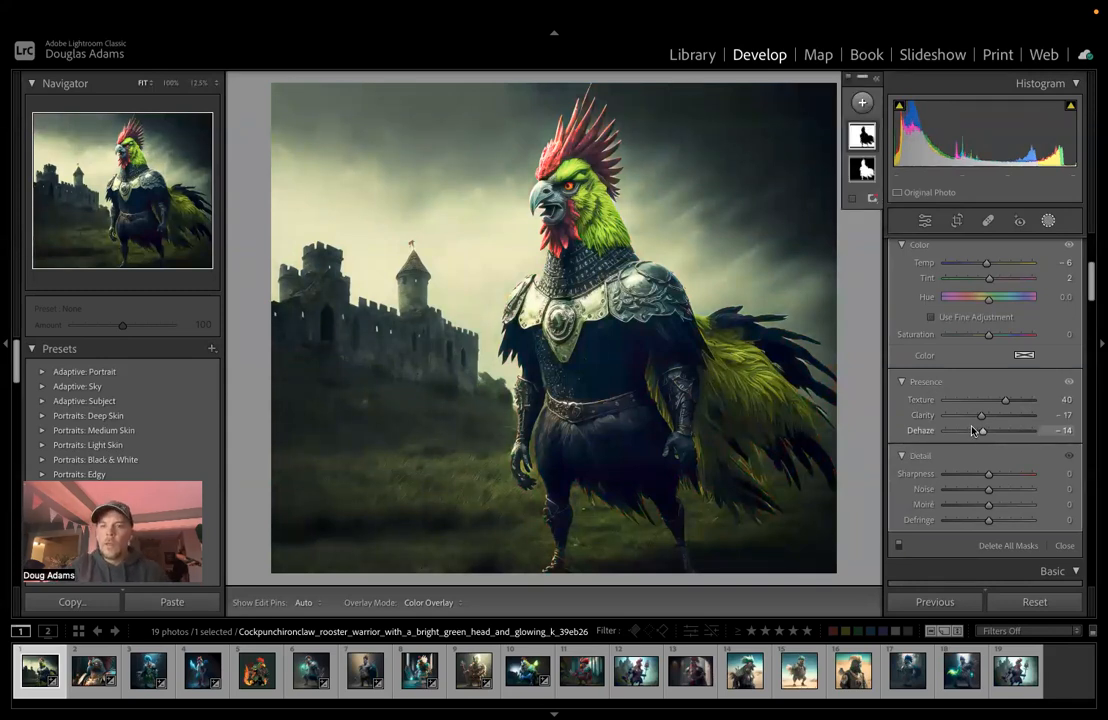
{"action": "scroll", "coordinate": [968, 396], "scroll_direction": "up", "scroll_amount": 5}
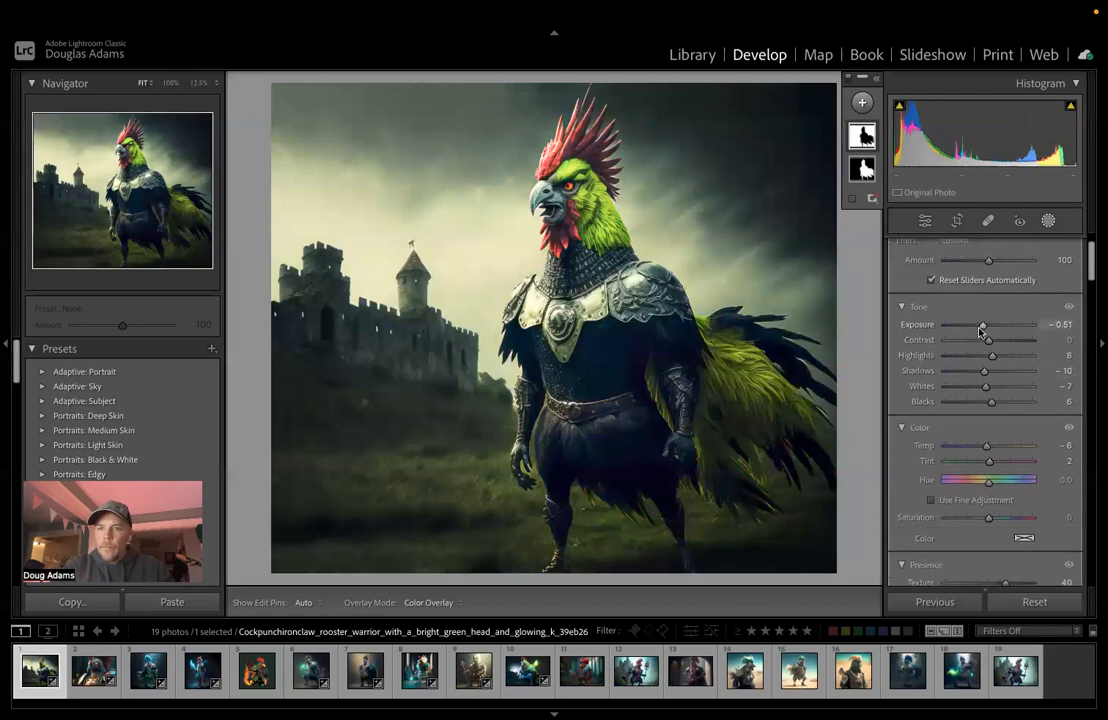
{"action": "left_click_drag", "start_coordinate": [992, 356], "coordinate": [989, 360]}
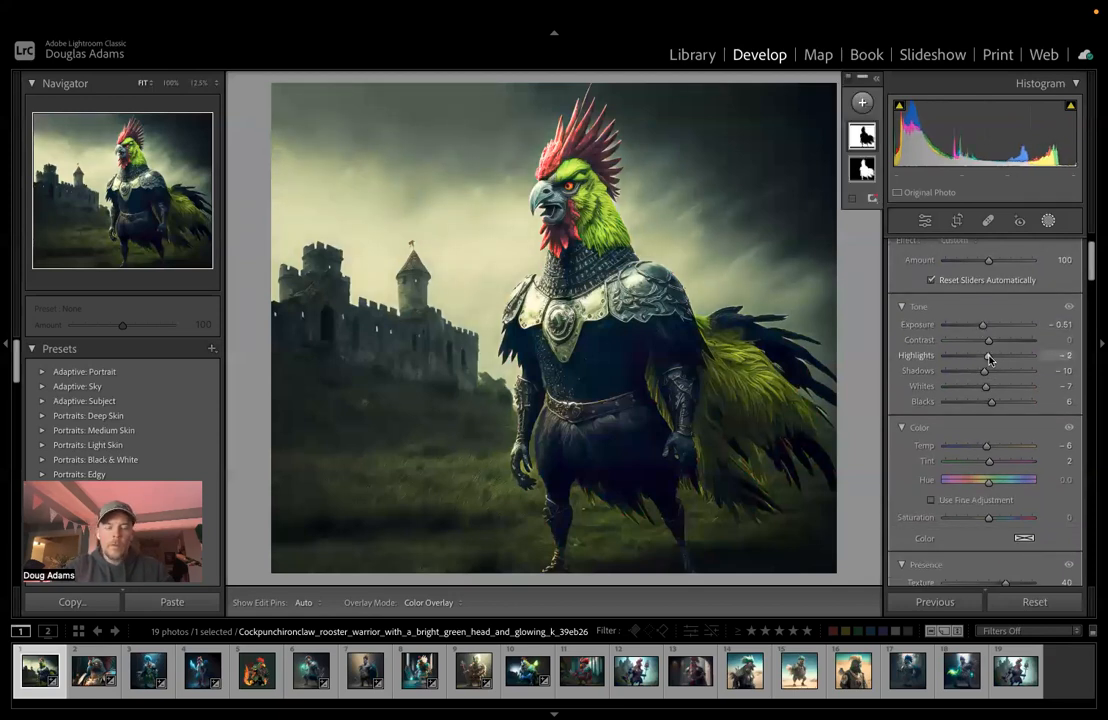
Step: Close the masking tools and compare the castle rooster photo before and after the edits
{"action": "left_click", "coordinate": [1048, 221]}
{"action": "key", "text": "backslash"}
{"action": "key", "text": "backslash"}
{"action": "key", "text": "backslash"}
{"action": "key", "text": "backslash"}
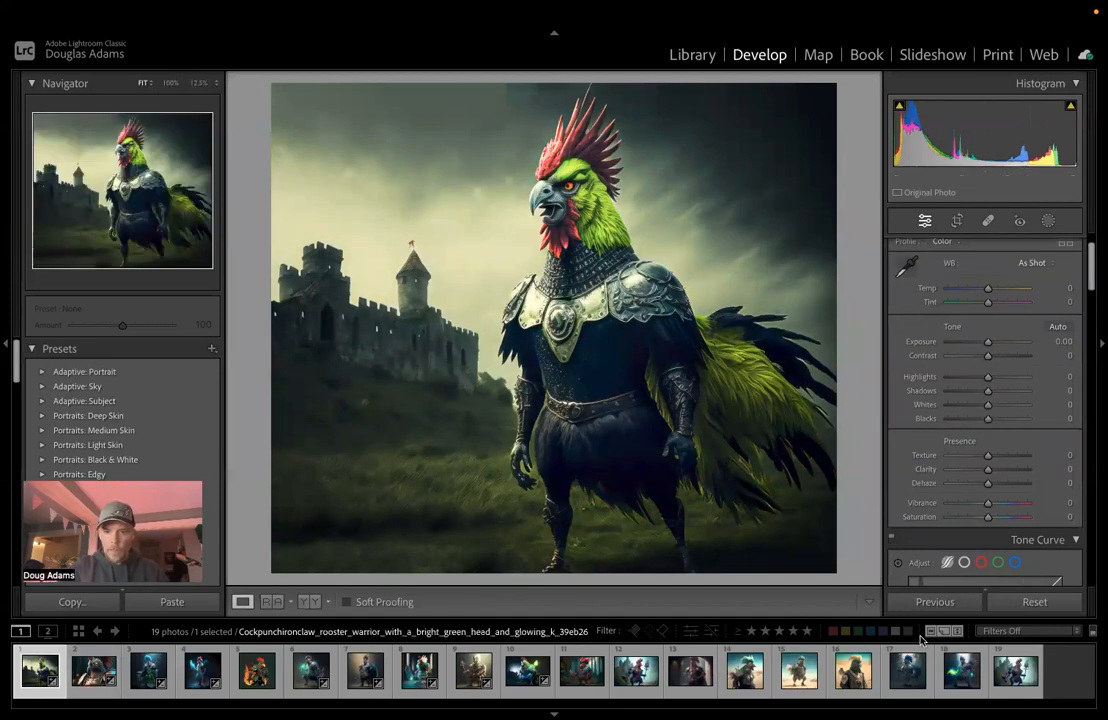
Step: Review the second to sixth rooster photos and inspect the masks applied to the sixth one
{"action": "left_click", "coordinate": [82, 677]}
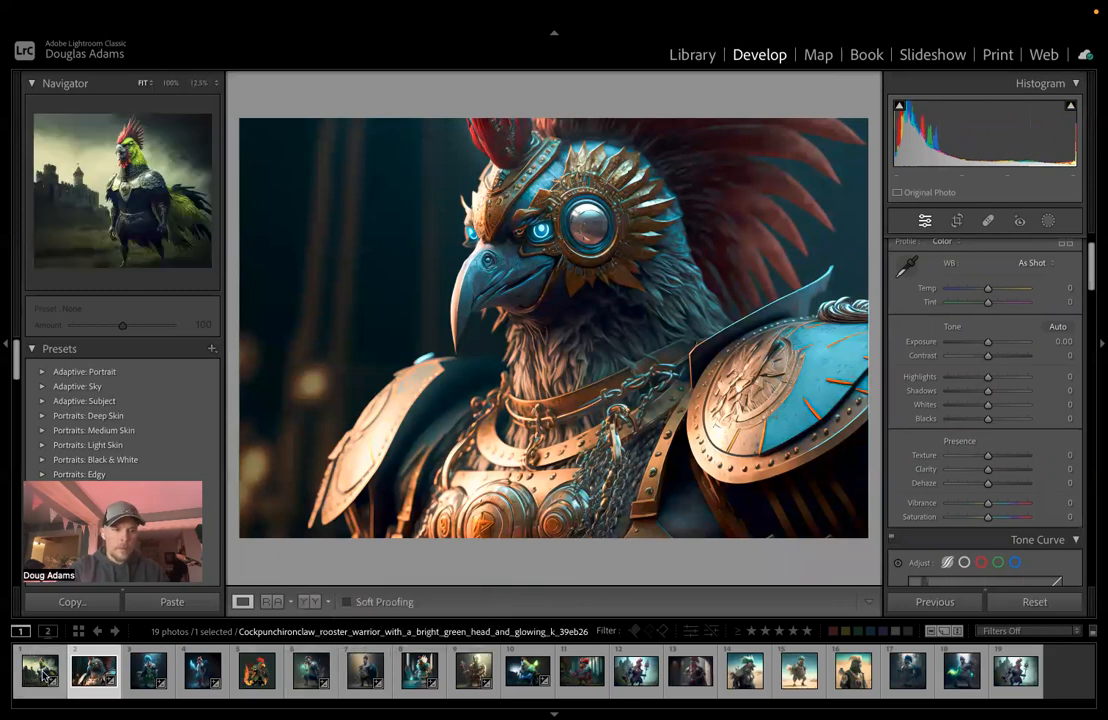
{"action": "left_click", "coordinate": [80, 678]}
{"action": "left_click", "coordinate": [93, 678]}
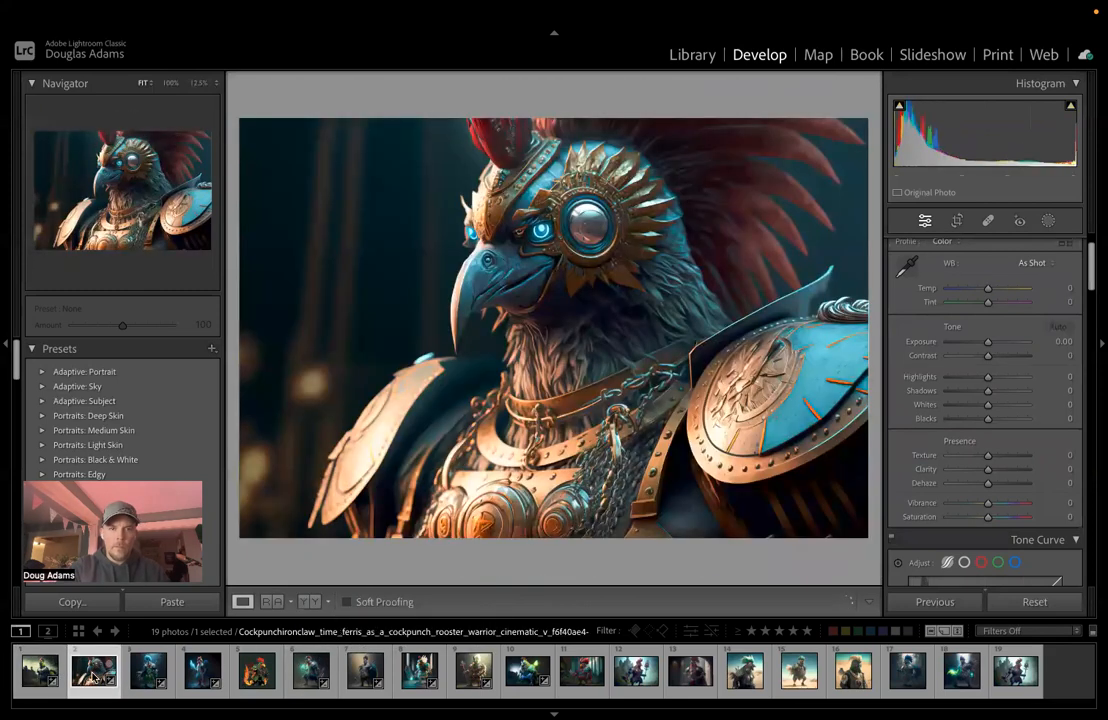
{"action": "left_click", "coordinate": [147, 674]}
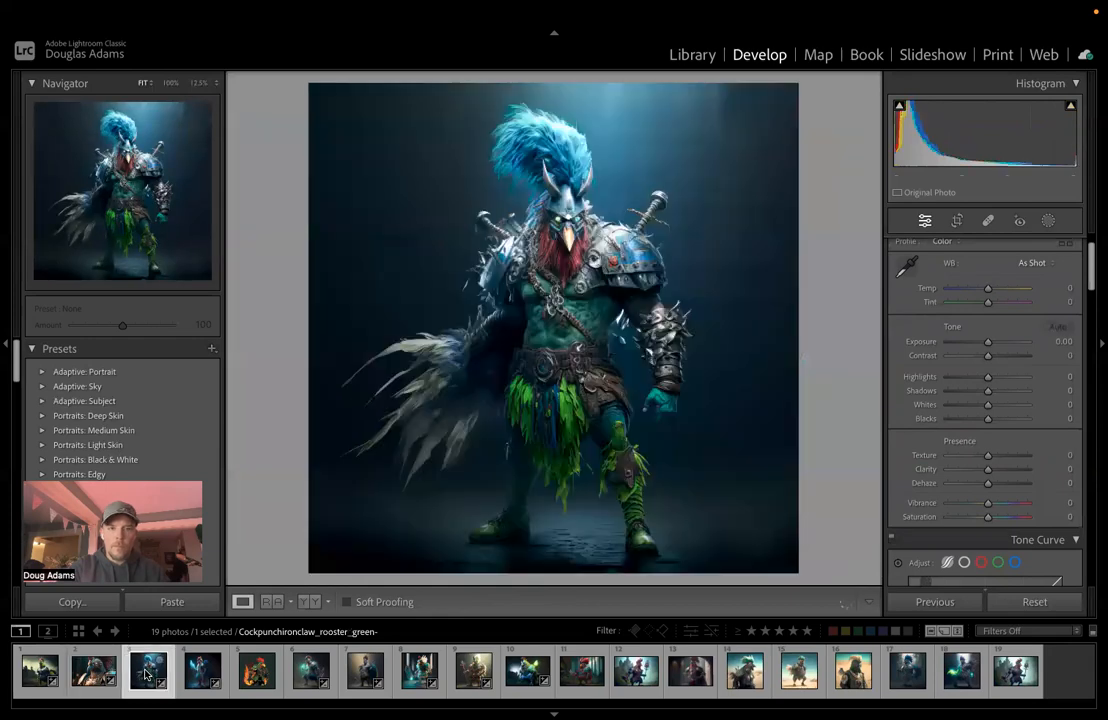
{"action": "left_click", "coordinate": [198, 678]}
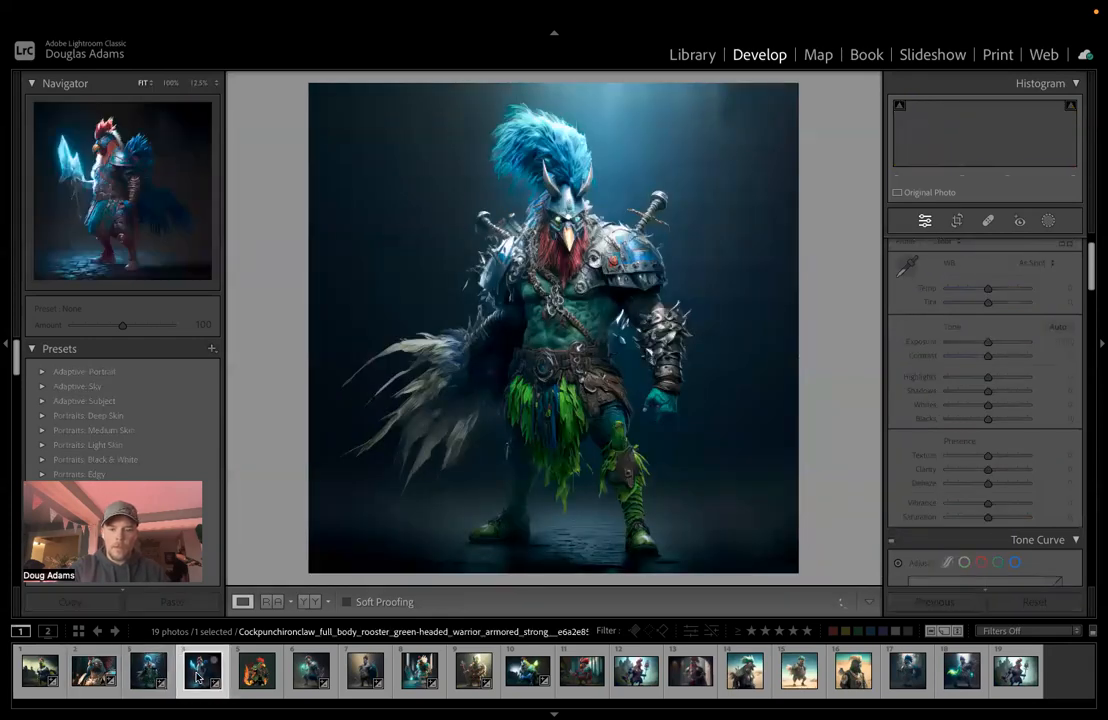
{"action": "key", "text": "Right"}
{"action": "key", "text": "Right"}
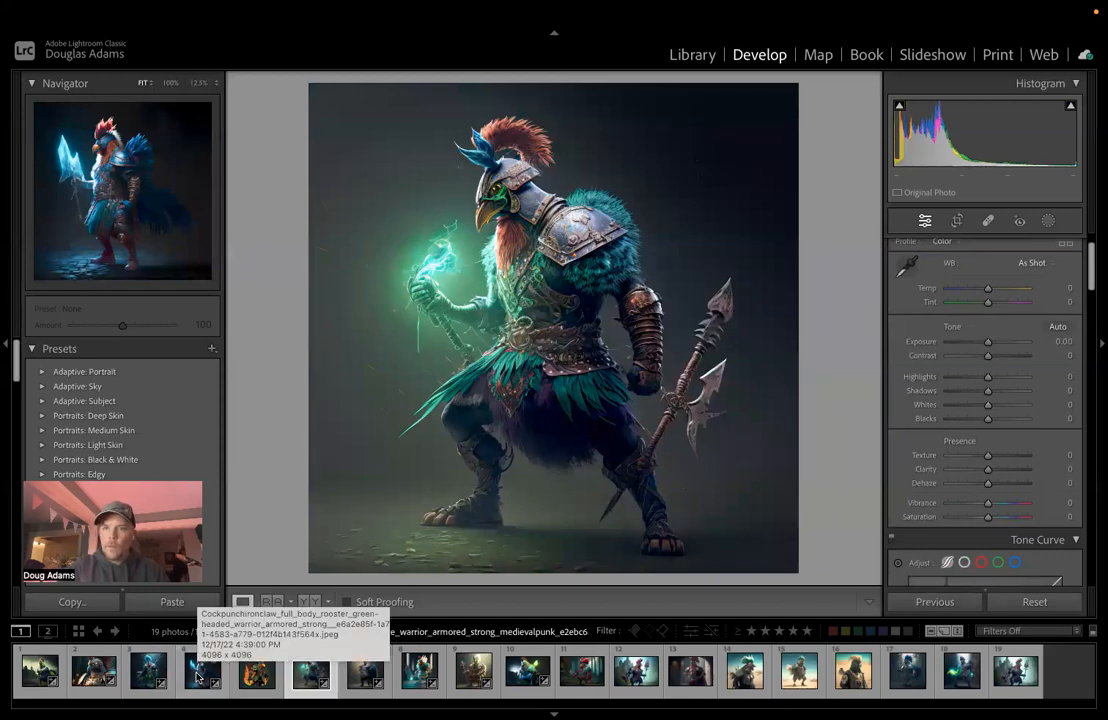
{"action": "left_click", "coordinate": [1048, 221]}
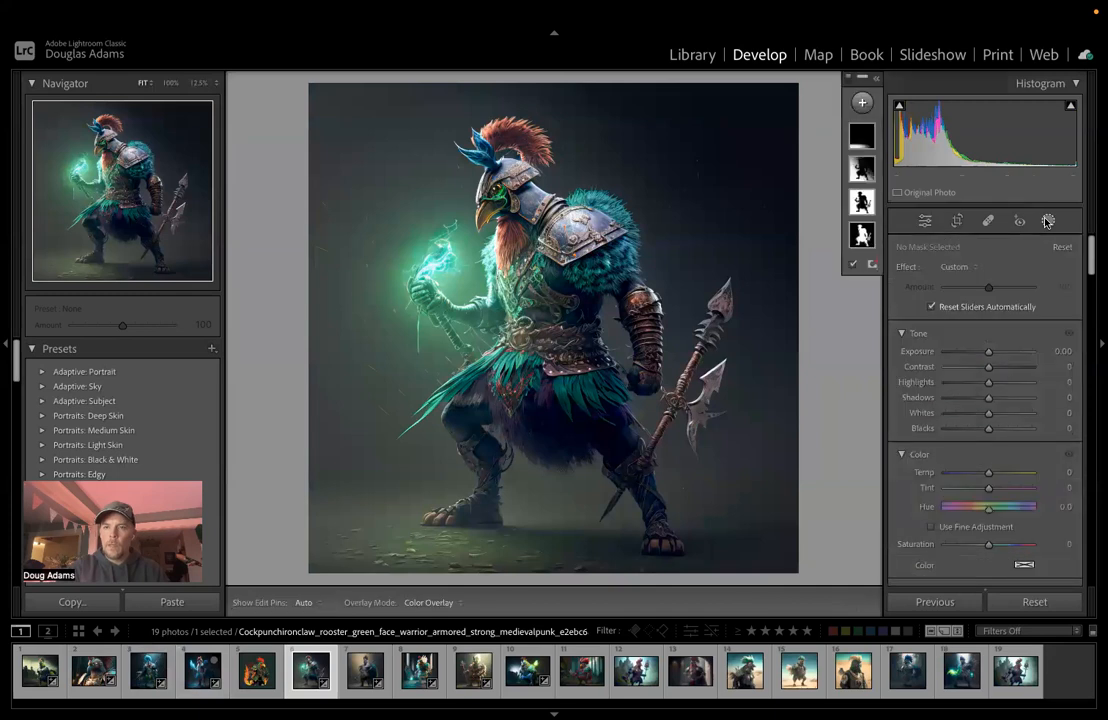
{"action": "left_click", "coordinate": [1048, 221]}
Step: Browse onward from the seventh photo and open the eleventh, the red-crested rooster warrior in the forest
{"action": "left_click", "coordinate": [362, 680]}
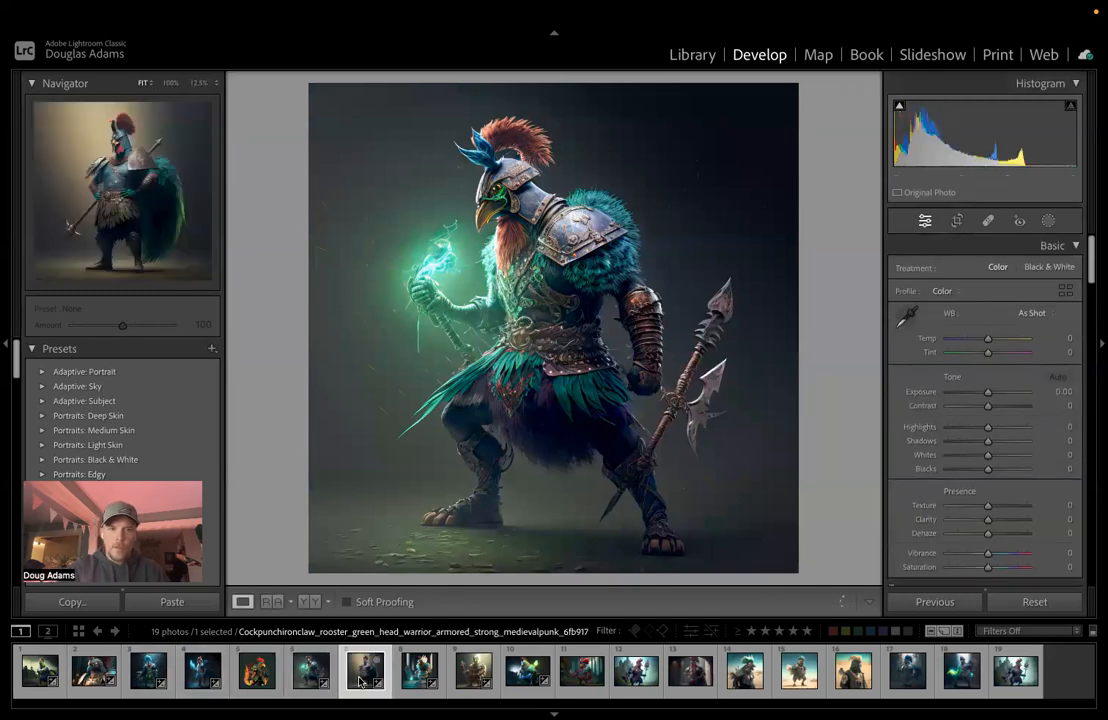
{"action": "key", "text": "Right"}
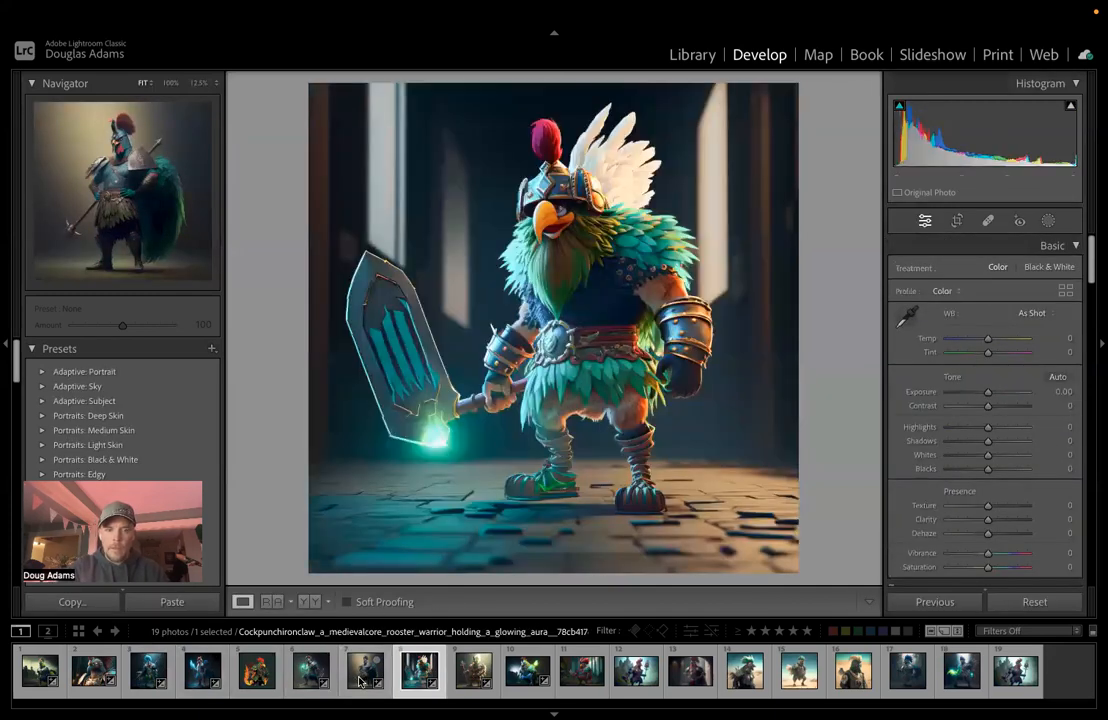
{"action": "key", "text": "Right"}
{"action": "key", "text": "Right"}
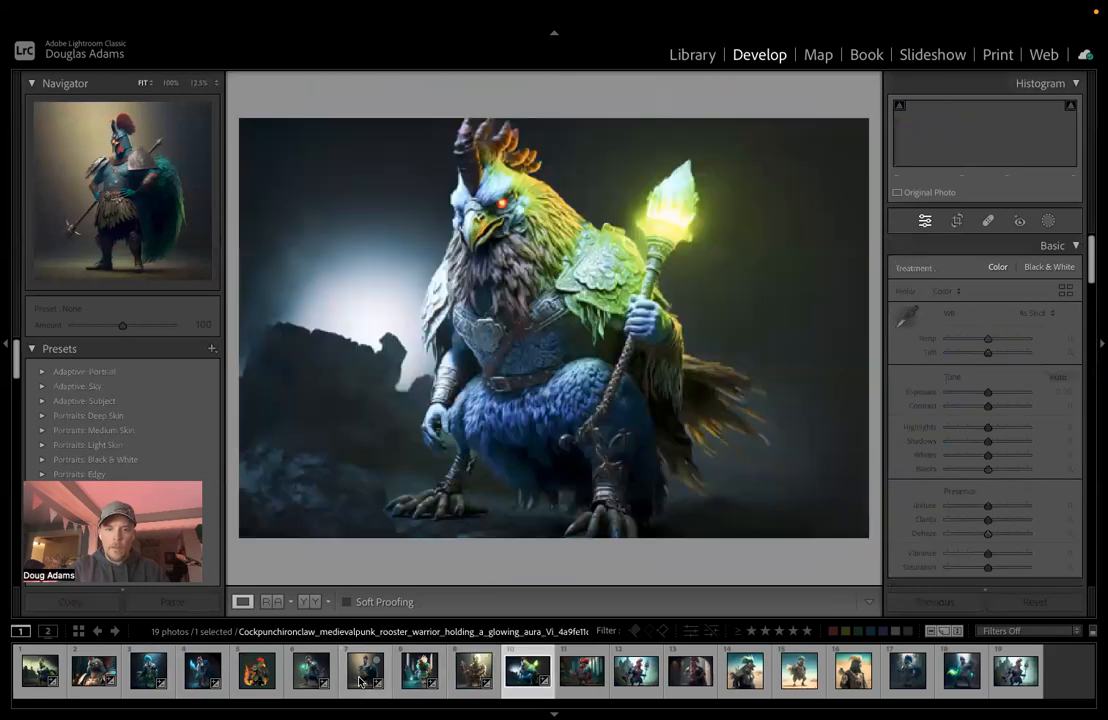
{"action": "key", "text": "Right"}
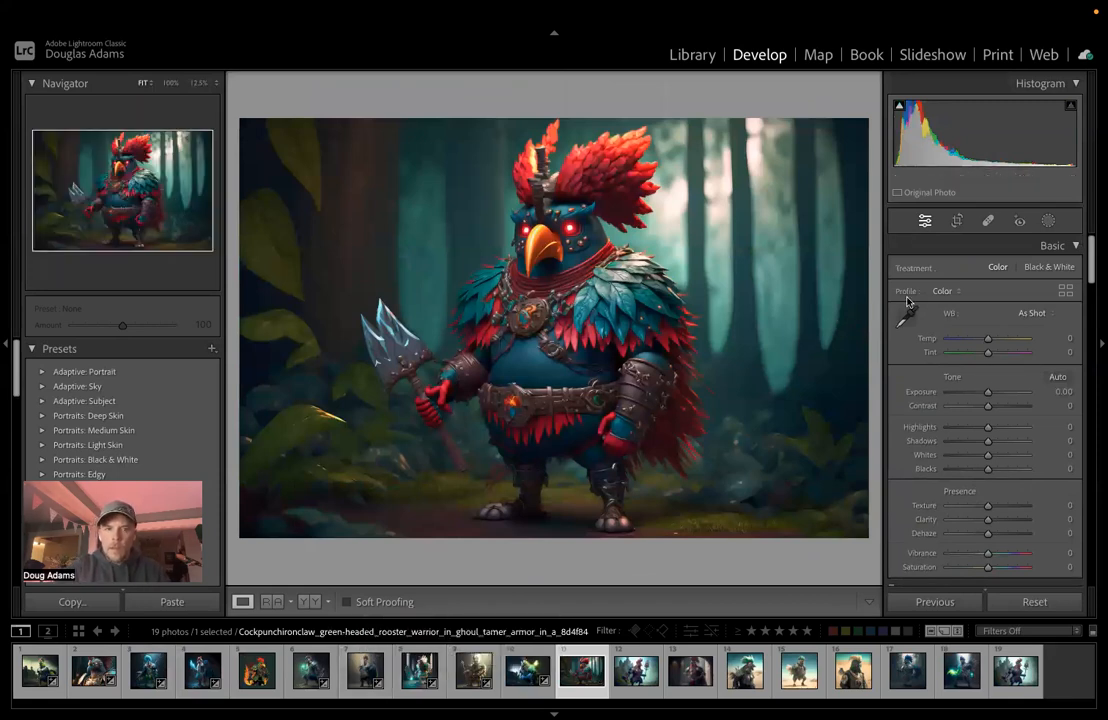
Step: Mask the forest rooster with Select Subject and set exposure to 0.42, contrast to 15, shadows to 19 and blacks to −2
{"action": "left_click", "coordinate": [1048, 220]}
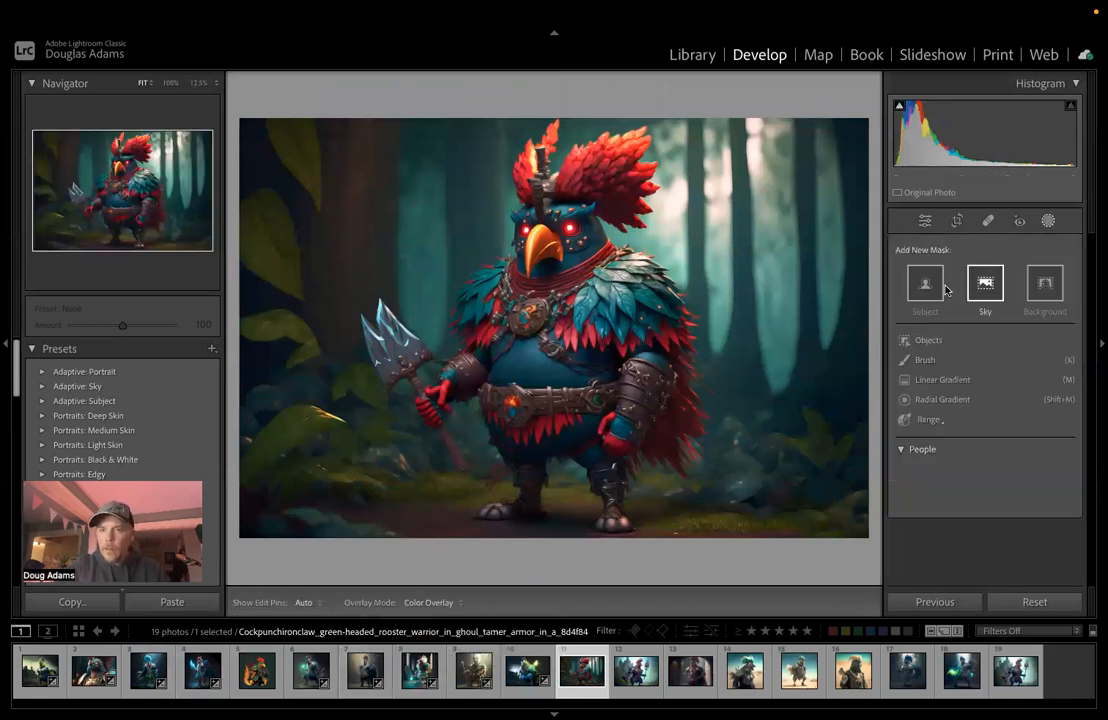
{"action": "left_click", "coordinate": [926, 287]}
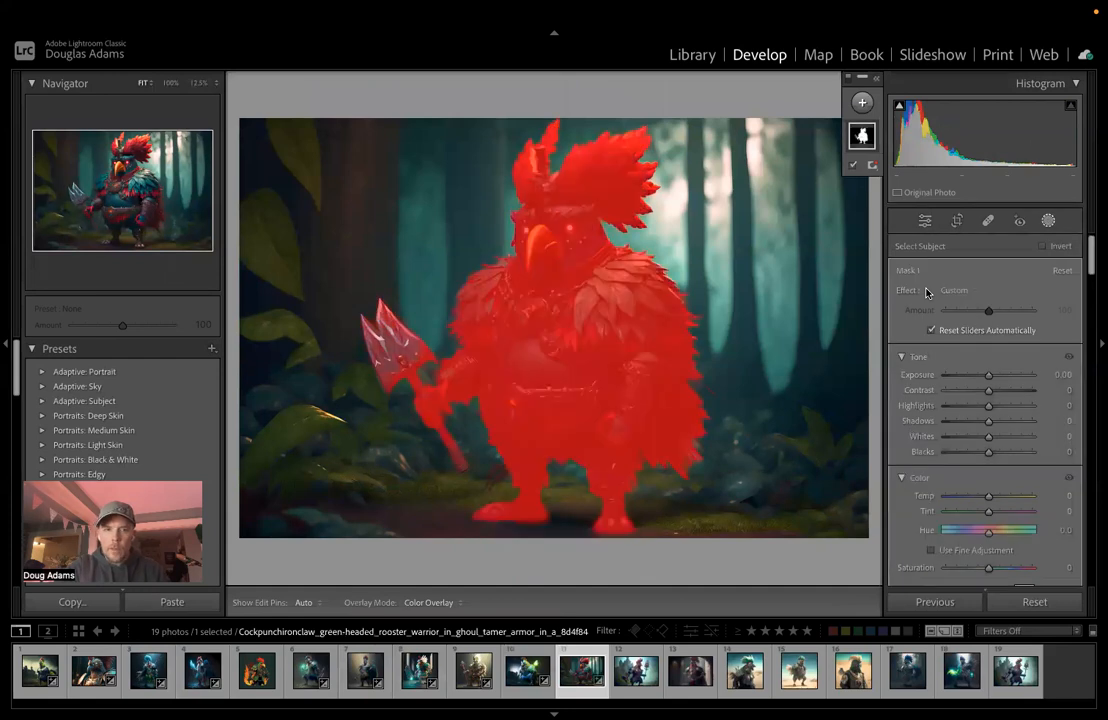
{"action": "left_click_drag", "start_coordinate": [989, 375], "coordinate": [995, 392]}
{"action": "left_click_drag", "start_coordinate": [989, 452], "coordinate": [996, 407]}
Step: Set the forest rooster mask's temperature to −25, tint to −11, texture to 45 and clarity to −28
{"action": "scroll", "coordinate": [990, 435], "scroll_direction": "down", "scroll_amount": 3}
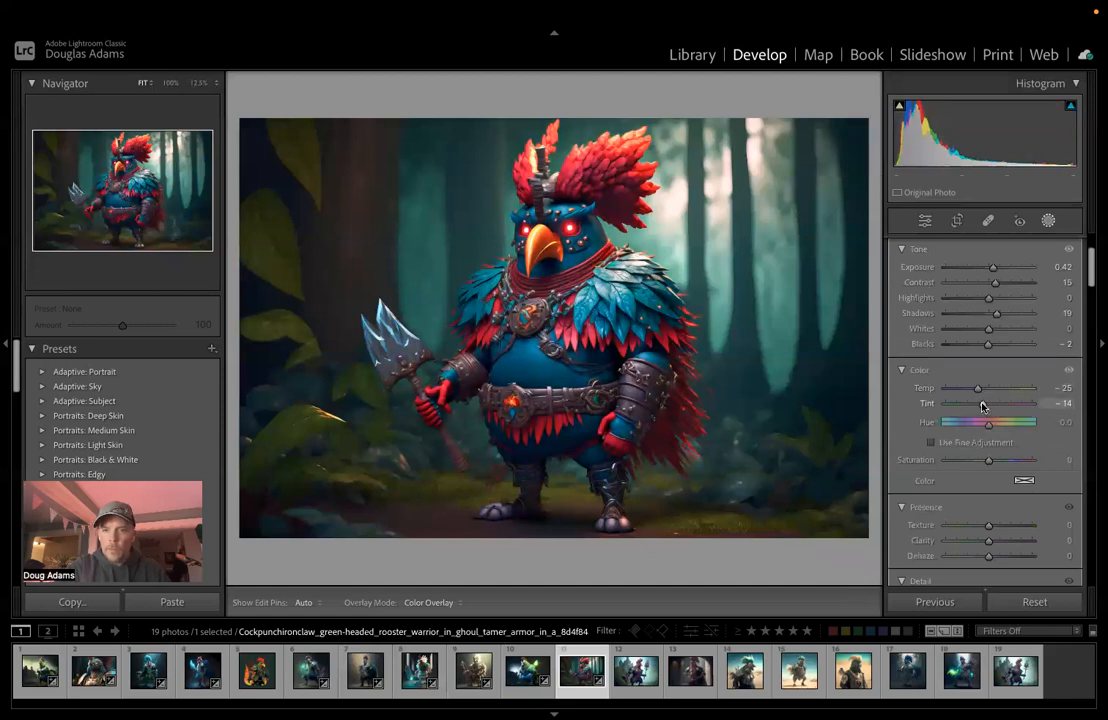
{"action": "left_click_drag", "start_coordinate": [984, 406], "coordinate": [984, 406]}
{"action": "scroll", "coordinate": [986, 370], "scroll_direction": "down", "scroll_amount": 4}
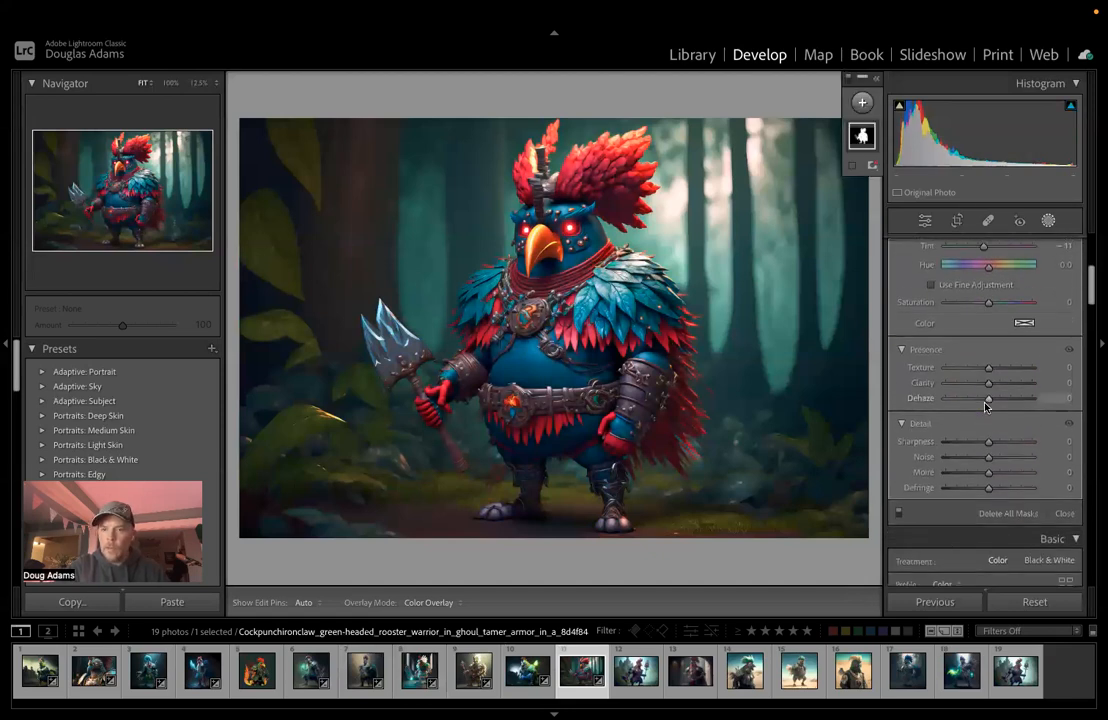
{"action": "mouse_move", "coordinate": [988, 358]}
{"action": "left_mouse_down"}
{"action": "mouse_move", "coordinate": [1010, 361]}
{"action": "mouse_move", "coordinate": [976, 376]}
{"action": "left_mouse_up"}
Step: Create an inverted duplicate of the forest rooster's mask for the background and set its exposure to −0.39
{"action": "scroll", "coordinate": [975, 390], "scroll_direction": "up", "scroll_amount": 2}
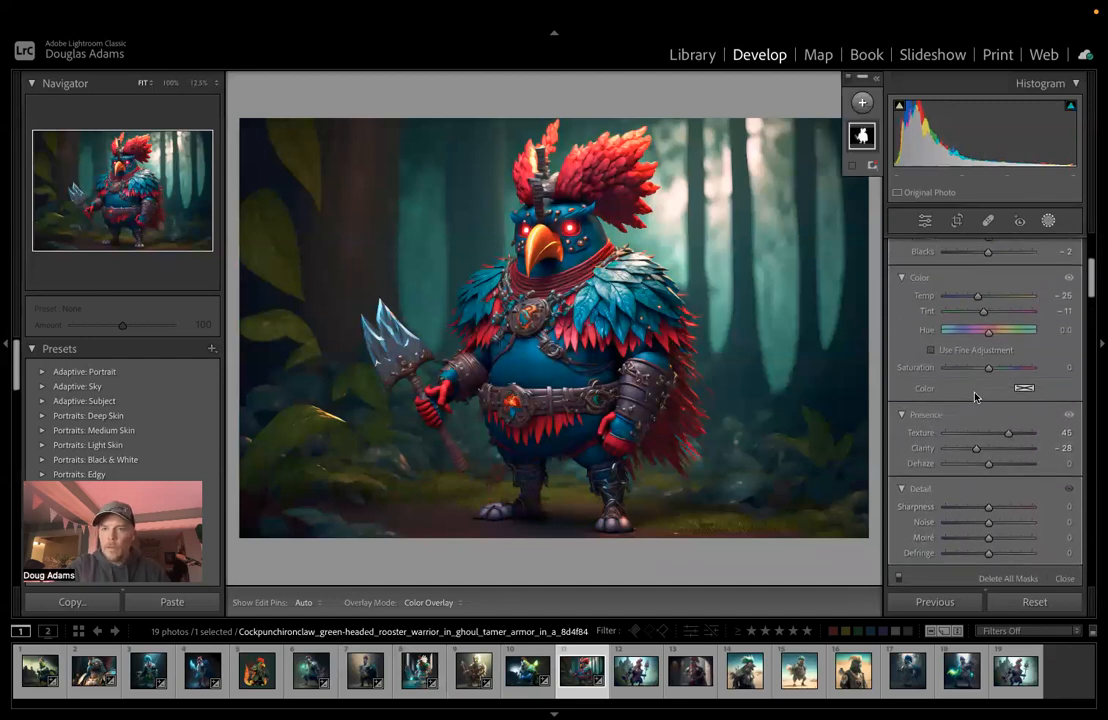
{"action": "scroll", "coordinate": [975, 390], "scroll_direction": "up", "scroll_amount": 4}
{"action": "mouse_move", "coordinate": [863, 140]}
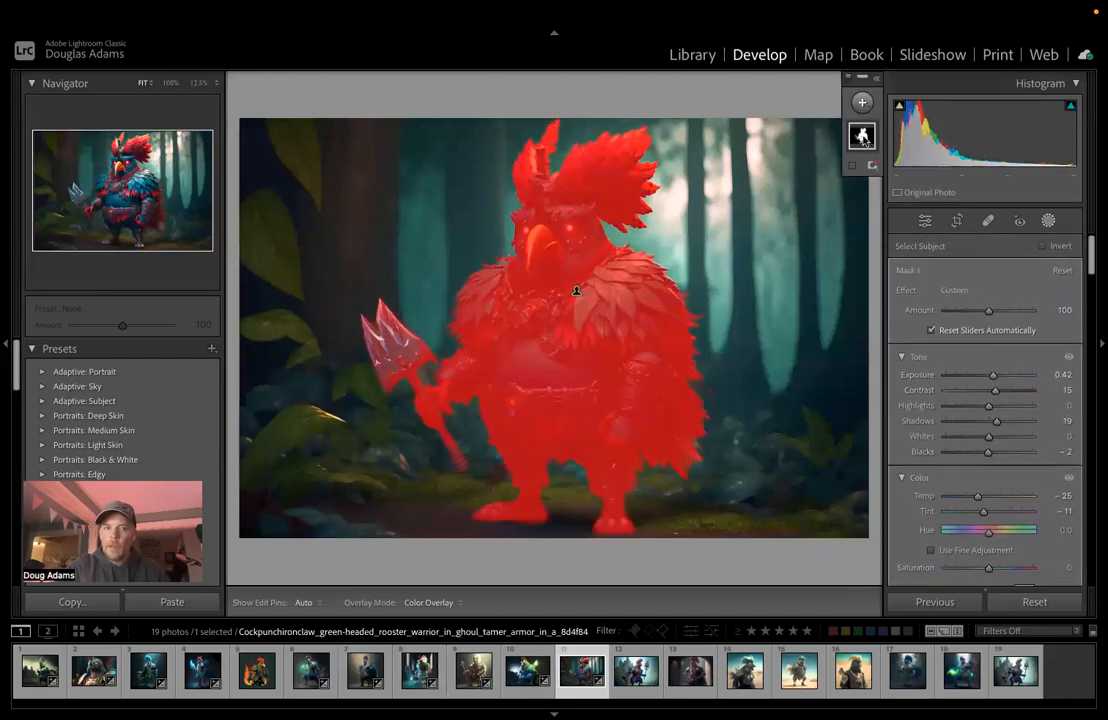
{"action": "right_click", "coordinate": [863, 140]}
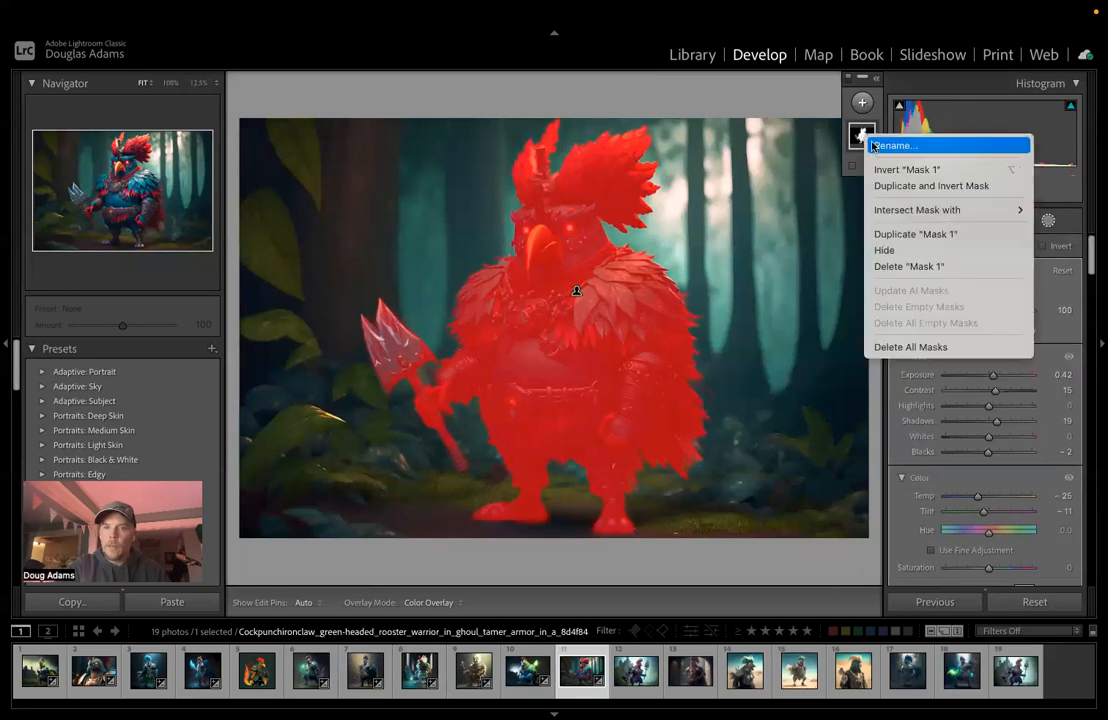
{"action": "left_click", "coordinate": [900, 187]}
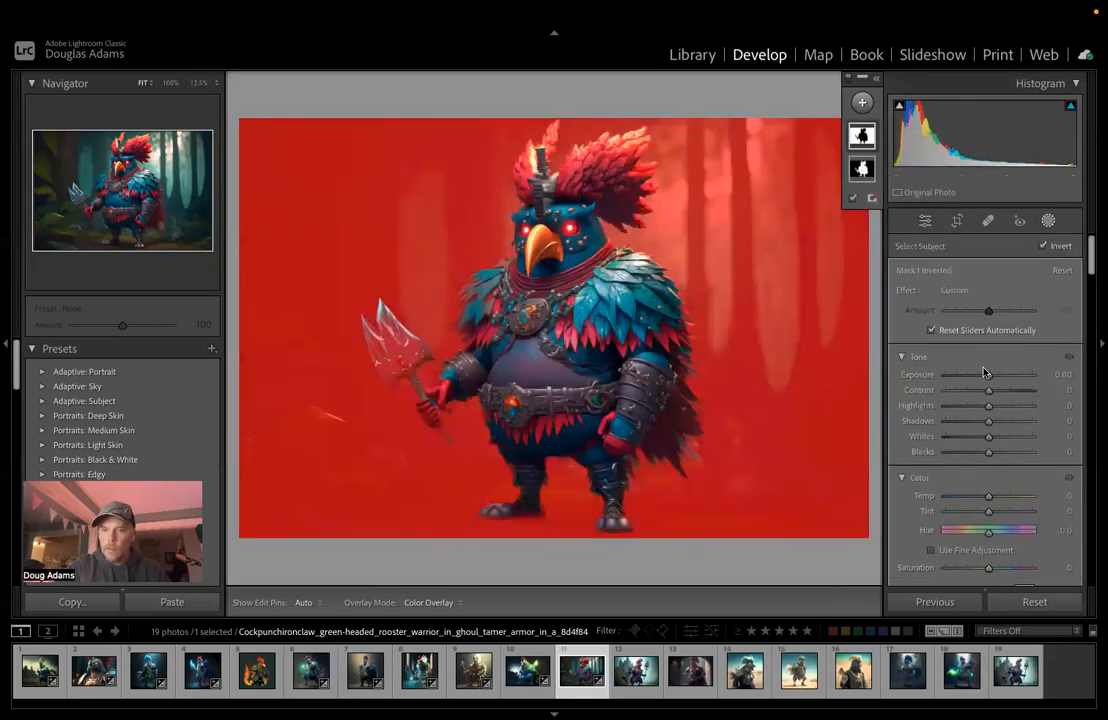
{"action": "left_click_drag", "start_coordinate": [989, 375], "coordinate": [985, 379]}
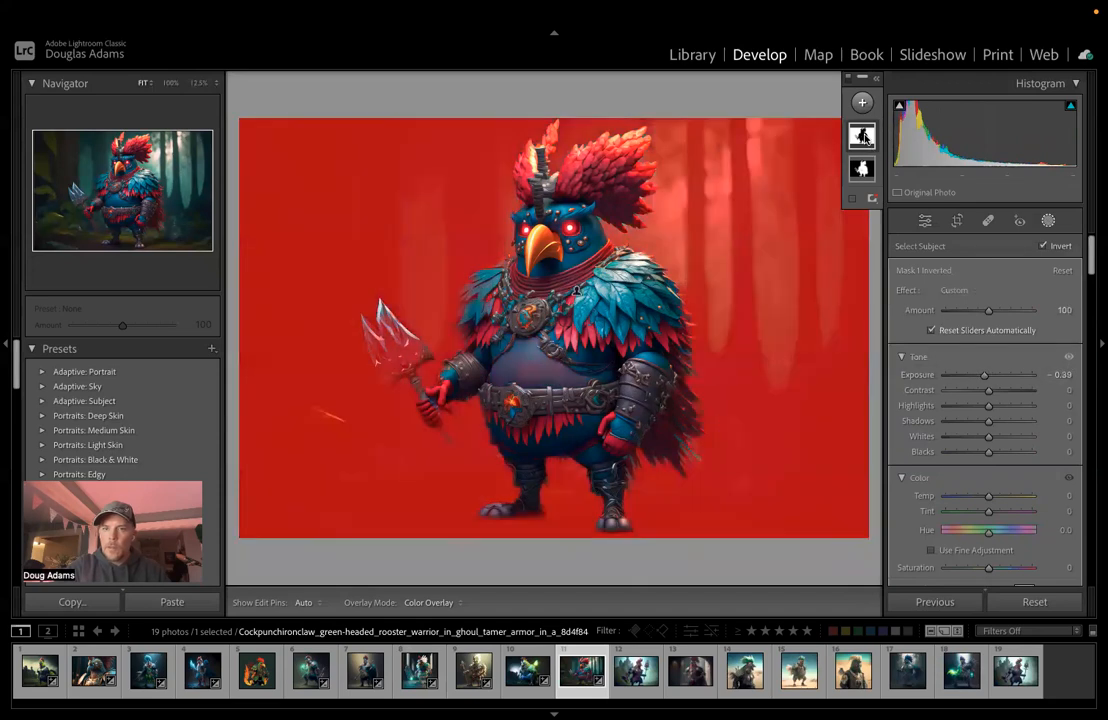
Step: Duplicate the forest background mask and reset the copy's exposure to 0.00
{"action": "right_click", "coordinate": [866, 138]}
{"action": "left_click", "coordinate": [885, 205]}
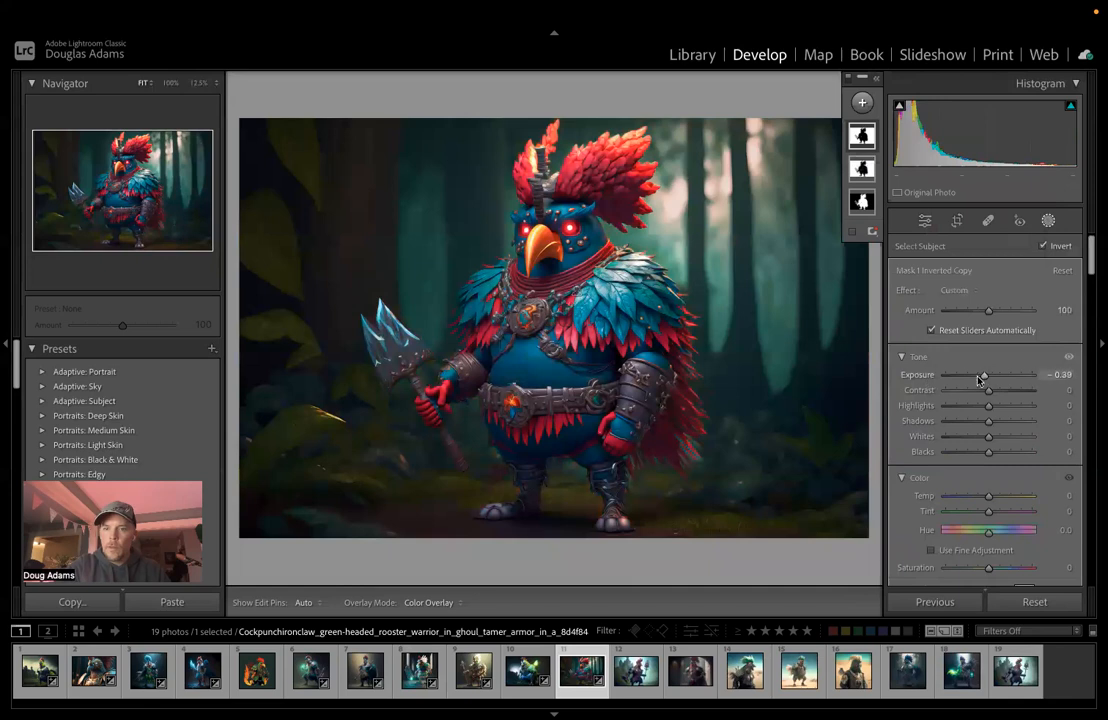
{"action": "double_click", "coordinate": [983, 376]}
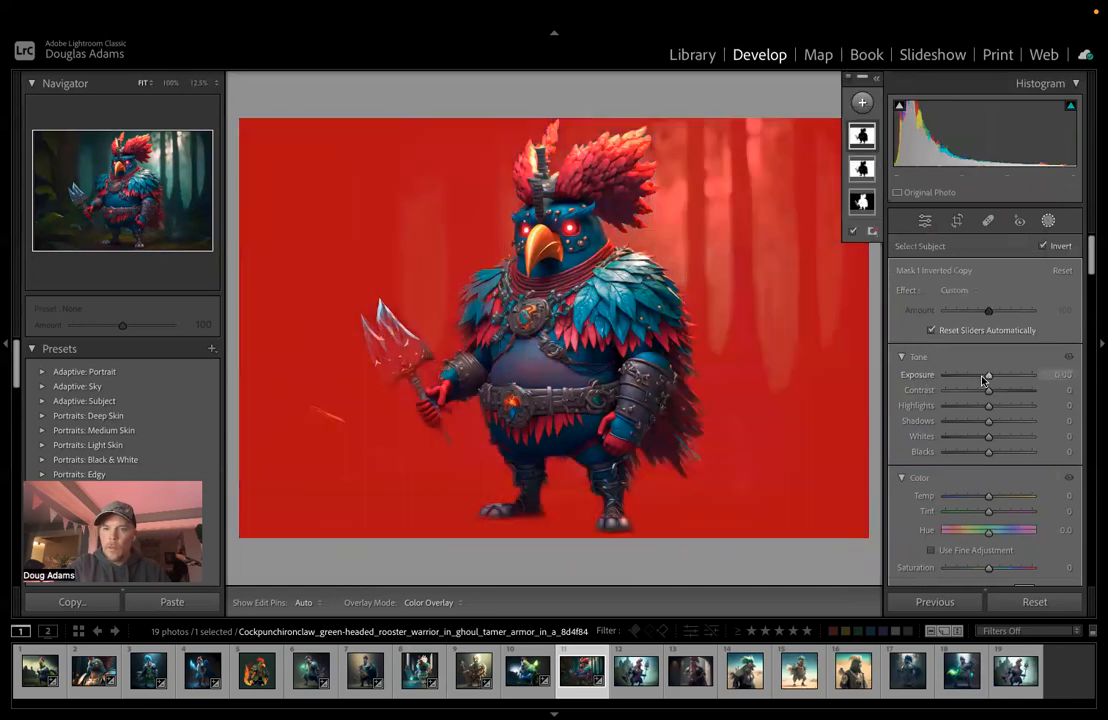
Step: Intersect the duplicated forest background mask with a radial gradient over the bright trees and set its exposure to 0.82
{"action": "right_click", "coordinate": [864, 133]}
{"action": "mouse_move", "coordinate": [960, 203]}
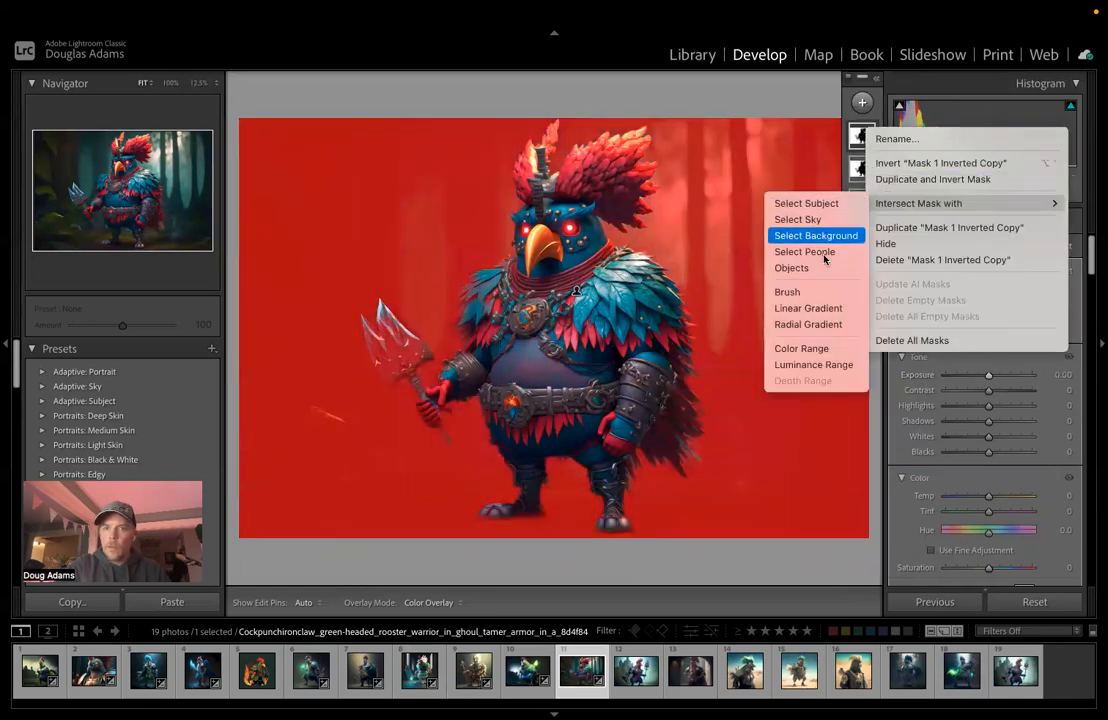
{"action": "left_click", "coordinate": [806, 324]}
{"action": "left_click_drag", "start_coordinate": [700, 198], "coordinate": [517, 423]}
{"action": "left_click_drag", "start_coordinate": [701, 198], "coordinate": [660, 247]}
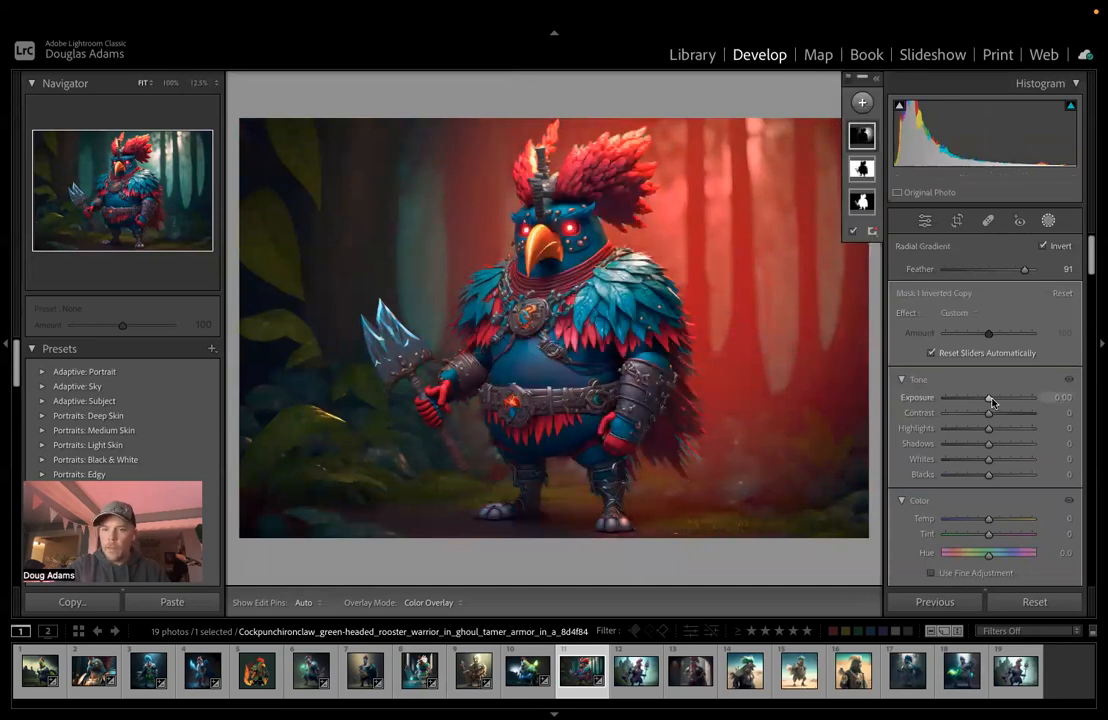
{"action": "left_click_drag", "start_coordinate": [990, 398], "coordinate": [998, 398]}
{"action": "left_click_drag", "start_coordinate": [1000, 402], "coordinate": [1001, 400]}
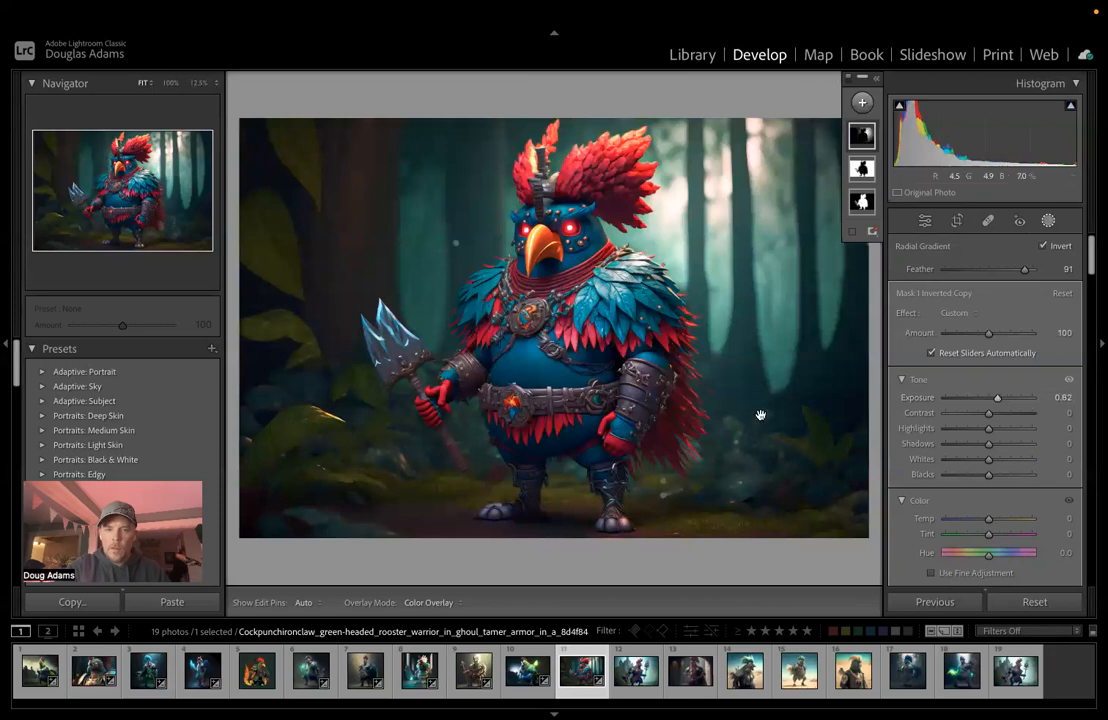
Step: Enlarge, reposition and tilt the radial gradient so it spreads around the light behind the forest rooster
{"action": "left_click_drag", "start_coordinate": [659, 545], "coordinate": [660, 564]}
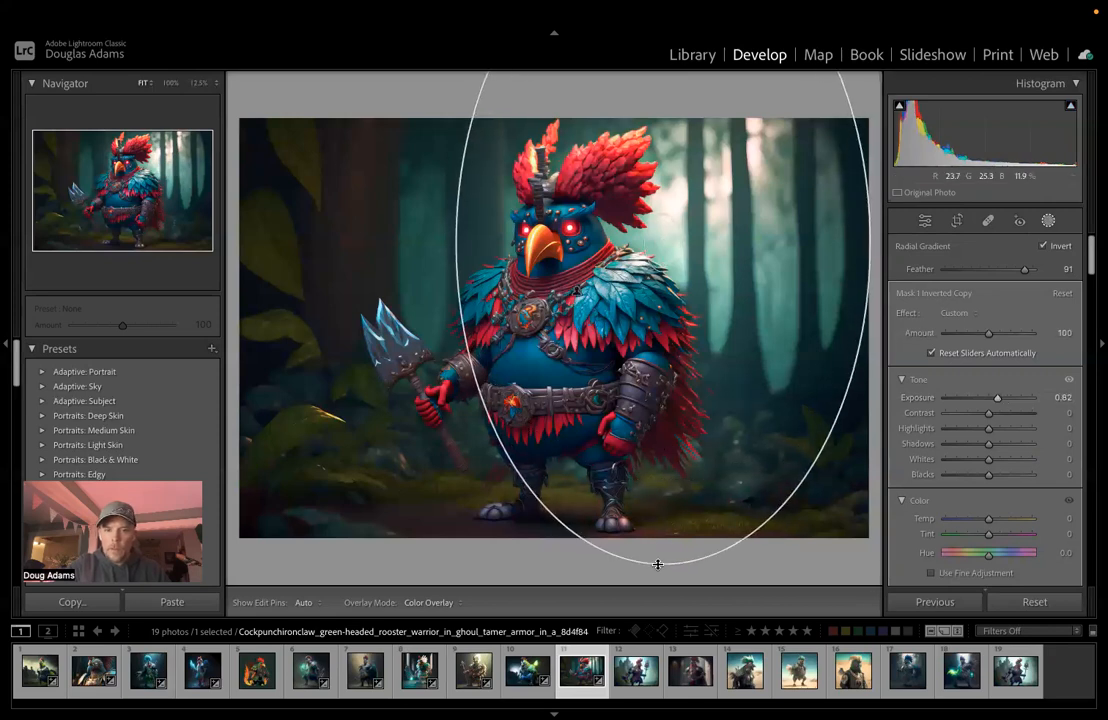
{"action": "left_click_drag", "start_coordinate": [454, 245], "coordinate": [393, 242]}
{"action": "left_click_drag", "start_coordinate": [677, 245], "coordinate": [713, 189]}
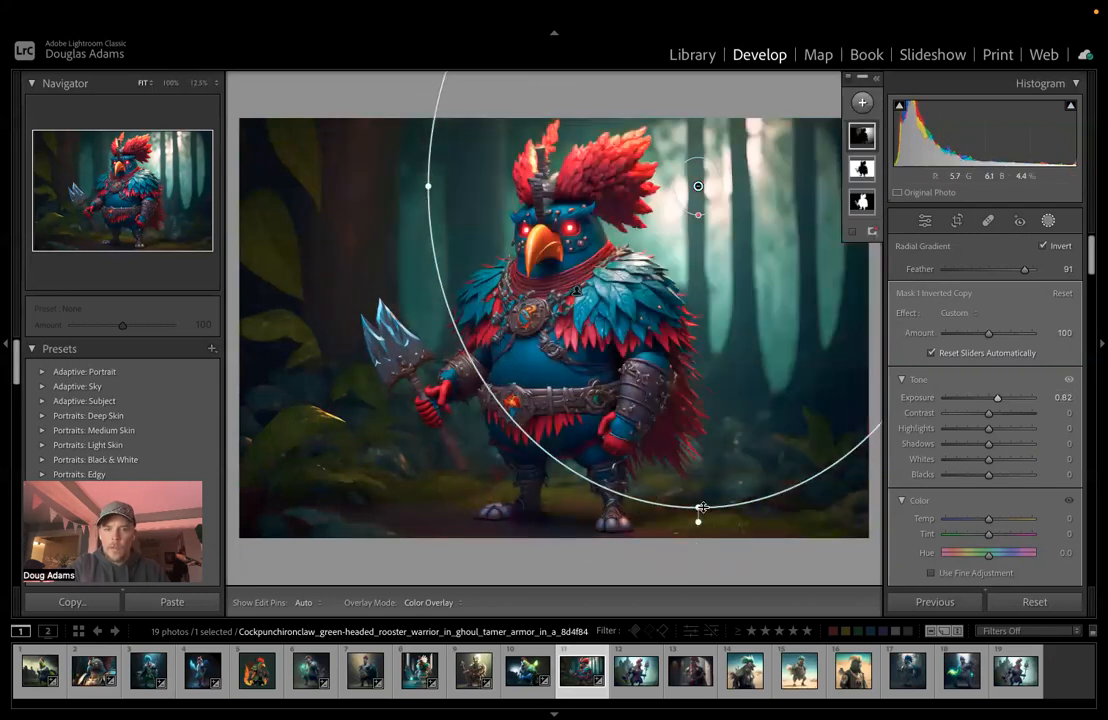
{"action": "left_click_drag", "start_coordinate": [698, 508], "coordinate": [566, 586]}
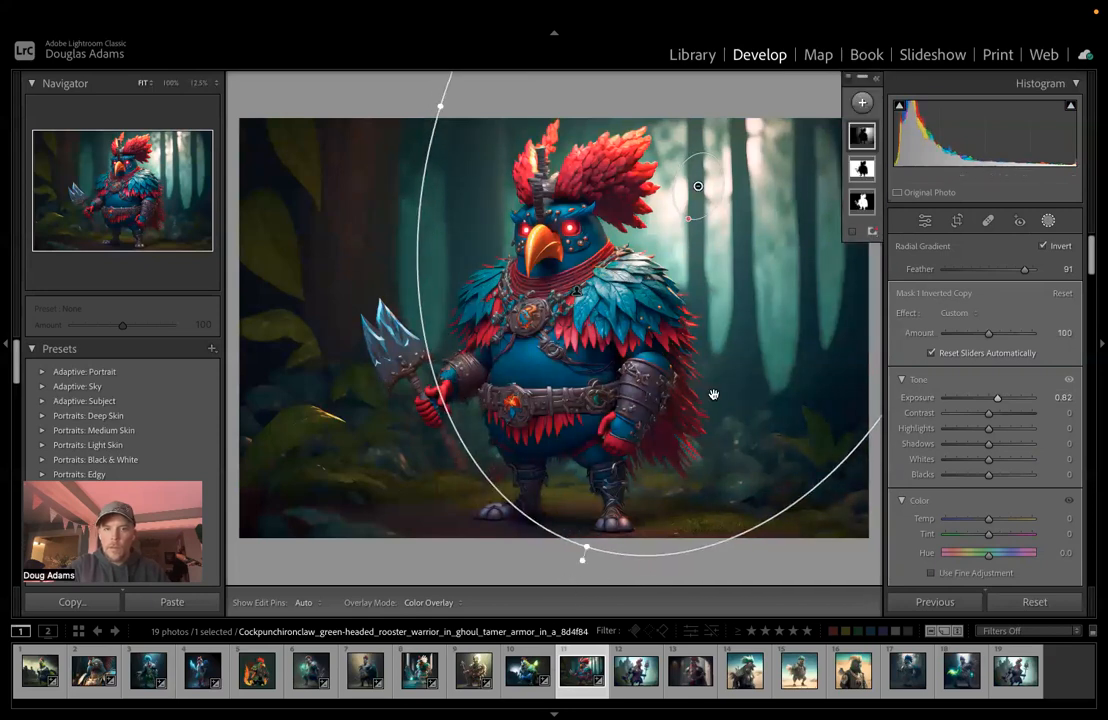
Step: Set the radial glow mask's temperature to −7, tint to −20 and hue to 57.6
{"action": "mouse_move", "coordinate": [989, 522]}
{"action": "left_mouse_down"}
{"action": "mouse_move", "coordinate": [978, 523]}
{"action": "mouse_move", "coordinate": [997, 526]}
{"action": "mouse_move", "coordinate": [967, 533]}
{"action": "mouse_move", "coordinate": [984, 520]}
{"action": "mouse_move", "coordinate": [977, 537]}
{"action": "left_mouse_up"}
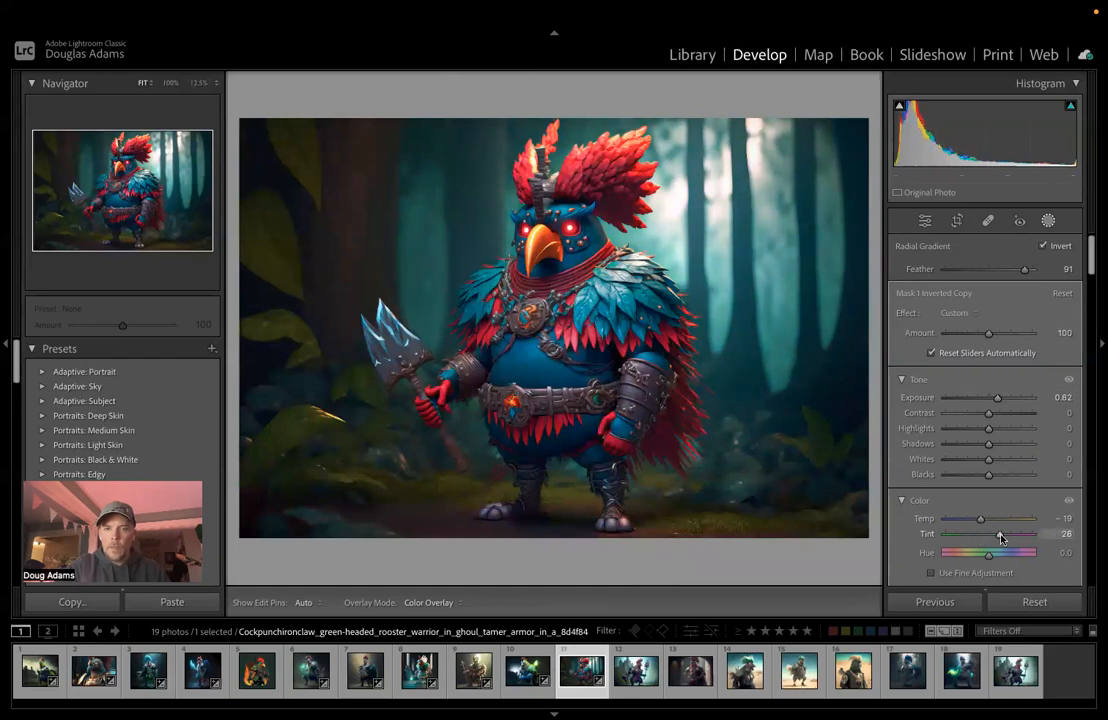
{"action": "mouse_move", "coordinate": [977, 538]}
{"action": "left_mouse_down"}
{"action": "mouse_move", "coordinate": [984, 521]}
{"action": "mouse_move", "coordinate": [1025, 521]}
{"action": "mouse_move", "coordinate": [991, 524]}
{"action": "left_mouse_up"}
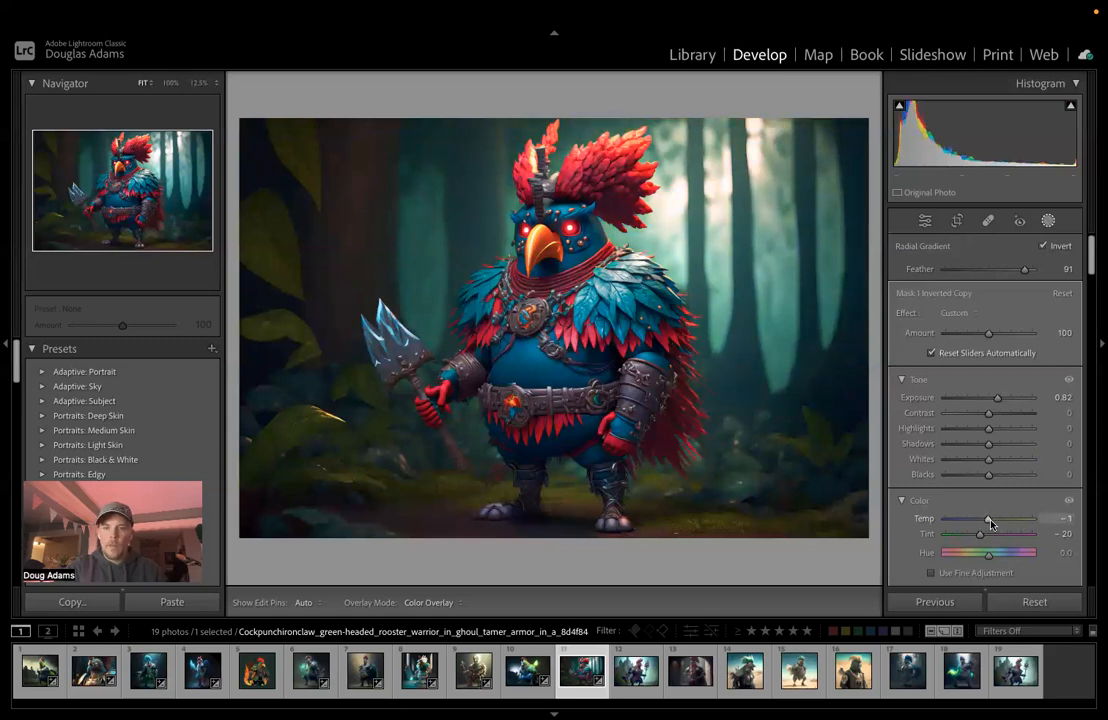
{"action": "mouse_move", "coordinate": [988, 553]}
{"action": "left_mouse_down"}
{"action": "mouse_move", "coordinate": [980, 561]}
{"action": "mouse_move", "coordinate": [1003, 561]}
{"action": "left_mouse_up"}
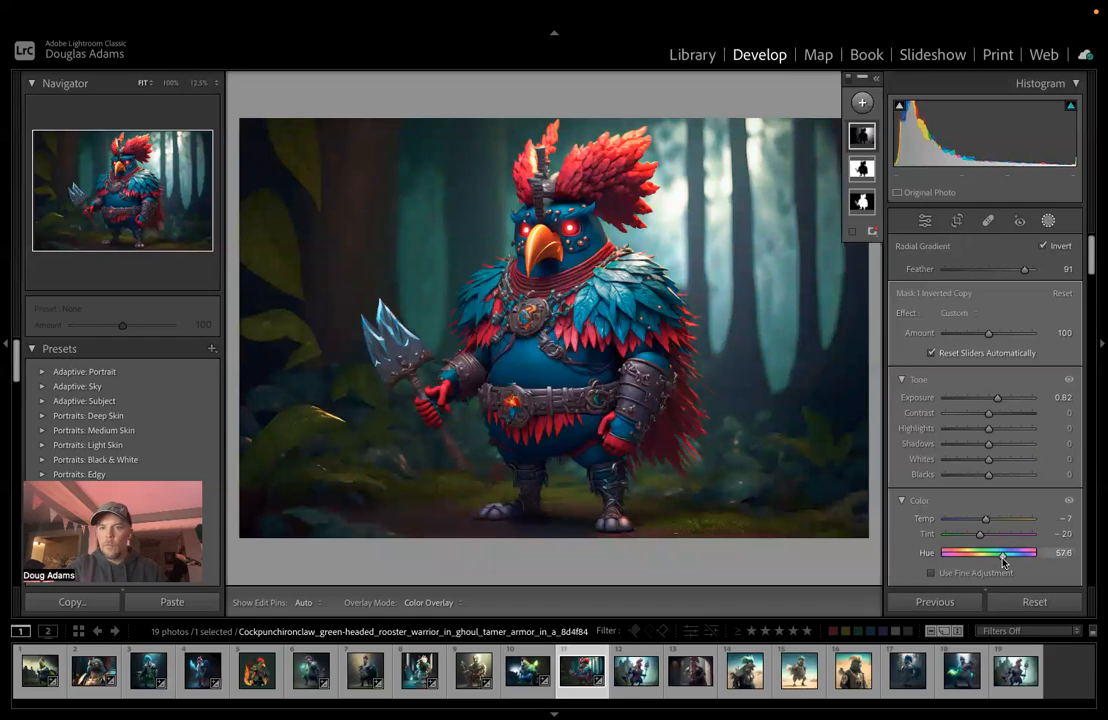
Step: Set the inverted forest background mask's temperature to 6 and tint to −8, and compare the photo before and after
{"action": "left_click", "coordinate": [862, 168]}
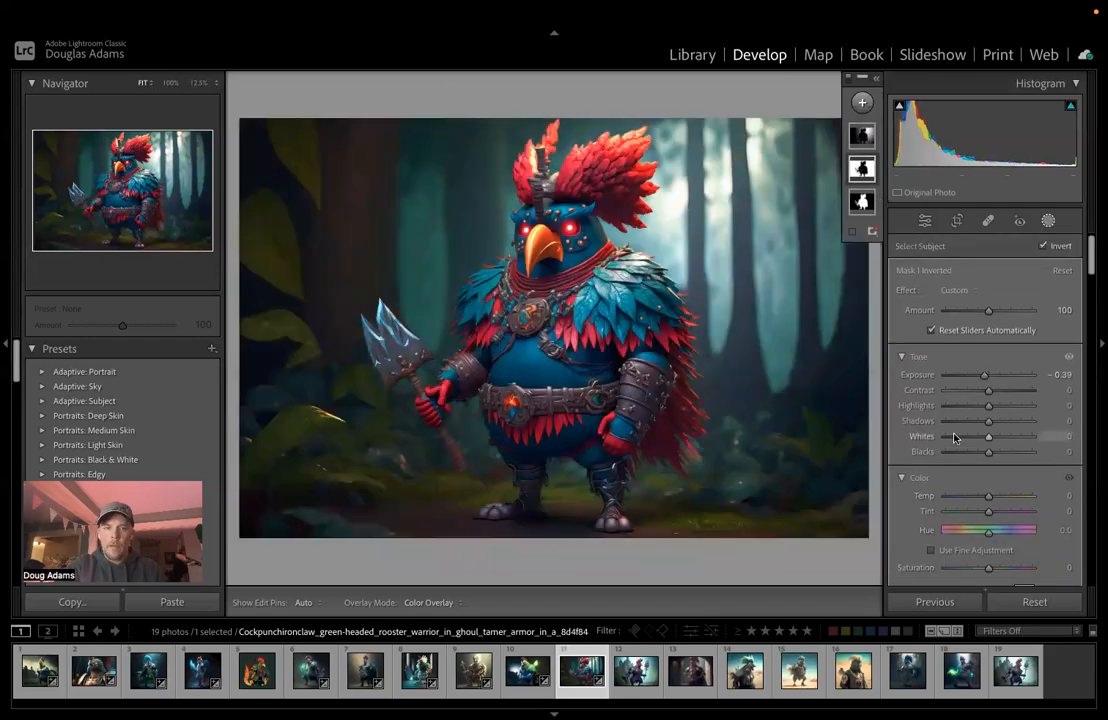
{"action": "mouse_move", "coordinate": [987, 497]}
{"action": "left_mouse_down"}
{"action": "mouse_move", "coordinate": [970, 498]}
{"action": "mouse_move", "coordinate": [991, 499]}
{"action": "mouse_move", "coordinate": [985, 514]}
{"action": "left_mouse_up"}
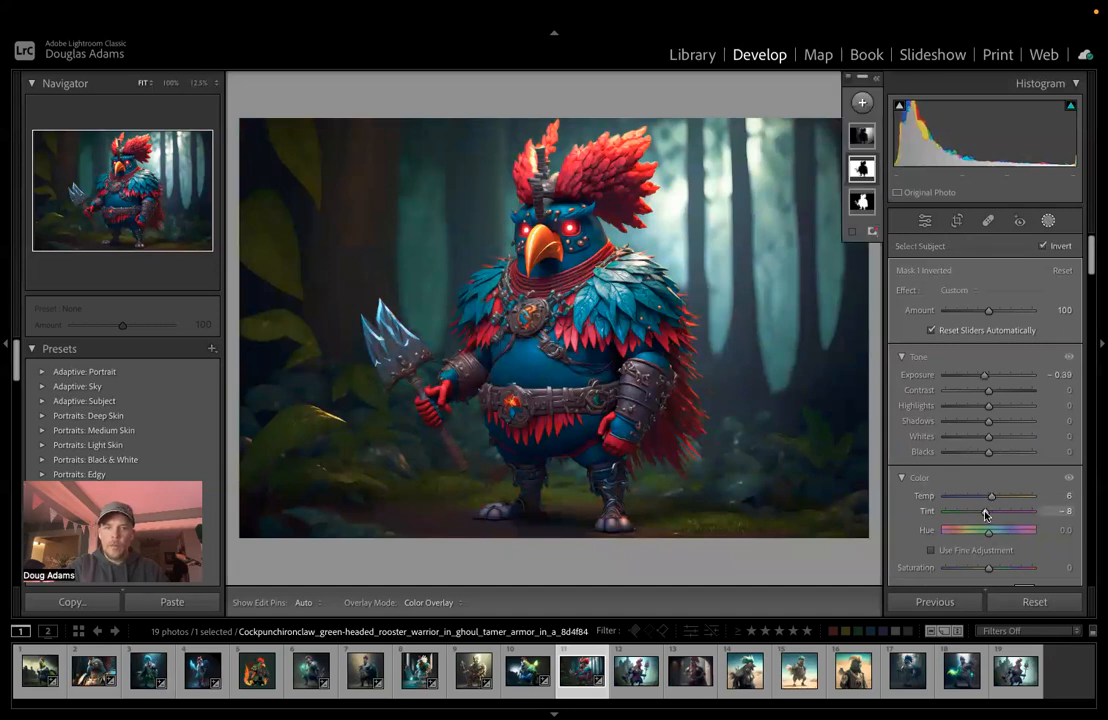
{"action": "left_click", "coordinate": [1049, 222]}
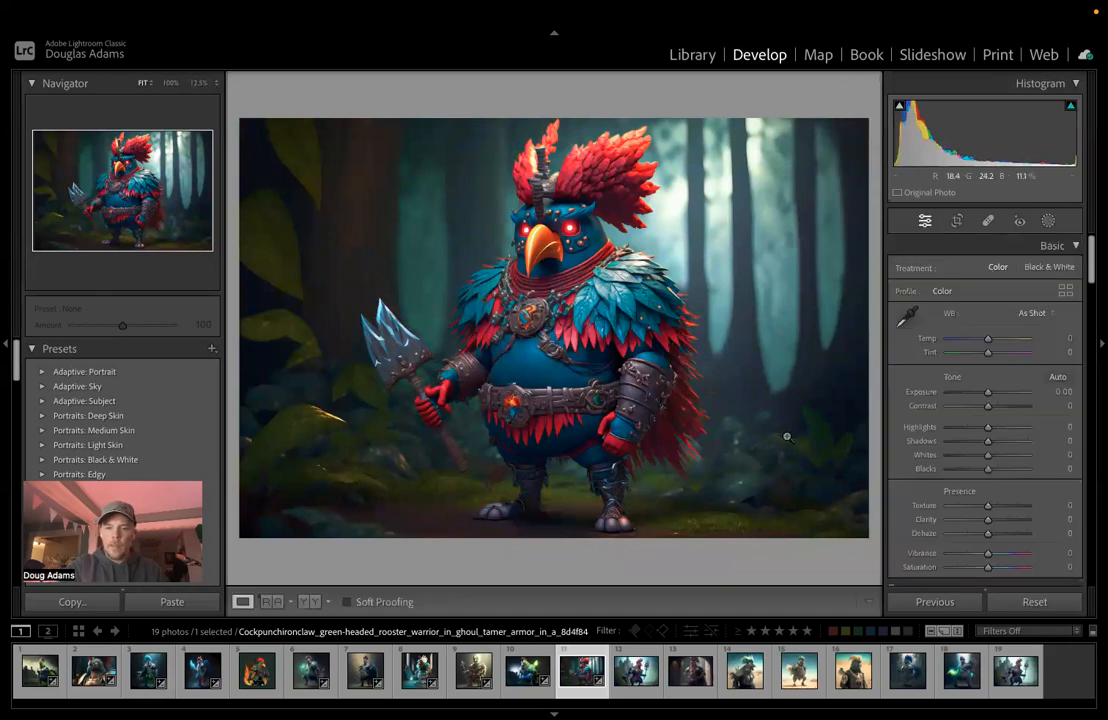
{"action": "key", "text": "backslash"}
{"action": "key", "text": "backslash"}
{"action": "key", "text": "backslash"}
{"action": "key", "text": "backslash"}
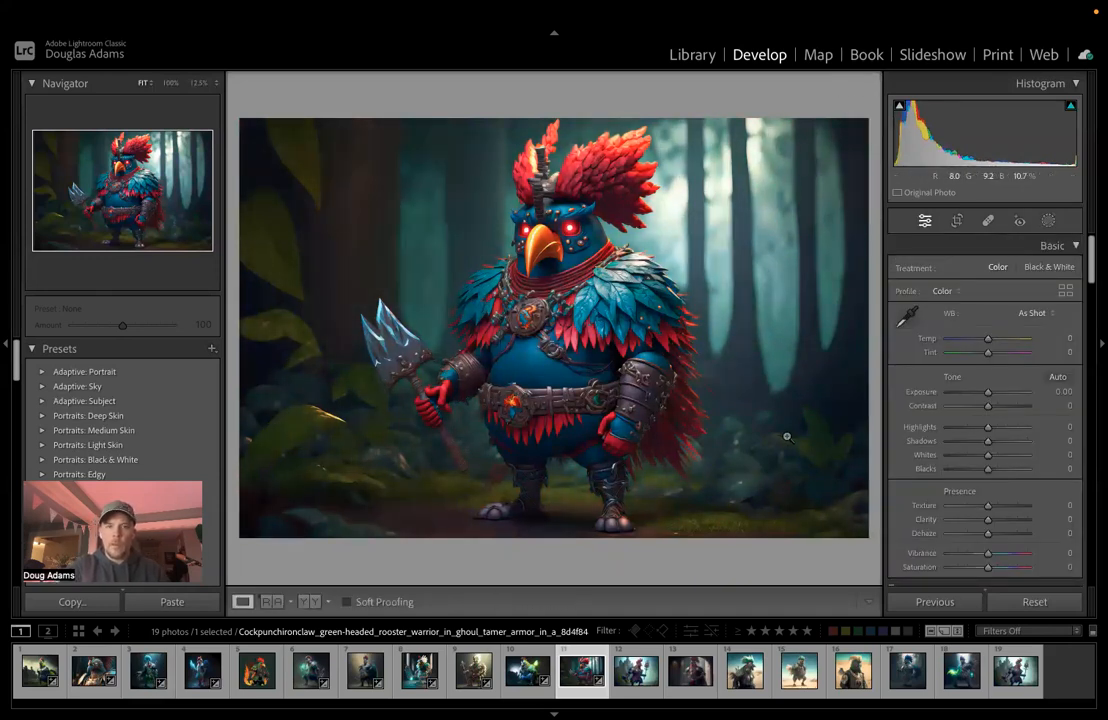
Step: Compare castle rooster photo 12 with the similar photo 19 and flag photo 19 as rejected
{"action": "left_click", "coordinate": [631, 676]}
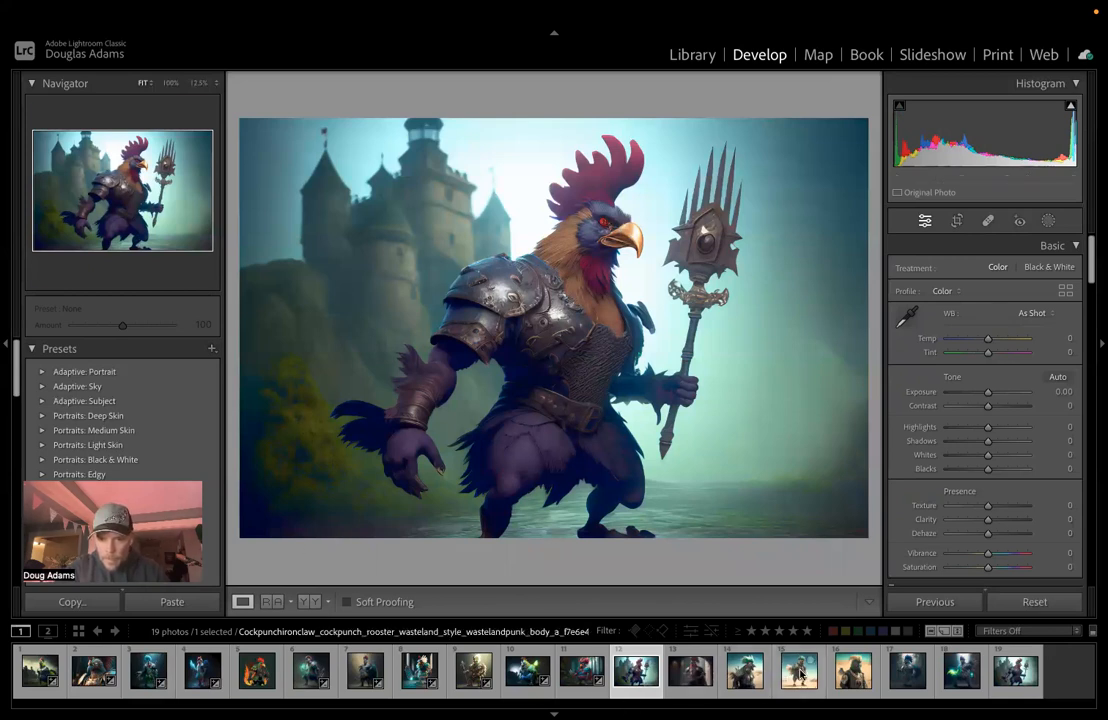
{"action": "left_click", "coordinate": [1010, 675]}
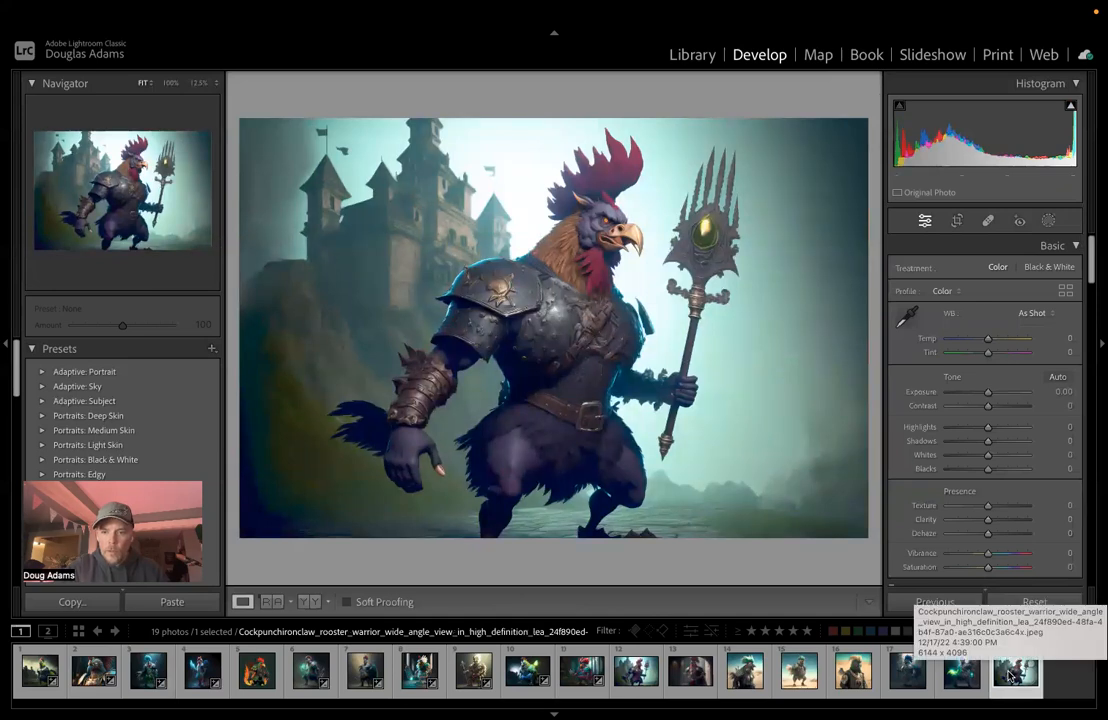
{"action": "key", "text": "x"}
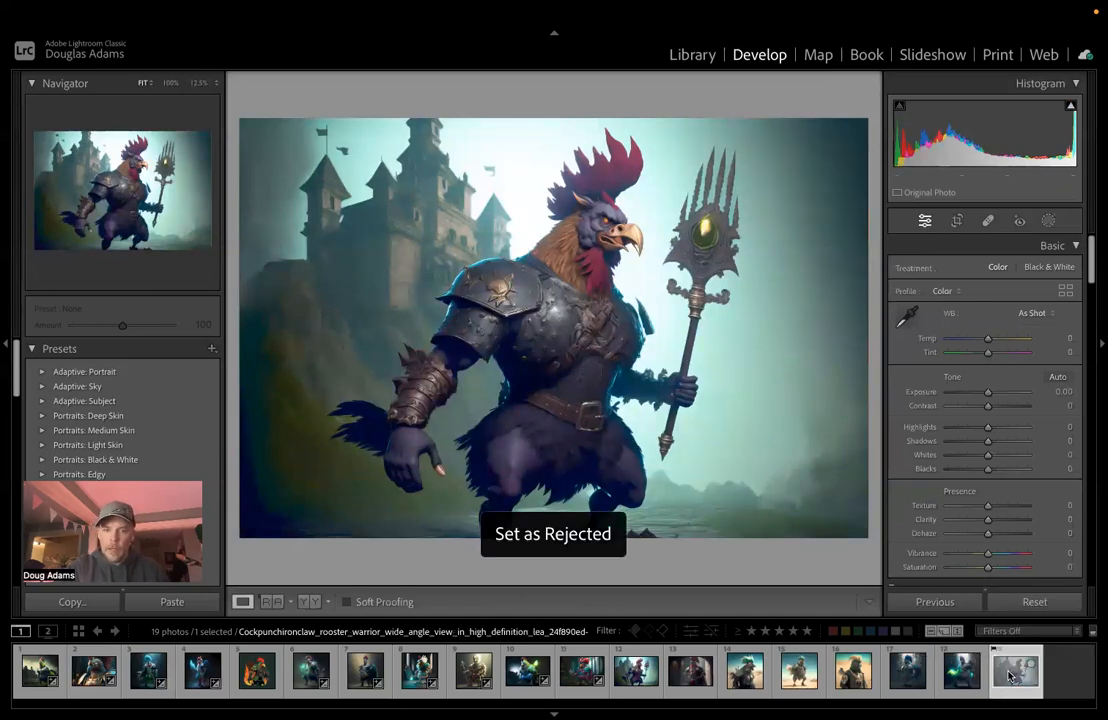
Step: Return to castle rooster photo 12, check the head up close, and mask the rooster with Select Subject
{"action": "left_click", "coordinate": [636, 677]}
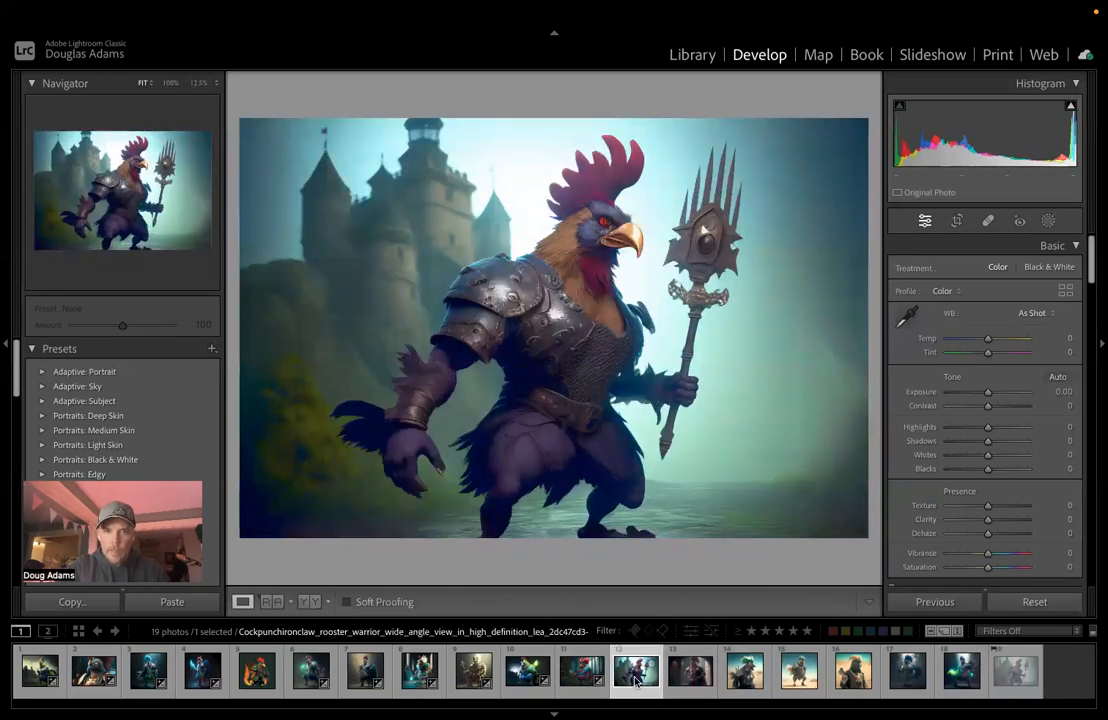
{"action": "left_click", "coordinate": [607, 243]}
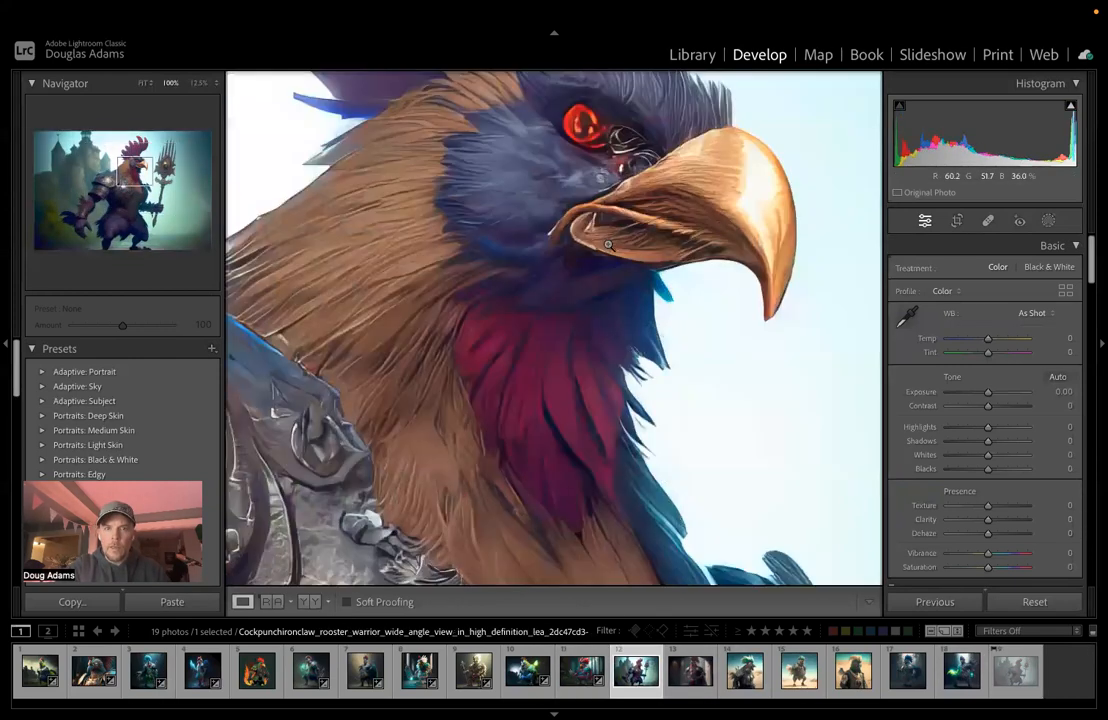
{"action": "left_click", "coordinate": [606, 243]}
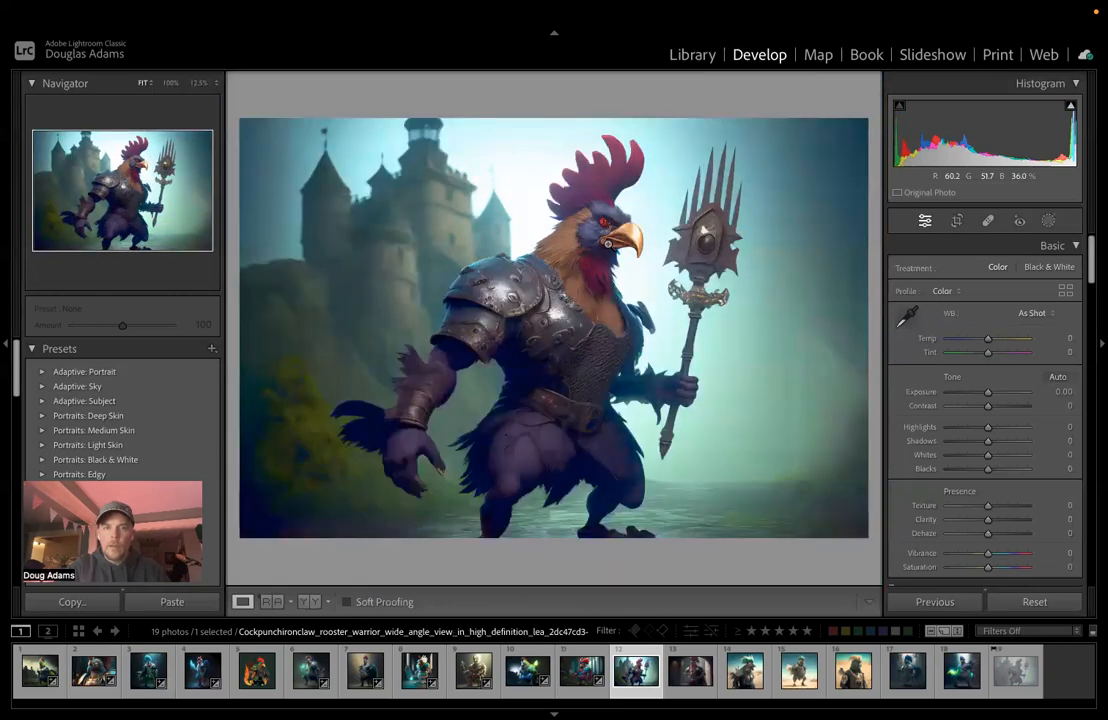
{"action": "left_click", "coordinate": [1048, 220]}
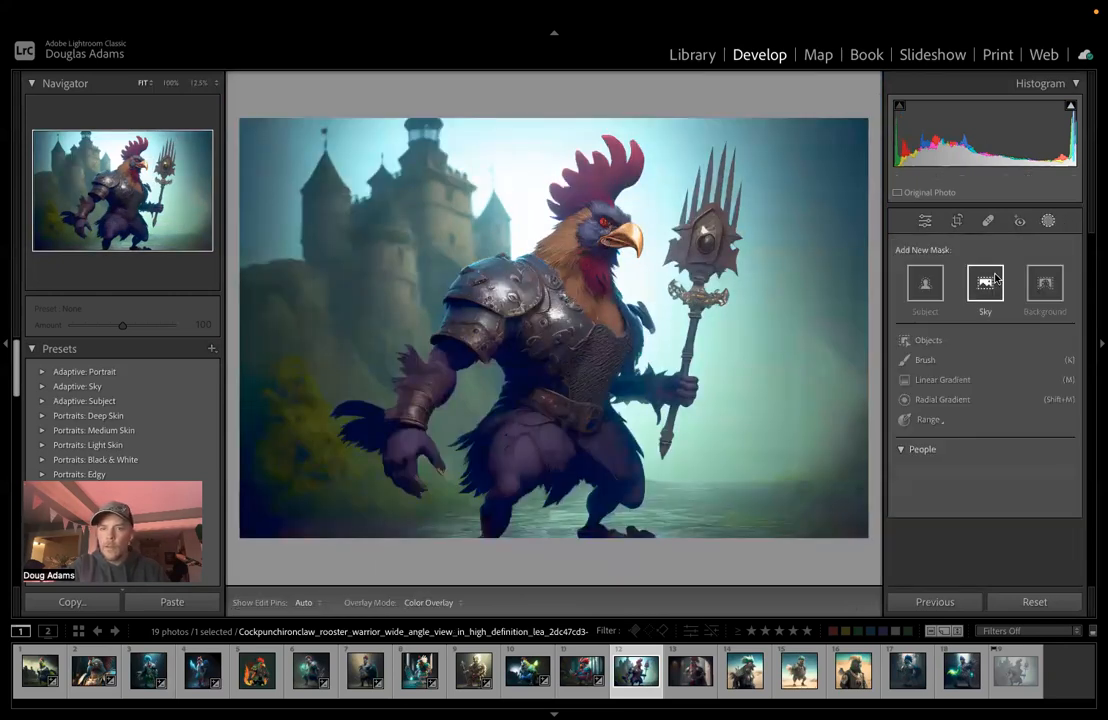
{"action": "left_click", "coordinate": [925, 286]}
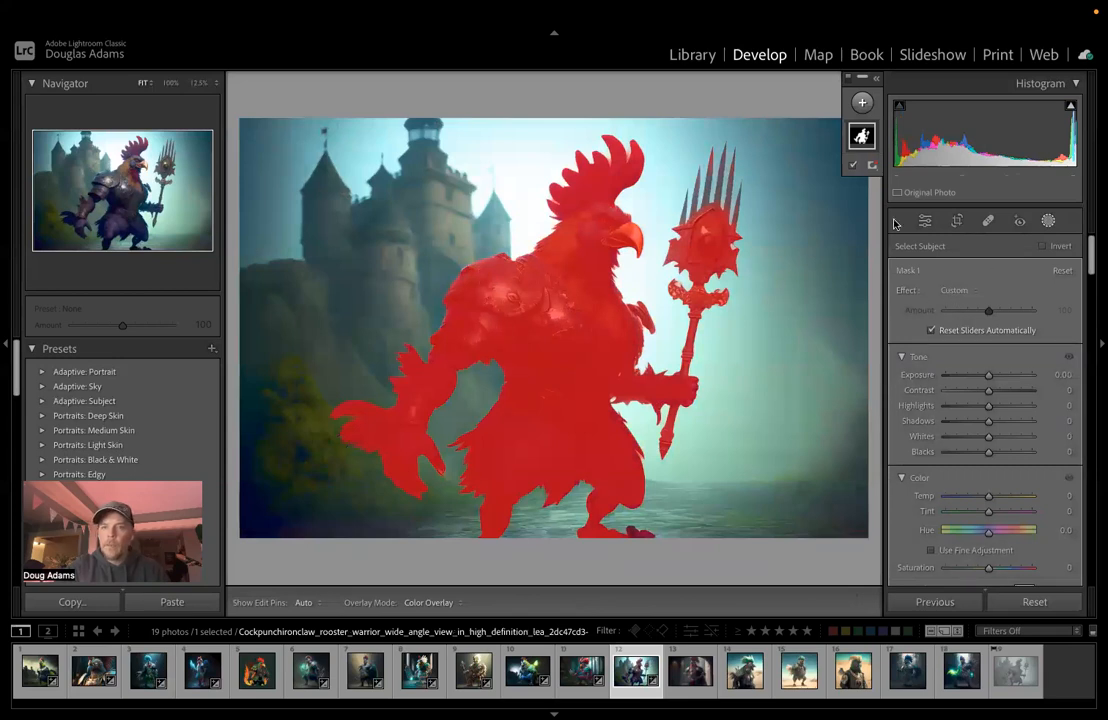
Step: Add the head of the trident to the castle rooster's mask with an Objects selection
{"action": "left_click", "coordinate": [866, 138]}
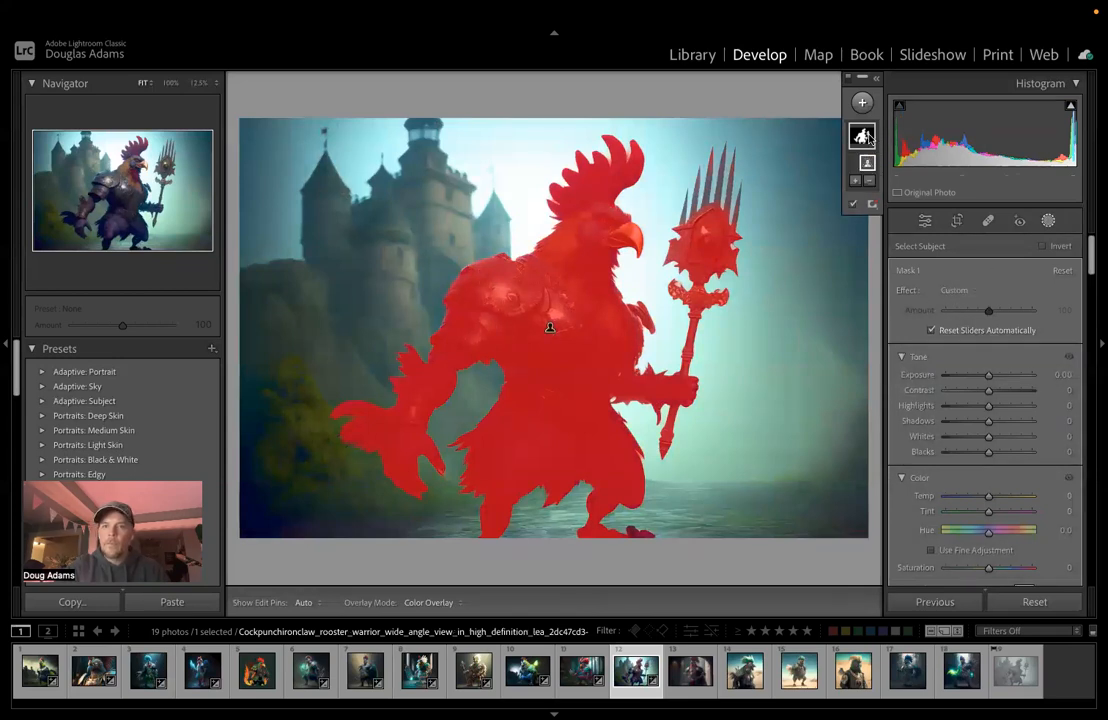
{"action": "left_click", "coordinate": [856, 183]}
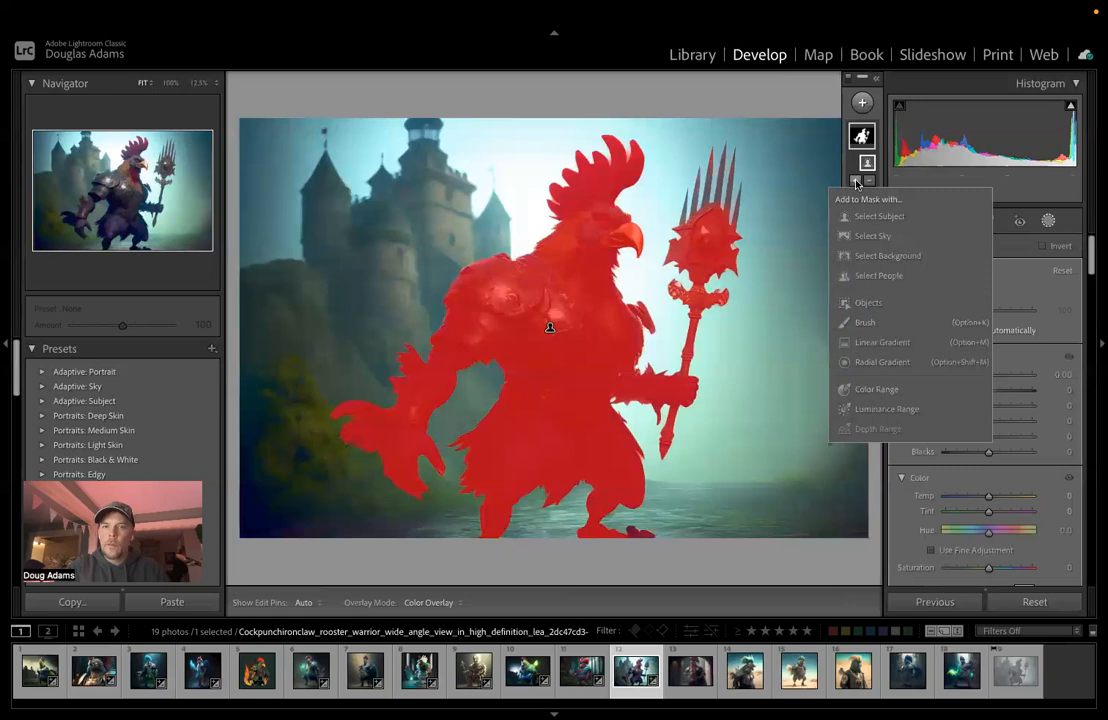
{"action": "left_click", "coordinate": [851, 299]}
{"action": "mouse_move", "coordinate": [705, 182]}
{"action": "left_mouse_down"}
{"action": "mouse_move", "coordinate": [715, 185]}
{"action": "mouse_move", "coordinate": [695, 216]}
{"action": "left_mouse_up"}
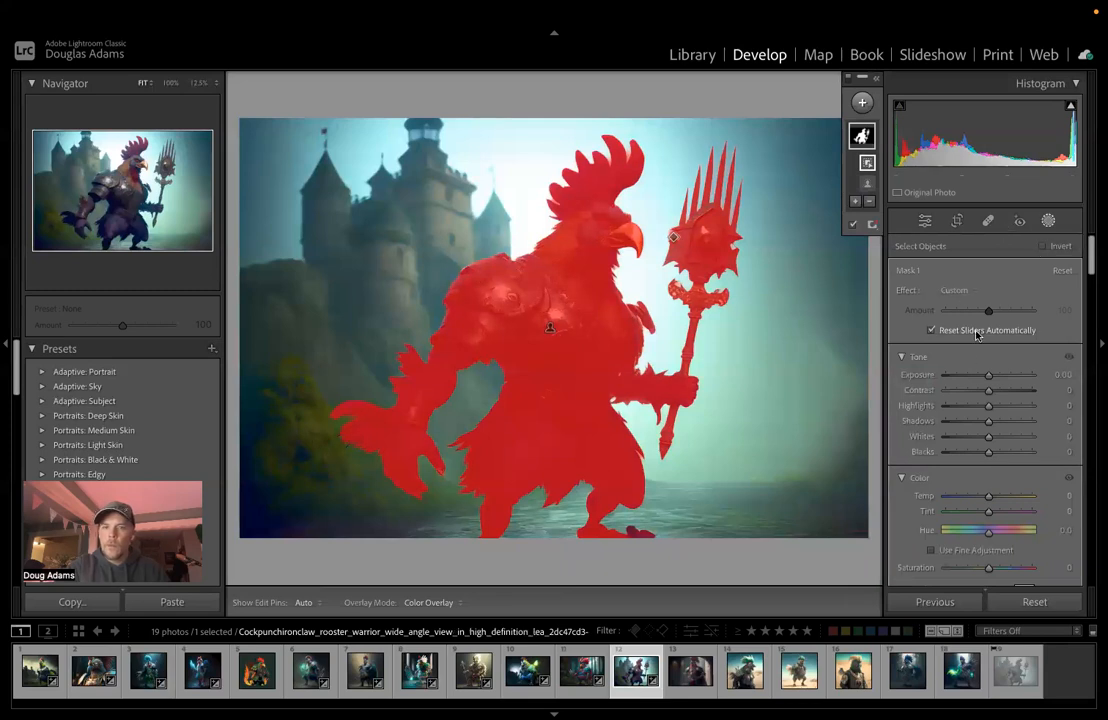
Step: Set the castle rooster mask's exposure to 0.69, blacks to −13, temperature to 11 and tint to 24
{"action": "left_click_drag", "start_coordinate": [989, 376], "coordinate": [995, 376]}
{"action": "left_click_drag", "start_coordinate": [990, 453], "coordinate": [983, 452]}
{"action": "left_click_drag", "start_coordinate": [987, 500], "coordinate": [990, 516]}
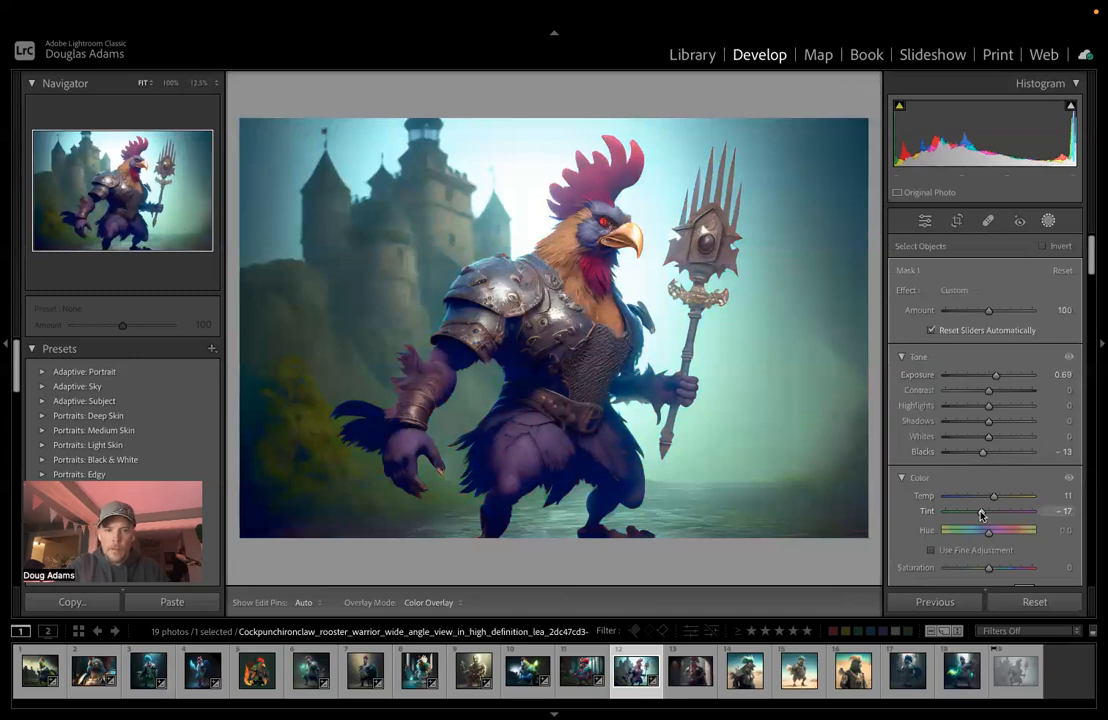
{"action": "left_click_drag", "start_coordinate": [976, 514], "coordinate": [1011, 511]}
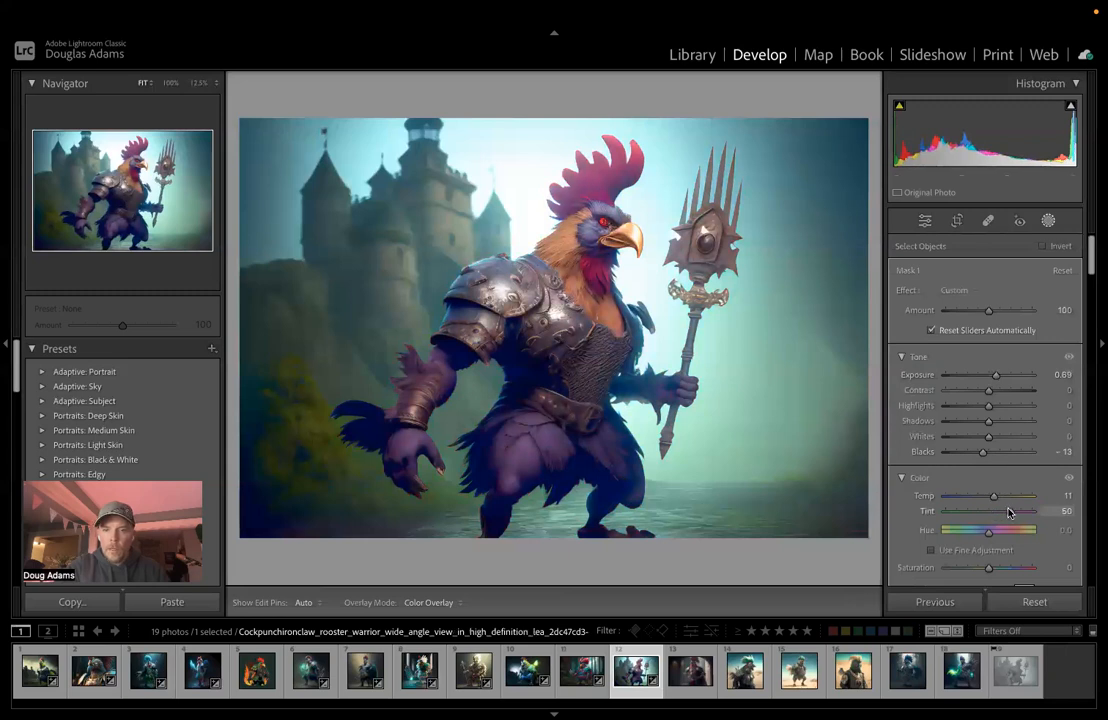
Step: Set the castle rooster mask's dehaze to 16, clarity to 31 and texture to 33
{"action": "scroll", "coordinate": [992, 490], "scroll_direction": "down", "scroll_amount": 5}
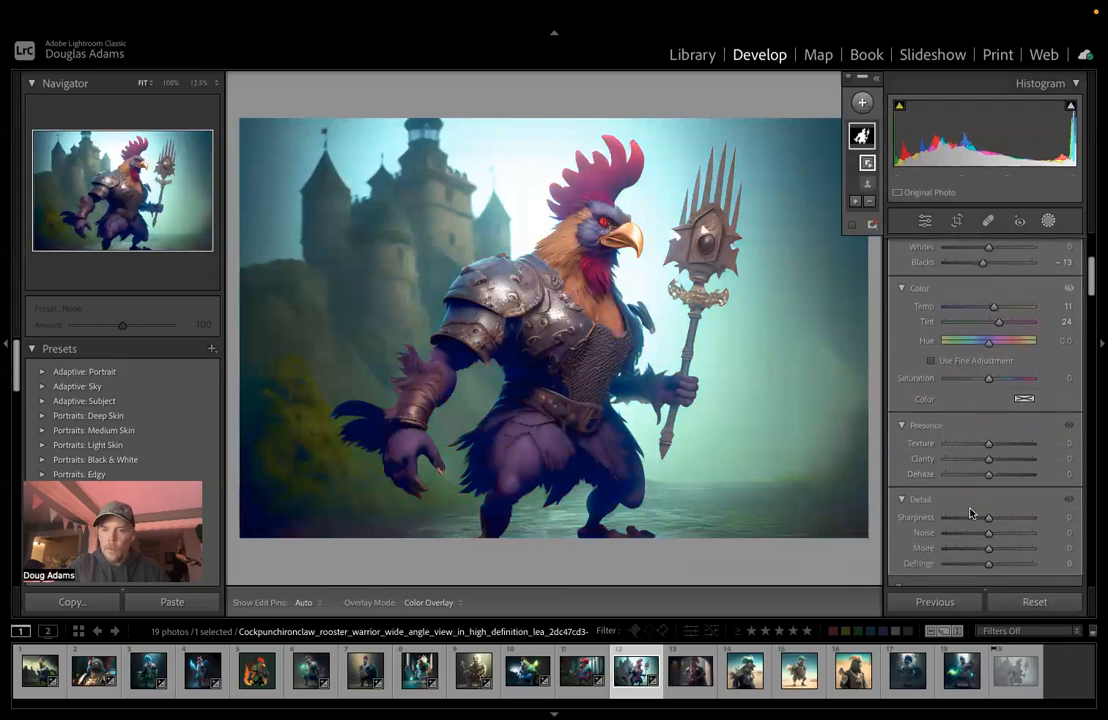
{"action": "left_click_drag", "start_coordinate": [988, 473], "coordinate": [995, 478]}
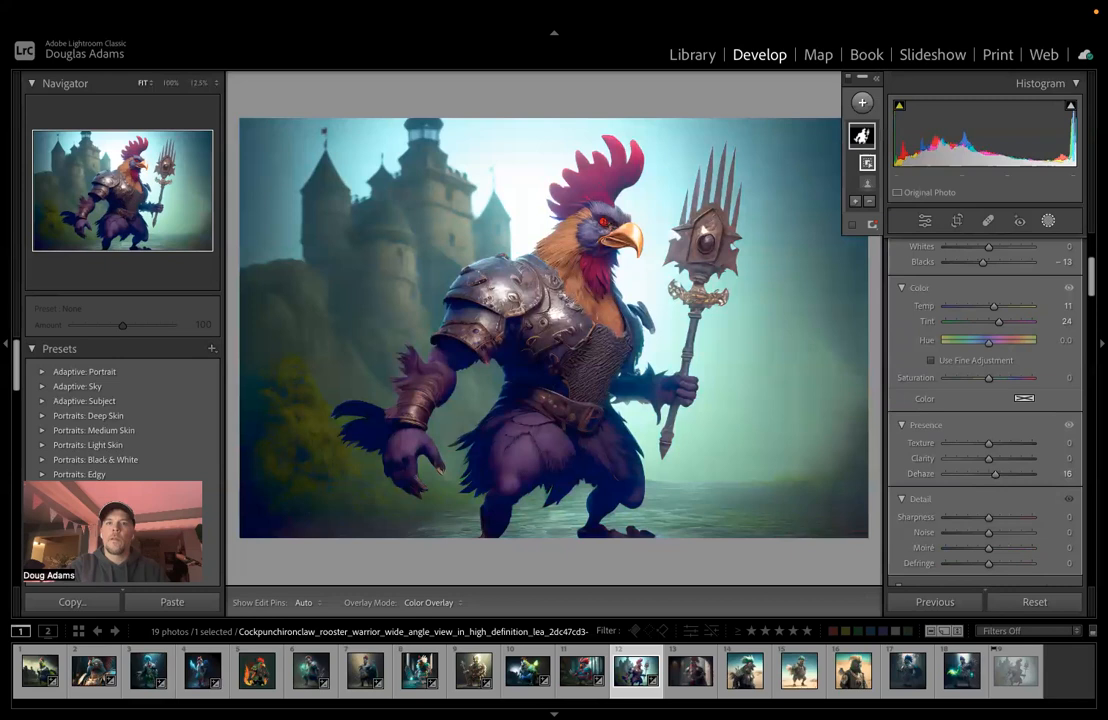
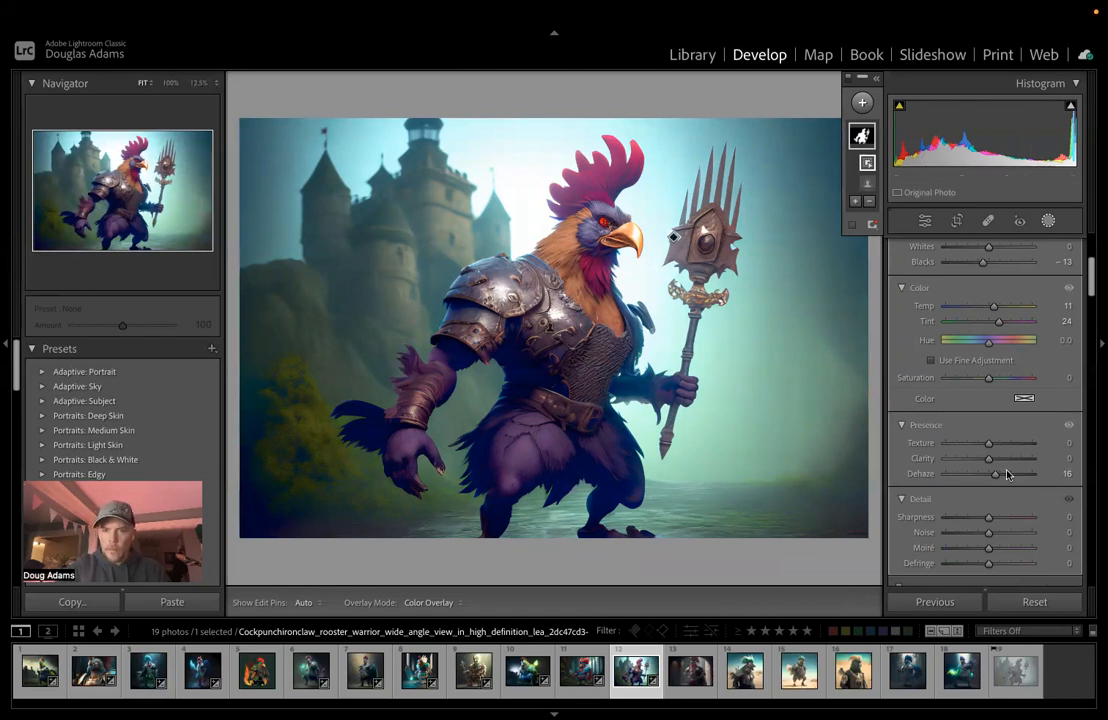
{"action": "mouse_move", "coordinate": [989, 459]}
{"action": "left_mouse_down"}
{"action": "mouse_move", "coordinate": [1007, 461]}
{"action": "mouse_move", "coordinate": [991, 443]}
{"action": "mouse_move", "coordinate": [1016, 446]}
{"action": "mouse_move", "coordinate": [1002, 460]}
{"action": "mouse_move", "coordinate": [970, 458]}
{"action": "mouse_move", "coordinate": [1001, 463]}
{"action": "left_mouse_up"}
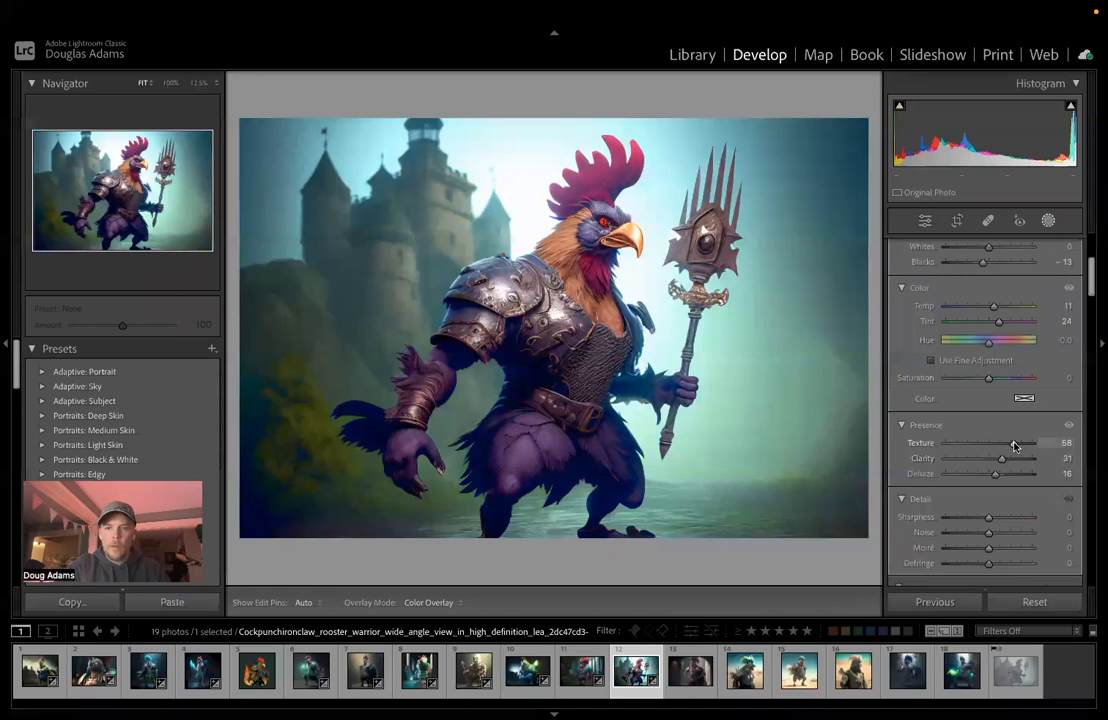
{"action": "mouse_move", "coordinate": [1013, 446]}
{"action": "left_mouse_down"}
{"action": "mouse_move", "coordinate": [967, 448]}
{"action": "mouse_move", "coordinate": [1007, 448]}
{"action": "left_mouse_up"}
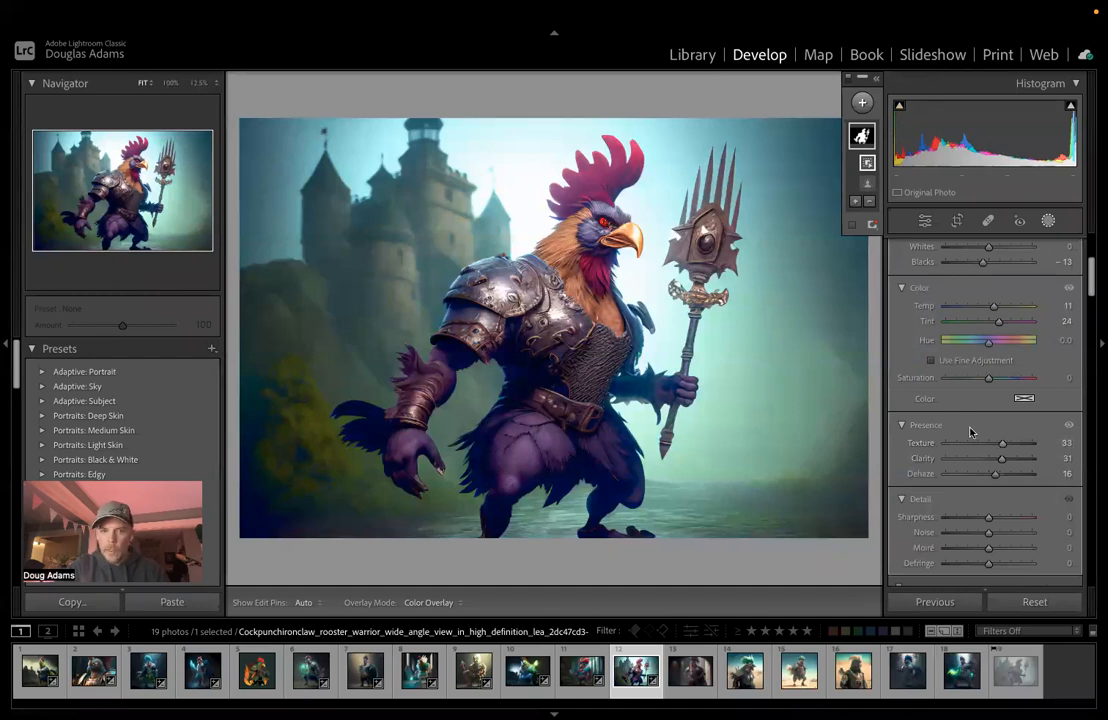
Step: Create an inverted duplicate of the castle rooster's mask and set its exposure to −0.19, contrast to 13 and temperature to 2
{"action": "right_click", "coordinate": [863, 139]}
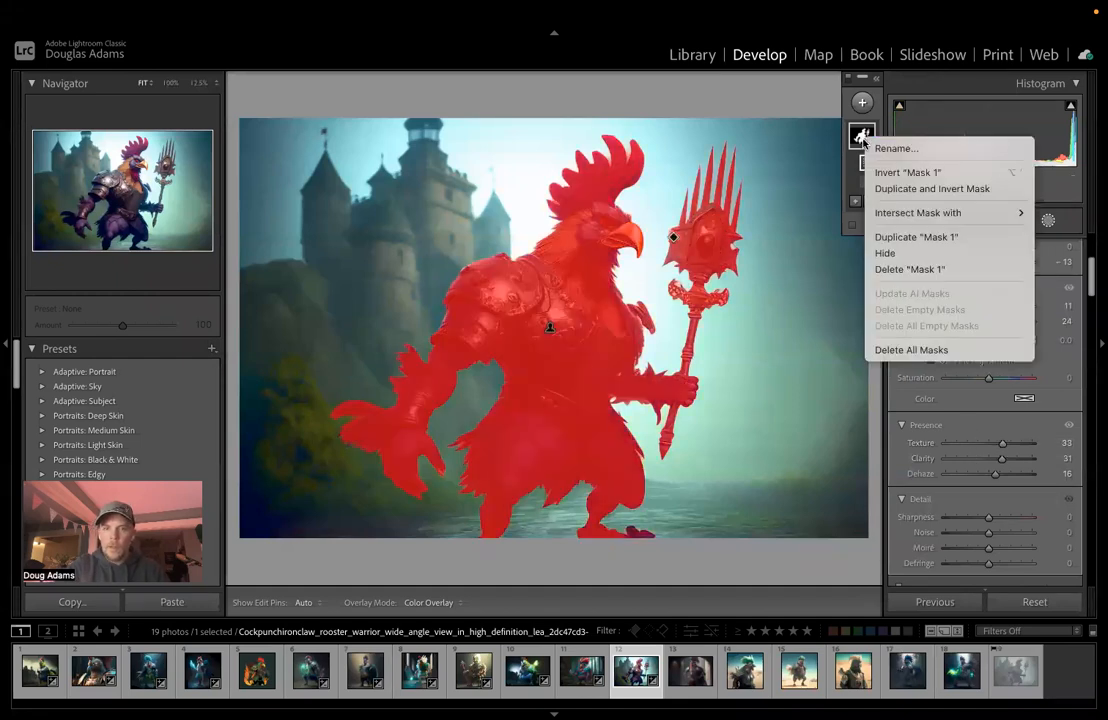
{"action": "left_click", "coordinate": [897, 193]}
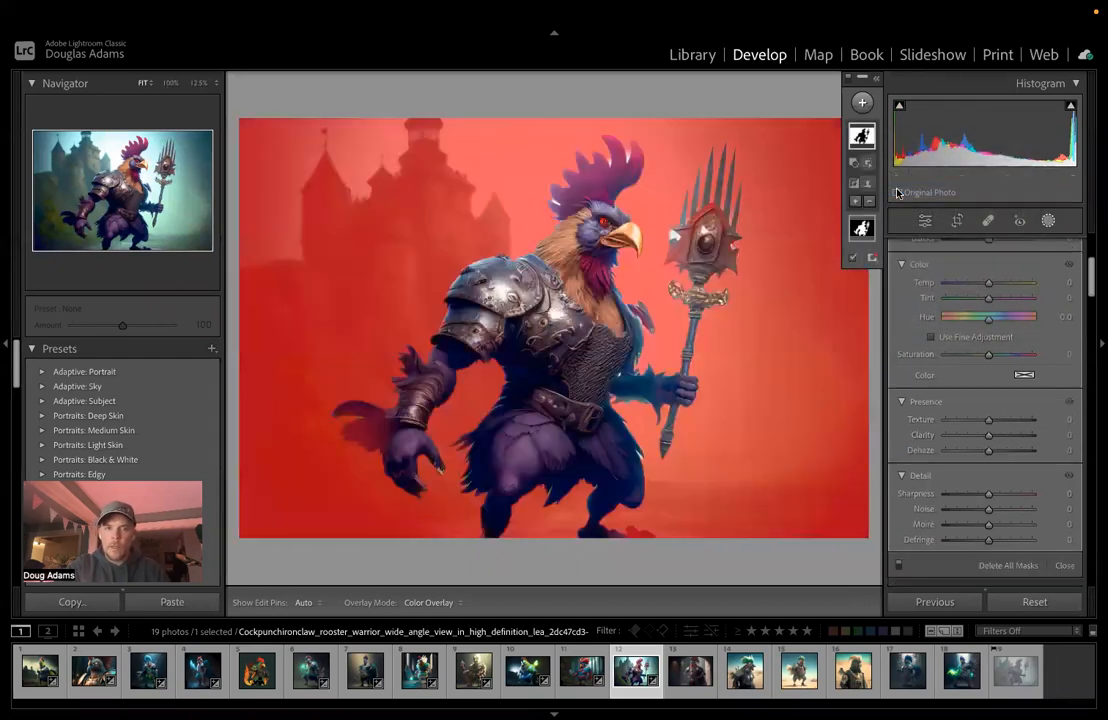
{"action": "left_click", "coordinate": [989, 424]}
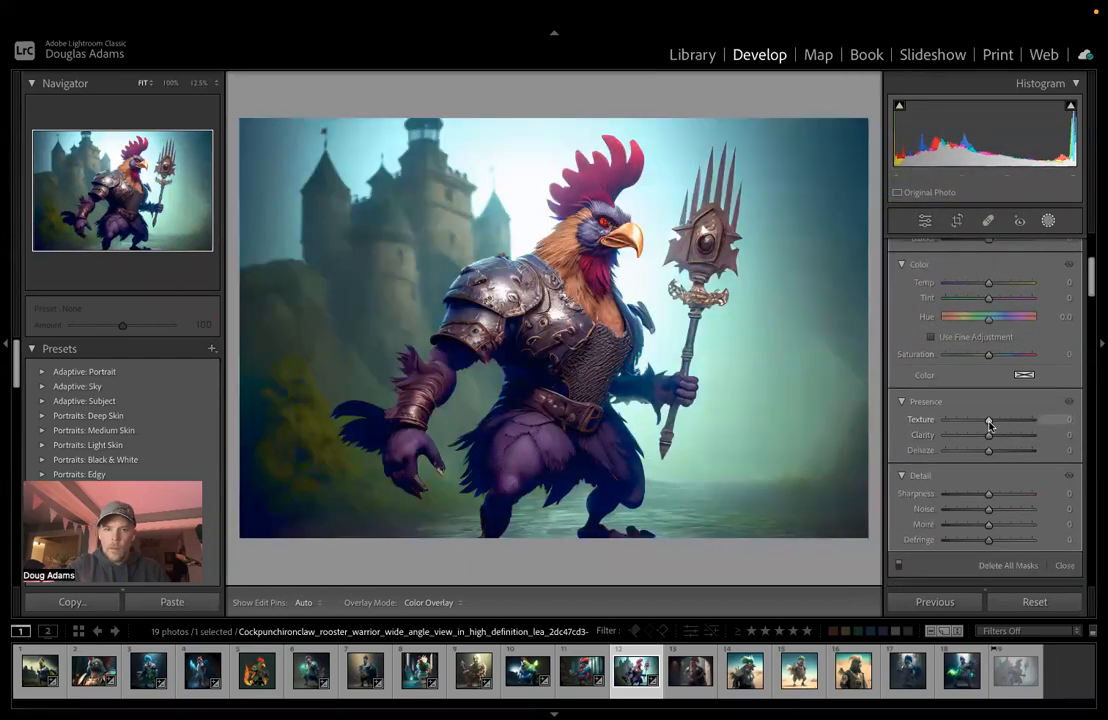
{"action": "scroll", "coordinate": [989, 424], "scroll_direction": "up", "scroll_amount": 4}
{"action": "left_click_drag", "start_coordinate": [989, 352], "coordinate": [994, 372]}
{"action": "left_click_drag", "start_coordinate": [988, 472], "coordinate": [989, 475]}
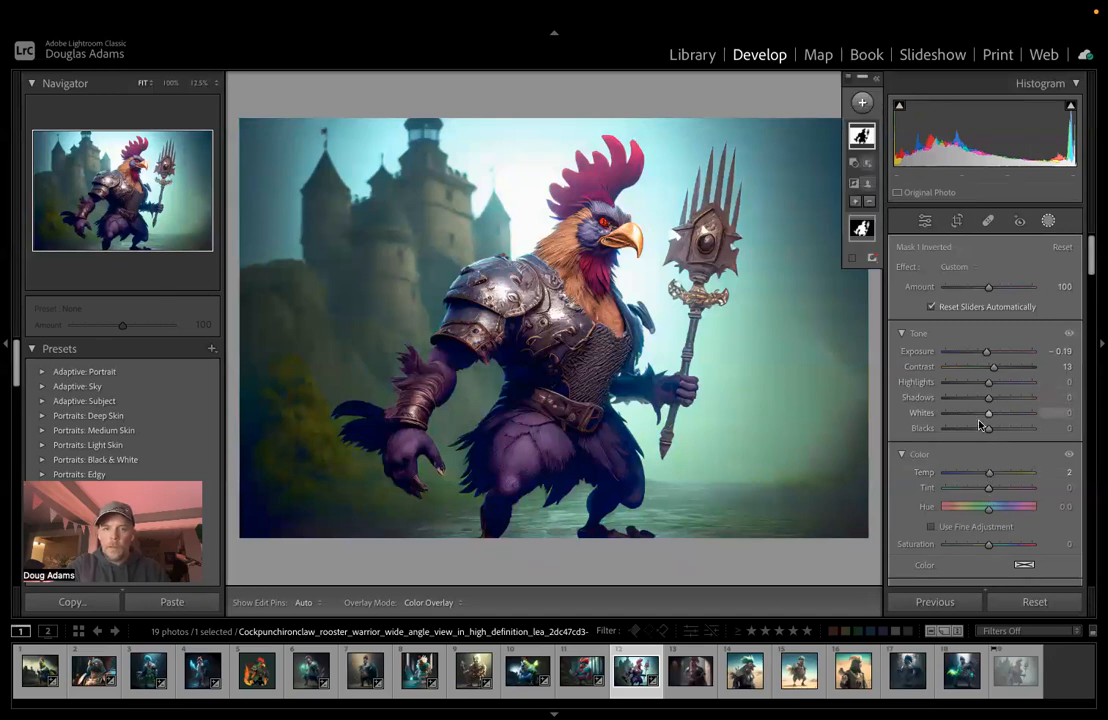
Step: Mask the subject of the archway rooster photo and set exposure to 0.74, contrast to 24, shadows to 12, whites to 23 and blacks to −18
{"action": "left_click", "coordinate": [688, 678]}
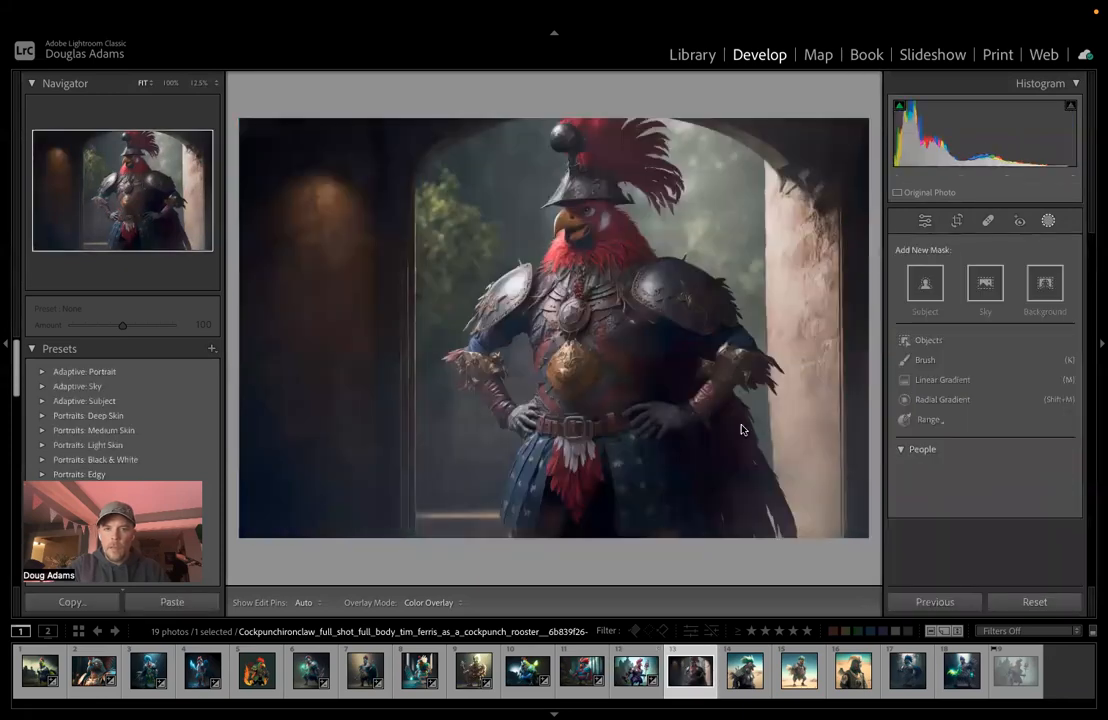
{"action": "left_click", "coordinate": [914, 285]}
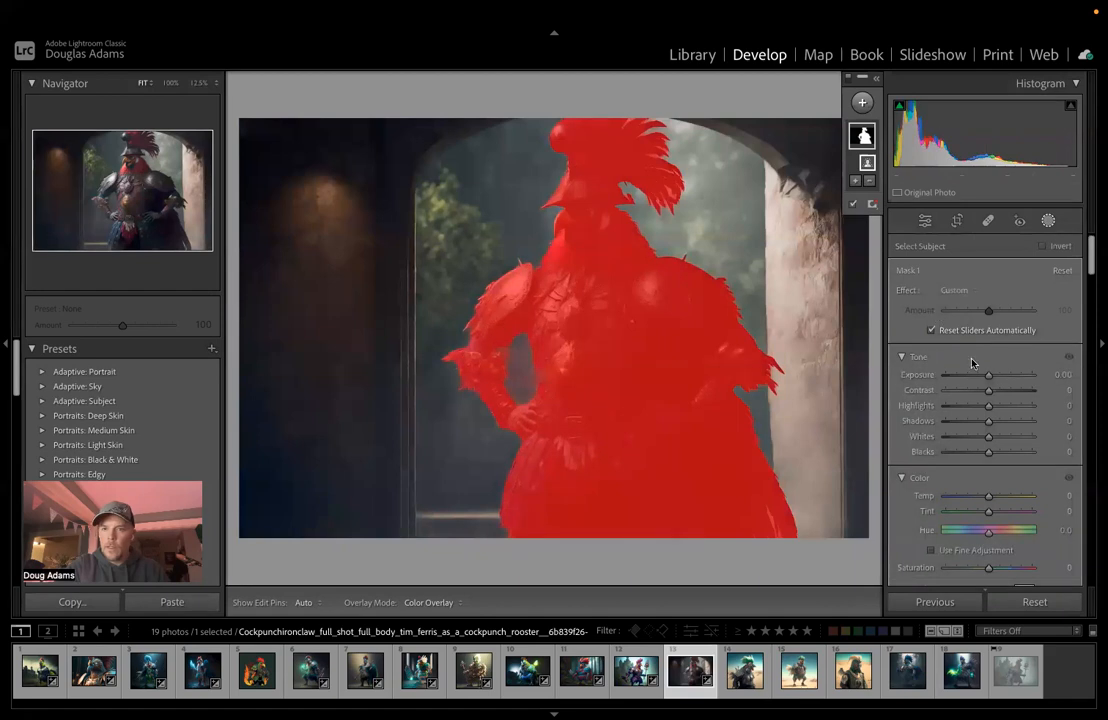
{"action": "left_click_drag", "start_coordinate": [988, 374], "coordinate": [998, 376]}
{"action": "left_click_drag", "start_coordinate": [989, 453], "coordinate": [982, 455]}
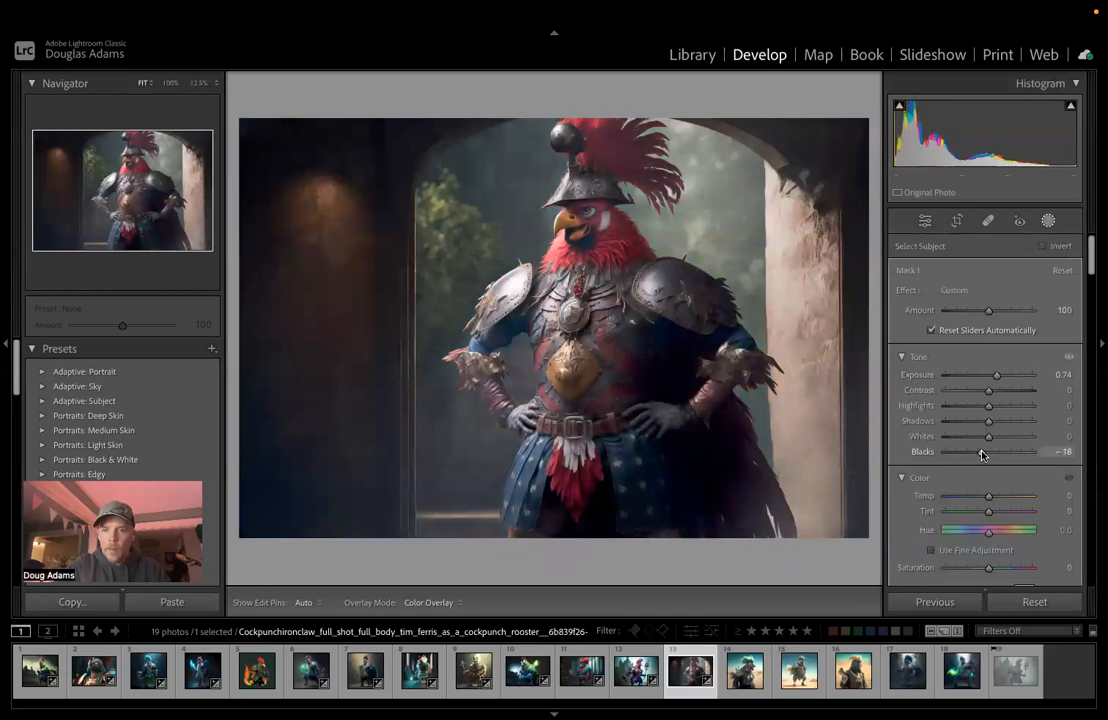
{"action": "left_click_drag", "start_coordinate": [989, 436], "coordinate": [993, 438]}
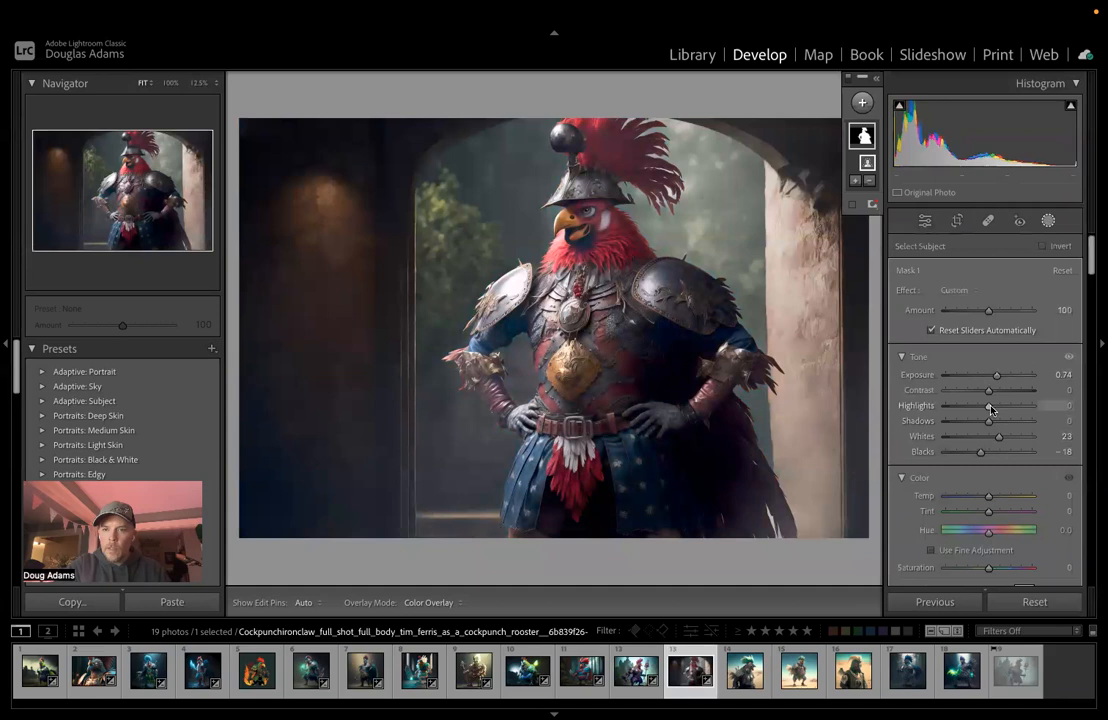
{"action": "left_click_drag", "start_coordinate": [989, 389], "coordinate": [997, 425]}
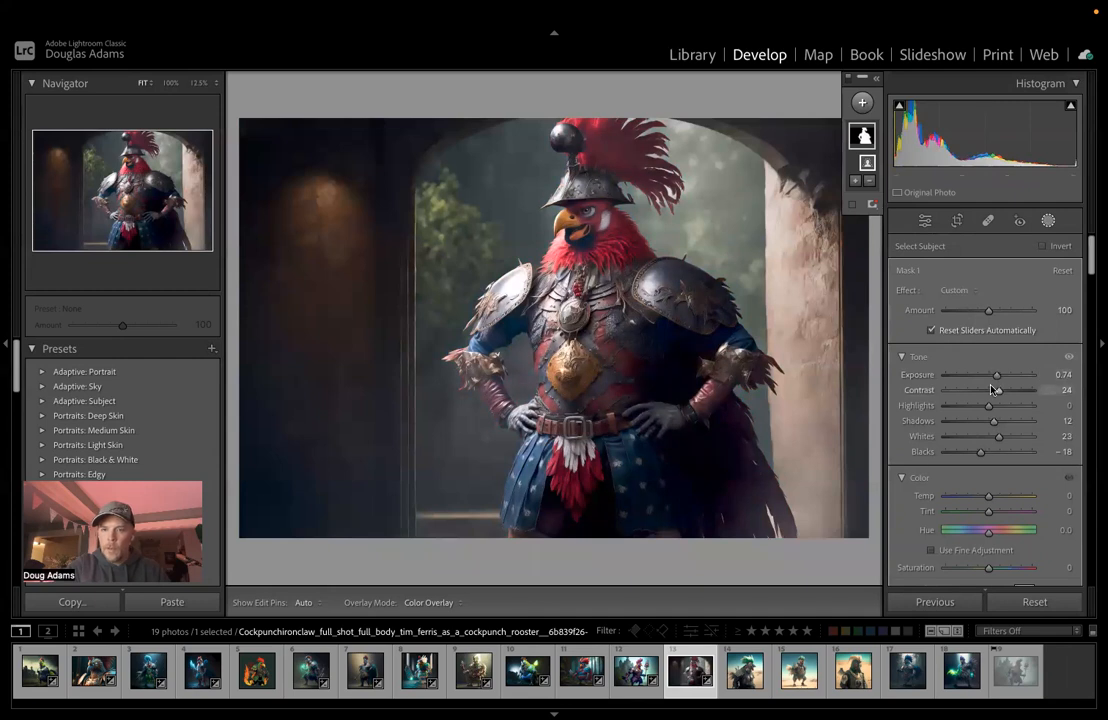
Step: Set the archway rooster mask's temperature to 9, tint to 17, texture to 48, clarity to 19 and dehaze to 8
{"action": "left_click_drag", "start_coordinate": [989, 499], "coordinate": [995, 516]}
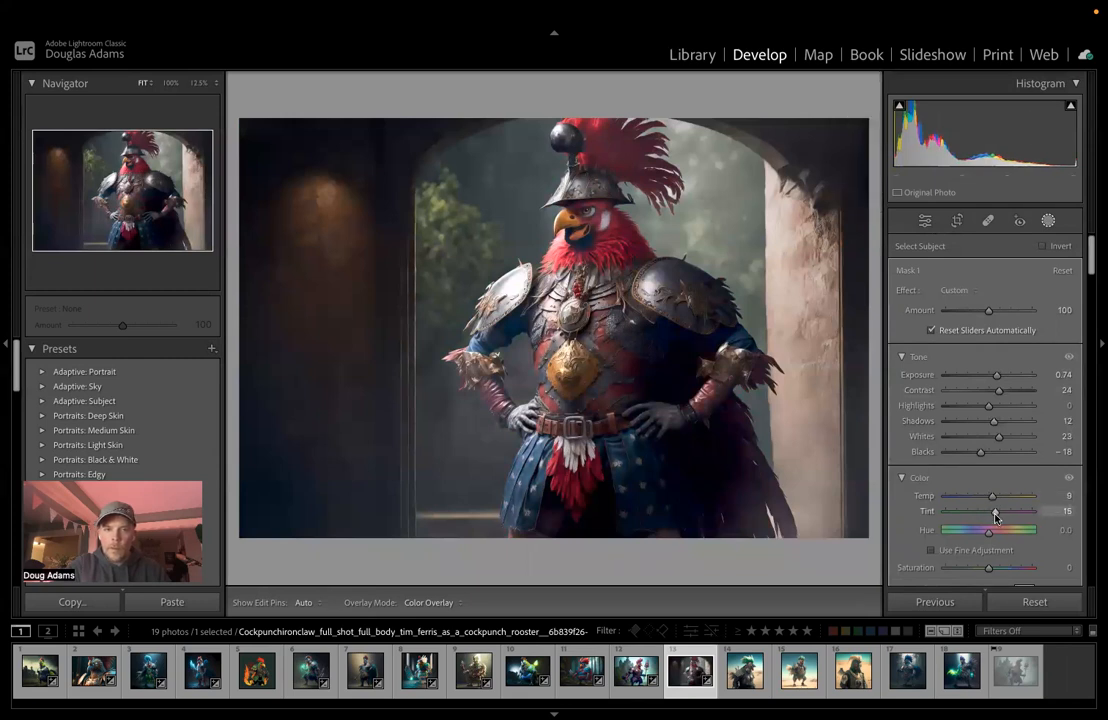
{"action": "left_click_drag", "start_coordinate": [995, 517], "coordinate": [997, 517]}
{"action": "scroll", "coordinate": [995, 470], "scroll_direction": "down", "scroll_amount": 4}
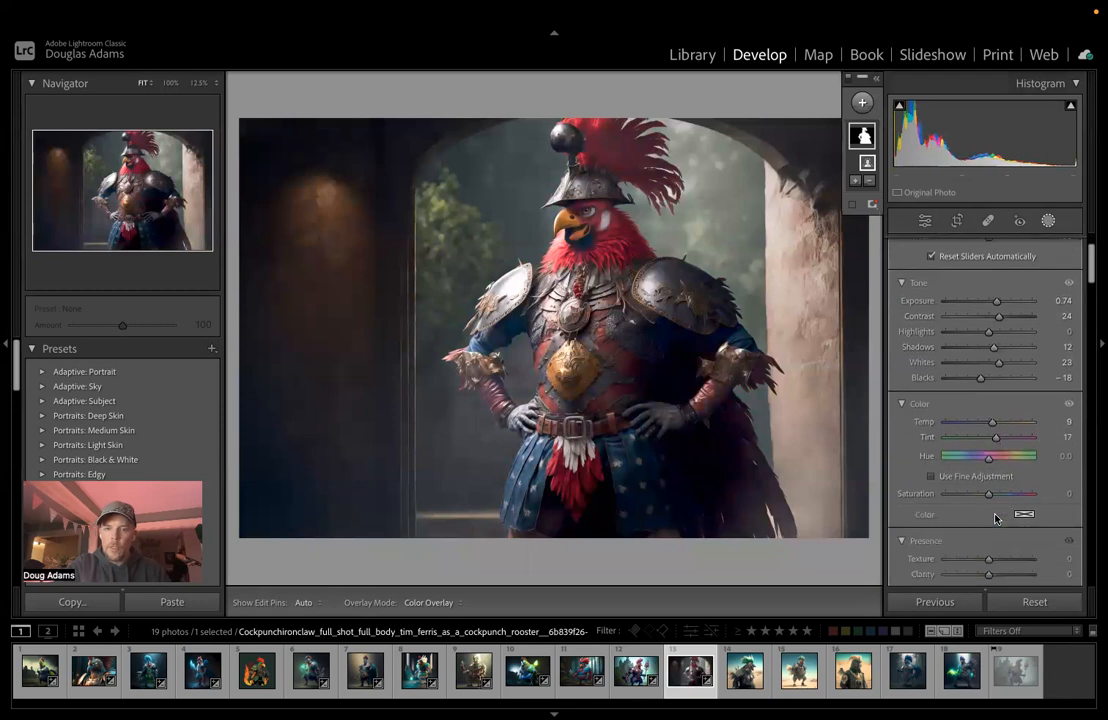
{"action": "scroll", "coordinate": [990, 470], "scroll_direction": "down", "scroll_amount": 2}
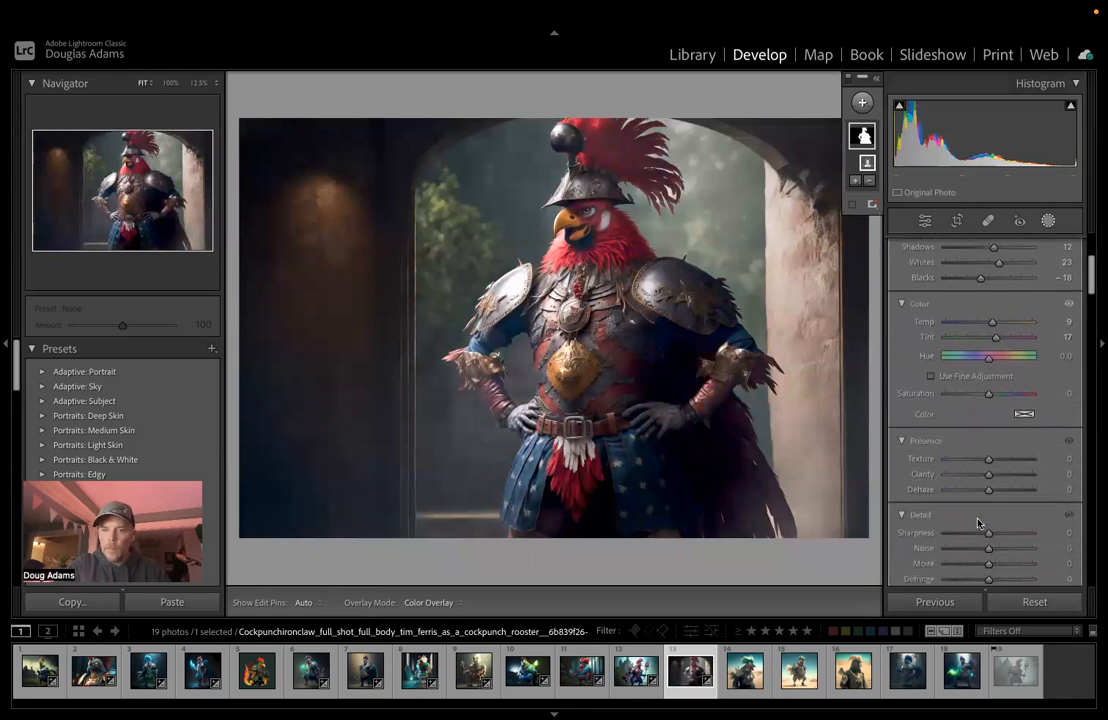
{"action": "left_click_drag", "start_coordinate": [989, 458], "coordinate": [1005, 477]}
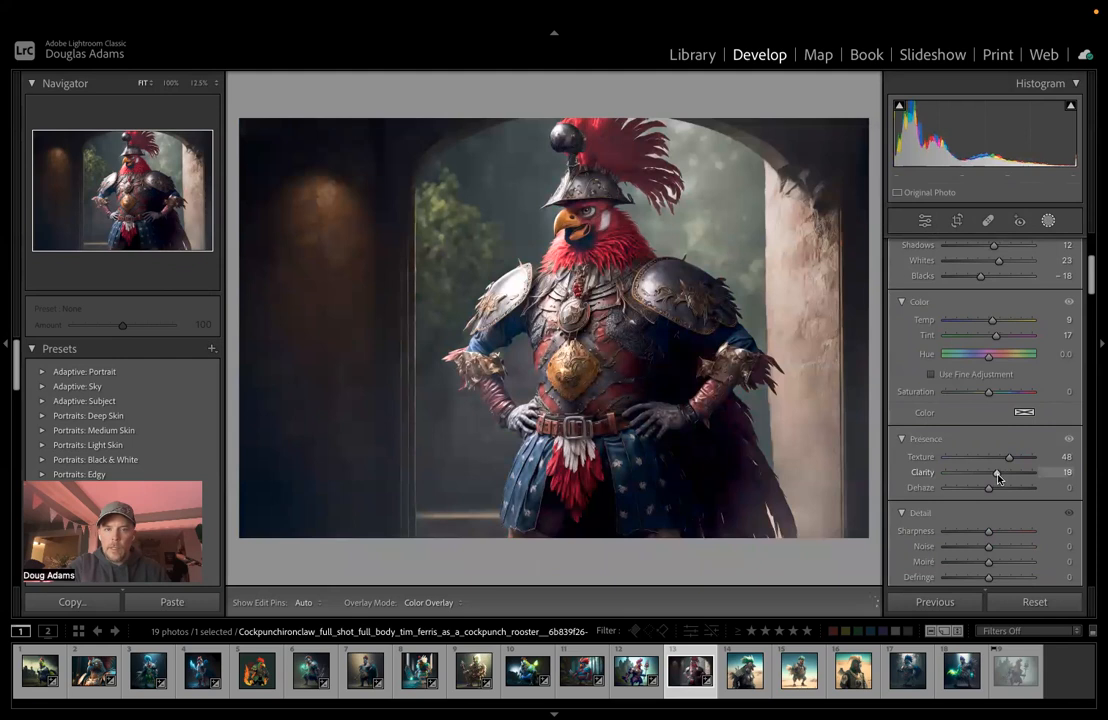
{"action": "left_click_drag", "start_coordinate": [998, 478], "coordinate": [991, 492]}
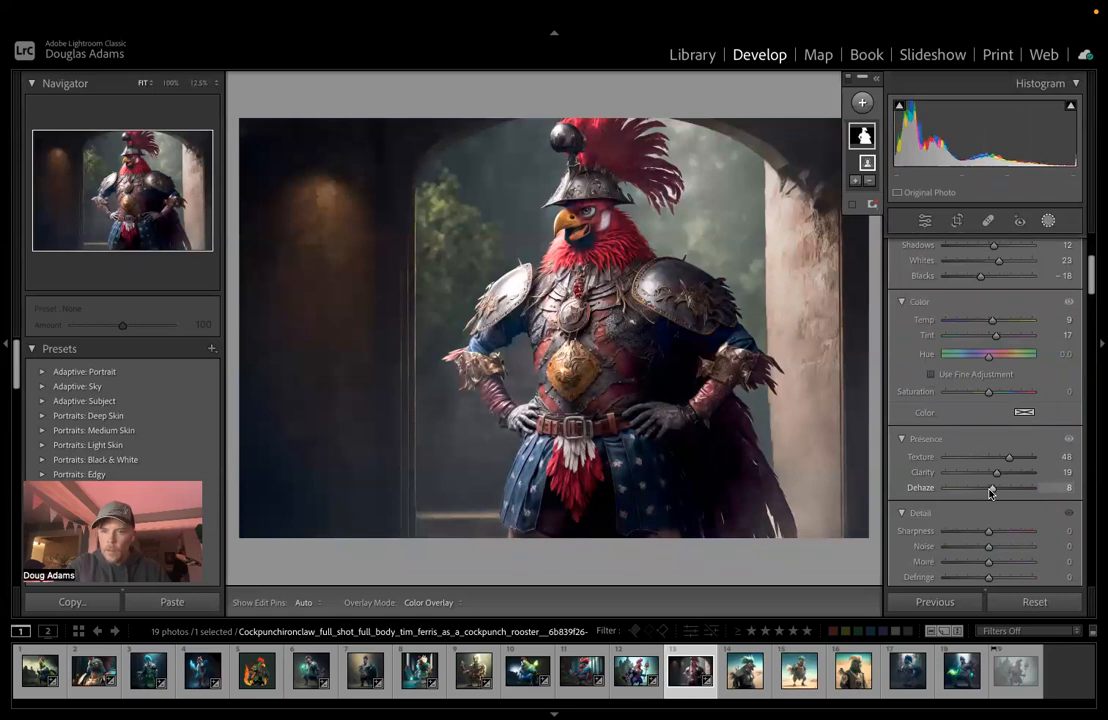
Step: Create an inverted duplicate of the mask with exposure −0.61, shadows −2, blacks −7 and temperature −9, and compare the archway photo with its original
{"action": "right_click", "coordinate": [853, 145]}
{"action": "left_click", "coordinate": [906, 193]}
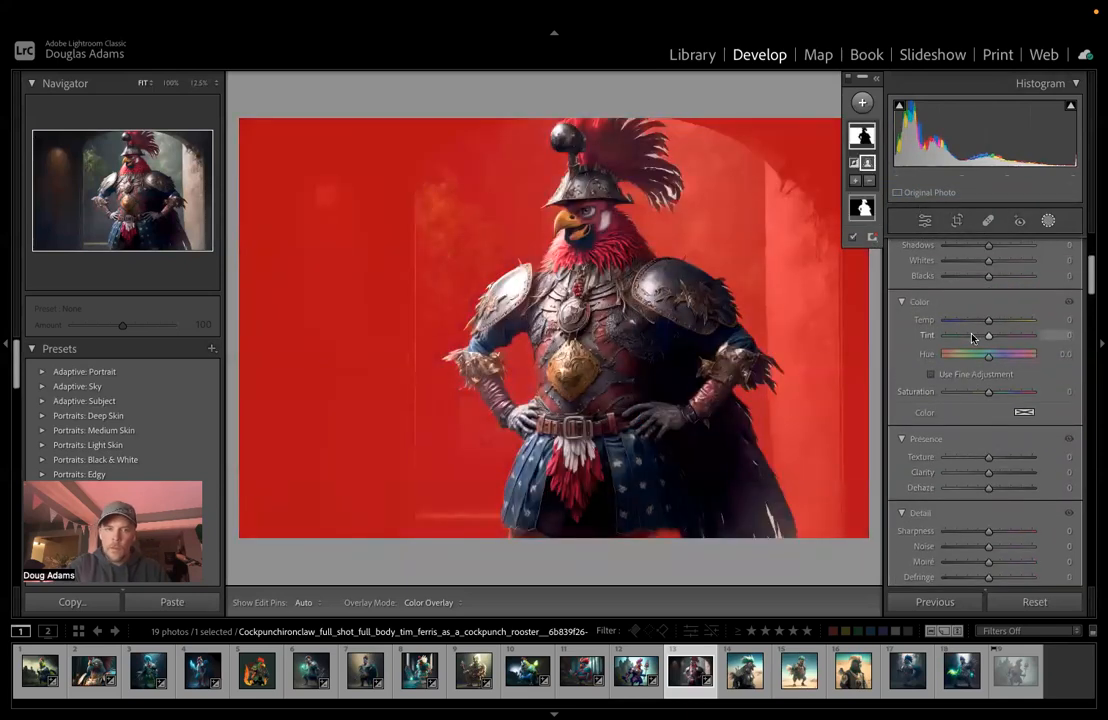
{"action": "scroll", "coordinate": [971, 337], "scroll_direction": "up", "scroll_amount": 5}
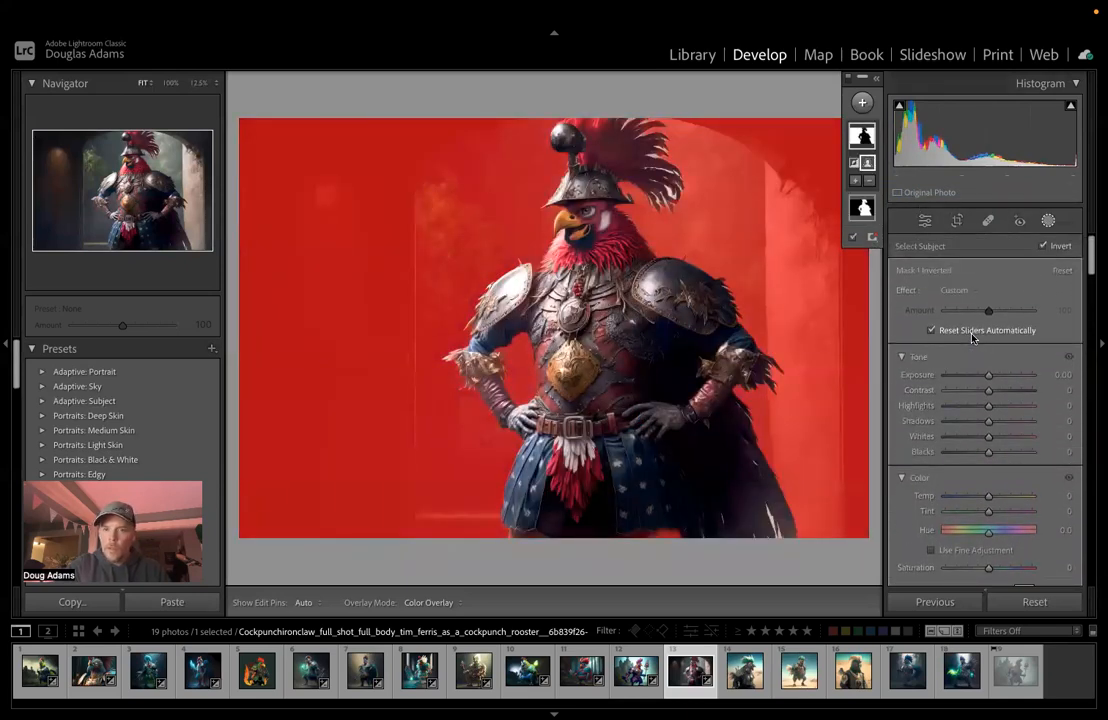
{"action": "left_click_drag", "start_coordinate": [989, 375], "coordinate": [982, 382]}
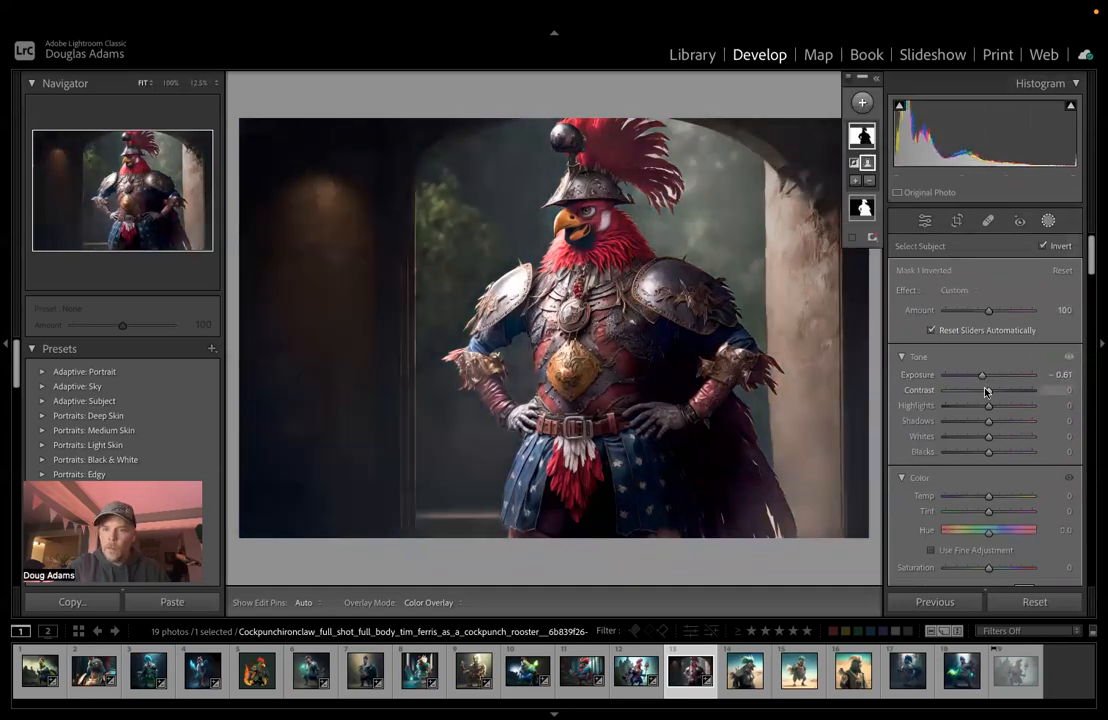
{"action": "mouse_move", "coordinate": [989, 453]}
{"action": "left_mouse_down"}
{"action": "mouse_move", "coordinate": [990, 424]}
{"action": "mouse_move", "coordinate": [1006, 424]}
{"action": "mouse_move", "coordinate": [987, 428]}
{"action": "left_mouse_up"}
{"action": "mouse_move", "coordinate": [989, 496]}
{"action": "left_mouse_down"}
{"action": "mouse_move", "coordinate": [998, 497]}
{"action": "mouse_move", "coordinate": [981, 499]}
{"action": "left_mouse_up"}
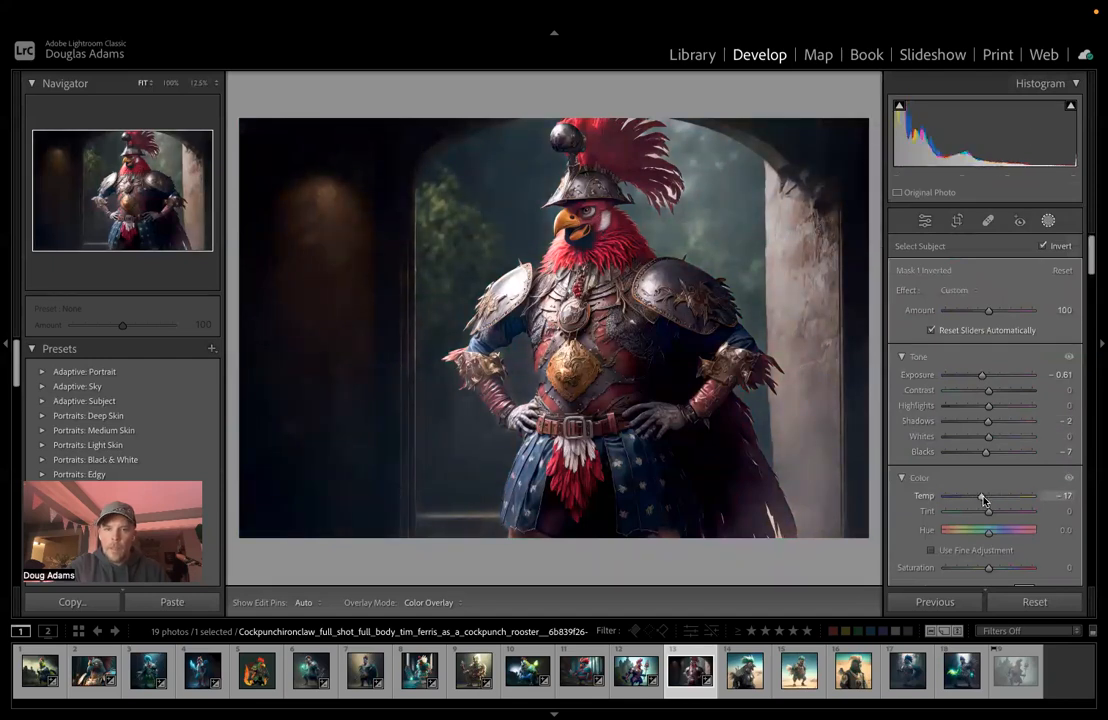
{"action": "left_click_drag", "start_coordinate": [985, 500], "coordinate": [985, 500]}
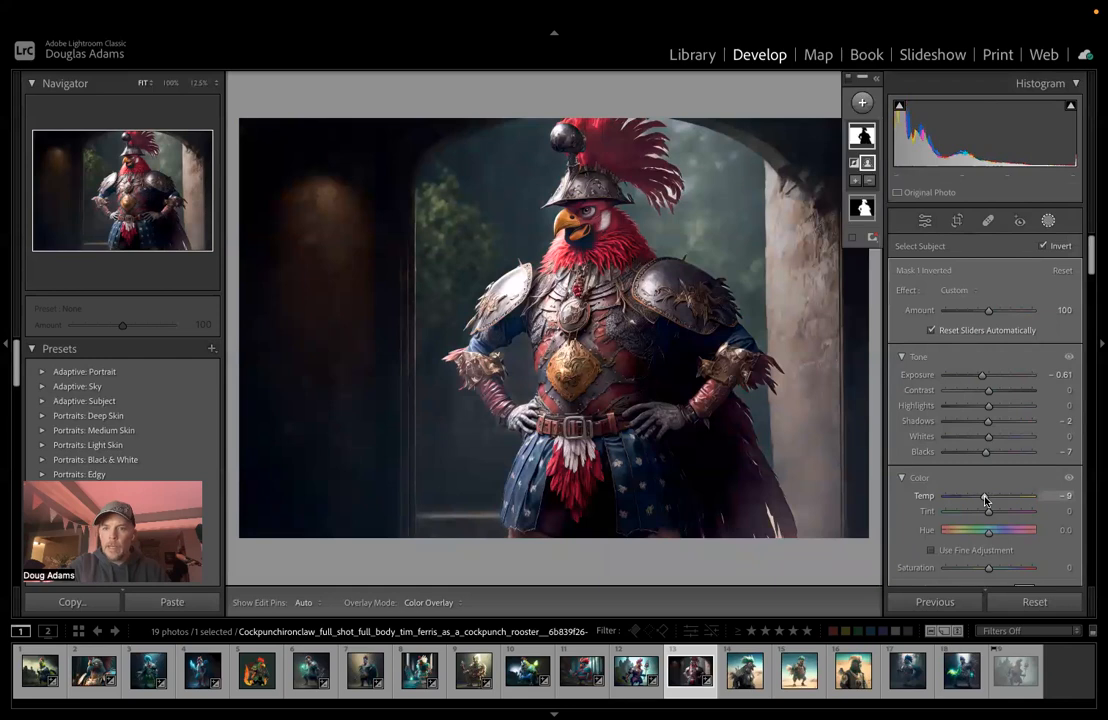
{"action": "left_click", "coordinate": [1049, 221]}
{"action": "key", "text": "backslash"}
{"action": "key", "text": "backslash"}
{"action": "key", "text": "backslash"}
{"action": "key", "text": "backslash"}
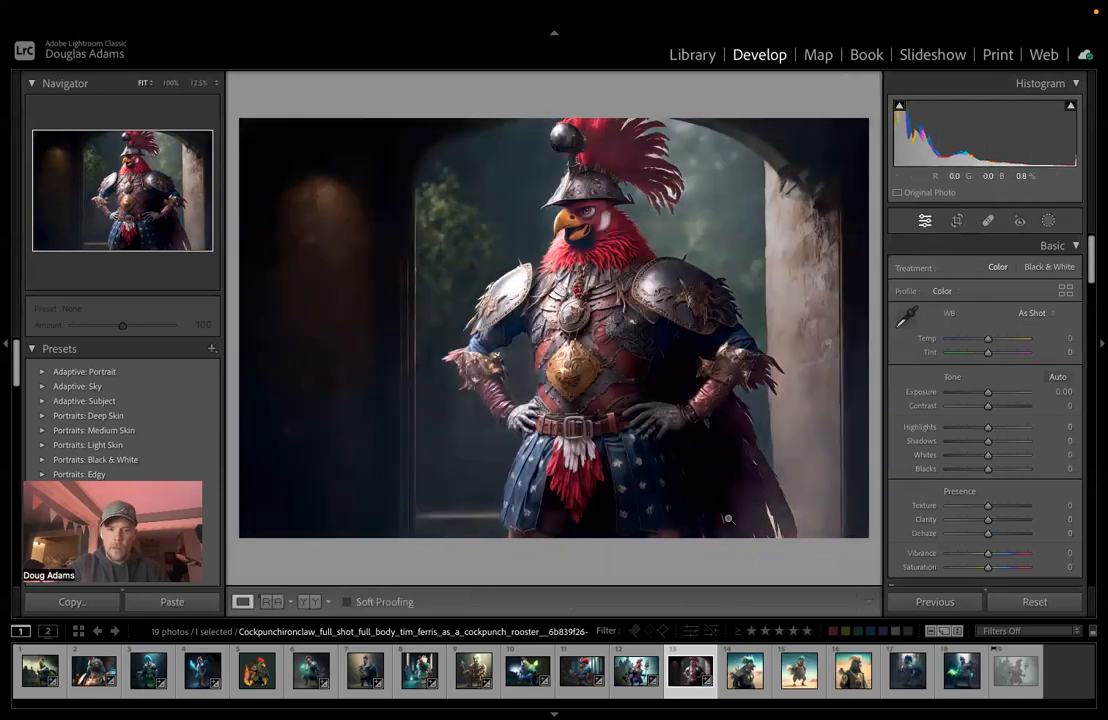
Step: Mask the subject of the gas-mask rooster photo and set exposure to 0.88, contrast to 28, highlights to −34, shadows to 17 and blacks to −20
{"action": "left_click", "coordinate": [740, 668]}
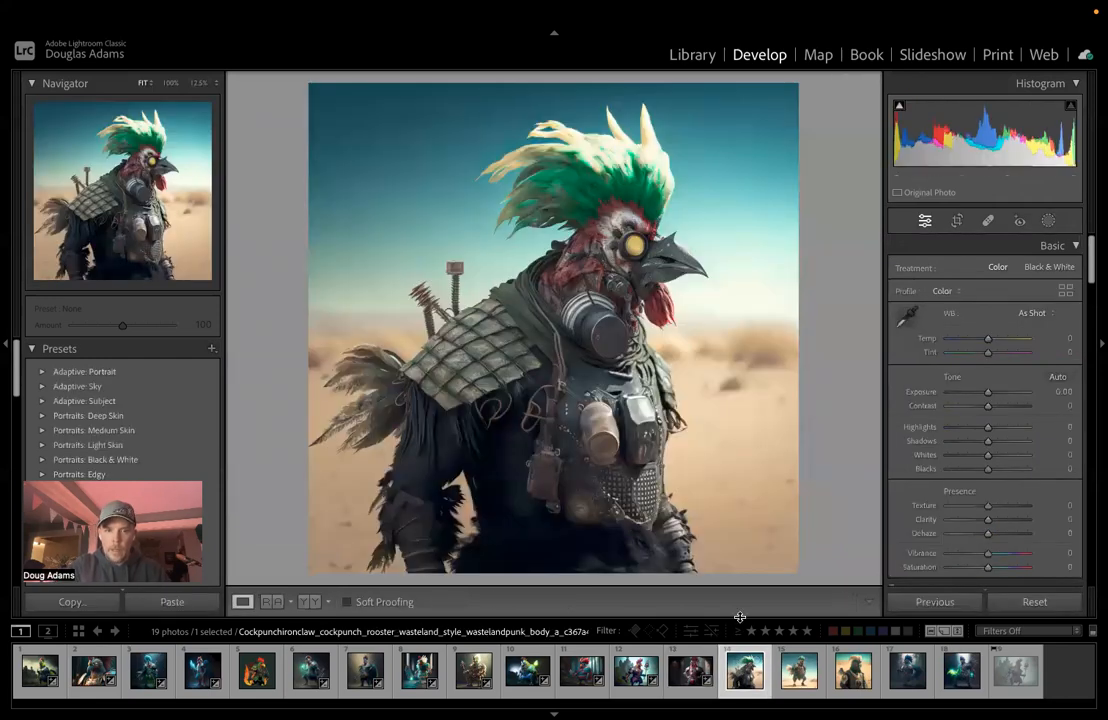
{"action": "left_click", "coordinate": [1049, 222]}
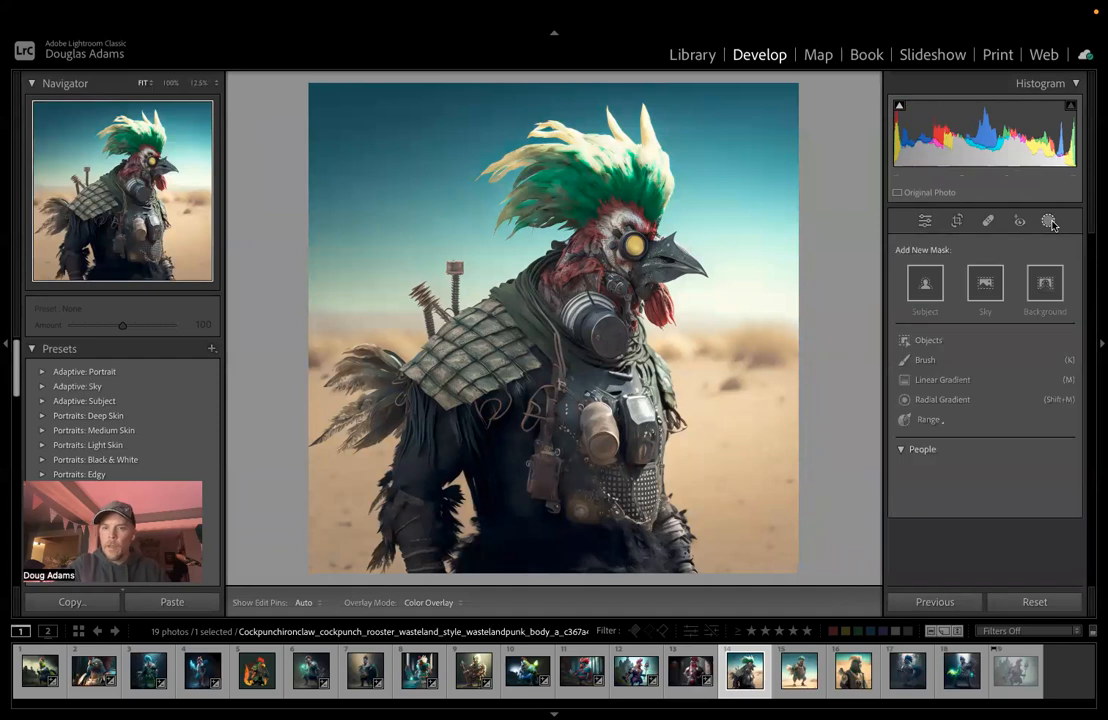
{"action": "left_click", "coordinate": [926, 286]}
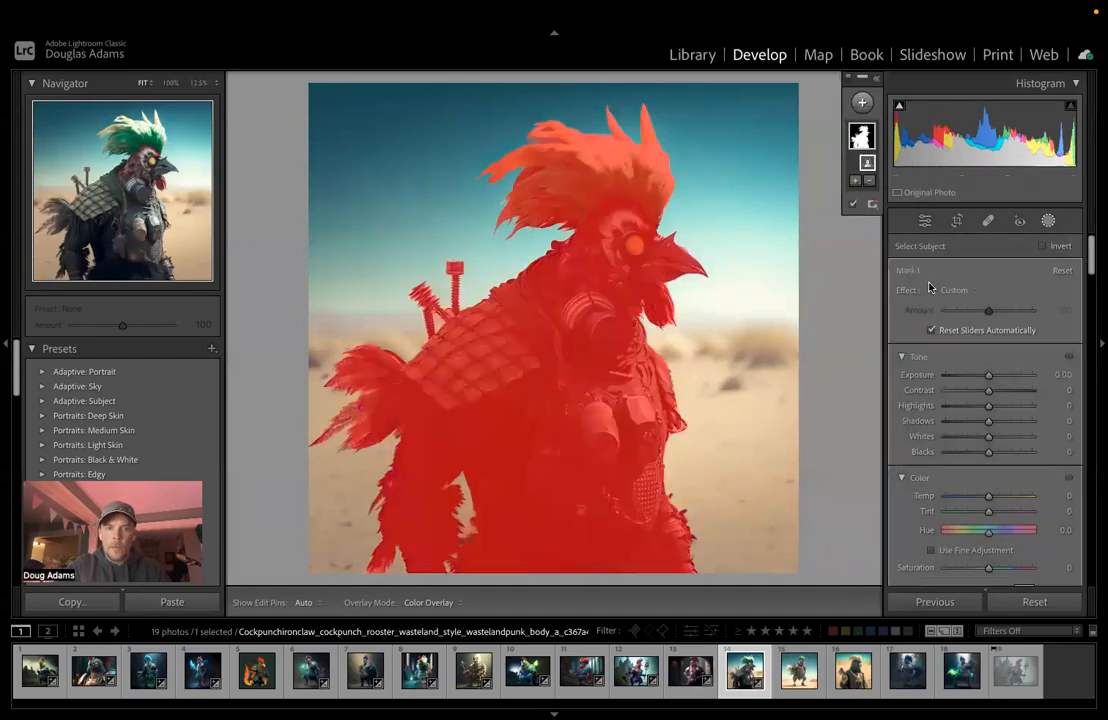
{"action": "left_click_drag", "start_coordinate": [990, 376], "coordinate": [997, 377]}
{"action": "left_click_drag", "start_coordinate": [988, 452], "coordinate": [1001, 394]}
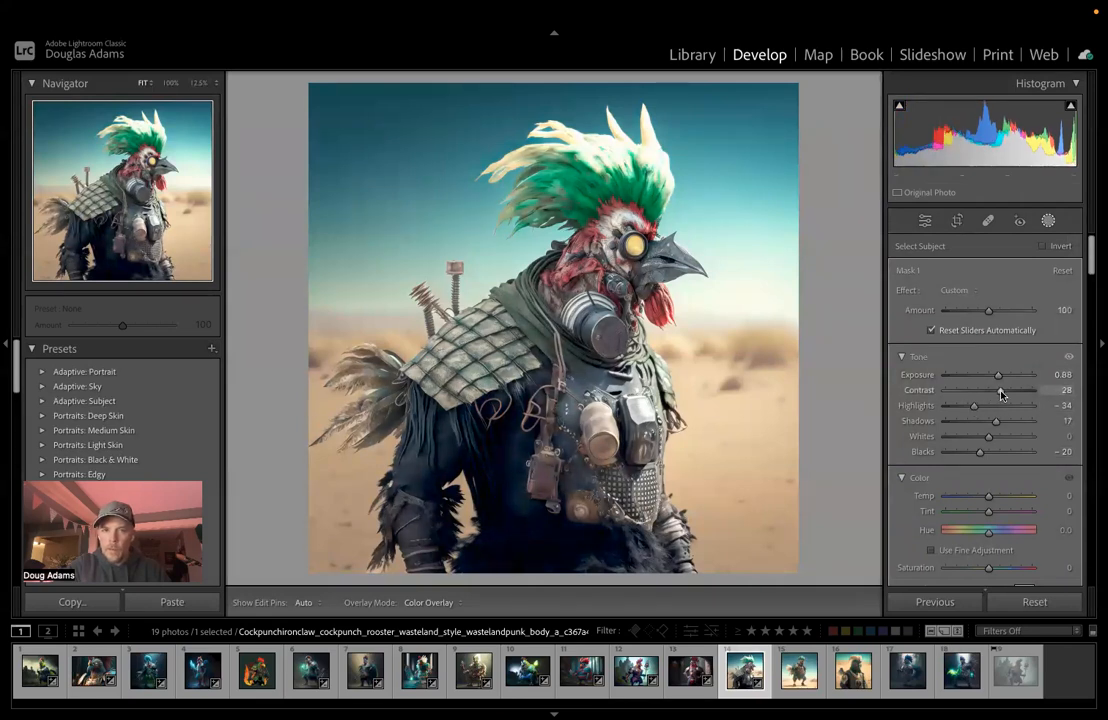
Step: Set the gas-mask rooster mask's temperature to 12, tint to 9, texture to 23, clarity to 28 and dehaze to −5
{"action": "scroll", "coordinate": [995, 400], "scroll_direction": "down", "scroll_amount": 3}
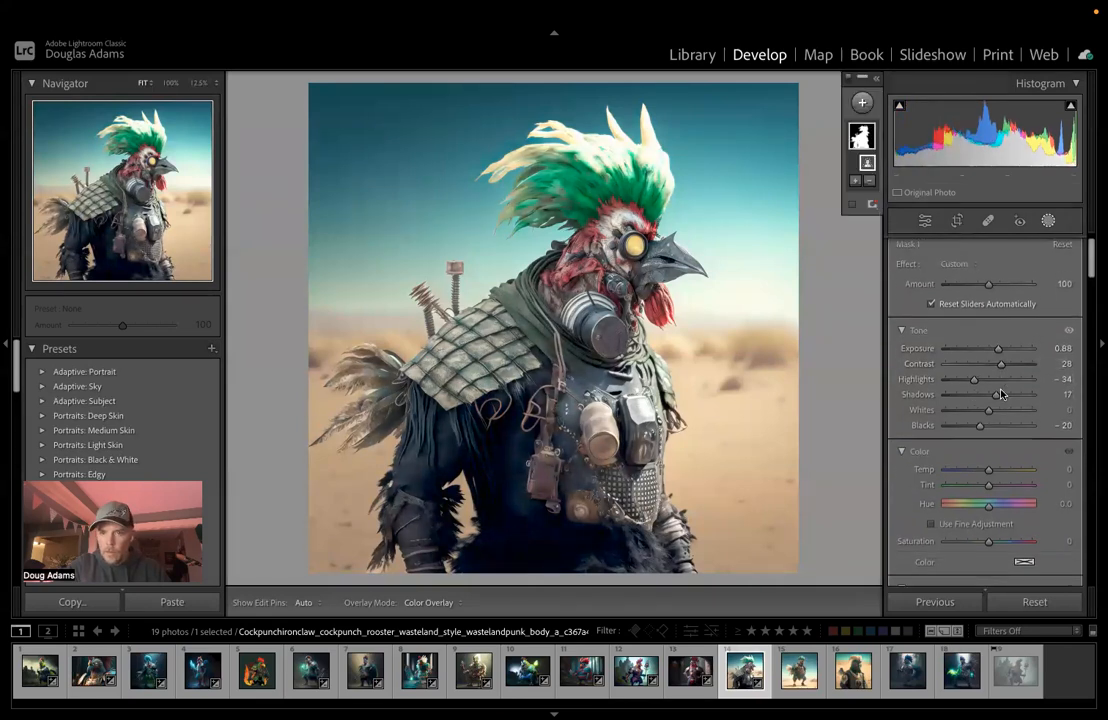
{"action": "mouse_move", "coordinate": [989, 410]}
{"action": "left_mouse_down"}
{"action": "mouse_move", "coordinate": [997, 426]}
{"action": "mouse_move", "coordinate": [984, 426]}
{"action": "left_mouse_up"}
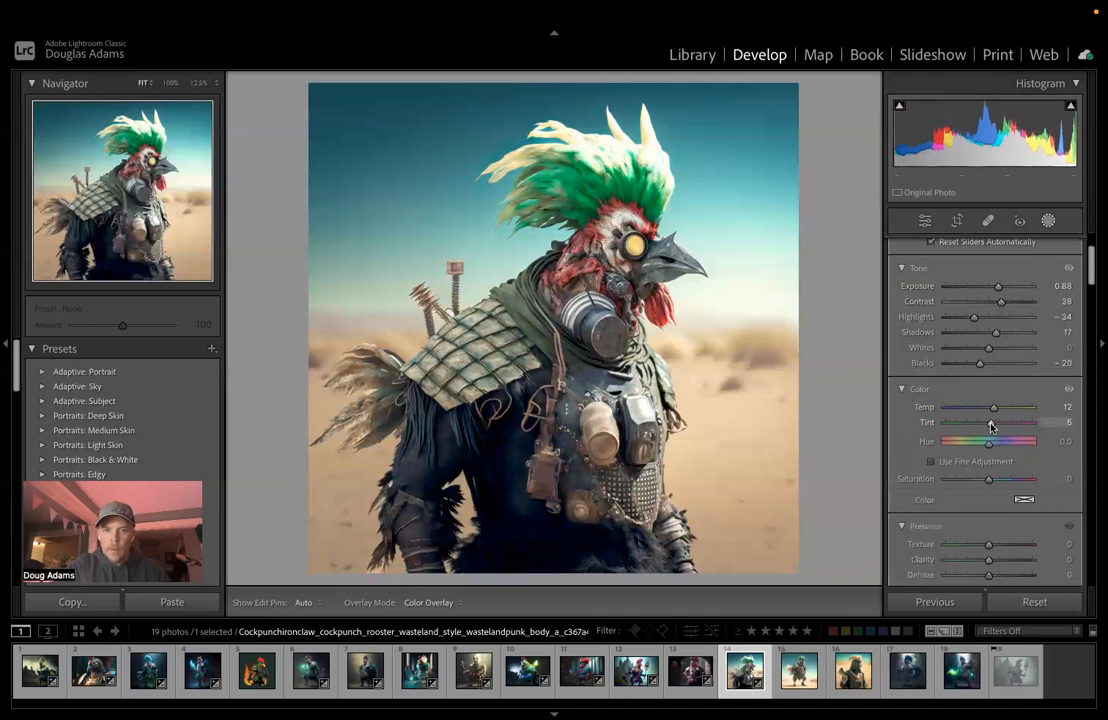
{"action": "scroll", "coordinate": [992, 440], "scroll_direction": "down", "scroll_amount": 4}
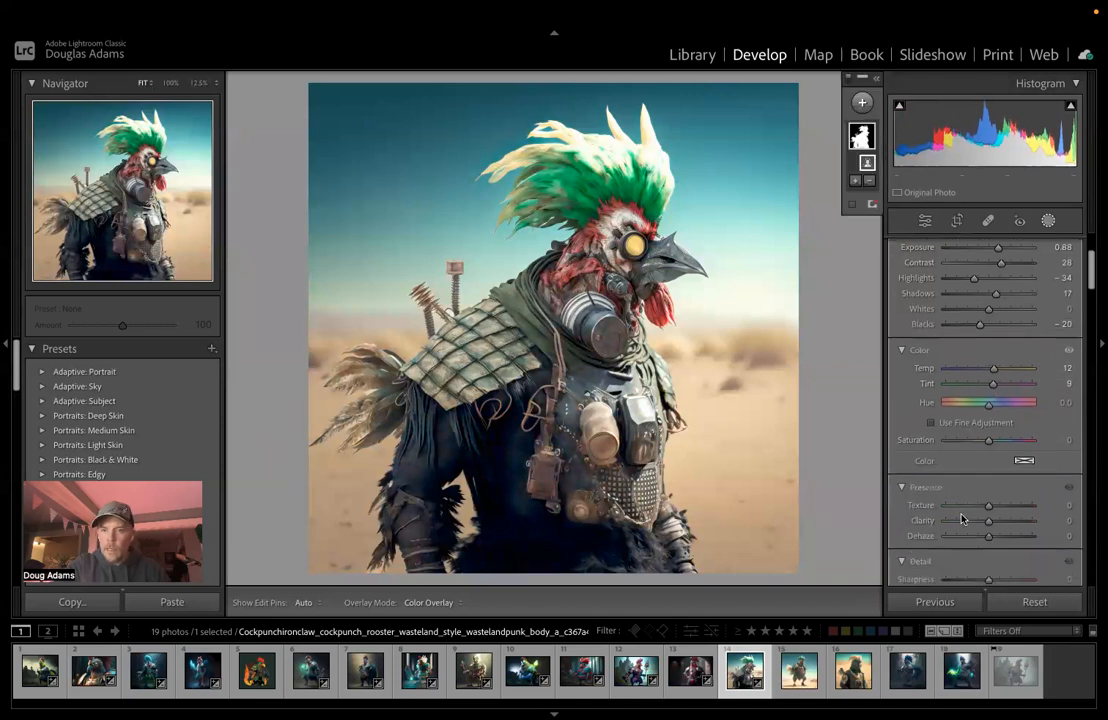
{"action": "left_click_drag", "start_coordinate": [990, 452], "coordinate": [986, 483]}
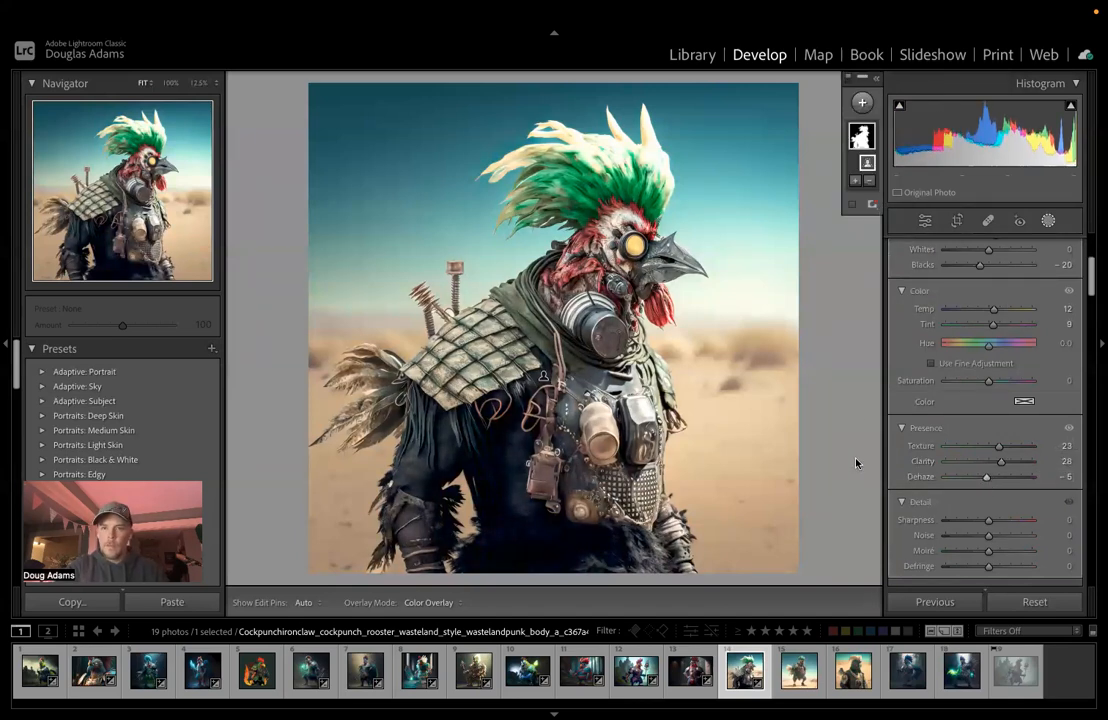
Step: Create an inverted duplicate of the gas-mask rooster's mask and set its exposure to 0.60, blacks to −8, temperature to −7 and tint to 3
{"action": "right_click", "coordinate": [863, 136]}
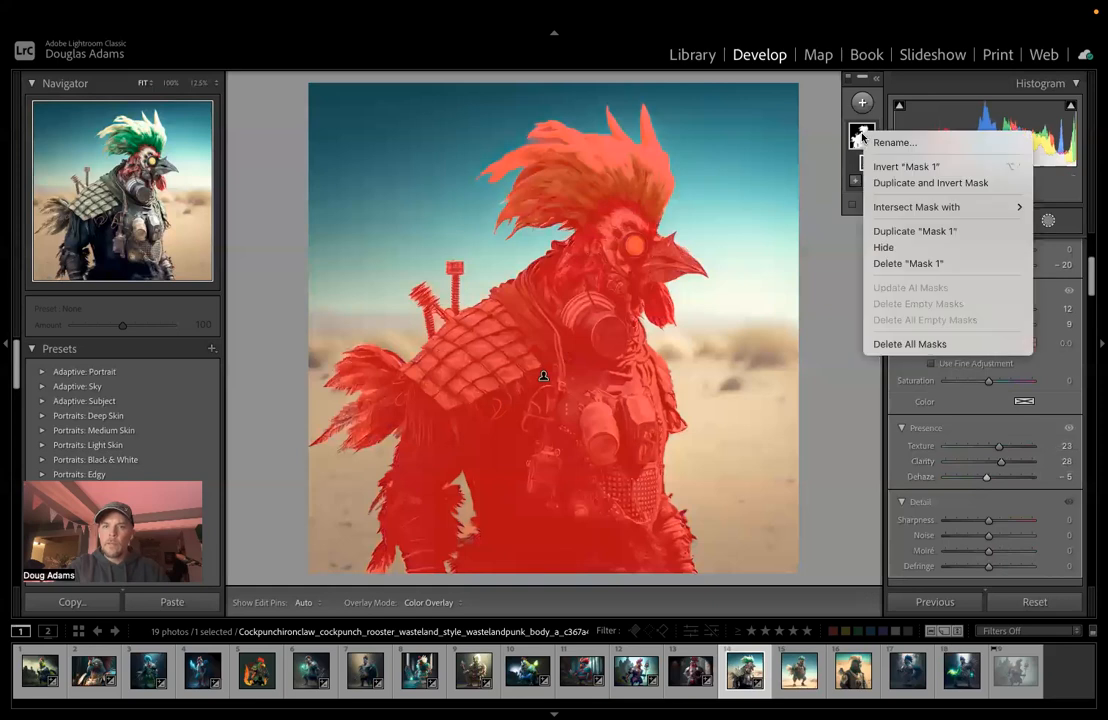
{"action": "left_click", "coordinate": [885, 185]}
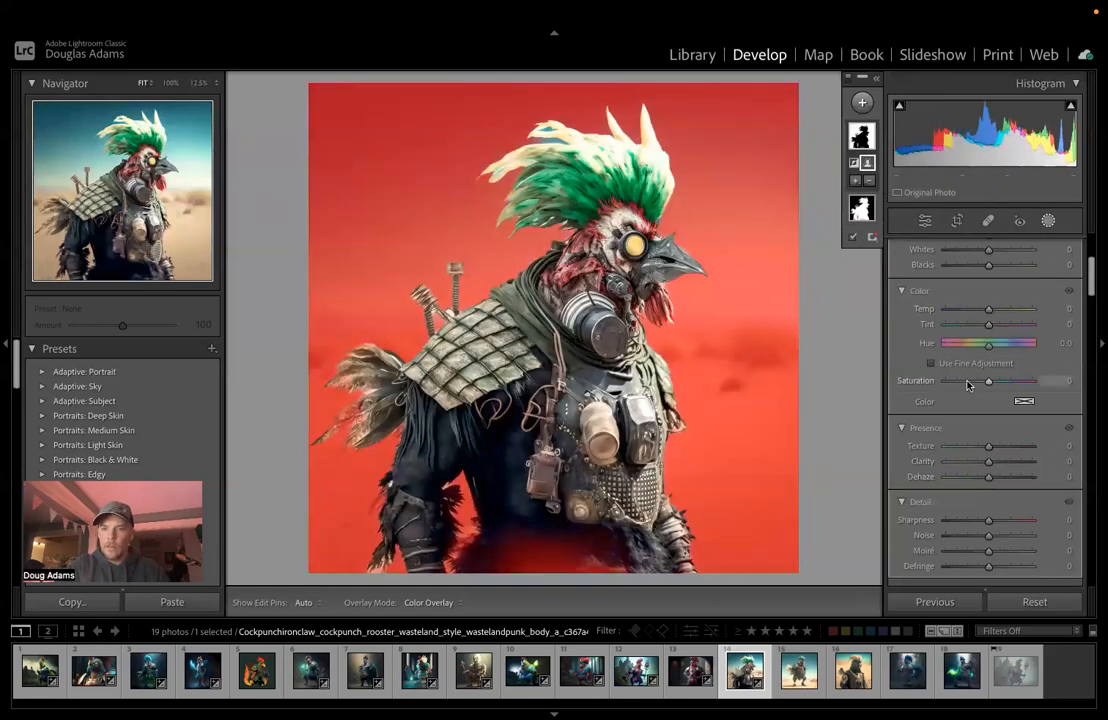
{"action": "left_click_drag", "start_coordinate": [989, 447], "coordinate": [996, 450]}
{"action": "scroll", "coordinate": [991, 400], "scroll_direction": "up", "scroll_amount": 4}
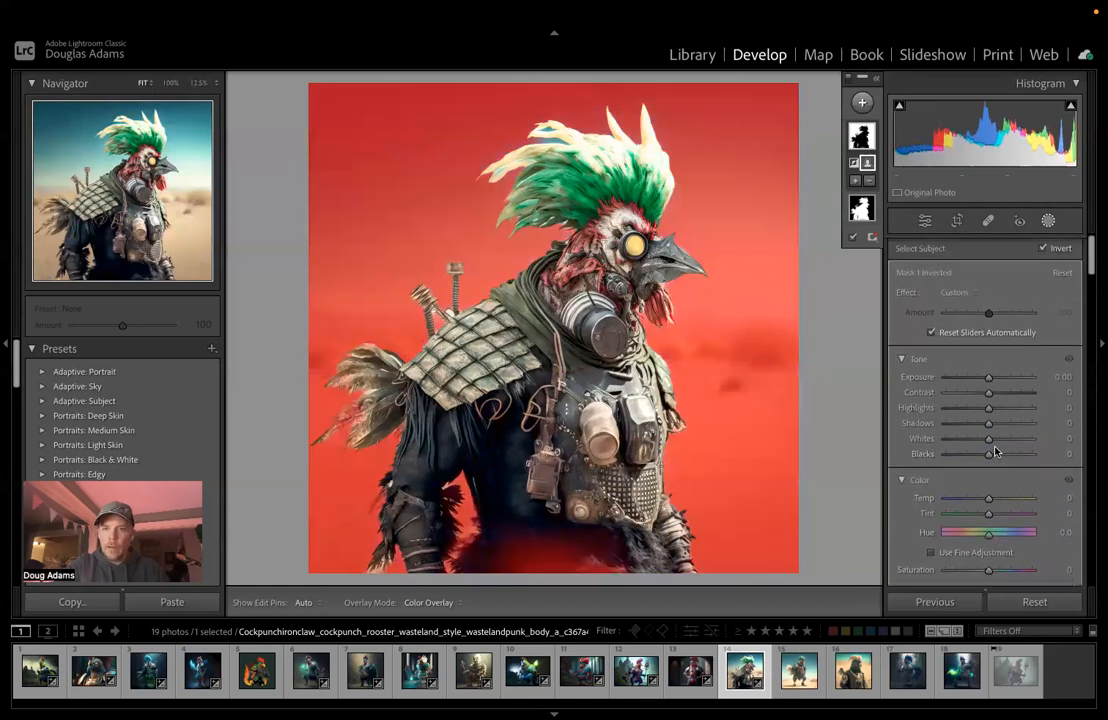
{"action": "left_click_drag", "start_coordinate": [989, 374], "coordinate": [995, 382]}
{"action": "mouse_move", "coordinate": [989, 498]}
{"action": "left_mouse_down"}
{"action": "mouse_move", "coordinate": [978, 499]}
{"action": "mouse_move", "coordinate": [993, 499]}
{"action": "mouse_move", "coordinate": [981, 497]}
{"action": "mouse_move", "coordinate": [990, 516]}
{"action": "left_mouse_up"}
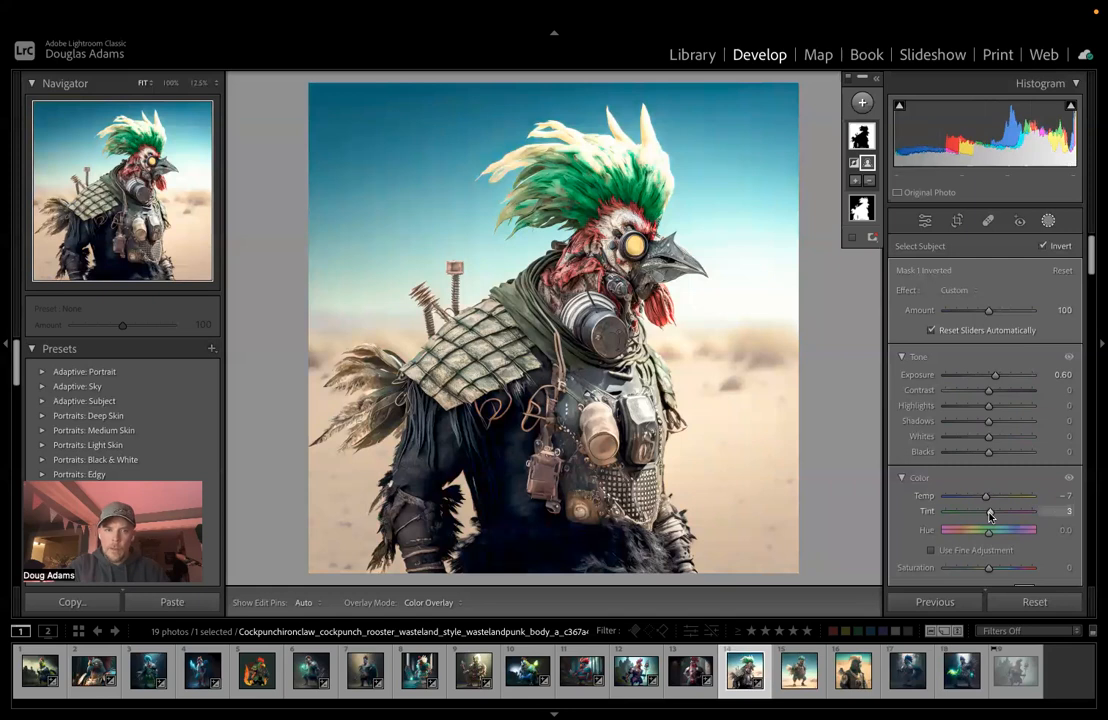
{"action": "left_click_drag", "start_coordinate": [990, 453], "coordinate": [986, 452]}
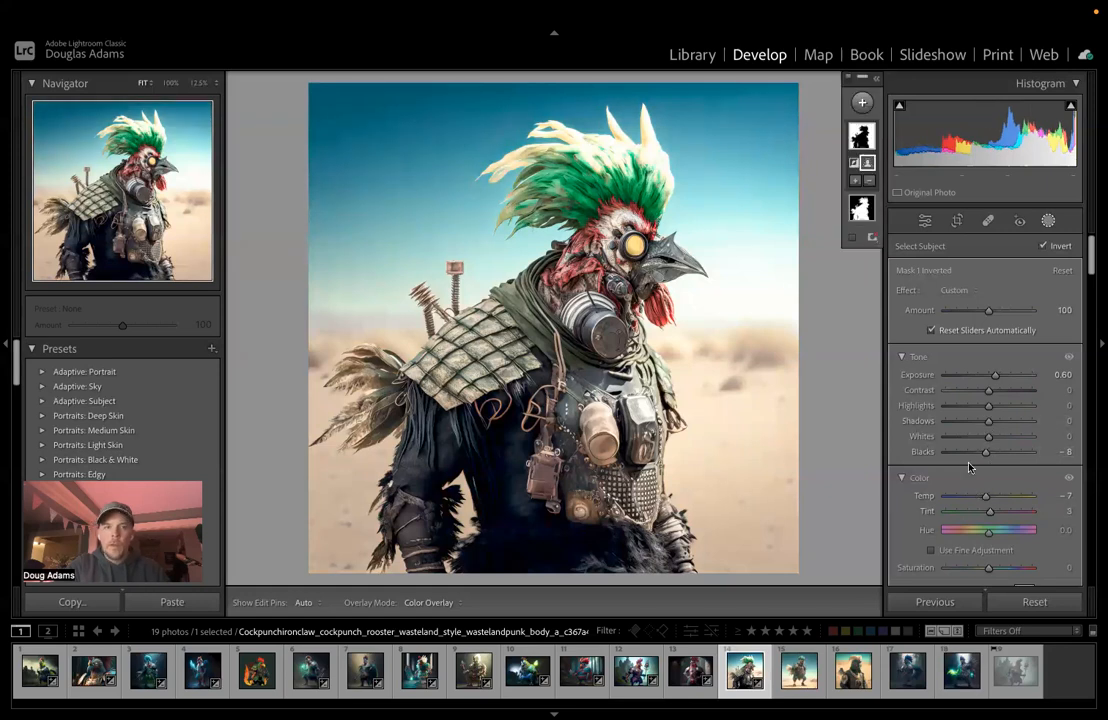
Step: Set the blue hue of the whole gas-mask rooster photo to +12 and compare the result with the original
{"action": "left_click", "coordinate": [1049, 222]}
{"action": "scroll", "coordinate": [976, 395], "scroll_direction": "down", "scroll_amount": 10}
{"action": "scroll", "coordinate": [976, 395], "scroll_direction": "down", "scroll_amount": 6}
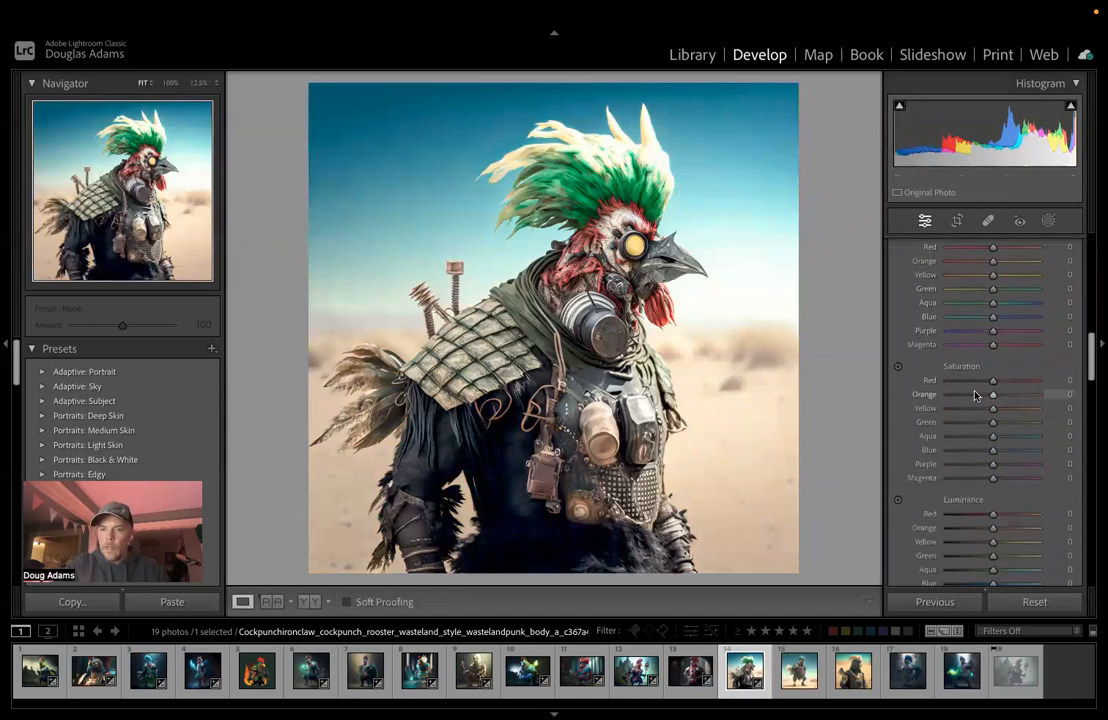
{"action": "scroll", "coordinate": [976, 395], "scroll_direction": "up", "scroll_amount": 2}
{"action": "scroll", "coordinate": [976, 395], "scroll_direction": "up", "scroll_amount": 3}
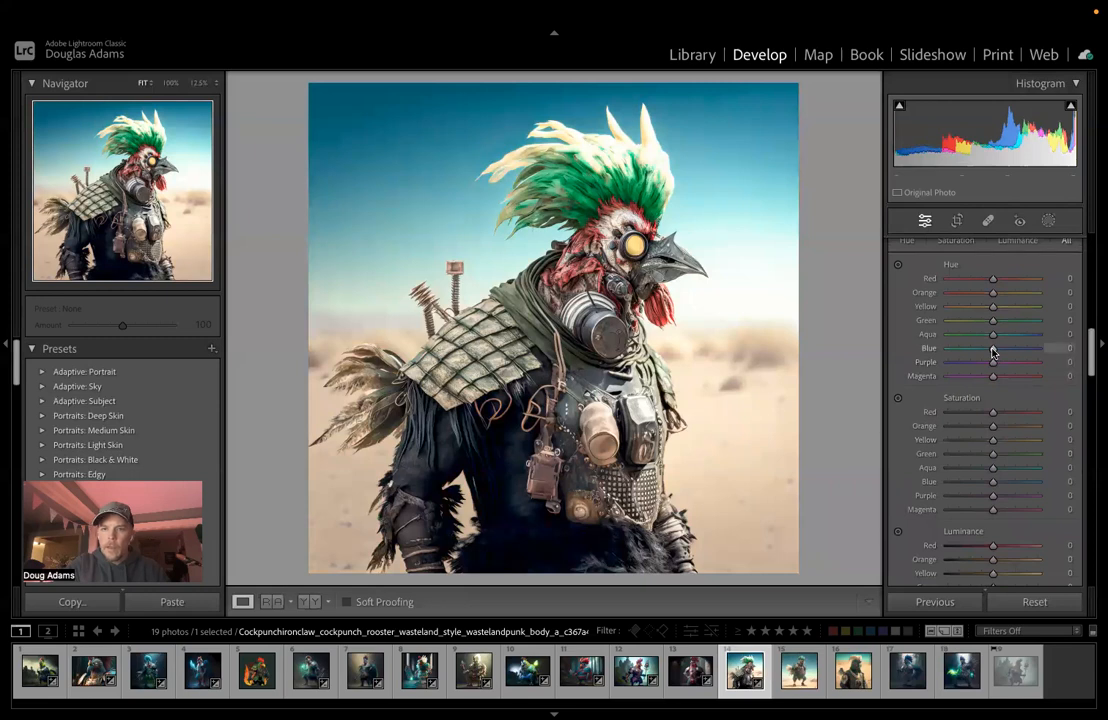
{"action": "left_click_drag", "start_coordinate": [993, 352], "coordinate": [991, 356]}
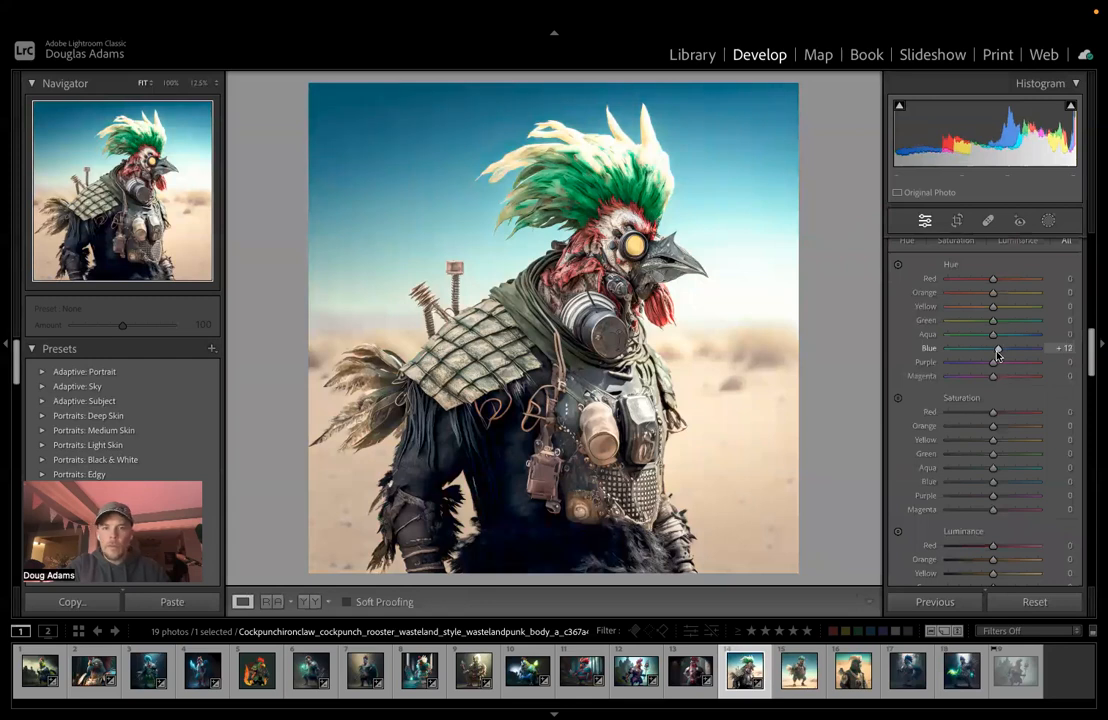
{"action": "key", "text": "backslash"}
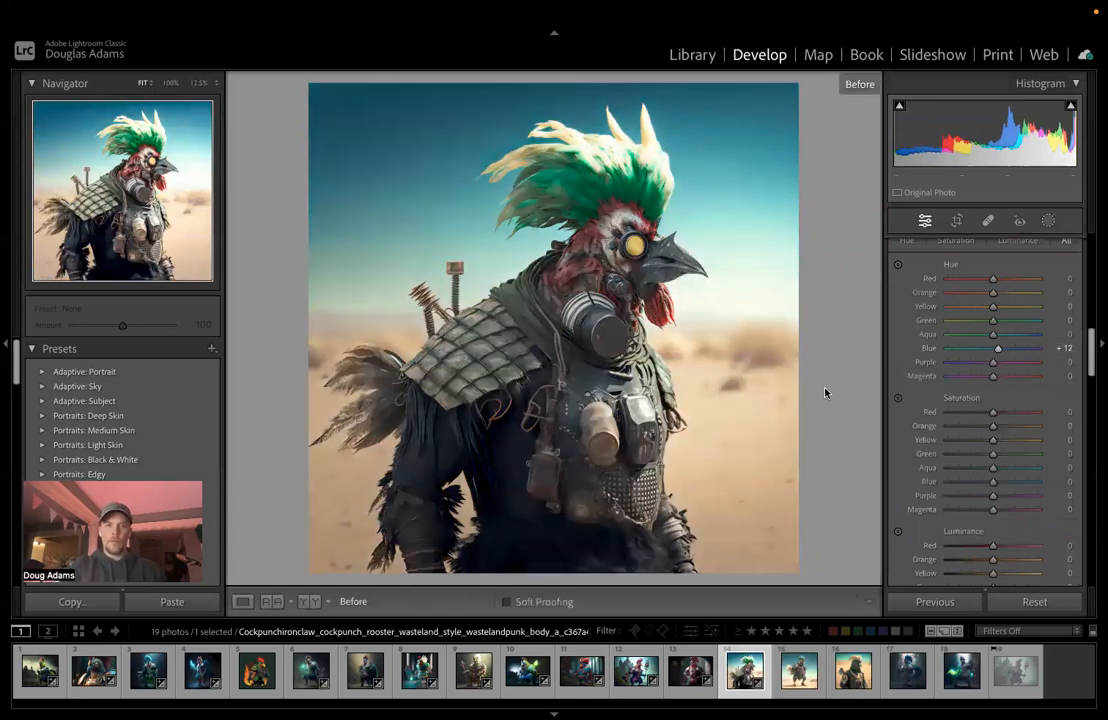
{"action": "key", "text": "backslash"}
Step: Mask the subject of the full-body desert rooster photo with exposure 0.39, contrast 32, shadows −26, blacks −5, temperature −4 and tint 12
{"action": "key", "text": "Right"}
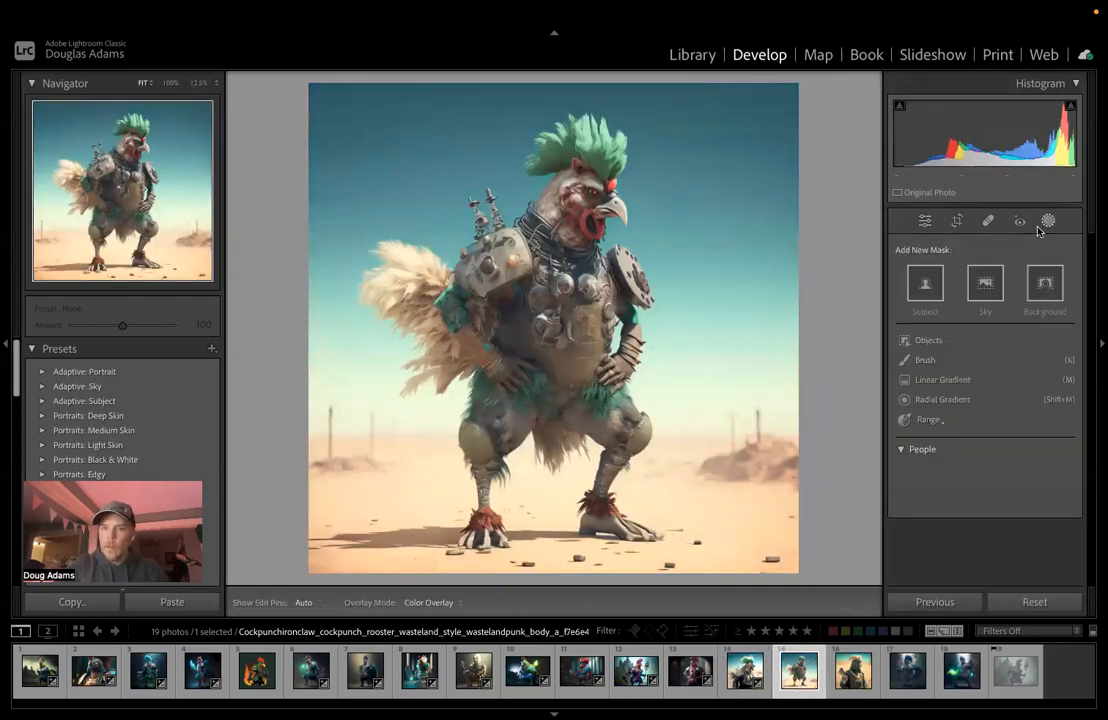
{"action": "left_click", "coordinate": [925, 285]}
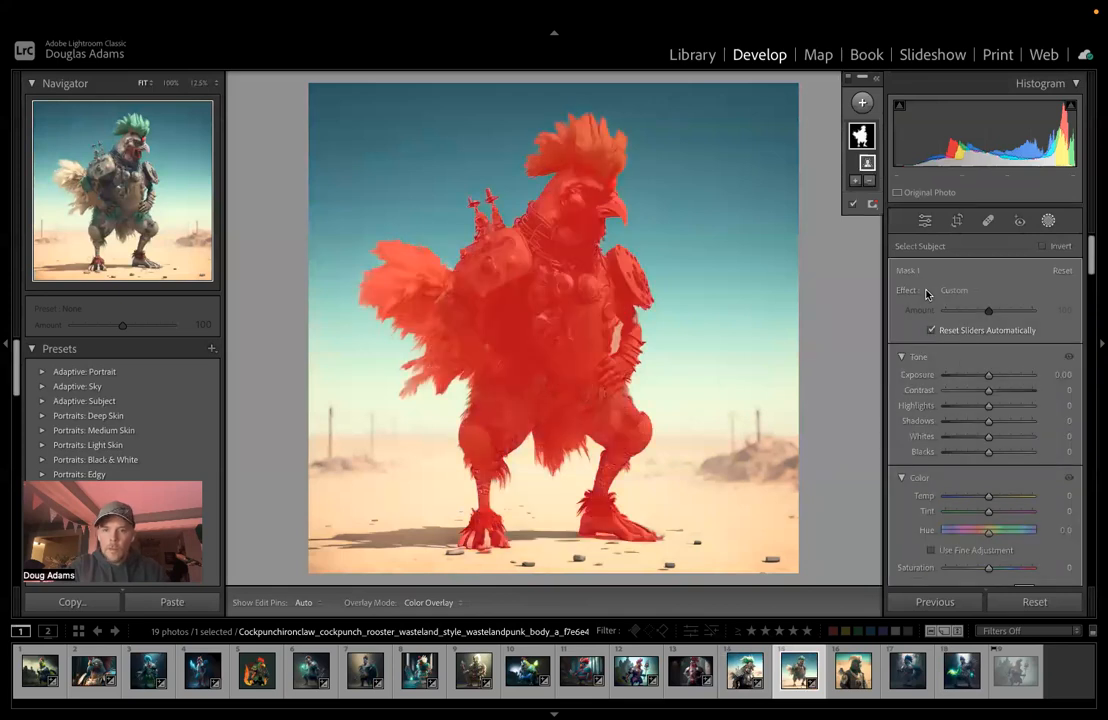
{"action": "left_click_drag", "start_coordinate": [988, 377], "coordinate": [991, 499]}
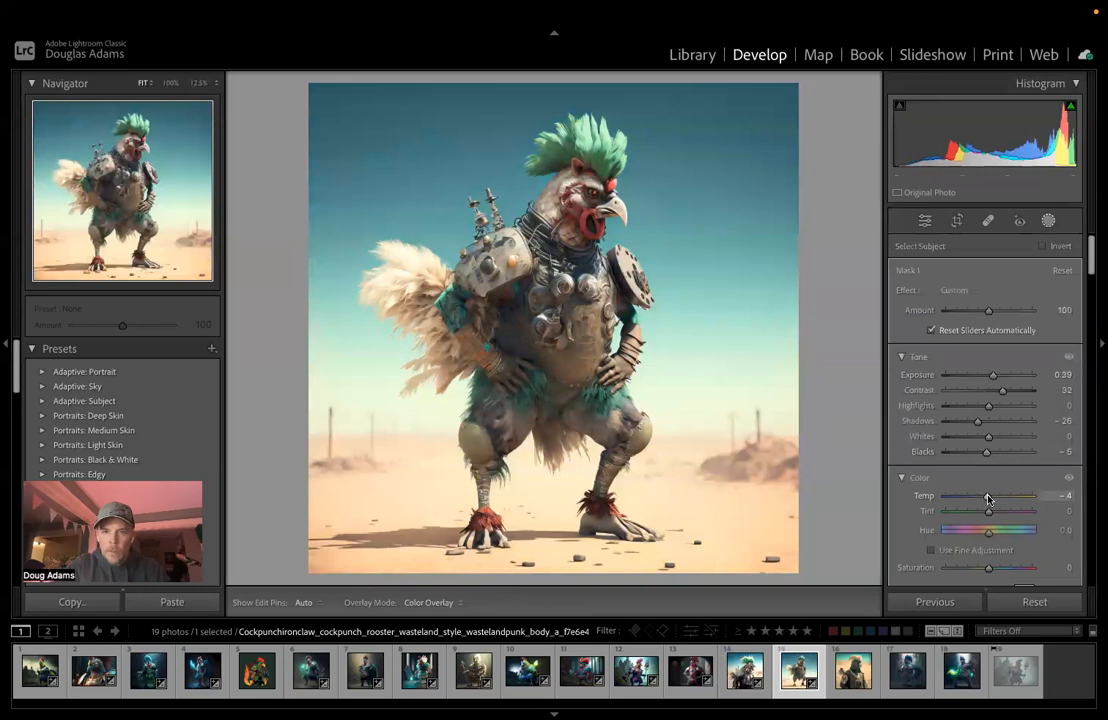
{"action": "left_click_drag", "start_coordinate": [988, 511], "coordinate": [994, 516]}
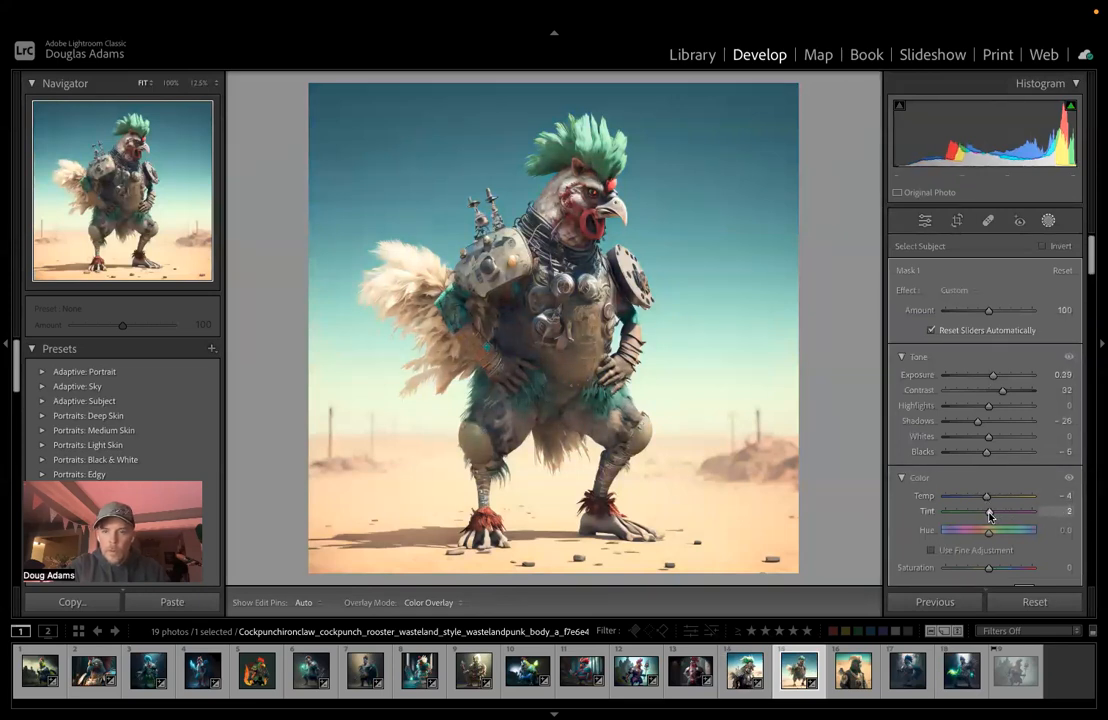
Step: Set the full-body desert rooster mask's texture to 46 and clarity to 44, and lower its dehaze slightly
{"action": "scroll", "coordinate": [998, 490], "scroll_direction": "down", "scroll_amount": 5}
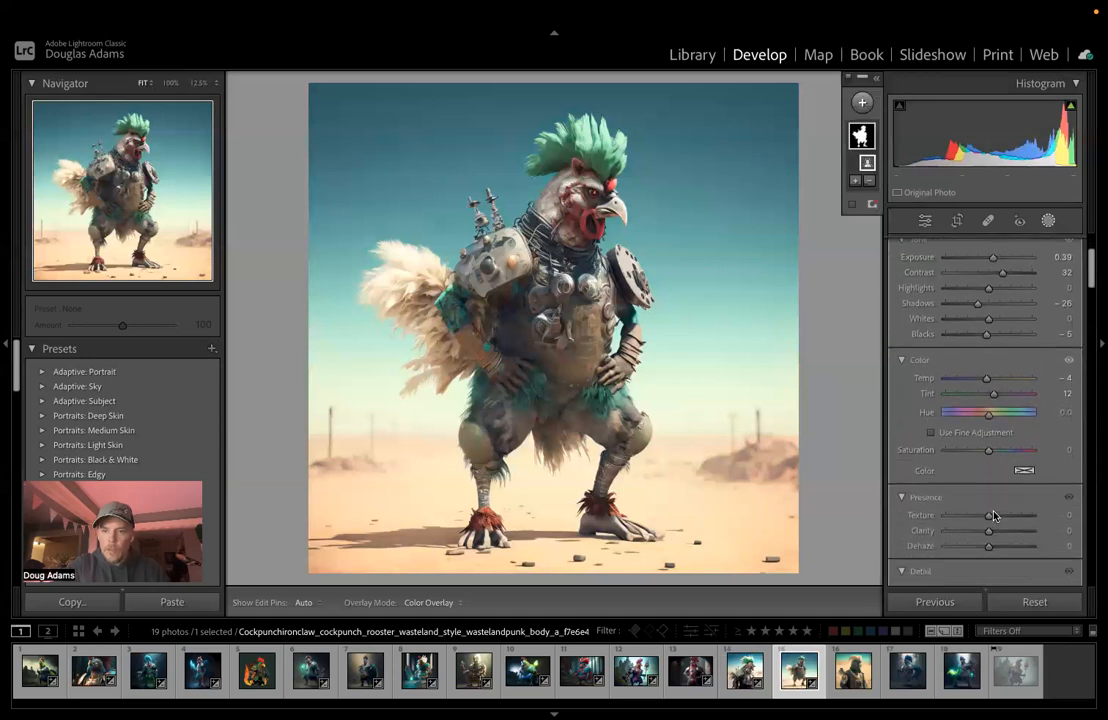
{"action": "left_click", "coordinate": [1008, 455]}
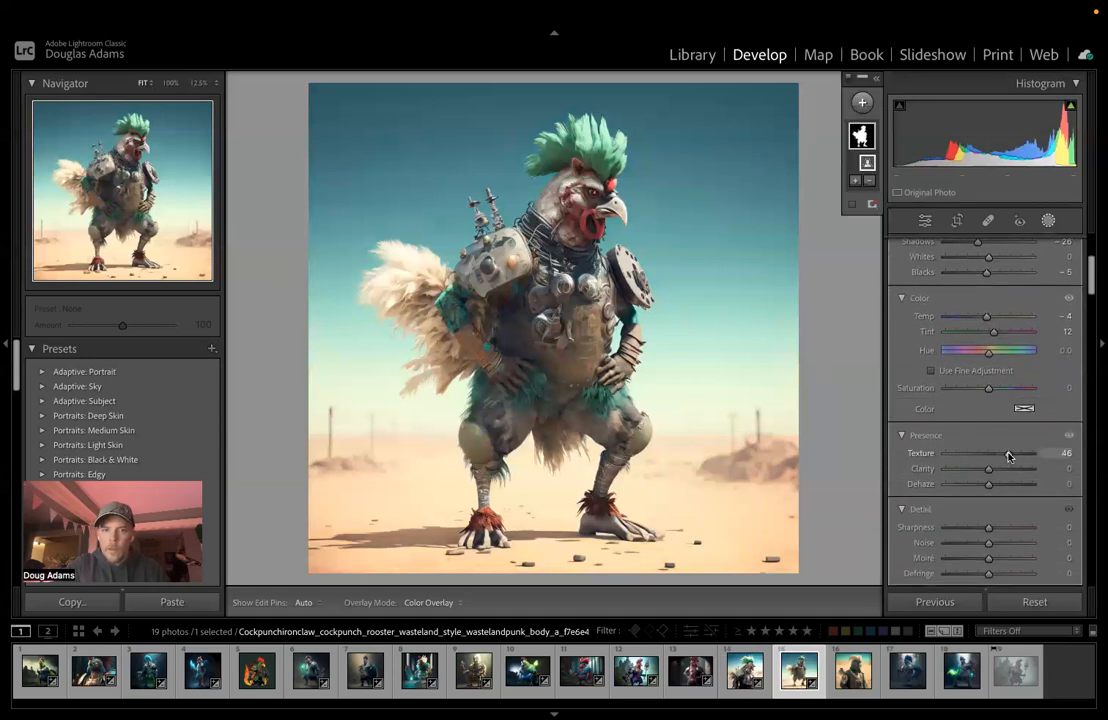
{"action": "left_click", "coordinate": [1007, 469]}
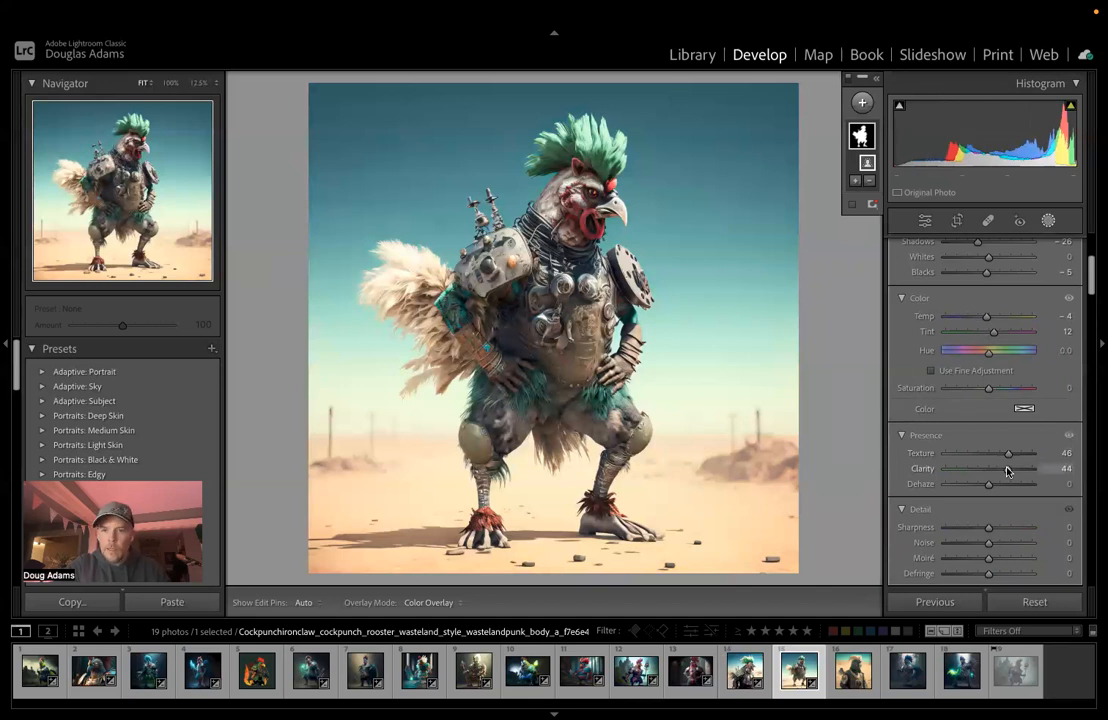
{"action": "left_click_drag", "start_coordinate": [990, 487], "coordinate": [984, 487]}
{"action": "scroll", "coordinate": [985, 487], "scroll_direction": "up", "scroll_amount": 5}
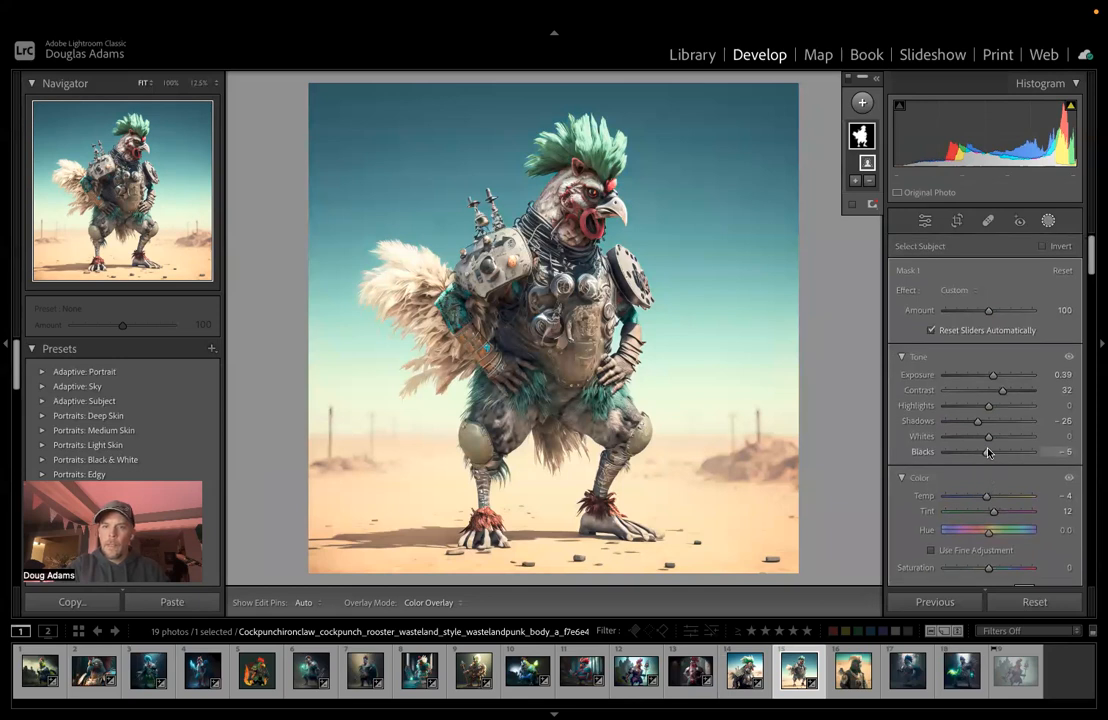
Step: Create an inverted duplicate of the full-body rooster's mask with exposure 0.54, contrast 20, blacks −16, temperature −11 and tint 6
{"action": "right_click", "coordinate": [872, 146]}
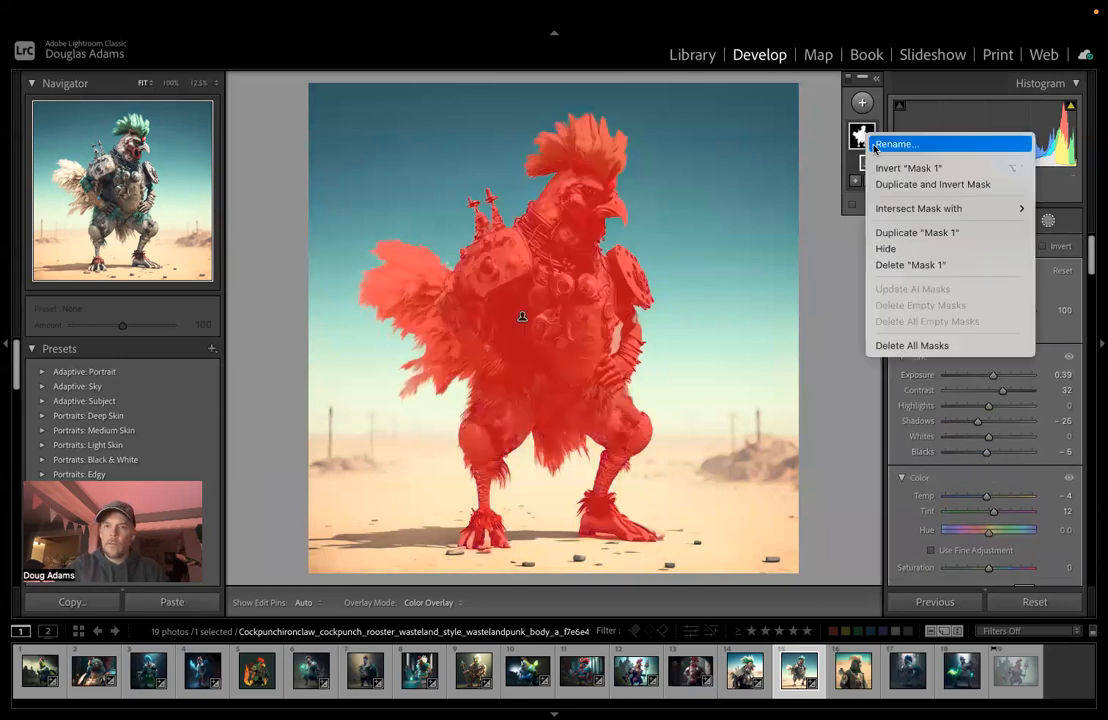
{"action": "left_click", "coordinate": [932, 184]}
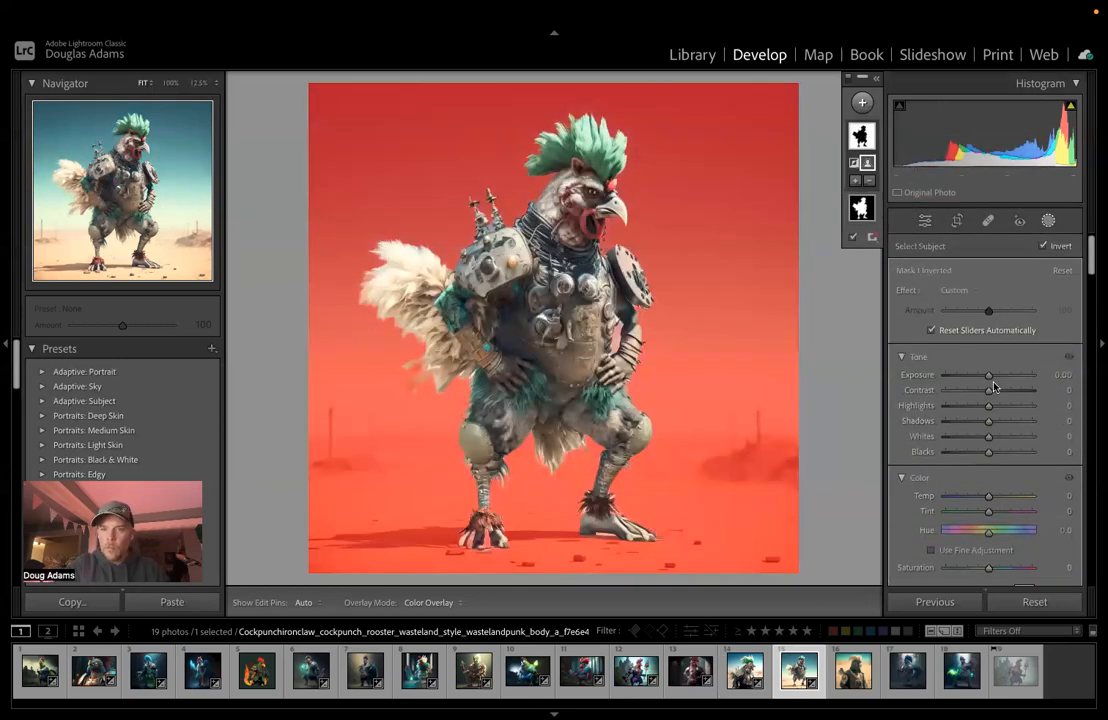
{"action": "left_click_drag", "start_coordinate": [990, 375], "coordinate": [995, 377]}
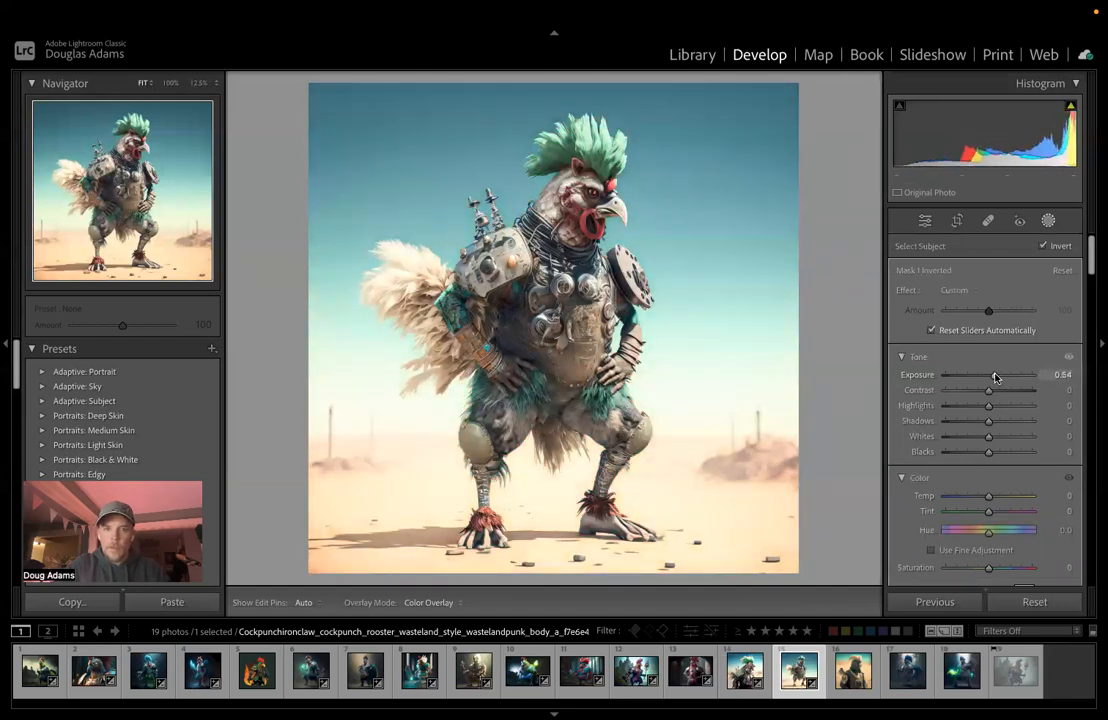
{"action": "left_click_drag", "start_coordinate": [989, 391], "coordinate": [997, 397]}
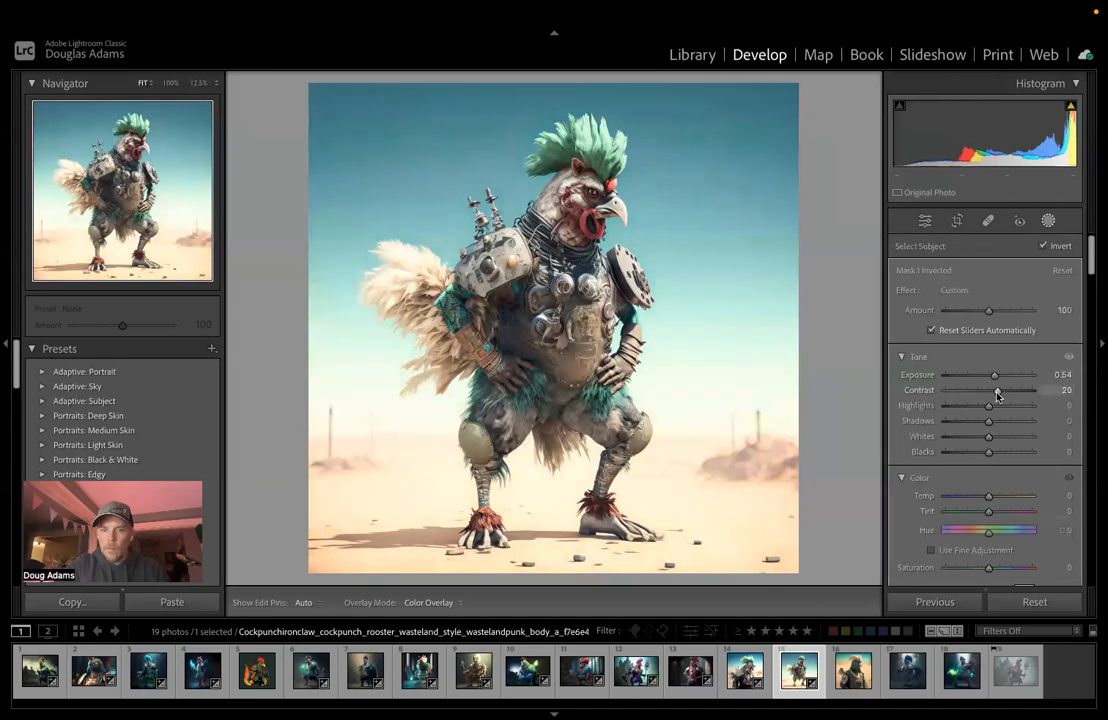
{"action": "left_click_drag", "start_coordinate": [988, 455], "coordinate": [982, 453]}
{"action": "left_click_drag", "start_coordinate": [989, 500], "coordinate": [985, 500]}
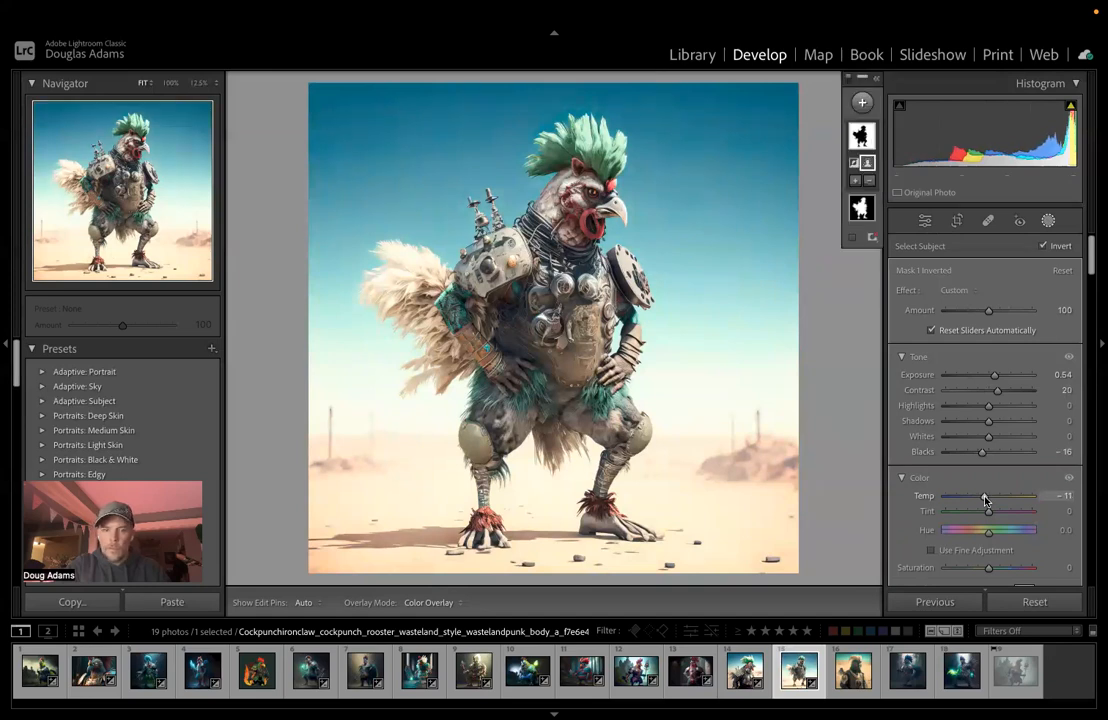
{"action": "left_click_drag", "start_coordinate": [988, 511], "coordinate": [993, 514]}
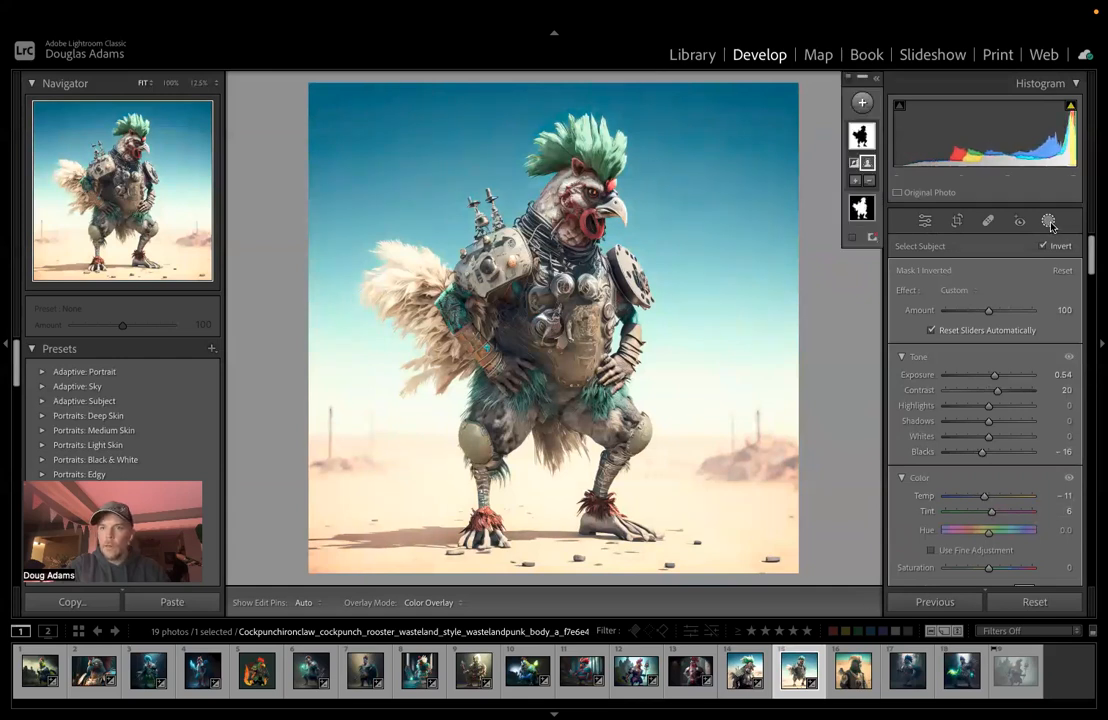
Step: Set the blue hue of the whole full-body rooster photo to +13 and compare the result with the original
{"action": "left_click", "coordinate": [1050, 227]}
{"action": "scroll", "coordinate": [978, 345], "scroll_direction": "down", "scroll_amount": 10}
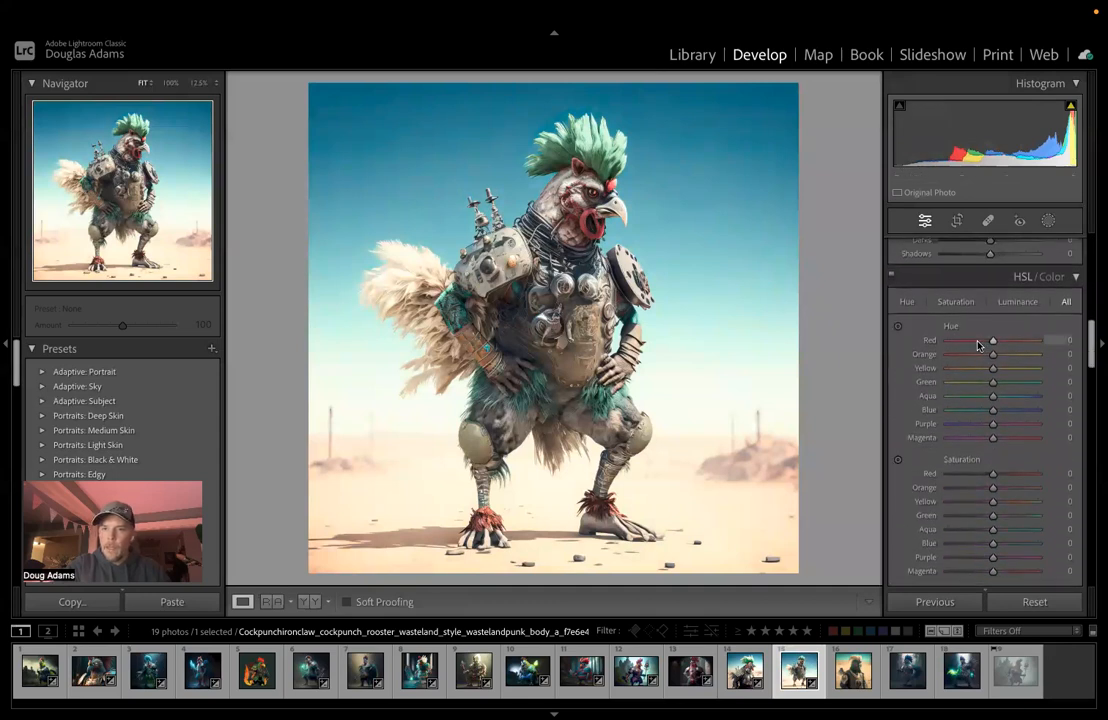
{"action": "scroll", "coordinate": [980, 344], "scroll_direction": "down", "scroll_amount": 3}
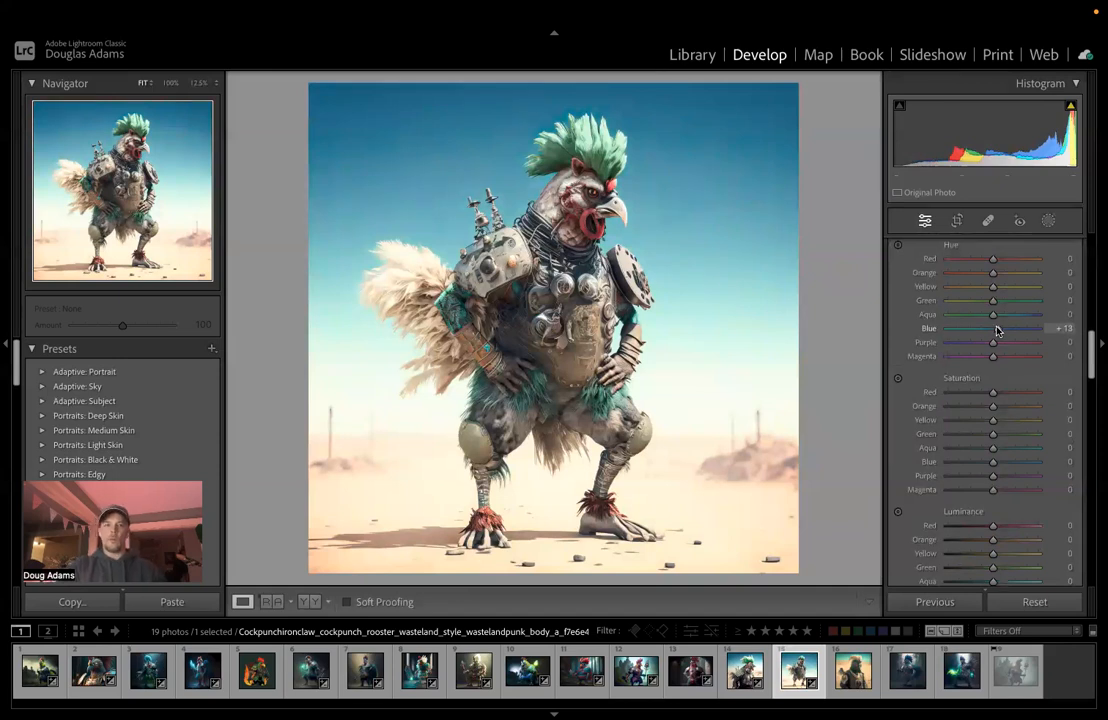
{"action": "key", "text": "backslash"}
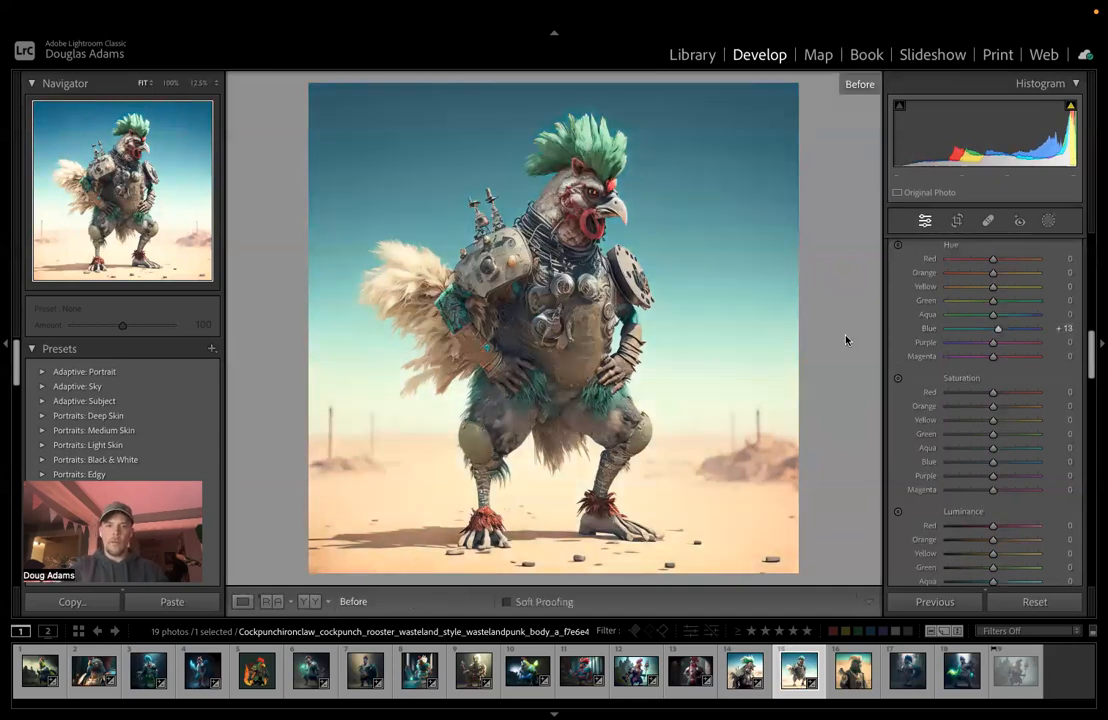
{"action": "key", "text": "backslash"}
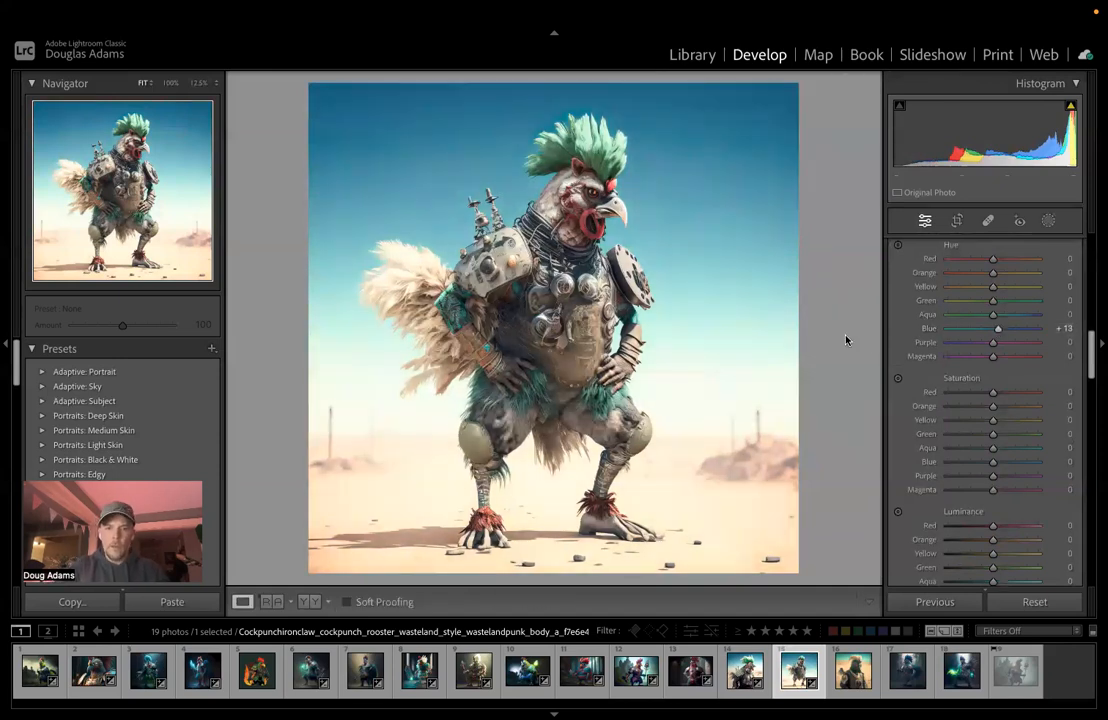
Step: Mask the subject of the helmeted rooster soldier photo and set exposure to 0.73, contrast to 20, shadows to 32 and blacks to −10
{"action": "left_click", "coordinate": [851, 672]}
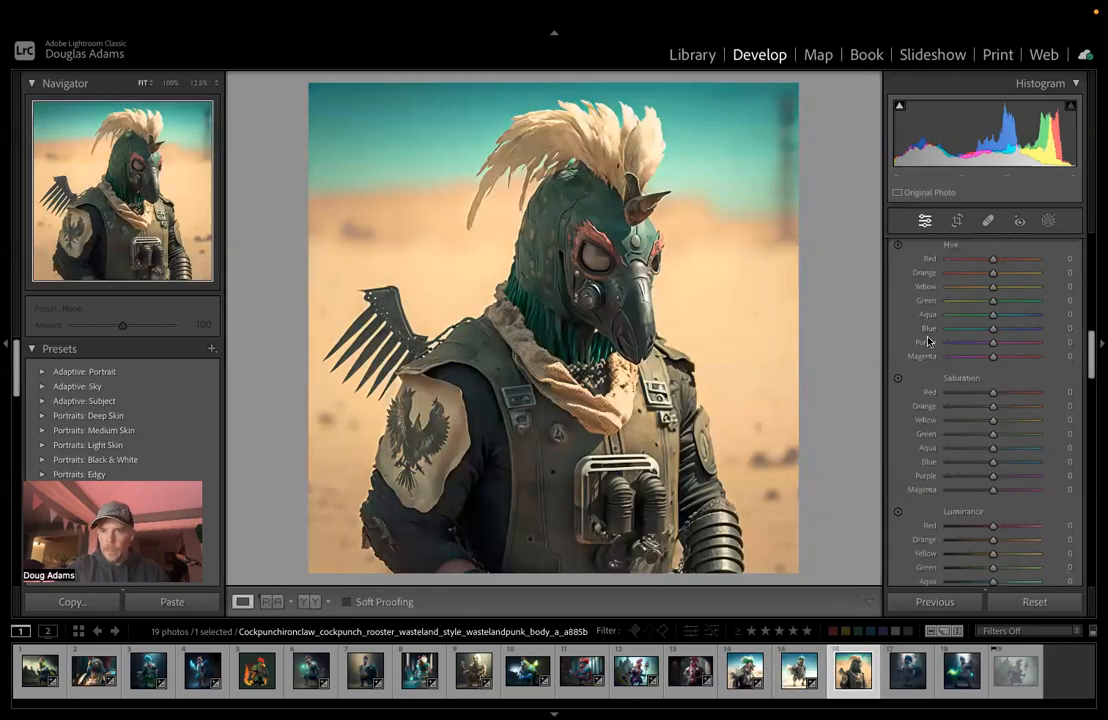
{"action": "left_click", "coordinate": [1048, 220]}
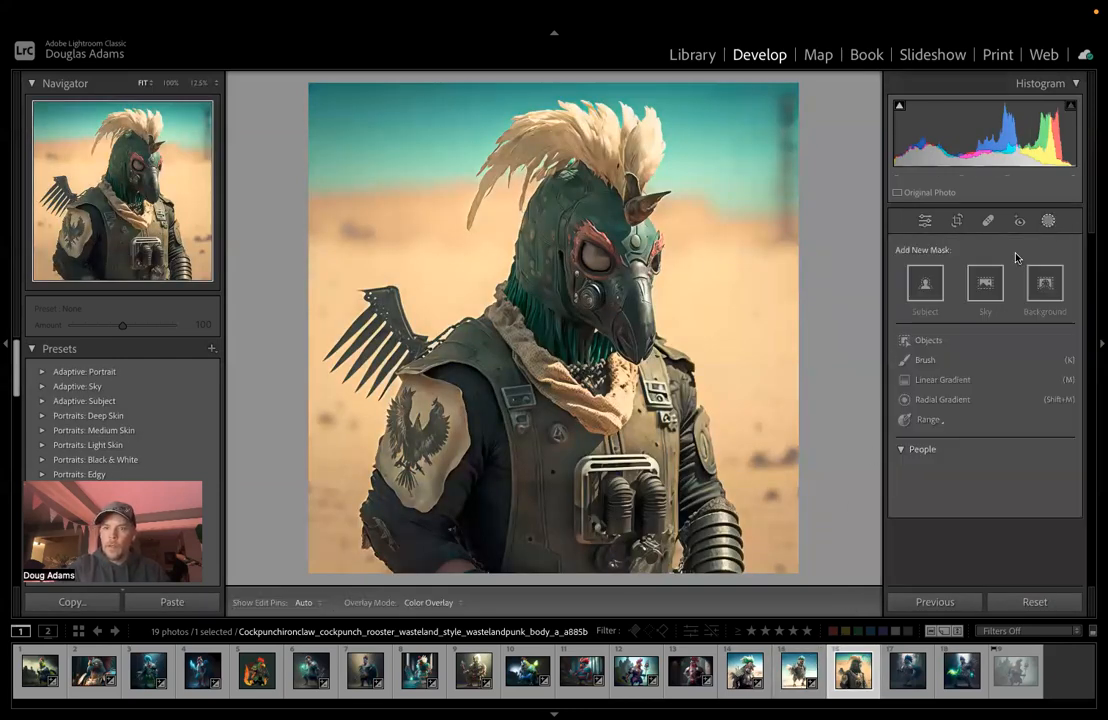
{"action": "left_click", "coordinate": [938, 285]}
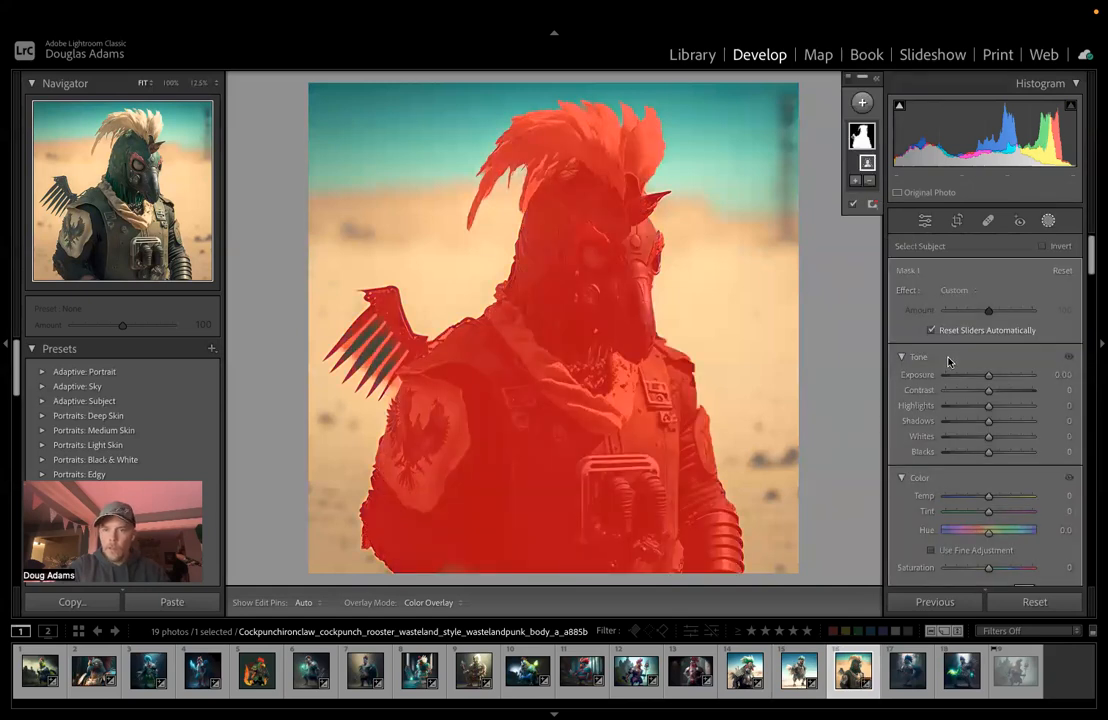
{"action": "left_click_drag", "start_coordinate": [987, 377], "coordinate": [995, 377]}
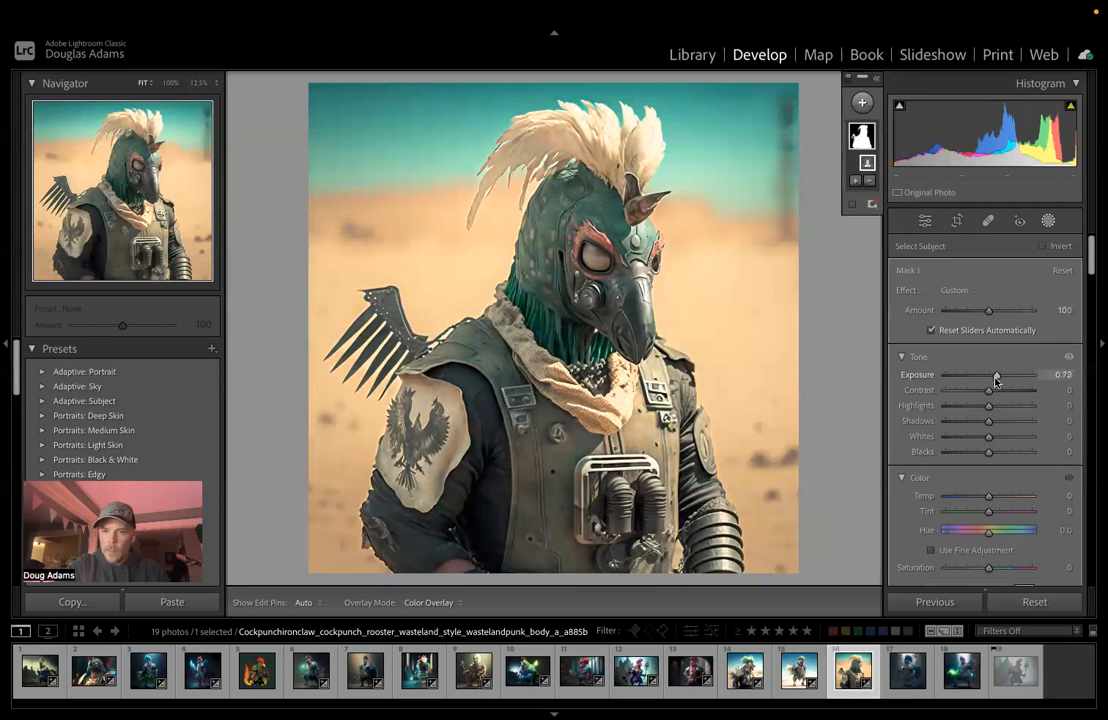
{"action": "left_click_drag", "start_coordinate": [988, 390], "coordinate": [997, 390]}
{"action": "left_click_drag", "start_coordinate": [988, 451], "coordinate": [1003, 422]}
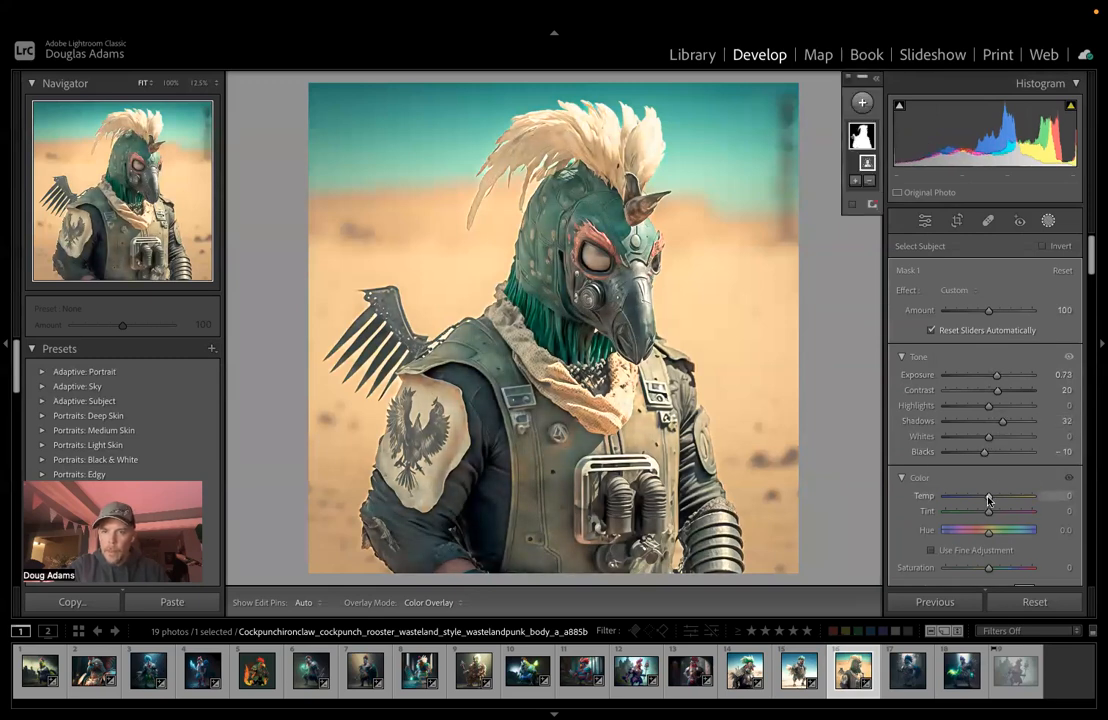
Step: Set the helmeted rooster mask's temperature to −11, tint to 17, texture to 49, clarity to 34 and shadows to 18
{"action": "left_click_drag", "start_coordinate": [988, 500], "coordinate": [1005, 524]}
{"action": "scroll", "coordinate": [998, 512], "scroll_direction": "down", "scroll_amount": 3}
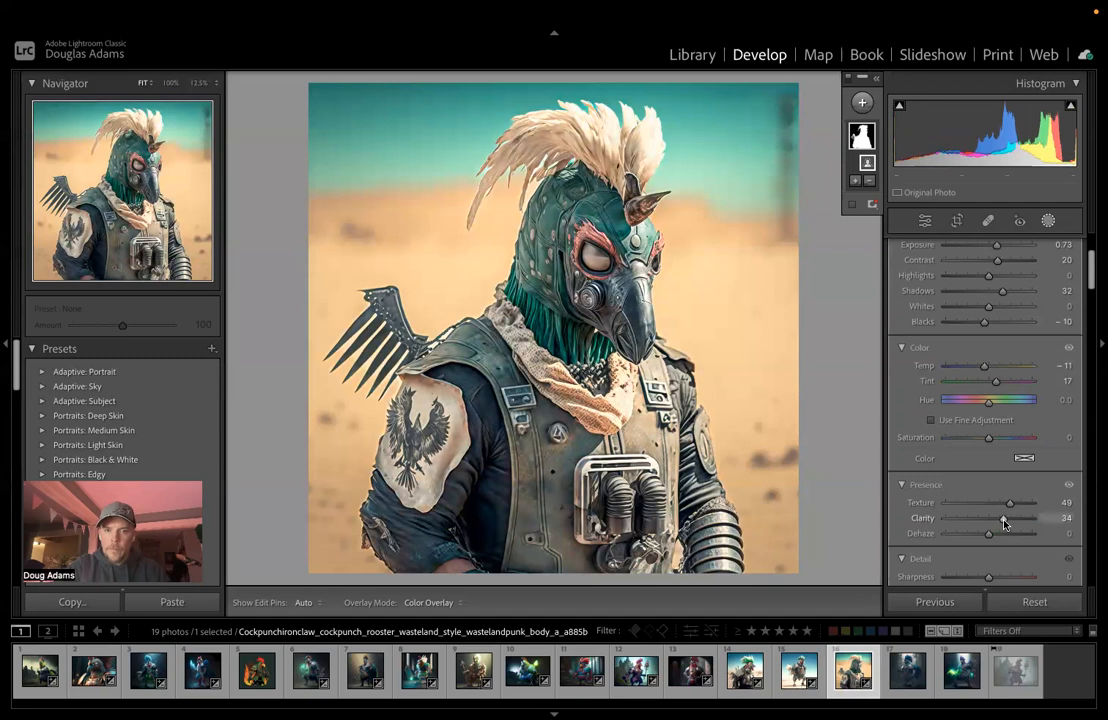
{"action": "scroll", "coordinate": [1004, 500], "scroll_direction": "up", "scroll_amount": 5}
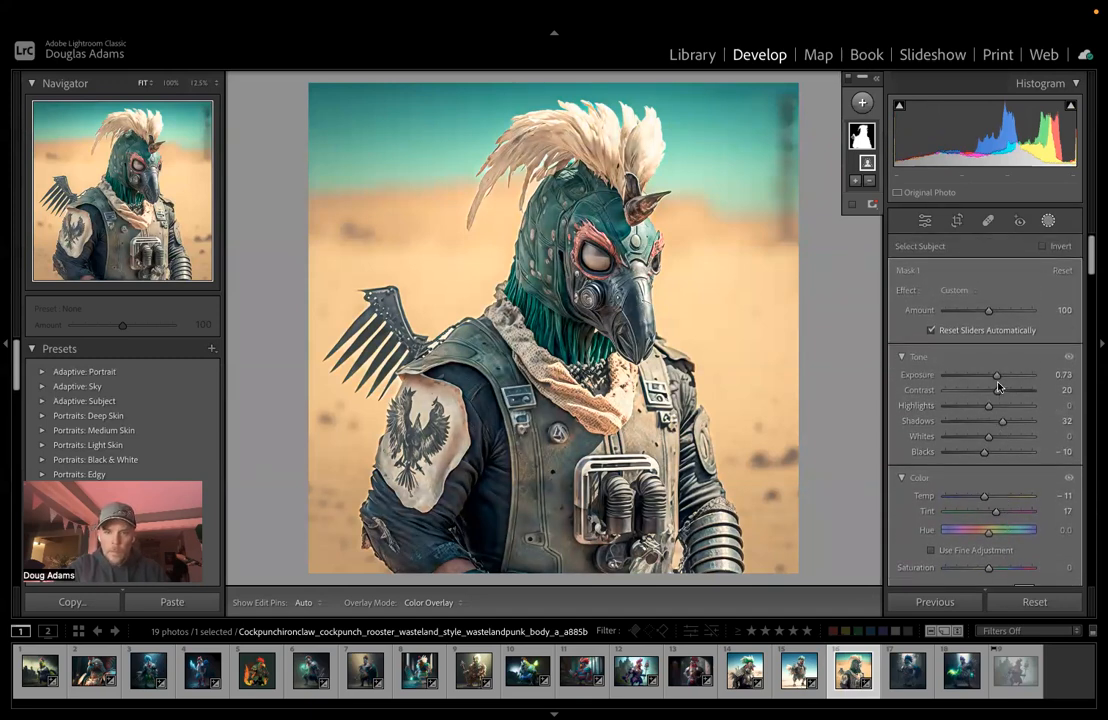
{"action": "left_click_drag", "start_coordinate": [1003, 421], "coordinate": [997, 425]}
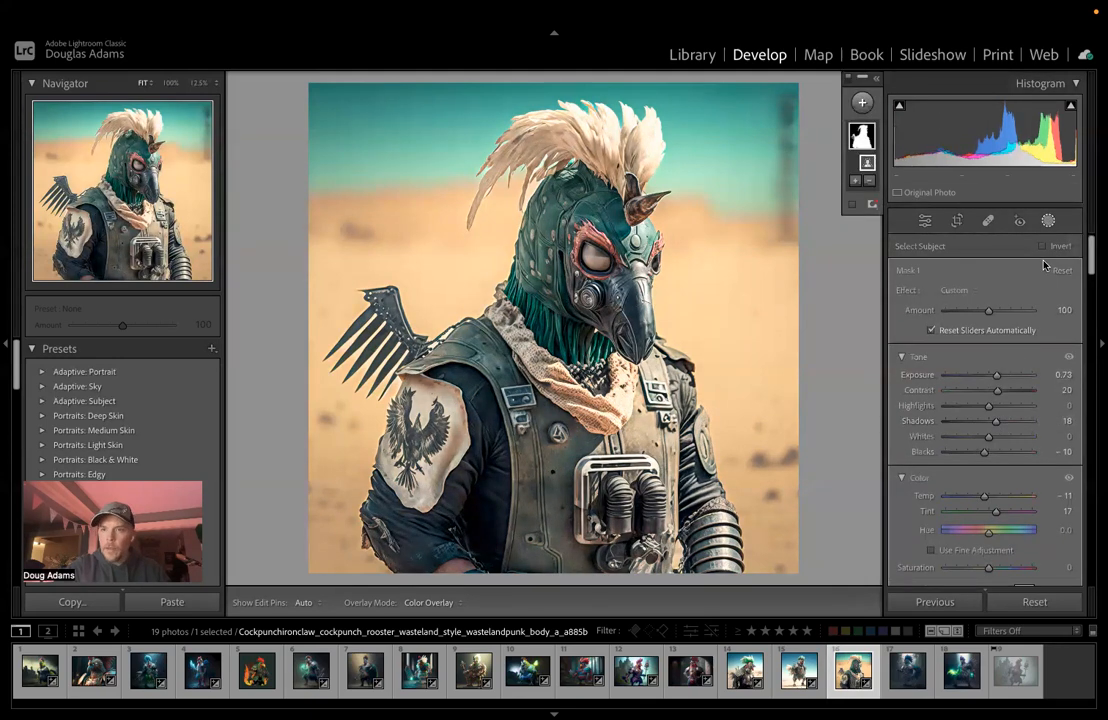
Step: Create an inverted duplicate of the helmeted rooster's mask and set its exposure to 1.24, contrast to 17, temperature to −18 and tint to 5
{"action": "right_click", "coordinate": [860, 138]}
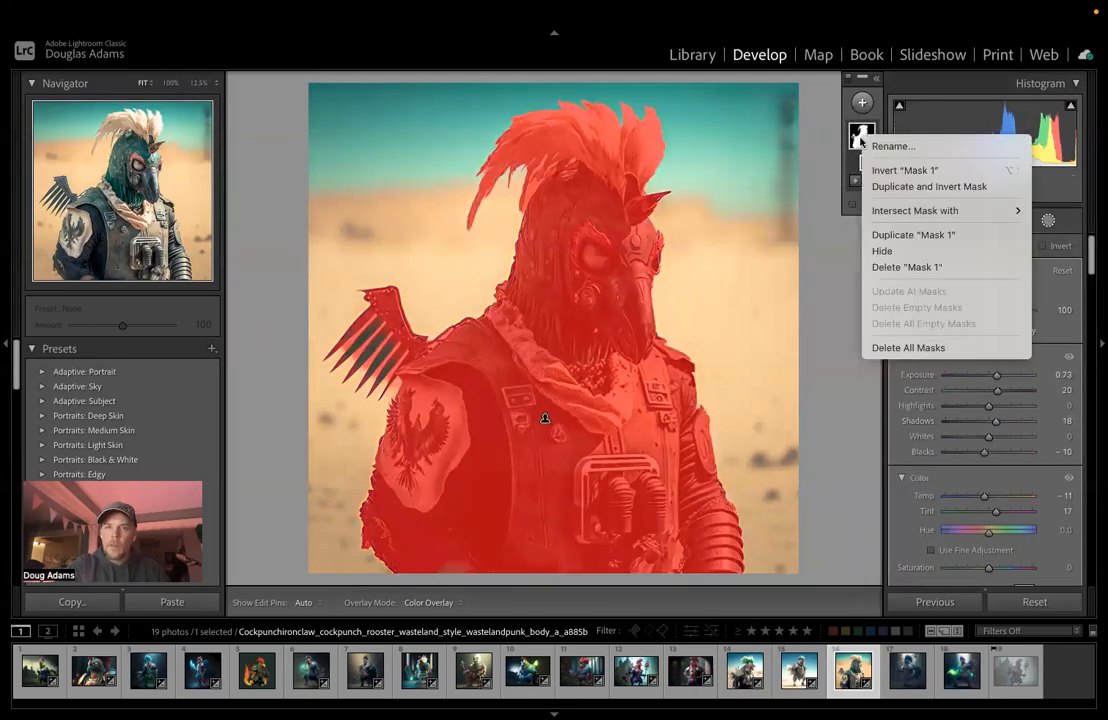
{"action": "left_click", "coordinate": [900, 188]}
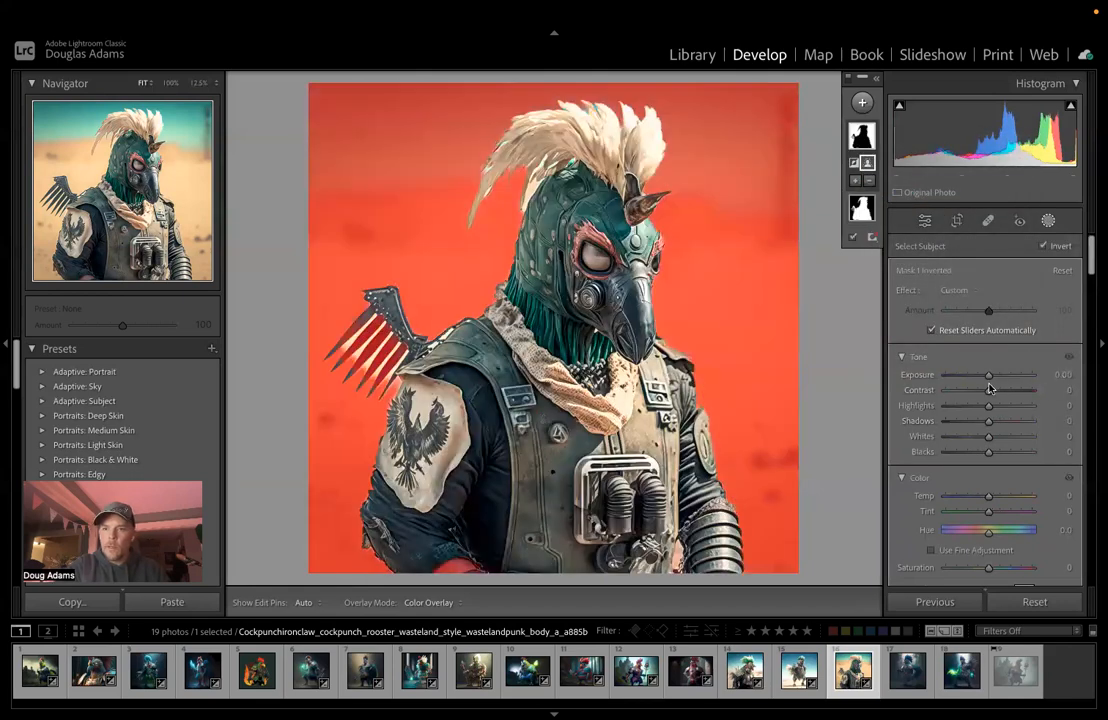
{"action": "left_click_drag", "start_coordinate": [990, 378], "coordinate": [1004, 382]}
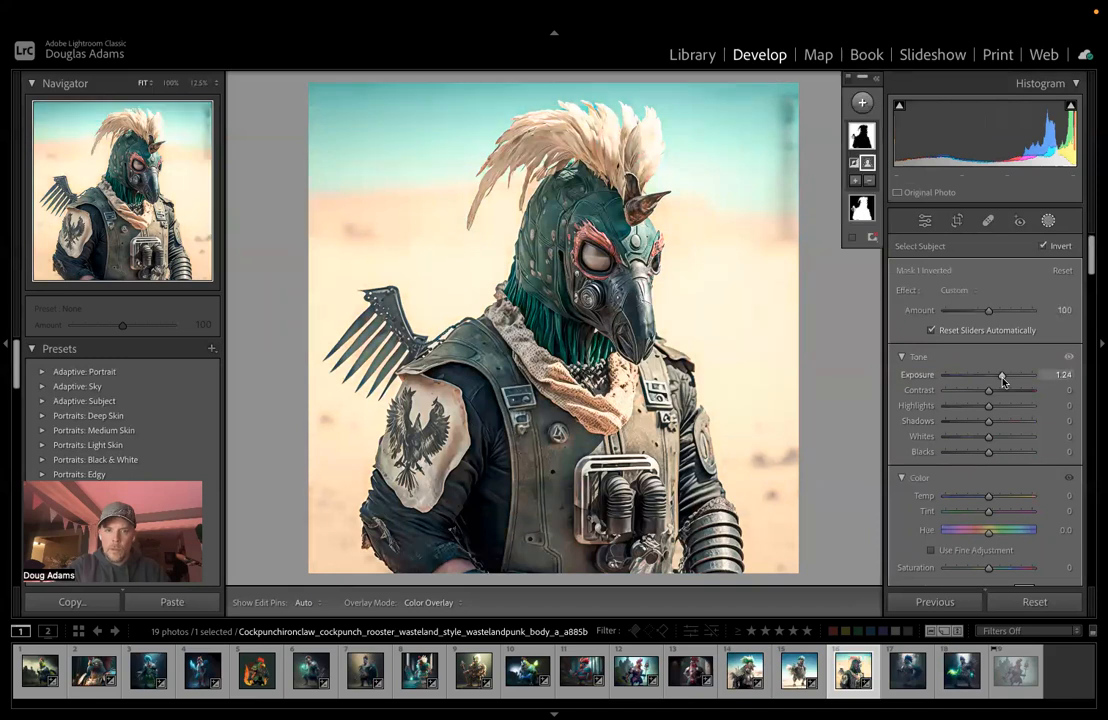
{"action": "left_click_drag", "start_coordinate": [988, 394], "coordinate": [997, 390]}
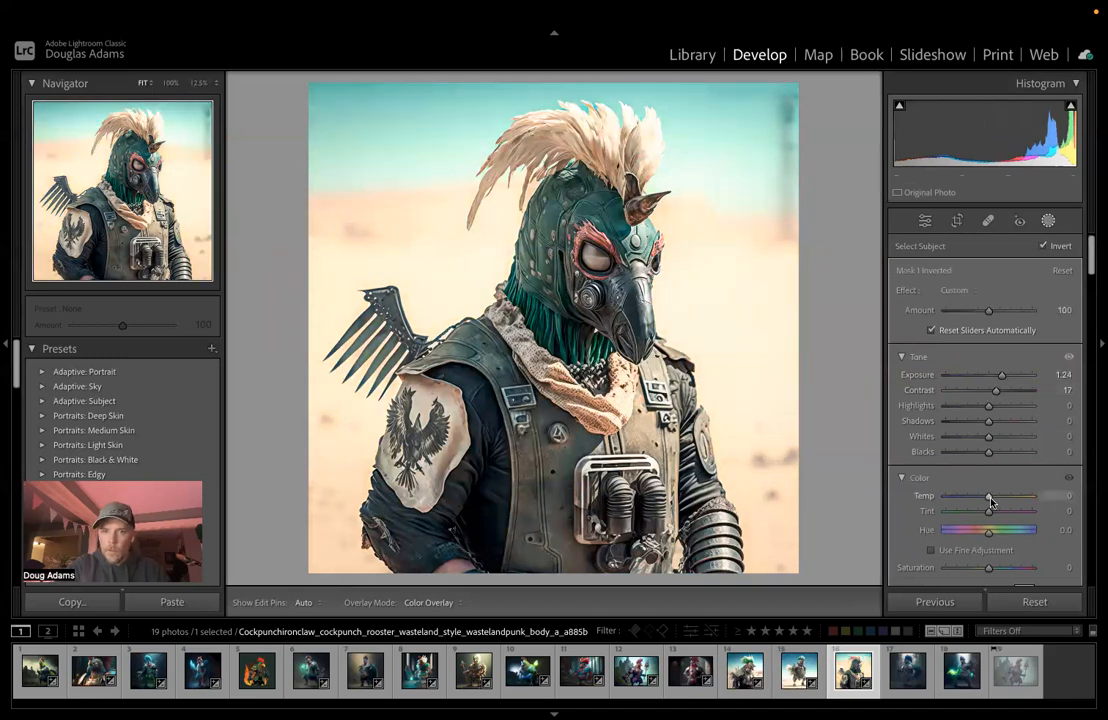
{"action": "mouse_move", "coordinate": [989, 497]}
{"action": "left_mouse_down"}
{"action": "mouse_move", "coordinate": [980, 497]}
{"action": "mouse_move", "coordinate": [991, 515]}
{"action": "left_mouse_up"}
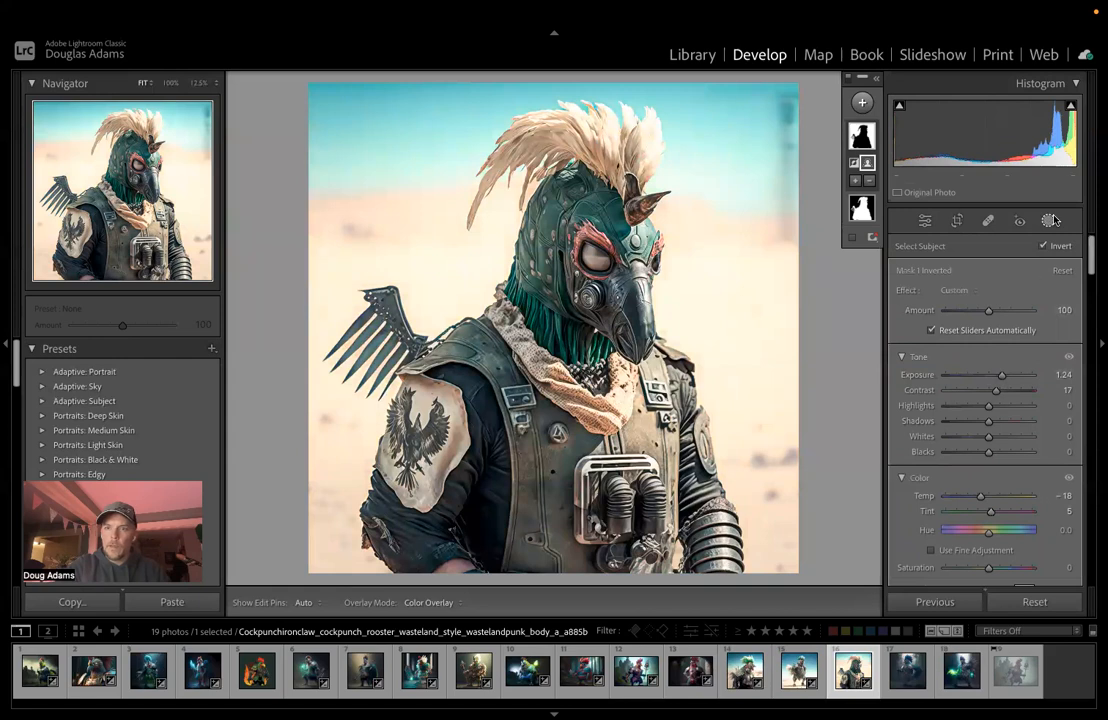
Step: Set the blue hue of the whole helmeted rooster photo to +21 and compare the result with the original
{"action": "left_click", "coordinate": [1049, 220]}
{"action": "scroll", "coordinate": [970, 402], "scroll_direction": "down", "scroll_amount": 10}
{"action": "scroll", "coordinate": [970, 402], "scroll_direction": "down", "scroll_amount": 1}
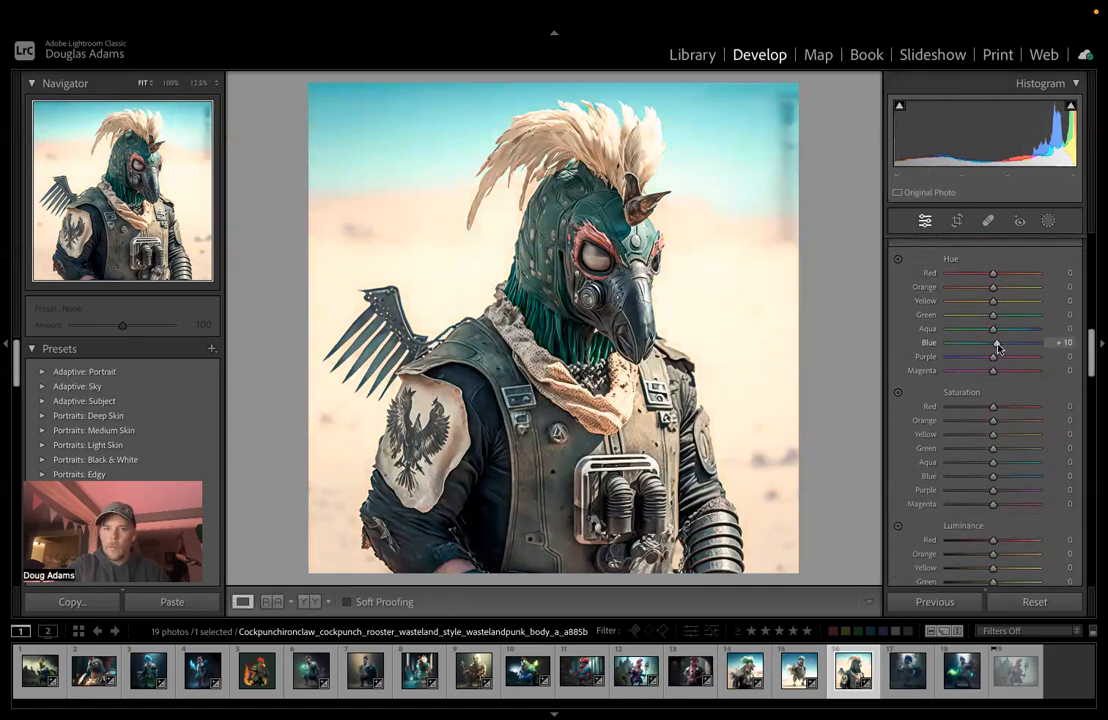
{"action": "left_click_drag", "start_coordinate": [1000, 345], "coordinate": [997, 345]}
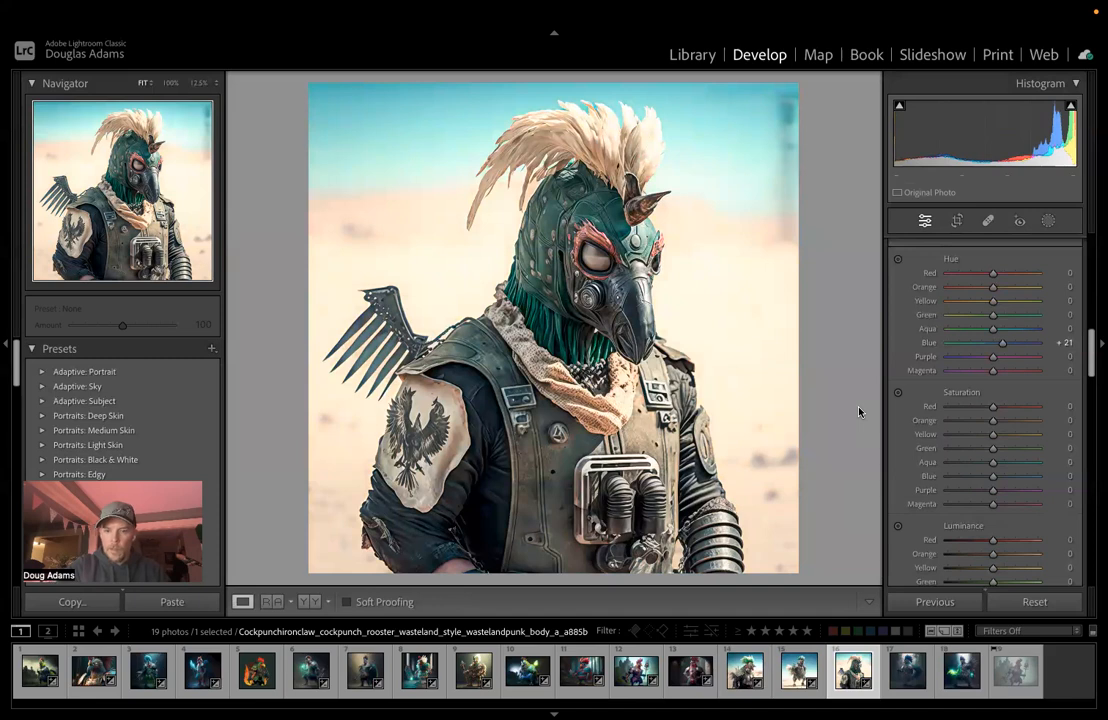
{"action": "key", "text": "backslash"}
{"action": "key", "text": "backslash"}
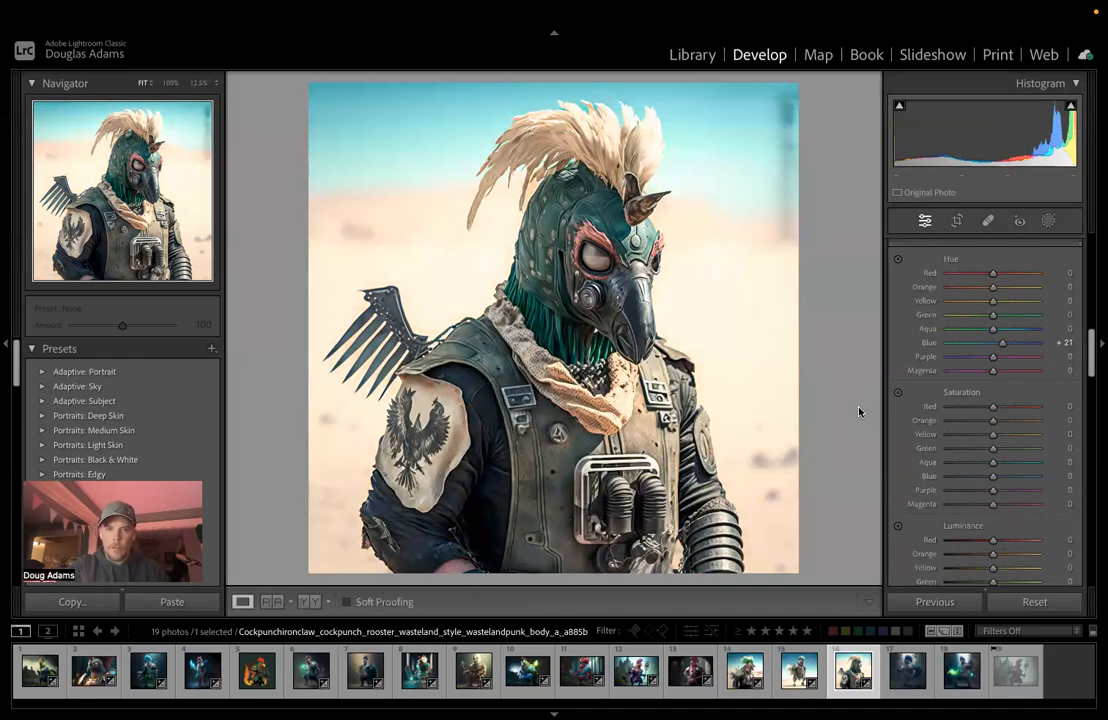
Step: Mask the subject of the blue-feathered forest rooster photo and set exposure to 0.83, contrast to 17, highlights to −15, shadows to −4 and blacks to −13
{"action": "left_click", "coordinate": [895, 672]}
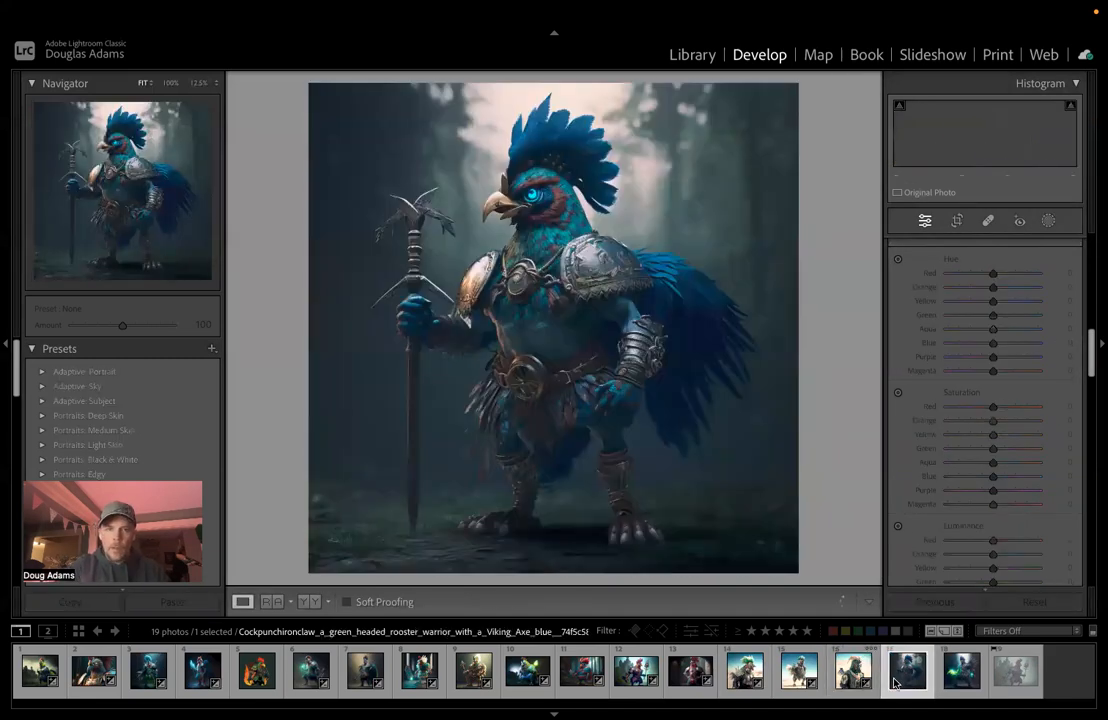
{"action": "key", "text": "shift+w"}
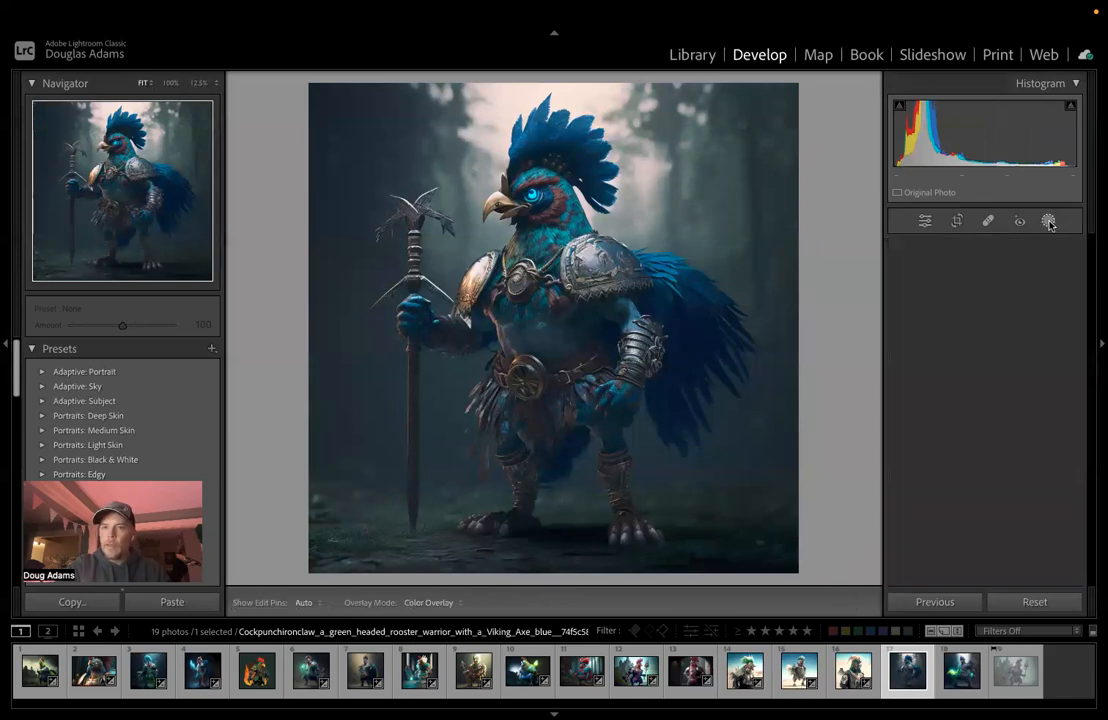
{"action": "left_click", "coordinate": [925, 284]}
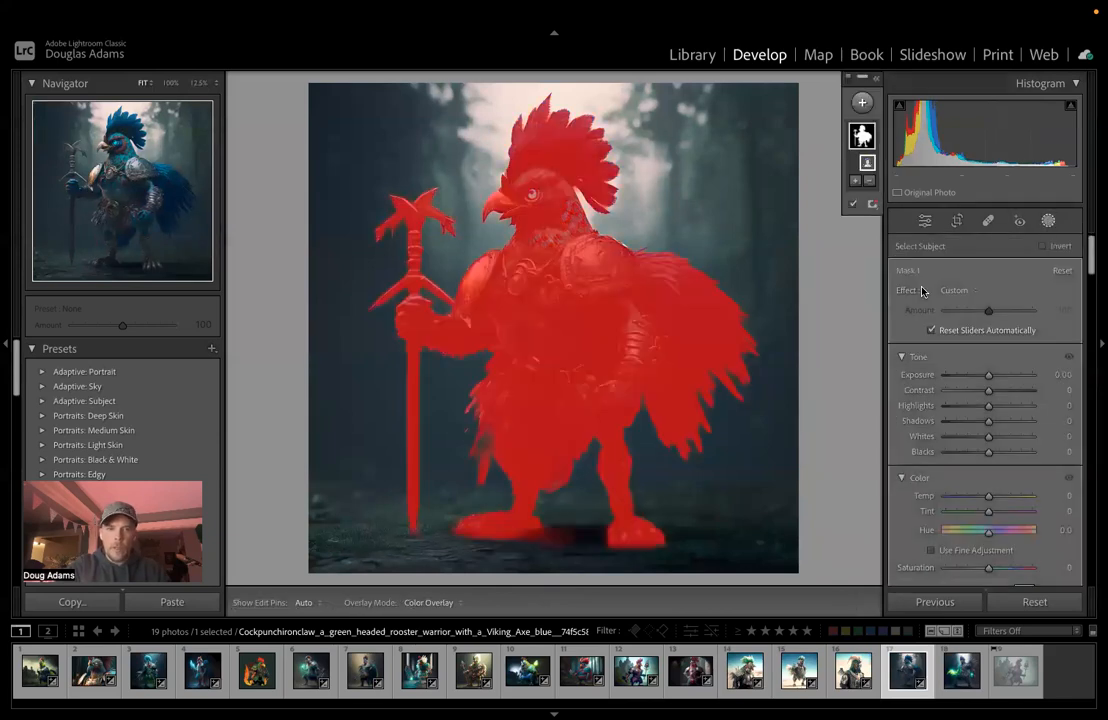
{"action": "left_click_drag", "start_coordinate": [988, 375], "coordinate": [997, 397]}
{"action": "left_click_drag", "start_coordinate": [988, 452], "coordinate": [982, 409]}
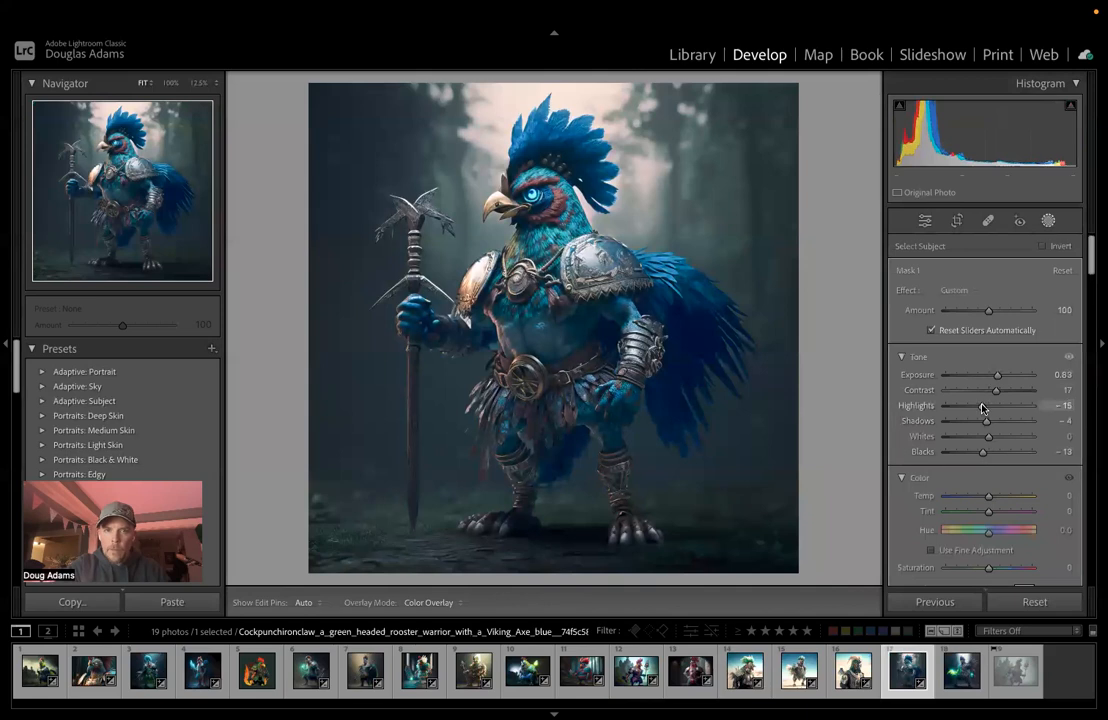
Step: Set the forest rooster mask's temperature to 12, tint to 10, texture to 45, clarity to −13 and dehaze to 9
{"action": "left_click_drag", "start_coordinate": [988, 499], "coordinate": [994, 498]}
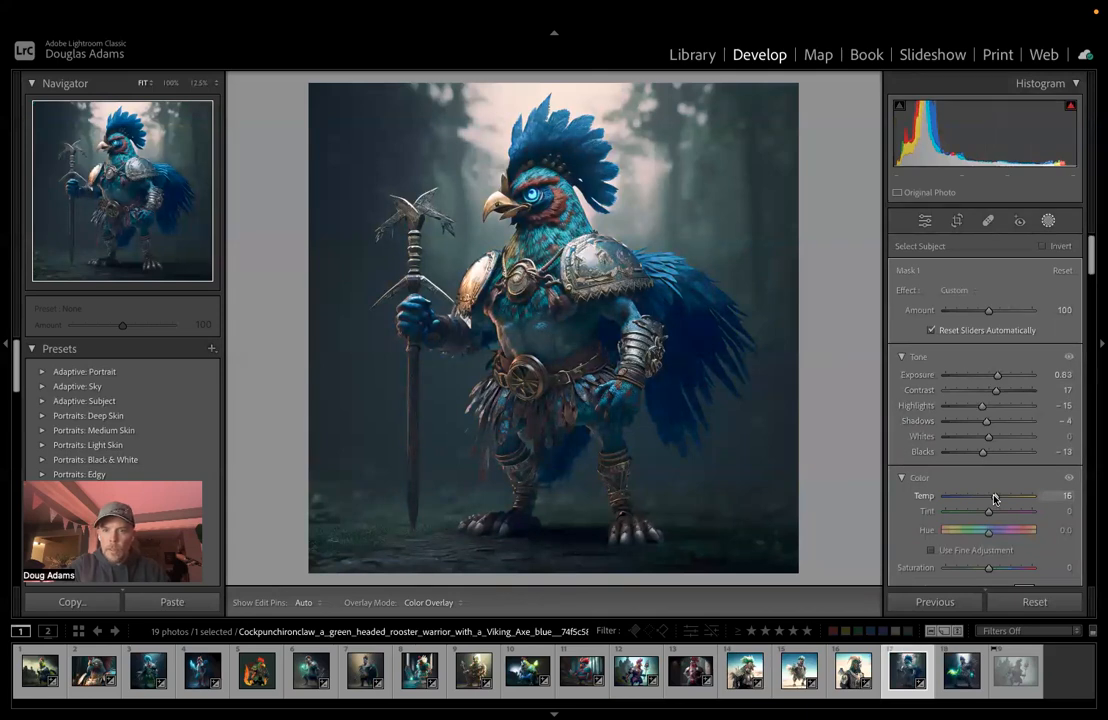
{"action": "left_click_drag", "start_coordinate": [993, 499], "coordinate": [992, 515]}
{"action": "scroll", "coordinate": [992, 515], "scroll_direction": "down", "scroll_amount": 5}
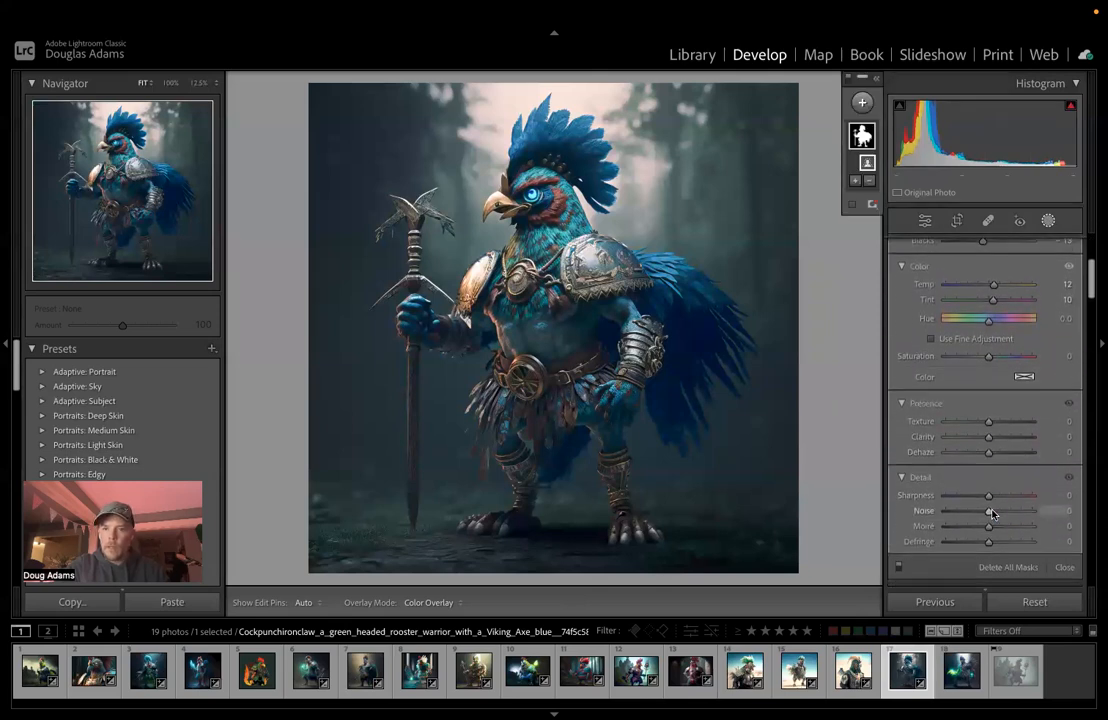
{"action": "left_click_drag", "start_coordinate": [989, 422], "coordinate": [993, 455]}
Step: Create one inverted duplicate of the forest rooster's subject mask to cover the background, undoing the extra duplicate
{"action": "left_click", "coordinate": [858, 140]}
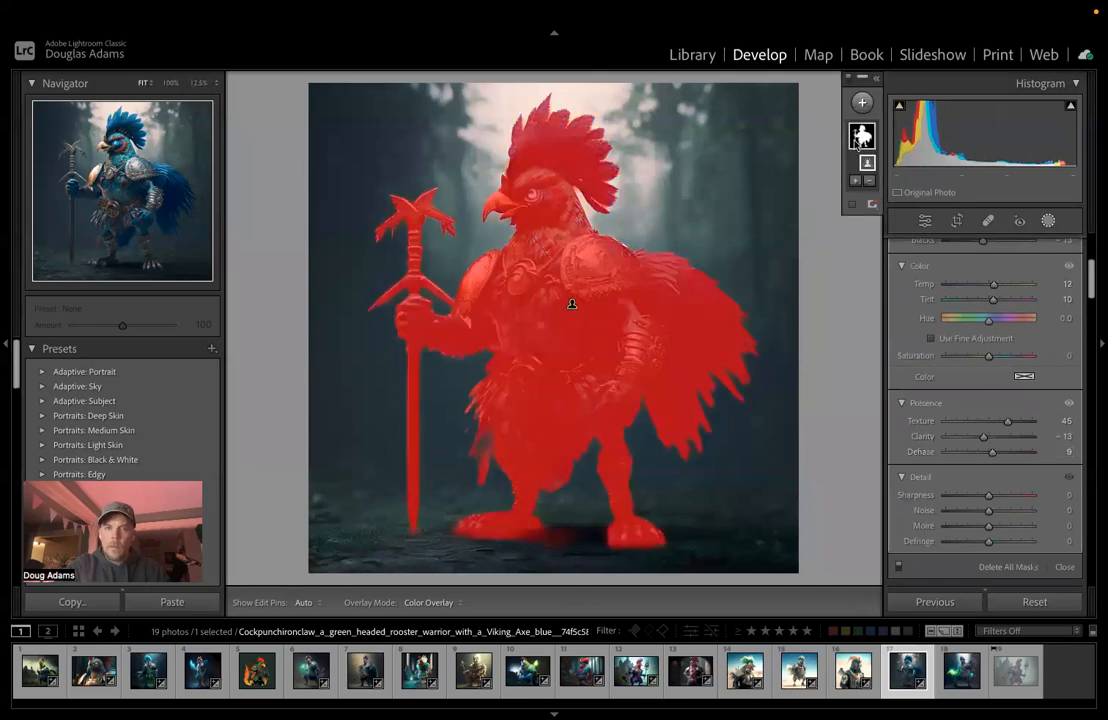
{"action": "right_click", "coordinate": [857, 143]}
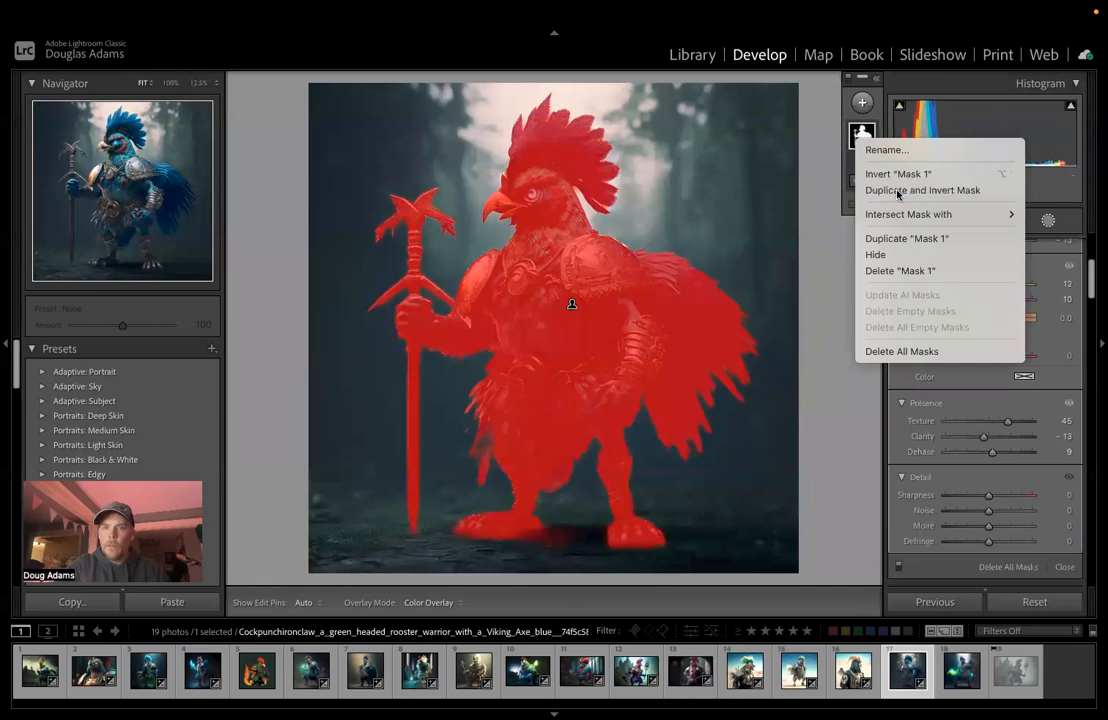
{"action": "left_click", "coordinate": [897, 190]}
{"action": "right_click", "coordinate": [864, 139]}
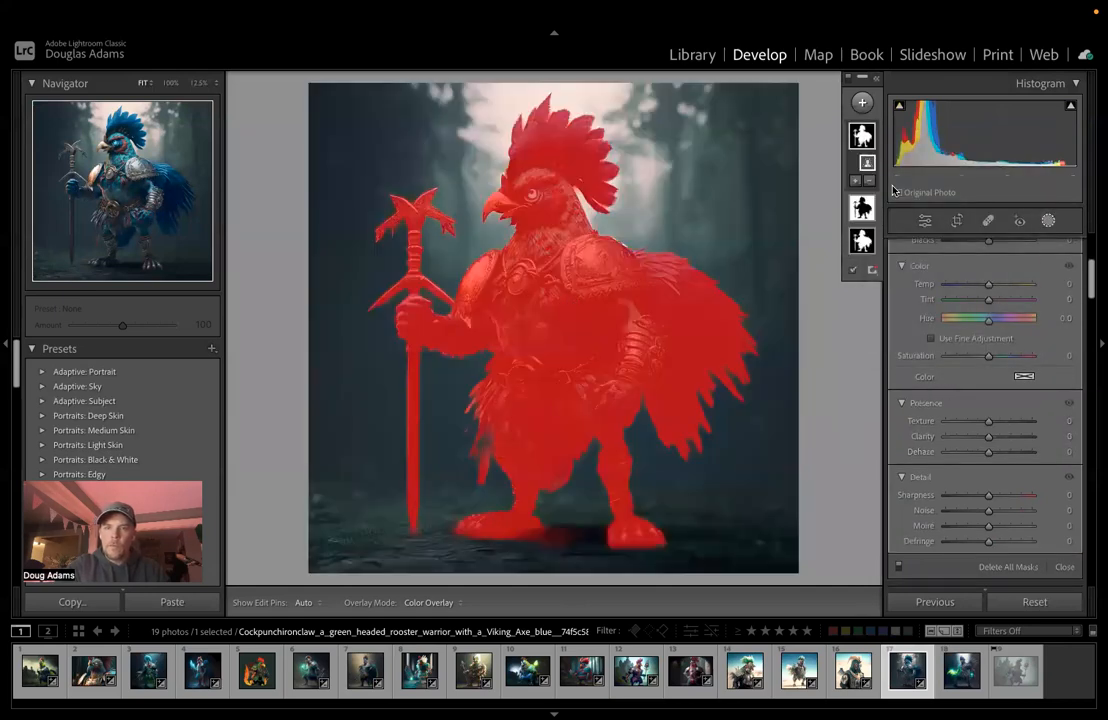
{"action": "key", "text": "ctrl+z"}
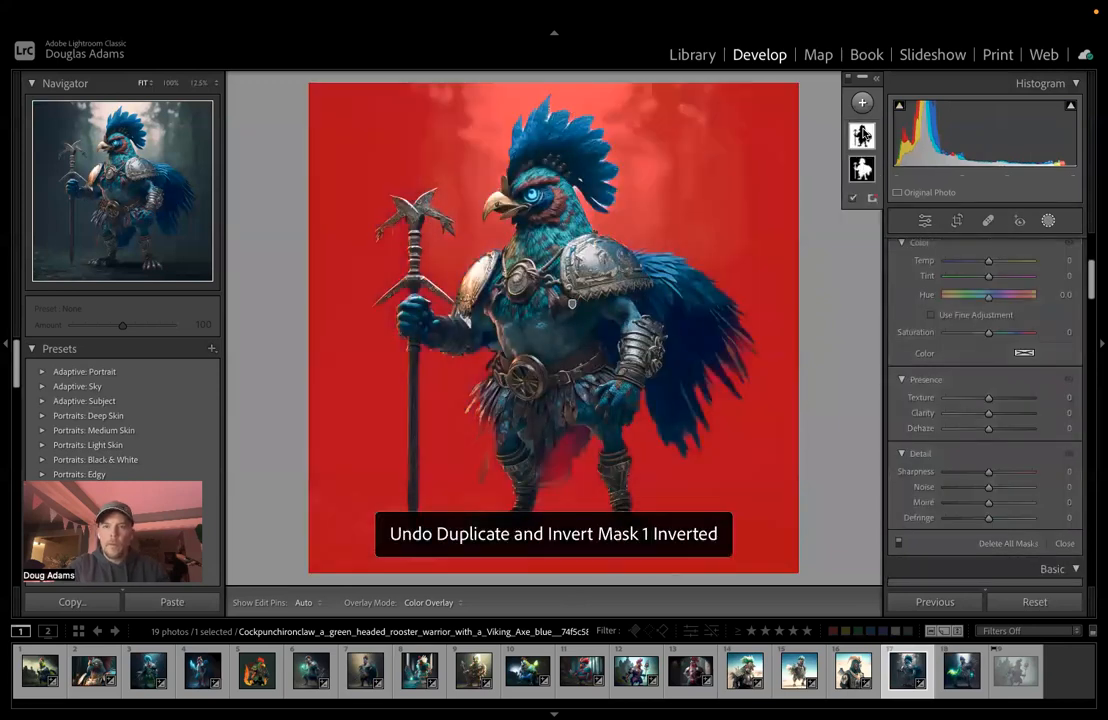
Step: Duplicate the inverted background mask and intersect the copy with a tall radial gradient centred behind the forest rooster
{"action": "right_click", "coordinate": [861, 133]}
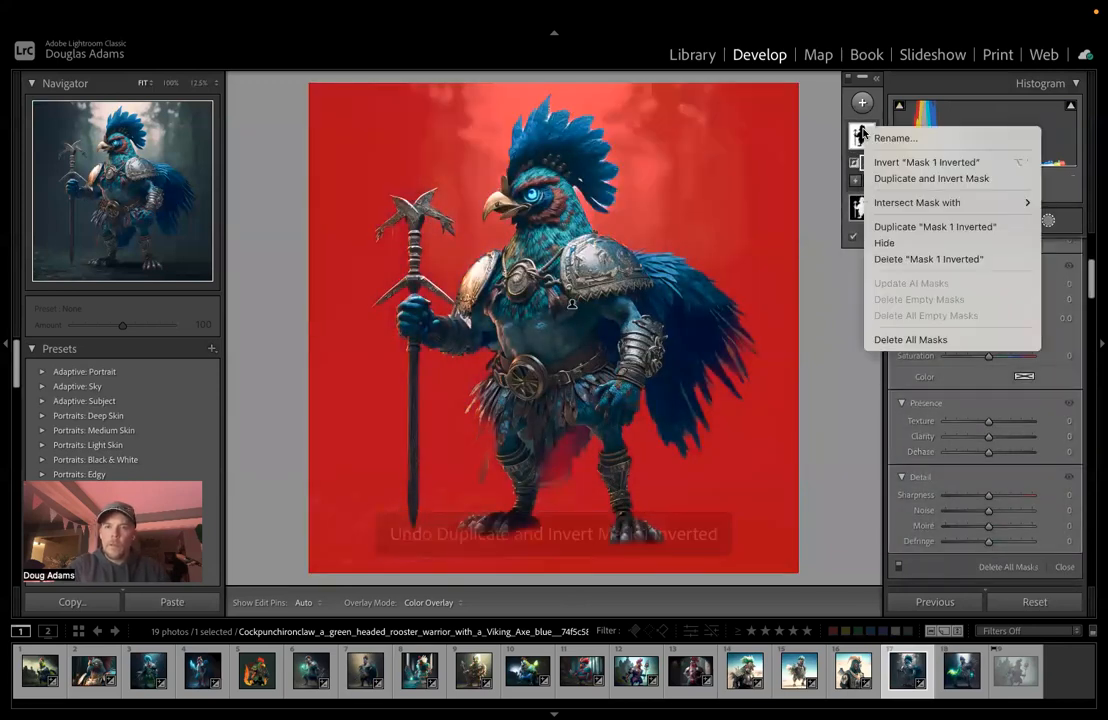
{"action": "left_click", "coordinate": [905, 228]}
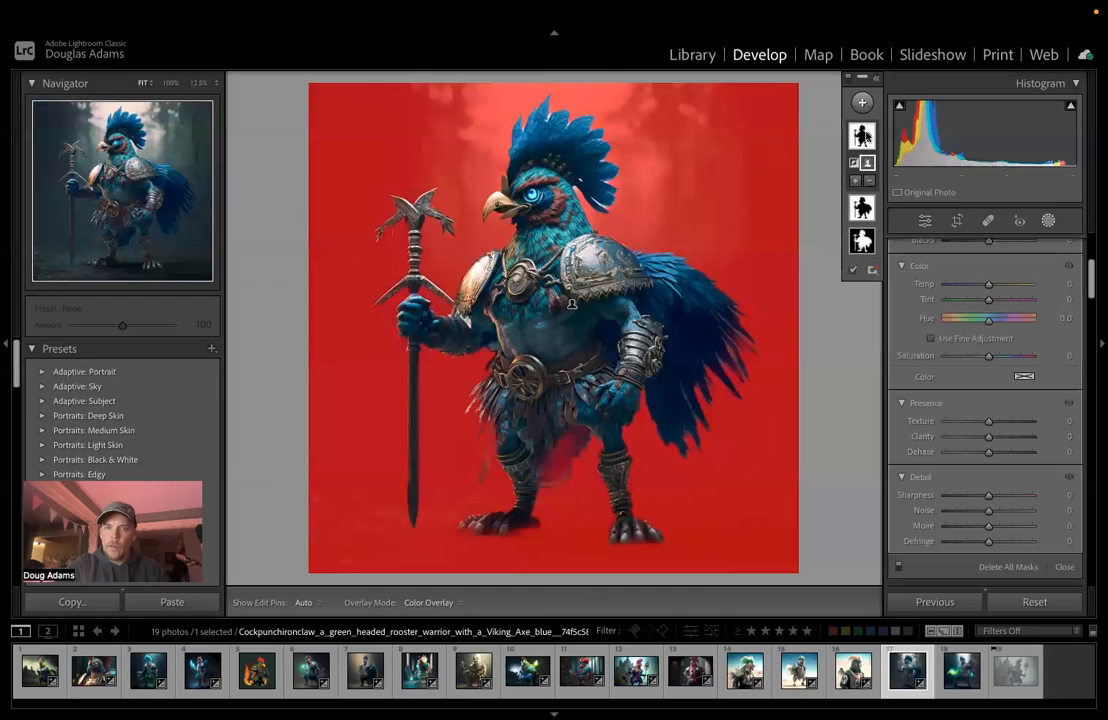
{"action": "right_click", "coordinate": [867, 135]}
{"action": "mouse_move", "coordinate": [925, 205]}
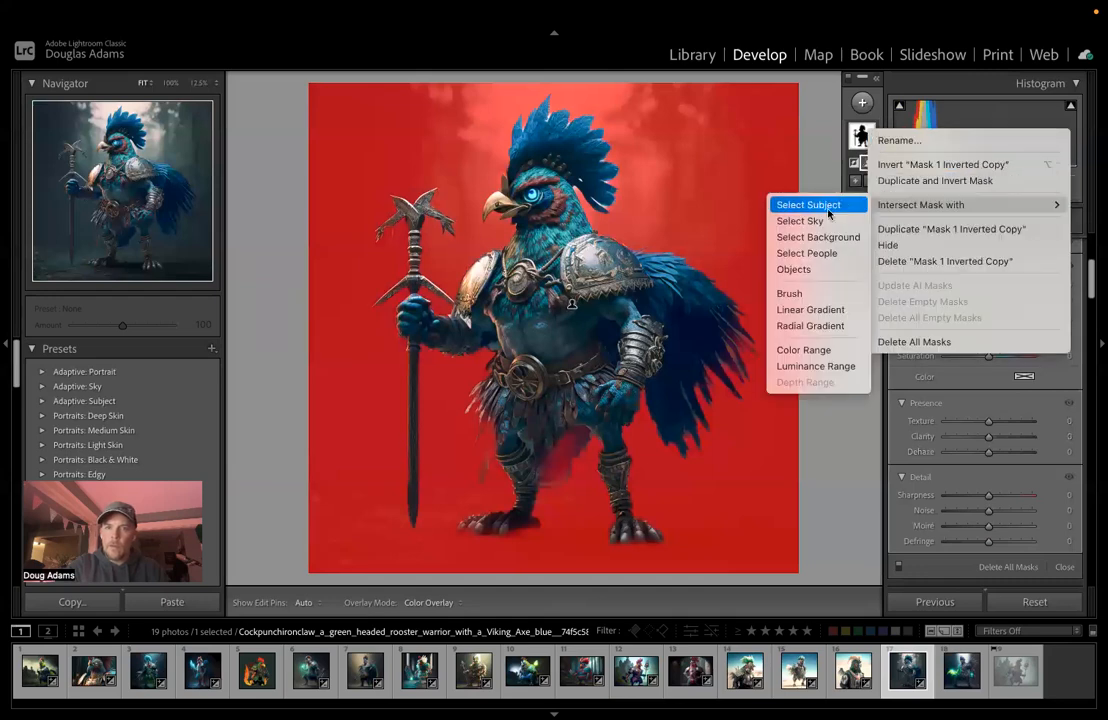
{"action": "left_click", "coordinate": [818, 326]}
{"action": "left_click_drag", "start_coordinate": [549, 230], "coordinate": [673, 490]}
Step: Set the radial background mask's exposure to 1.47, temperature to −50 and tint to −24
{"action": "scroll", "coordinate": [990, 350], "scroll_direction": "up", "scroll_amount": 8}
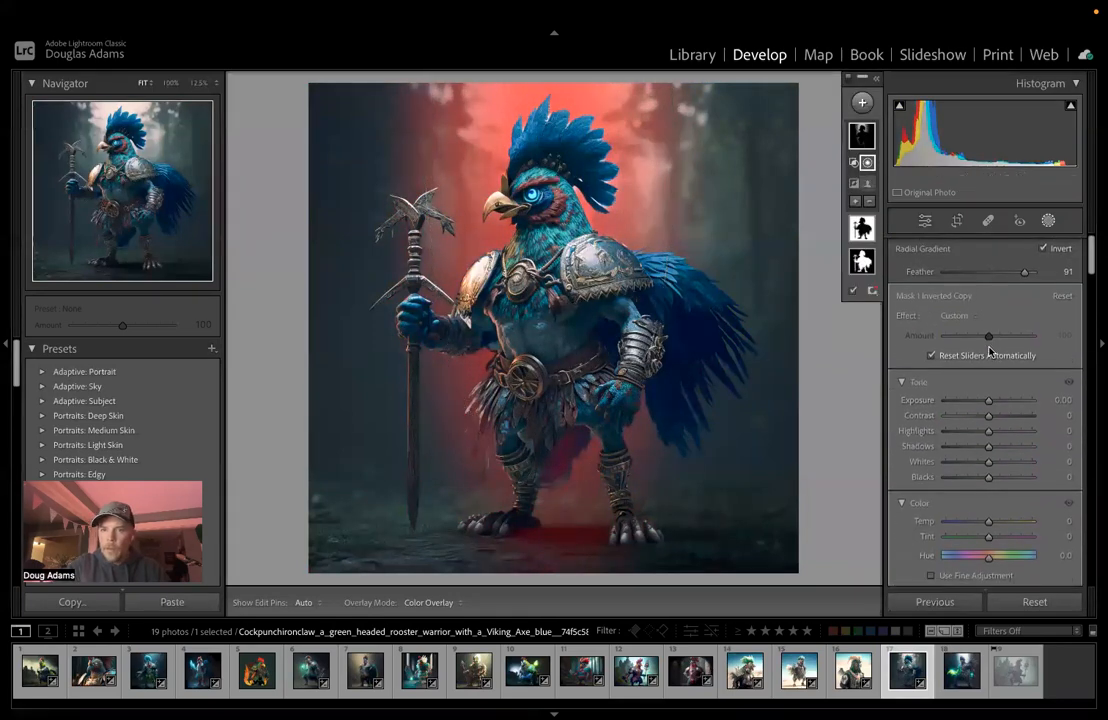
{"action": "left_click_drag", "start_coordinate": [989, 400], "coordinate": [1005, 402]}
{"action": "mouse_move", "coordinate": [989, 519]}
{"action": "left_mouse_down"}
{"action": "mouse_move", "coordinate": [1087, 520]}
{"action": "mouse_move", "coordinate": [948, 524]}
{"action": "mouse_move", "coordinate": [989, 538]}
{"action": "mouse_move", "coordinate": [979, 541]}
{"action": "left_mouse_up"}
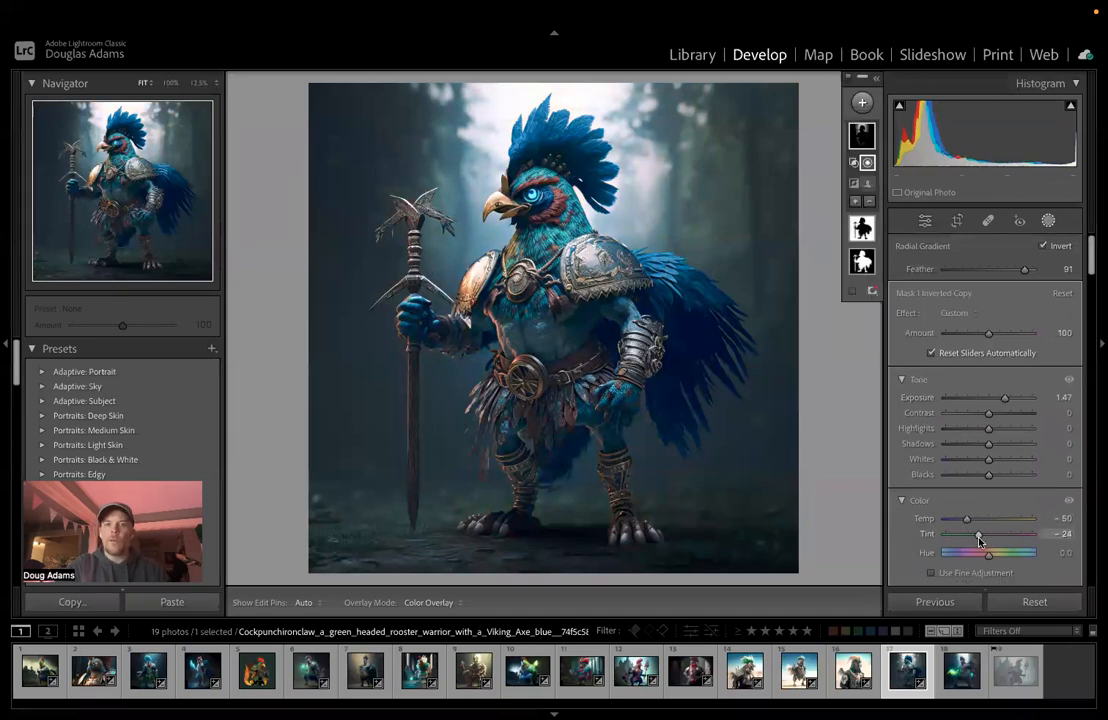
Step: Set the full inverted background mask's exposure to about 0.68, increase its contrast and adjust its blacks
{"action": "left_click", "coordinate": [862, 229]}
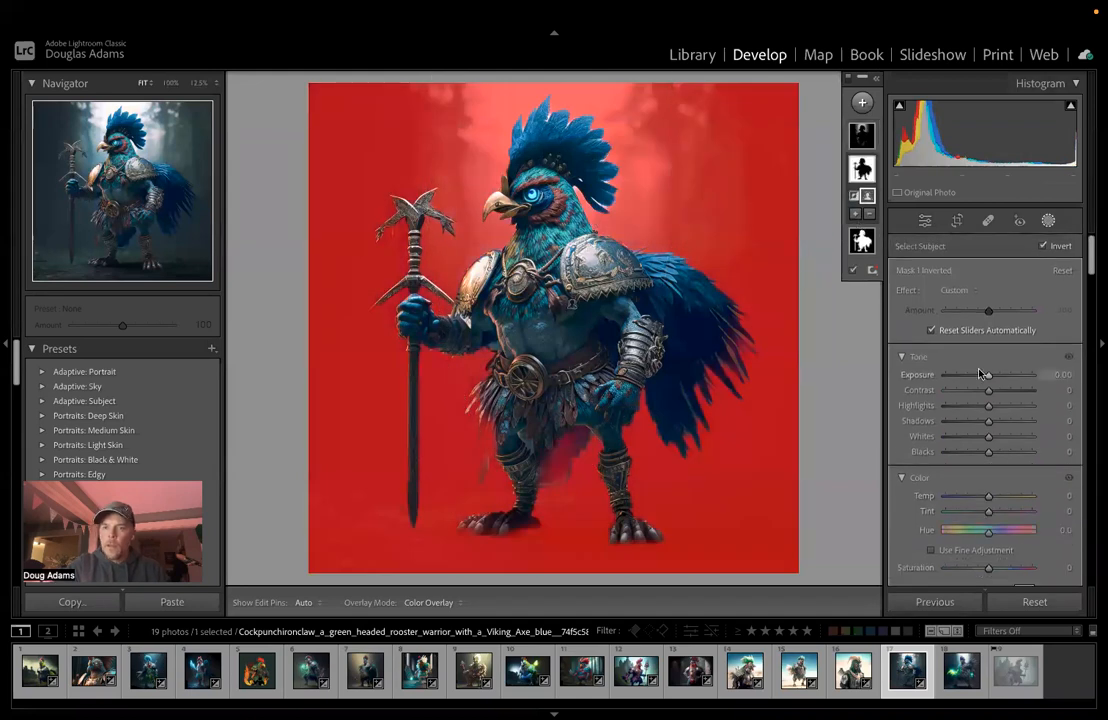
{"action": "mouse_move", "coordinate": [980, 373]}
{"action": "left_mouse_down"}
{"action": "mouse_move", "coordinate": [1005, 379]}
{"action": "mouse_move", "coordinate": [973, 383]}
{"action": "mouse_move", "coordinate": [993, 385]}
{"action": "left_mouse_up"}
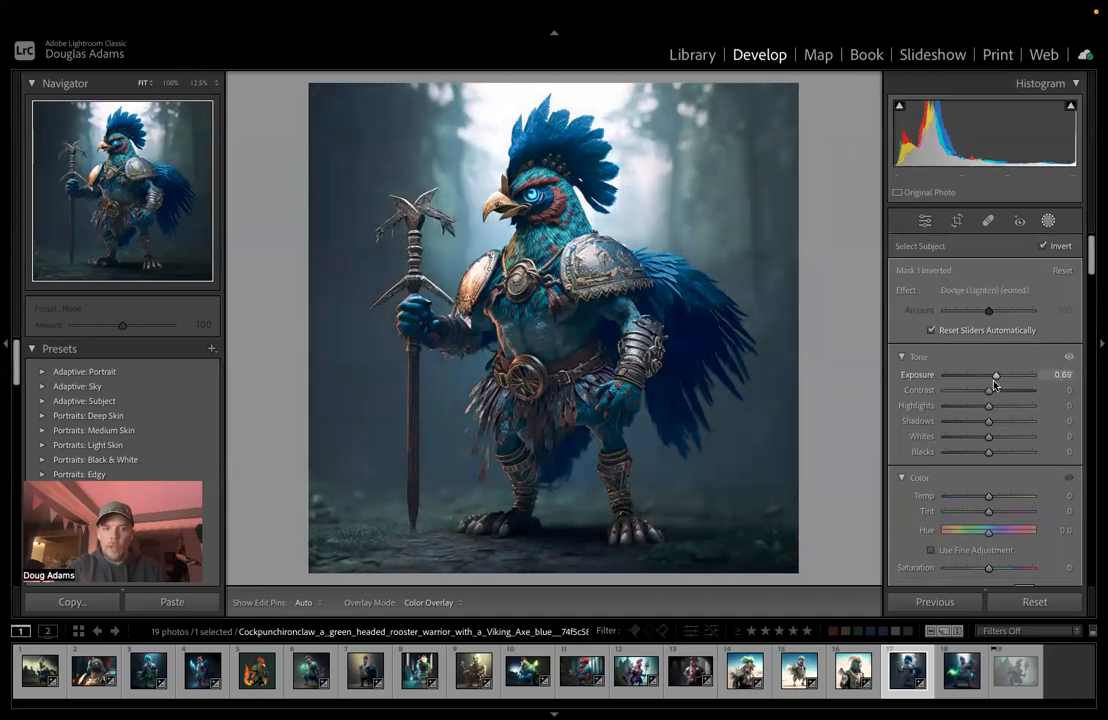
{"action": "left_click_drag", "start_coordinate": [989, 396], "coordinate": [1007, 396]}
{"action": "left_click_drag", "start_coordinate": [991, 455], "coordinate": [988, 453]}
Step: Set the forest rooster subject mask's shadows to −26 and compare the photo with the original
{"action": "left_click", "coordinate": [864, 241]}
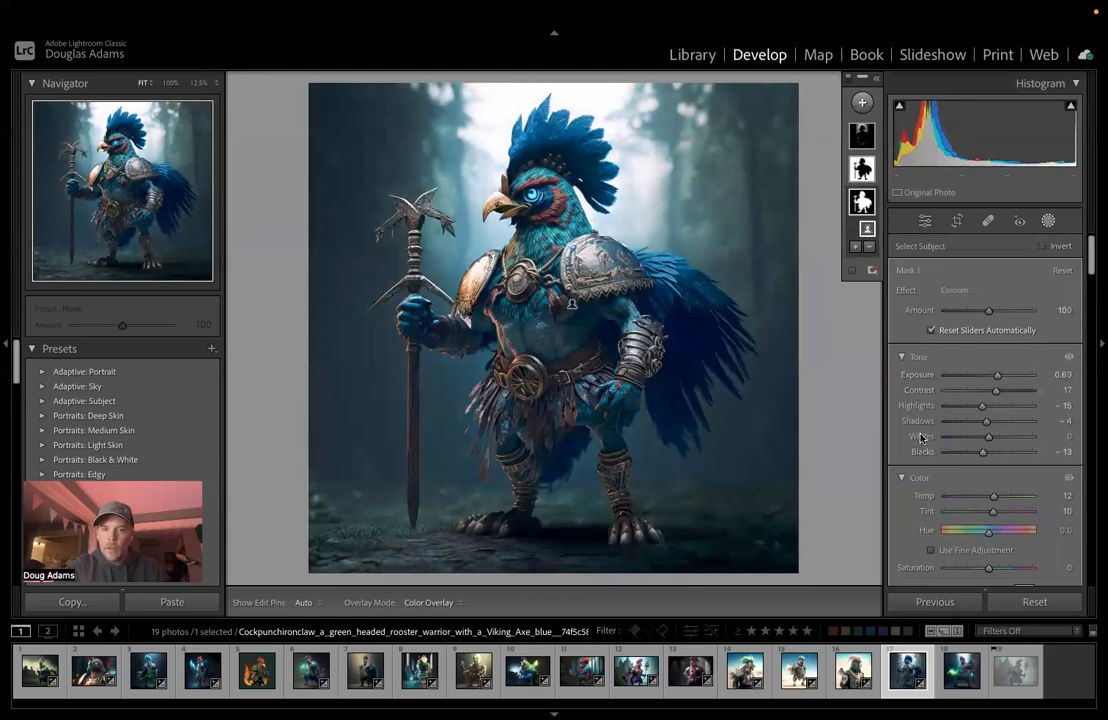
{"action": "left_click_drag", "start_coordinate": [986, 421], "coordinate": [976, 424]}
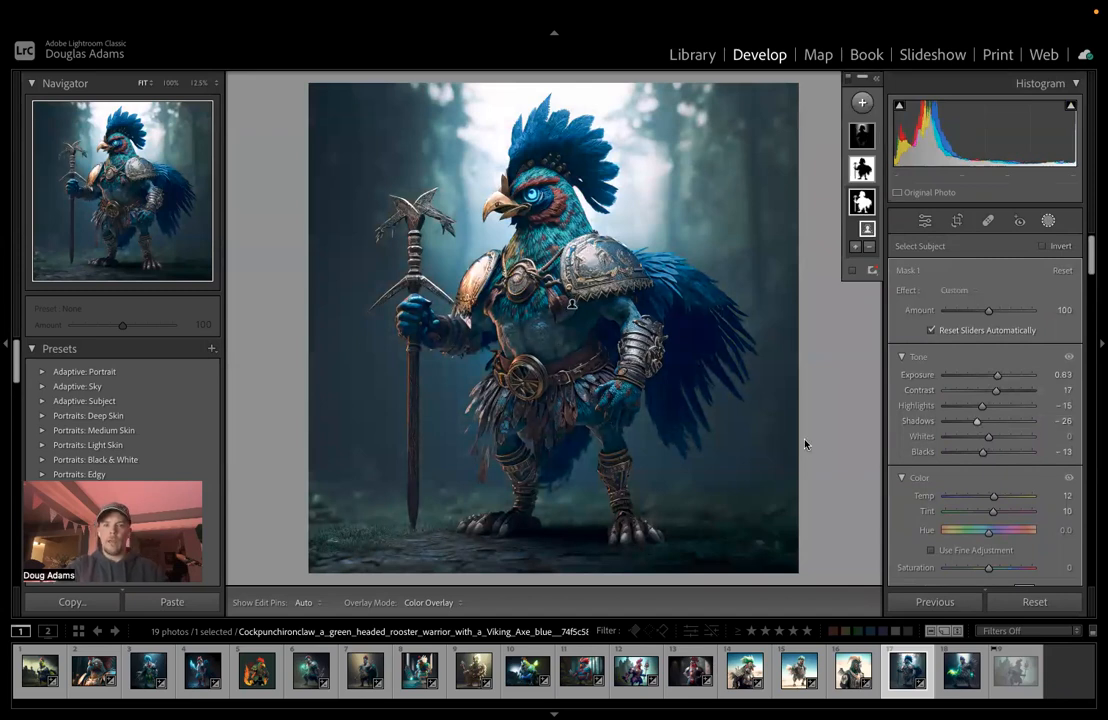
{"action": "key", "text": "m"}
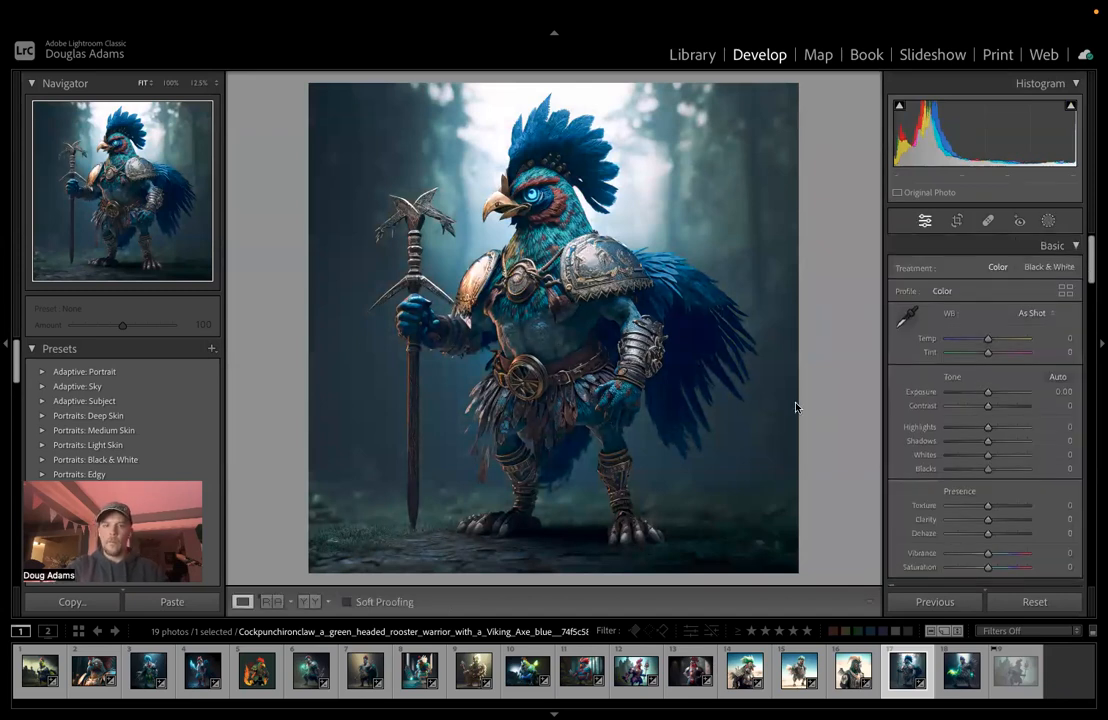
{"action": "key", "text": "backslash"}
{"action": "key", "text": "backslash"}
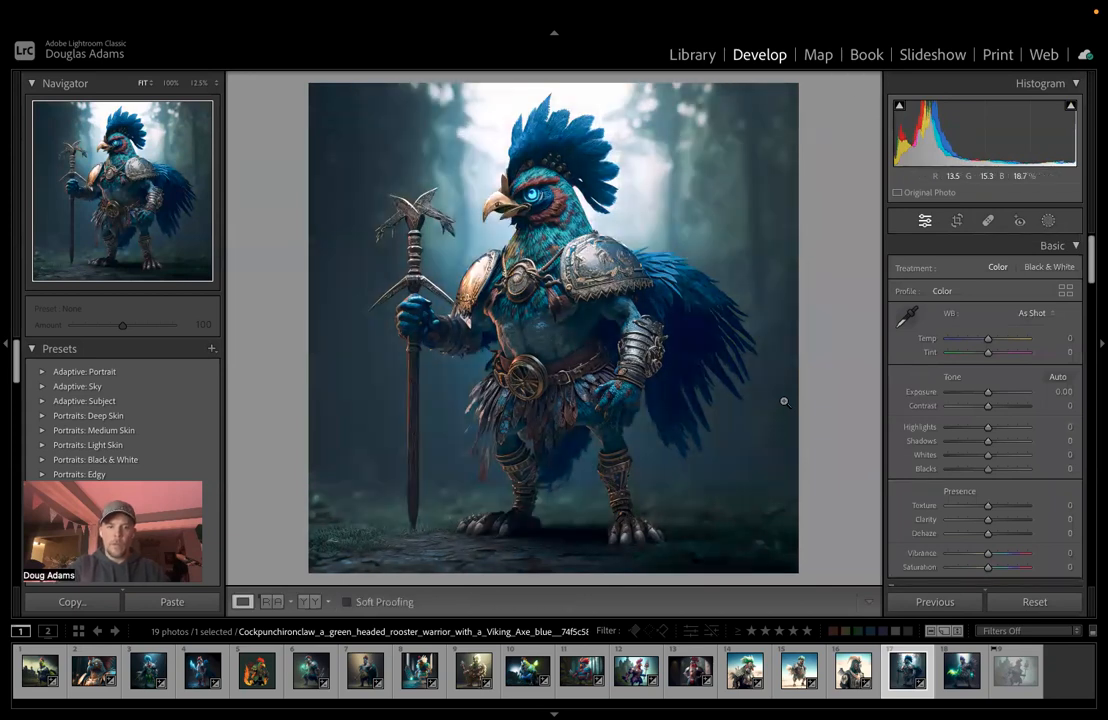
Step: Mask the subject of the cyberpunk rooster photo with the glowing green claw and set exposure to 0.49 and contrast to 40
{"action": "left_click", "coordinate": [960, 672]}
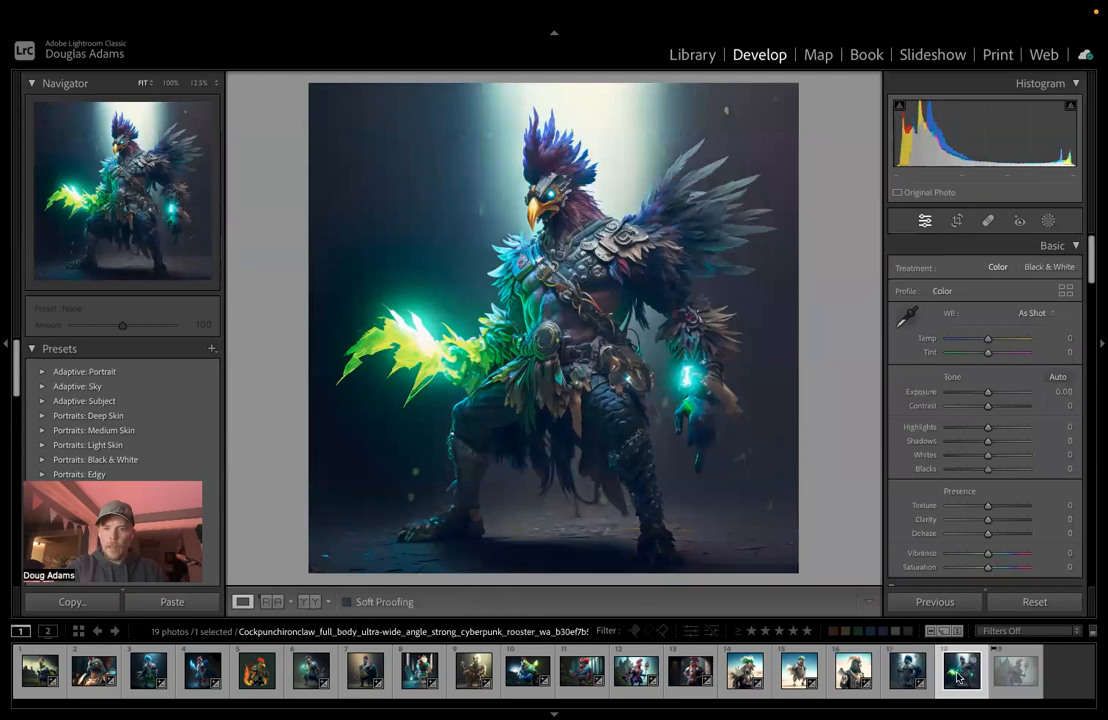
{"action": "left_click", "coordinate": [1046, 221]}
{"action": "left_click", "coordinate": [928, 286]}
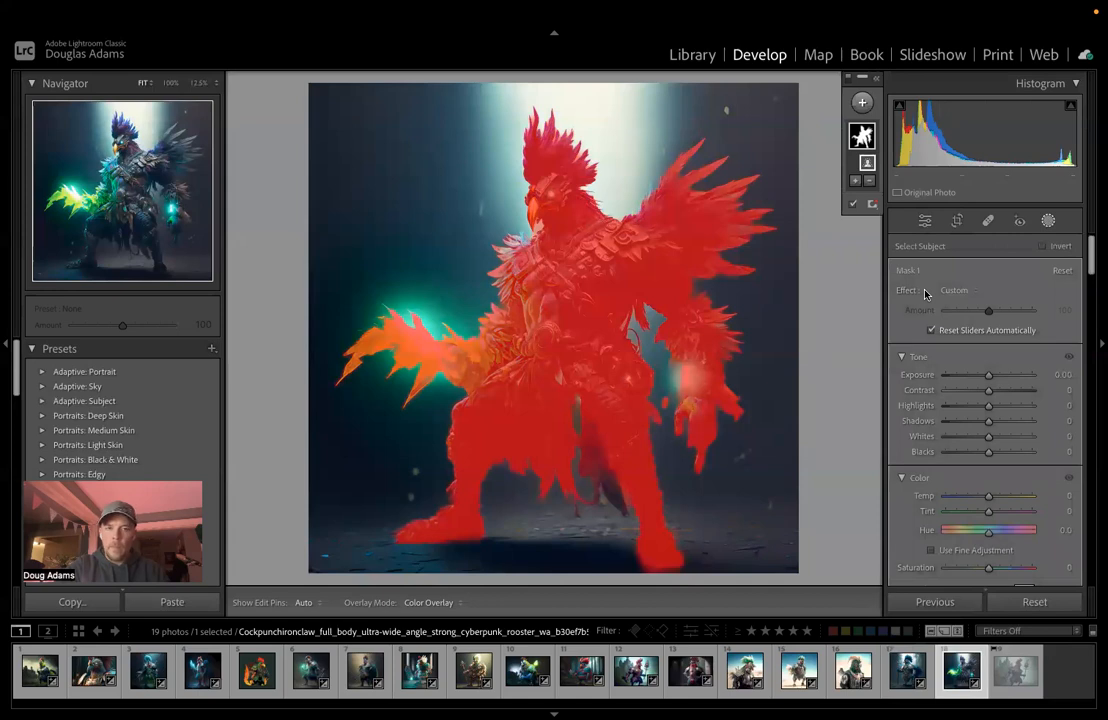
{"action": "mouse_move", "coordinate": [989, 375]}
{"action": "left_mouse_down"}
{"action": "mouse_move", "coordinate": [981, 409]}
{"action": "mouse_move", "coordinate": [1006, 391]}
{"action": "left_mouse_up"}
Step: Set the cyberpunk rooster mask's highlights to −14, shadows to 20, whites to 12, blacks to −21, texture to 38 and clarity to 31
{"action": "mouse_move", "coordinate": [988, 452]}
{"action": "left_mouse_down"}
{"action": "mouse_move", "coordinate": [979, 455]}
{"action": "mouse_move", "coordinate": [1002, 425]}
{"action": "mouse_move", "coordinate": [1005, 444]}
{"action": "mouse_move", "coordinate": [989, 463]}
{"action": "mouse_move", "coordinate": [1004, 462]}
{"action": "mouse_move", "coordinate": [968, 461]}
{"action": "mouse_move", "coordinate": [1002, 458]}
{"action": "left_mouse_up"}
{"action": "scroll", "coordinate": [996, 440], "scroll_direction": "down", "scroll_amount": 5}
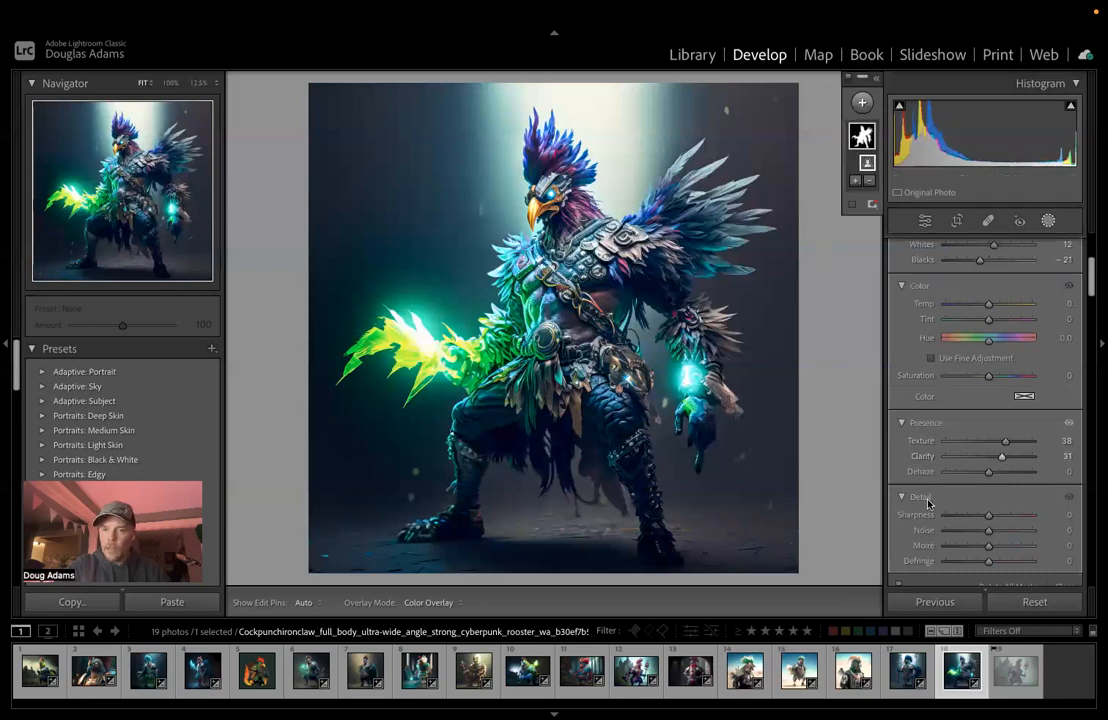
{"action": "scroll", "coordinate": [953, 507], "scroll_direction": "up", "scroll_amount": 5}
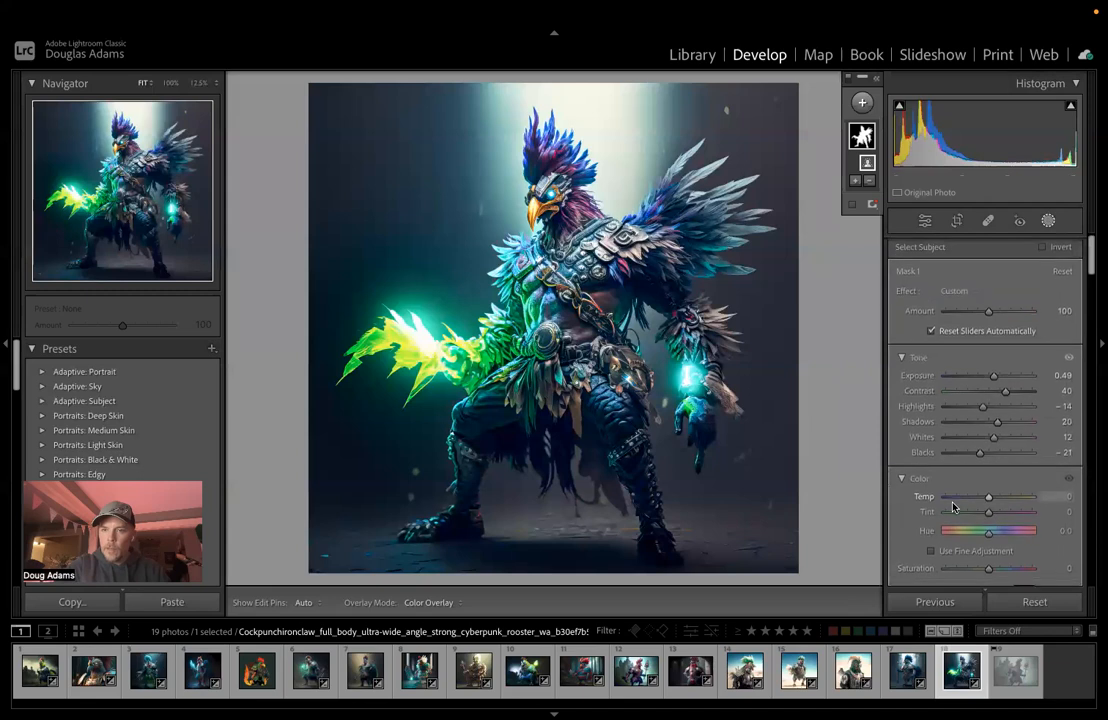
Step: Try to subtract the overlong fingertip of the cyan-glowing hand from the cyberpunk rooster's mask with a brush, and leave masking
{"action": "mouse_move", "coordinate": [865, 138]}
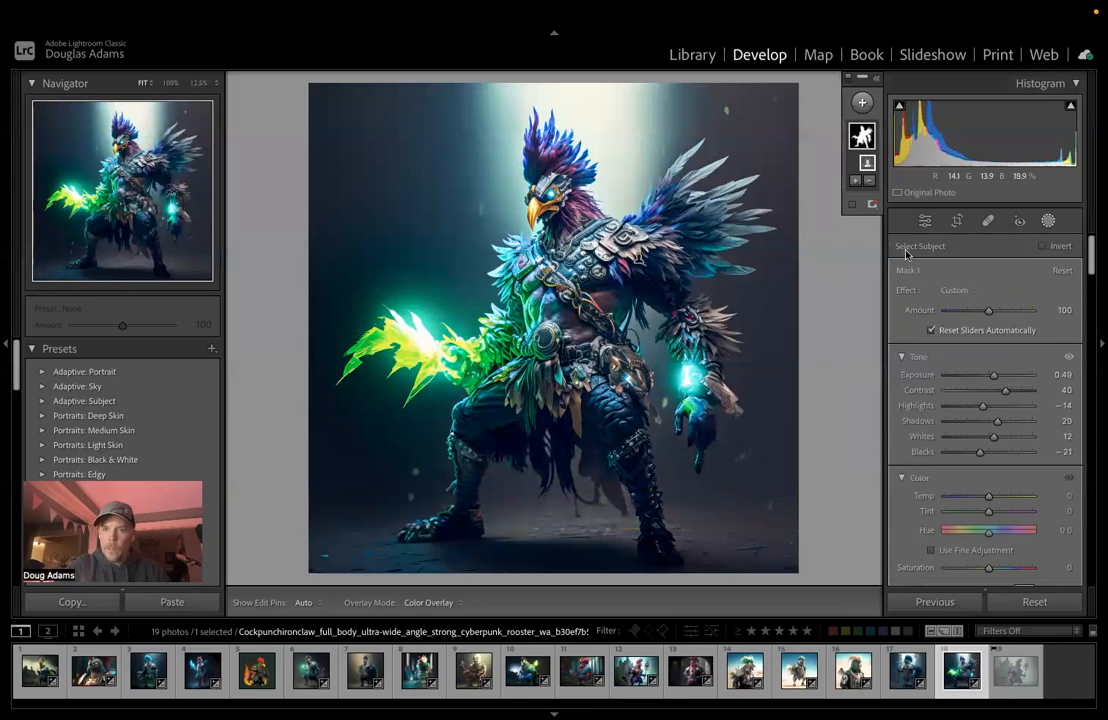
{"action": "left_click", "coordinate": [869, 181]}
{"action": "left_click", "coordinate": [878, 319]}
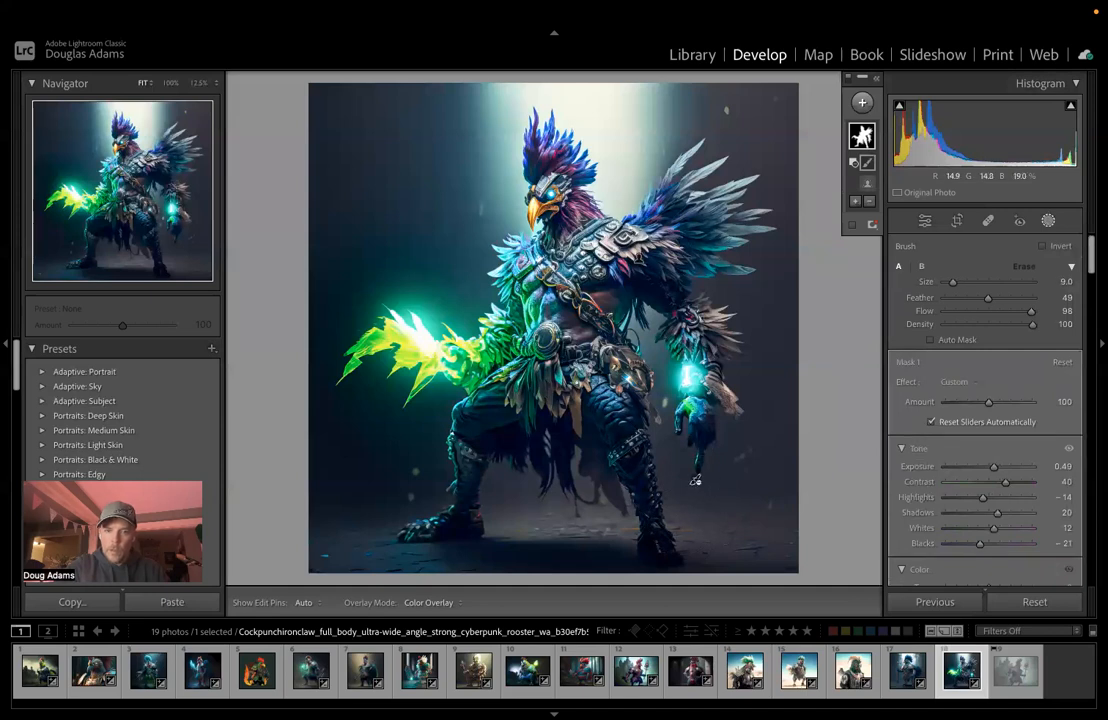
{"action": "key", "text": "h"}
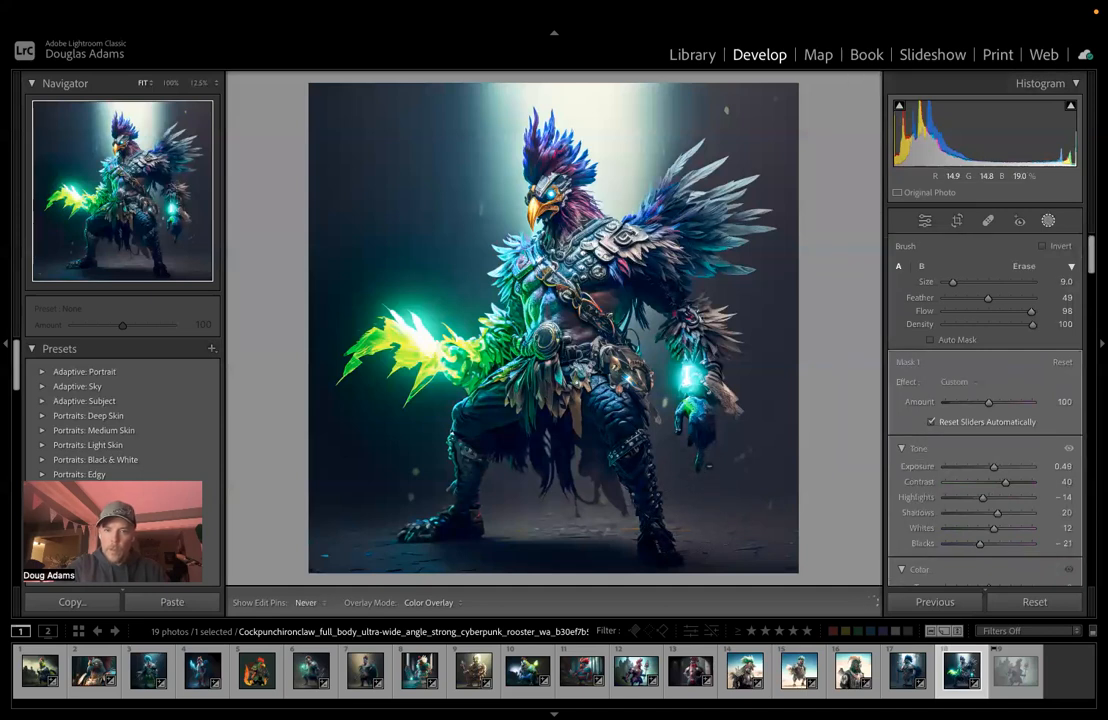
{"action": "key", "text": "h"}
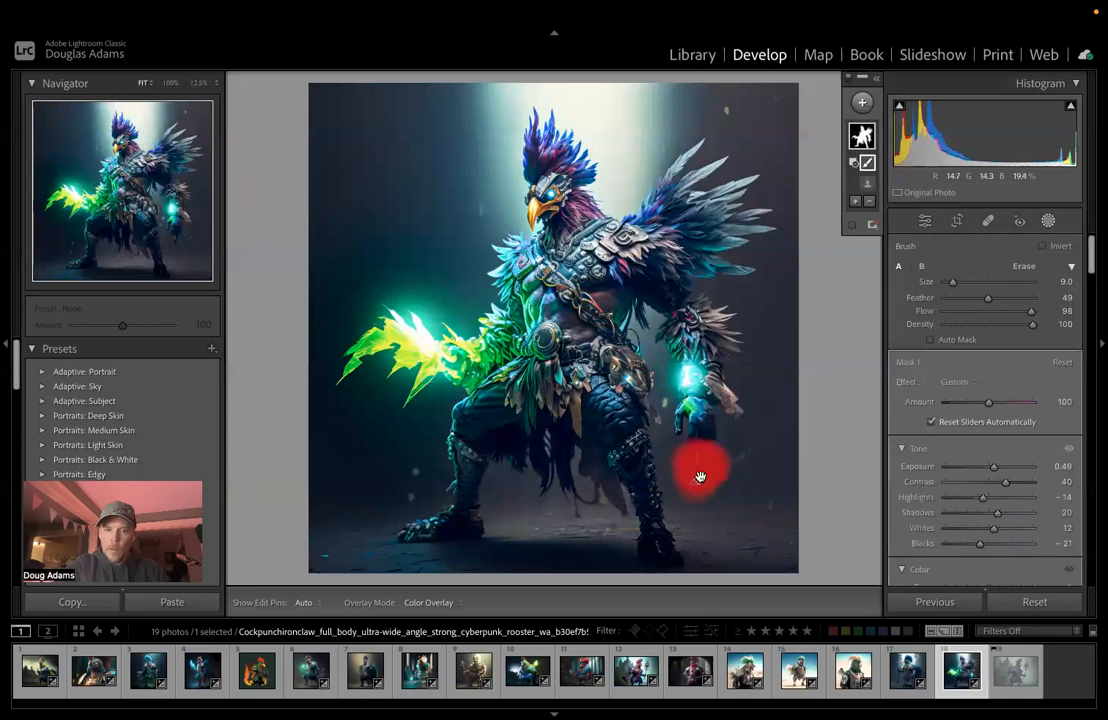
{"action": "left_click", "coordinate": [1049, 221]}
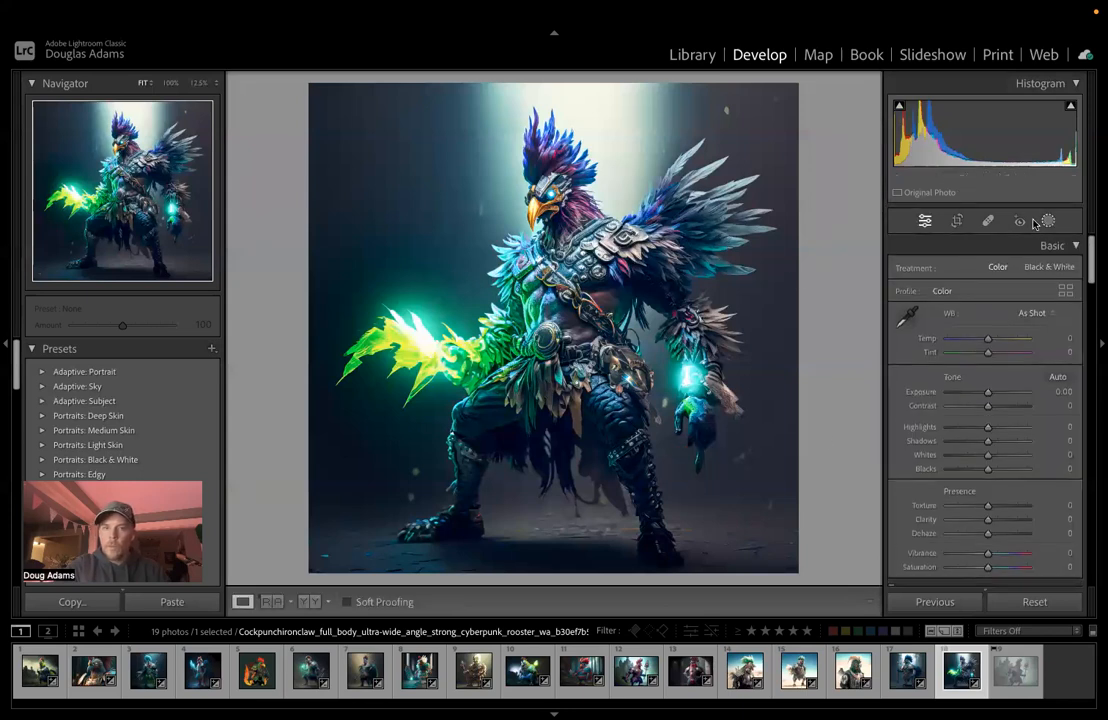
Step: Clone out the overlong fingertip of the cyan-glowing hand, using the plain dark background beside it as the source
{"action": "left_click", "coordinate": [166, 86]}
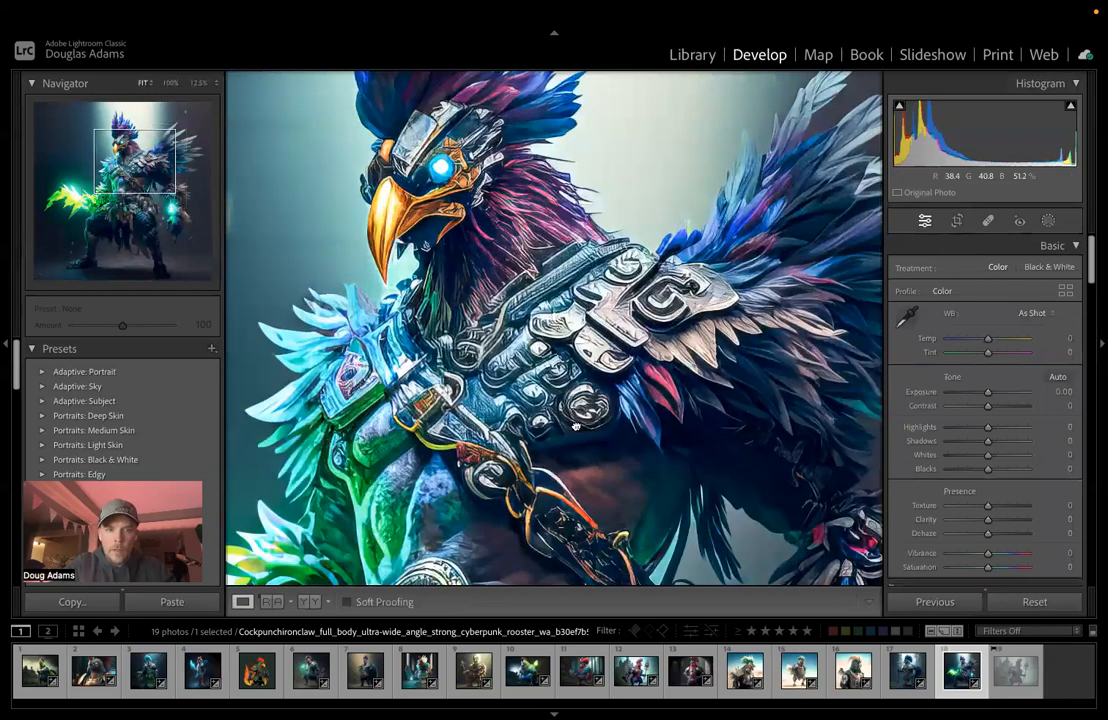
{"action": "left_click", "coordinate": [576, 427]}
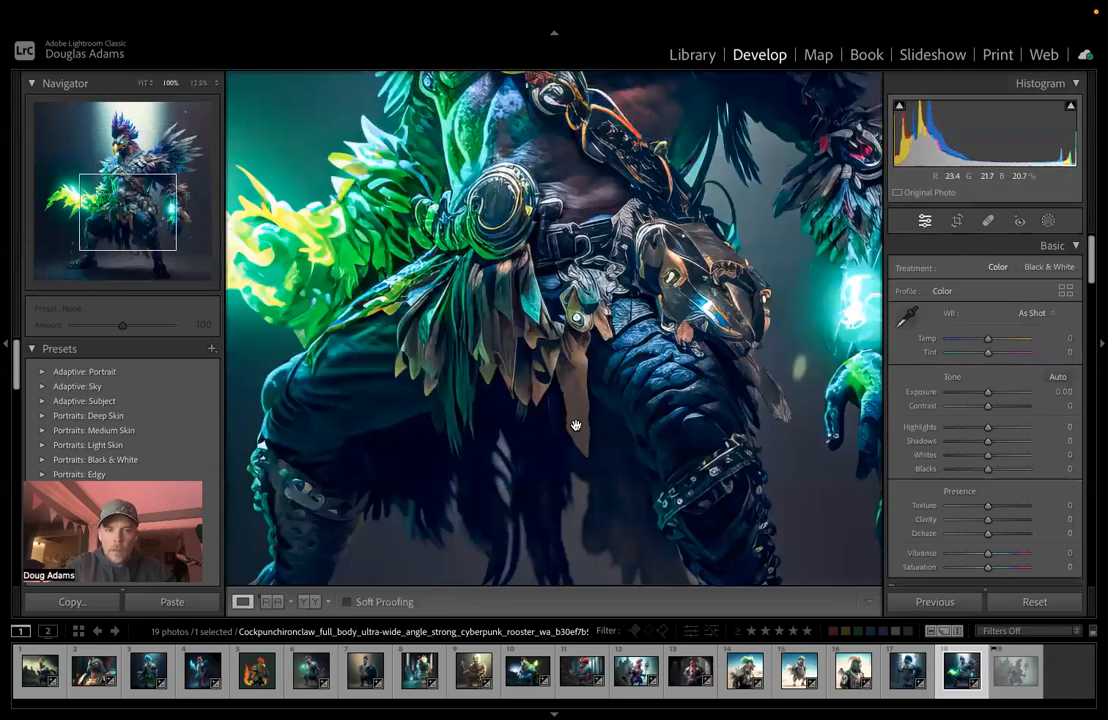
{"action": "left_click", "coordinate": [576, 427]}
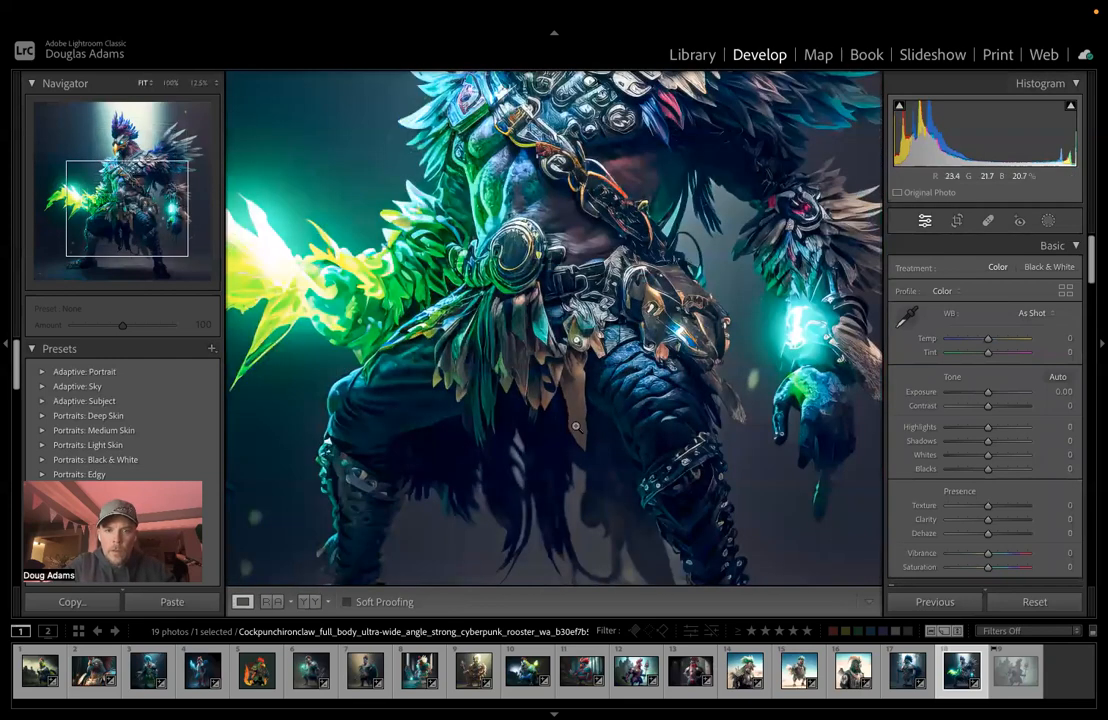
{"action": "left_click", "coordinate": [576, 427]}
{"action": "left_click_drag", "start_coordinate": [811, 475], "coordinate": [402, 413]}
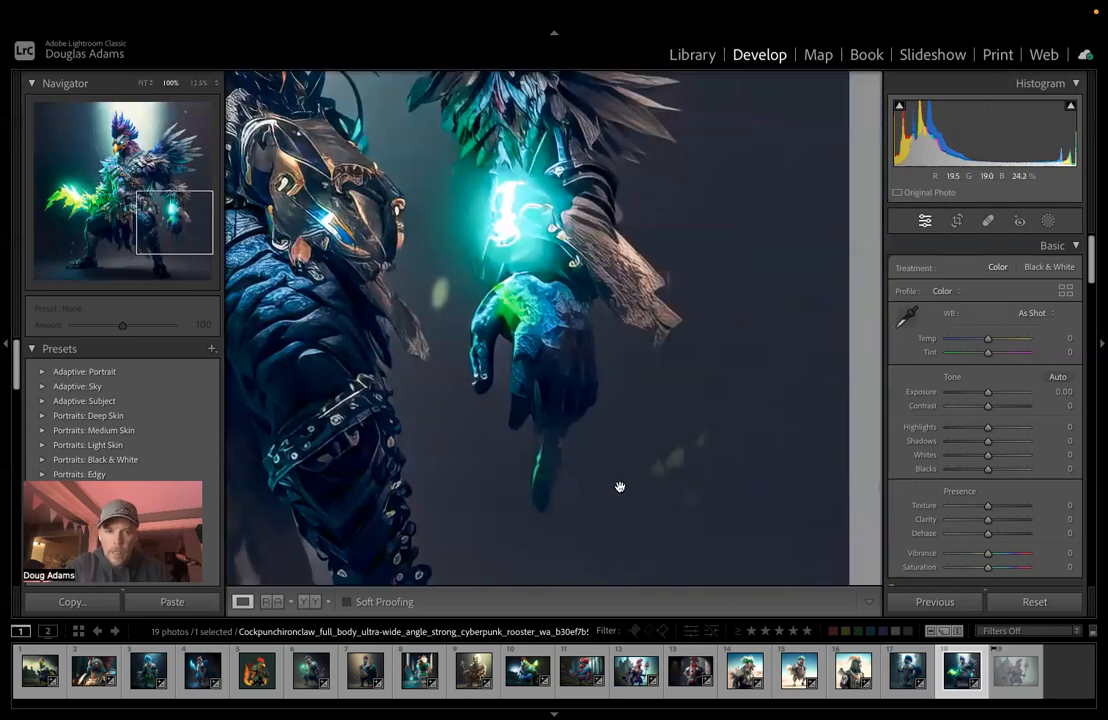
{"action": "left_click", "coordinate": [989, 221]}
{"action": "left_click", "coordinate": [976, 250]}
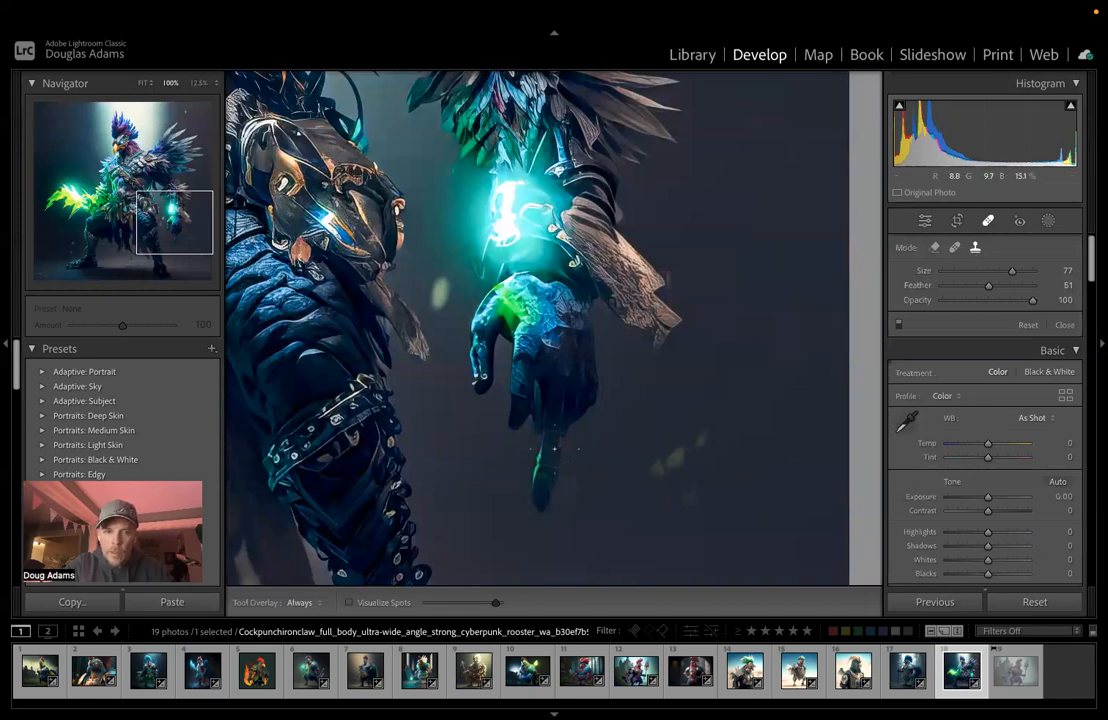
{"action": "left_click_drag", "start_coordinate": [551, 447], "coordinate": [536, 505]}
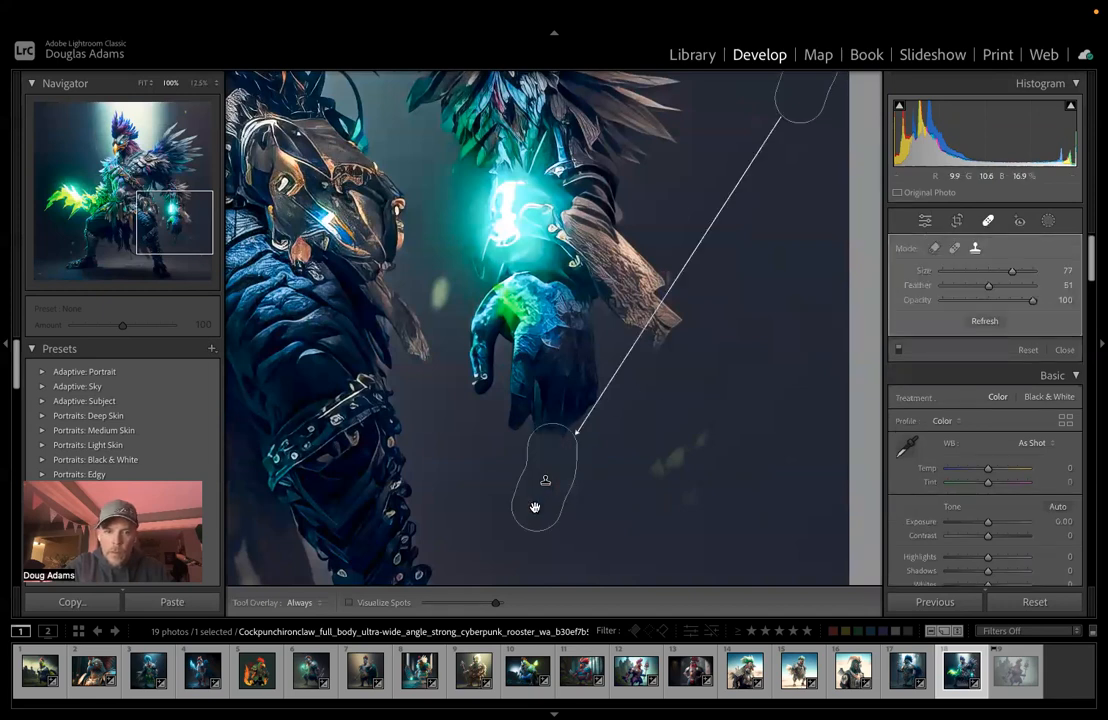
{"action": "mouse_move", "coordinate": [808, 118]}
{"action": "left_mouse_down"}
{"action": "mouse_move", "coordinate": [742, 507]}
{"action": "mouse_move", "coordinate": [756, 511]}
{"action": "left_mouse_up"}
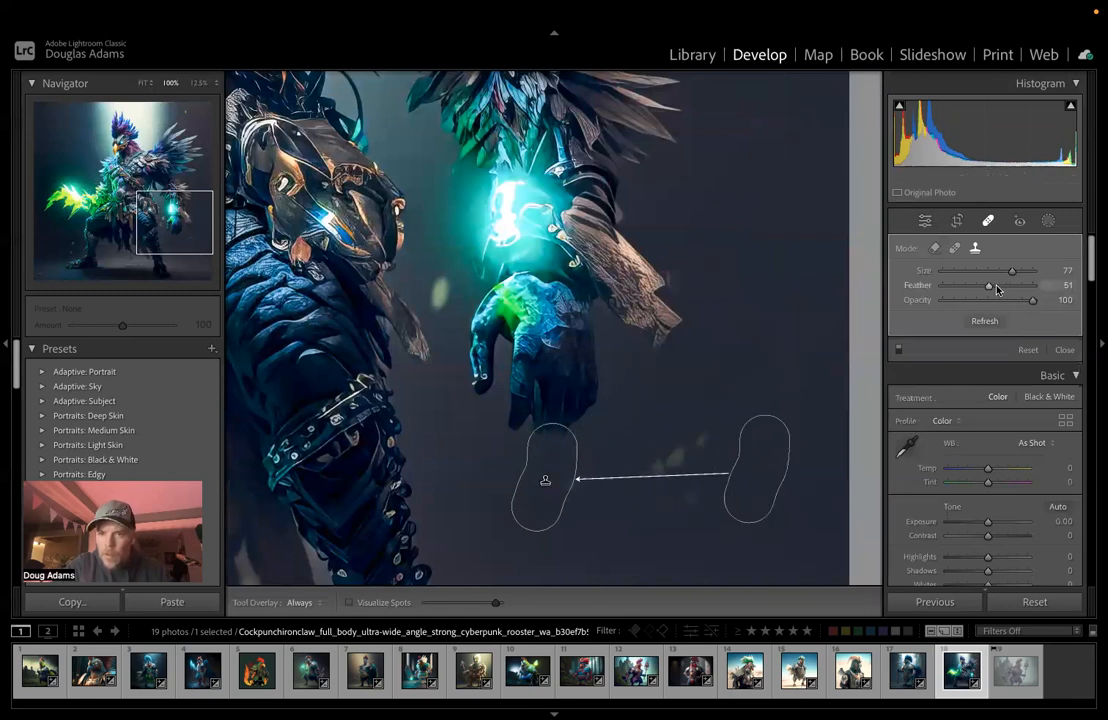
Step: Set the fingertip clone spot's feather to 15 and shift it slightly right and down from the hand's edge
{"action": "left_click_drag", "start_coordinate": [990, 288], "coordinate": [958, 289]}
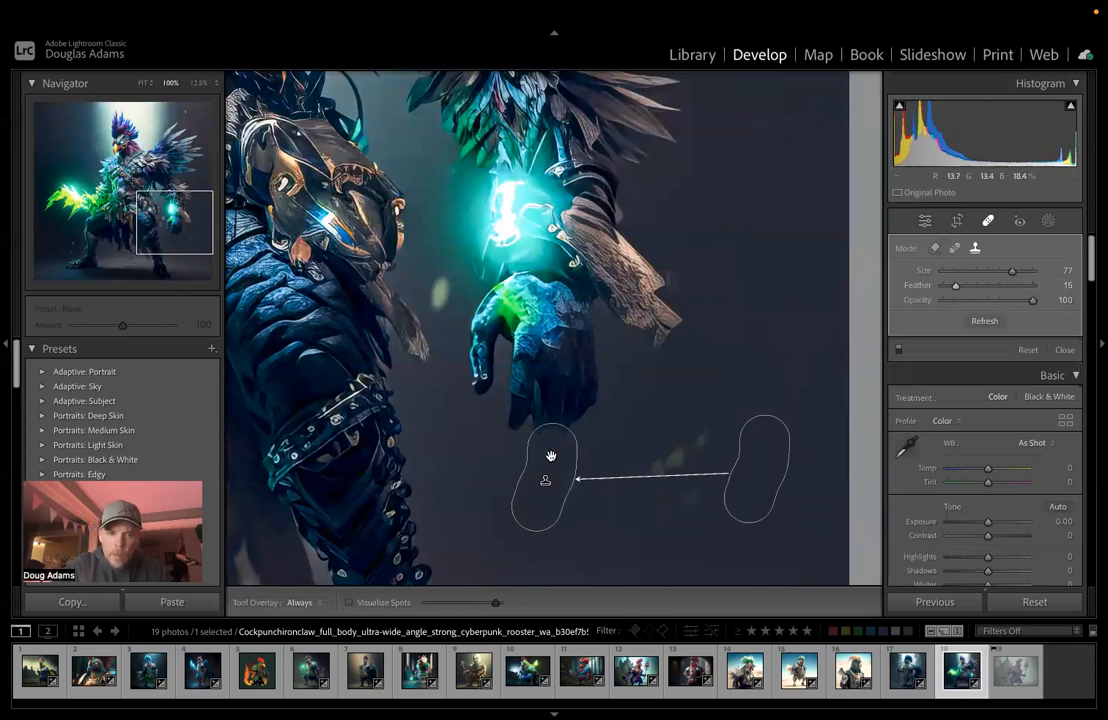
{"action": "left_click_drag", "start_coordinate": [549, 457], "coordinate": [561, 460]}
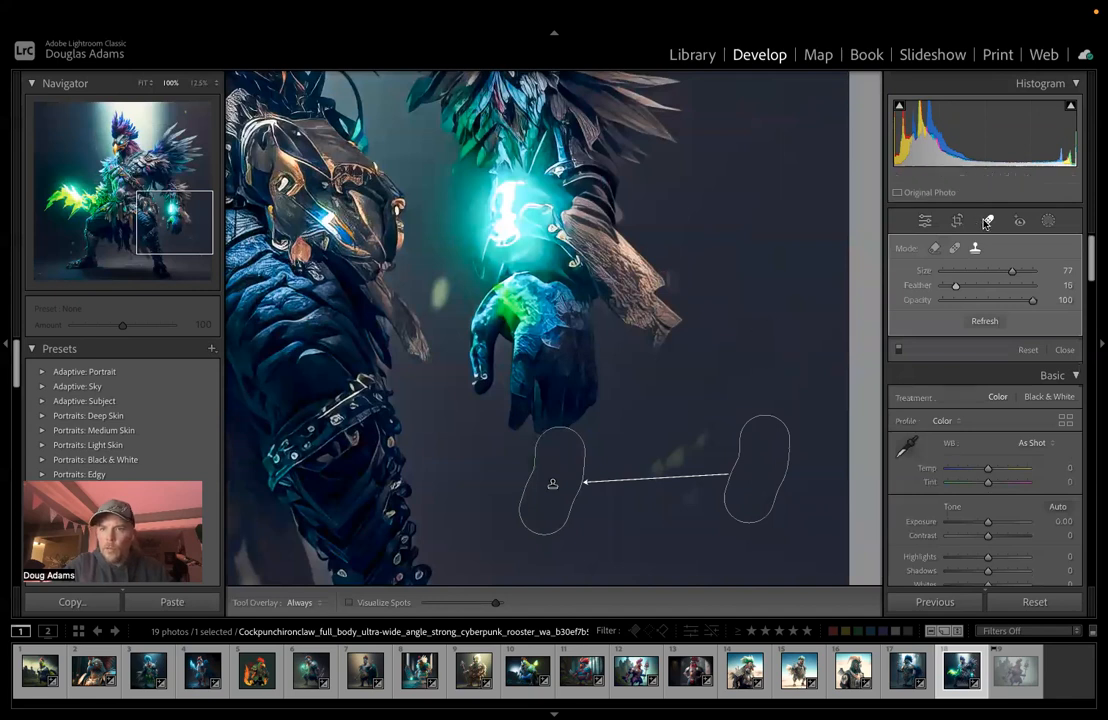
{"action": "key", "text": "q"}
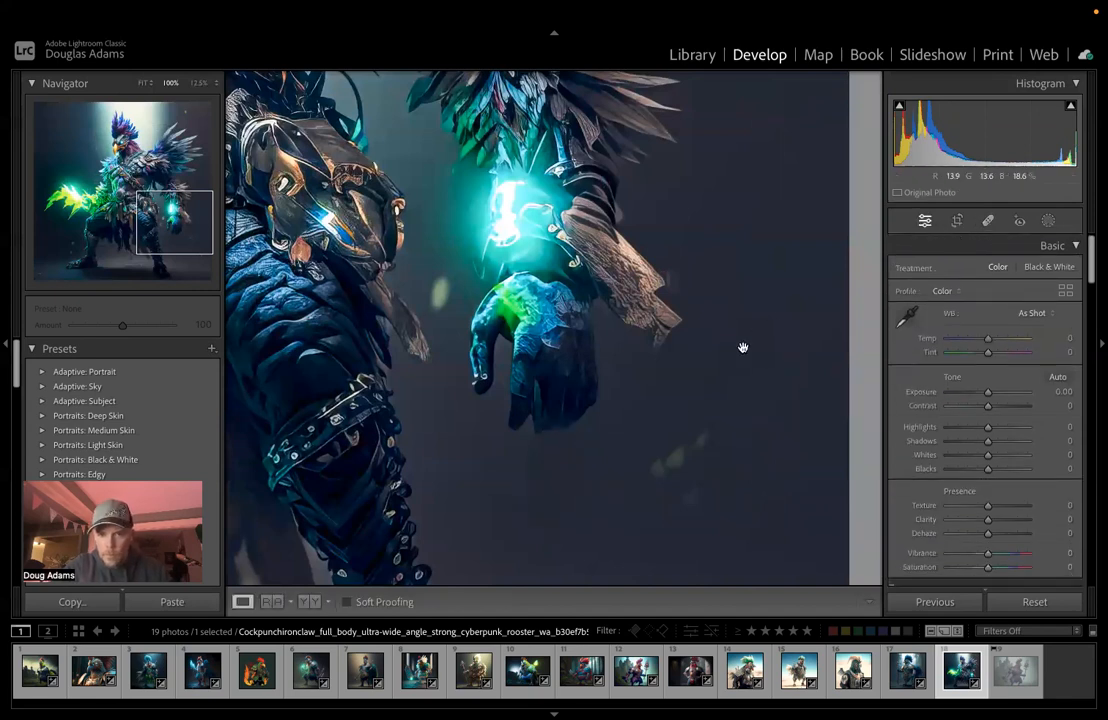
Step: Heal the background just below the shortened hand, sampling clean dark background near the image's right edge
{"action": "left_click", "coordinate": [985, 221]}
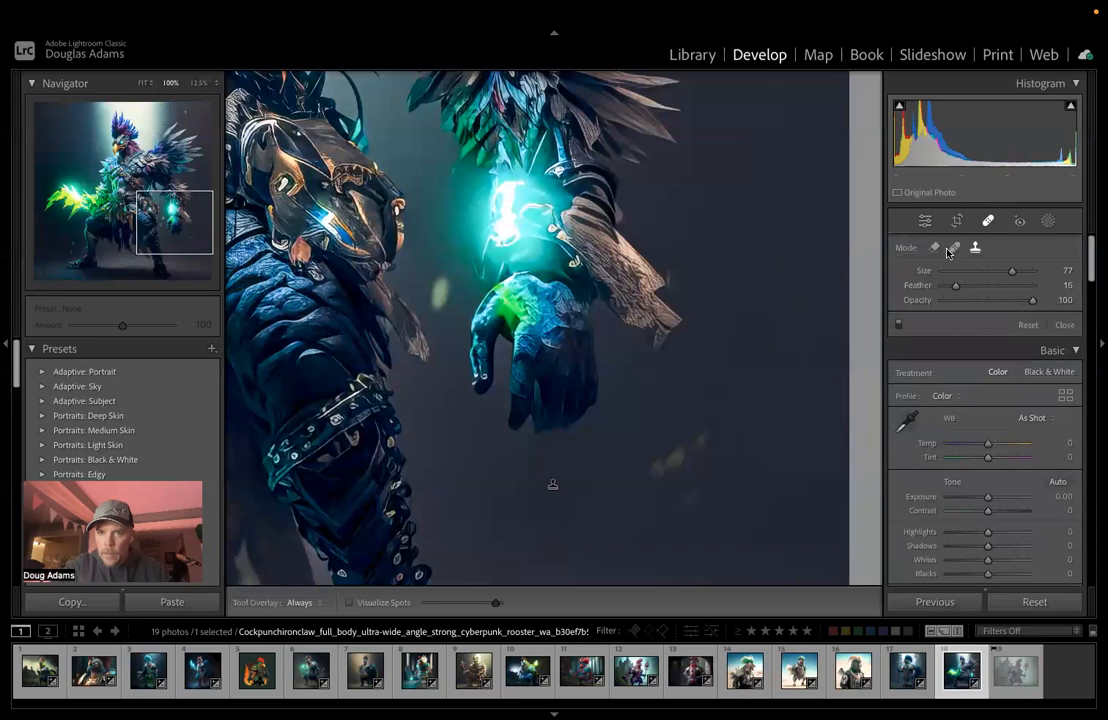
{"action": "left_click", "coordinate": [957, 249]}
{"action": "mouse_move", "coordinate": [597, 449]}
{"action": "left_mouse_down"}
{"action": "mouse_move", "coordinate": [539, 470]}
{"action": "mouse_move", "coordinate": [527, 507]}
{"action": "mouse_move", "coordinate": [572, 473]}
{"action": "left_mouse_up"}
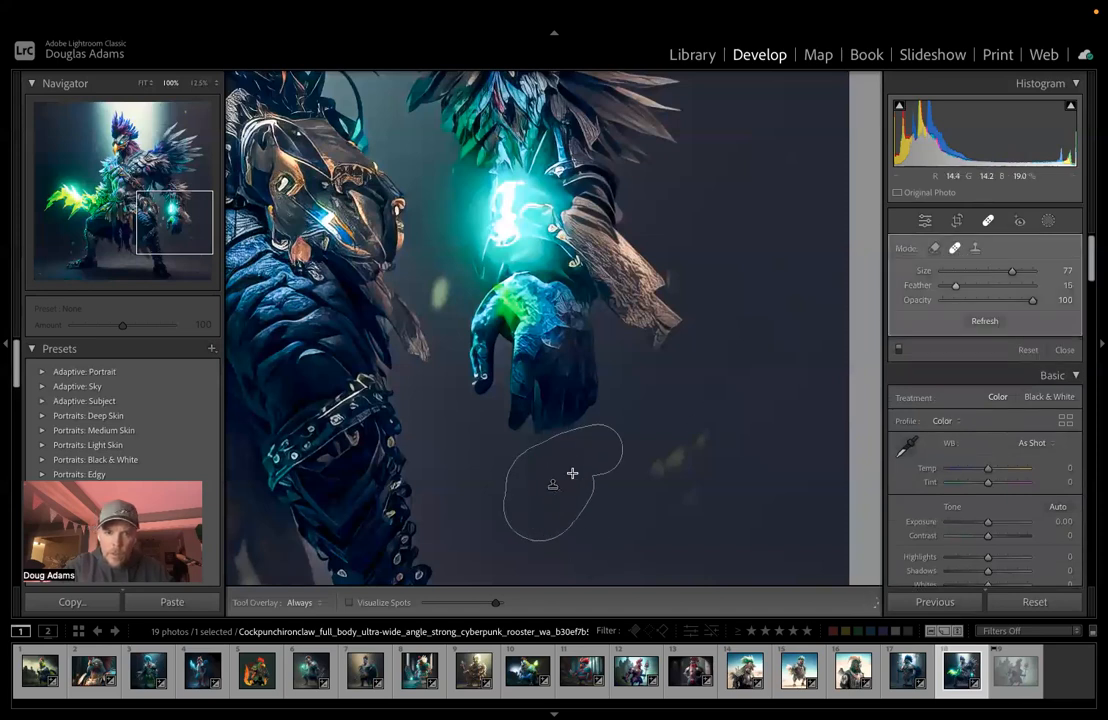
{"action": "mouse_move", "coordinate": [650, 492]}
{"action": "left_mouse_down"}
{"action": "mouse_move", "coordinate": [638, 517]}
{"action": "mouse_move", "coordinate": [781, 396]}
{"action": "mouse_move", "coordinate": [779, 410]}
{"action": "left_mouse_up"}
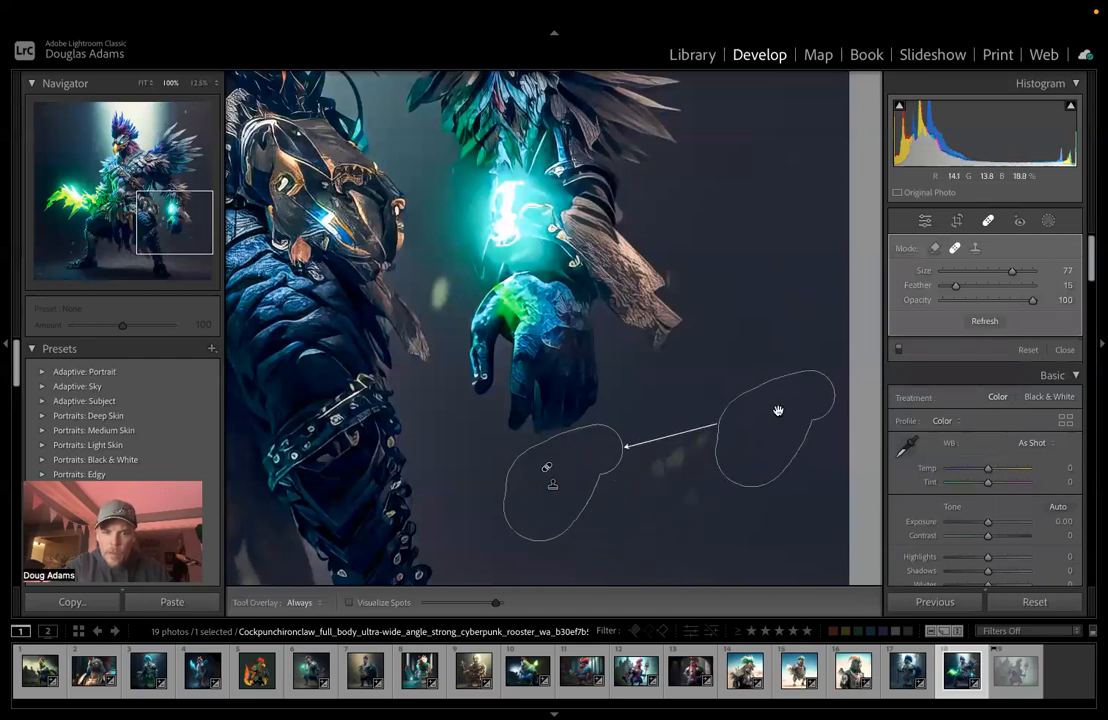
{"action": "left_click", "coordinate": [988, 221]}
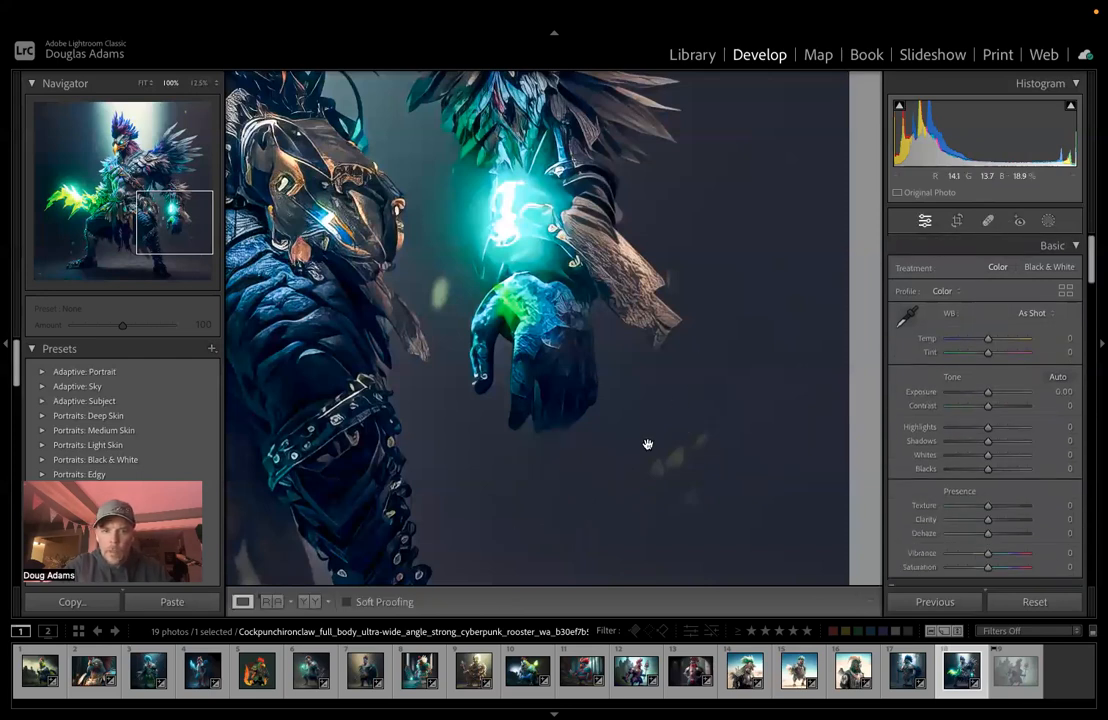
{"action": "left_click", "coordinate": [628, 387]}
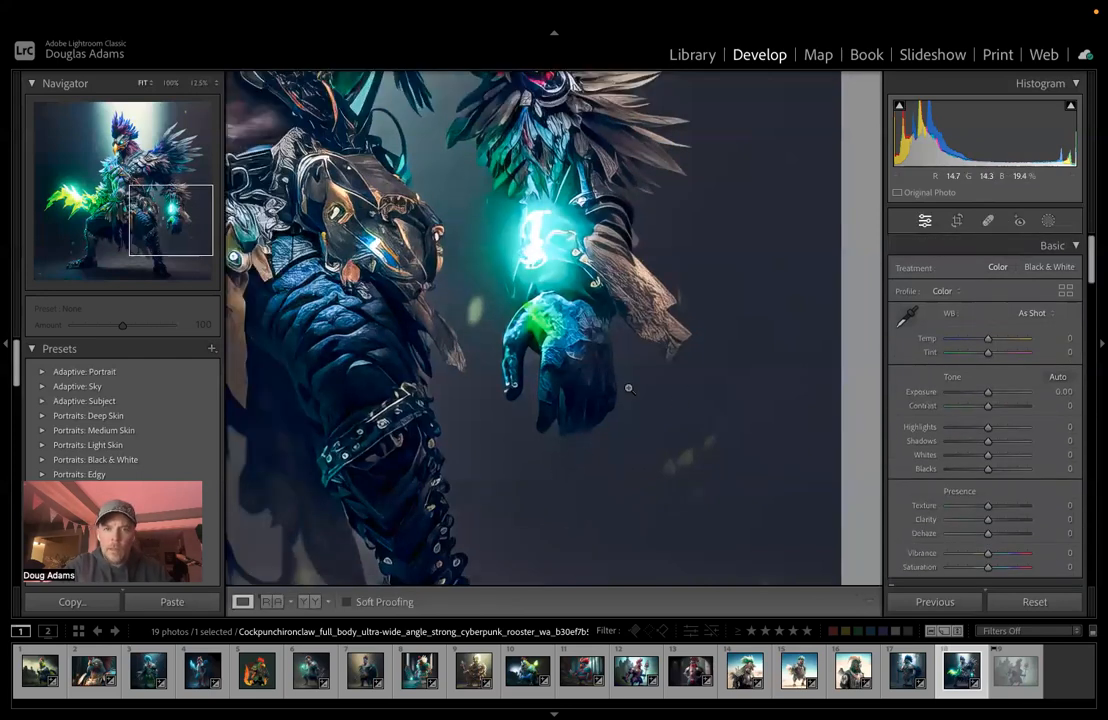
{"action": "left_click", "coordinate": [630, 386]}
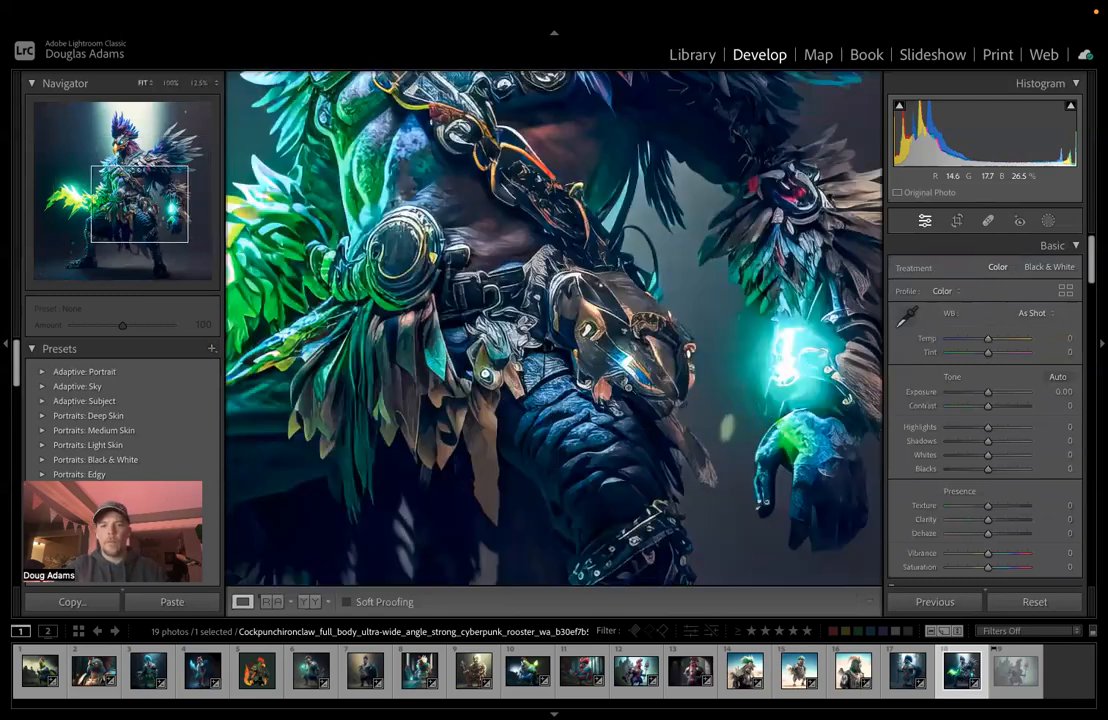
{"action": "left_click", "coordinate": [630, 386]}
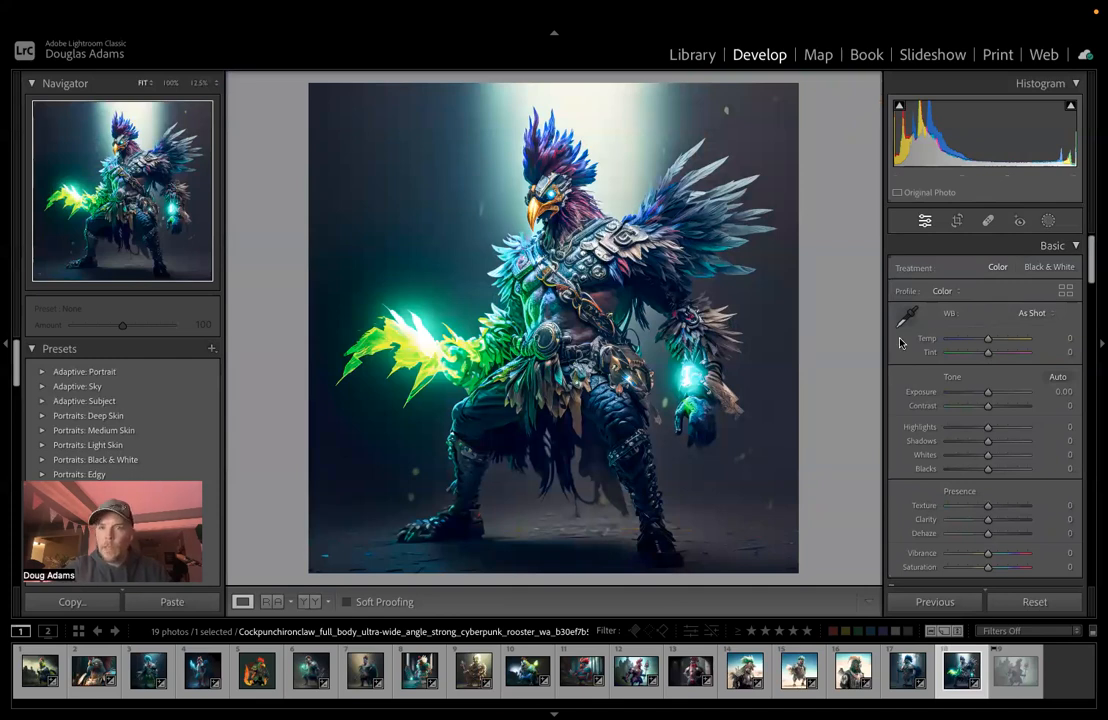
Step: Create an inverted duplicate of the cyberpunk rooster's subject mask to cover the background
{"action": "left_click", "coordinate": [1047, 221]}
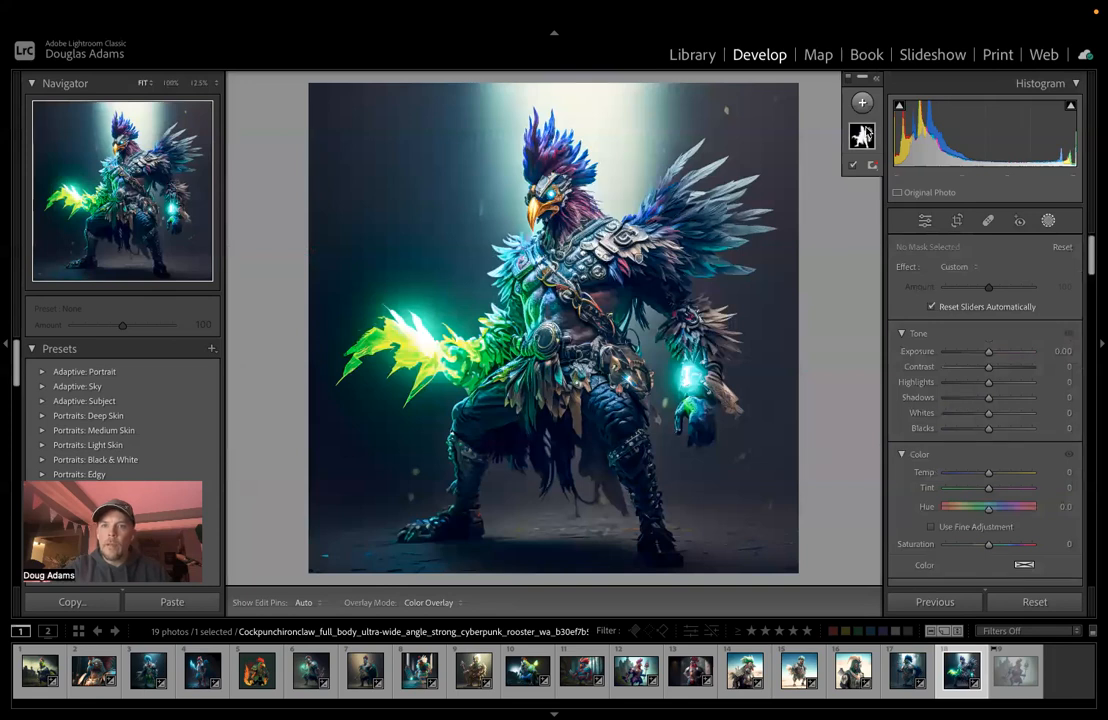
{"action": "left_click", "coordinate": [863, 135]}
{"action": "right_click", "coordinate": [863, 135]}
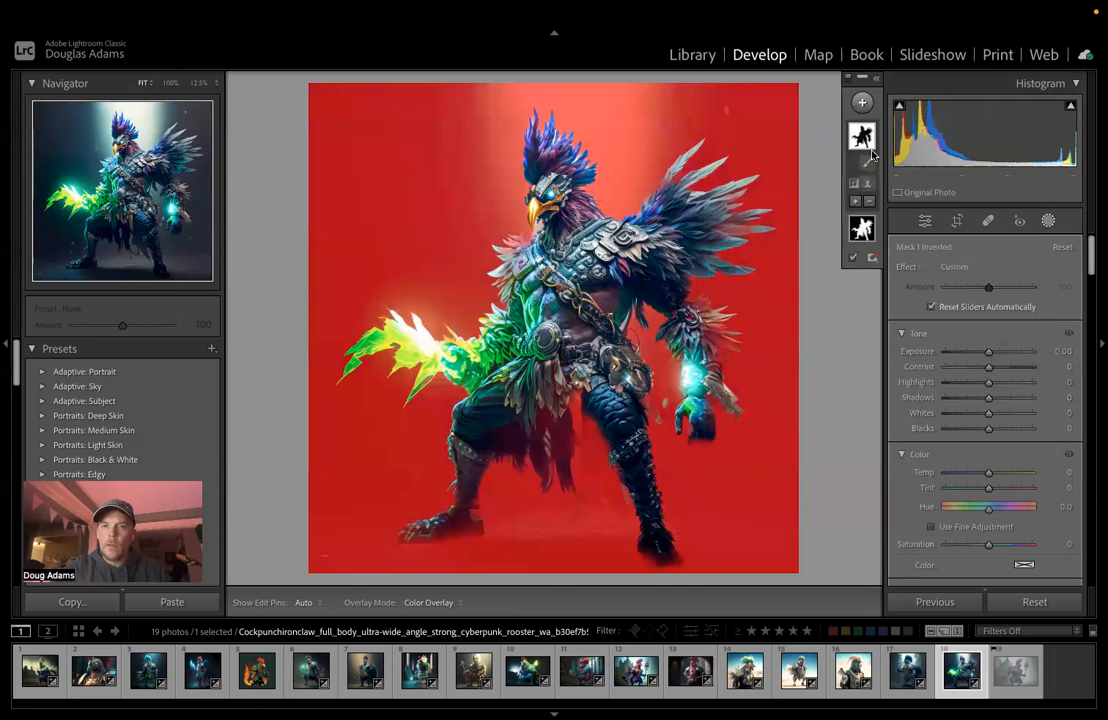
Step: Duplicate the inverted background mask and intersect the copy with a tall radial gradient over the light beam behind the rooster
{"action": "right_click", "coordinate": [866, 138]}
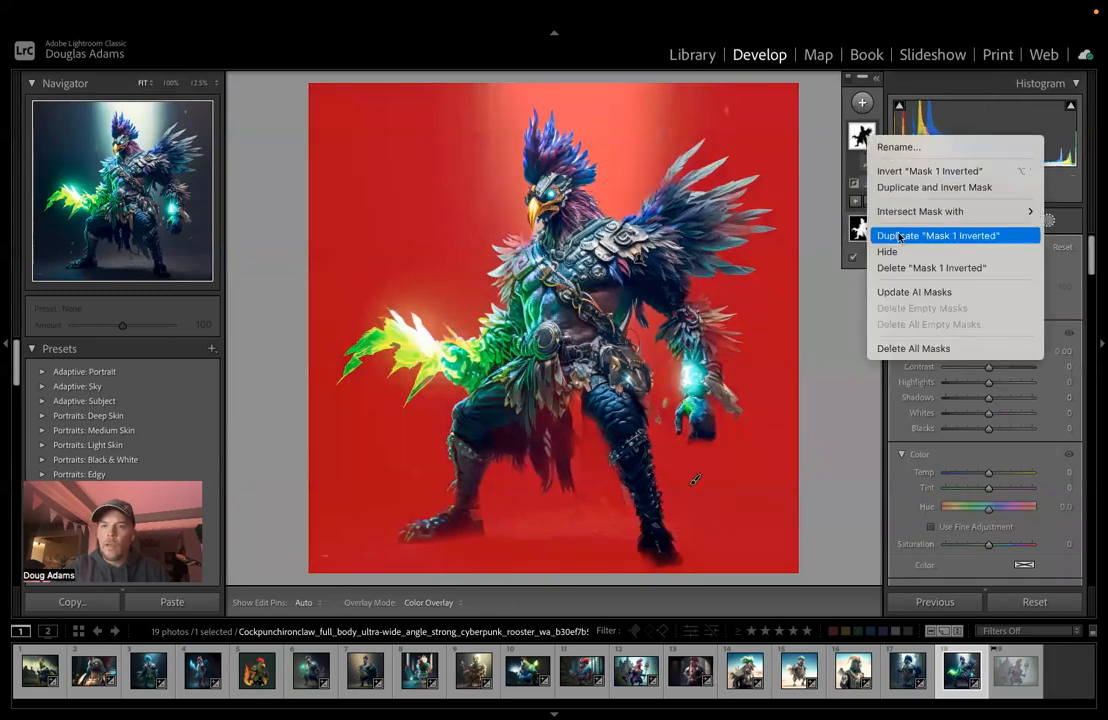
{"action": "left_click", "coordinate": [938, 235]}
{"action": "right_click", "coordinate": [866, 138]}
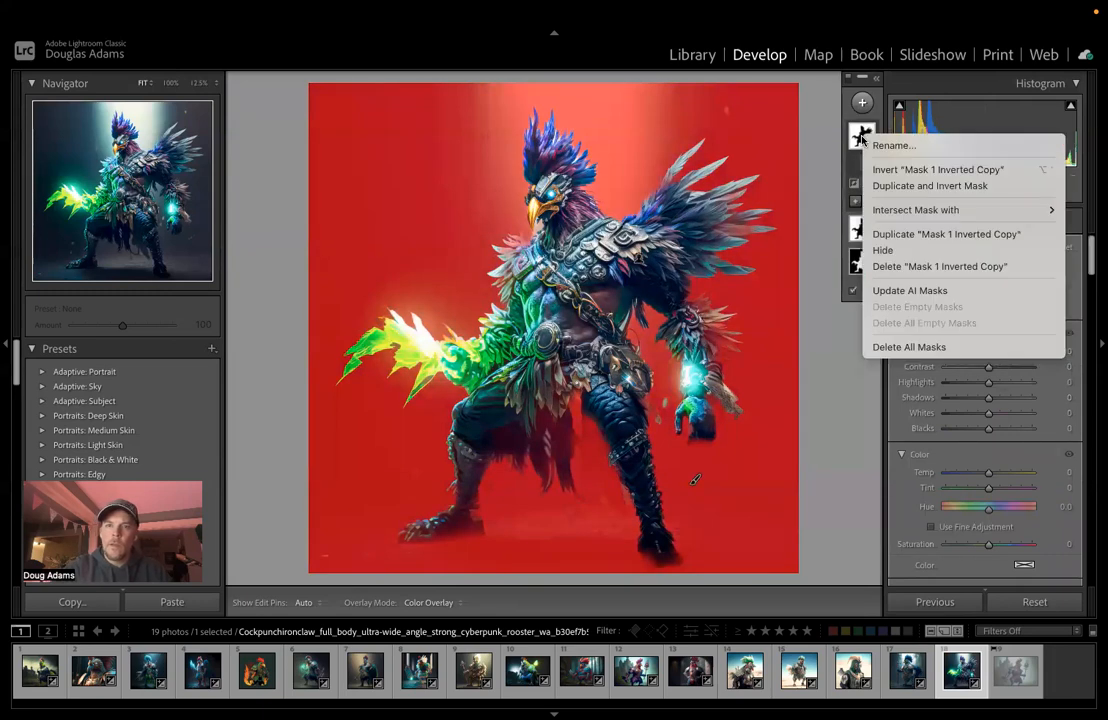
{"action": "mouse_move", "coordinate": [880, 210]}
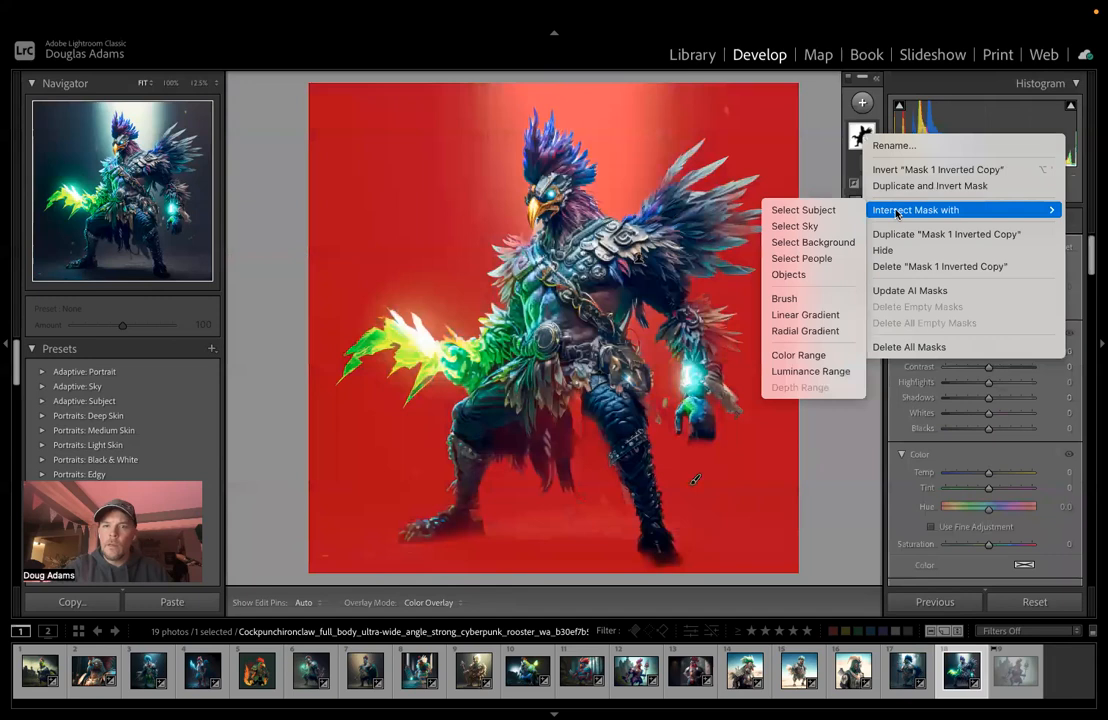
{"action": "left_click", "coordinate": [794, 332]}
{"action": "left_click_drag", "start_coordinate": [610, 265], "coordinate": [735, 555]}
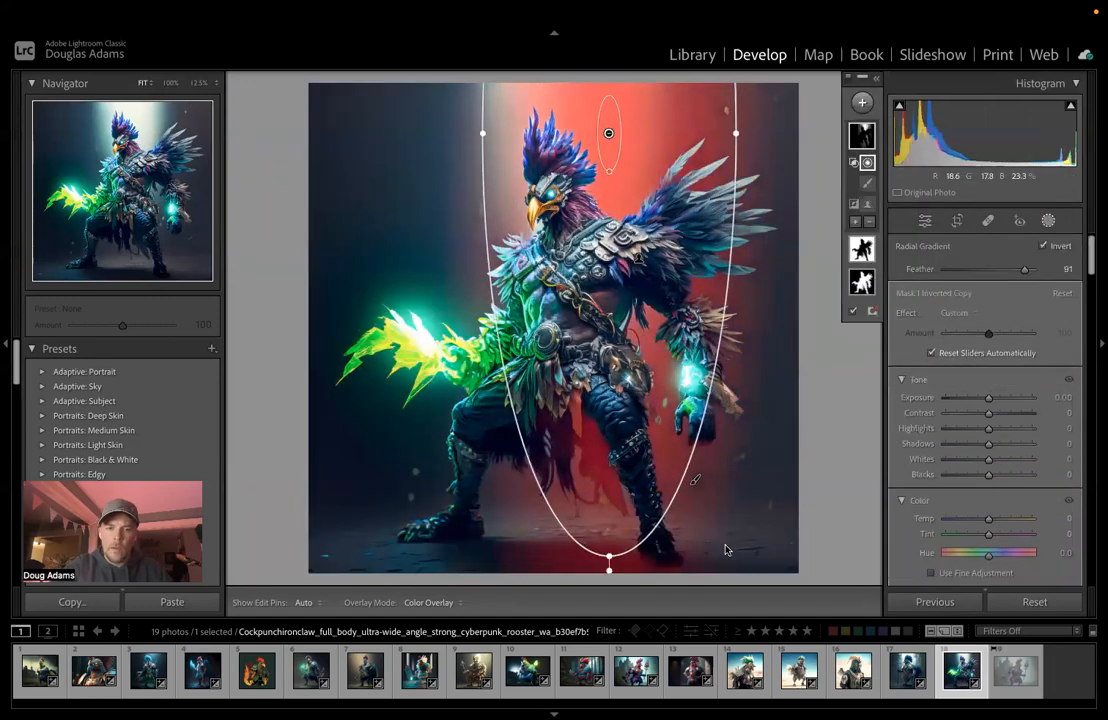
{"action": "left_click_drag", "start_coordinate": [630, 408], "coordinate": [597, 424]}
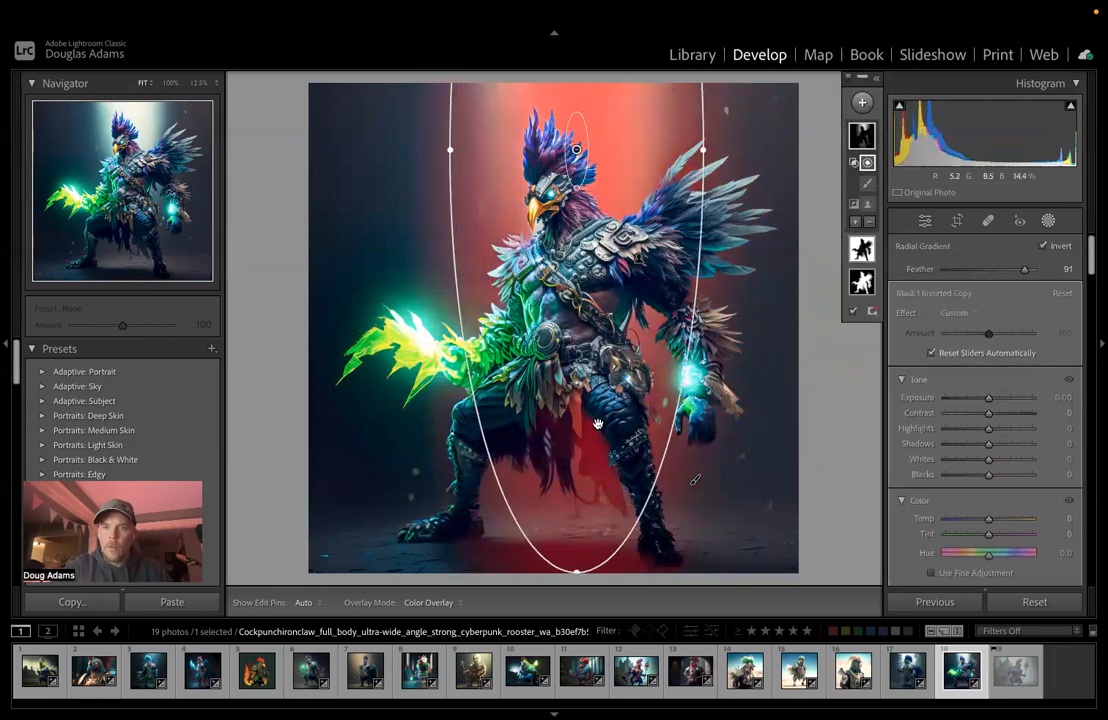
Step: Set the light beam mask's exposure to 0.67, temperature to −100 and tint to 100
{"action": "left_click_drag", "start_coordinate": [988, 397], "coordinate": [996, 398]}
{"action": "left_click_drag", "start_coordinate": [988, 521], "coordinate": [1052, 546]}
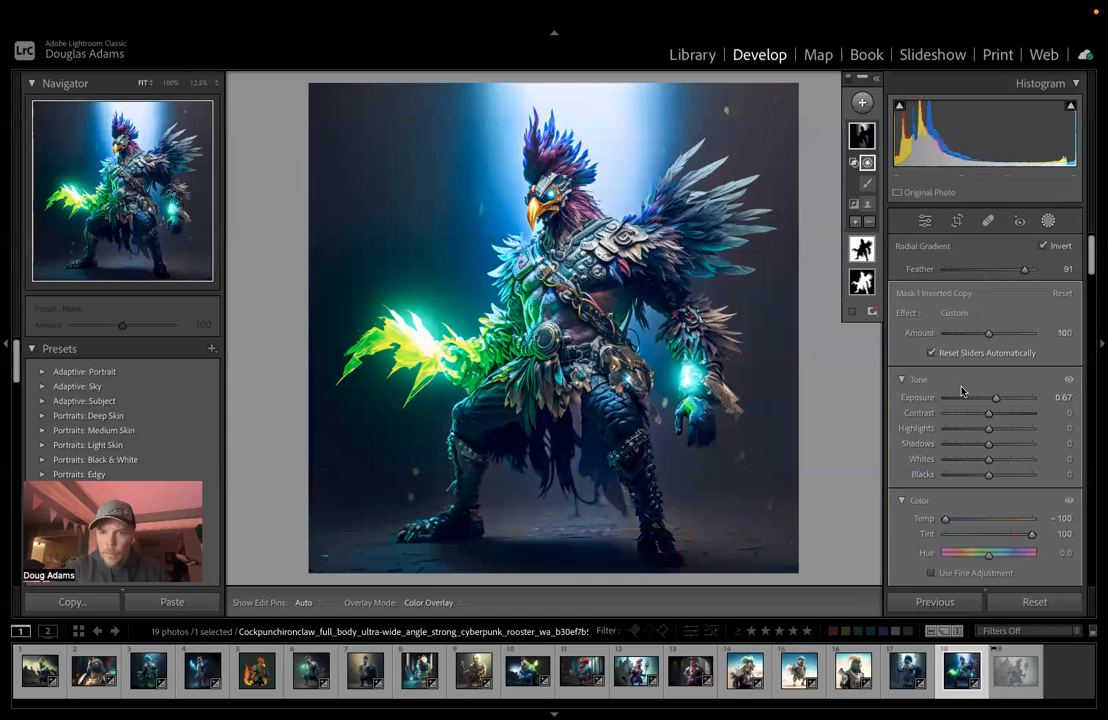
Step: Set the full background mask's exposure to 1.26 and blacks to −19, and compare the photo with the original
{"action": "left_click", "coordinate": [862, 250]}
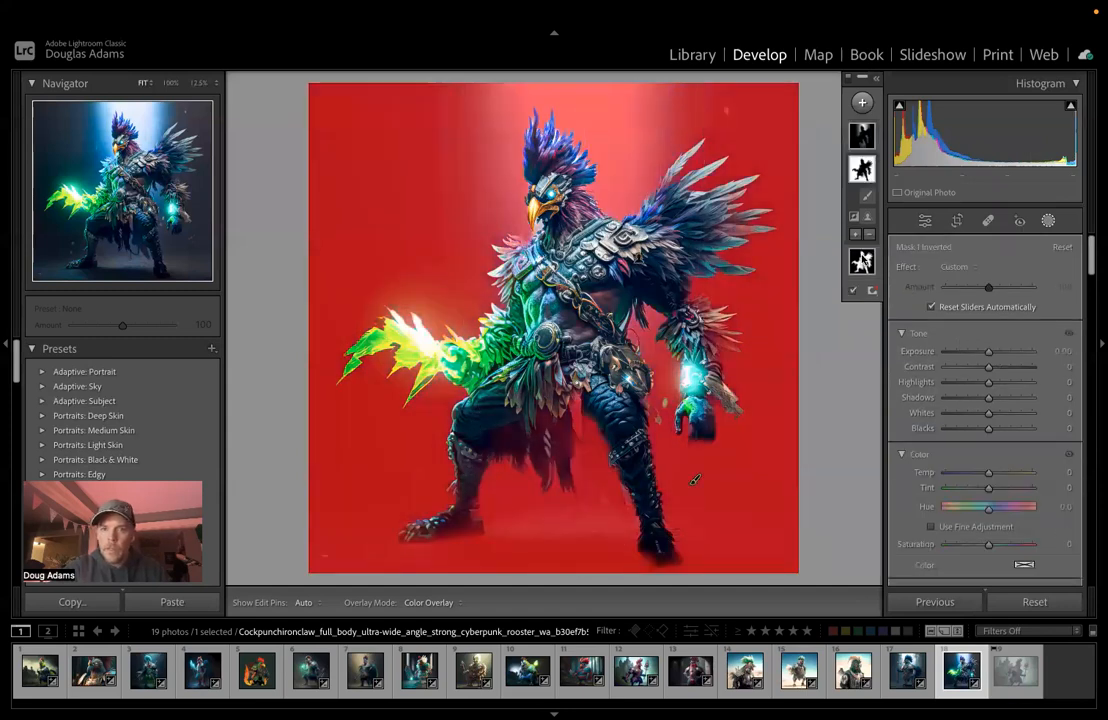
{"action": "left_click_drag", "start_coordinate": [987, 353], "coordinate": [1002, 353]}
{"action": "left_click_drag", "start_coordinate": [988, 428], "coordinate": [981, 432]}
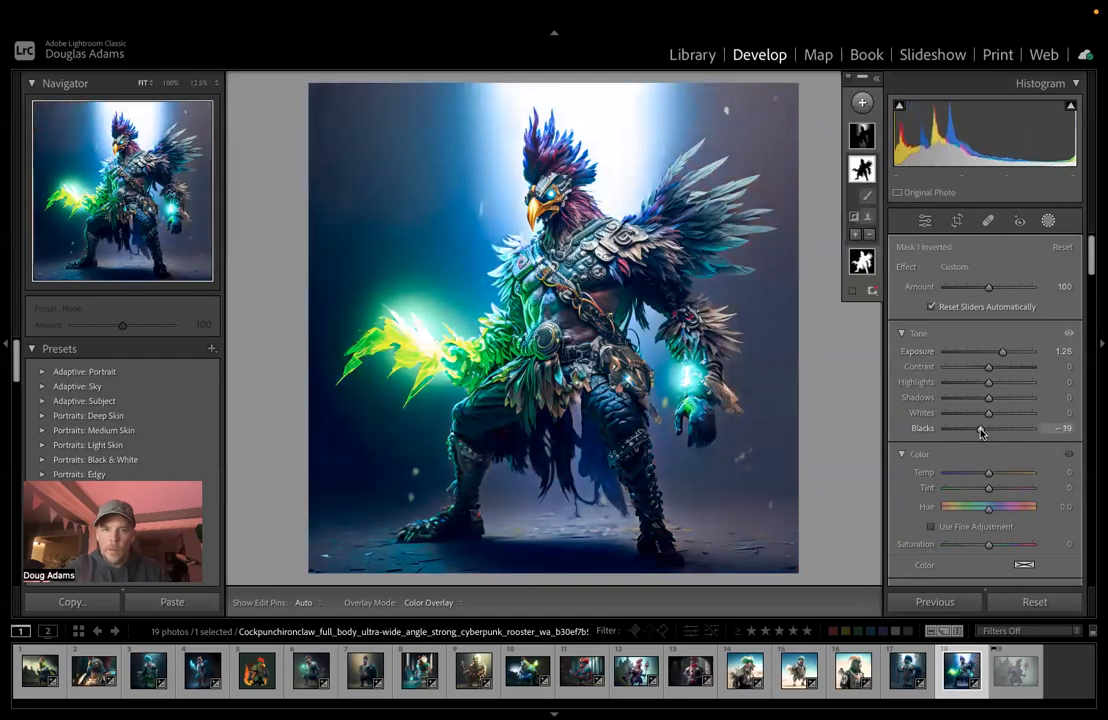
{"action": "left_click", "coordinate": [1048, 220]}
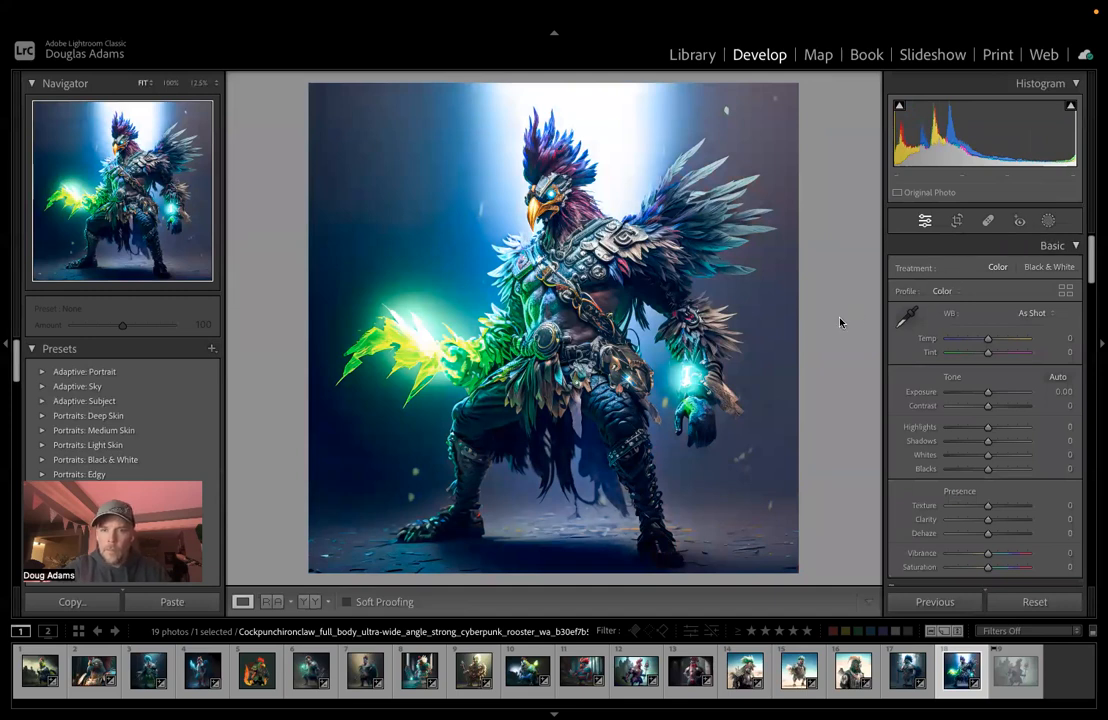
{"action": "key", "text": "backslash"}
{"action": "key", "text": "backslash"}
Step: Review the edited rooster photos one by one, going back from the cyberpunk rooster to the start of the filmstrip
{"action": "key", "text": "Left"}
{"action": "key", "text": "Left"}
{"action": "key", "text": "Left"}
{"action": "key", "text": "Left"}
{"action": "key", "text": "Left"}
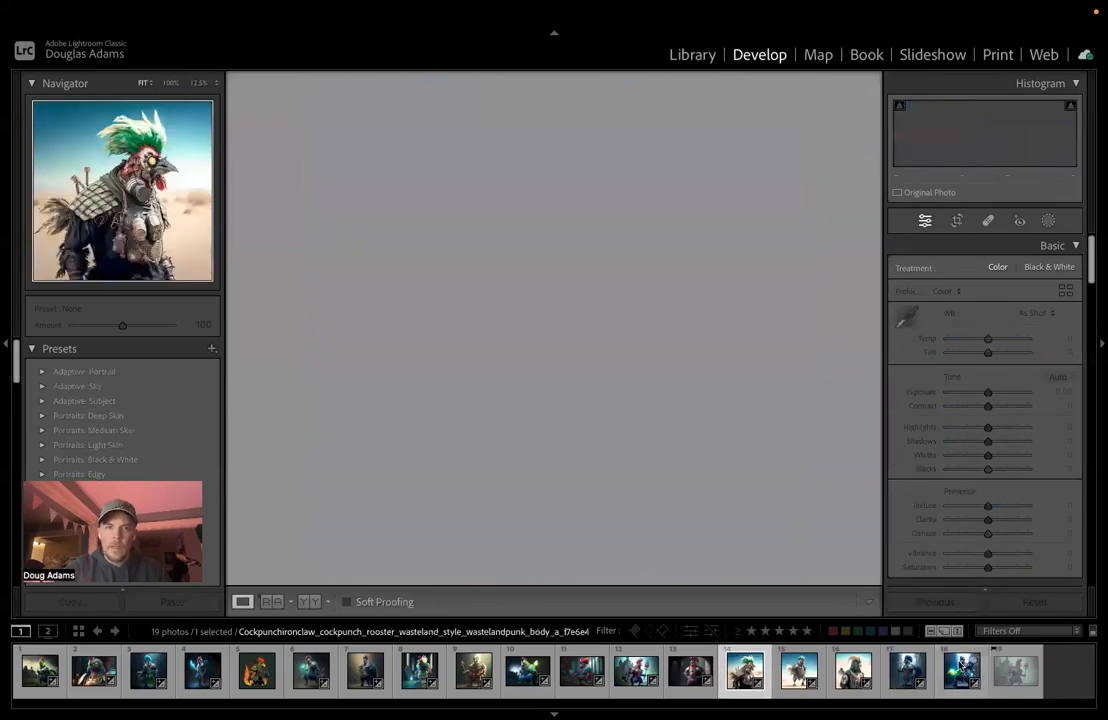
{"action": "key", "text": "Left"}
{"action": "key", "text": "Left"}
{"action": "key", "text": "Left"}
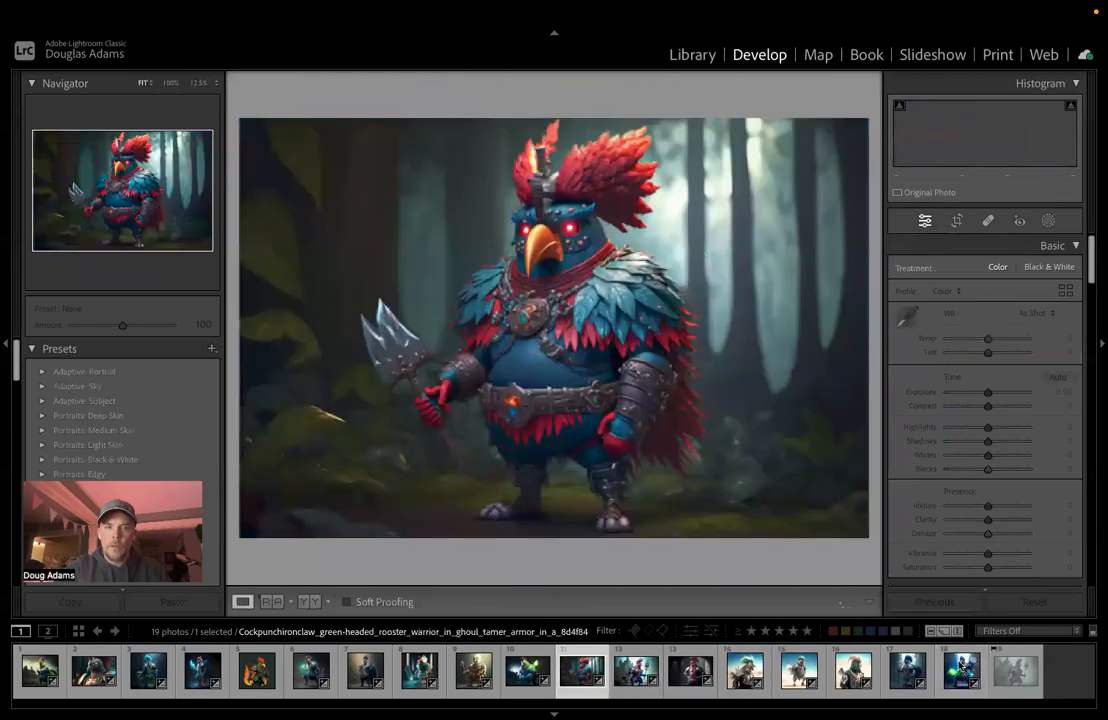
{"action": "key", "text": "Left"}
{"action": "key", "text": "Left"}
{"action": "key", "text": "Left"}
{"action": "key", "text": "Left"}
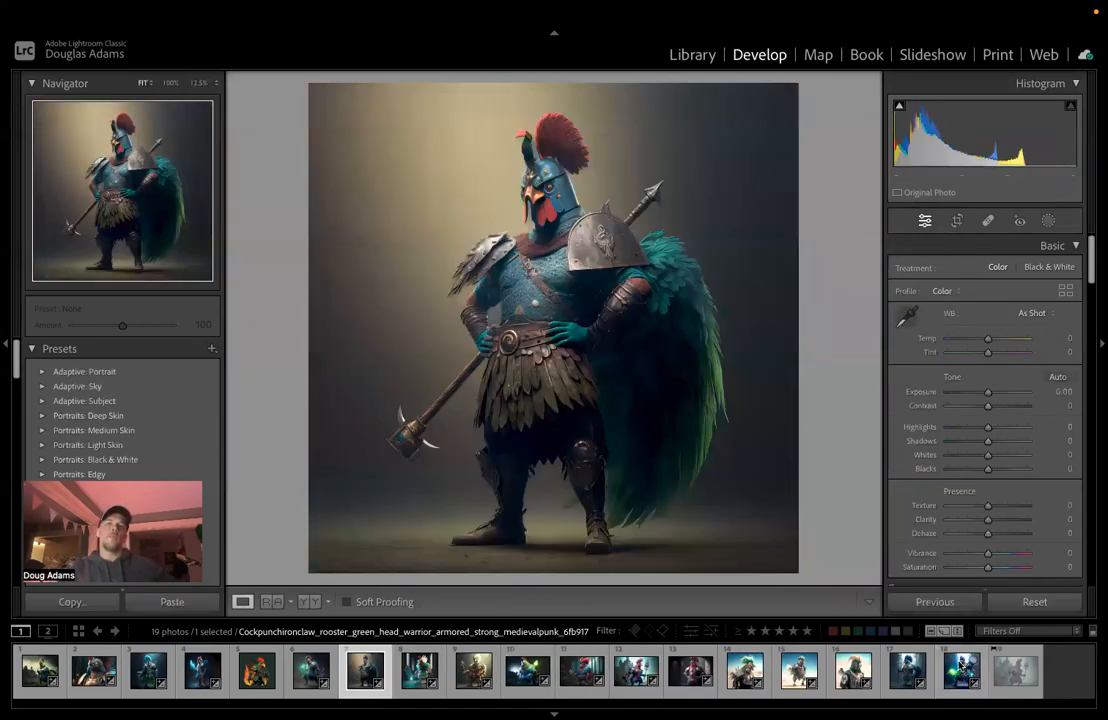
{"action": "key", "text": "Left"}
{"action": "key", "text": "Left"}
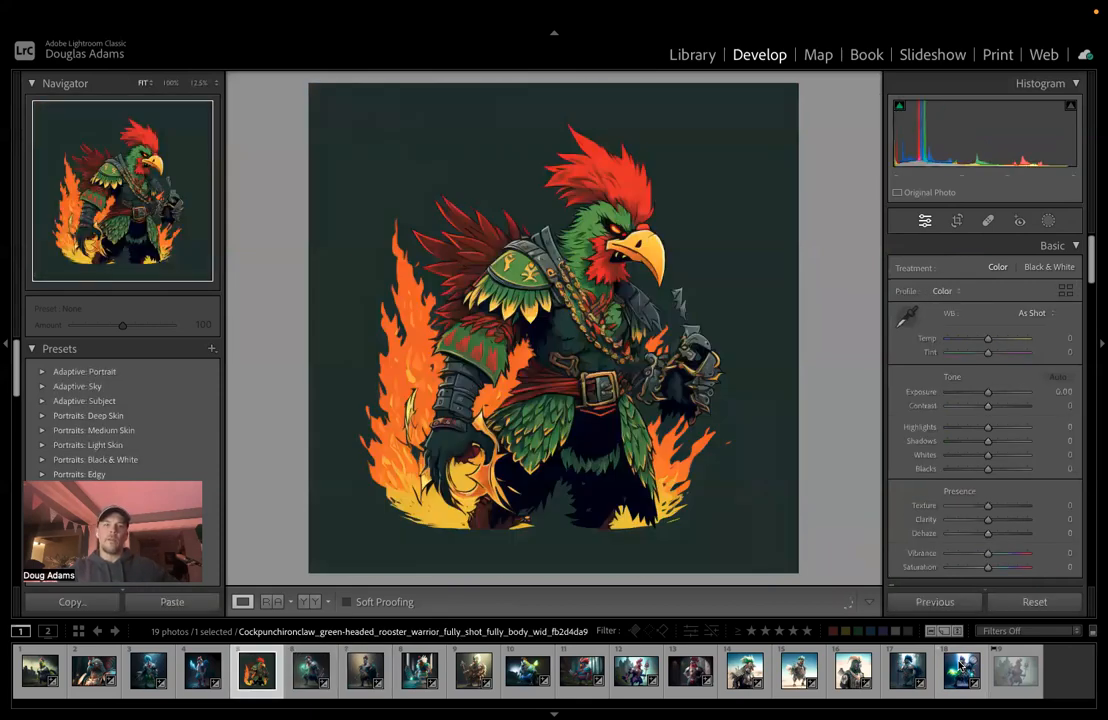
{"action": "key", "text": "Left"}
{"action": "key", "text": "Left"}
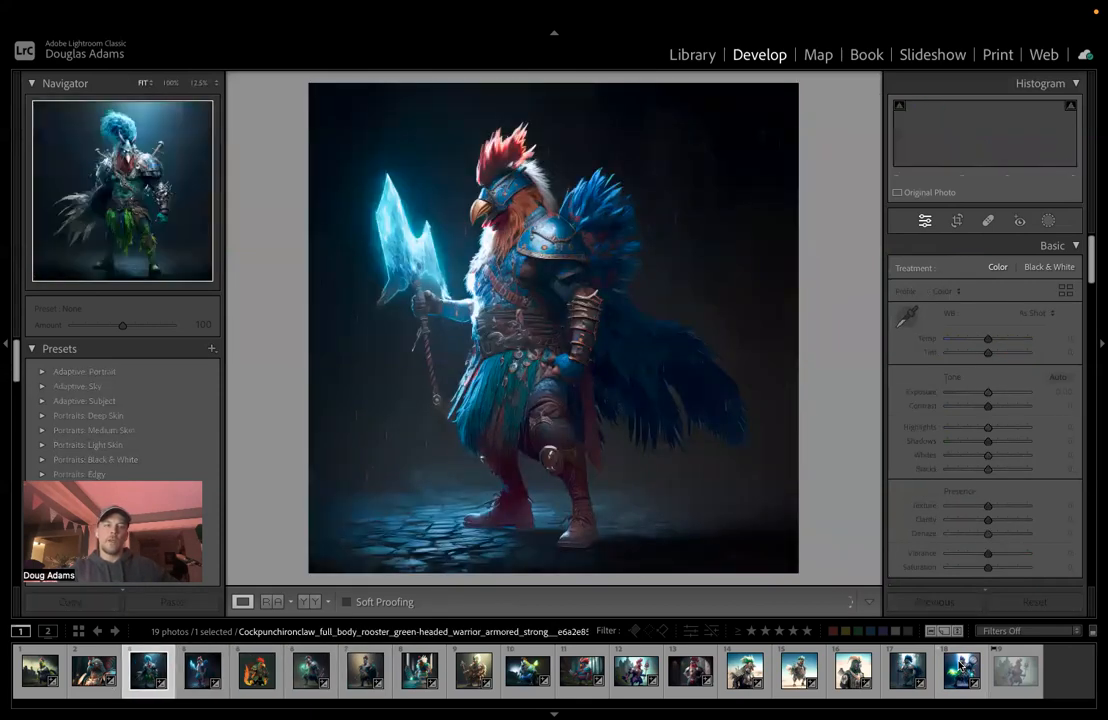
{"action": "key", "text": "Left"}
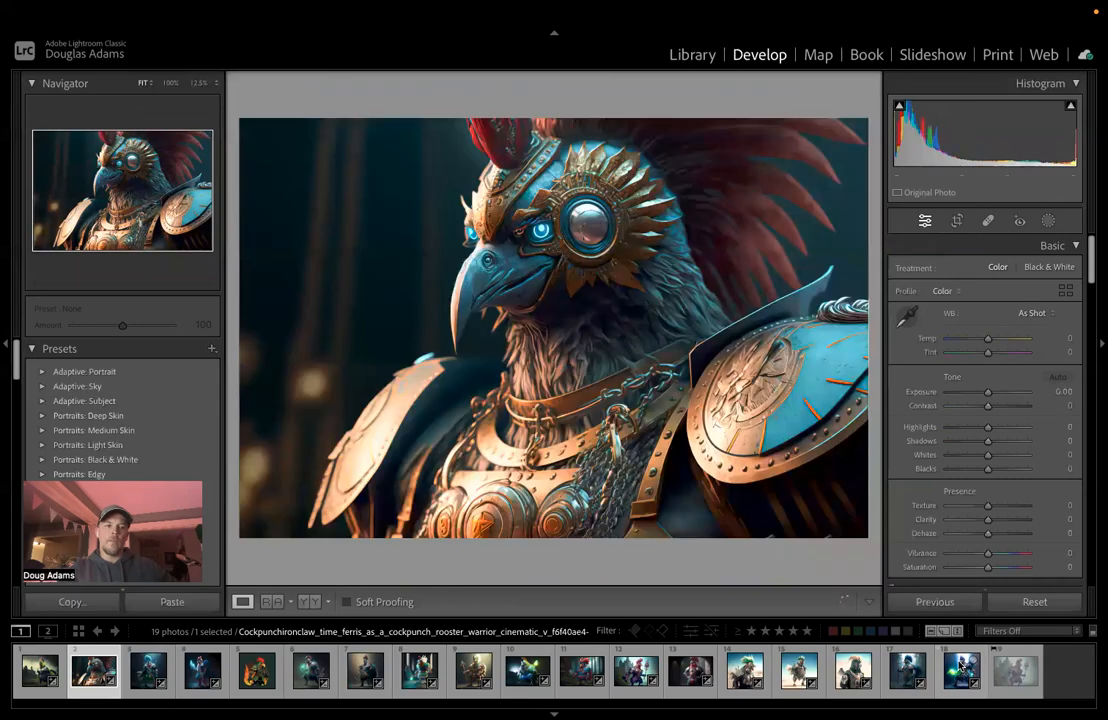
{"action": "key", "text": "Left"}
{"action": "key", "text": "Right"}
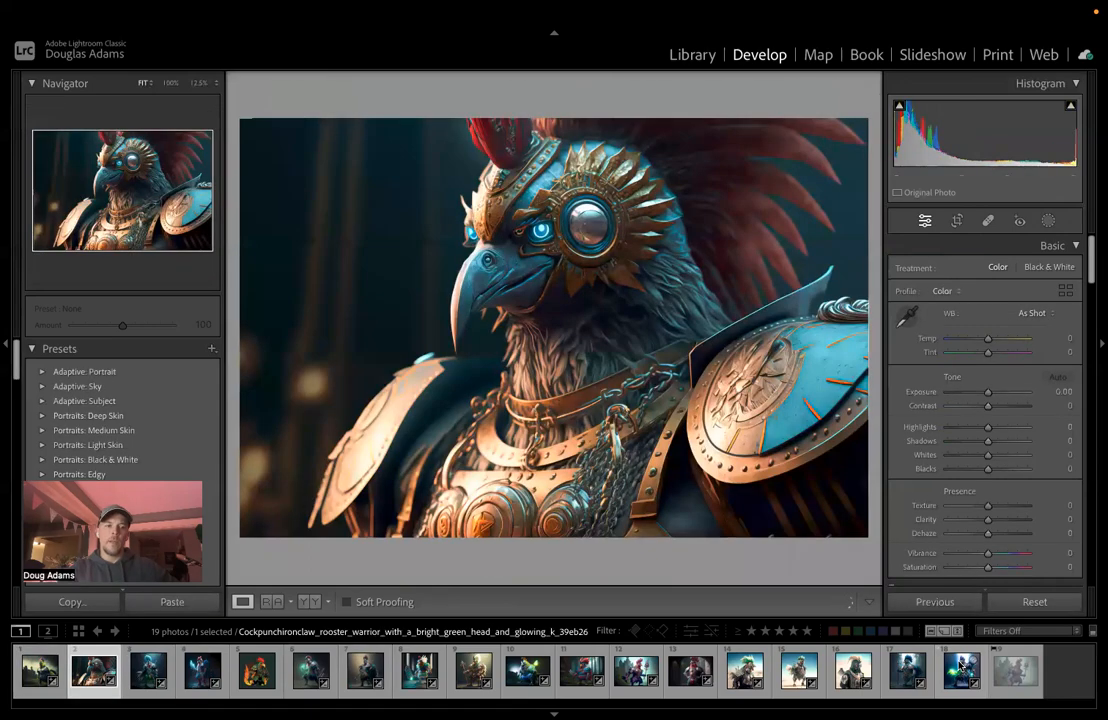
Step: Send the green-headed rooster surrounded by flames to Adobe Photoshop 2023 with the Edit Original option
{"action": "key", "text": "Right"}
{"action": "key", "text": "Right"}
{"action": "key", "text": "Right"}
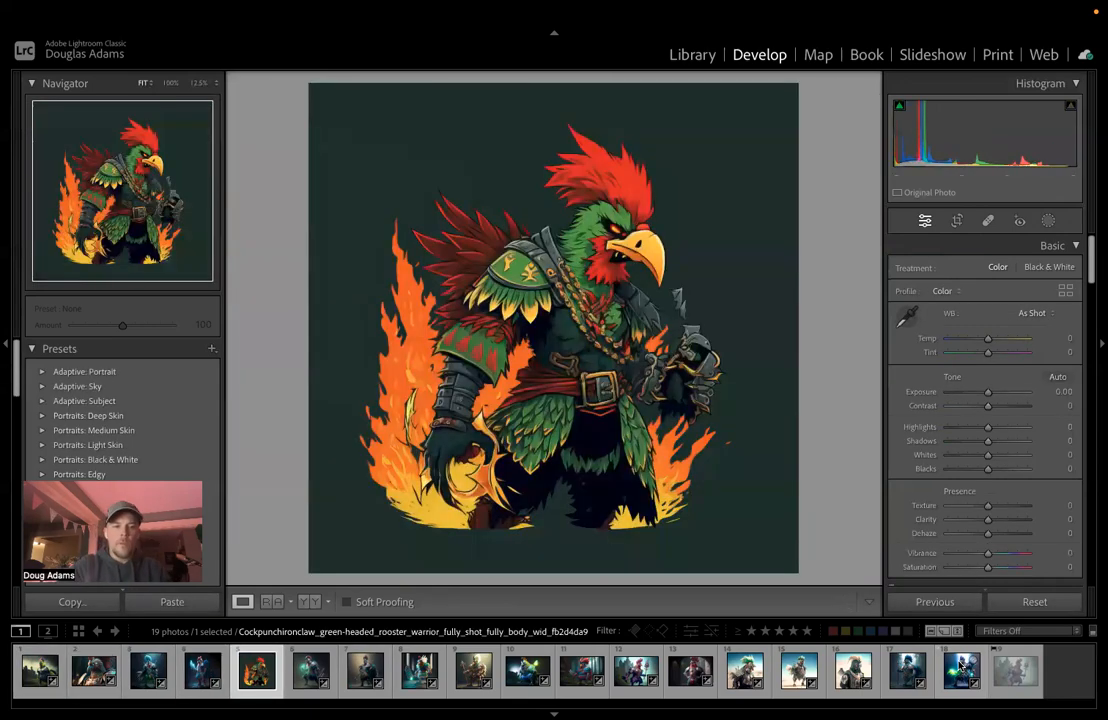
{"action": "right_click", "coordinate": [256, 677]}
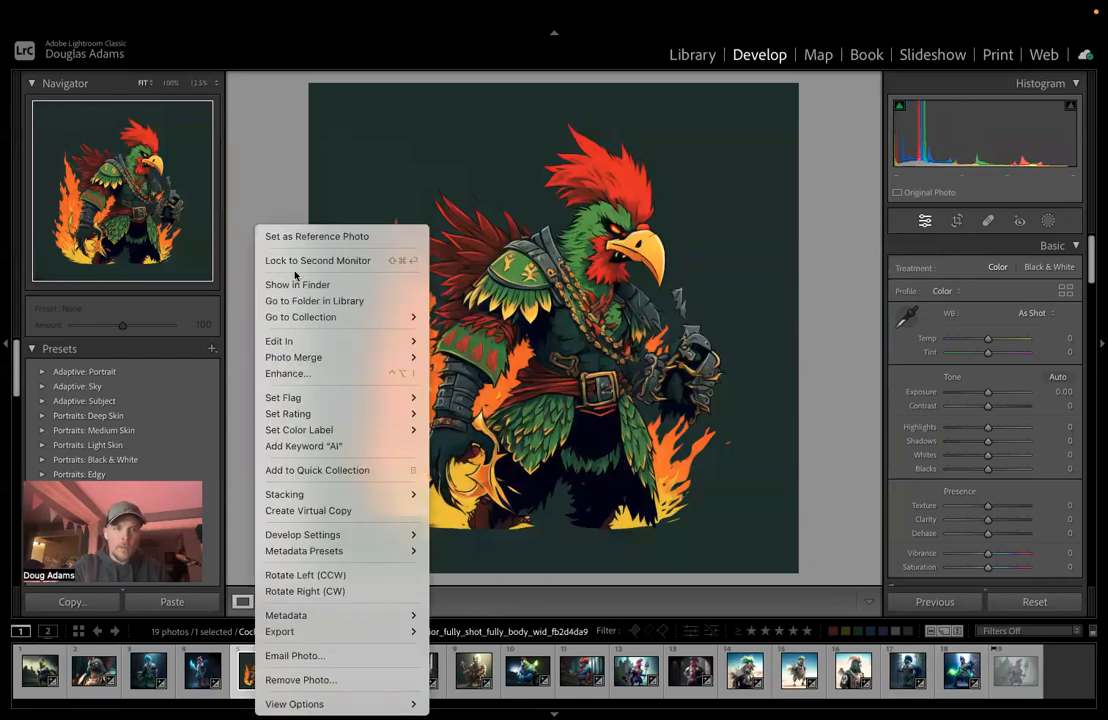
{"action": "mouse_move", "coordinate": [400, 341]}
{"action": "left_click", "coordinate": [476, 343]}
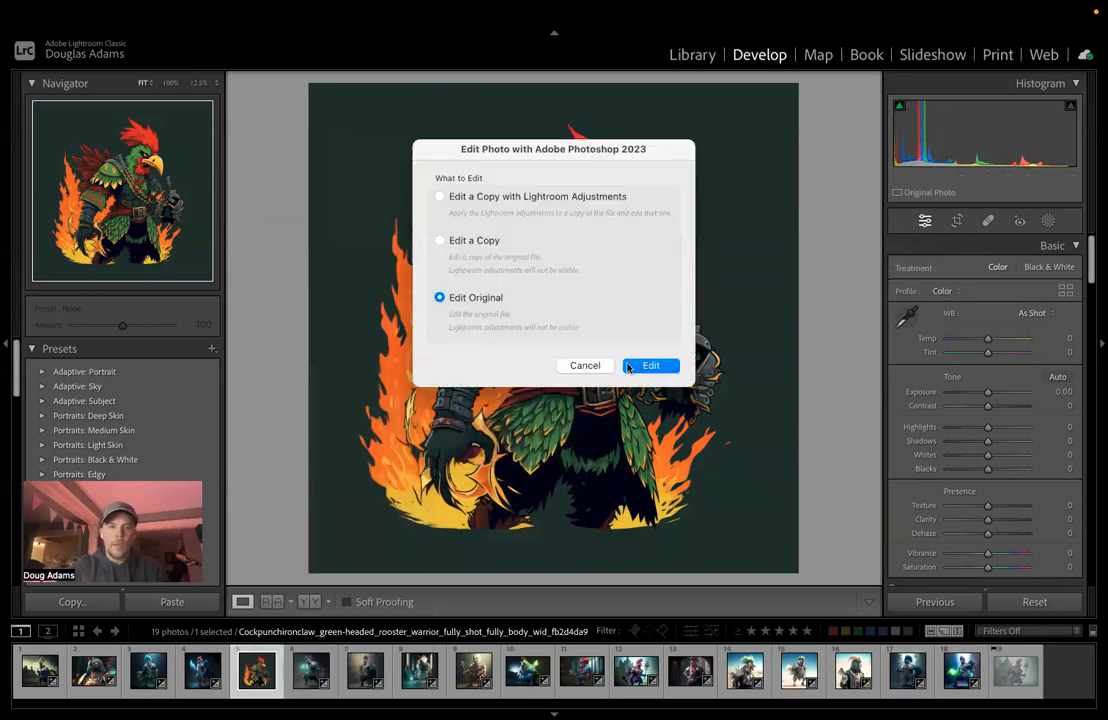
{"action": "key", "text": "Return"}
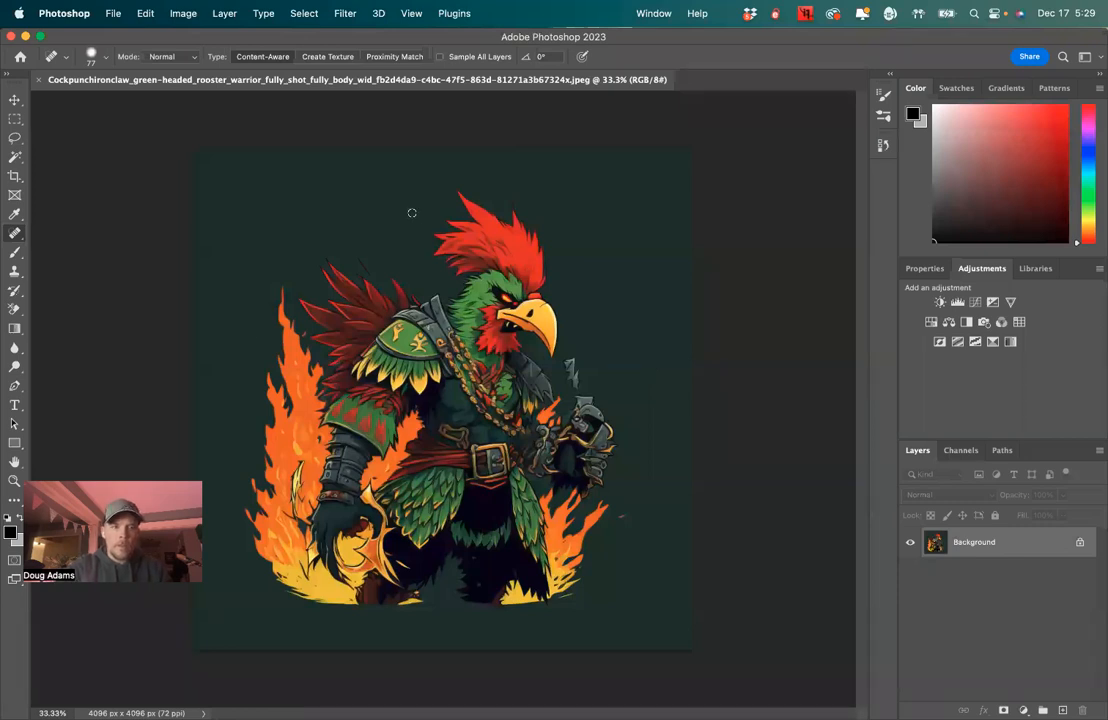
Step: Create a wide horizontal text box across the upper part of the rooster image and clear its placeholder text
{"action": "left_click", "coordinate": [15, 405]}
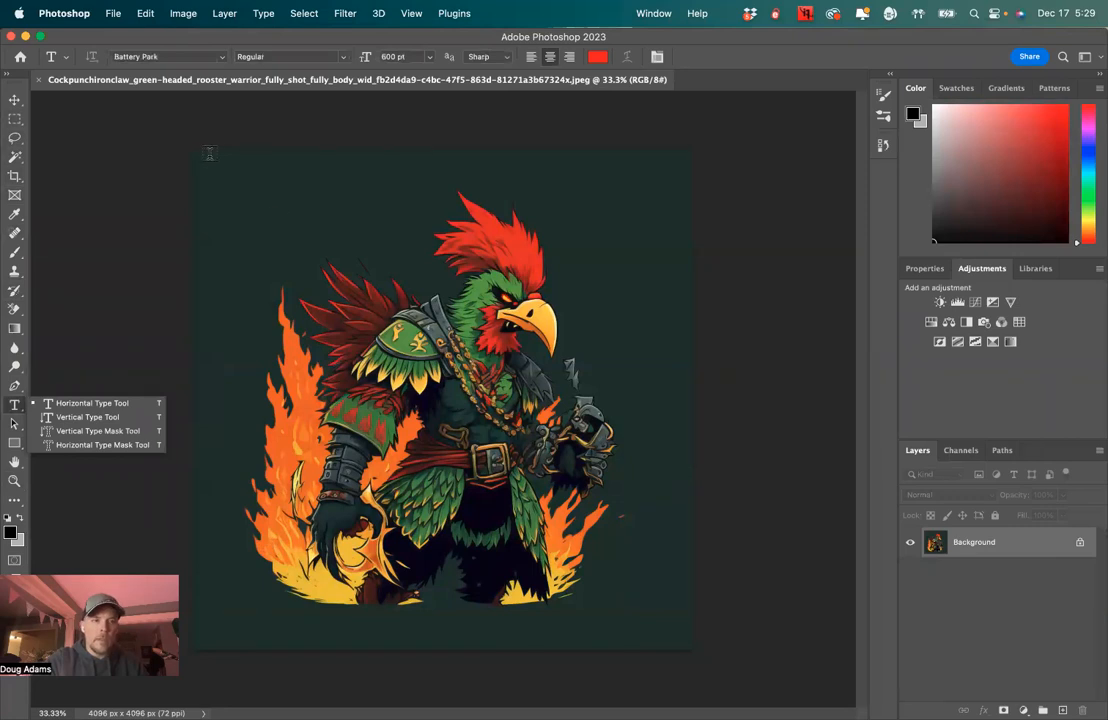
{"action": "left_click_drag", "start_coordinate": [210, 155], "coordinate": [673, 245]}
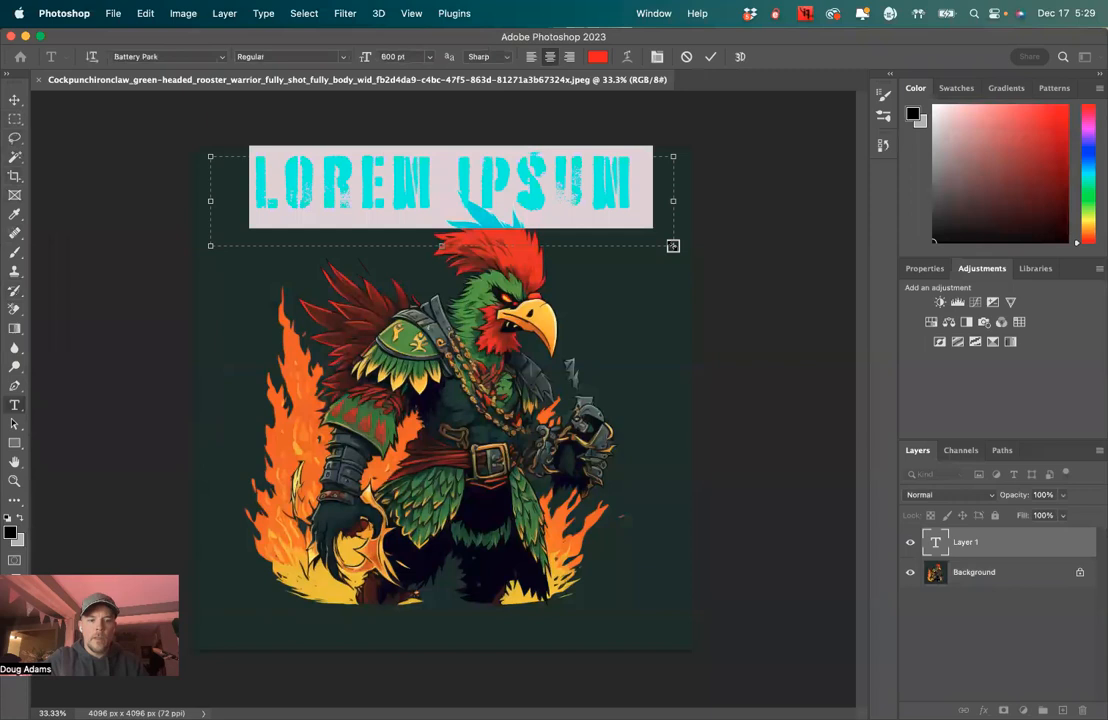
{"action": "key", "text": "BackSpace"}
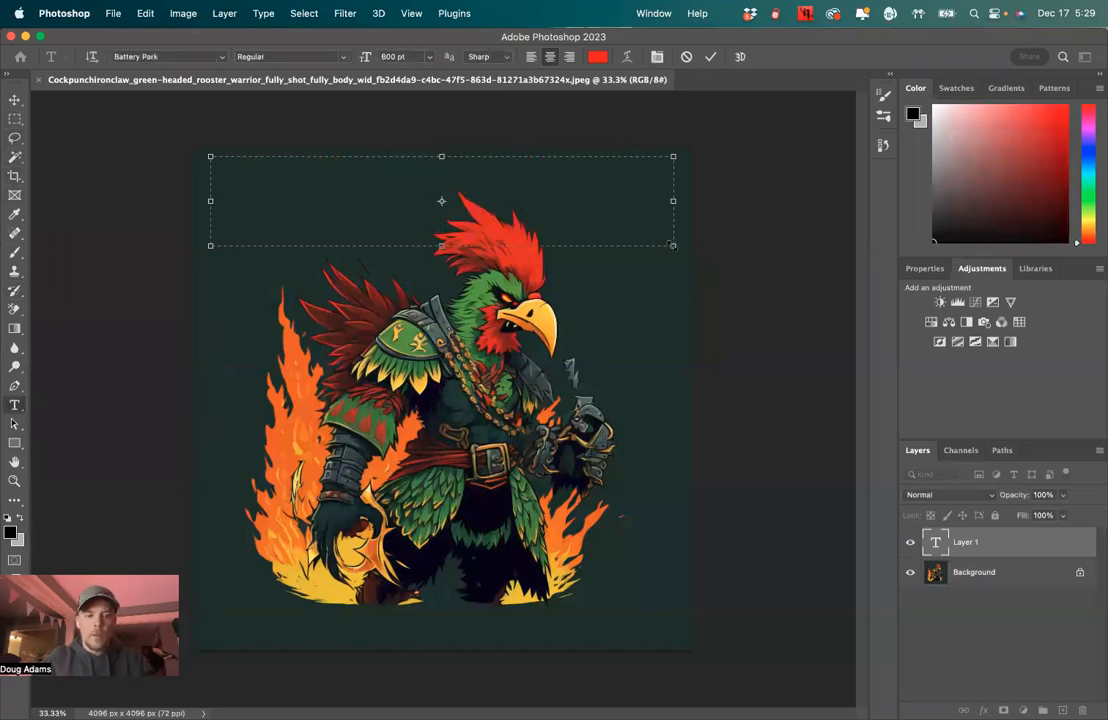
{"action": "type", "text": "CO"}
{"action": "key", "text": "BackSpace"}
{"action": "key", "text": "BackSpace"}
{"action": "type", "text": "No COCK"}
{"action": "key", "text": "BackSpace"}
{"action": "key", "text": "BackSpace"}
{"action": "key", "text": "BackSpace"}
{"action": "key", "text": "BackSpace"}
{"action": "key", "text": "BackSpace"}
{"action": "key", "text": "BackSpace"}
{"action": "key", "text": "BackSpace"}
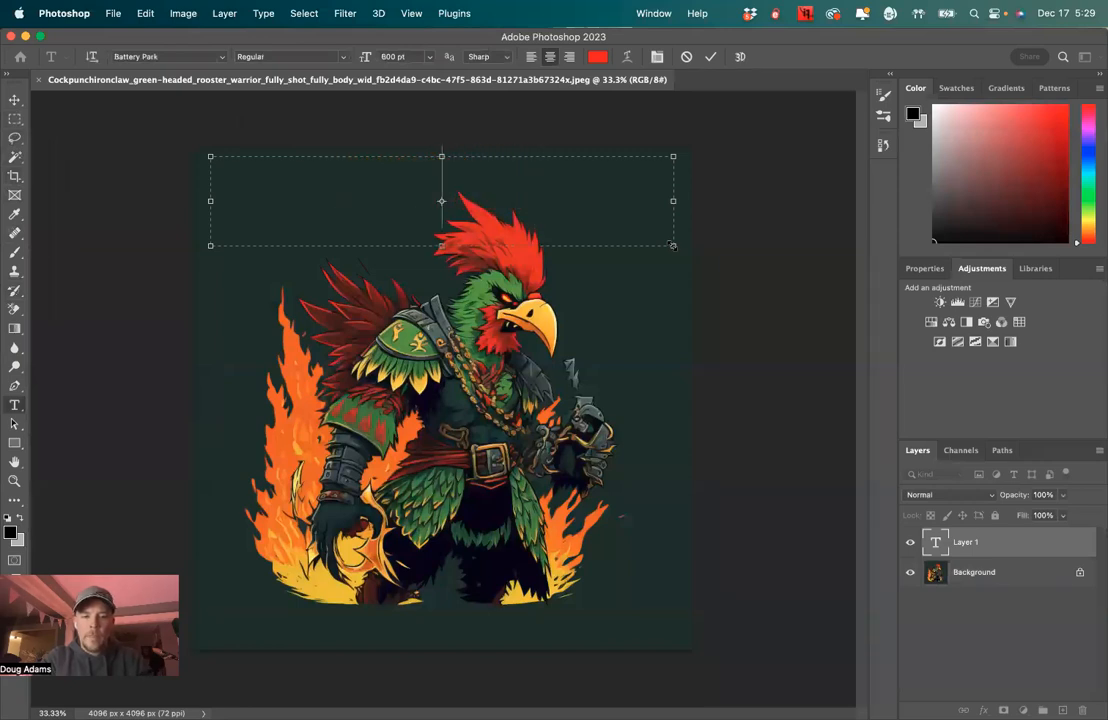
Step: Enter the title #COCKPUNCH in the text box and set its font to Dirty Baker's Dozen in the Scorch style
{"action": "type", "text": "No"}
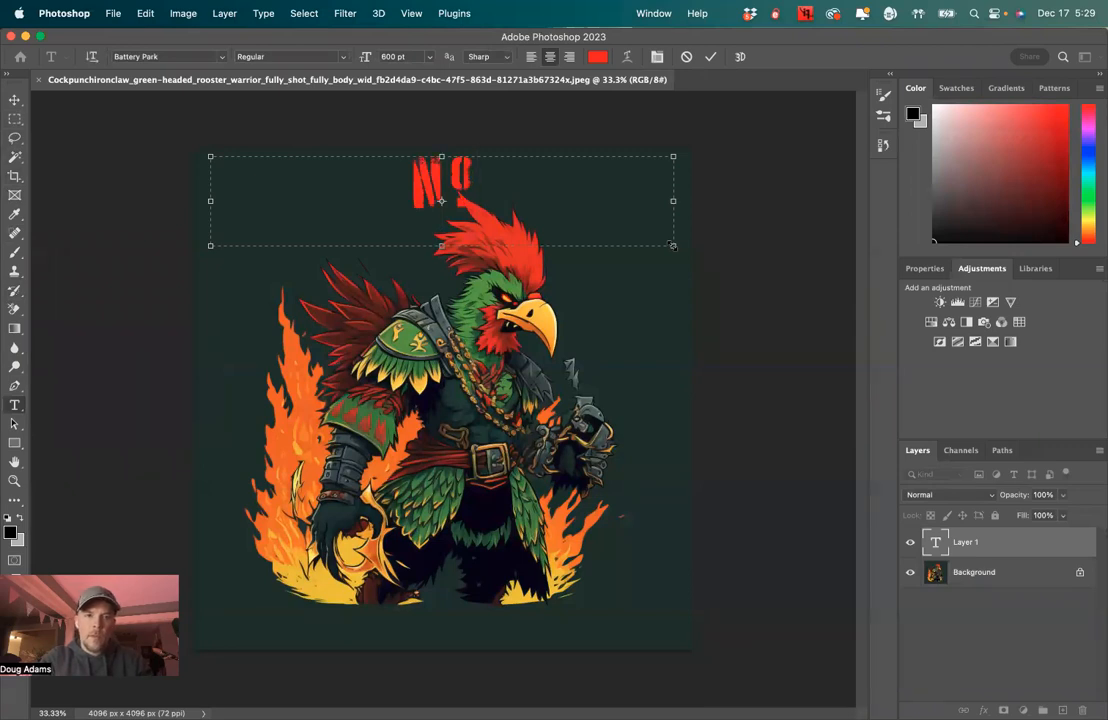
{"action": "type", "text": "COCKPUNCH"}
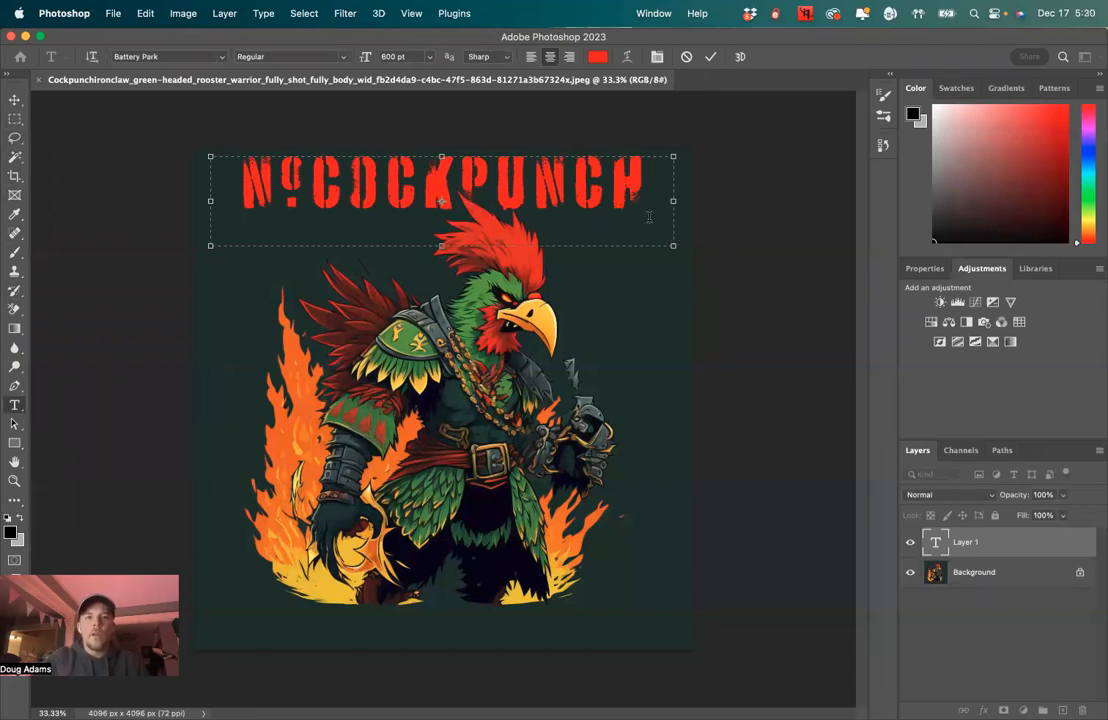
{"action": "left_click_drag", "start_coordinate": [644, 195], "coordinate": [214, 201]}
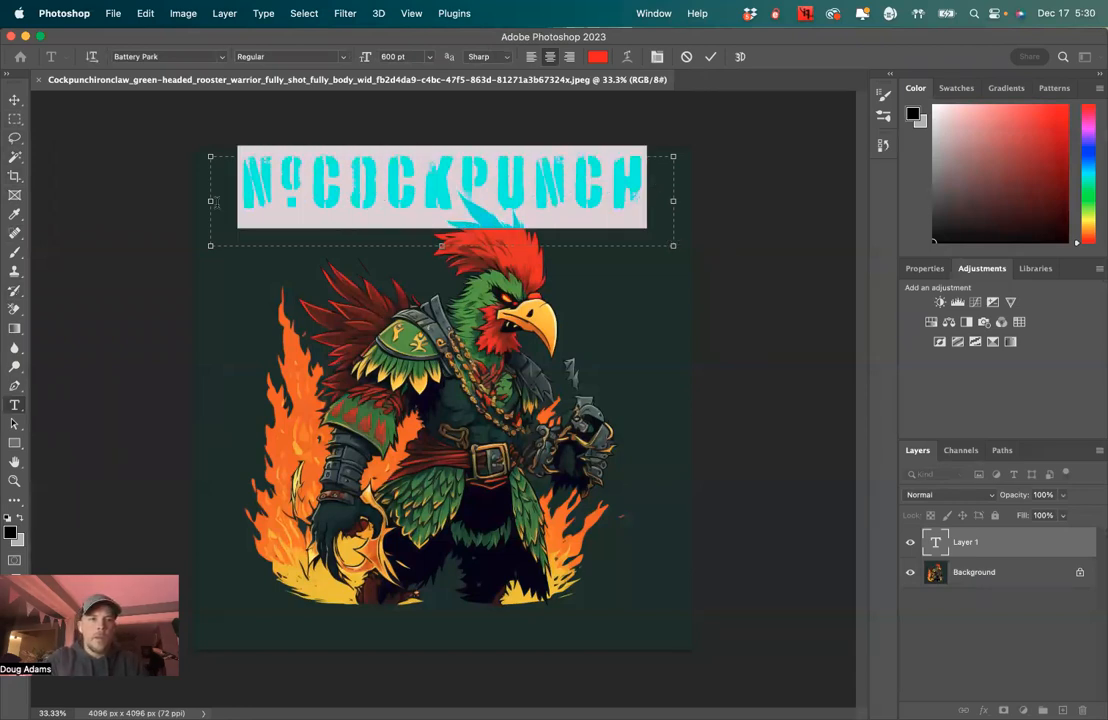
{"action": "left_click", "coordinate": [221, 58]}
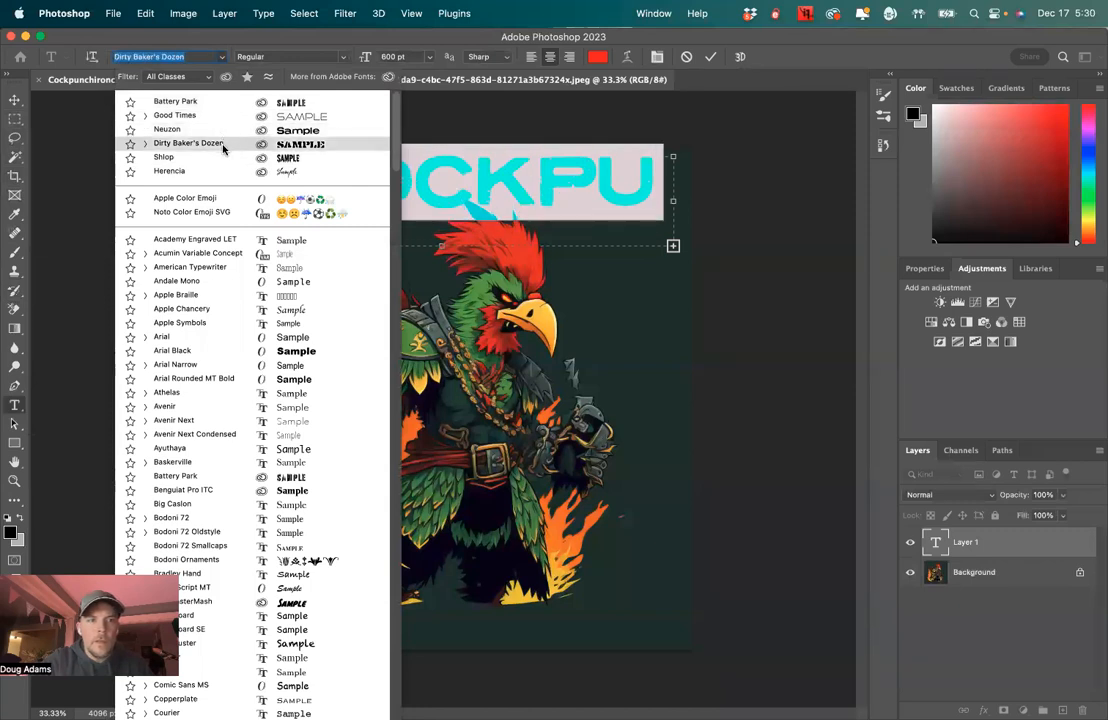
{"action": "left_click", "coordinate": [145, 144]}
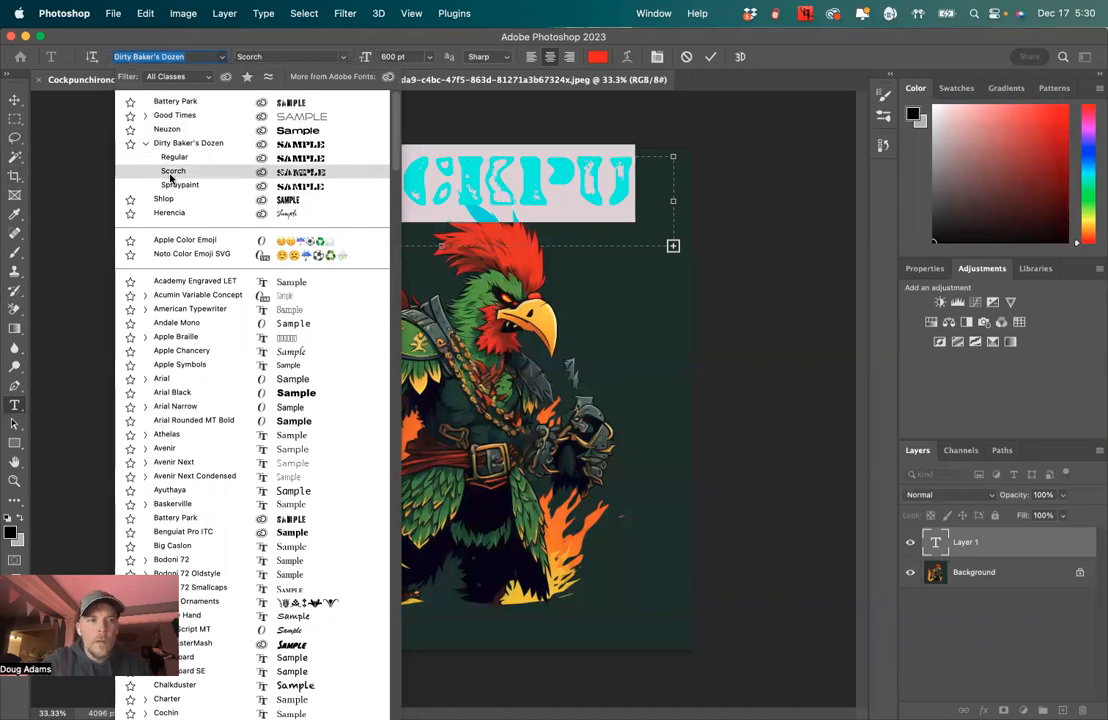
{"action": "left_click", "coordinate": [178, 172]}
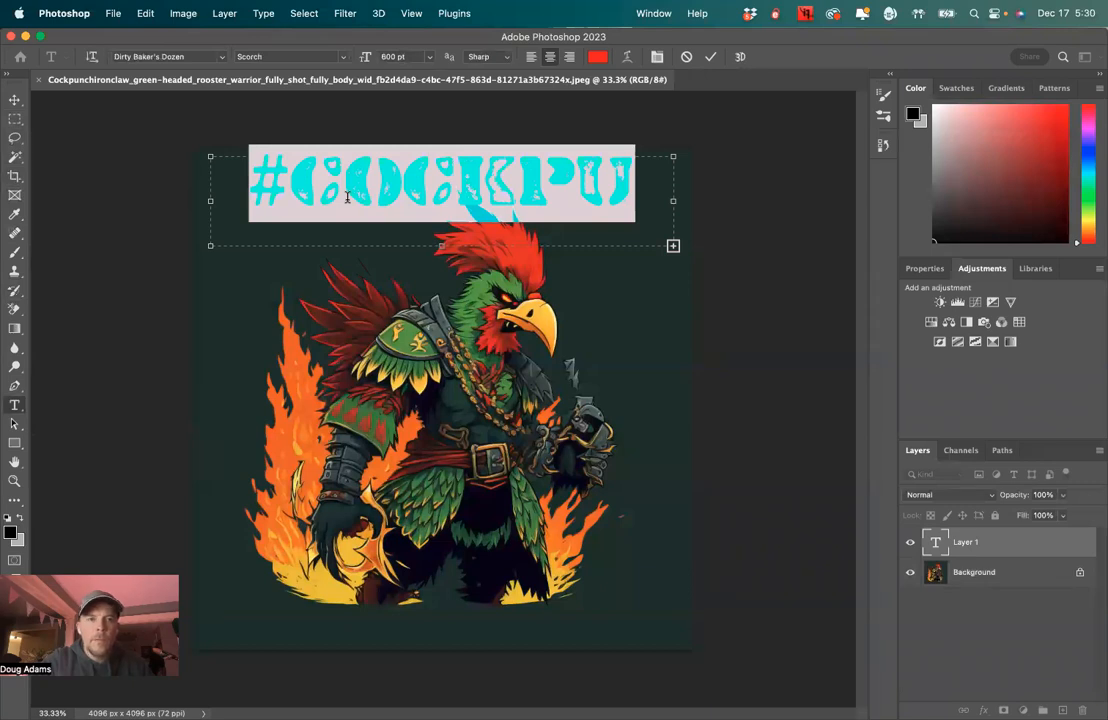
Step: Set the title's font size to 400 pt and commit the text
{"action": "left_click", "coordinate": [404, 57]}
{"action": "type", "text": "400"}
{"action": "key", "text": "Return"}
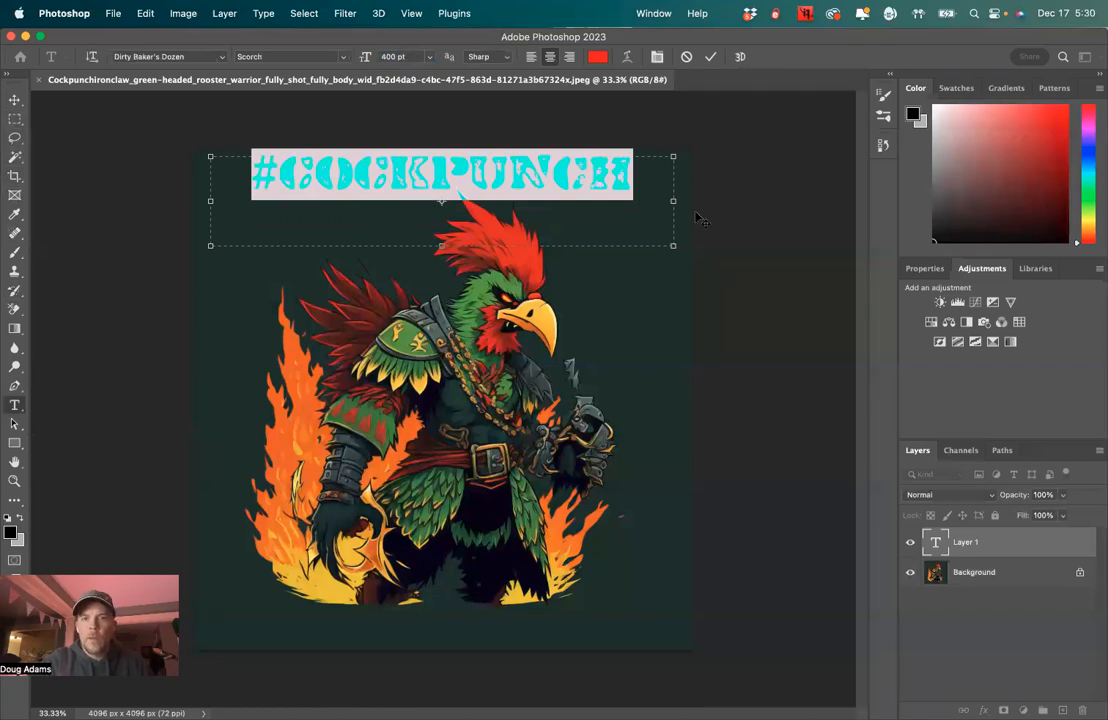
{"action": "left_click", "coordinate": [710, 56]}
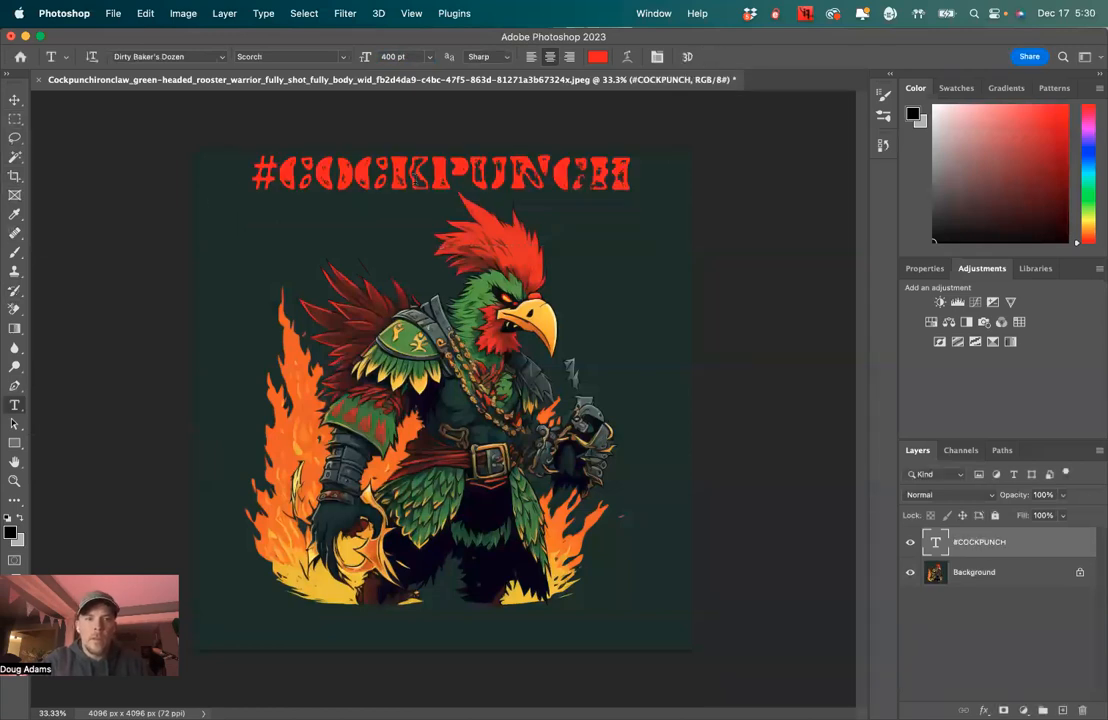
Step: Move the #COCKPUNCH title from above the rooster to the dark strip beneath its feet and deselect the layer
{"action": "left_click", "coordinate": [14, 98]}
{"action": "left_click_drag", "start_coordinate": [376, 163], "coordinate": [433, 638]}
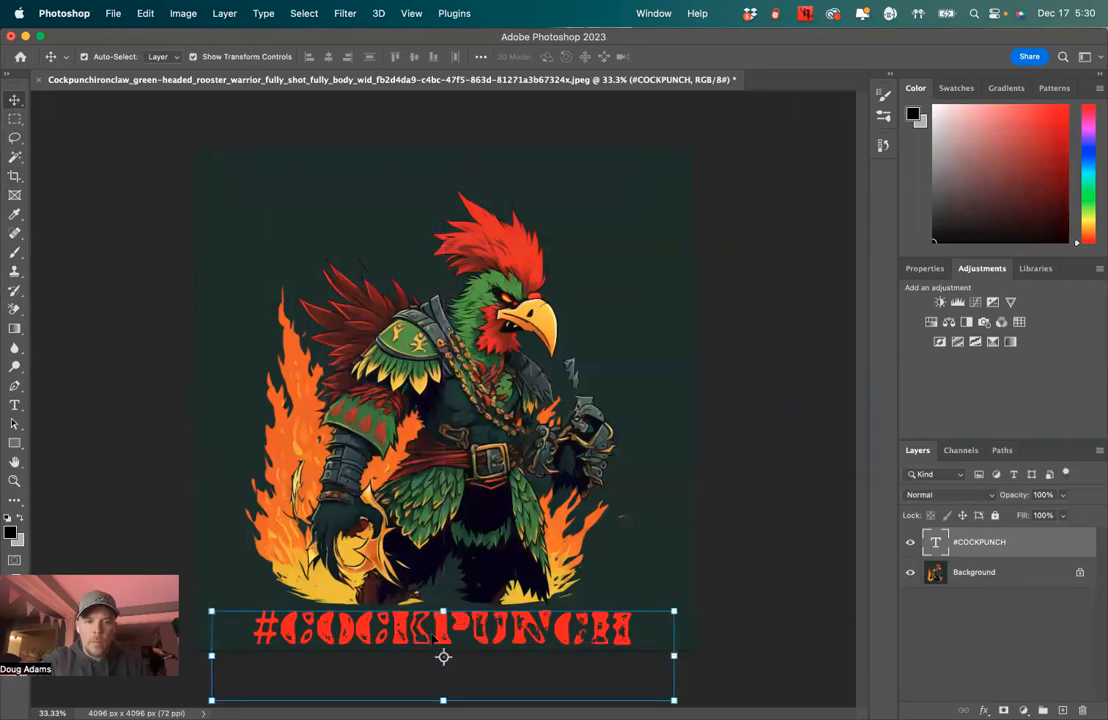
{"action": "left_click", "coordinate": [741, 440]}
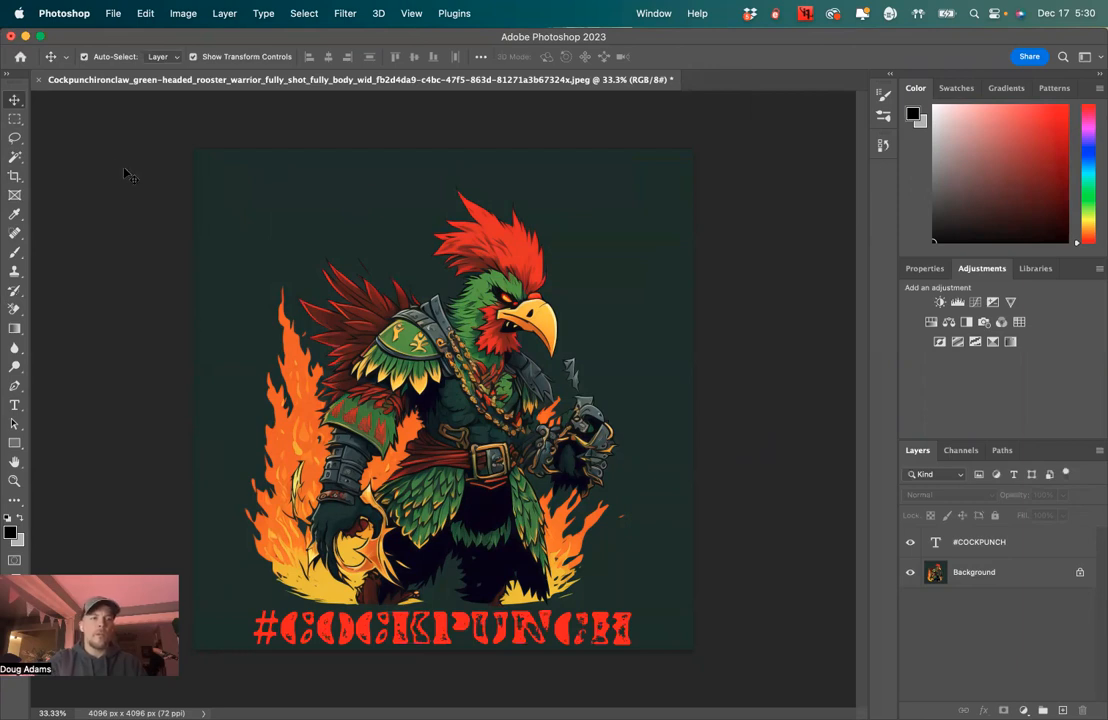
{"action": "left_click", "coordinate": [15, 118]}
{"action": "left_click_drag", "start_coordinate": [241, 182], "coordinate": [662, 610]}
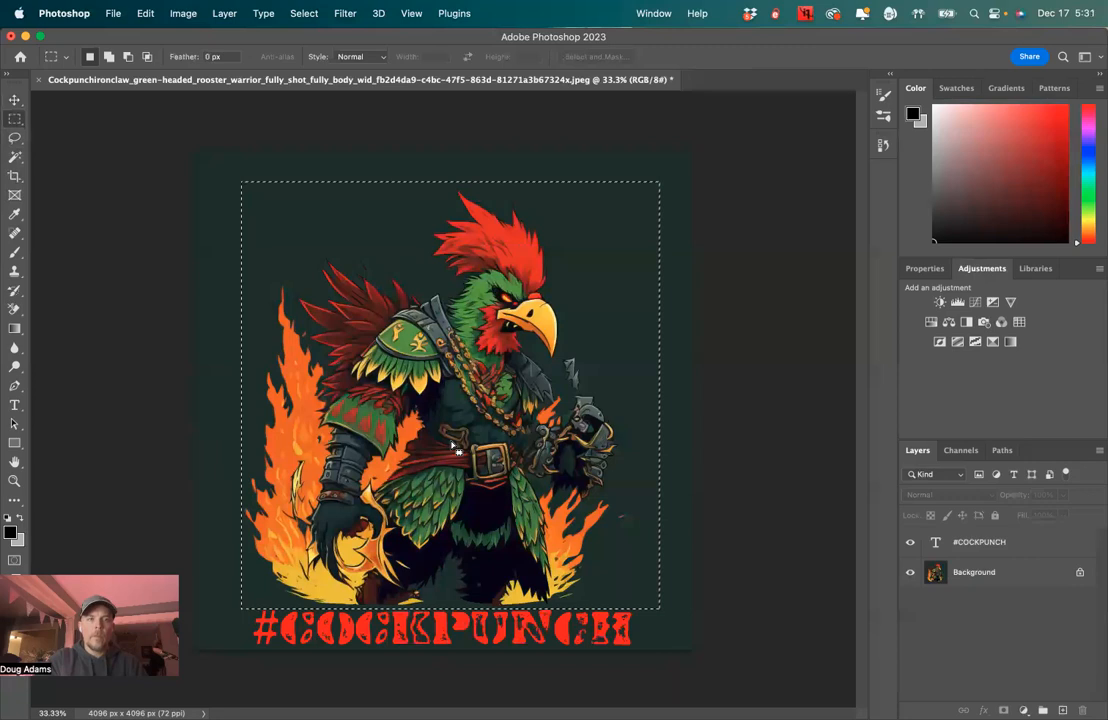
{"action": "left_click_drag", "start_coordinate": [453, 445], "coordinate": [452, 441]}
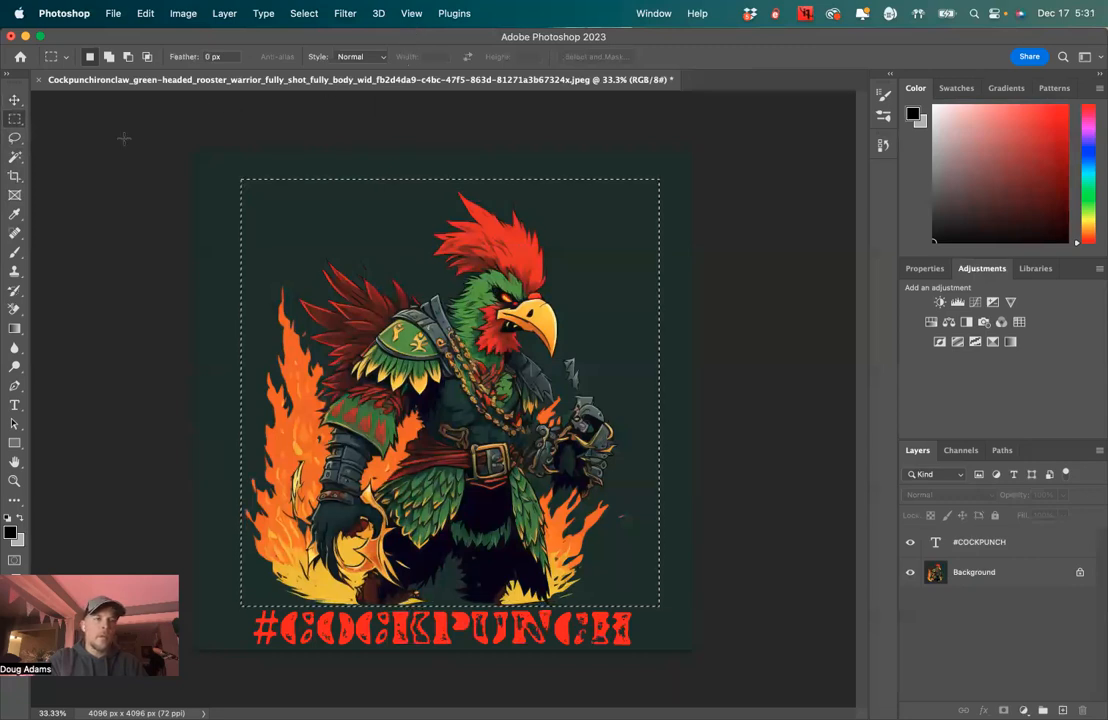
{"action": "left_click", "coordinate": [15, 138]}
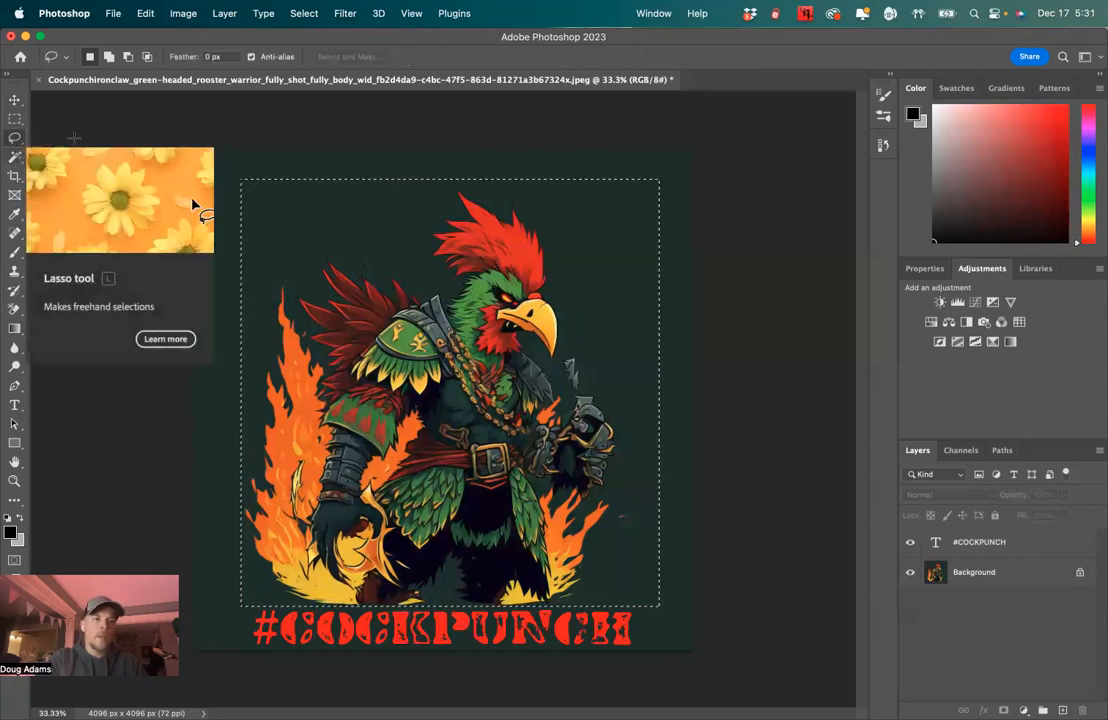
{"action": "left_click", "coordinate": [17, 120]}
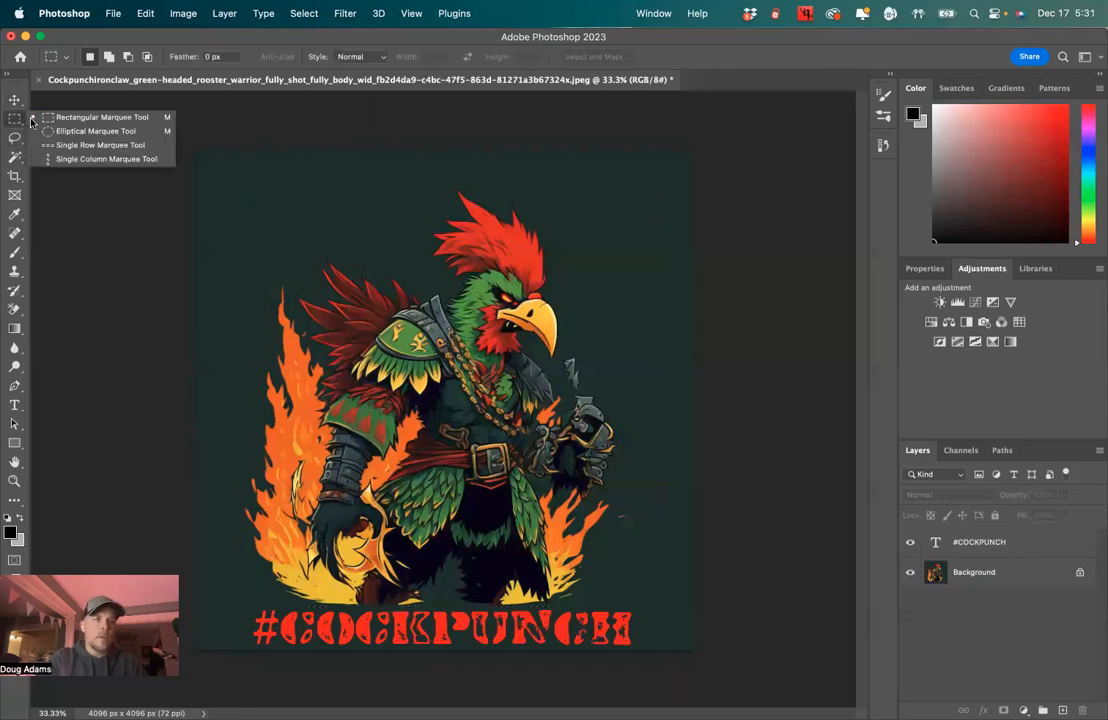
Step: Select the rooster and flames on the Background layer with a rectangular marquee and move them slightly up, away from the title
{"action": "left_click", "coordinate": [50, 122]}
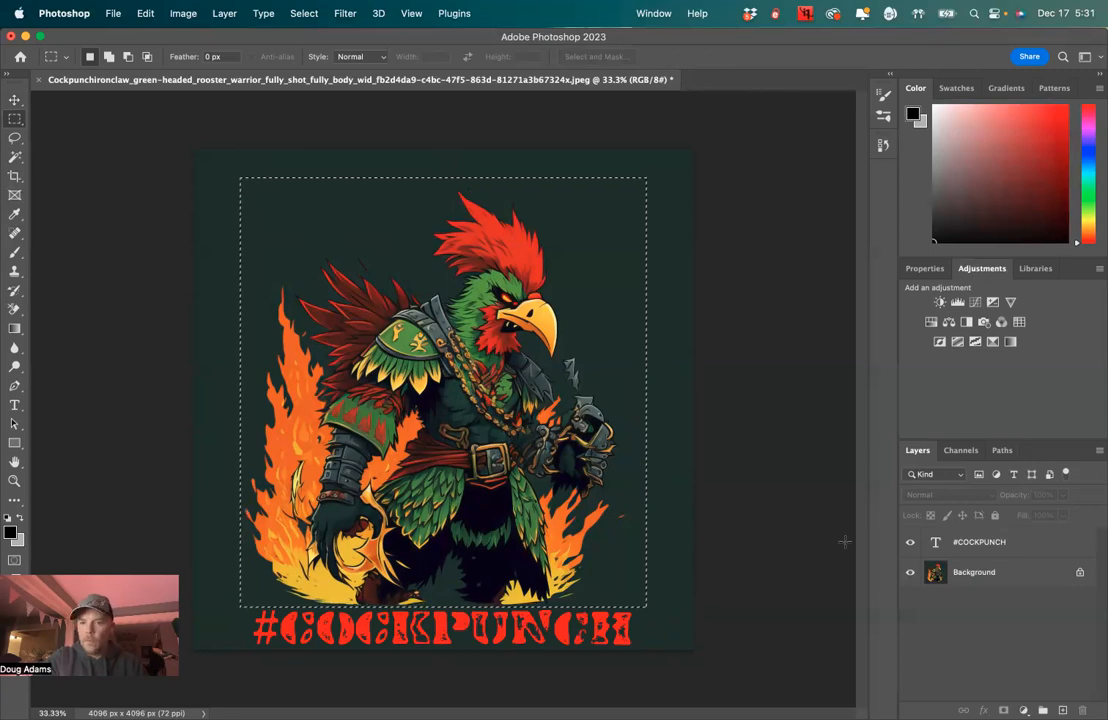
{"action": "left_click", "coordinate": [975, 573]}
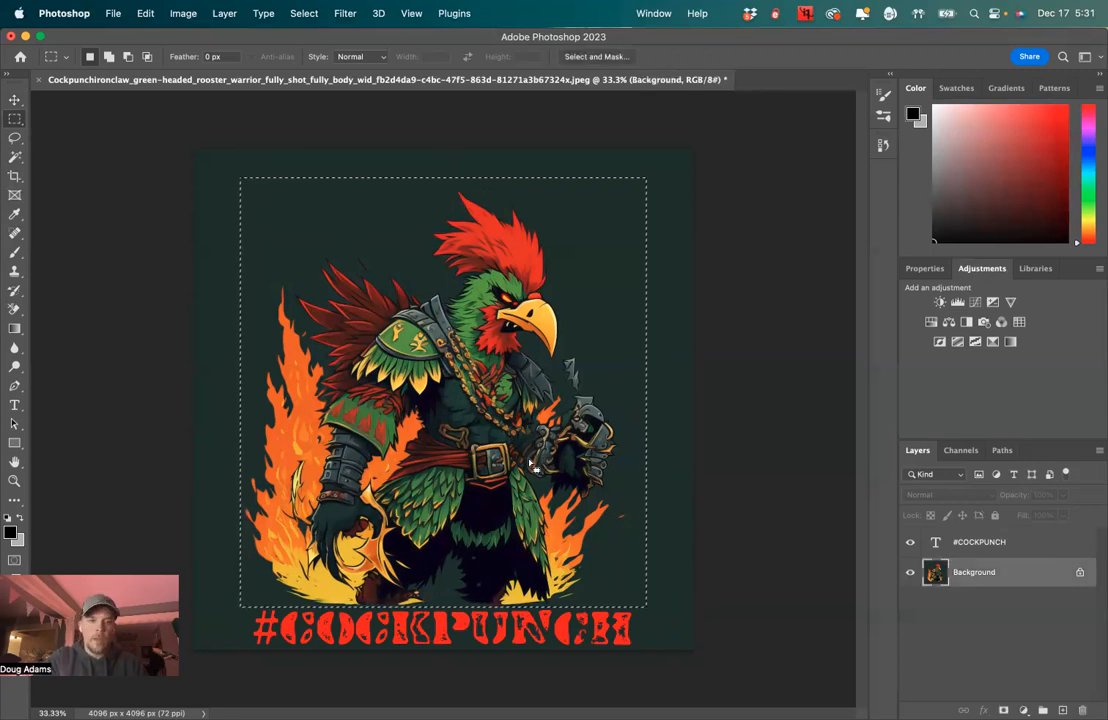
{"action": "left_click", "coordinate": [14, 101]}
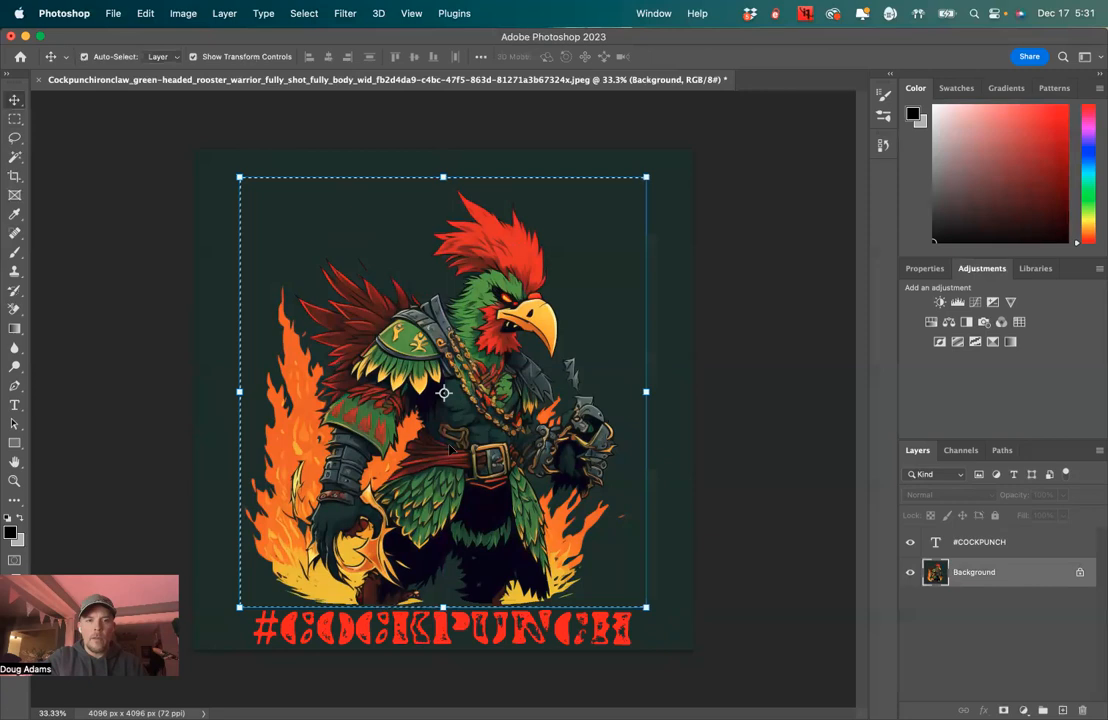
{"action": "left_click_drag", "start_coordinate": [450, 449], "coordinate": [450, 440]}
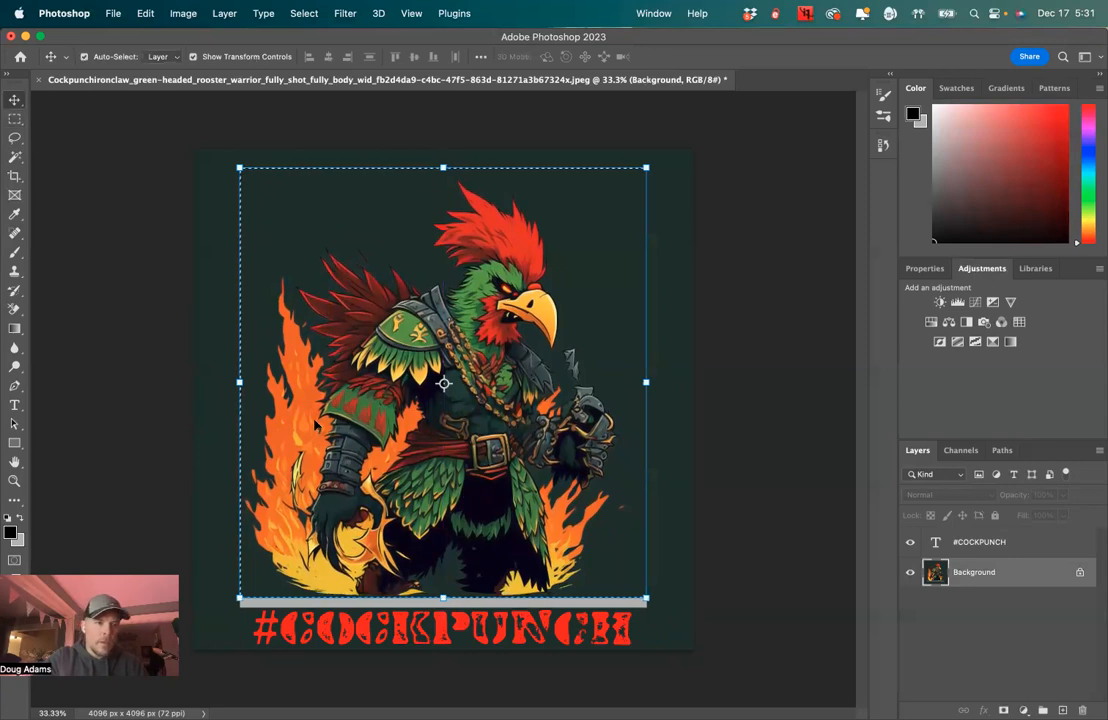
{"action": "left_click", "coordinate": [210, 557]}
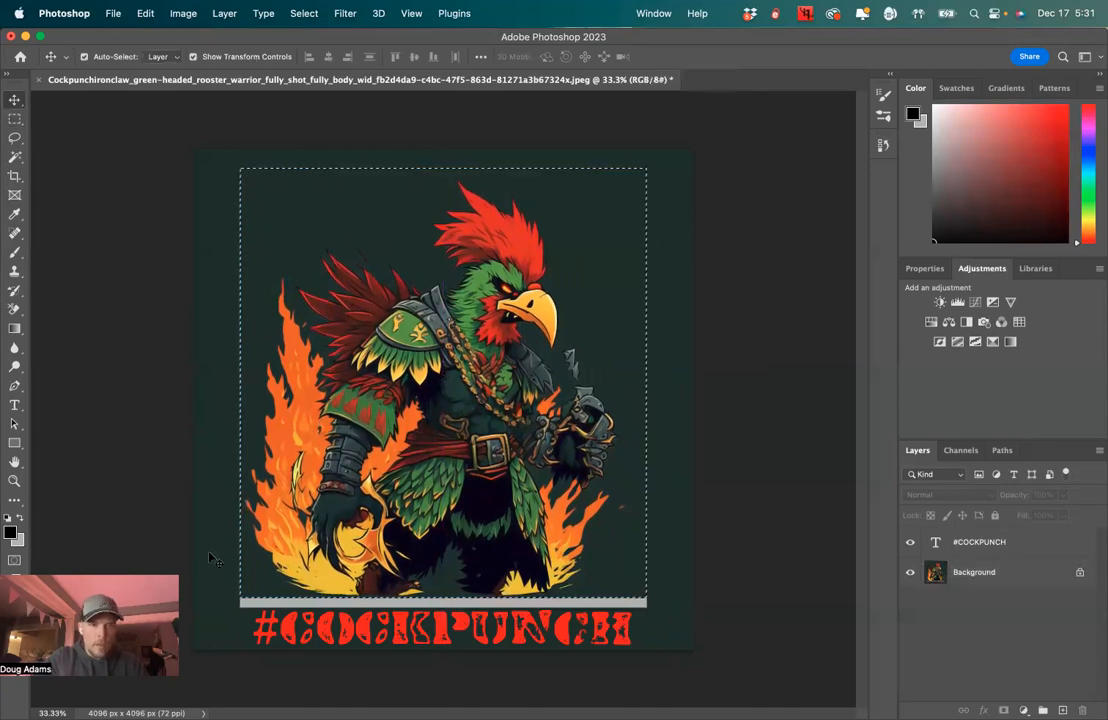
{"action": "left_click", "coordinate": [304, 13]}
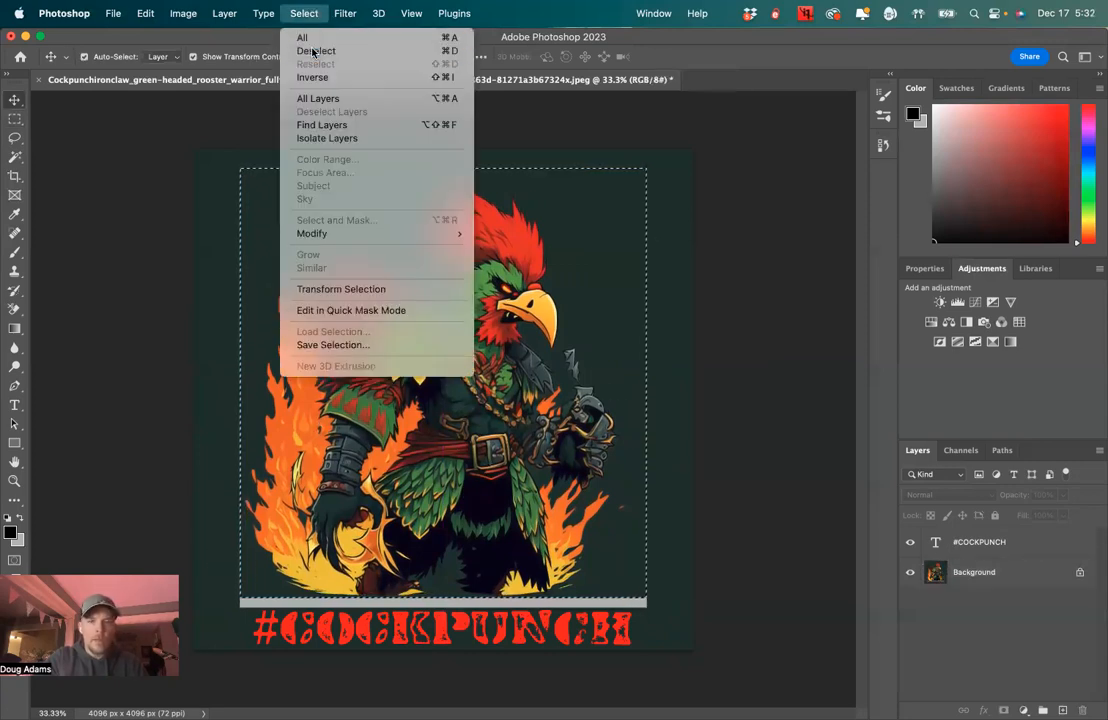
{"action": "left_click", "coordinate": [313, 51]}
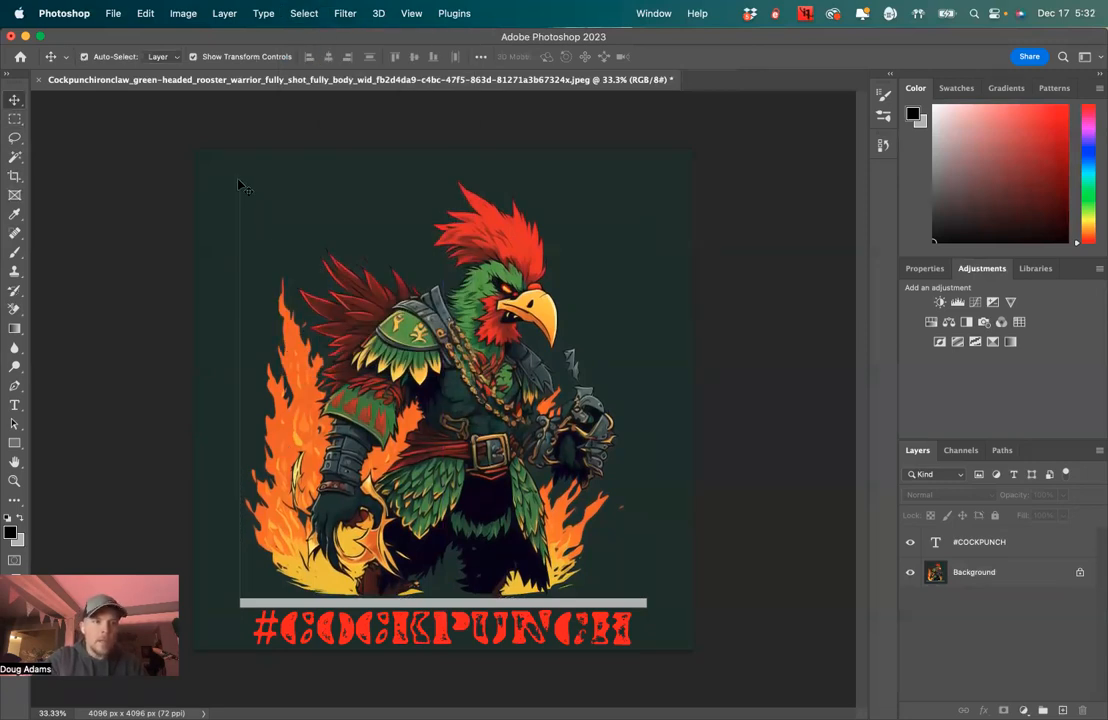
{"action": "left_click", "coordinate": [14, 138]}
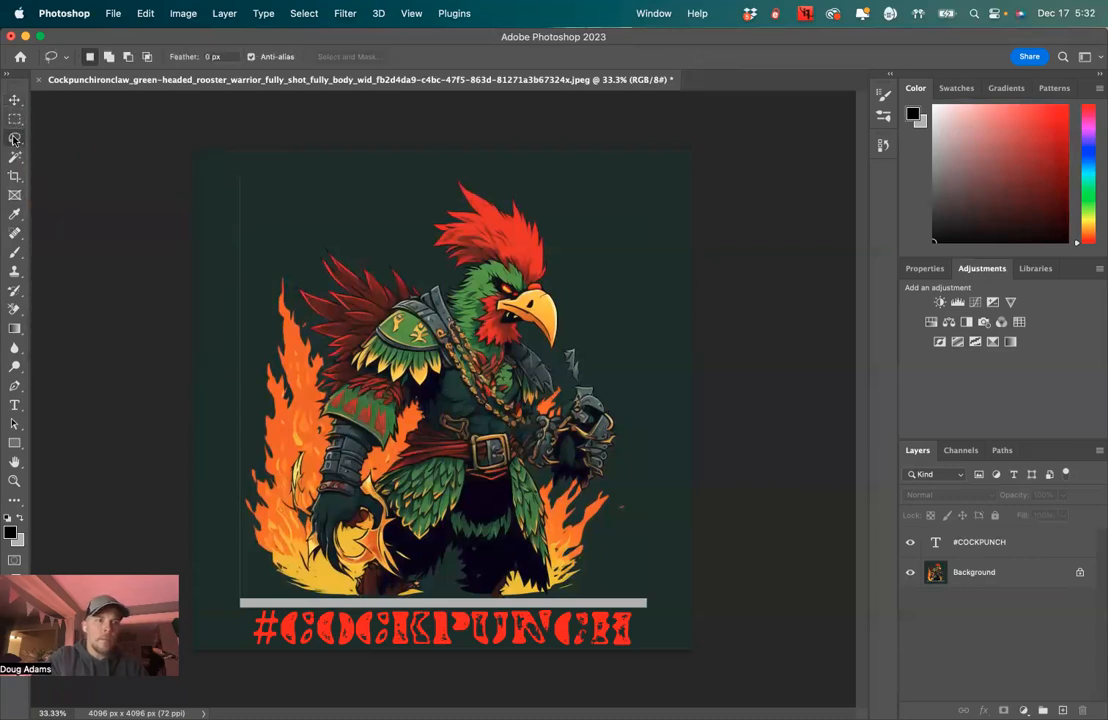
{"action": "left_click_drag", "start_coordinate": [220, 177], "coordinate": [226, 572]}
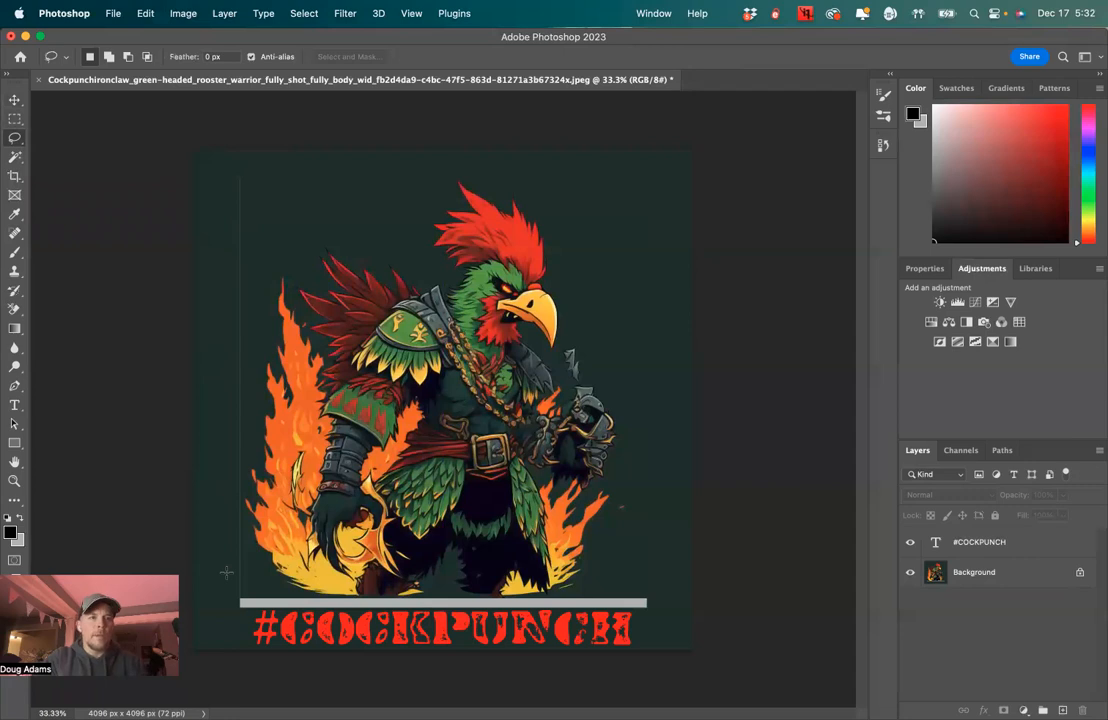
{"action": "key", "text": "super+z"}
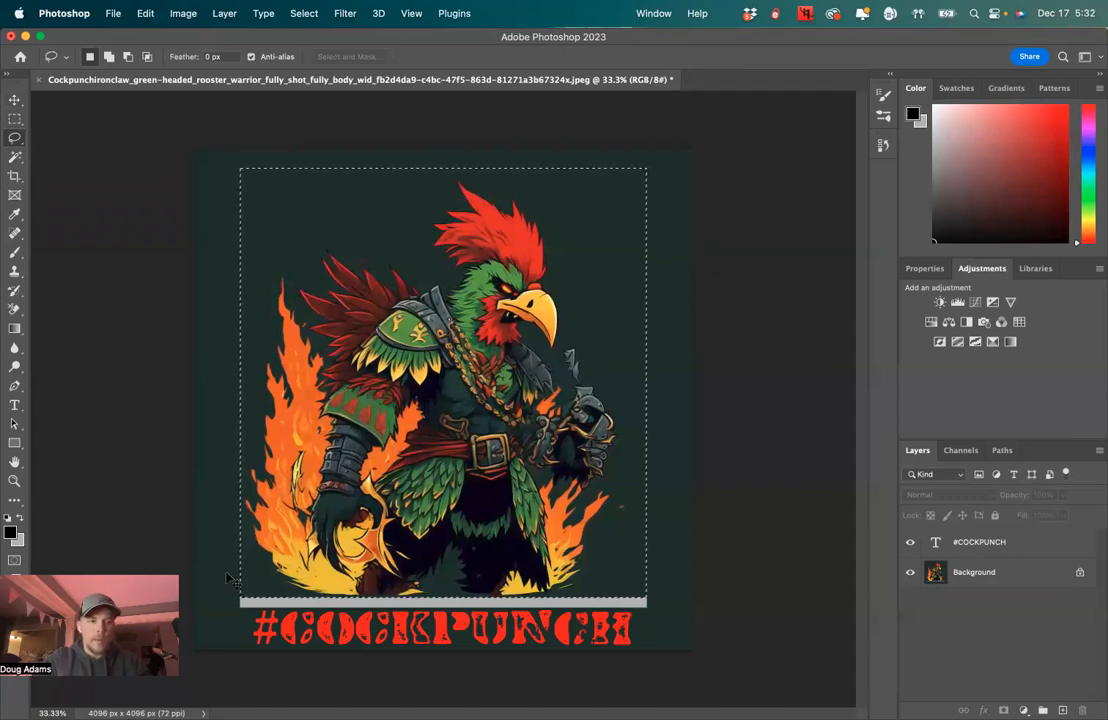
Step: Drop the old selection and draw a rectangular marquee around the light grey strip between the rooster and the title
{"action": "left_click", "coordinate": [304, 13]}
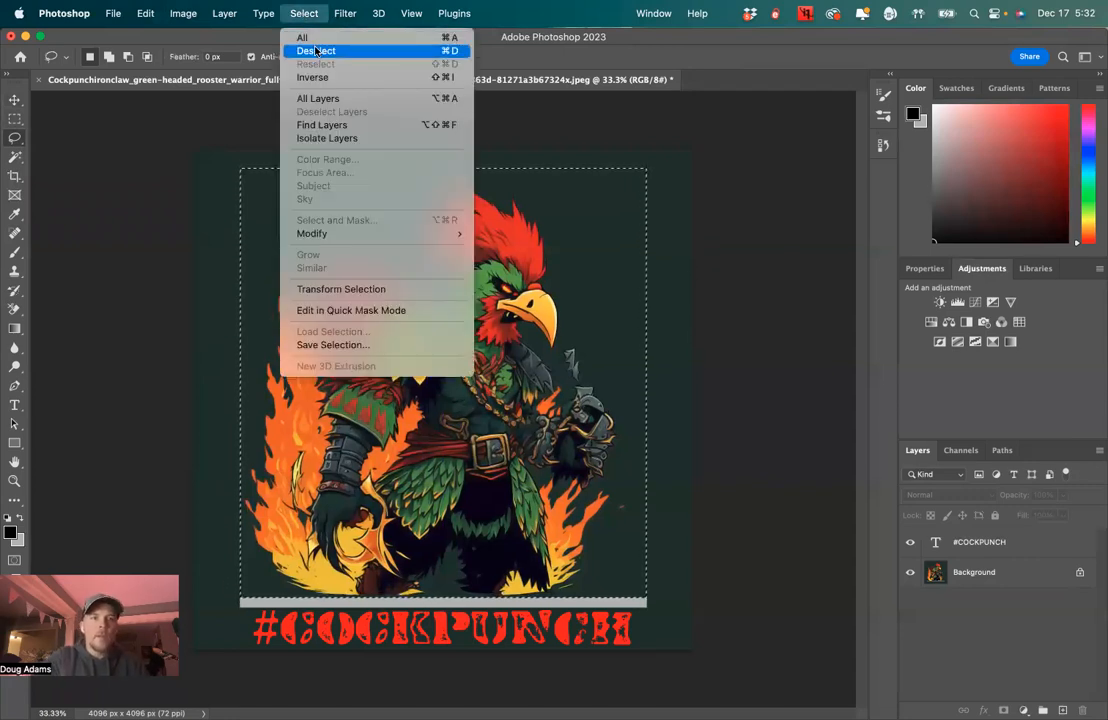
{"action": "left_click", "coordinate": [305, 48]}
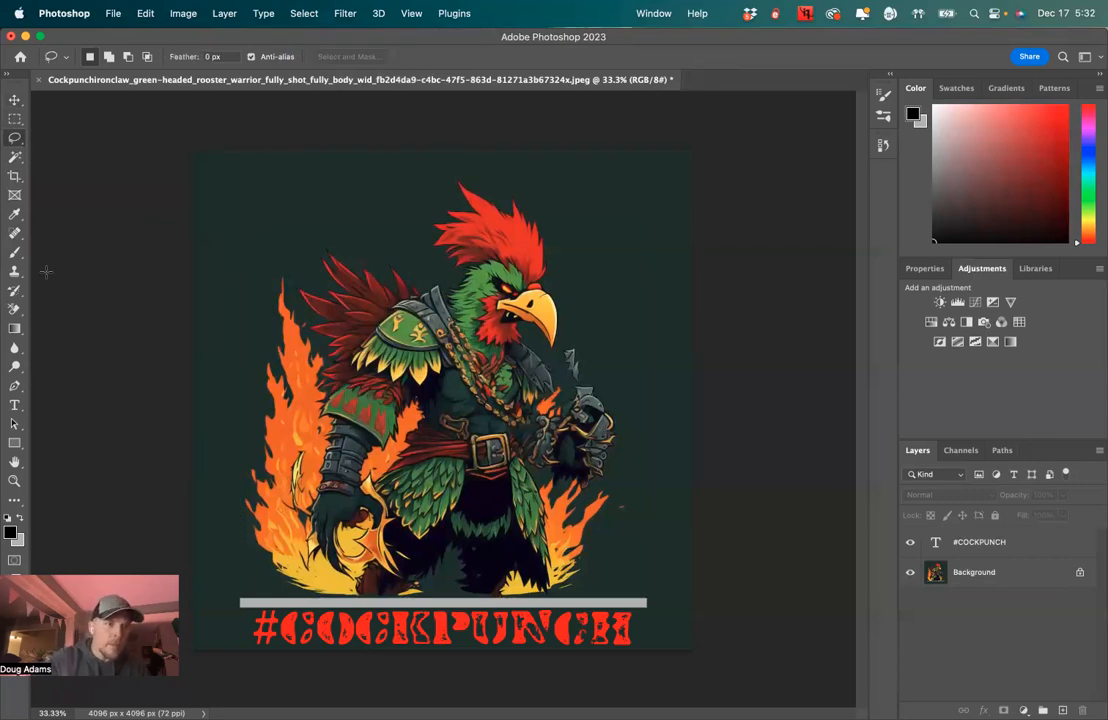
{"action": "left_click", "coordinate": [15, 118]}
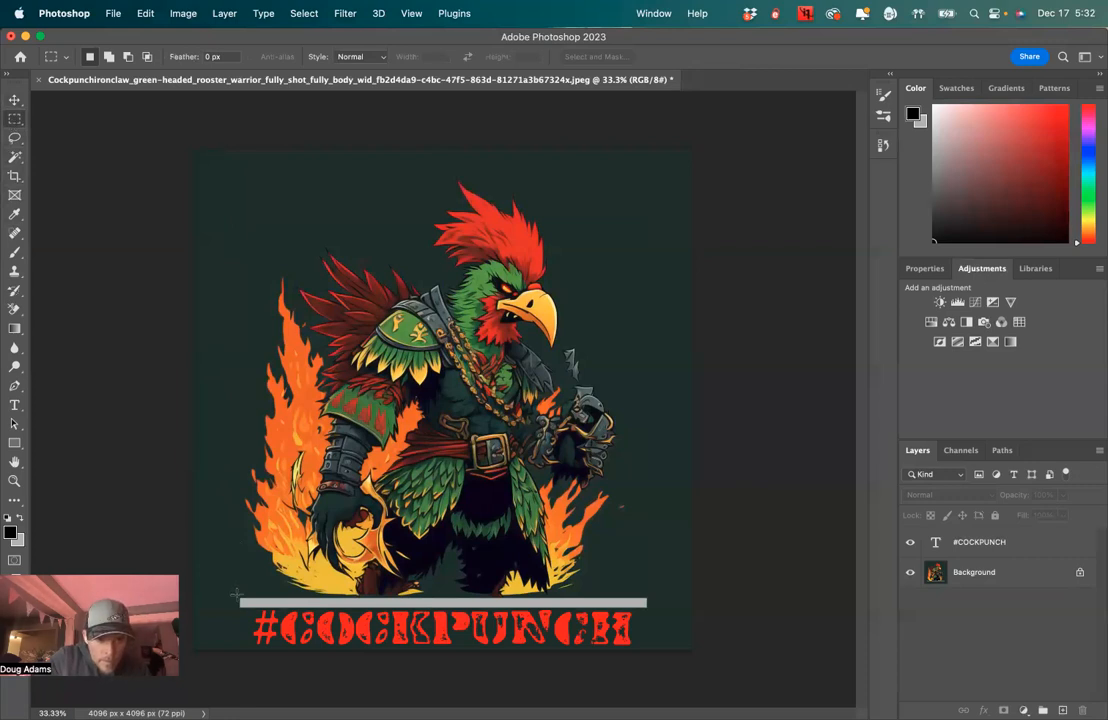
{"action": "left_click_drag", "start_coordinate": [236, 596], "coordinate": [657, 611]}
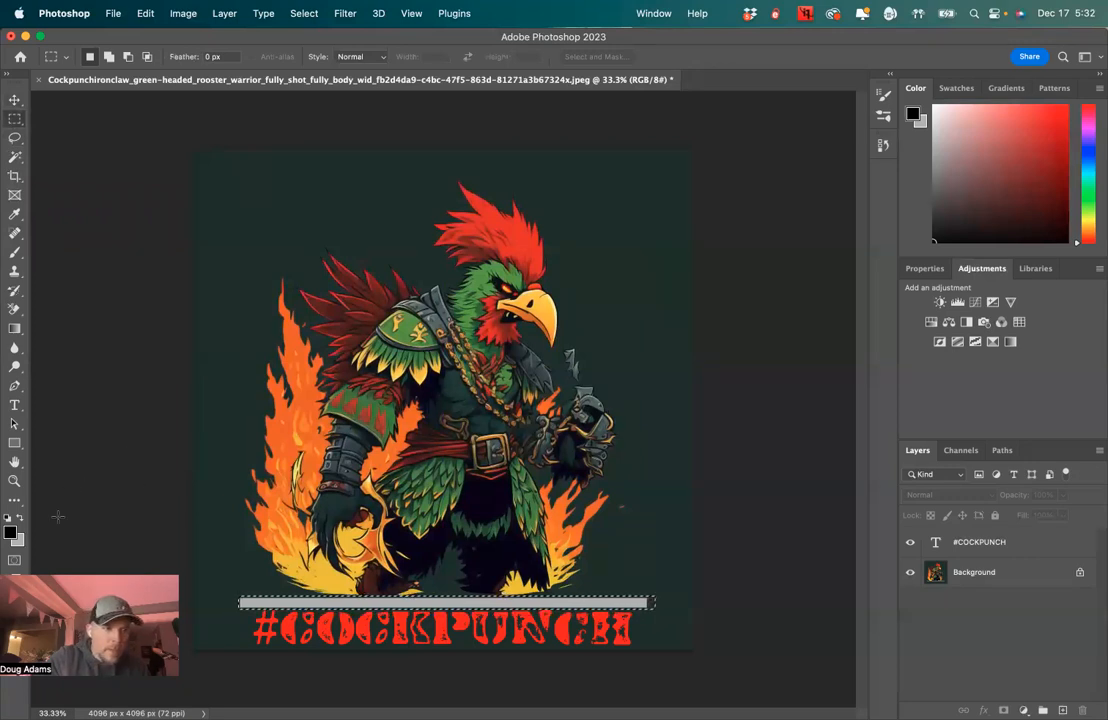
Step: Sample the image's dark green background (1b2c26), brush over the selected grey strip on the Background layer, and clear the selection
{"action": "left_click", "coordinate": [14, 252]}
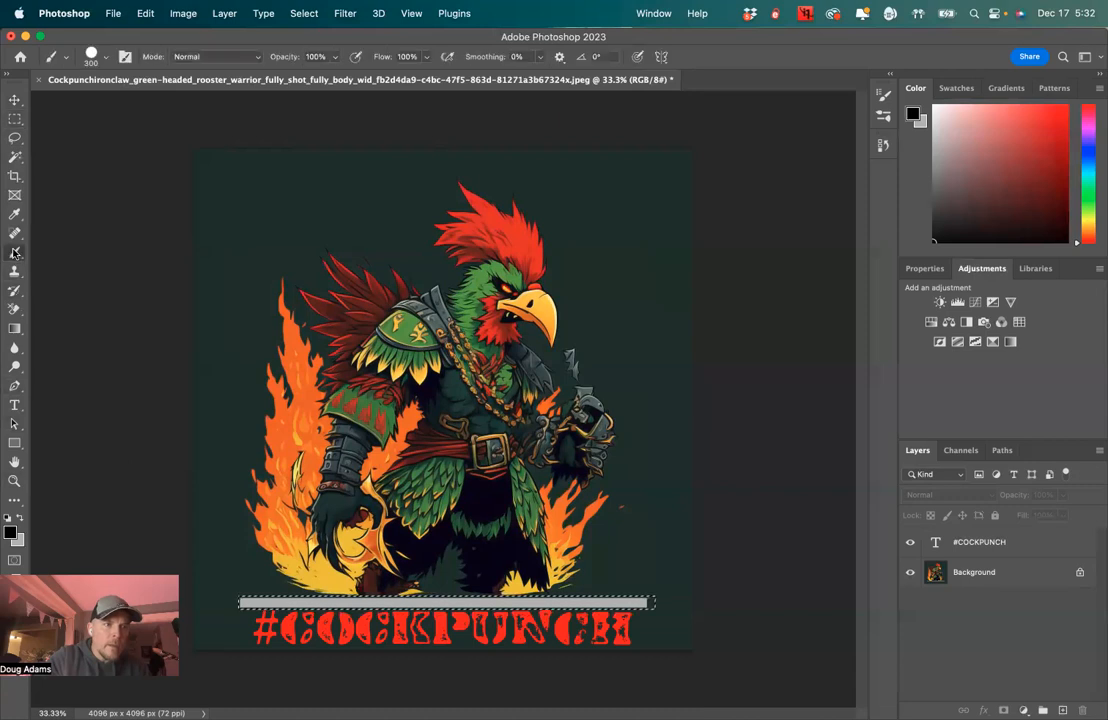
{"action": "left_click", "coordinate": [10, 530]}
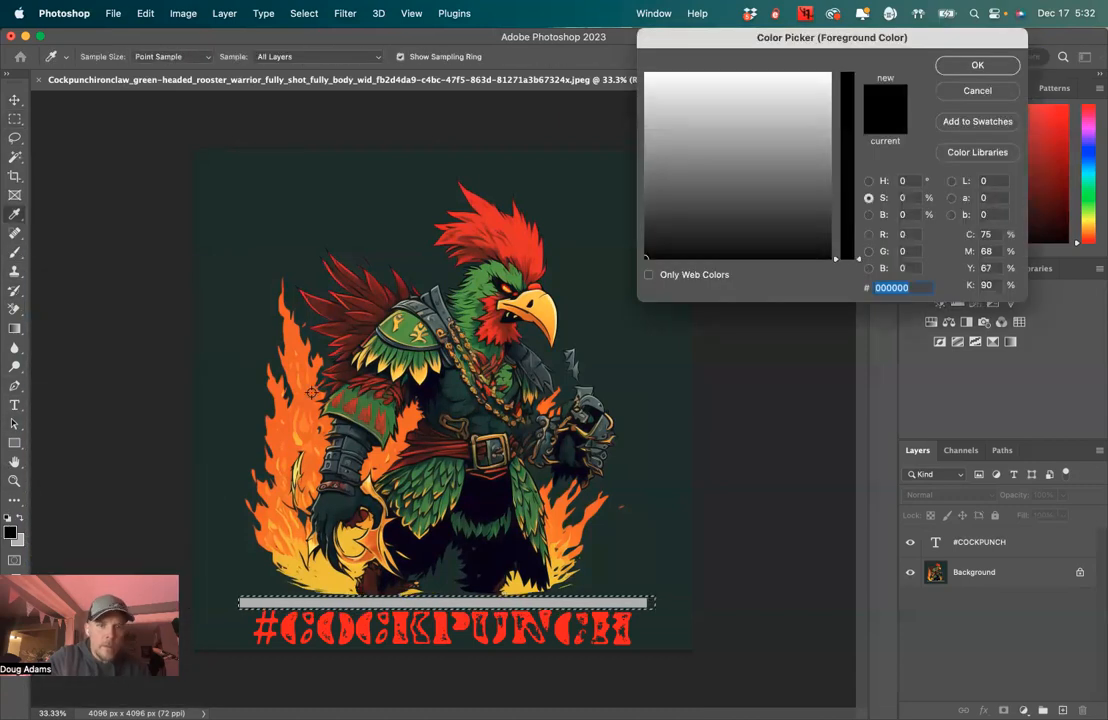
{"action": "left_click", "coordinate": [397, 219]}
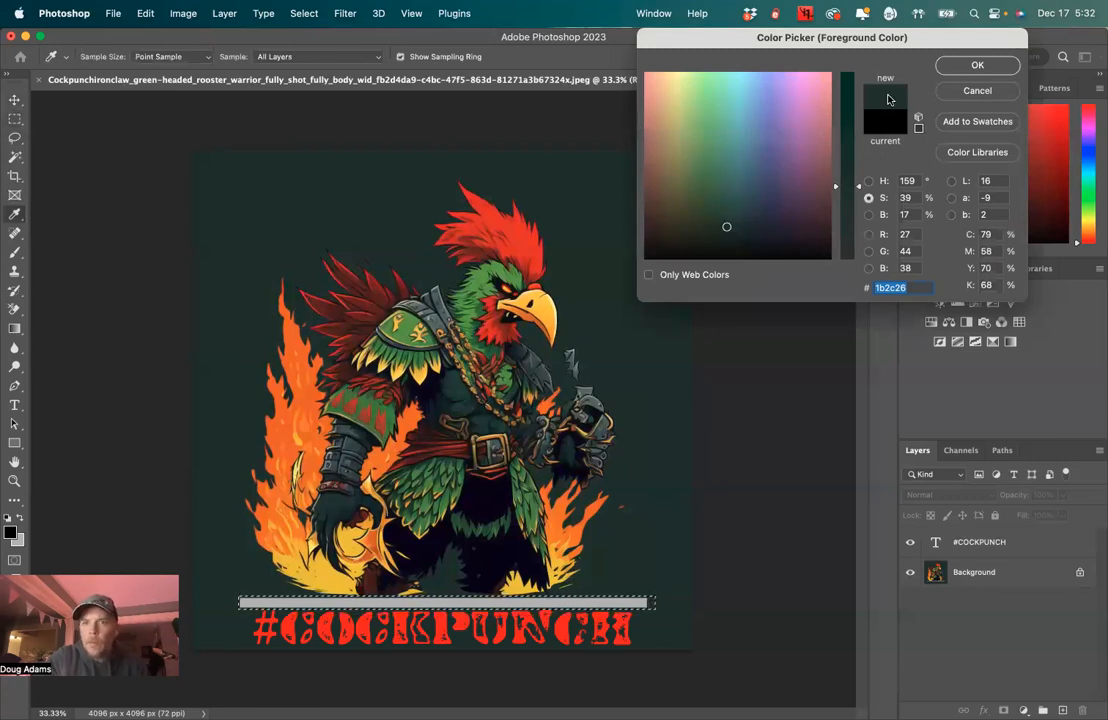
{"action": "left_click", "coordinate": [963, 70]}
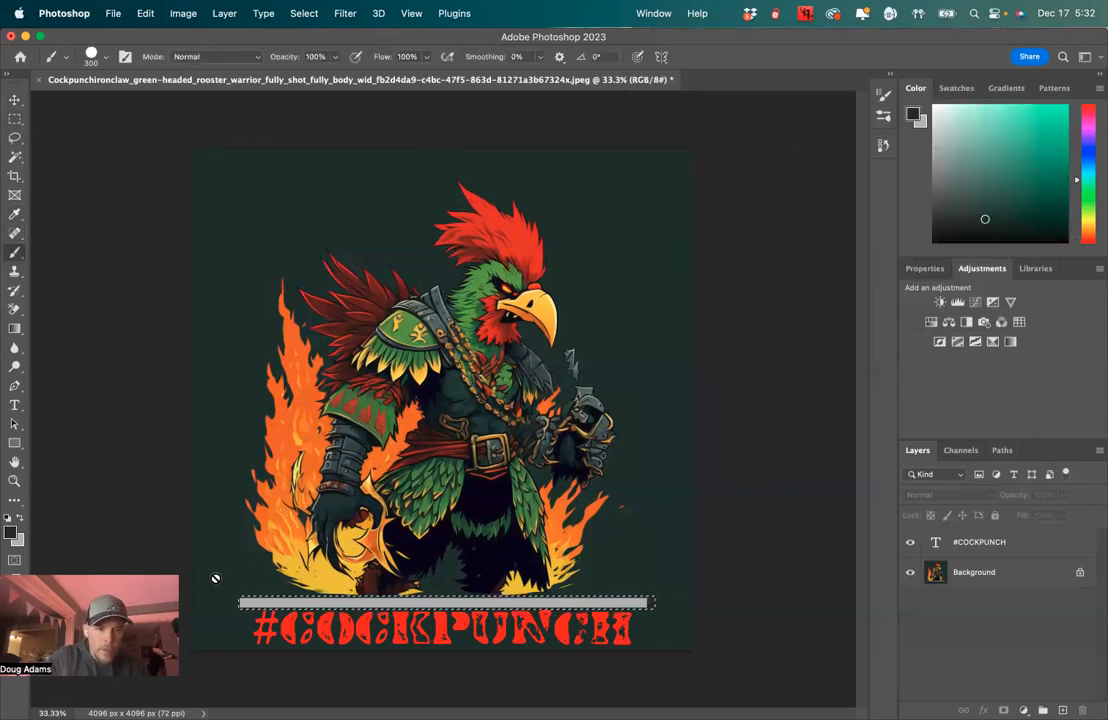
{"action": "left_click", "coordinate": [974, 572]}
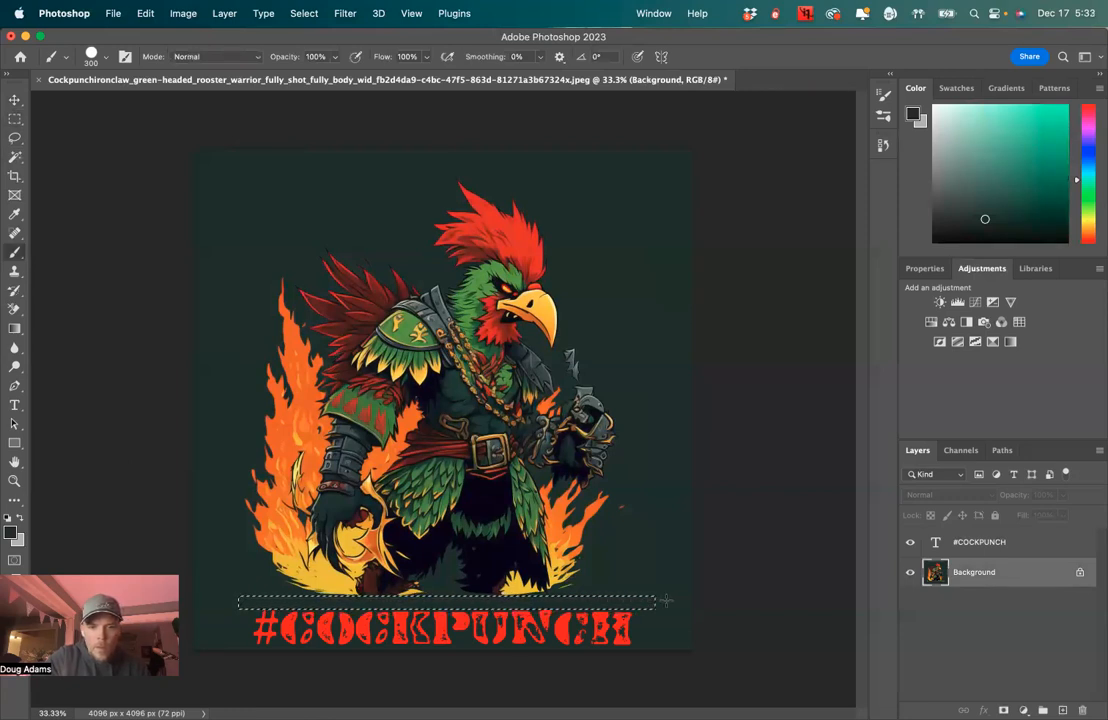
{"action": "left_click", "coordinate": [308, 13]}
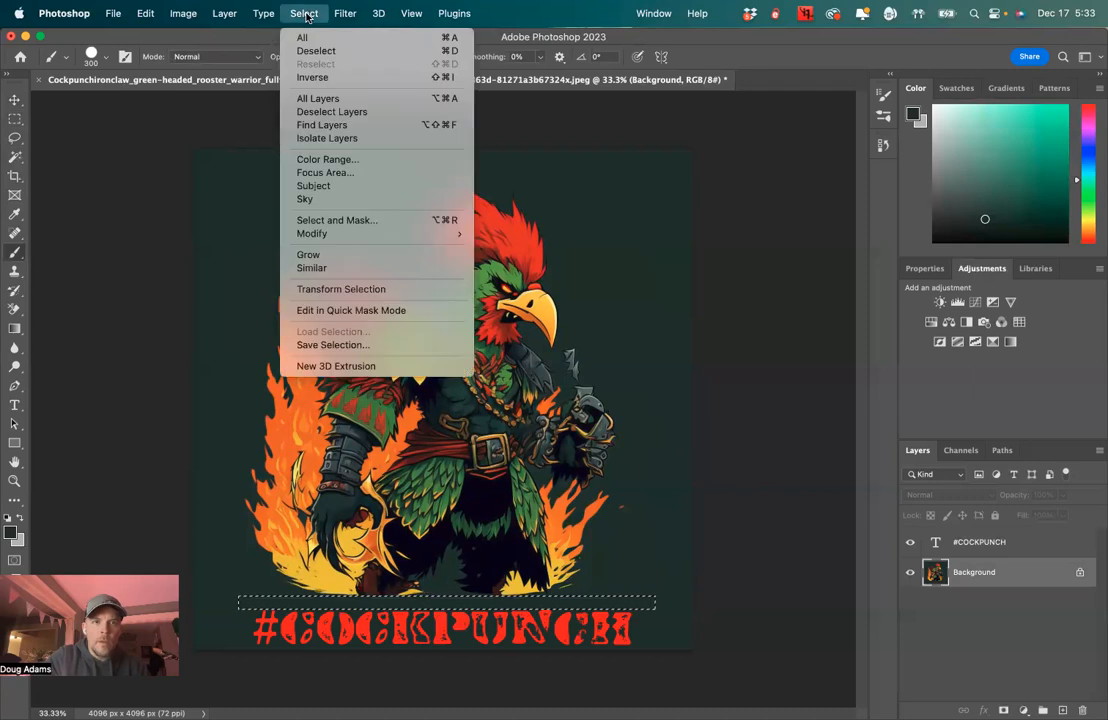
{"action": "left_click", "coordinate": [315, 50]}
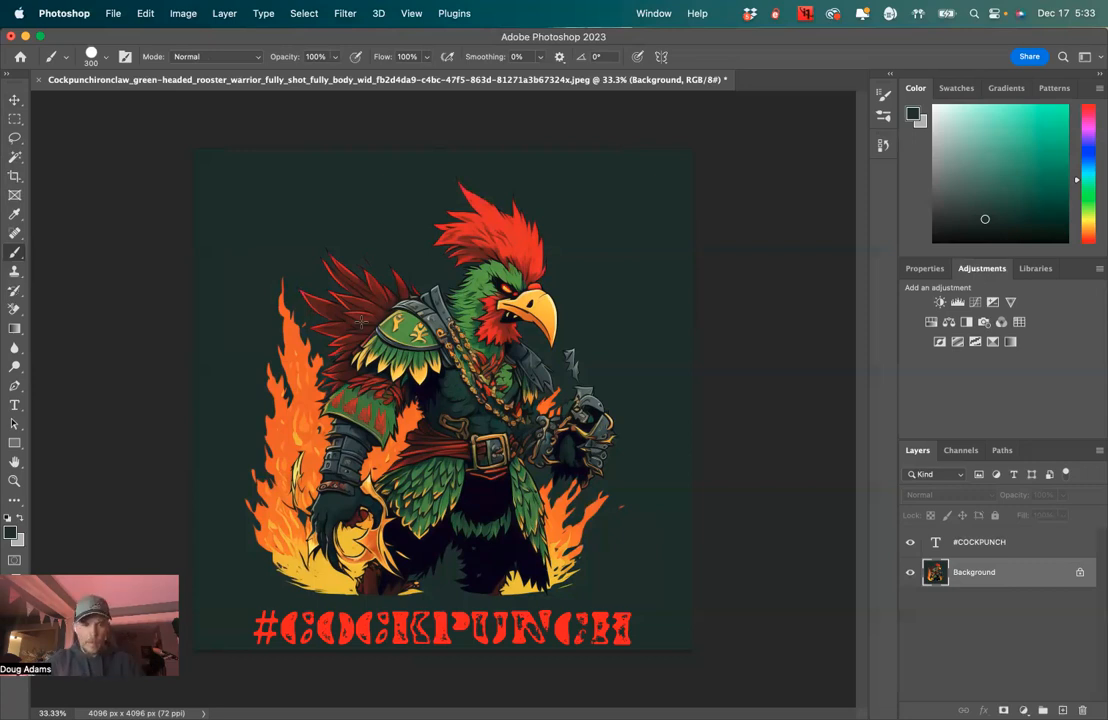
Step: Move the #COCKPUNCH title slightly up, closer to the rooster's feet, and deselect the layer
{"action": "key", "text": "super+equal"}
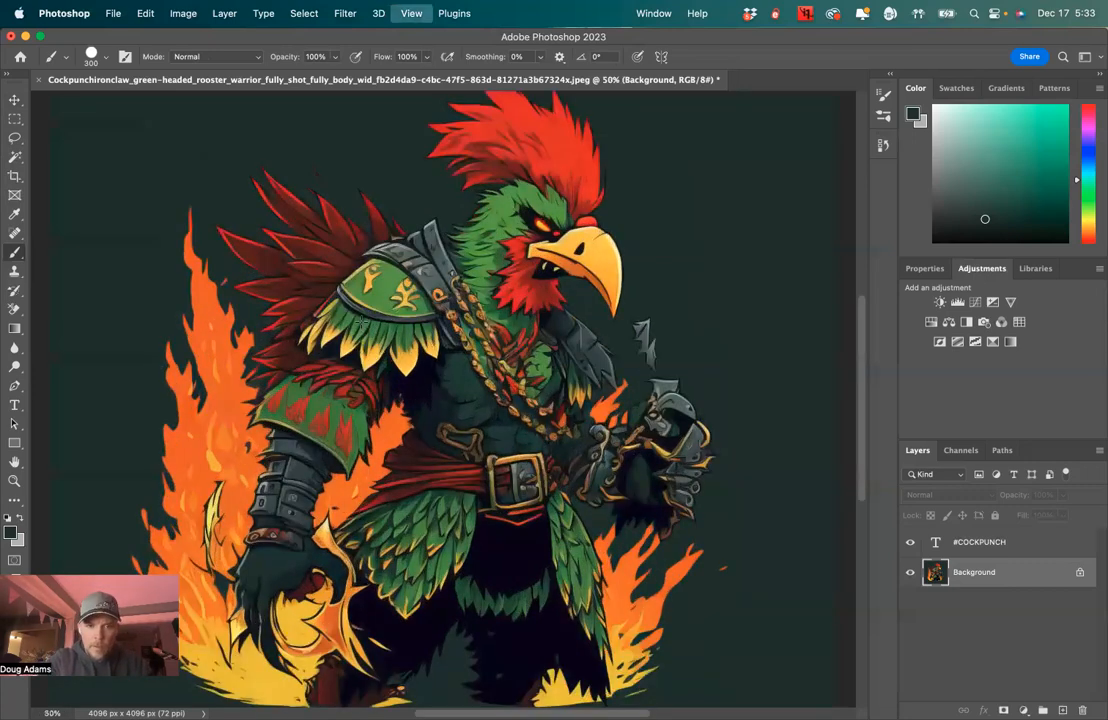
{"action": "key", "text": "super+equal"}
{"action": "scroll", "coordinate": [470, 577], "scroll_direction": "down", "scroll_amount": 10}
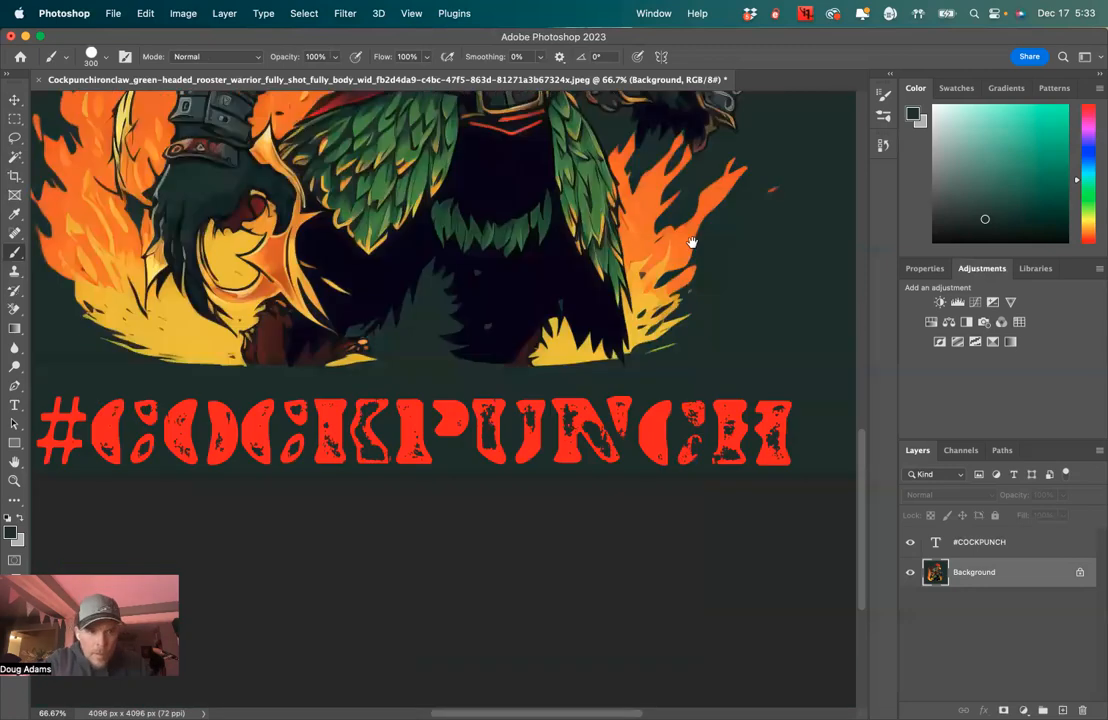
{"action": "mouse_move", "coordinate": [692, 243]}
{"action": "left_mouse_down"}
{"action": "mouse_move", "coordinate": [310, 270]}
{"action": "mouse_move", "coordinate": [704, 407]}
{"action": "mouse_move", "coordinate": [742, 371]}
{"action": "left_mouse_up"}
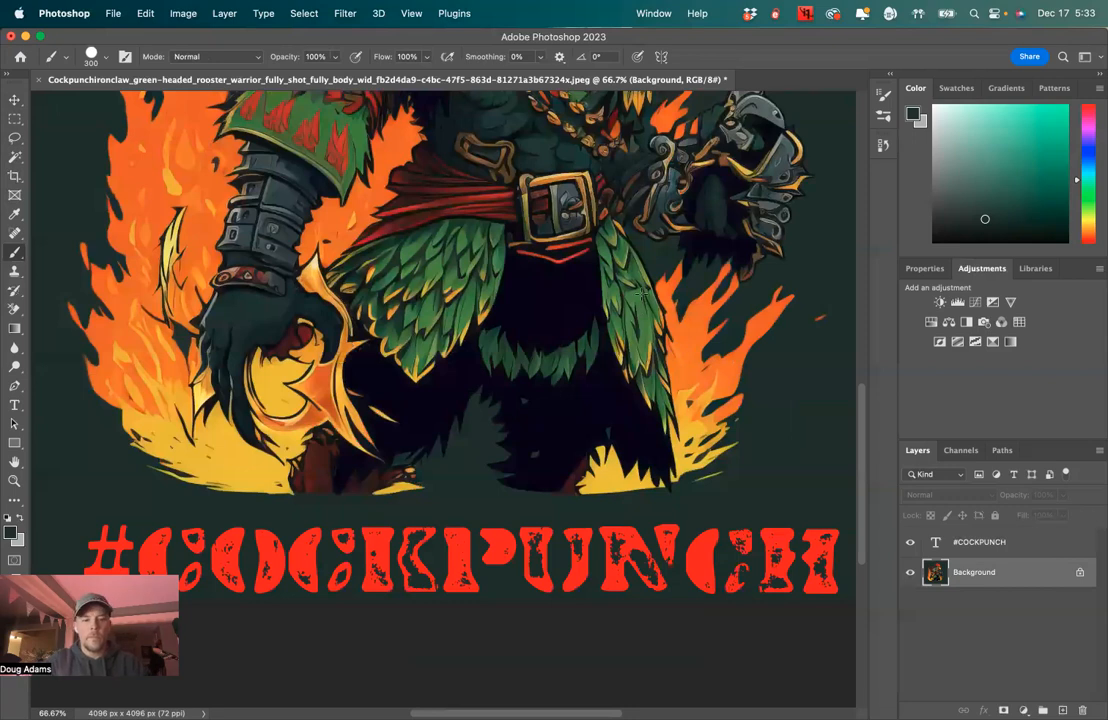
{"action": "key", "text": "super+minus"}
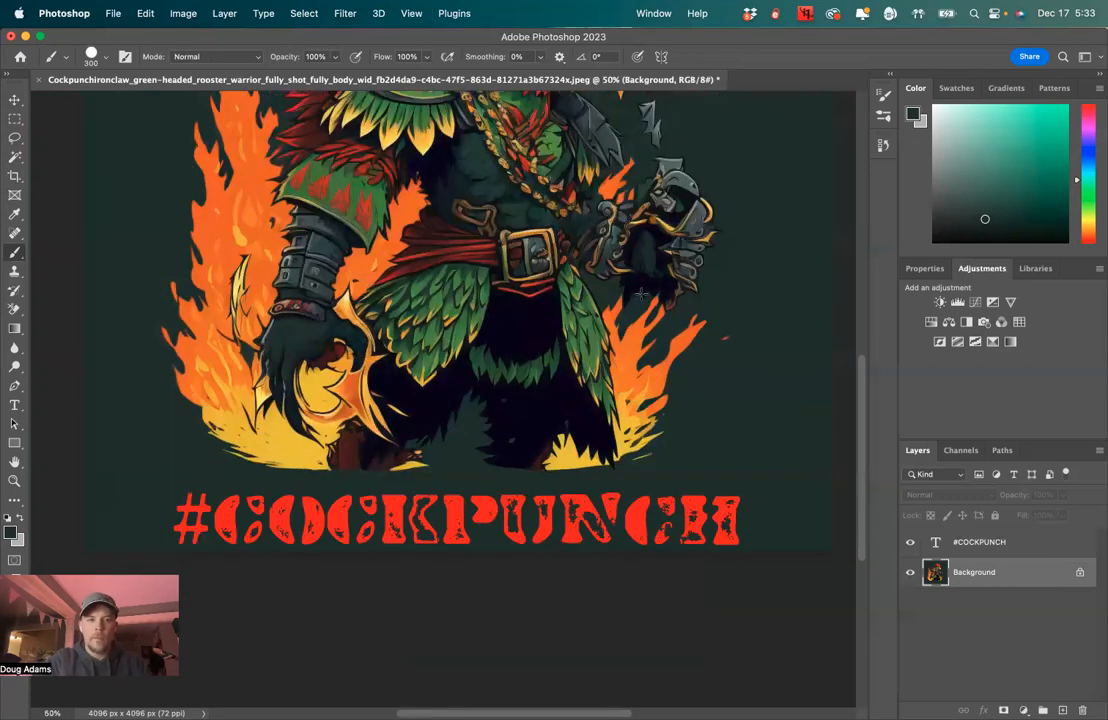
{"action": "key", "text": "super+minus"}
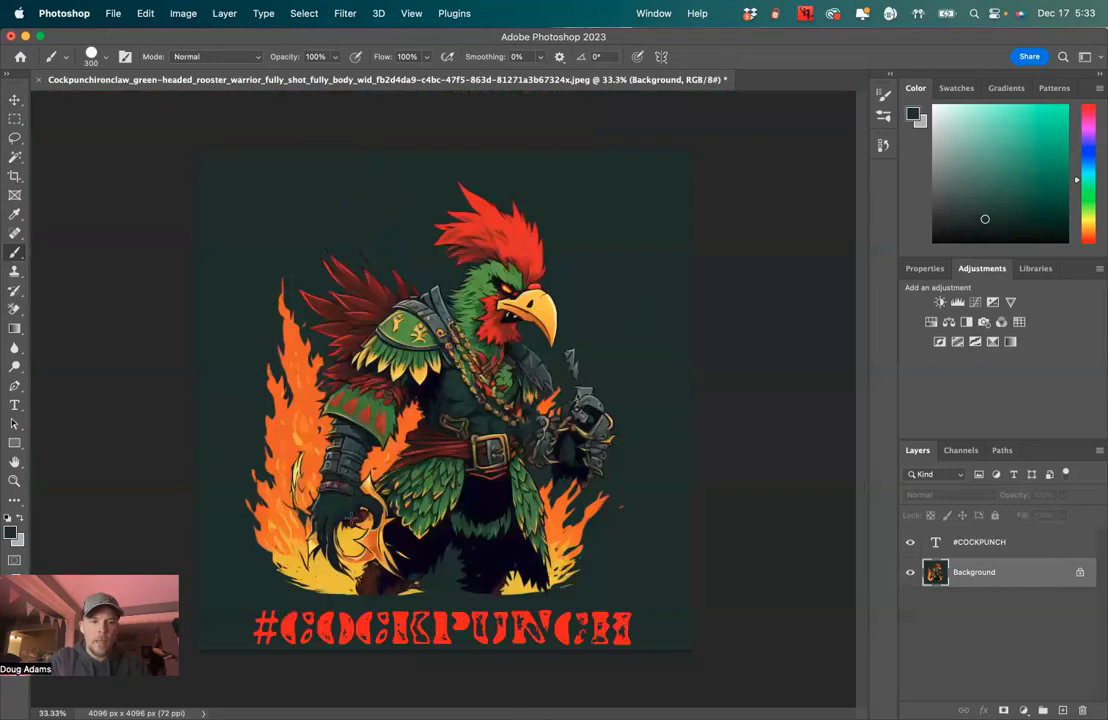
{"action": "left_click", "coordinate": [15, 100]}
{"action": "left_click", "coordinate": [458, 645]}
{"action": "left_click", "coordinate": [455, 640]}
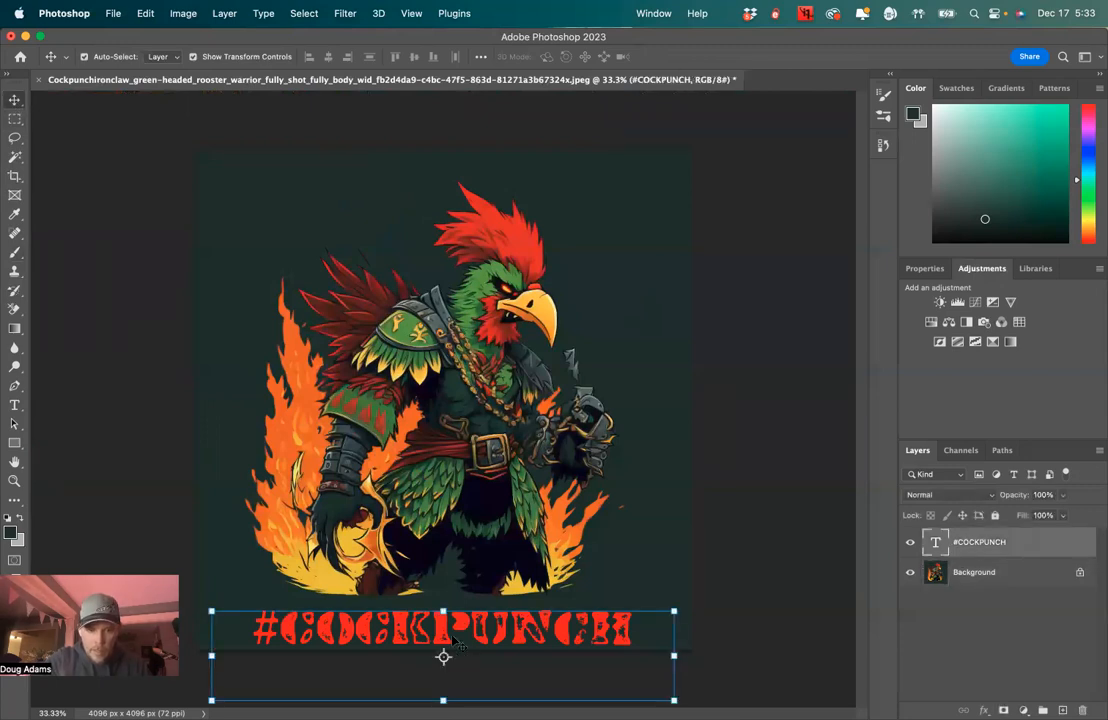
{"action": "left_click_drag", "start_coordinate": [453, 634], "coordinate": [452, 633]}
{"action": "left_click", "coordinate": [743, 535]}
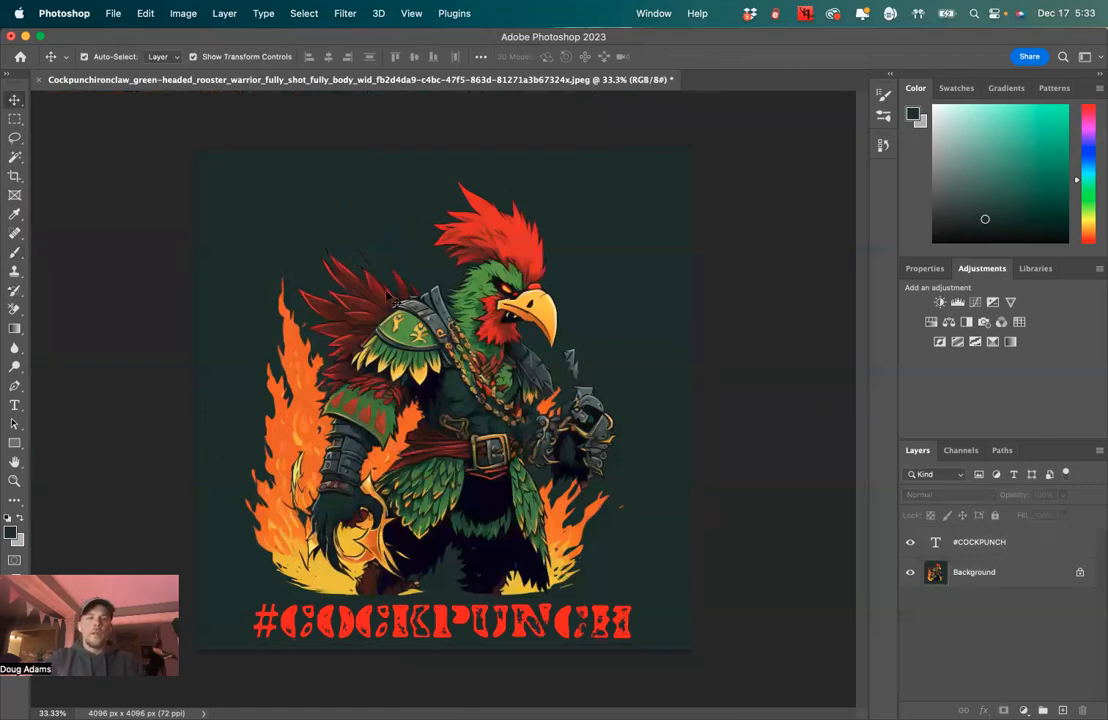
Step: Save the layered graphic in Photoshop format in the 2022-12-17 folder
{"action": "left_click", "coordinate": [115, 13]}
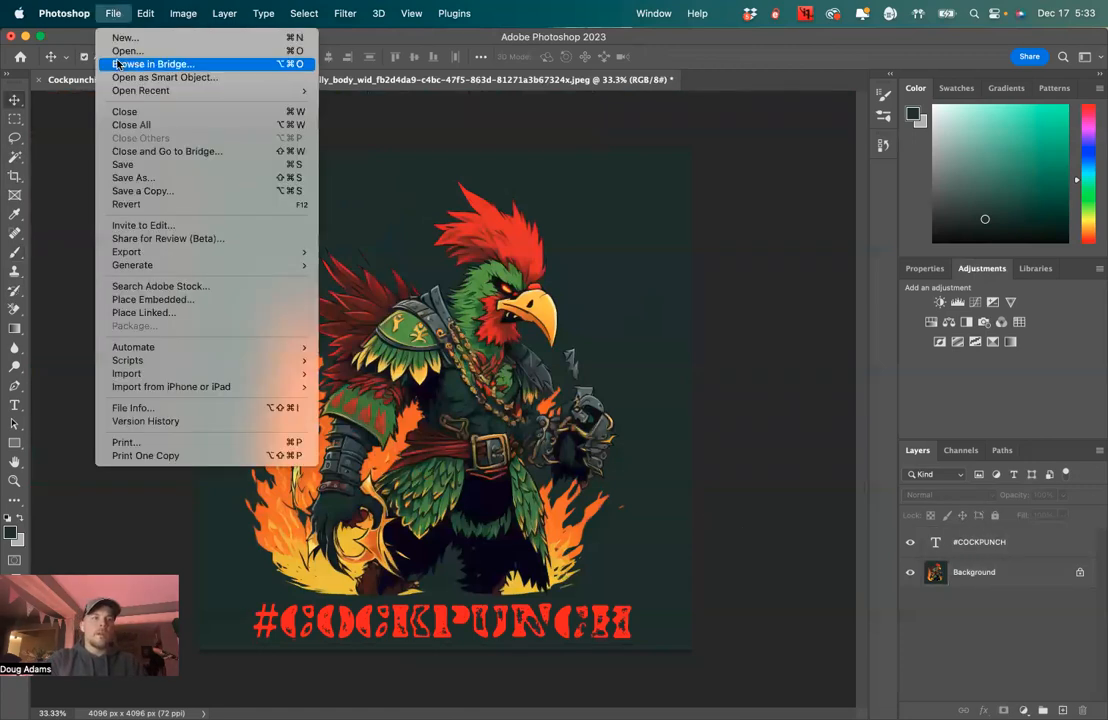
{"action": "left_click", "coordinate": [124, 165]}
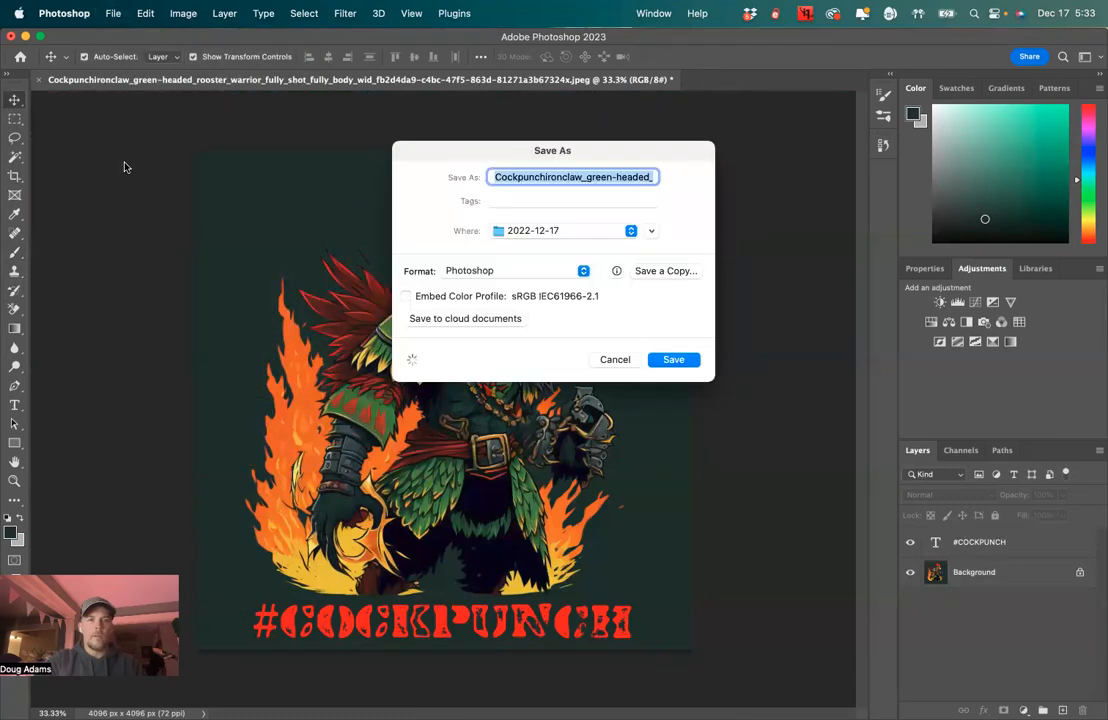
{"action": "left_click", "coordinate": [673, 359]}
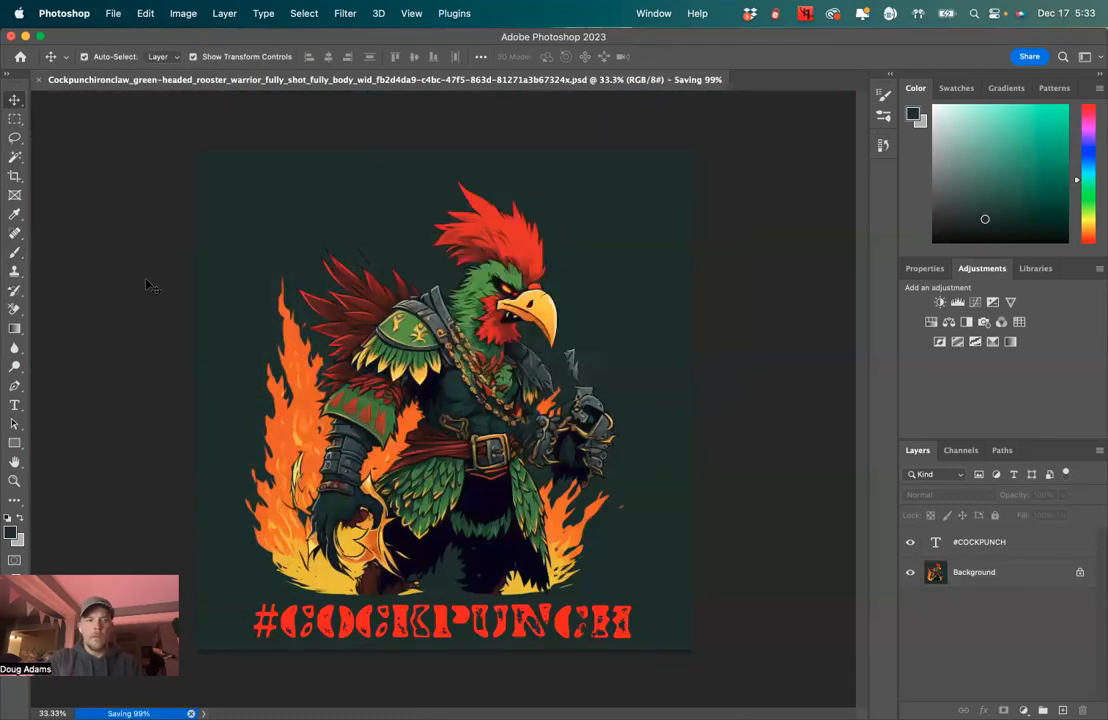
Step: Close the saved rooster document and quit Photoshop
{"action": "left_click", "coordinate": [39, 79]}
{"action": "left_click", "coordinate": [69, 15]}
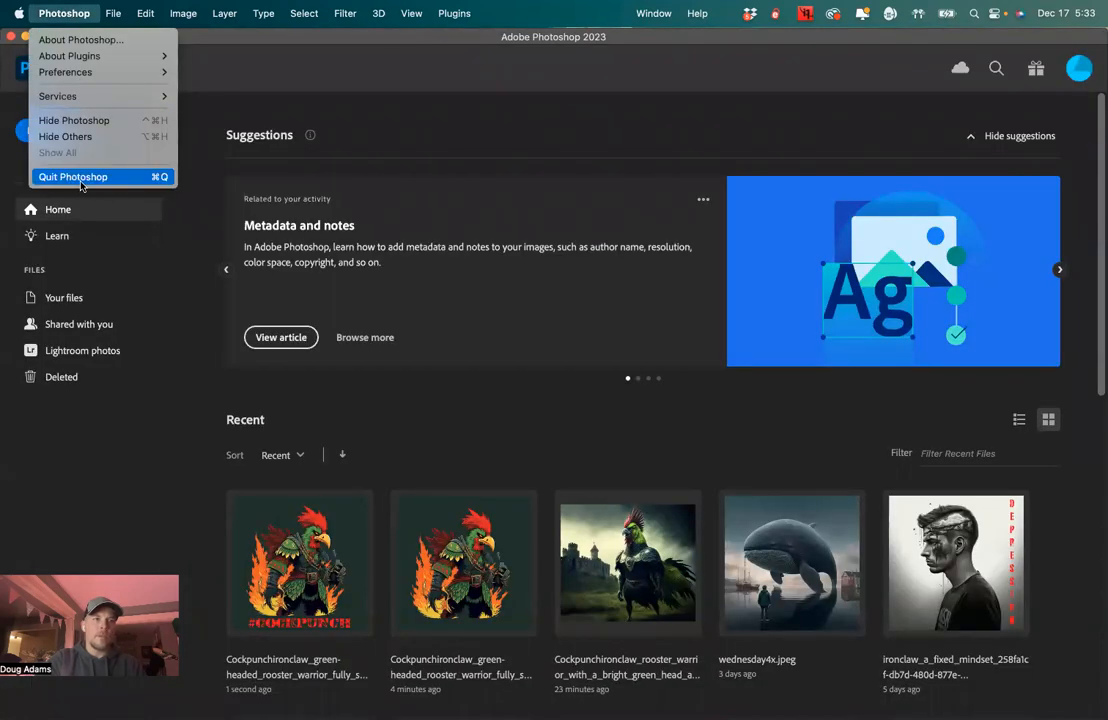
{"action": "left_click", "coordinate": [79, 176]}
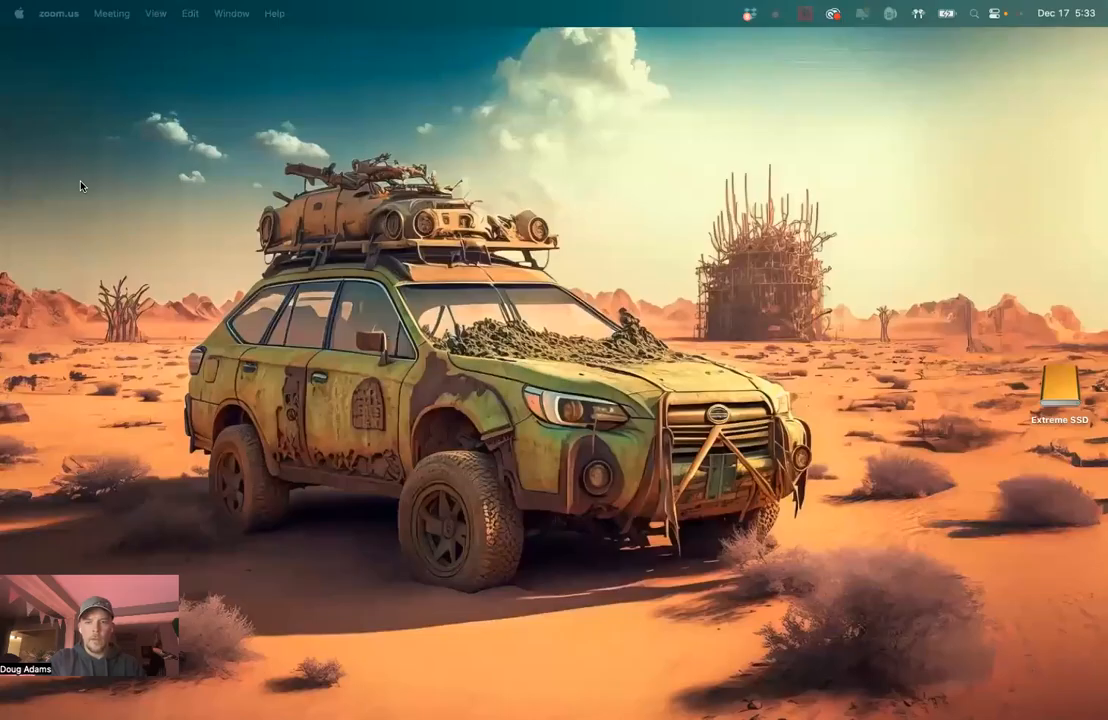
Step: Switch to Lightroom Classic and check whether the flaming rooster photo in the filmstrip includes the title
{"action": "mouse_move", "coordinate": [502, 700]}
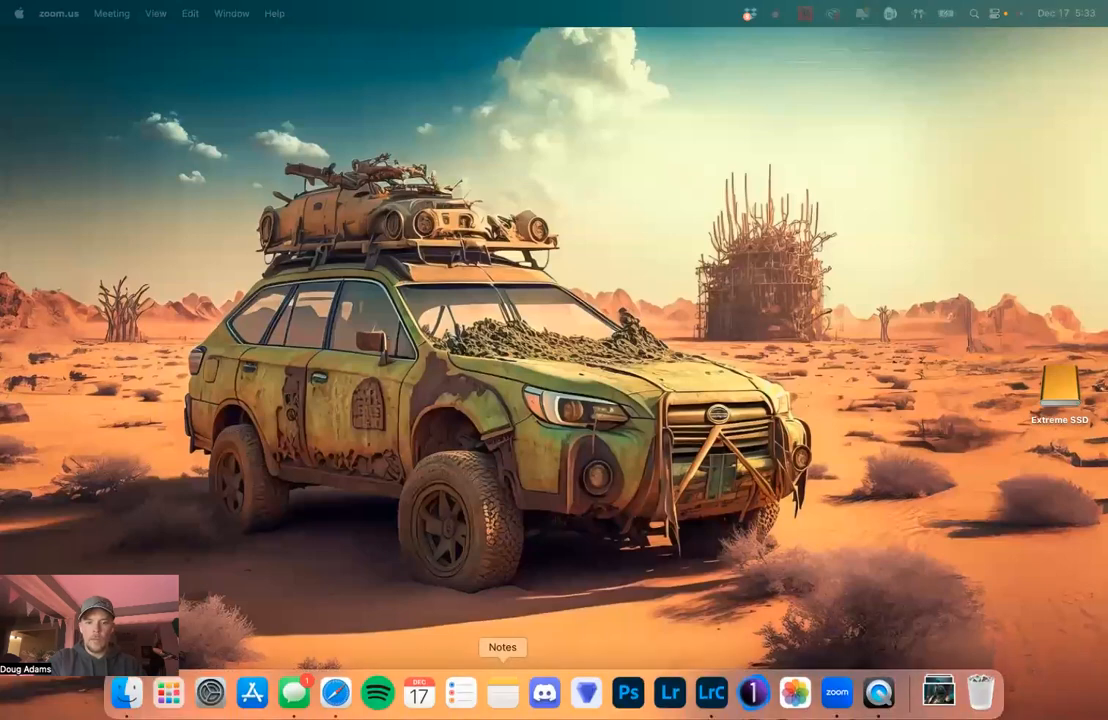
{"action": "left_click", "coordinate": [714, 699]}
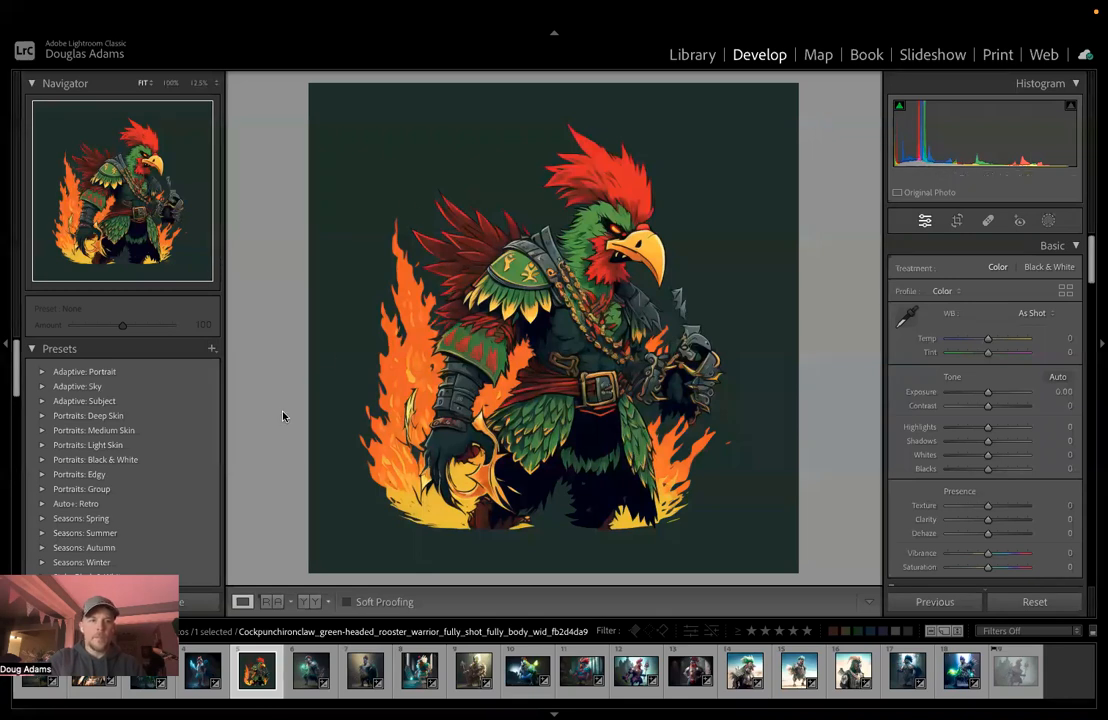
{"action": "key", "text": "Right"}
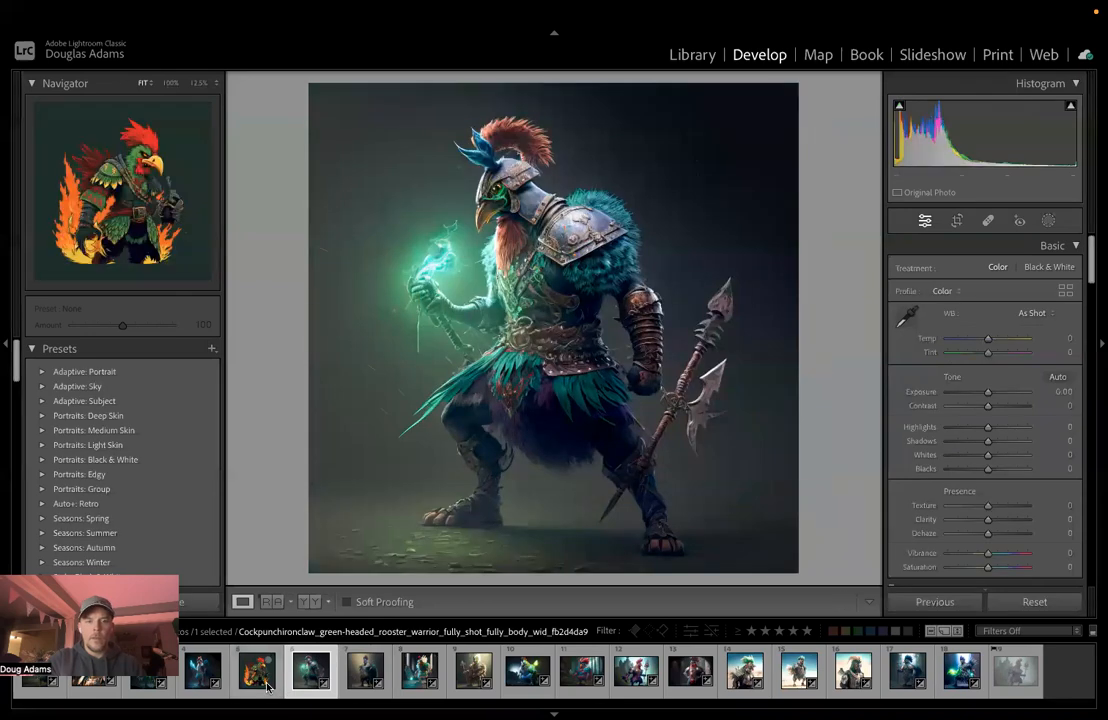
{"action": "left_click", "coordinate": [262, 680]}
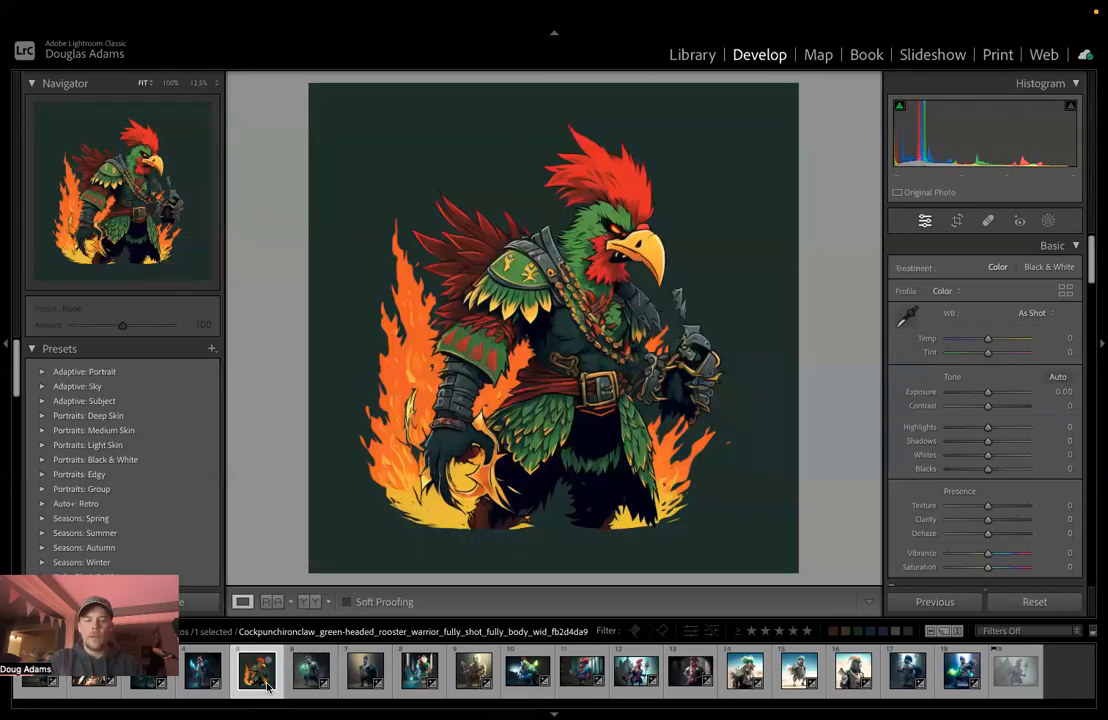
Step: Switch back to Photoshop and reopen the recent rooster file with the #COCKPUNCH title
{"action": "mouse_move", "coordinate": [600, 716]}
{"action": "left_click", "coordinate": [628, 690]}
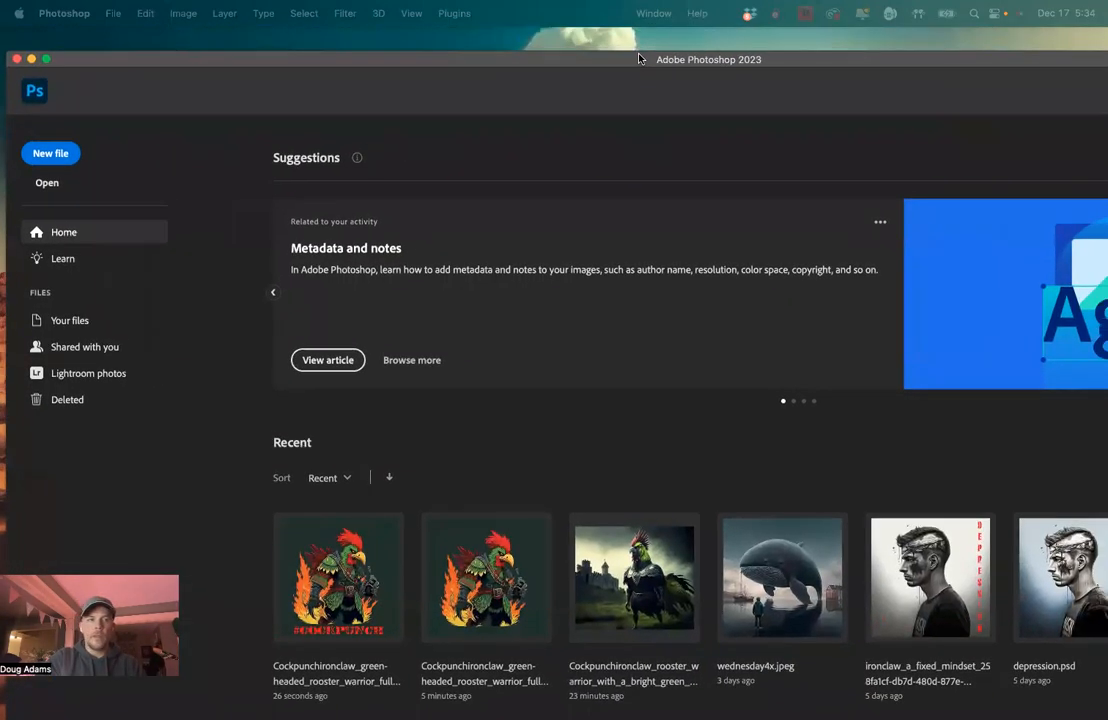
{"action": "left_click", "coordinate": [45, 60]}
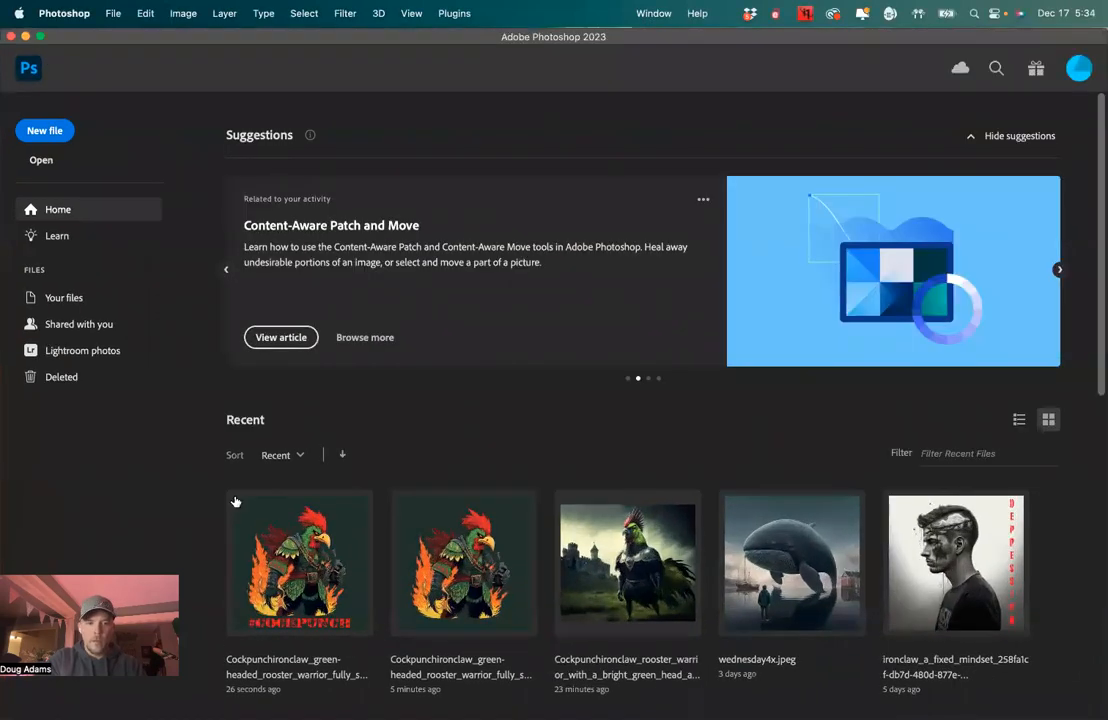
{"action": "left_click", "coordinate": [250, 496]}
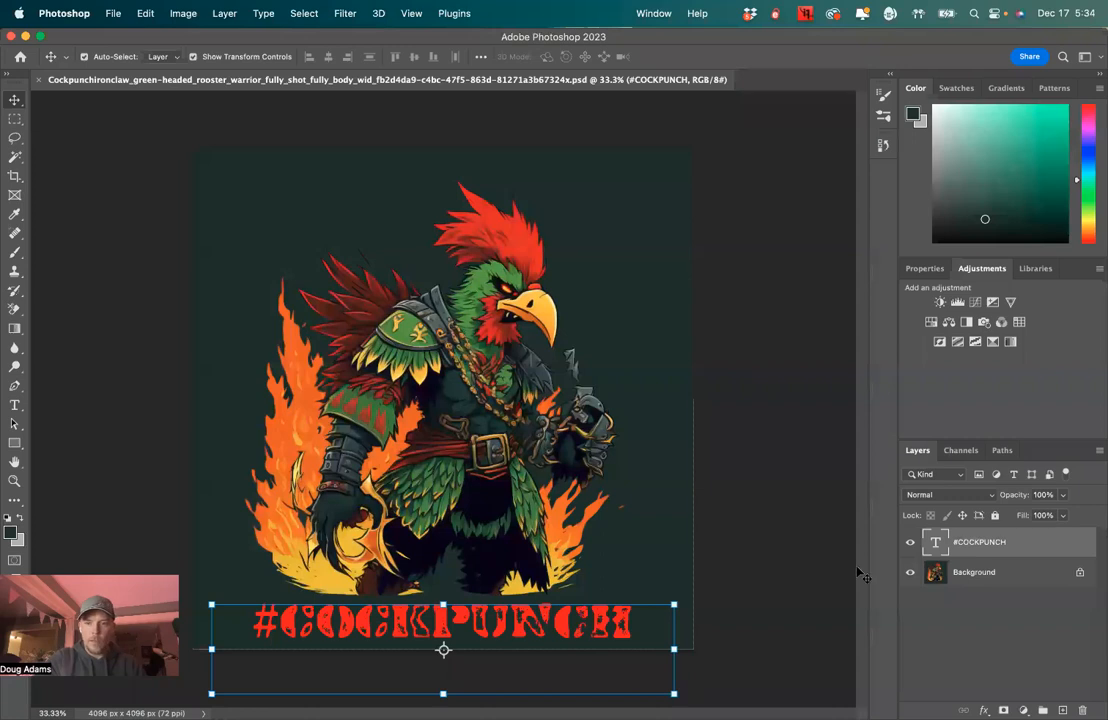
Step: Flatten the #COCKPUNCH text layer and the Background layer into a single image
{"action": "left_click", "coordinate": [976, 578]}
{"action": "right_click", "coordinate": [979, 576]}
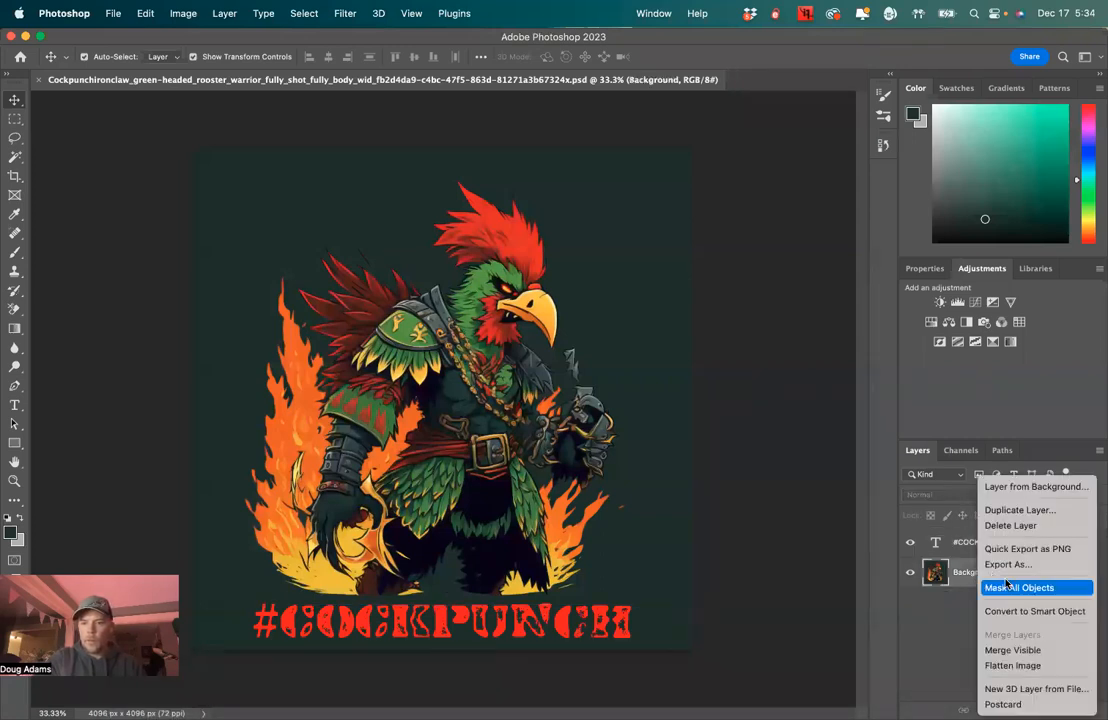
{"action": "left_click", "coordinate": [1020, 665]}
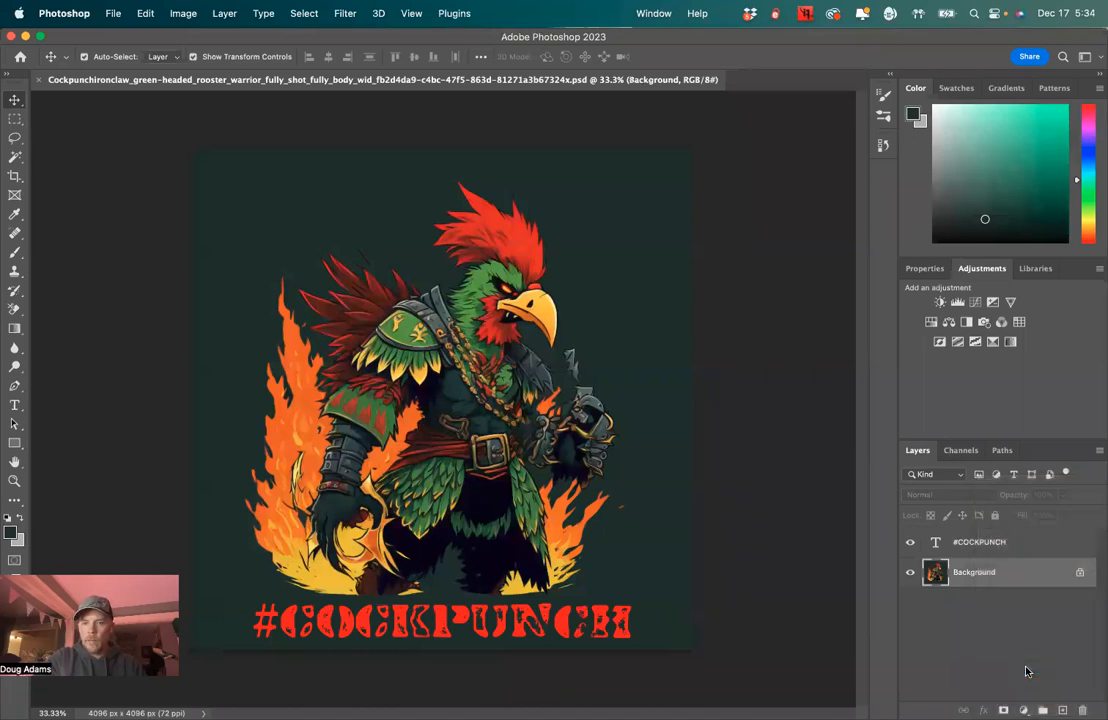
Step: Save a JPEG copy of the flattened #COCKPUNCH rooster image in the 2022-12-17 folder under the suggested file name
{"action": "left_click", "coordinate": [104, 14]}
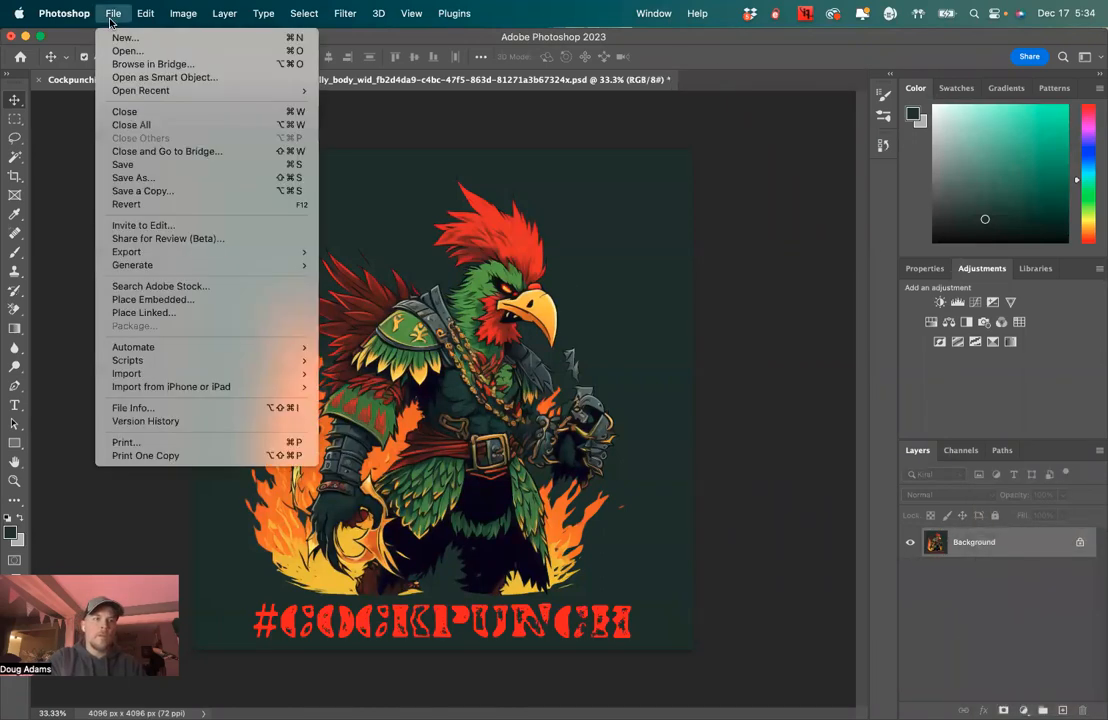
{"action": "left_click", "coordinate": [135, 180]}
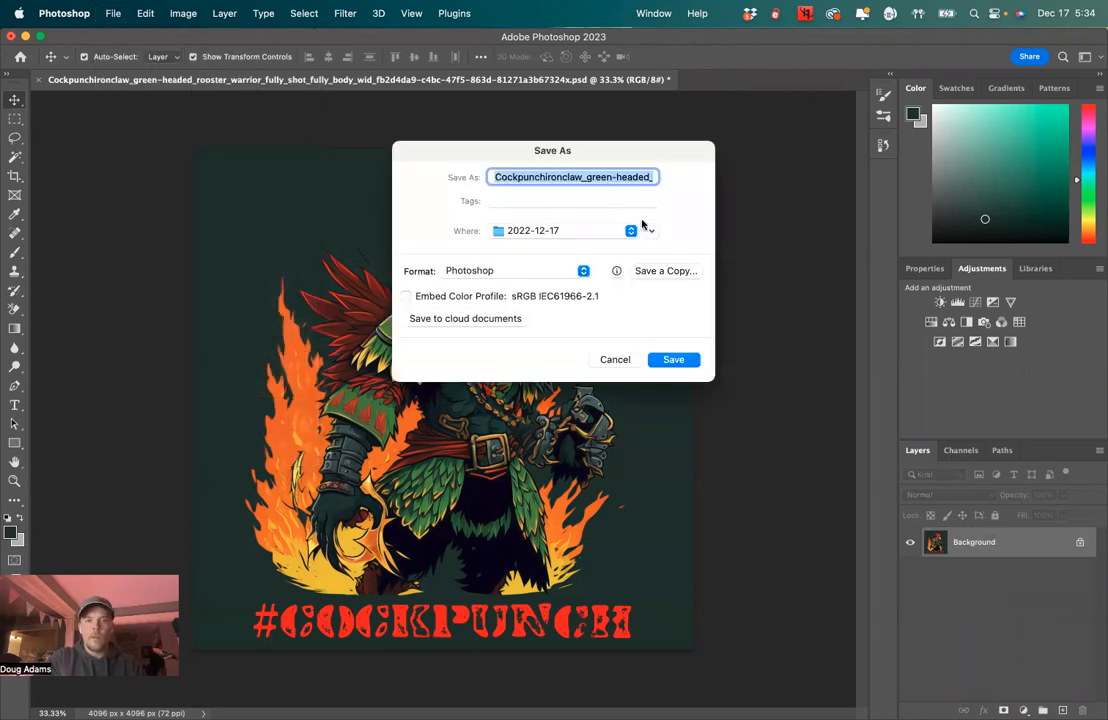
{"action": "left_click", "coordinate": [661, 271]}
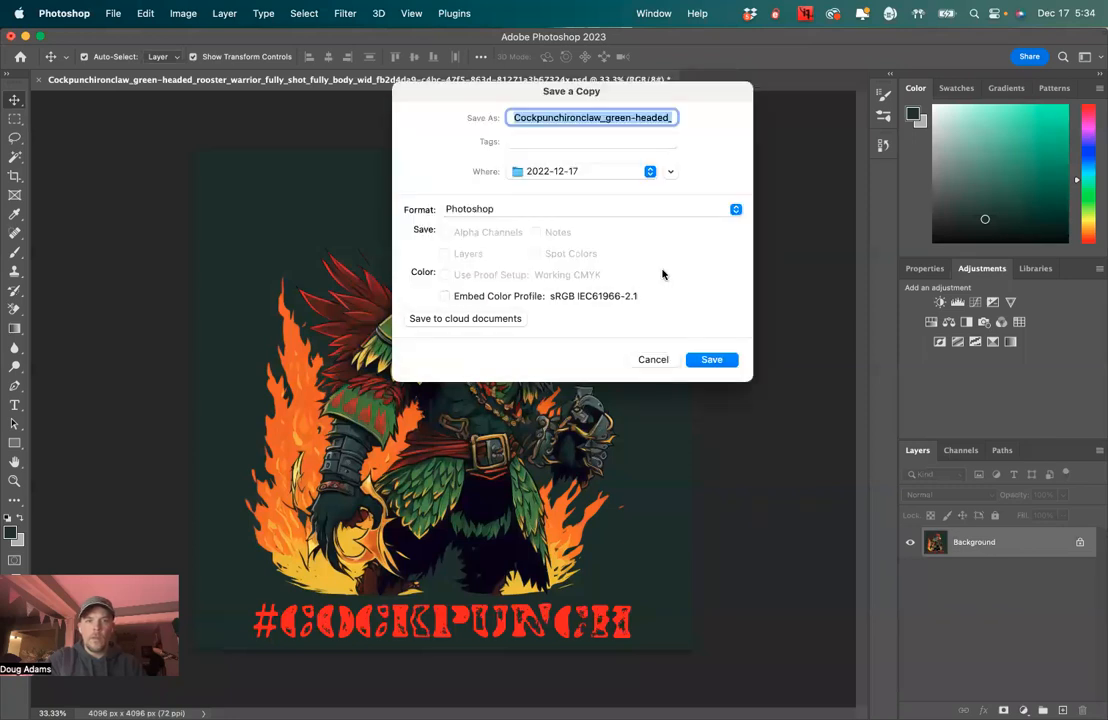
{"action": "left_click", "coordinate": [645, 211]}
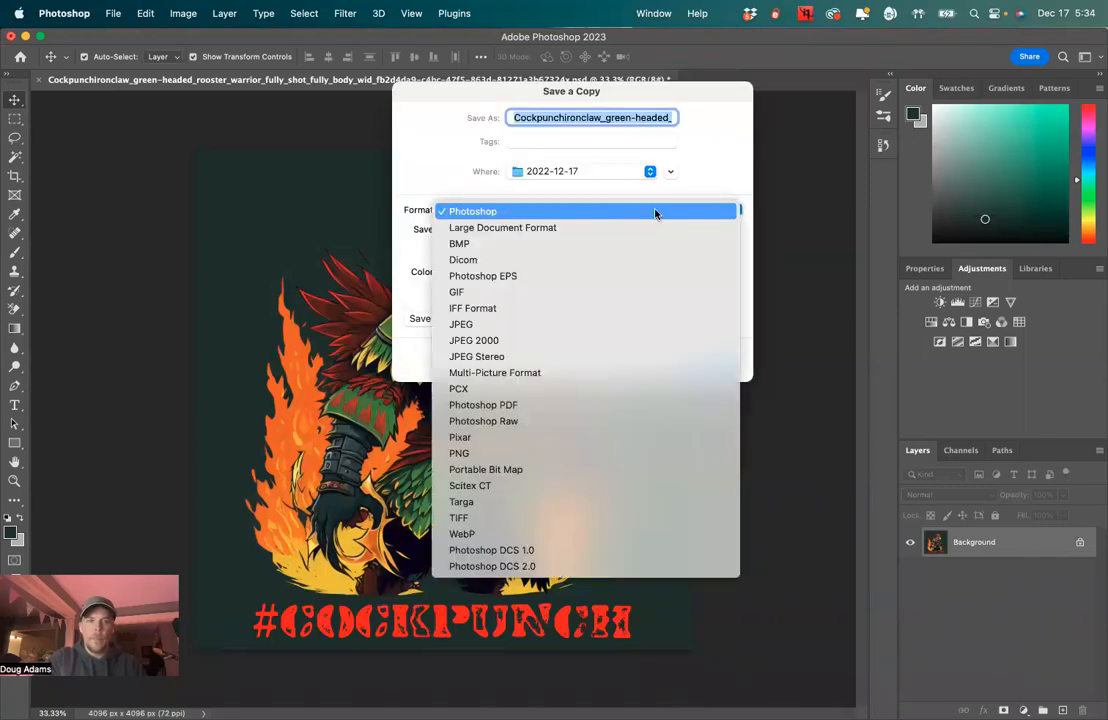
{"action": "left_click", "coordinate": [607, 321]}
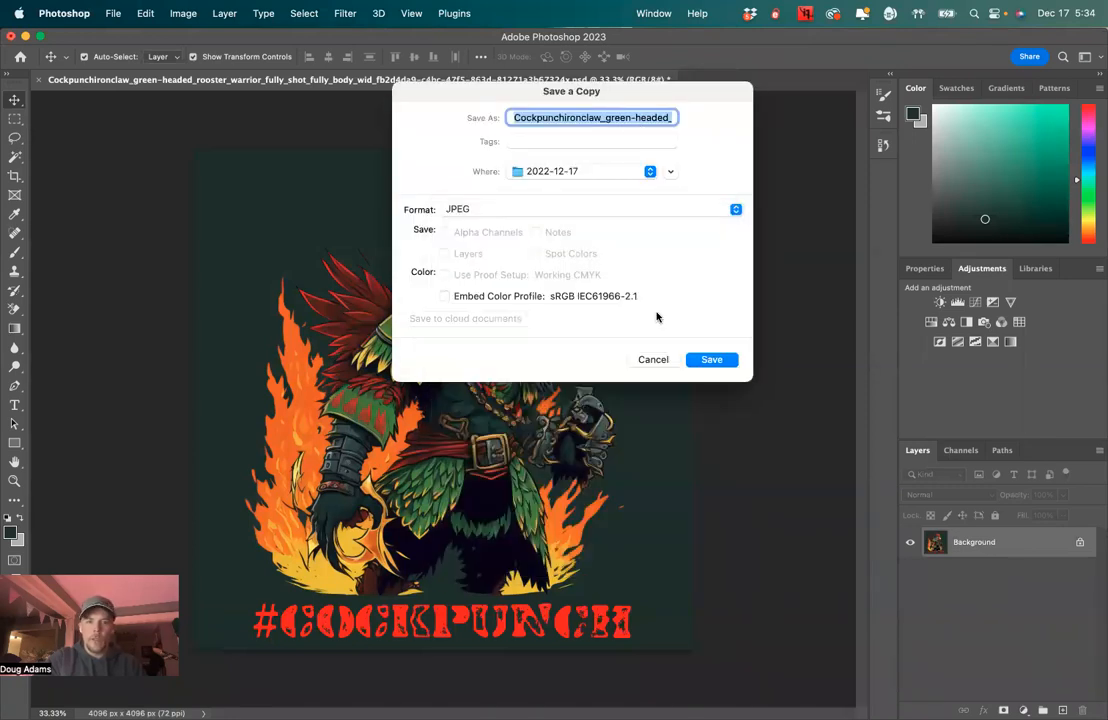
{"action": "left_click", "coordinate": [710, 359]}
{"action": "left_click", "coordinate": [641, 204]}
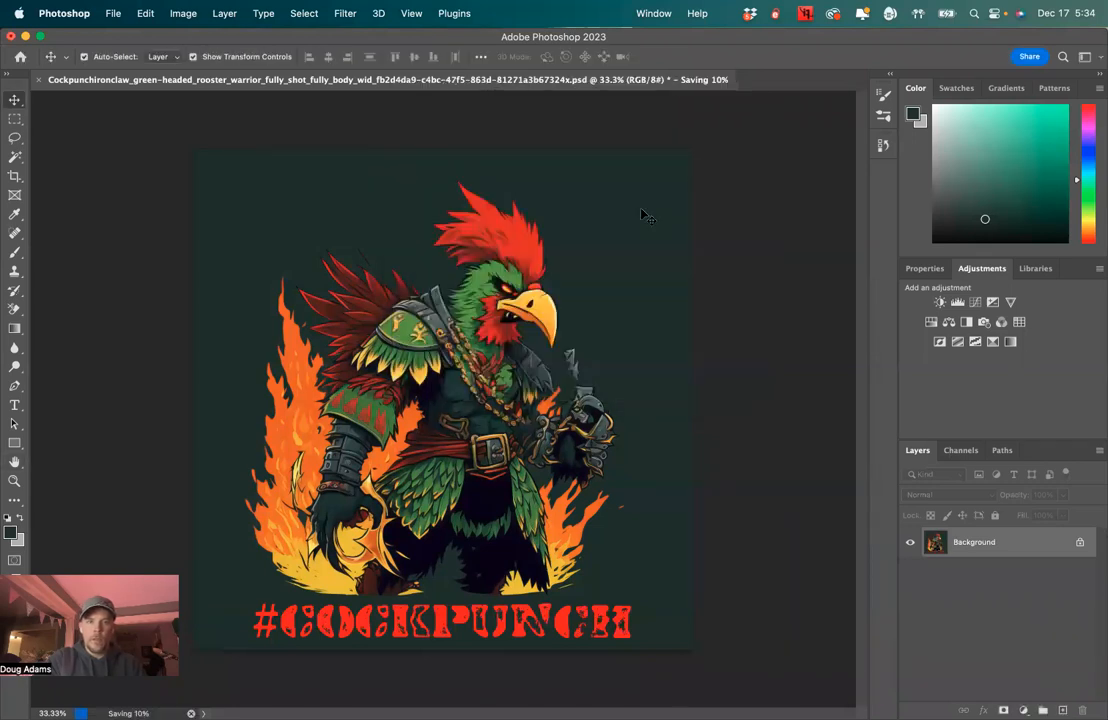
Step: Close the flattened rooster document without saving its changes and switch to Lightroom Classic
{"action": "left_click", "coordinate": [40, 80]}
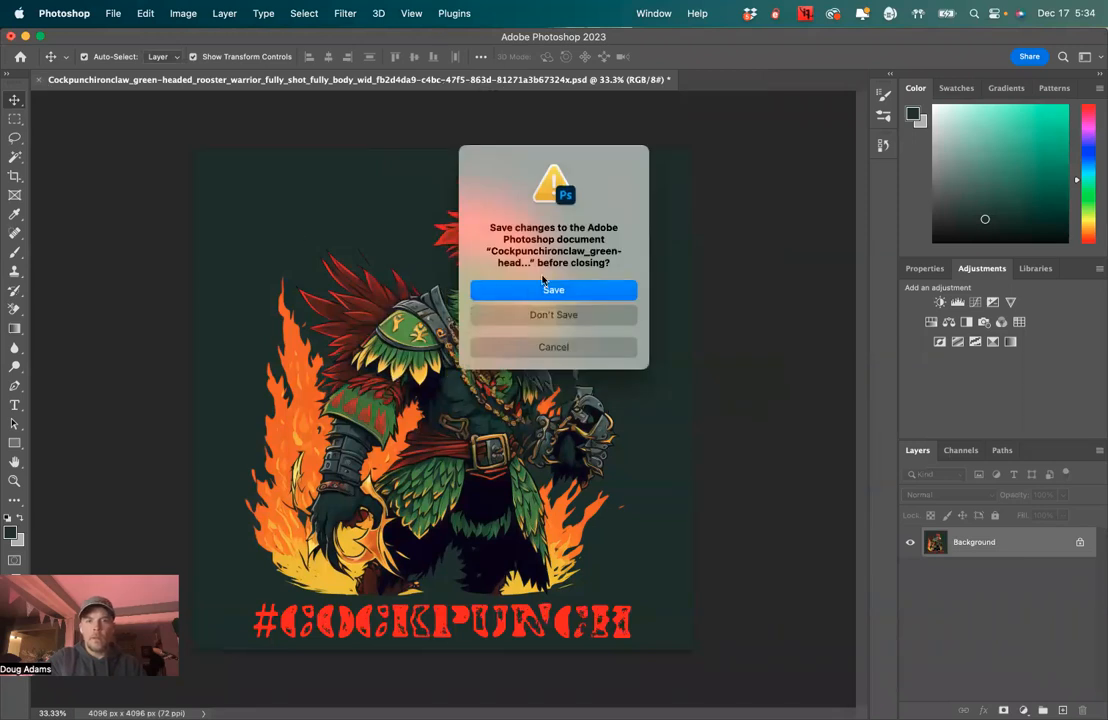
{"action": "left_click", "coordinate": [557, 316]}
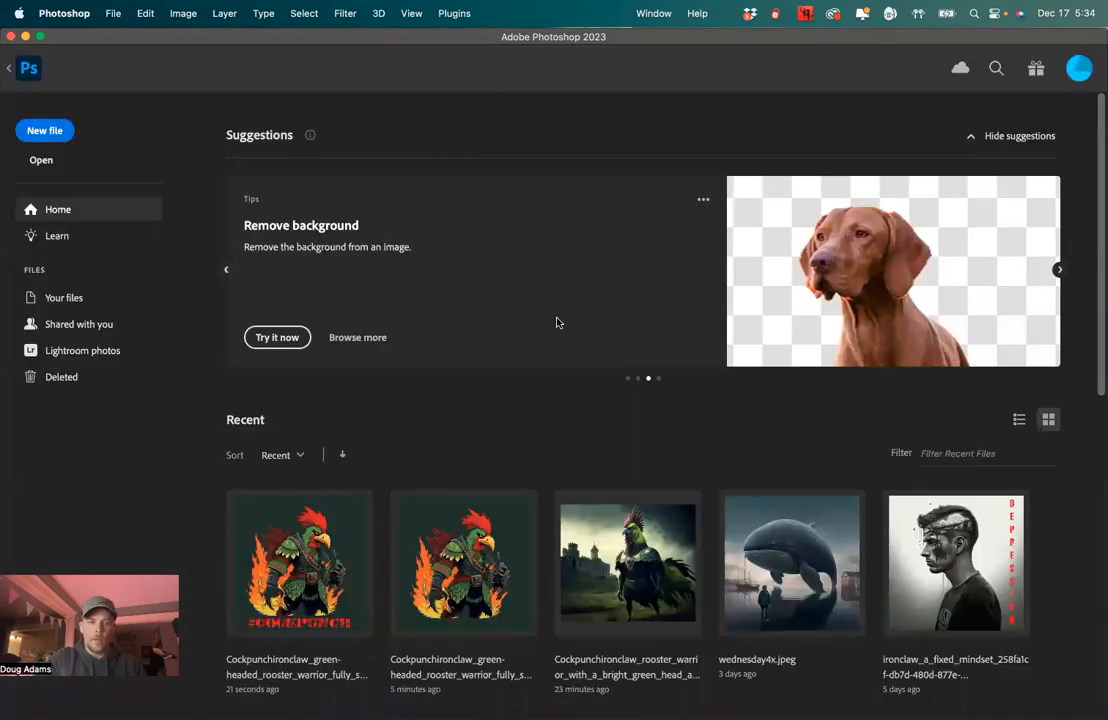
{"action": "mouse_move", "coordinate": [545, 705]}
{"action": "left_click", "coordinate": [711, 690]}
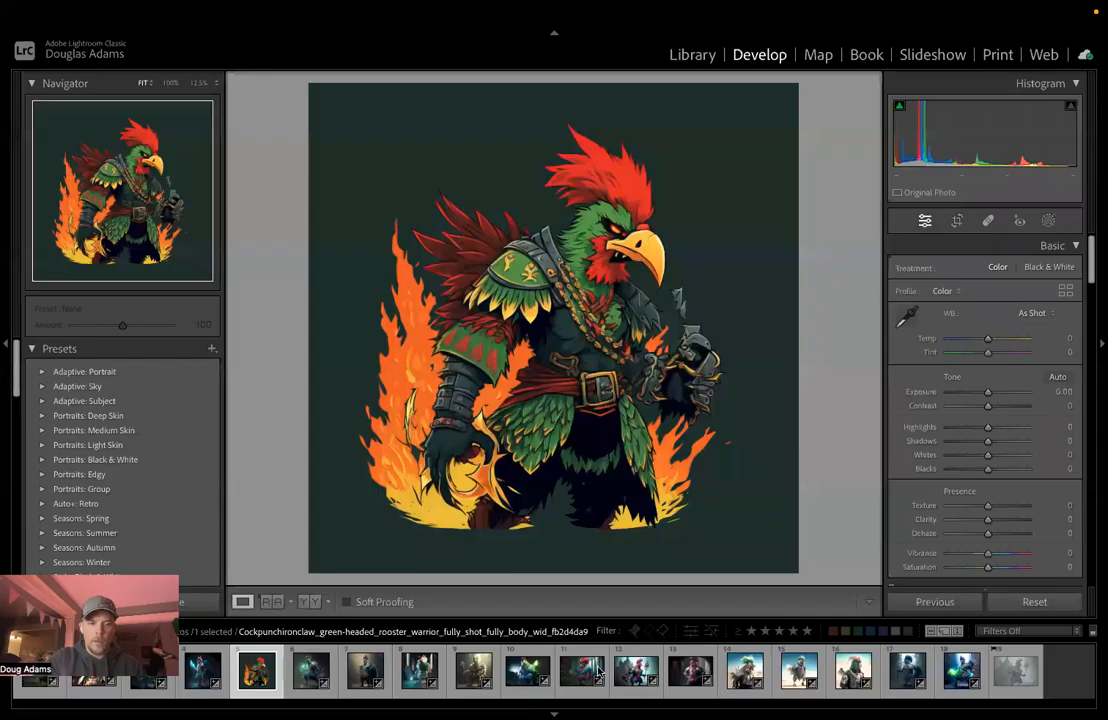